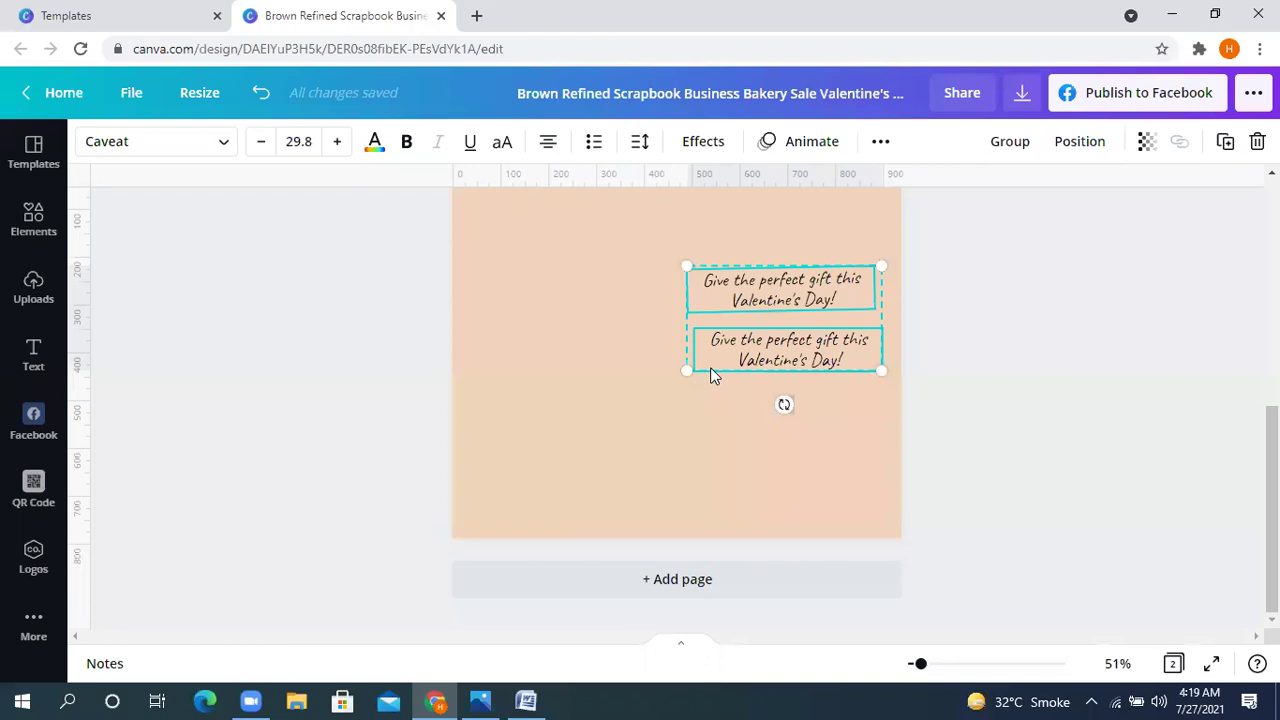
# Group the two "Give the perfect gift this Valentine's Day!" text boxes on page 2 and move them together towards the page's centre
pyautogui.moveTo(686, 307); pyautogui.dragTo(541, 320)
pyautogui.click(1046, 340)
pyautogui.moveTo(651, 308); pyautogui.dragTo(688, 304)
pyautogui.click(737, 381)
pyautogui.scroll(3, 712, 344)
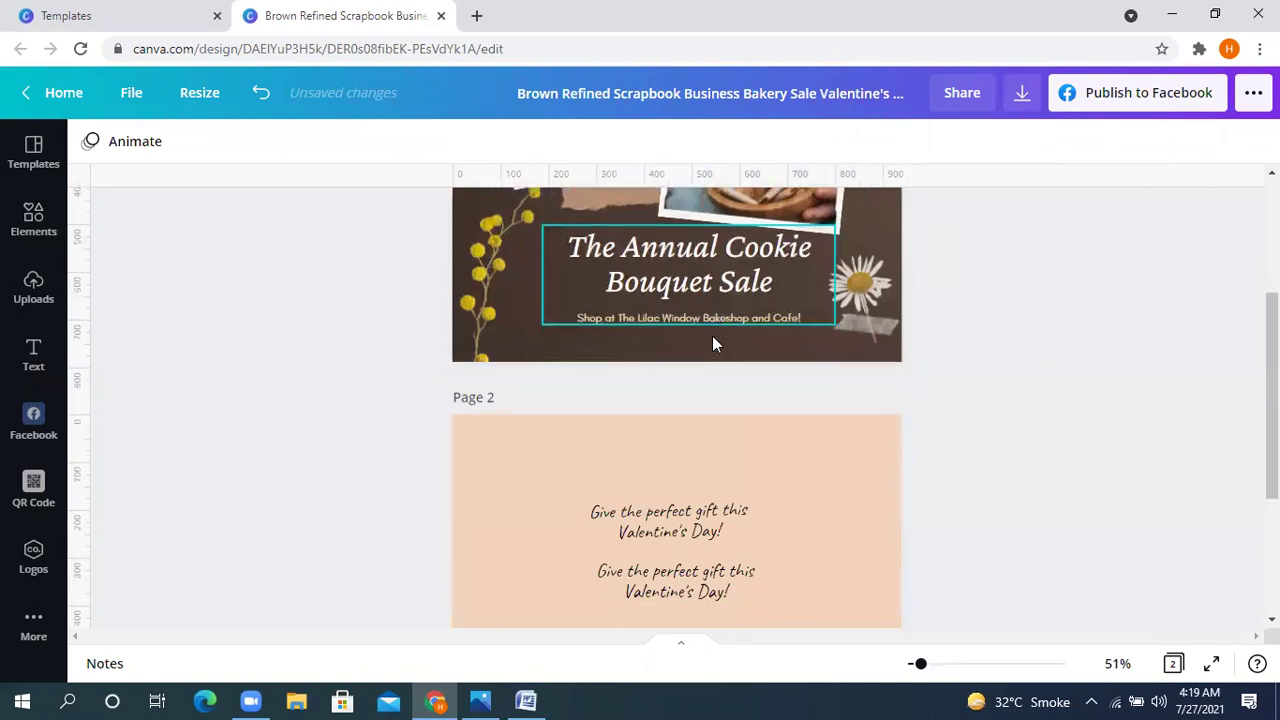
pyautogui.scroll(-2, 712, 343)
# Look up the ungrouping shortcut in the Word document and ungroup the two text boxes on page 2
pyautogui.click(526, 700)
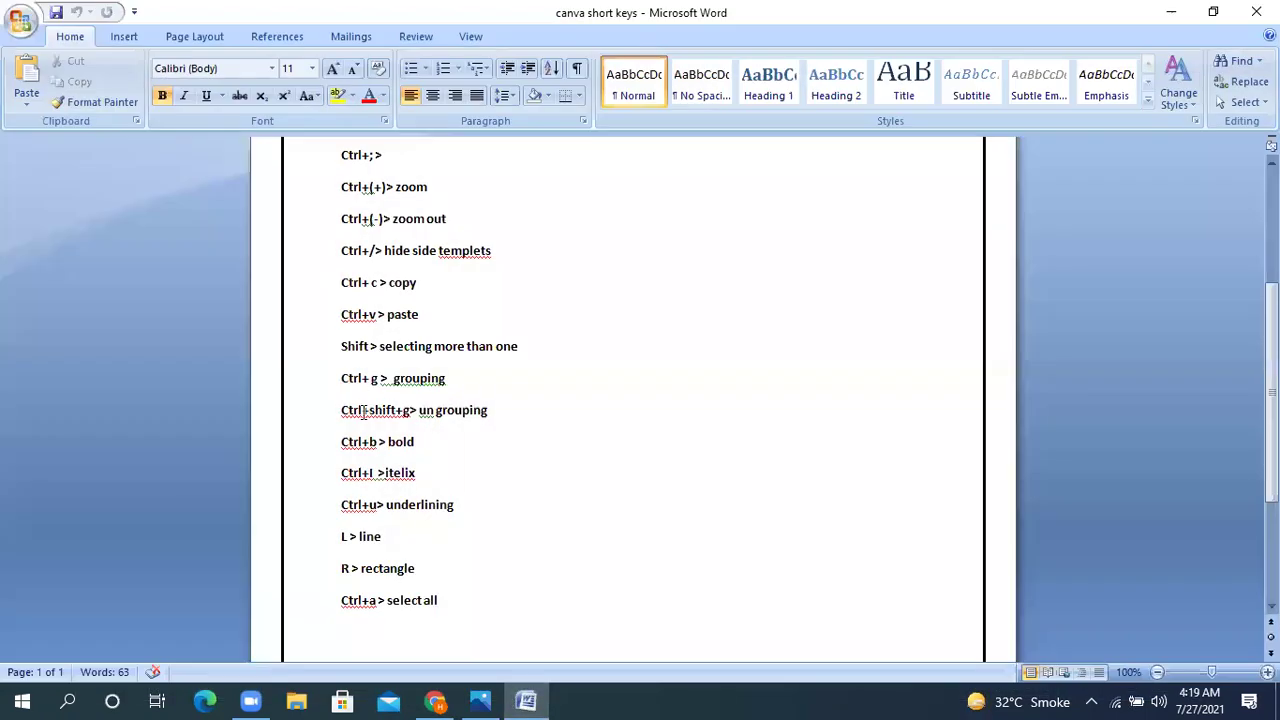
pyautogui.click(520, 700)
pyautogui.click(701, 426)
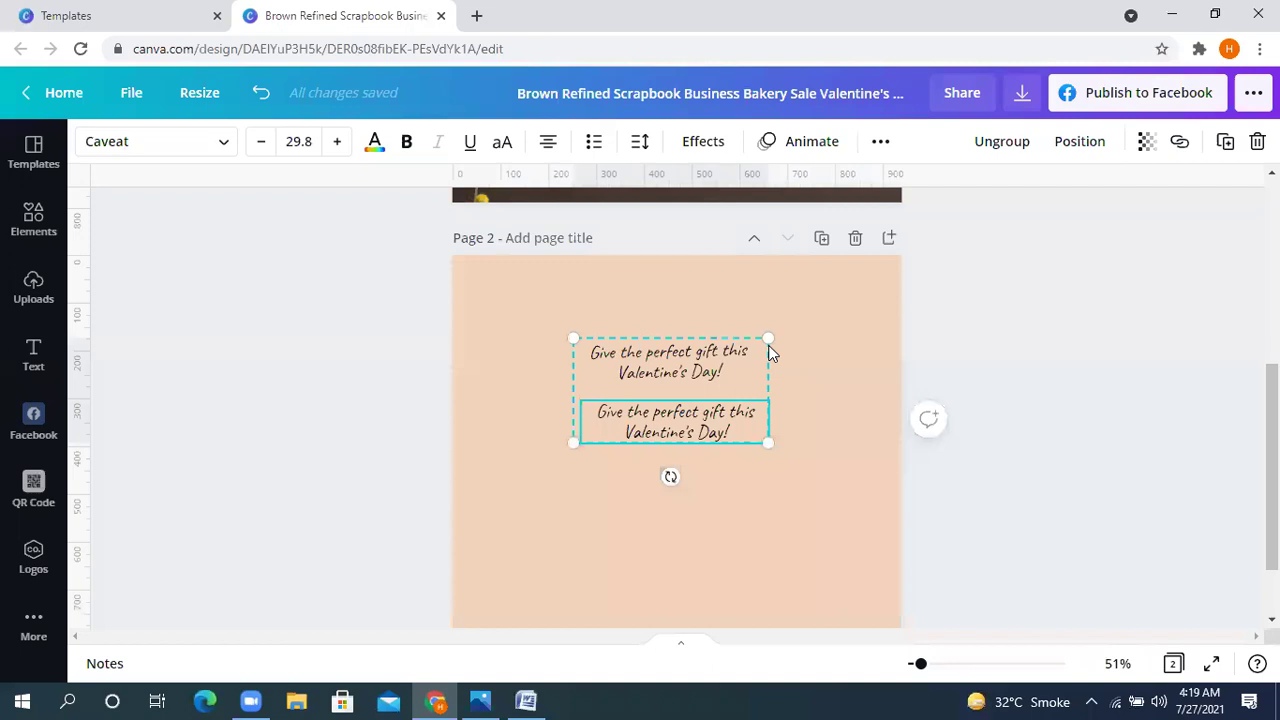
pyautogui.hotkey('ctrl', 'shift', 'g')
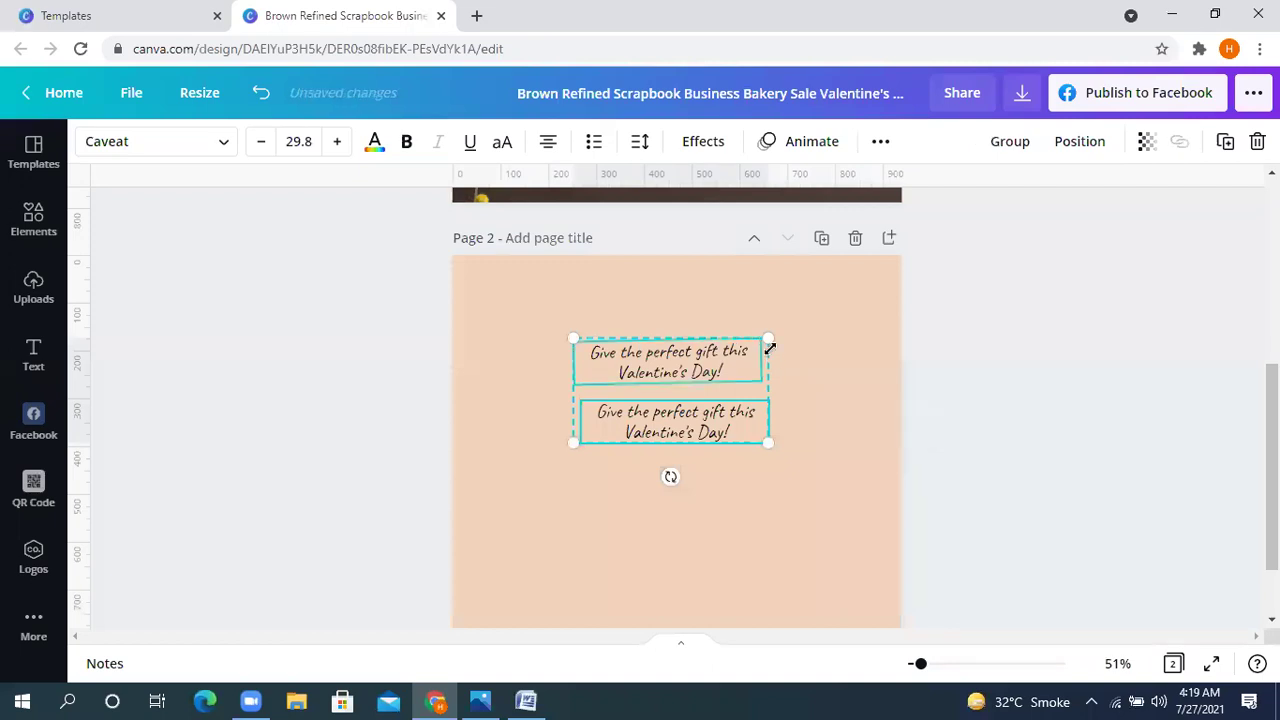
# Move the lower text box further down page 2 and shift the upper one slightly down and left, separating them
pyautogui.click(853, 321)
pyautogui.moveTo(695, 414); pyautogui.dragTo(698, 501)
pyautogui.moveTo(668, 362); pyautogui.dragTo(650, 388)
# Check the shortcut list in Word, add a rectangle to page 2 and fill it with black
pyautogui.click(526, 700)
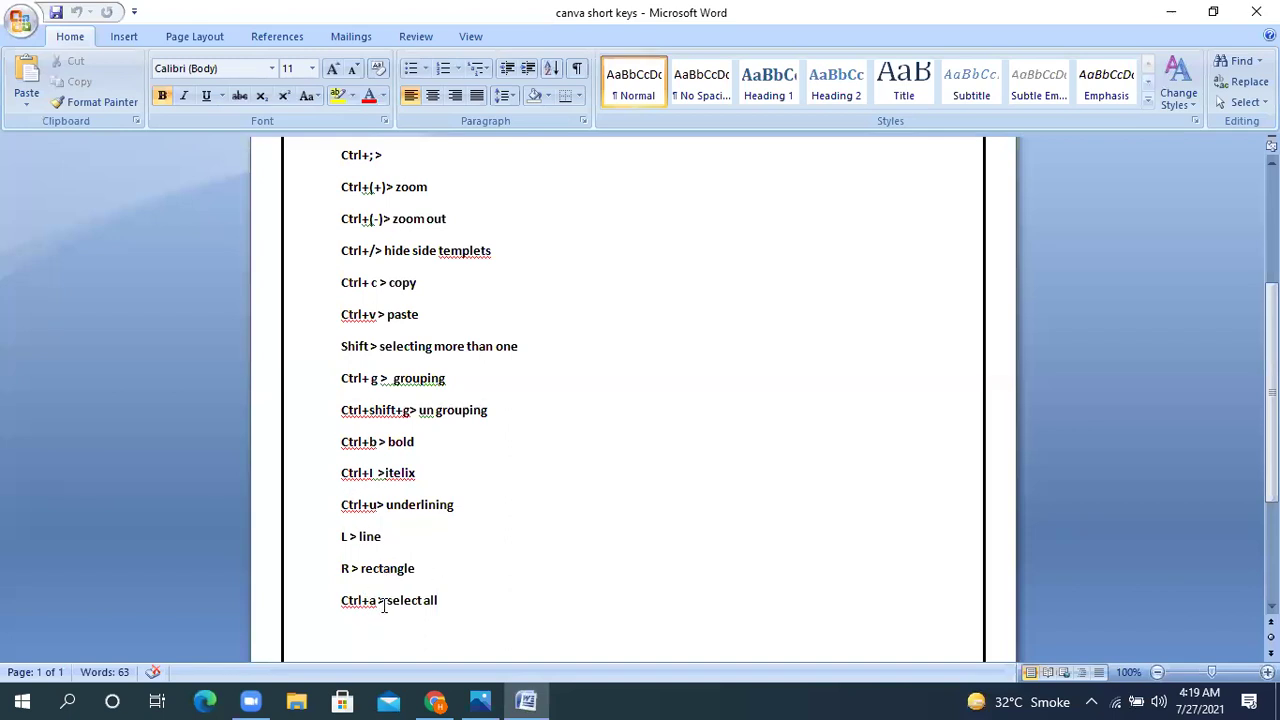
pyautogui.click(450, 700)
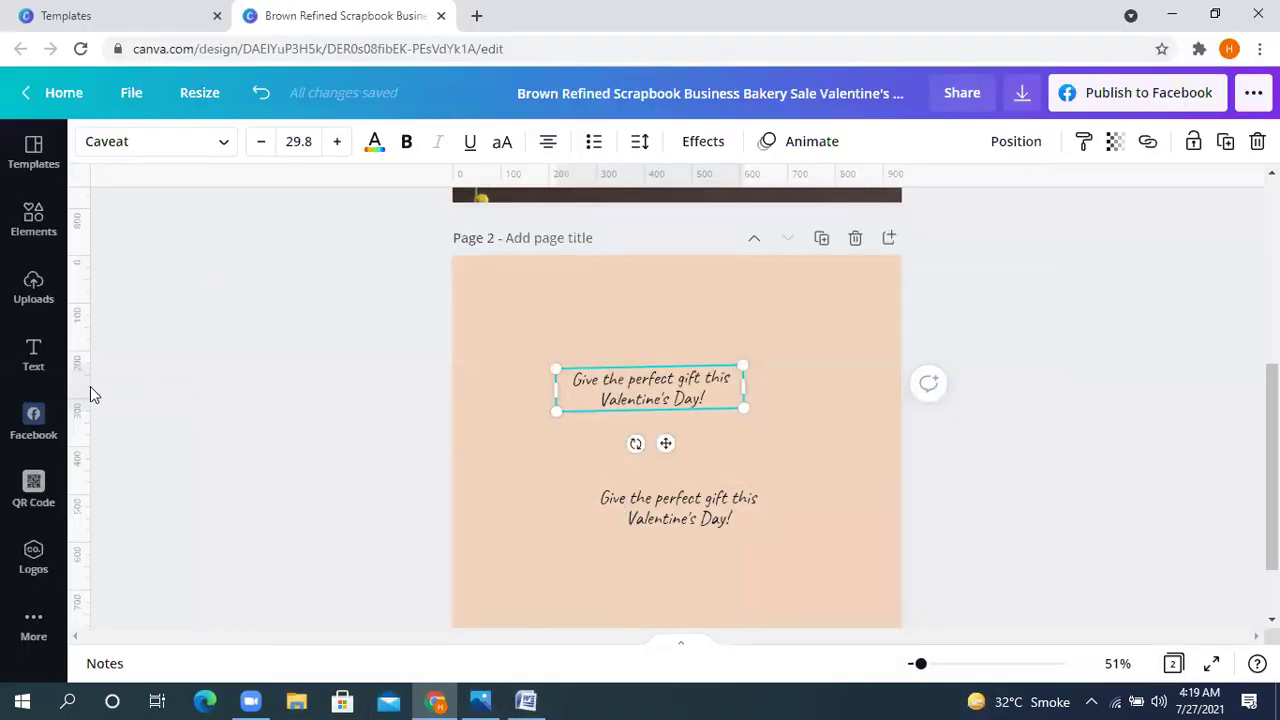
pyautogui.click(641, 322)
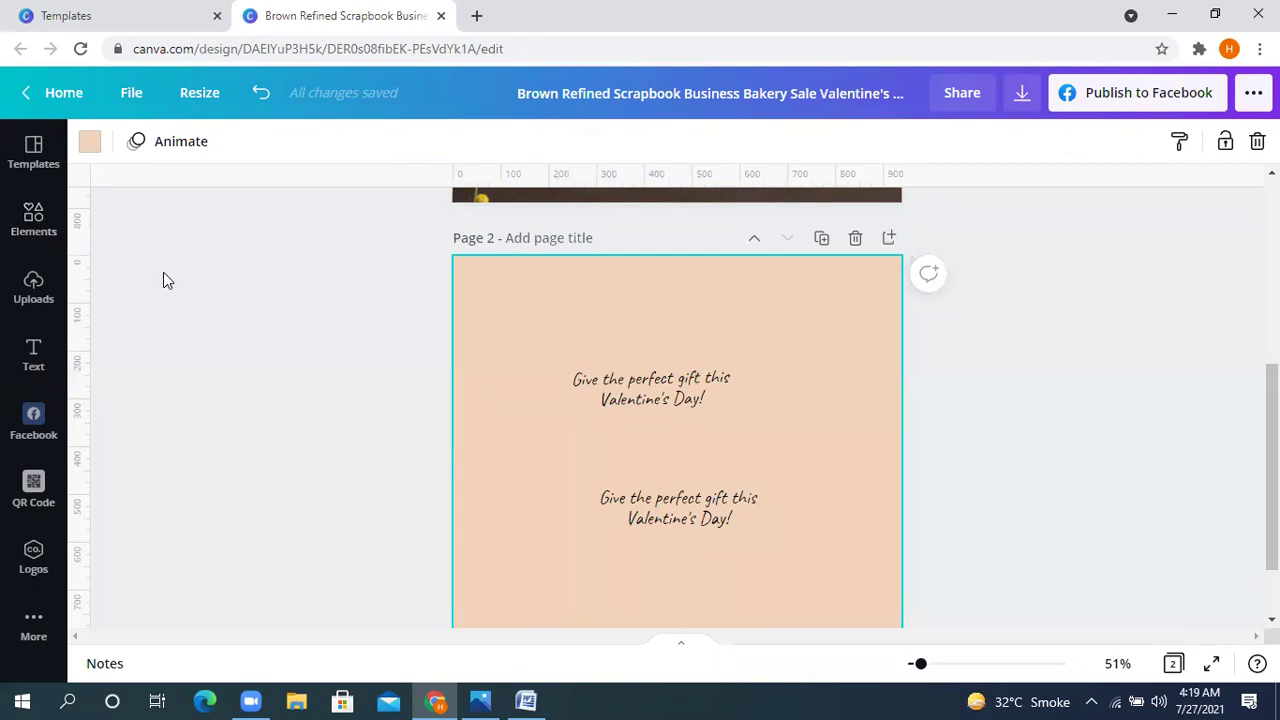
pyautogui.hotkey('ctrl', 'z')
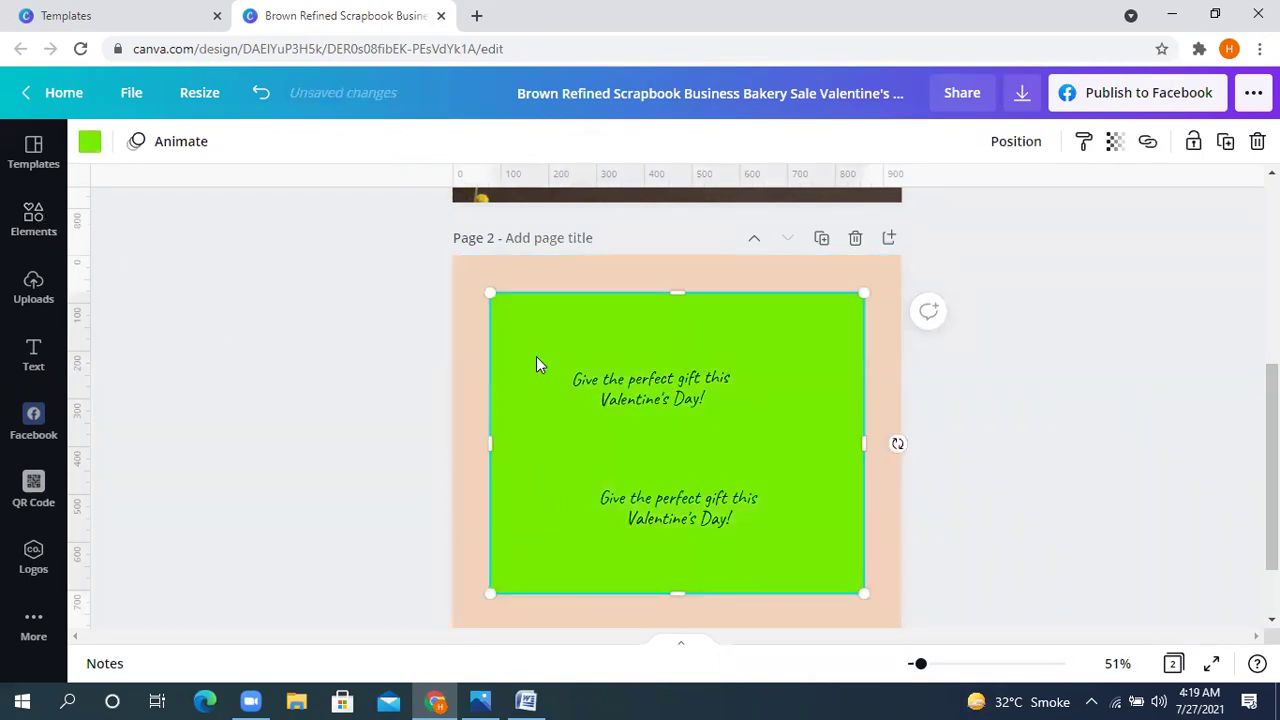
pyautogui.click(89, 143)
pyautogui.click(160, 240)
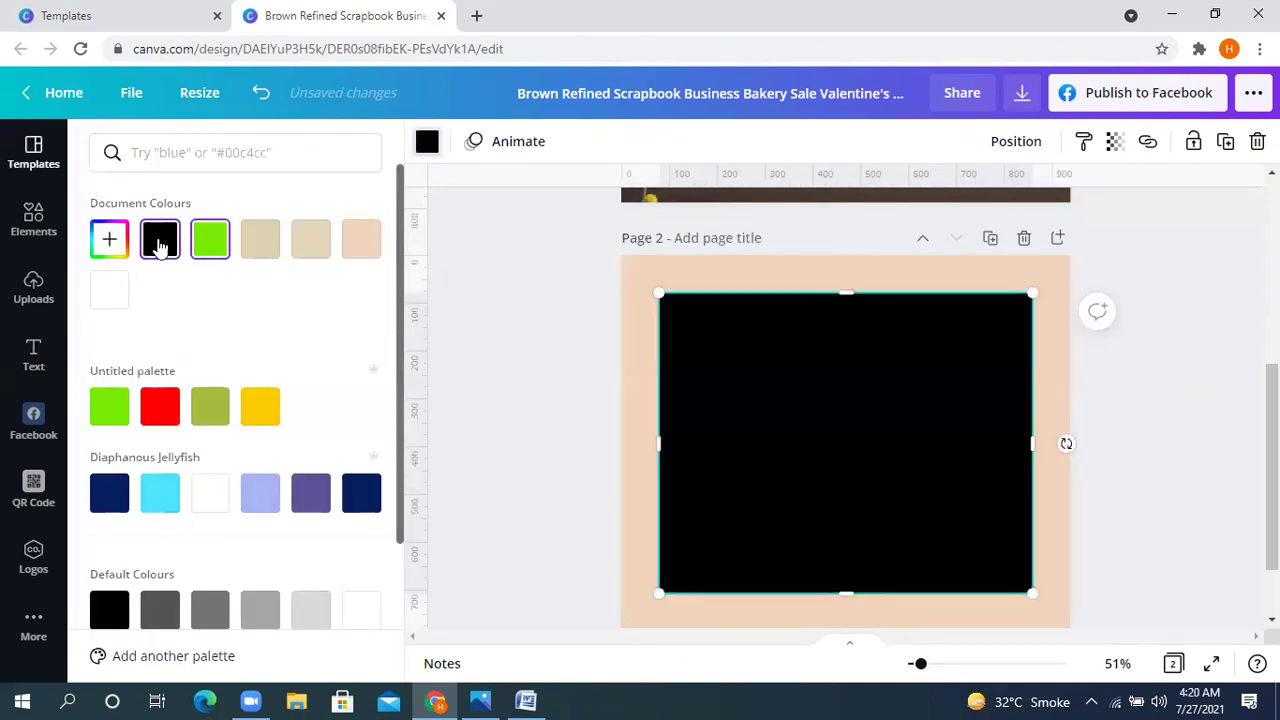
# Shrink the black rectangle from its left and upper sides and stretch its right edge beyond the page's right border
pyautogui.moveTo(665, 442)
pyautogui.mouseDown()
pyautogui.moveTo(509, 429)
pyautogui.moveTo(678, 437)
pyautogui.mouseUp()
pyautogui.moveTo(1033, 294); pyautogui.dragTo(912, 432)
pyautogui.moveTo(907, 512); pyautogui.dragTo(1036, 452)
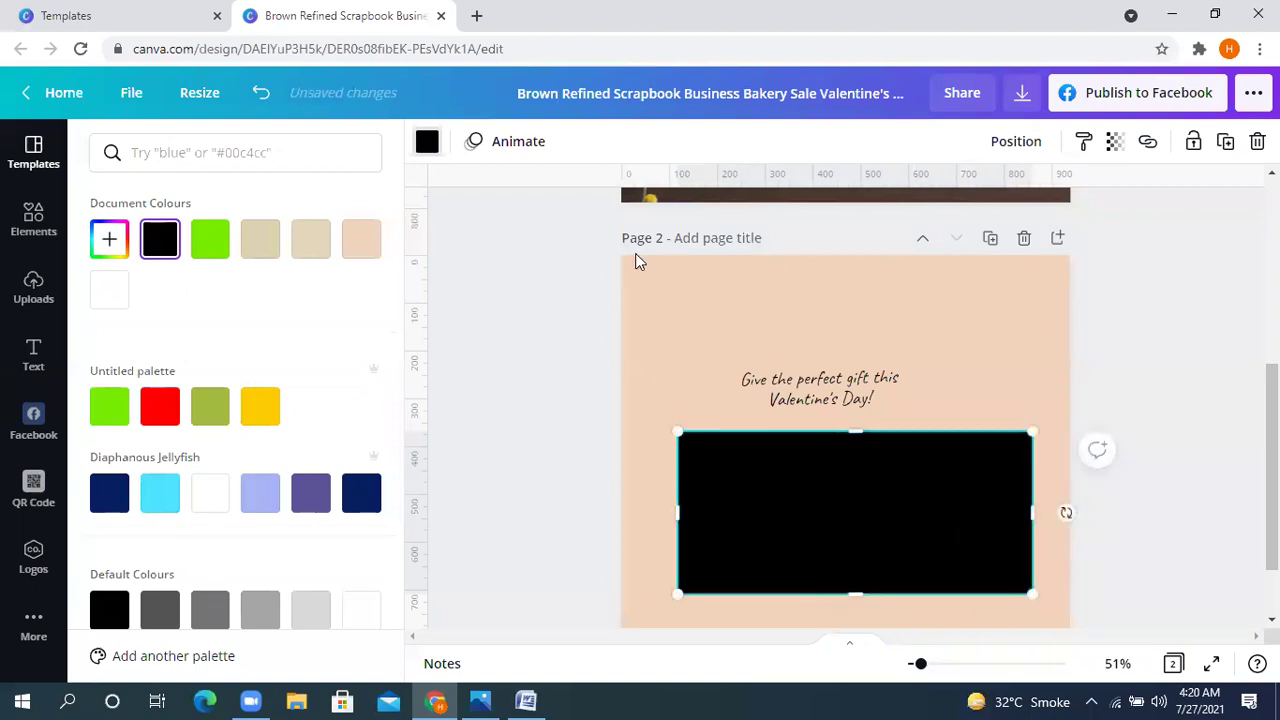
pyautogui.scroll(-2, 636, 600)
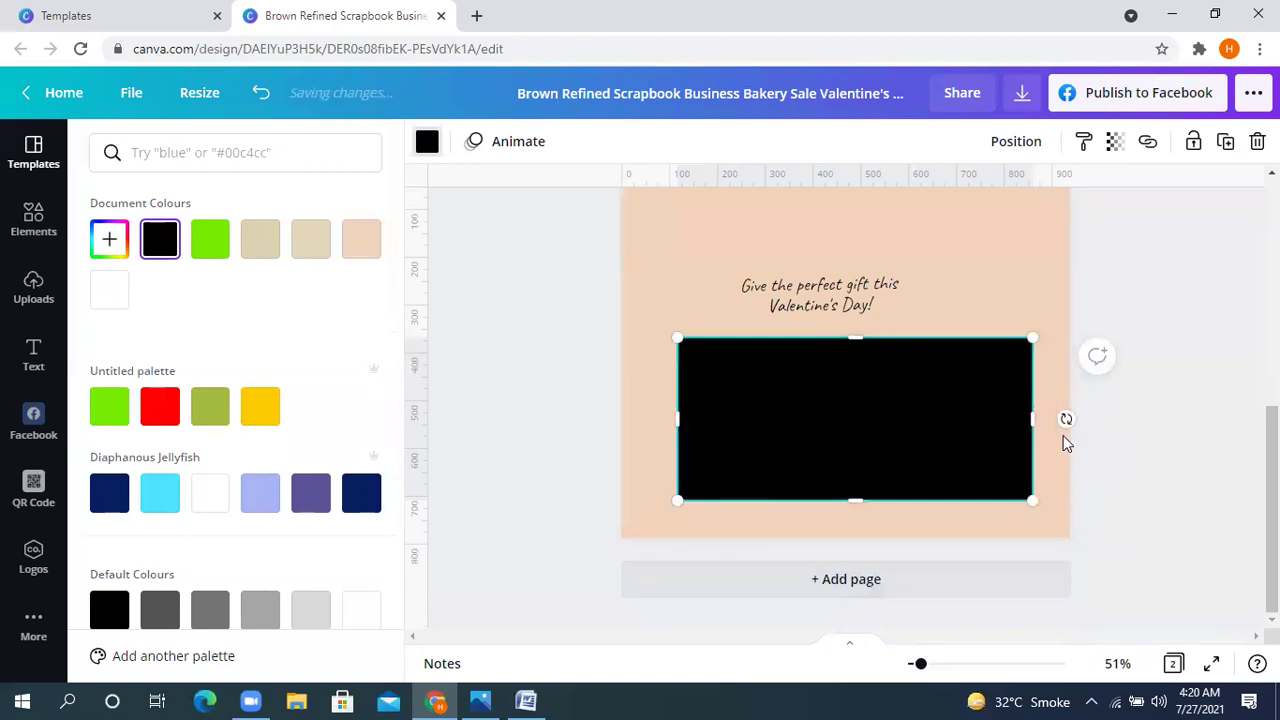
pyautogui.moveTo(1068, 418); pyautogui.dragTo(1148, 440)
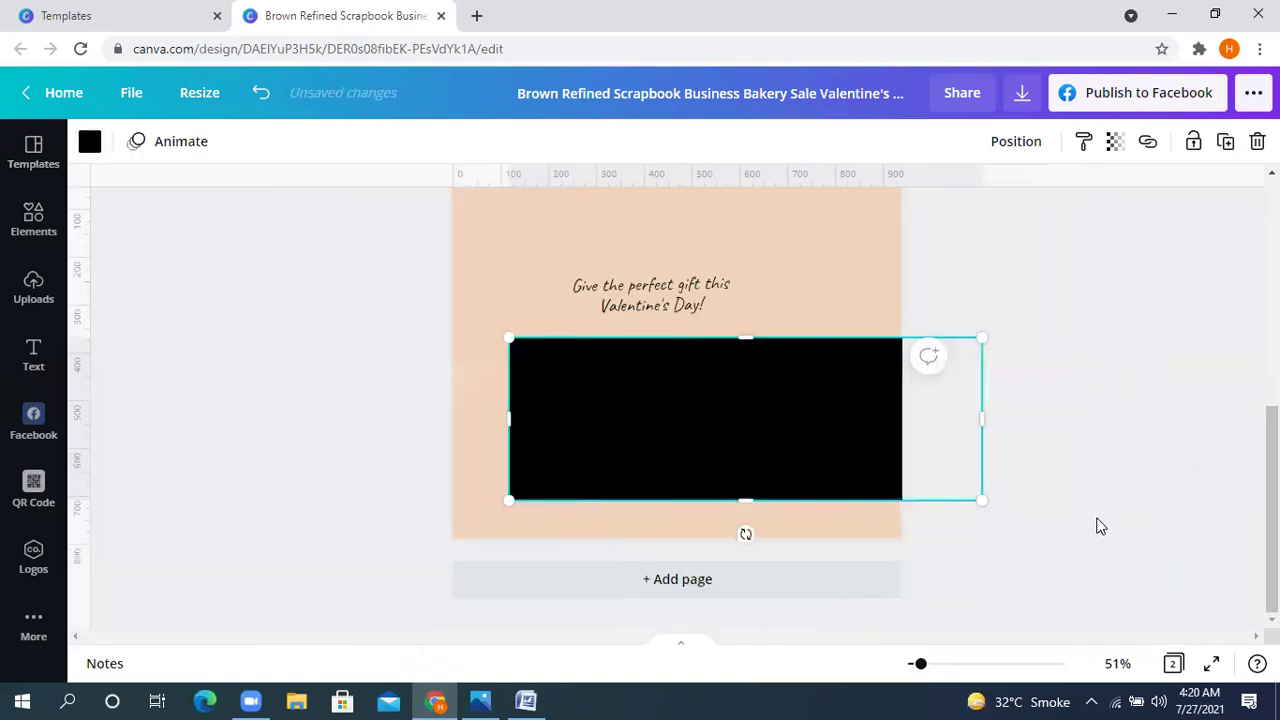
pyautogui.click(1100, 526)
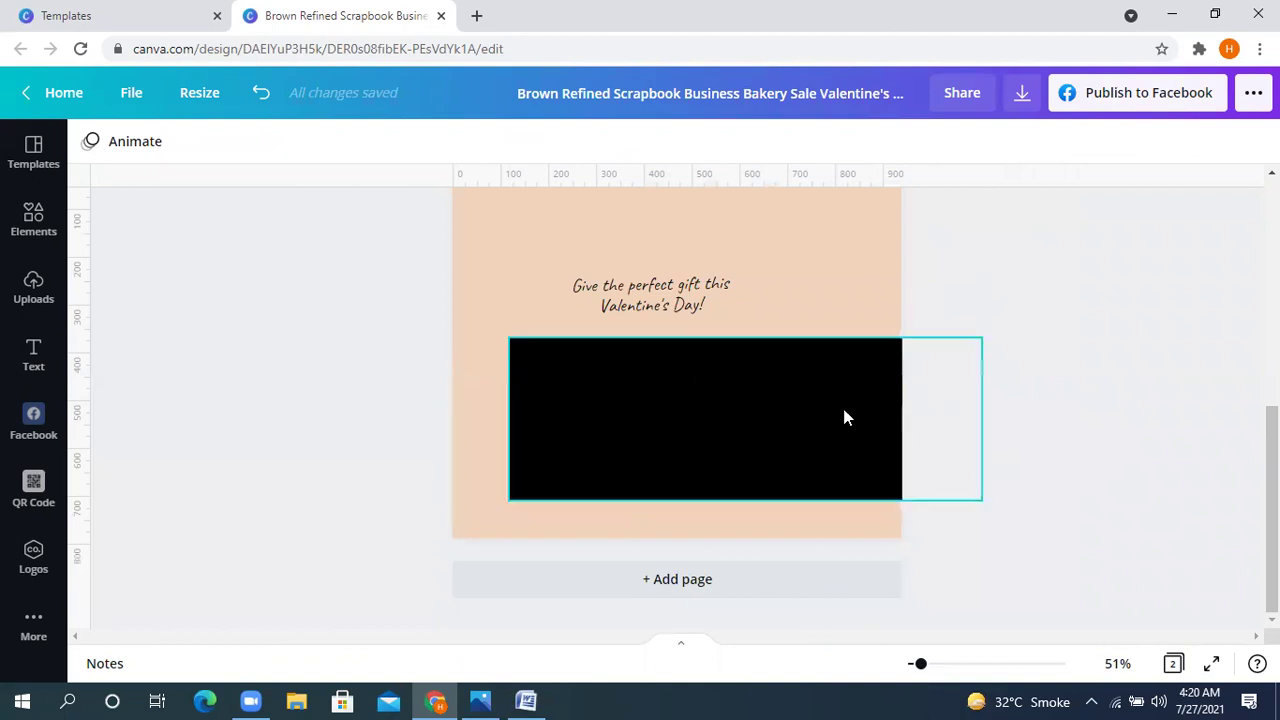
# Check the select-all shortcut in the Word list and select every element on page 1
pyautogui.scroll(5, 849, 413)
pyautogui.scroll(-5, 851, 414)
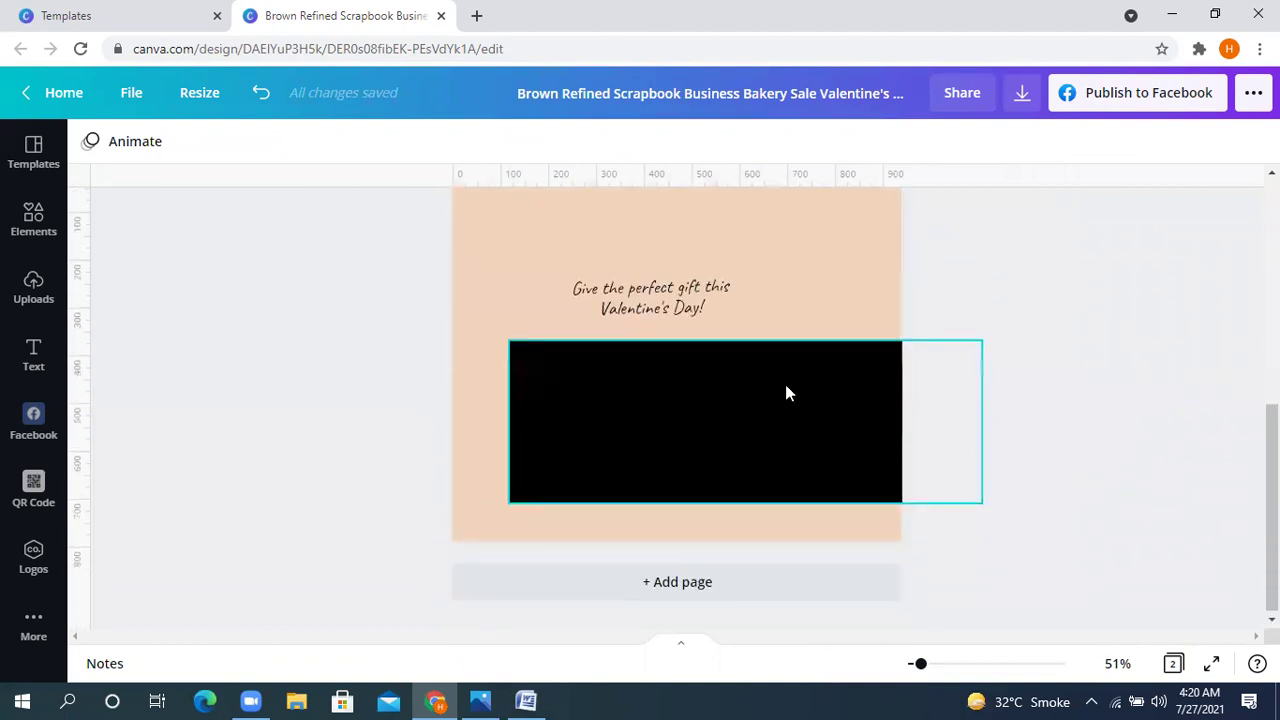
pyautogui.scroll(5, 787, 393)
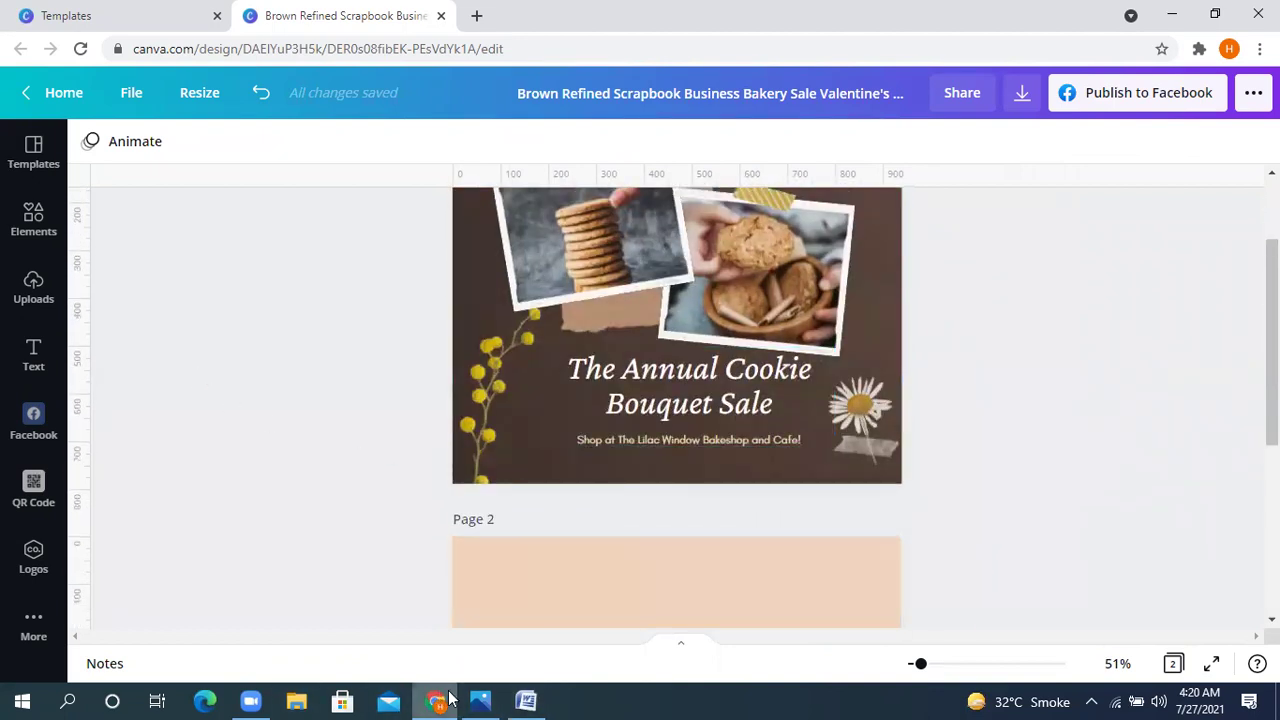
pyautogui.click(526, 700)
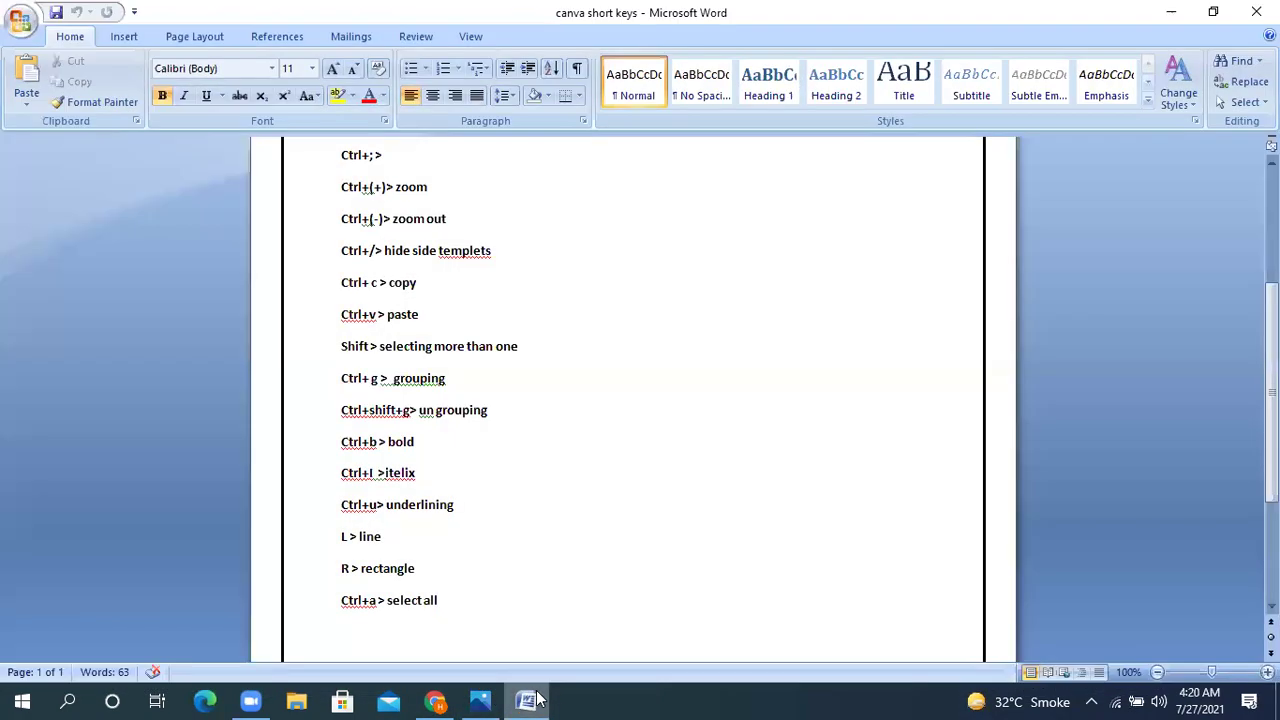
pyautogui.click(526, 700)
pyautogui.scroll(2, 585, 636)
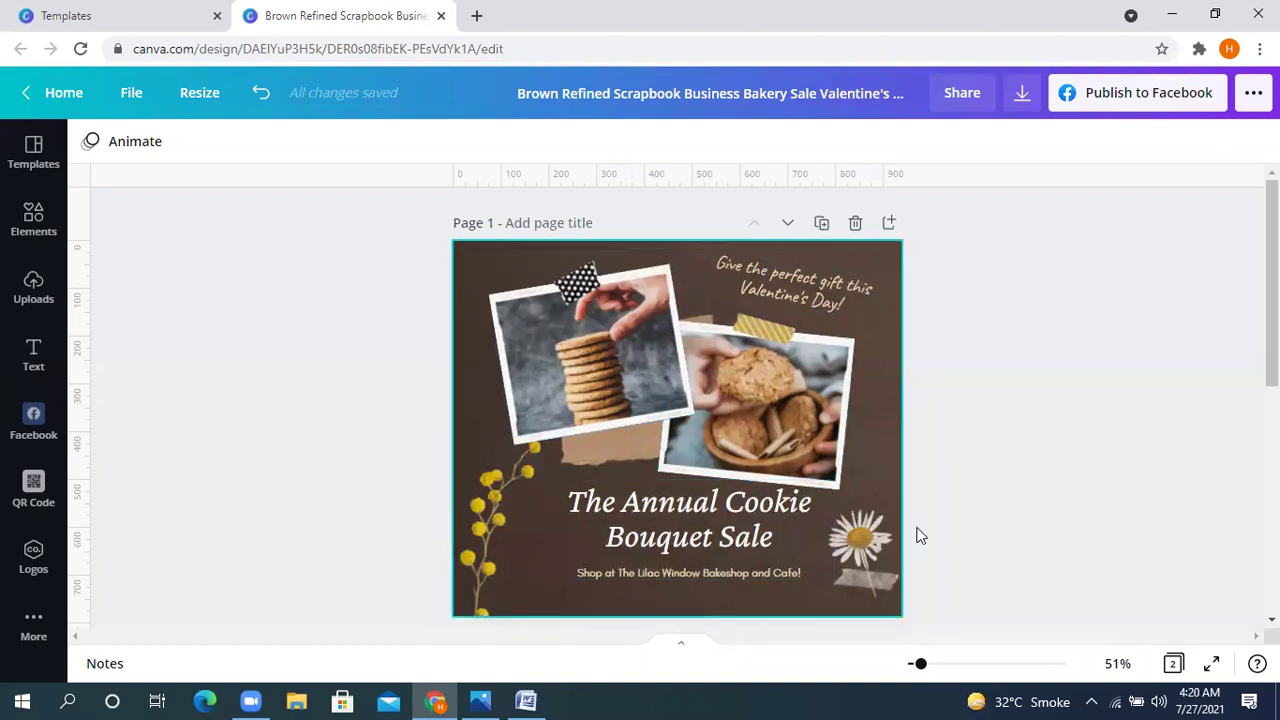
pyautogui.hotkey('ctrl', 'a')
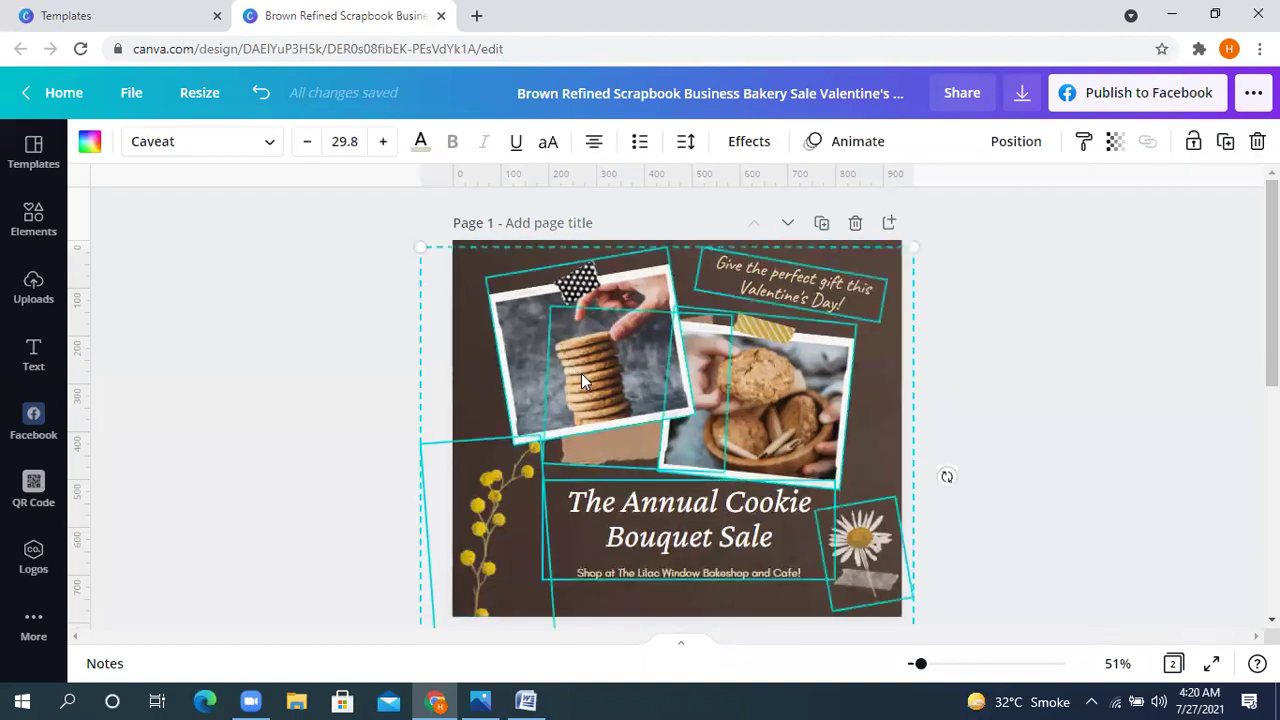
# Add a third page below page 2 and paste the copied text box onto it
pyautogui.scroll(-7, 783, 446)
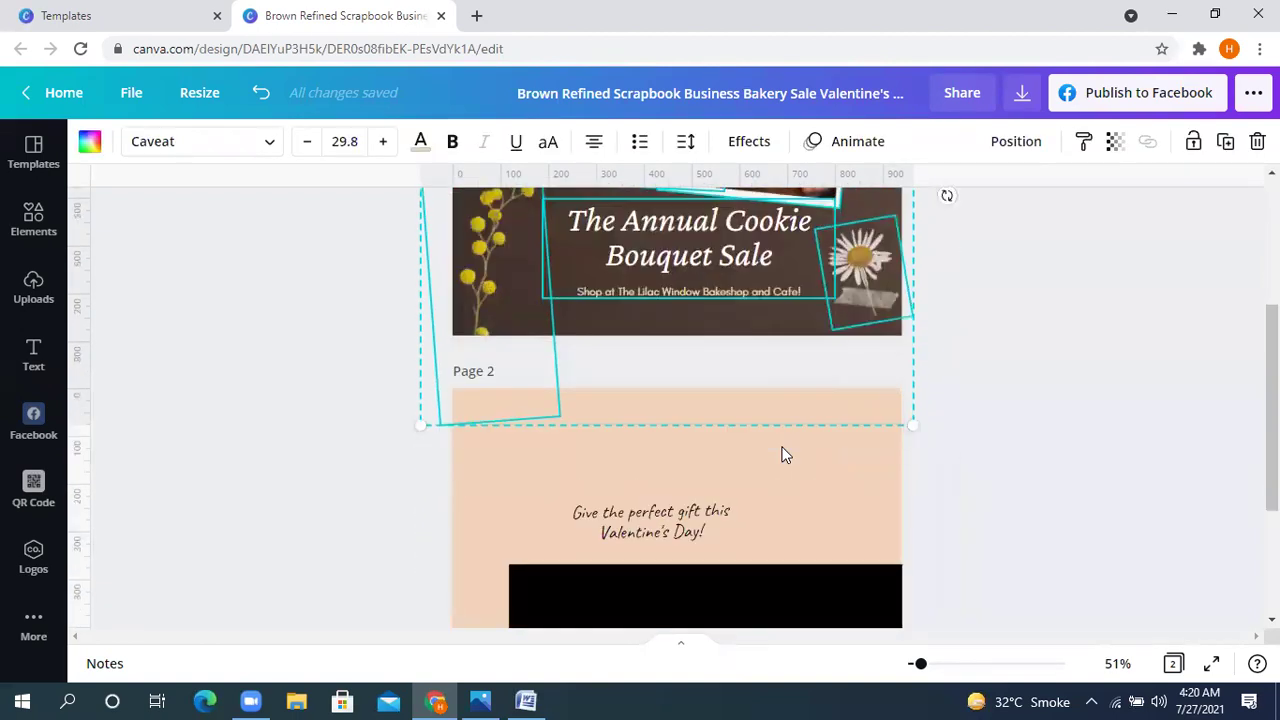
pyautogui.click(686, 591)
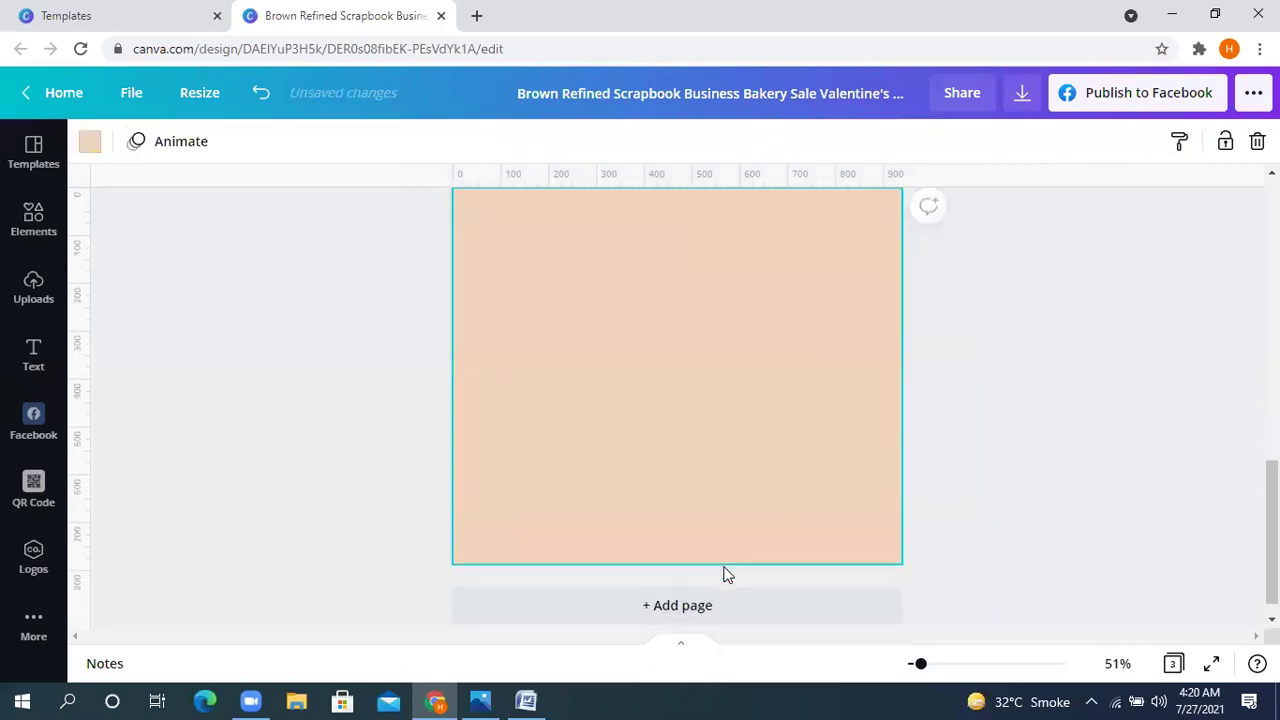
pyautogui.hotkey('ctrl', 'v')
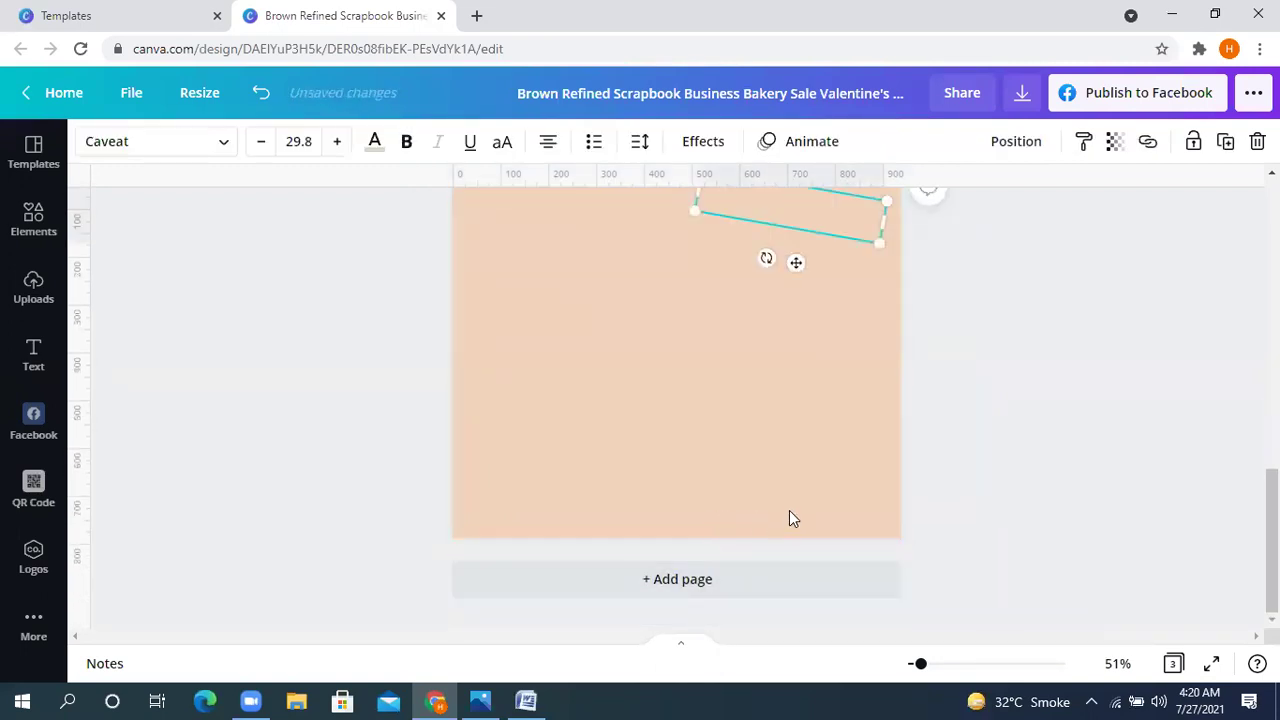
# Copy all elements of page 1 and paste them onto page 3
pyautogui.scroll(12, 778, 403)
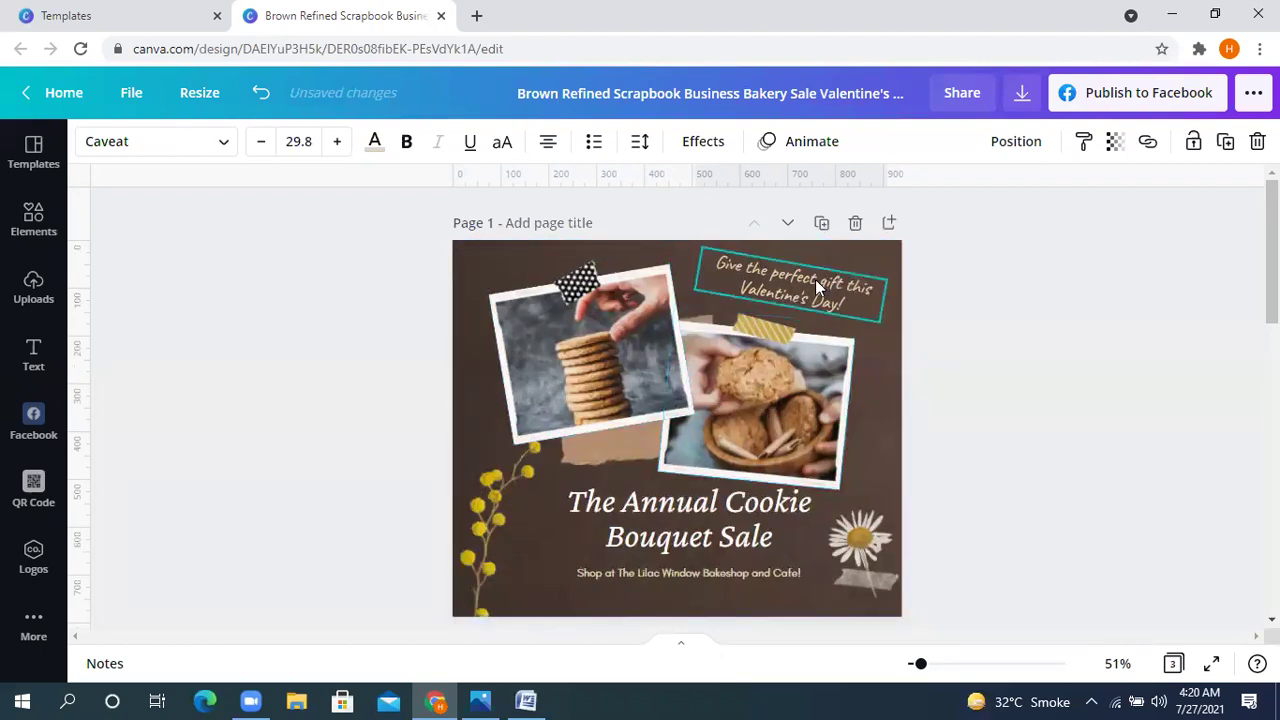
pyautogui.hotkey('ctrl', 'a')
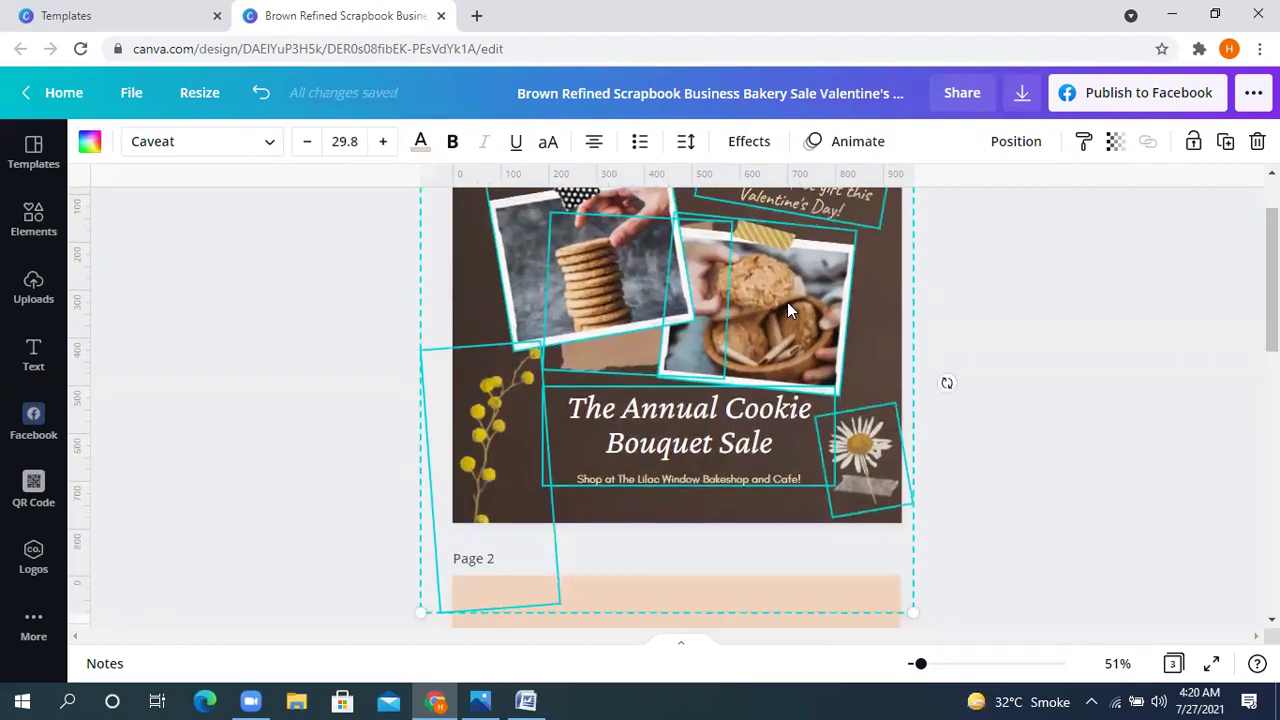
pyautogui.scroll(-4, 783, 303)
pyautogui.scroll(3, 783, 303)
pyautogui.scroll(2, 783, 308)
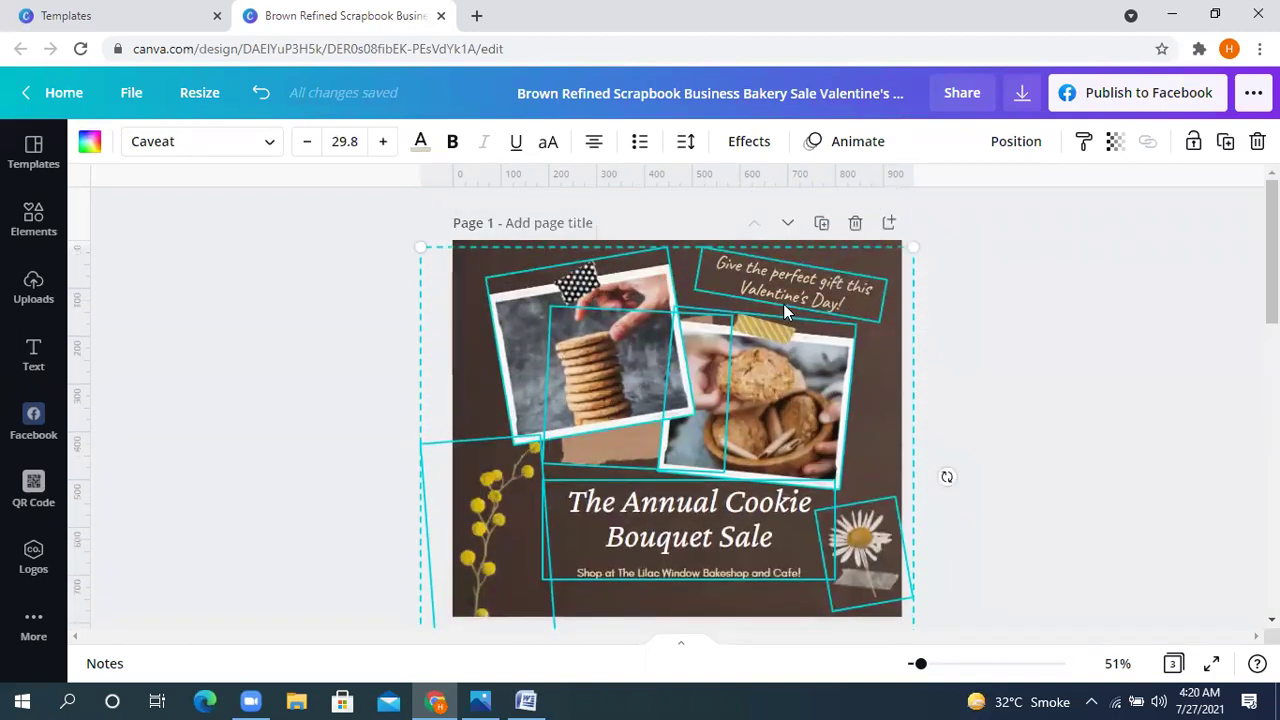
pyautogui.scroll(-8, 781, 309)
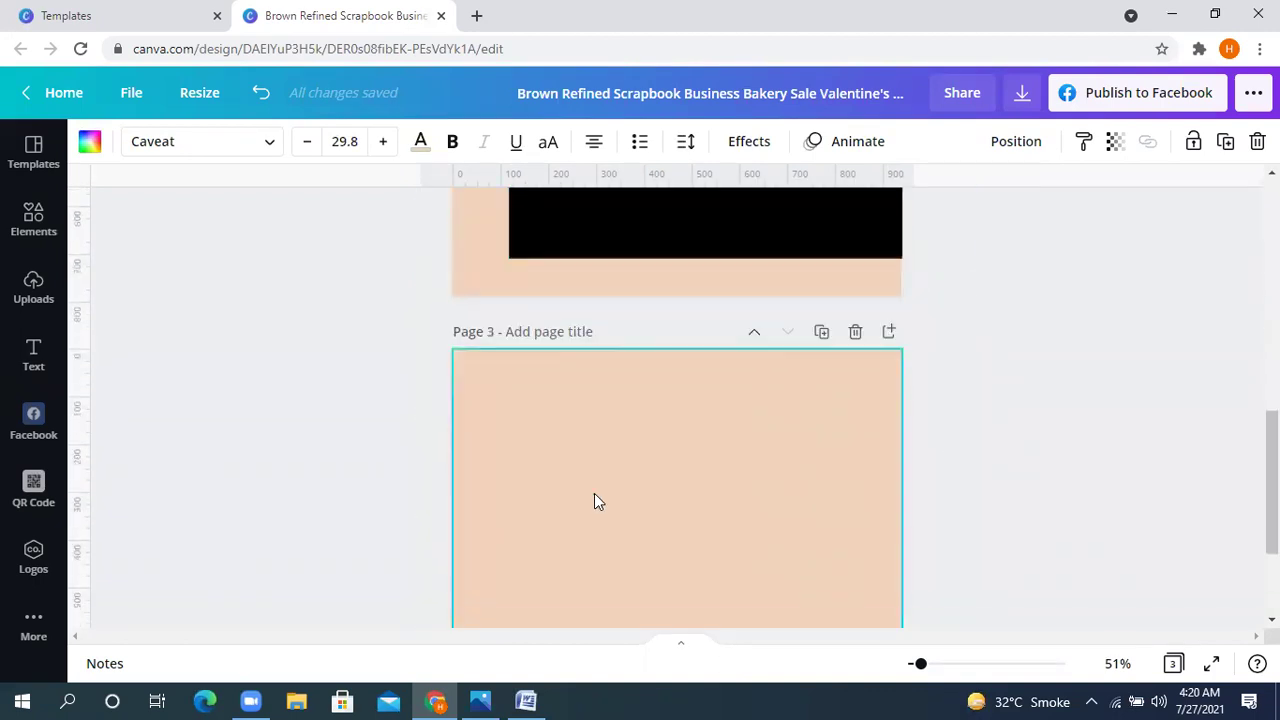
pyautogui.click(594, 493)
pyautogui.hotkey('ctrl', 'v')
pyautogui.scroll(-4, 680, 495)
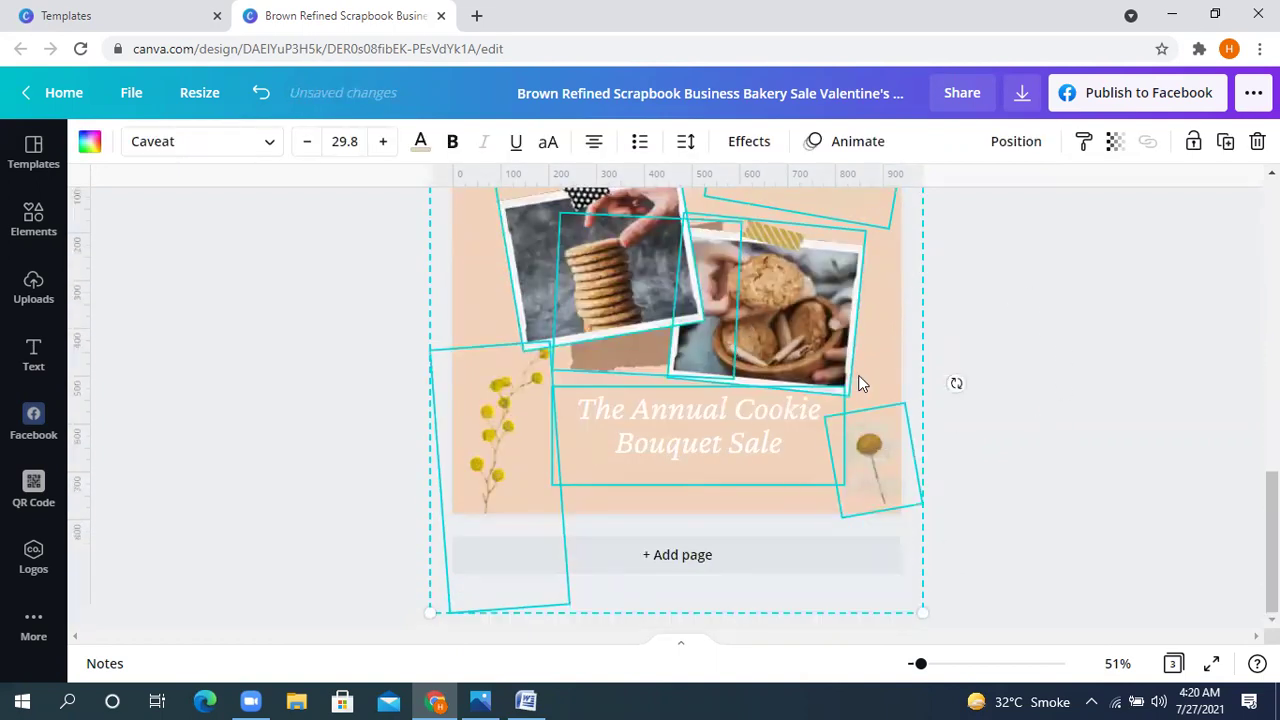
pyautogui.click(1071, 352)
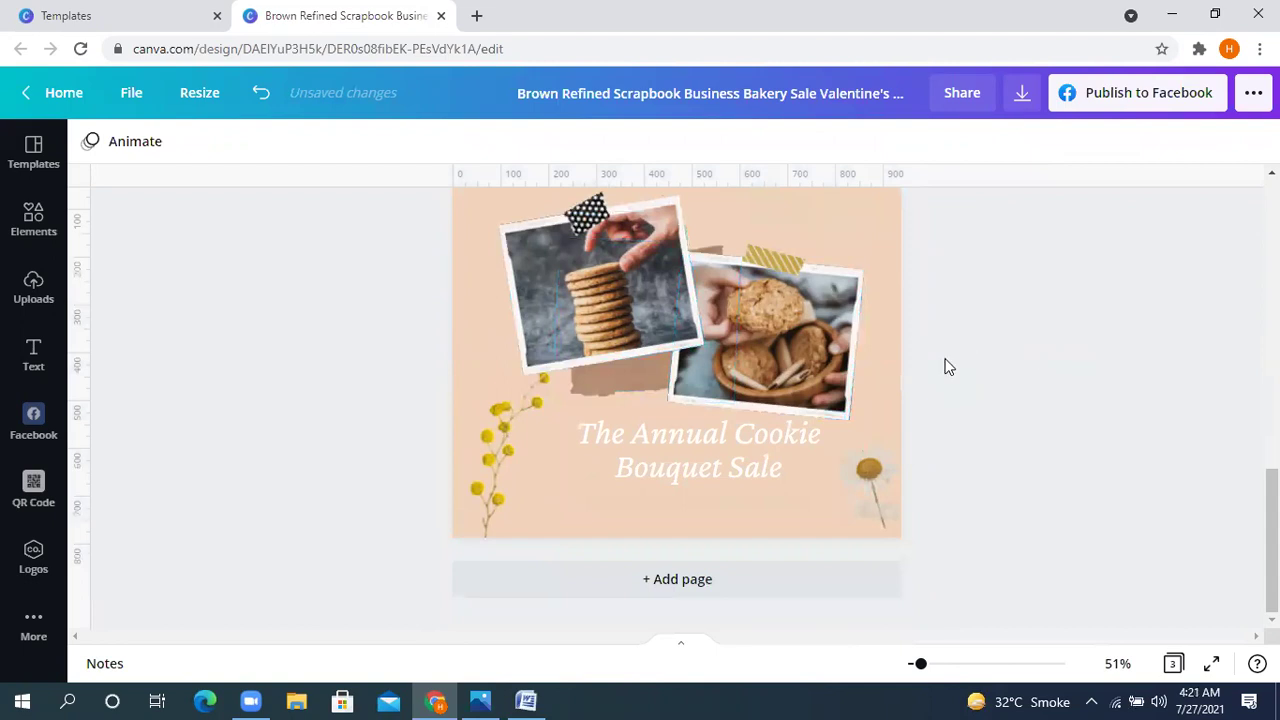
# Check the shortcut list in Word and the course outline on the poster open in Photos
pyautogui.click(526, 700)
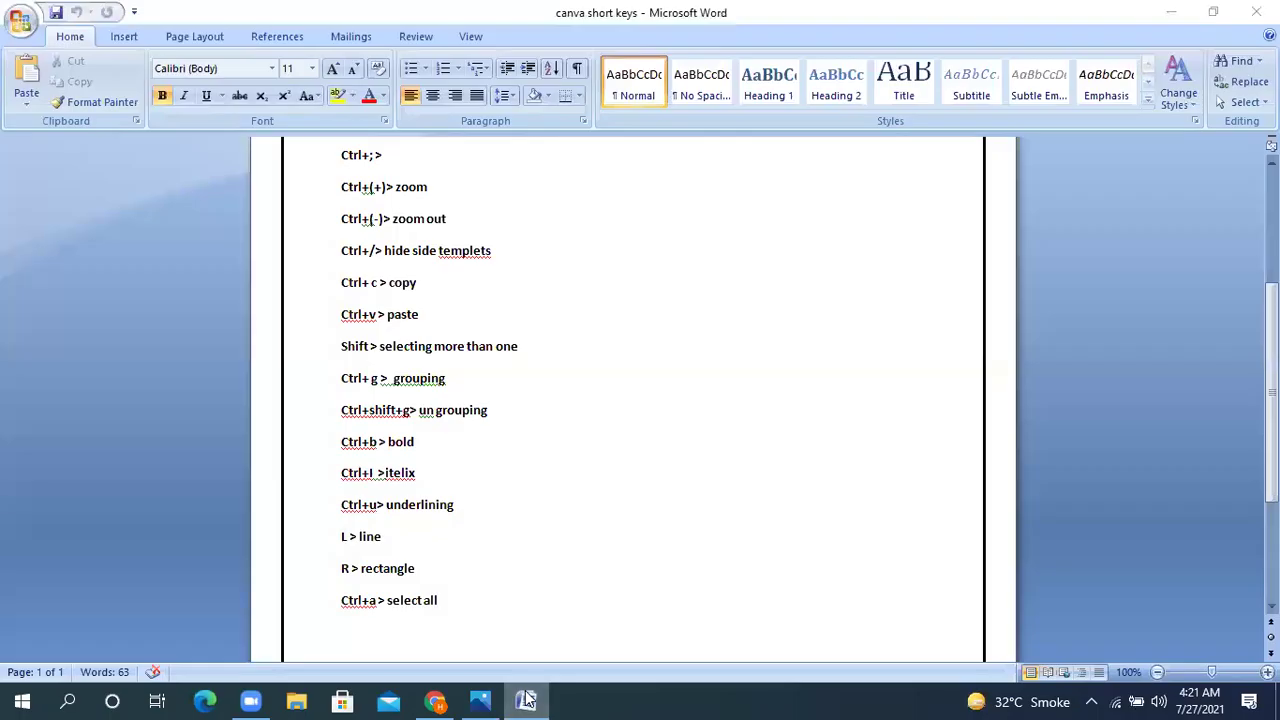
pyautogui.click(526, 700)
pyautogui.click(482, 700)
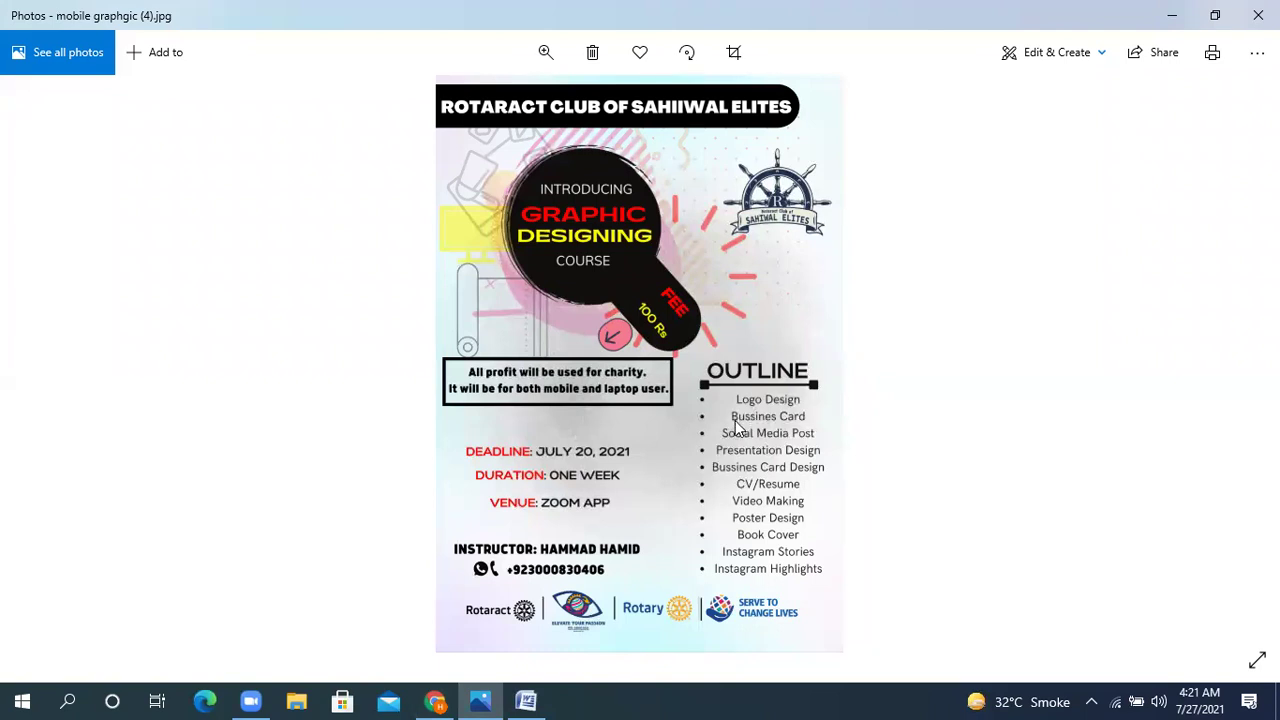
pyautogui.click(485, 700)
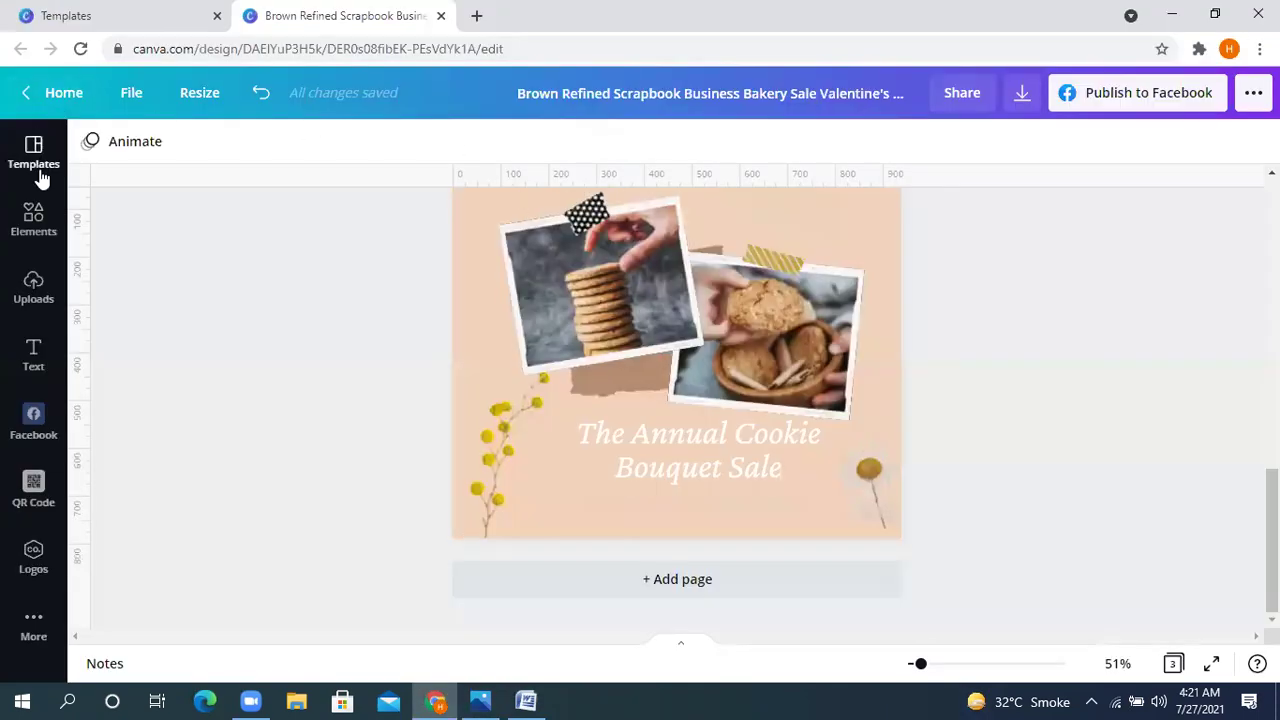
# Return to the Canva home page, search for "logo" and browse the logo templates
pyautogui.click(55, 93)
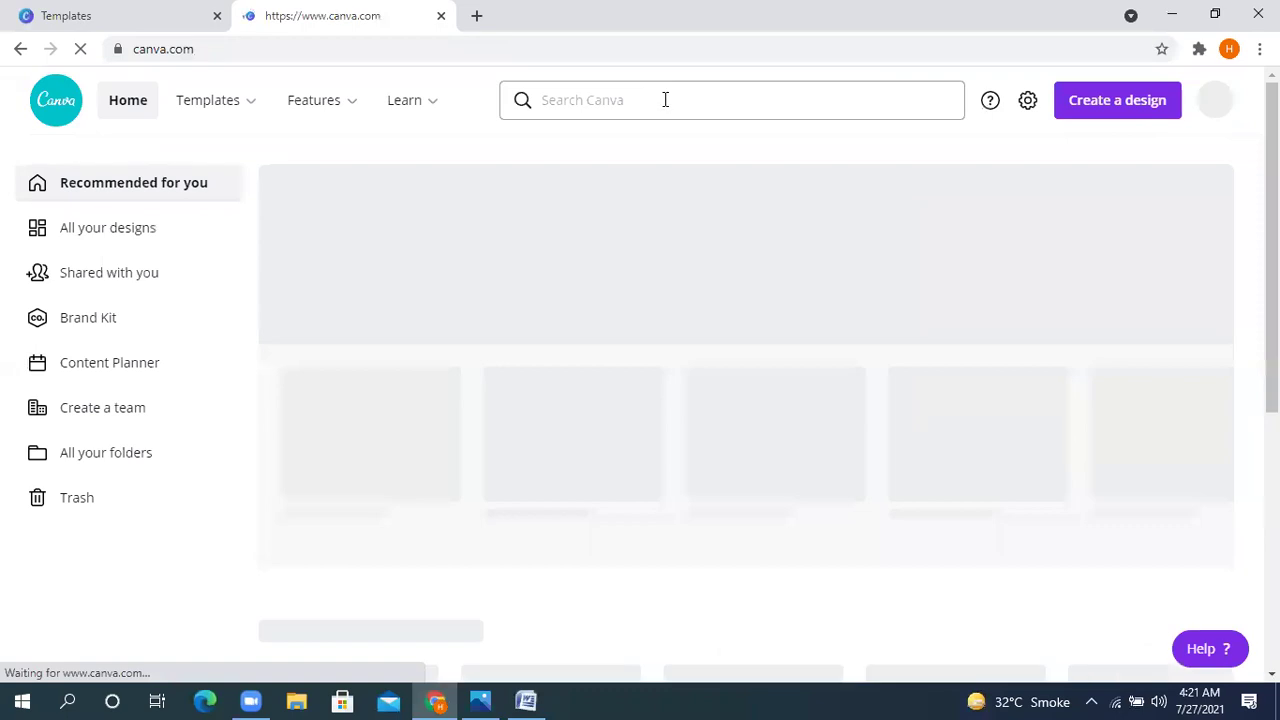
pyautogui.click(661, 100)
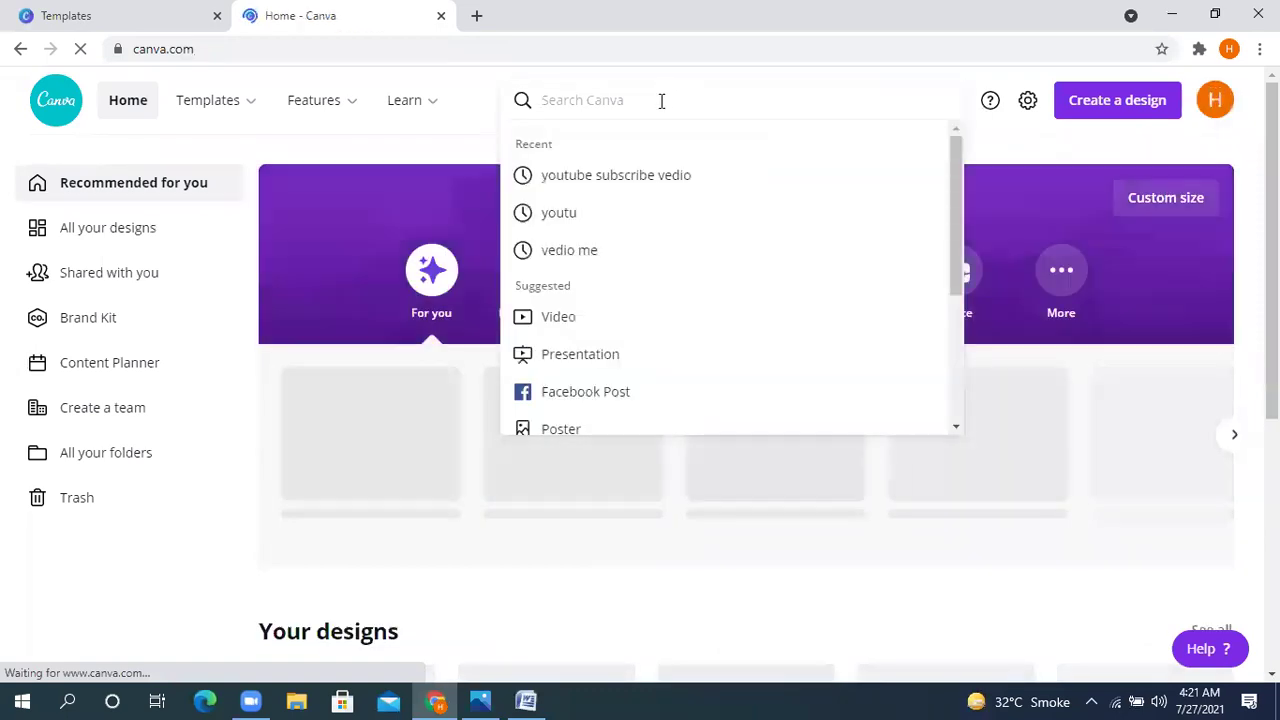
pyautogui.write('logo')
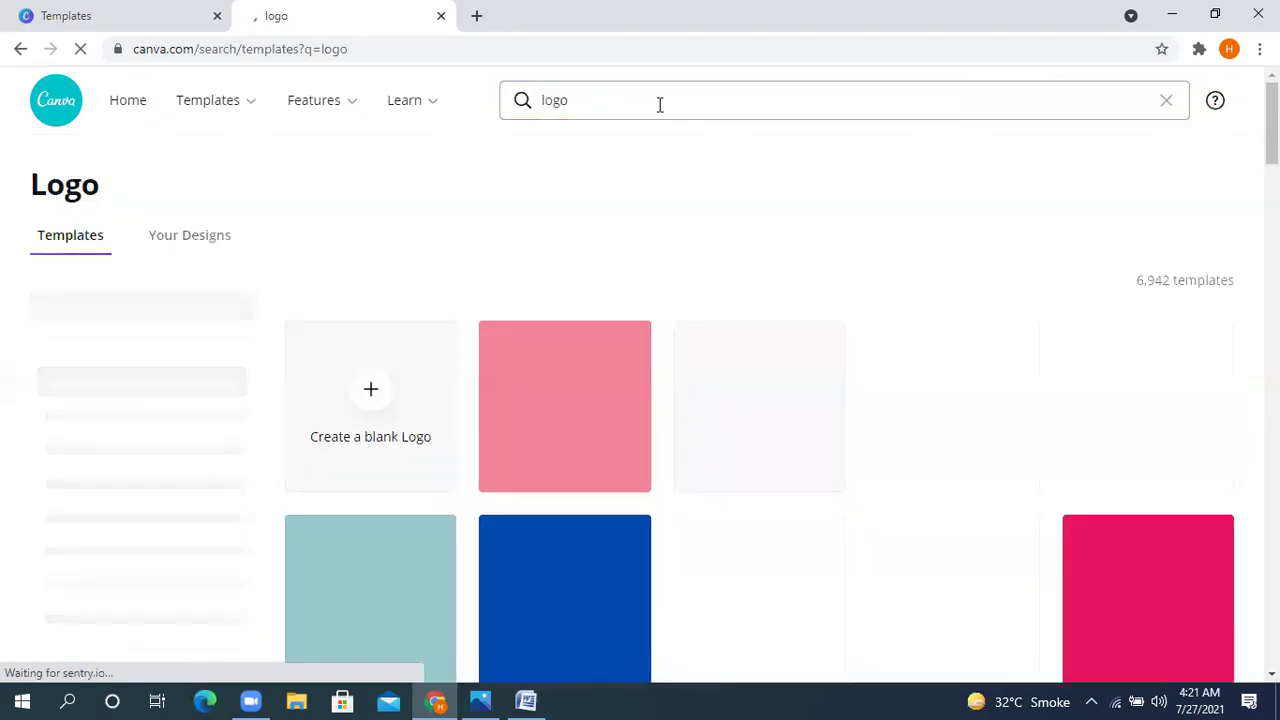
pyautogui.scroll(-4, 705, 375)
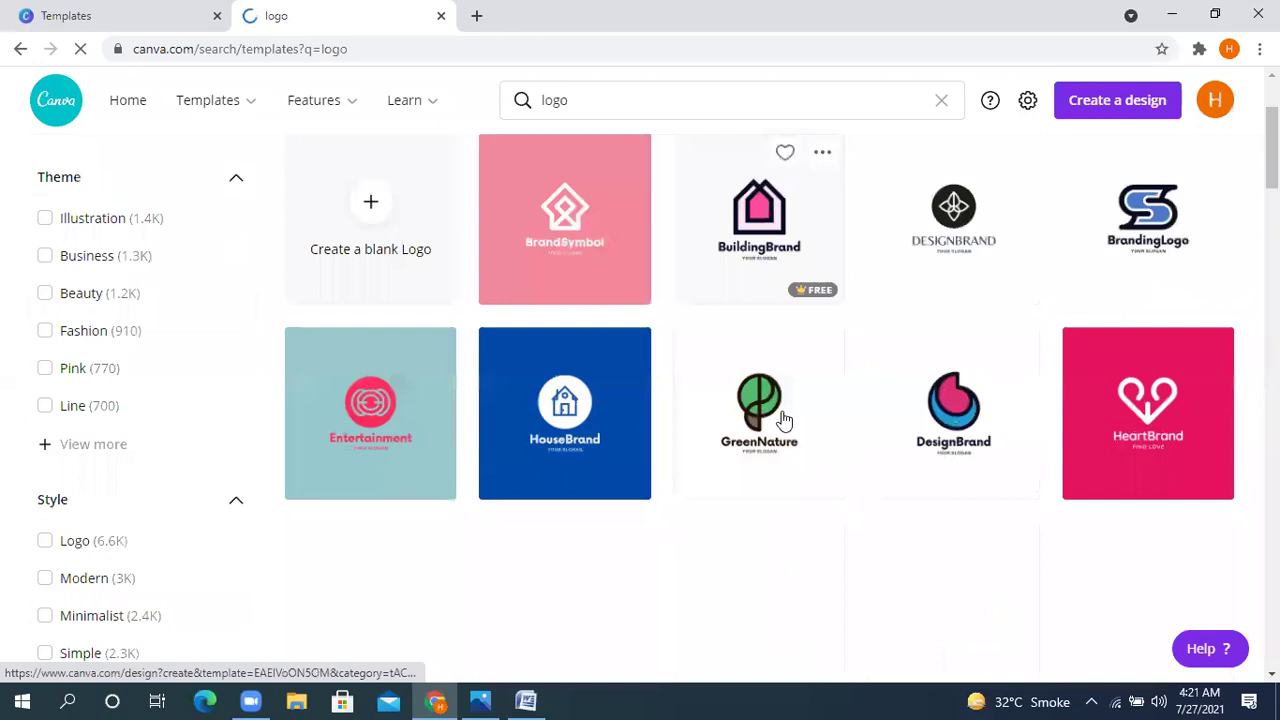
pyautogui.scroll(-4, 530, 293)
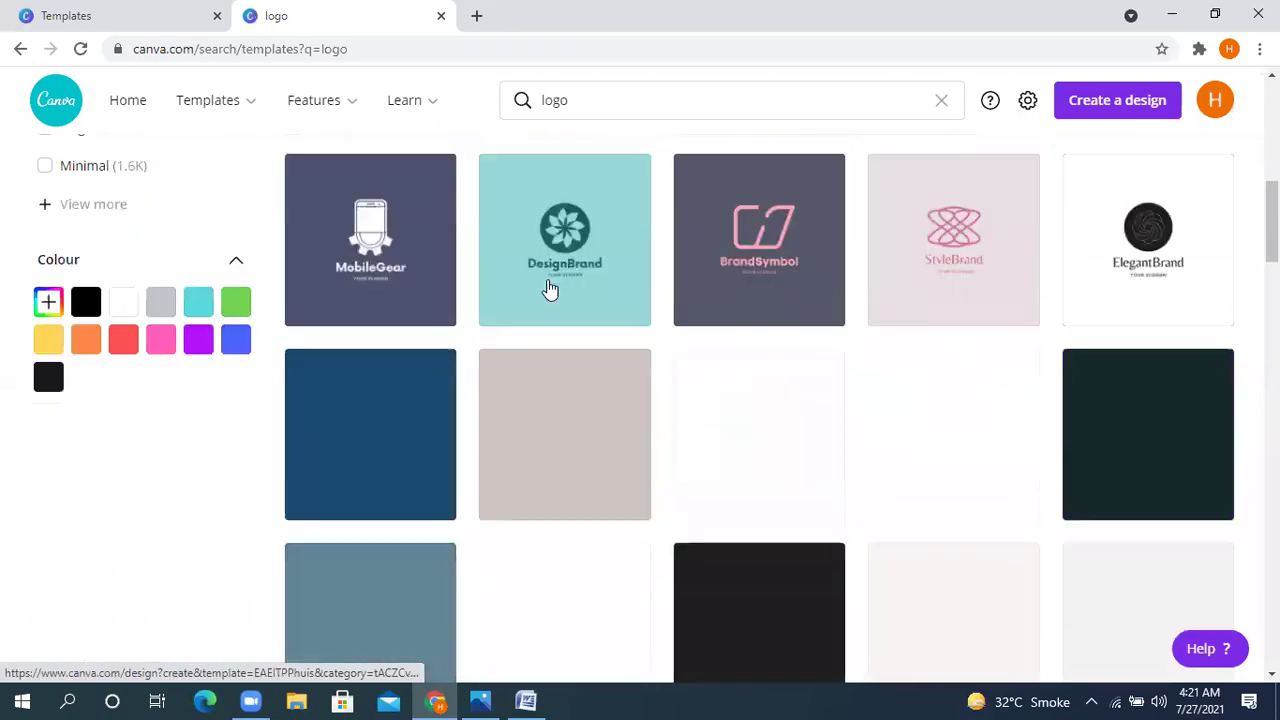
# Browse the logo template search results and look over the theme, style and colour filters
pyautogui.scroll(-2, 1068, 406)
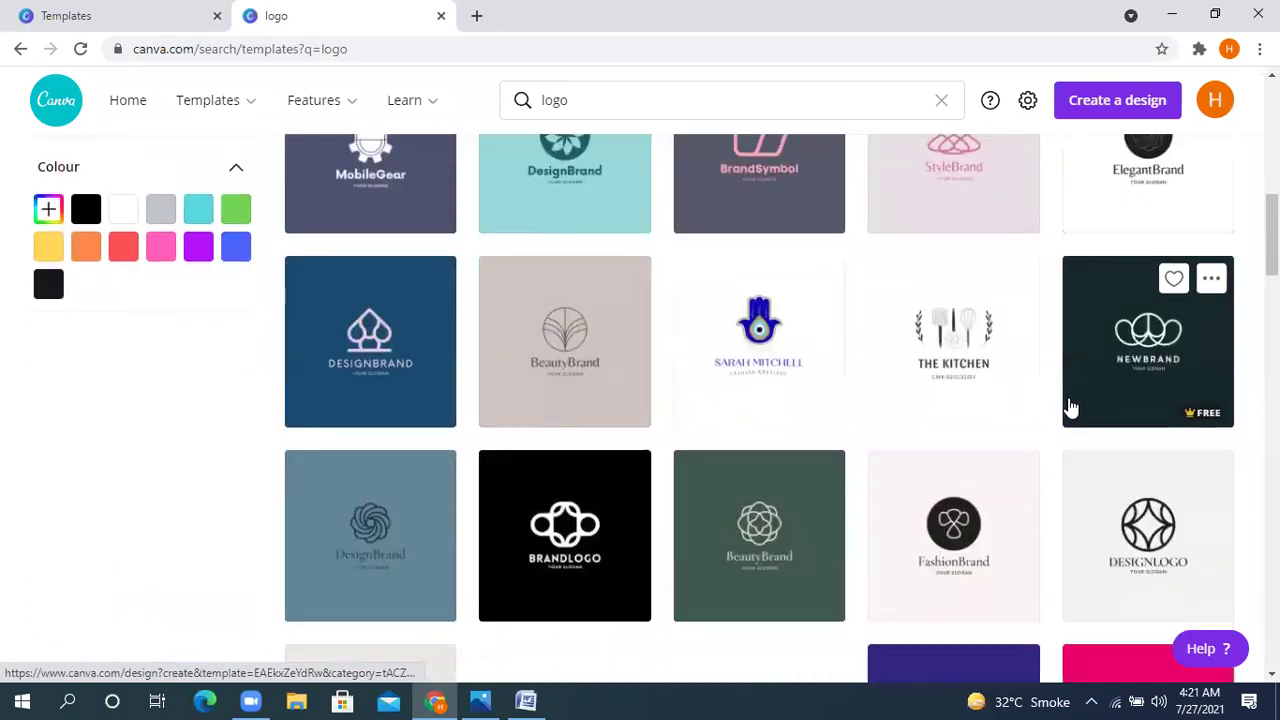
pyautogui.scroll(-4, 700, 331)
pyautogui.scroll(-4, 689, 311)
pyautogui.scroll(1, 689, 311)
pyautogui.scroll(-3, 689, 308)
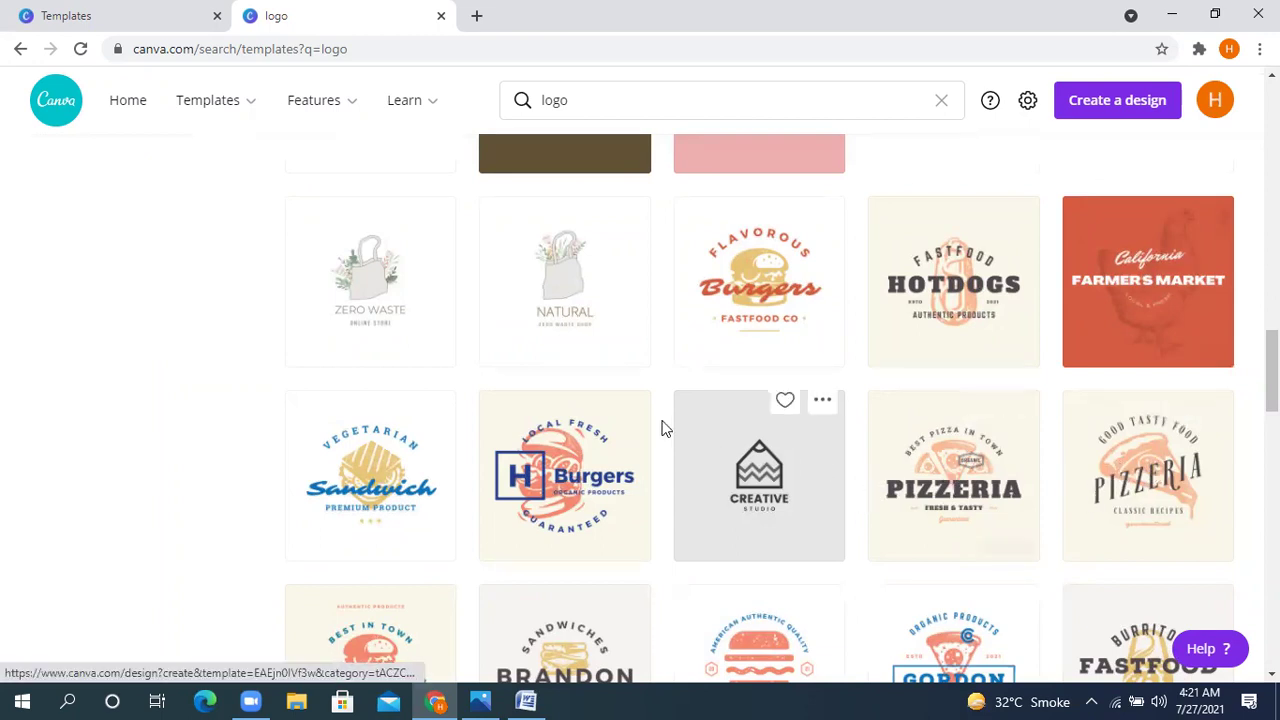
pyautogui.scroll(-4, 380, 430)
pyautogui.scroll(-2, 395, 422)
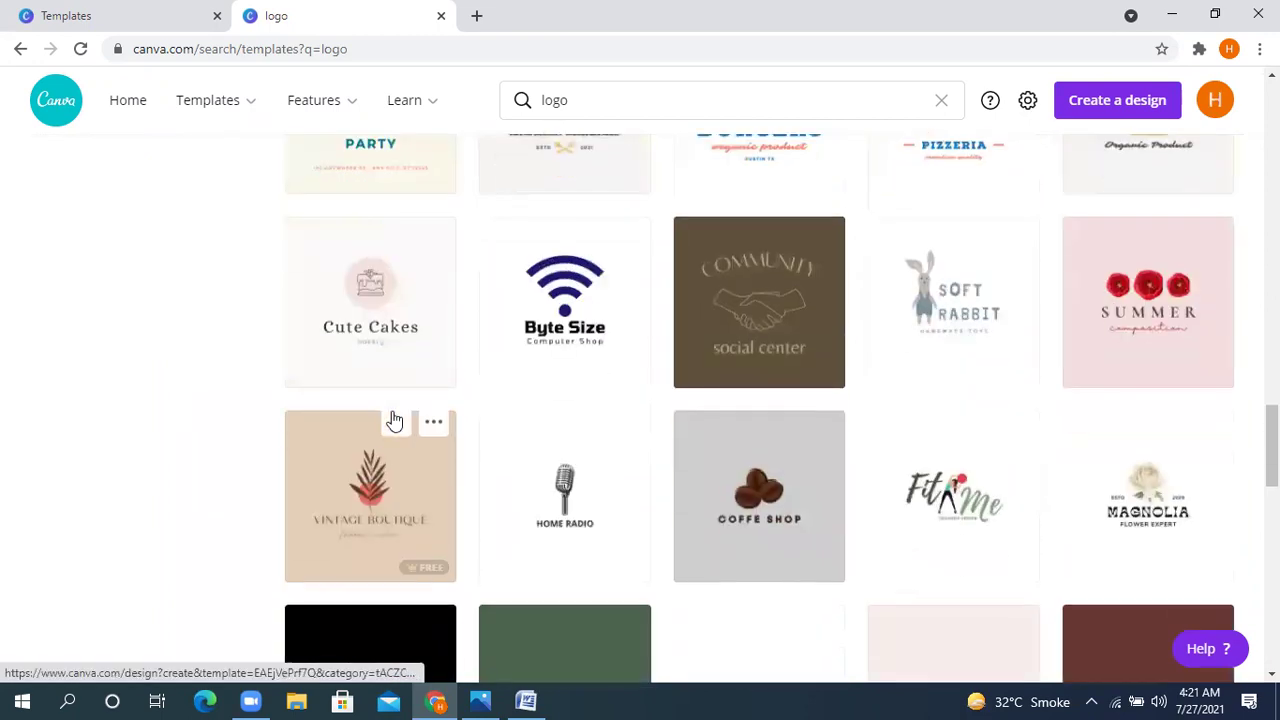
pyautogui.scroll(-1, 509, 426)
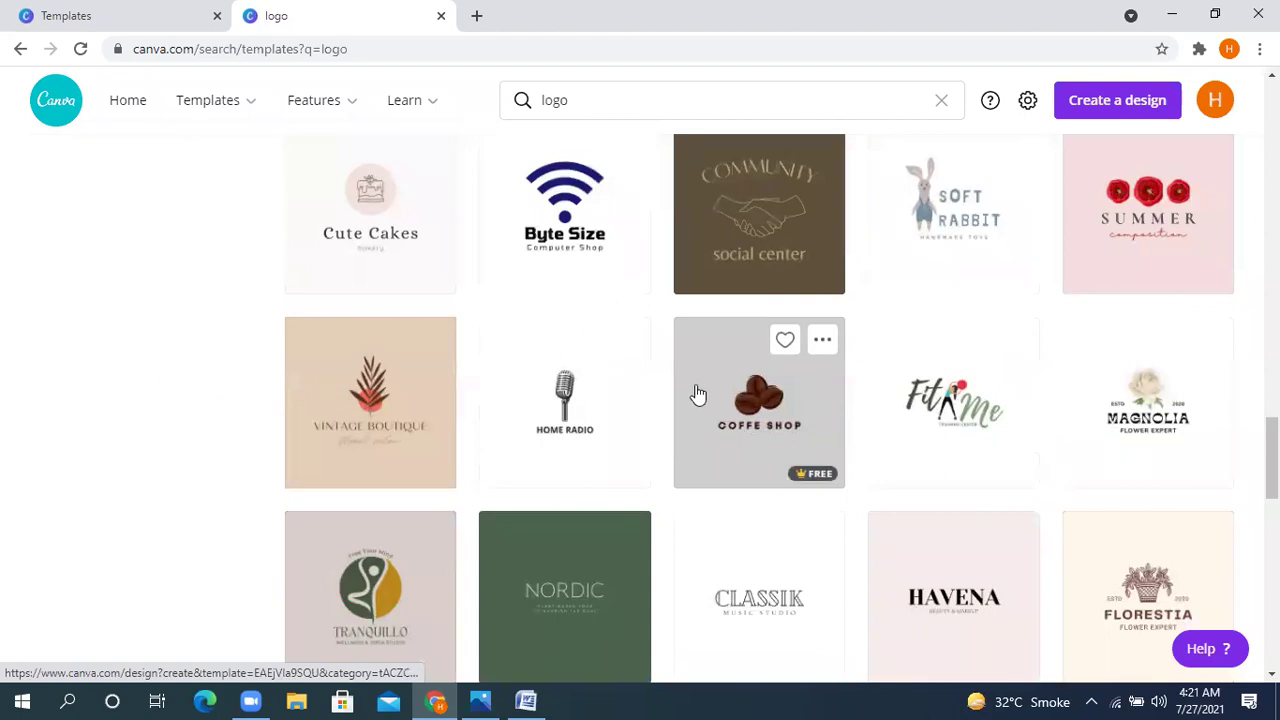
pyautogui.scroll(-4, 696, 394)
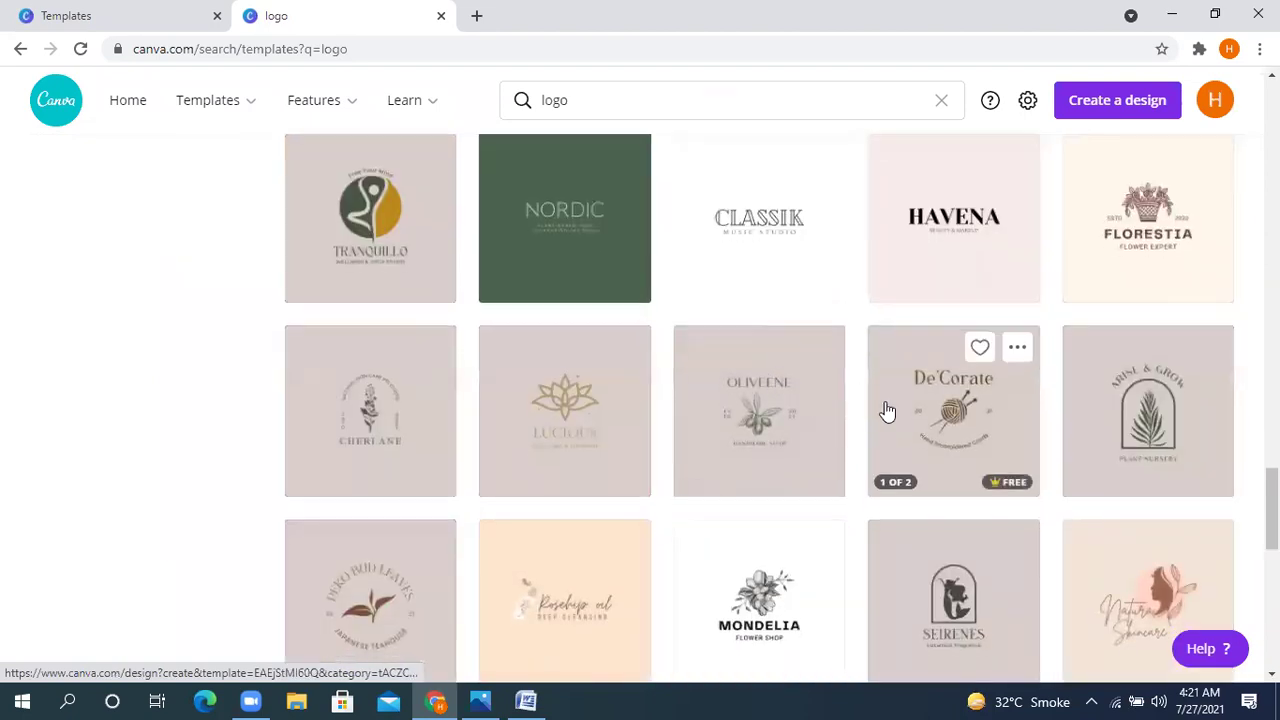
pyautogui.scroll(-6, 884, 410)
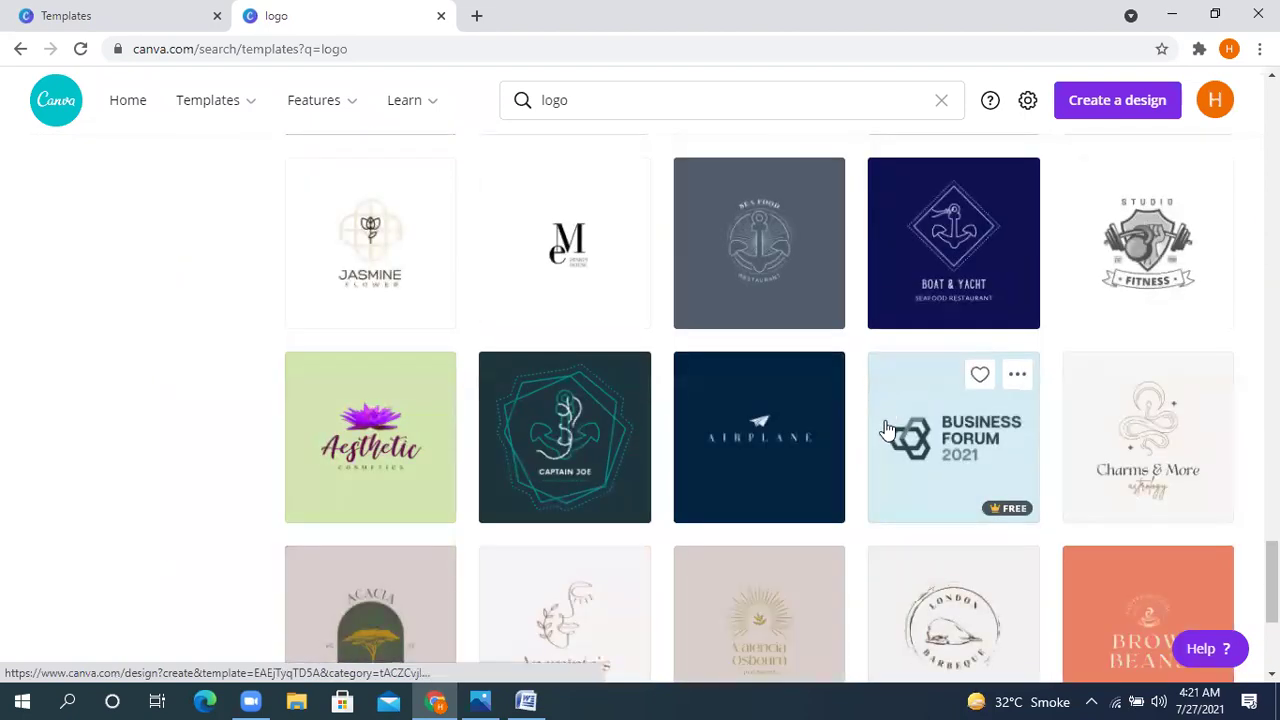
pyautogui.scroll(-4, 883, 420)
pyautogui.scroll(-6, 880, 419)
pyautogui.scroll(20, 862, 400)
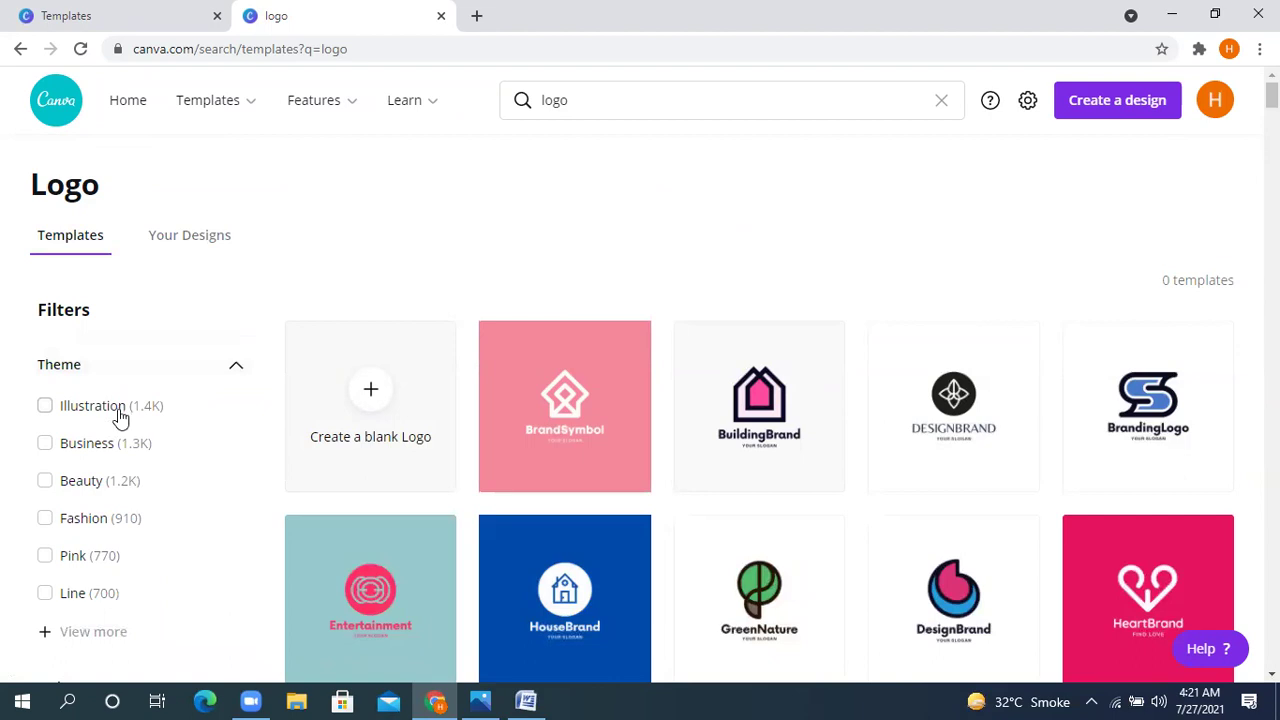
pyautogui.scroll(-2, 188, 402)
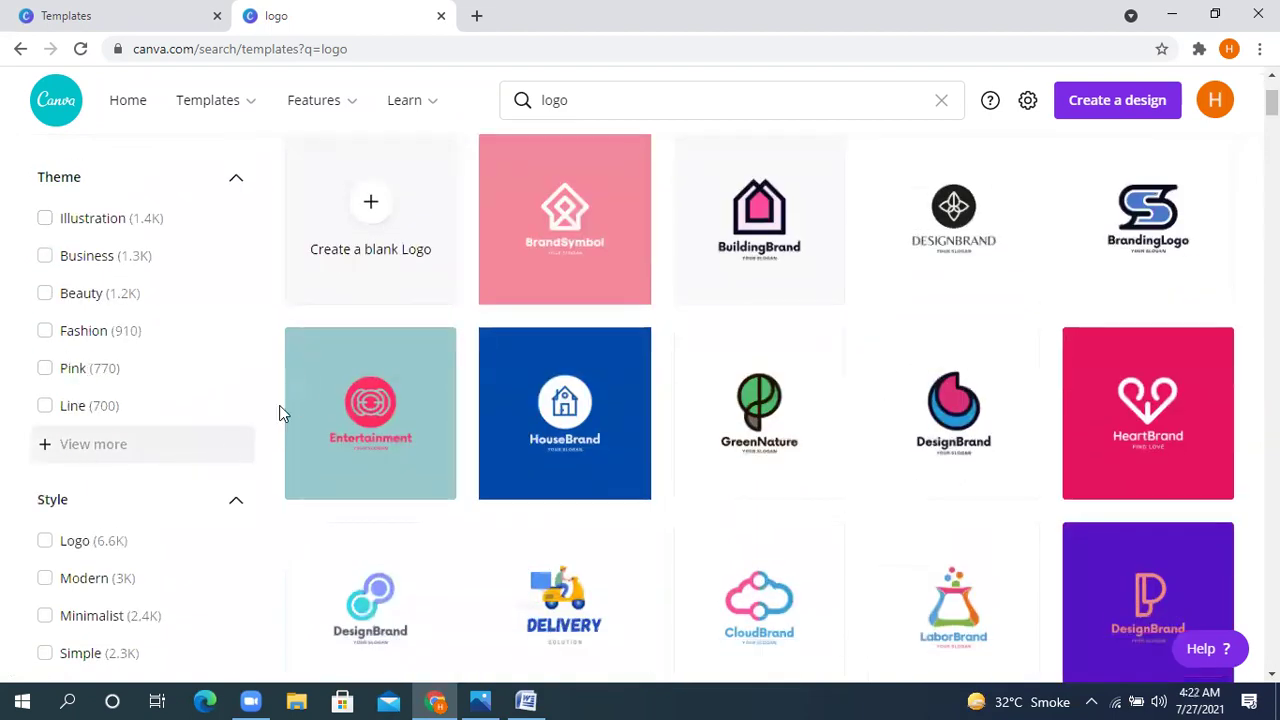
pyautogui.scroll(-4, 283, 414)
pyautogui.scroll(6, 300, 400)
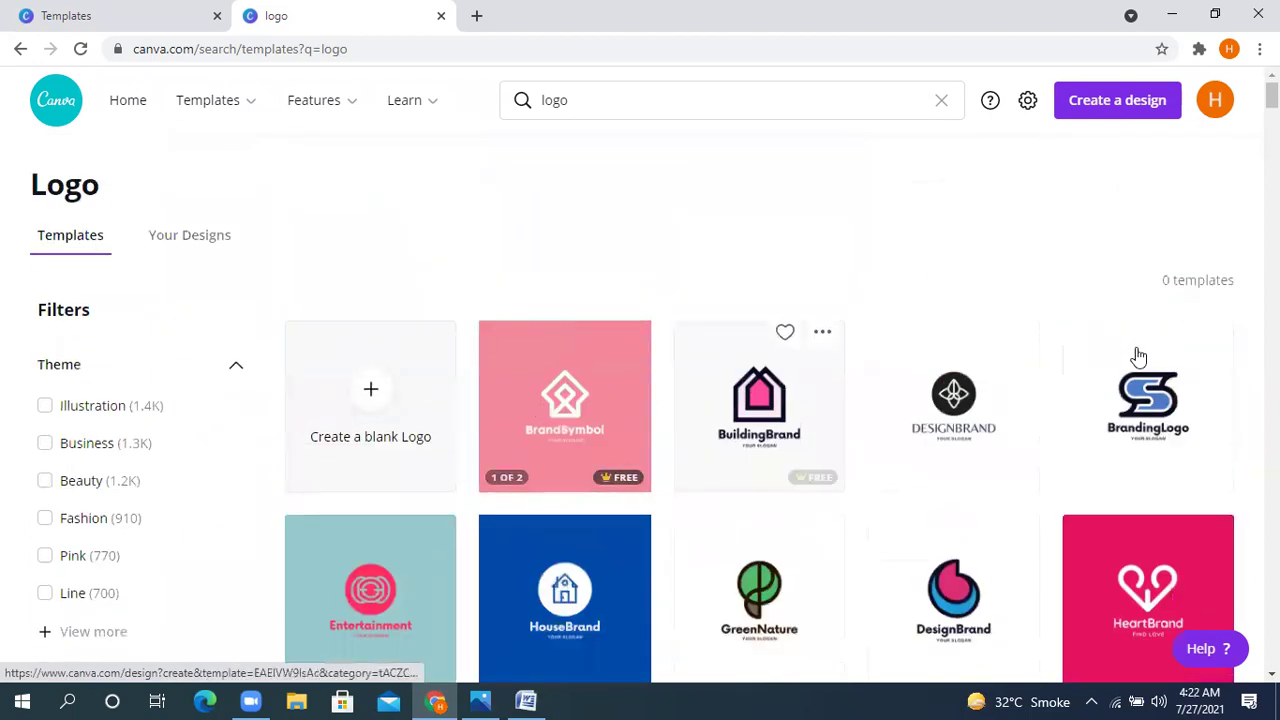
pyautogui.scroll(-5, 631, 400)
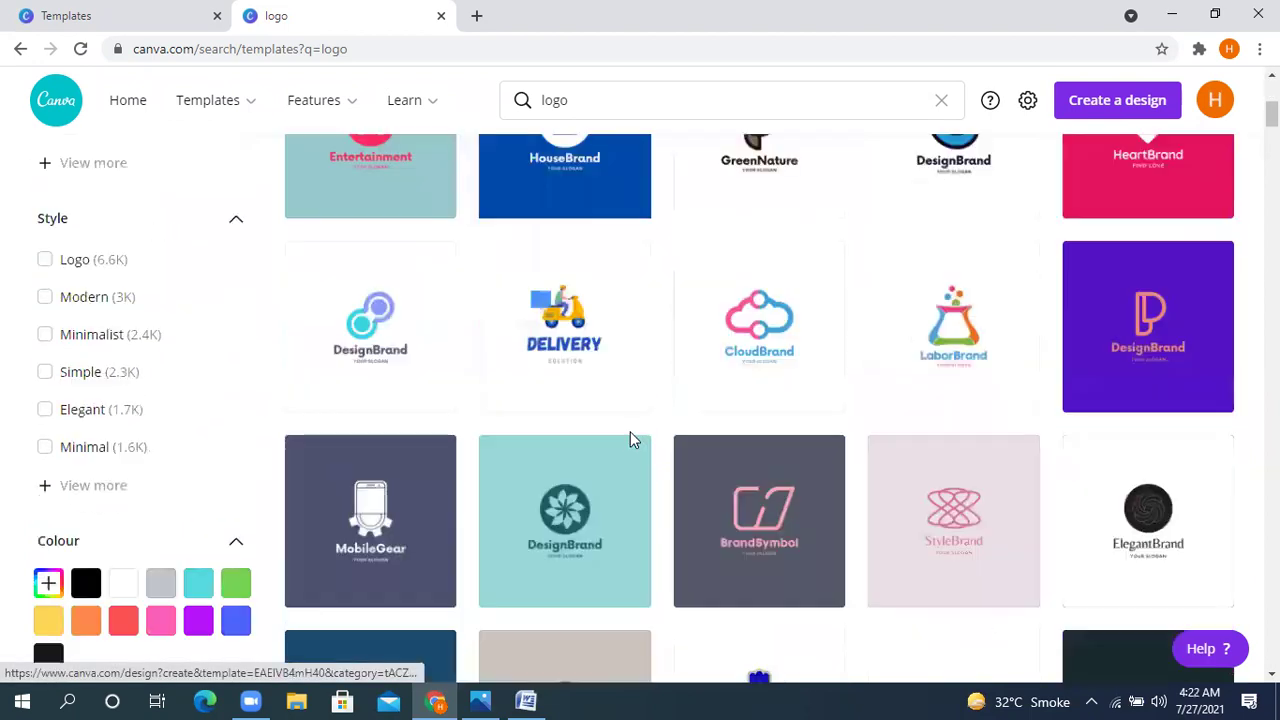
pyautogui.scroll(-2, 634, 434)
pyautogui.scroll(2, 646, 429)
pyautogui.scroll(-2, 654, 420)
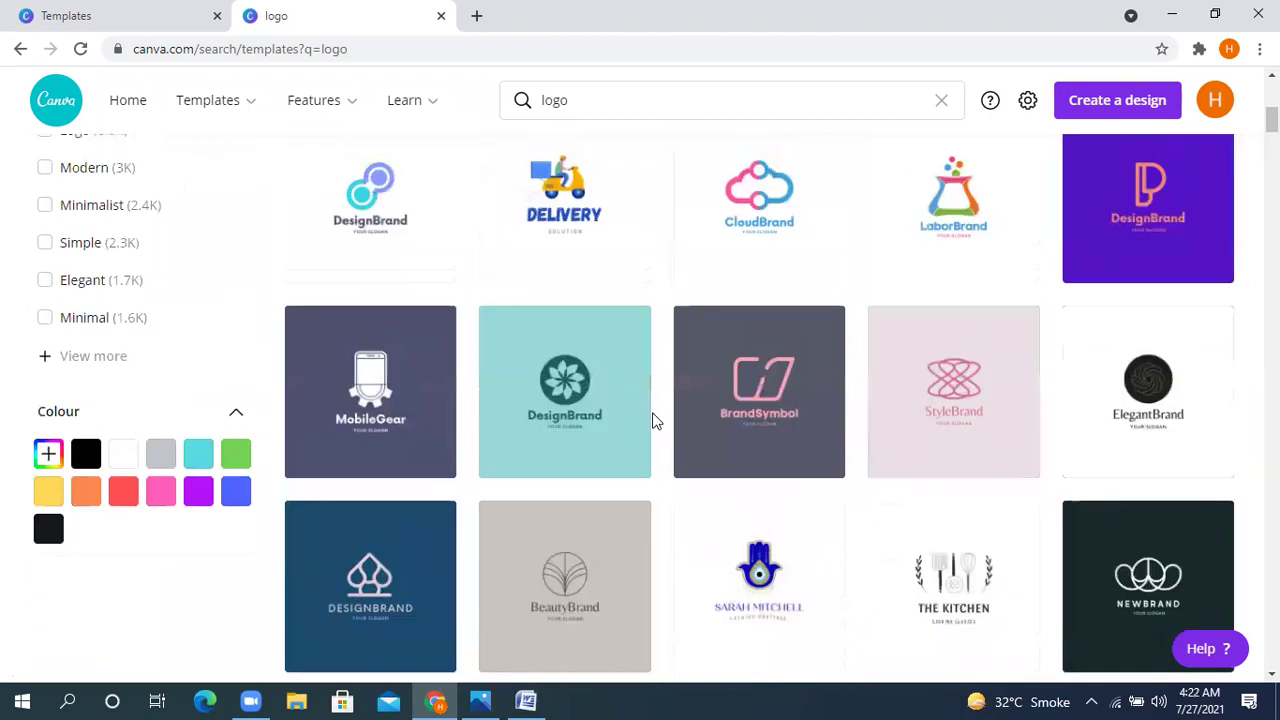
pyautogui.scroll(-2, 655, 420)
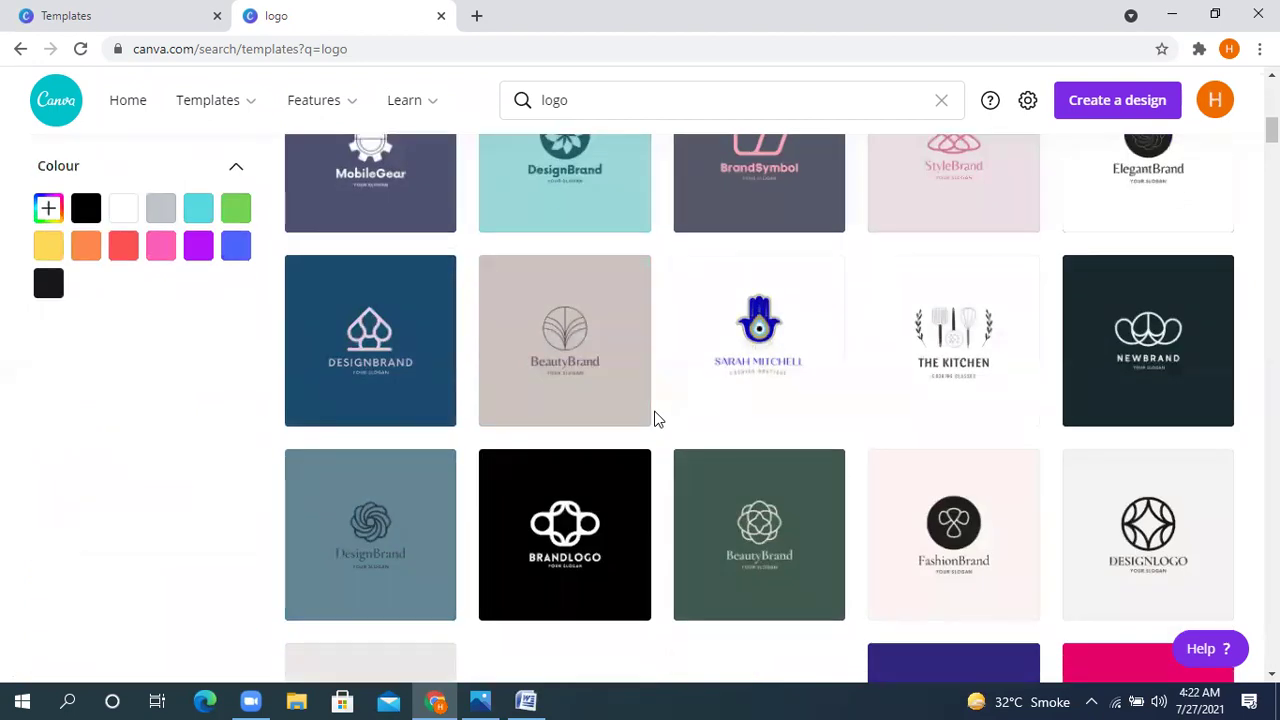
# Open the blue DESIGNBRAND logo template and add a second page using the Tooth House template from the Doctor Logo category
pyautogui.click(380, 374)
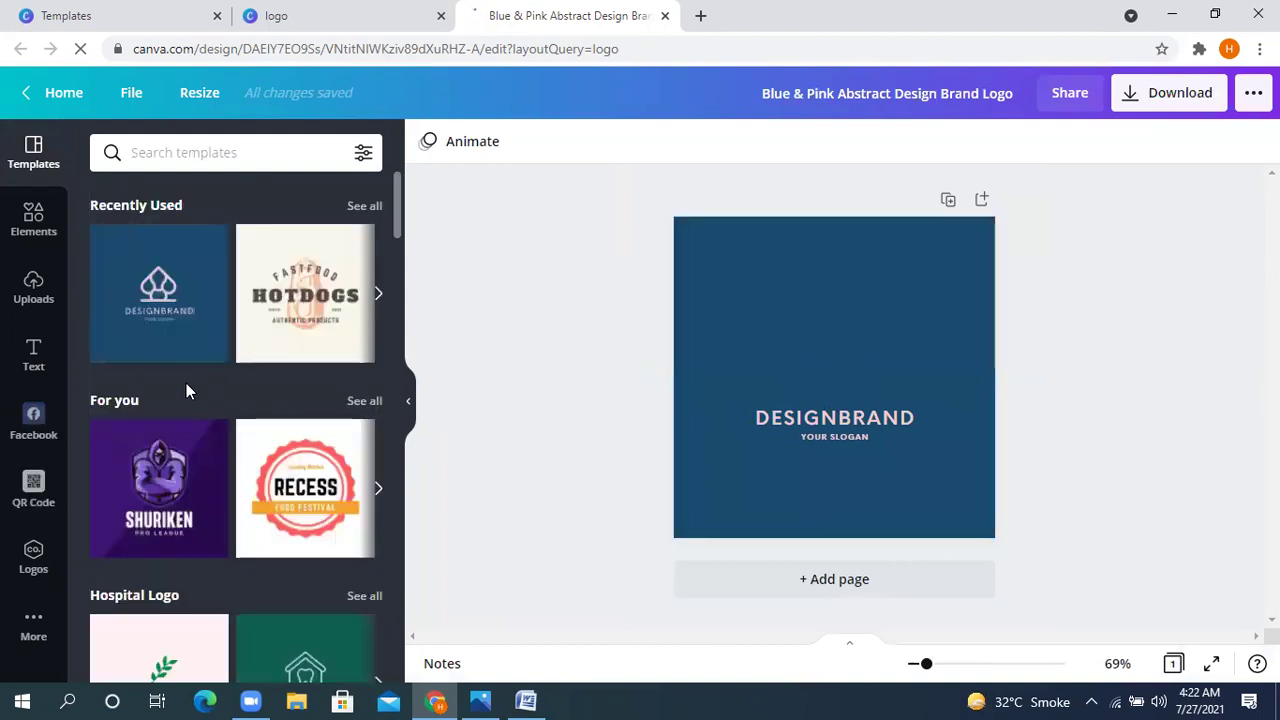
pyautogui.scroll(-3, 280, 450)
pyautogui.scroll(-4, 258, 450)
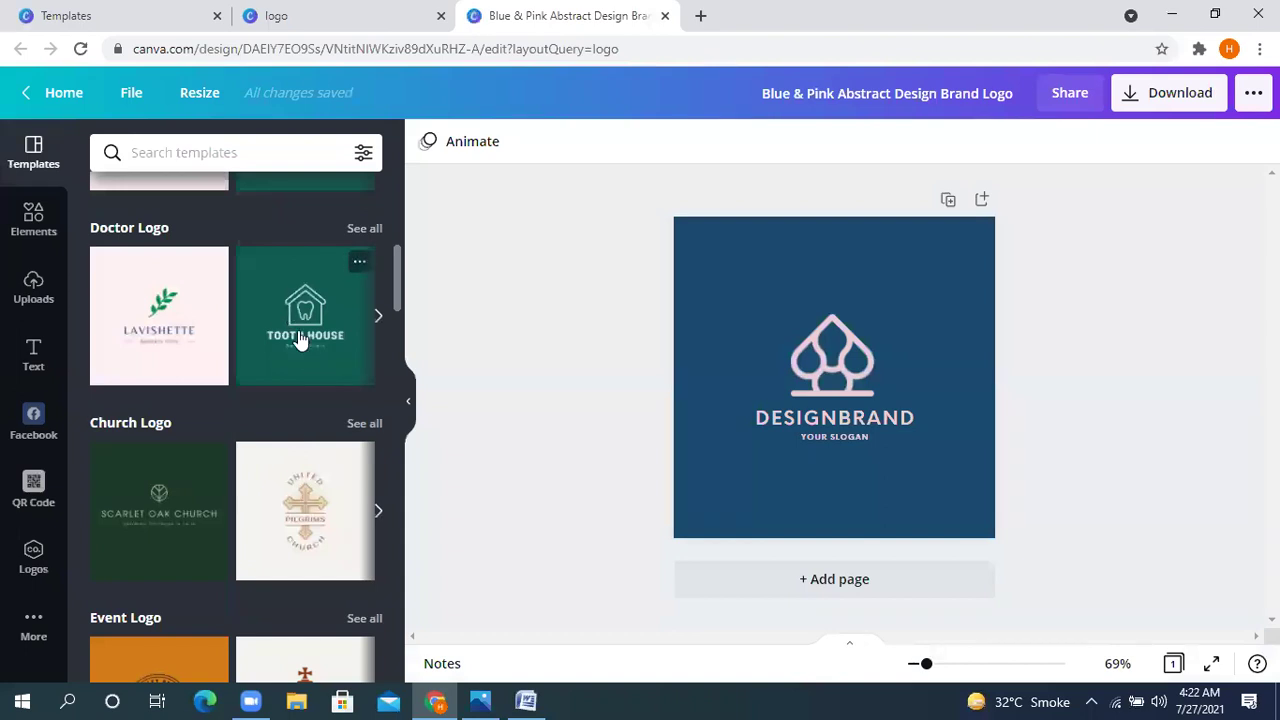
pyautogui.click(822, 579)
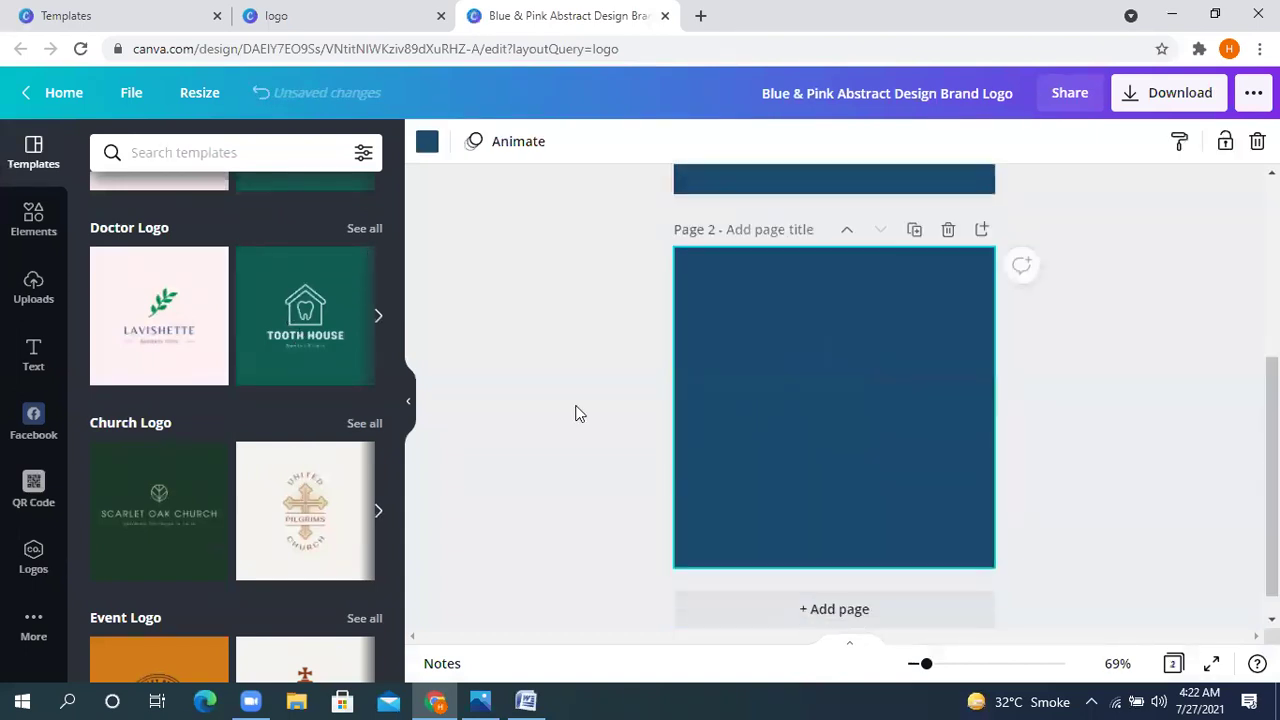
pyautogui.click(312, 327)
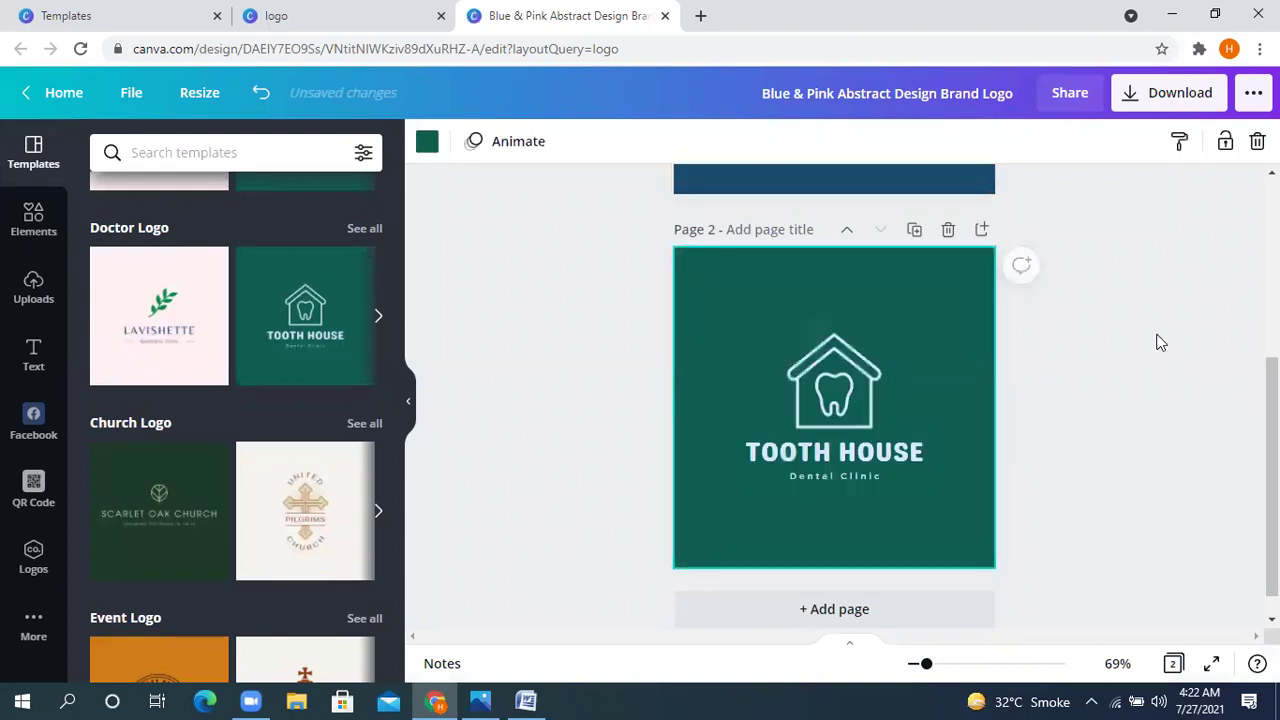
# Replace the abstract icon on page 1 with a copy of the house-and-tooth icon from page 2
pyautogui.scroll(3, 931, 411)
pyautogui.scroll(-2, 880, 450)
pyautogui.click(835, 487)
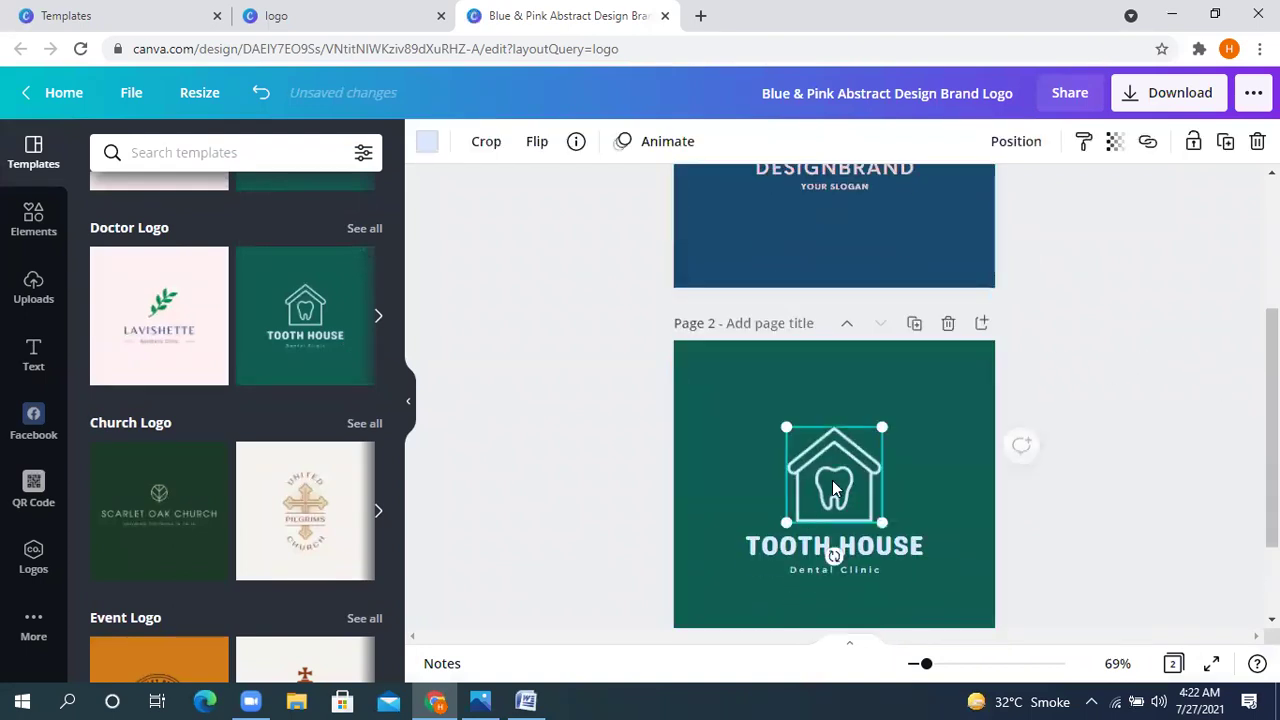
pyautogui.scroll(3, 830, 480)
pyautogui.click(819, 362)
pyautogui.moveTo(873, 368); pyautogui.dragTo(1128, 382)
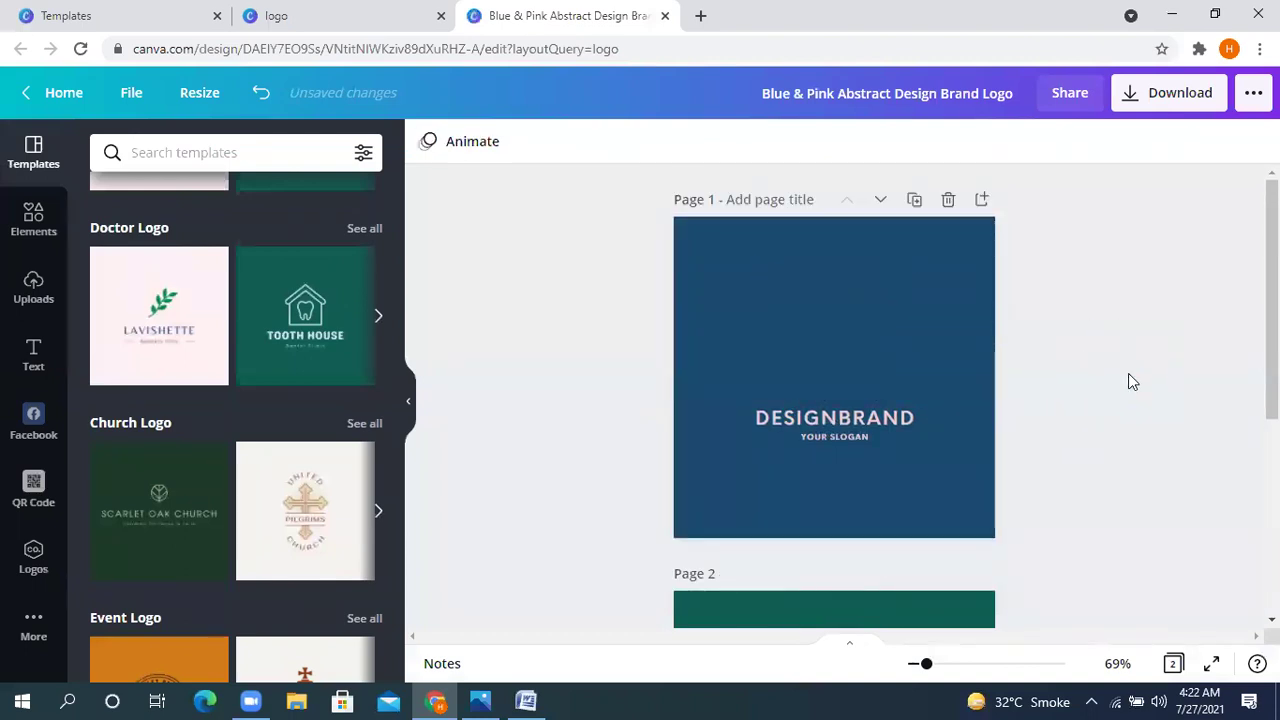
pyautogui.hotkey('ctrl', 'v')
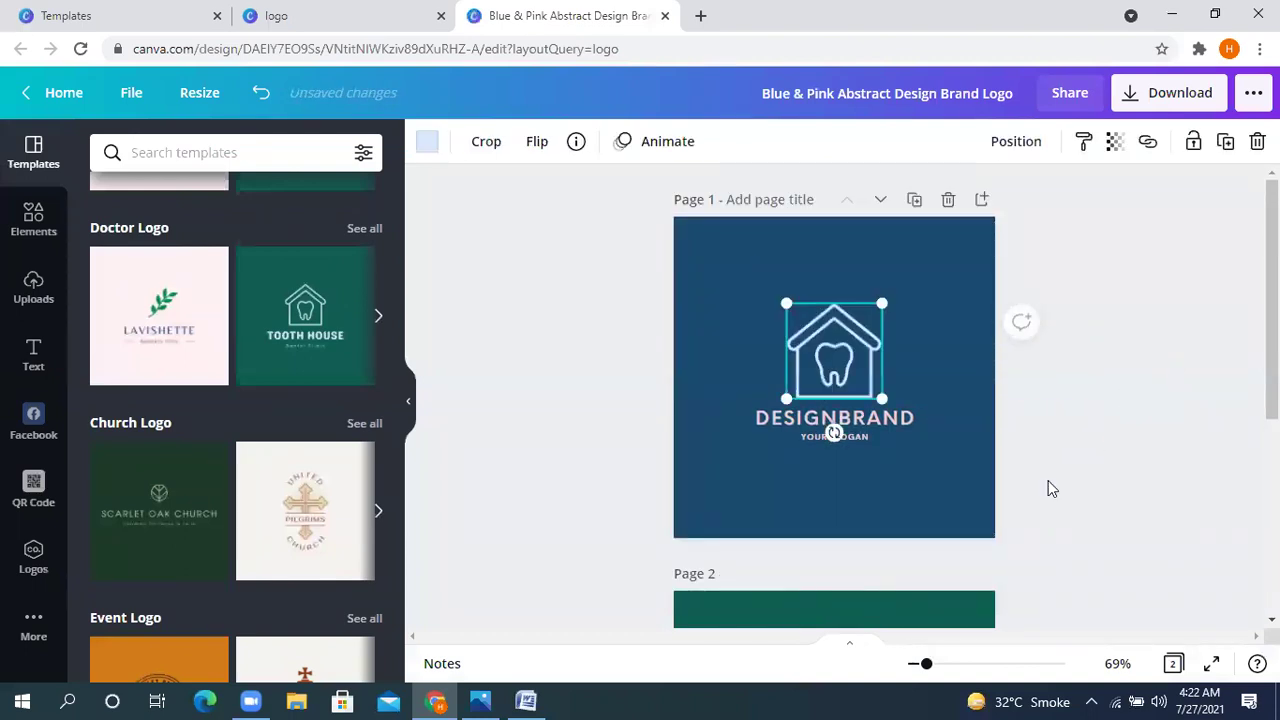
pyautogui.click(770, 495)
# Replace the DESIGNBRAND heading on page 1 with the text SAHIWAL
pyautogui.click(868, 420)
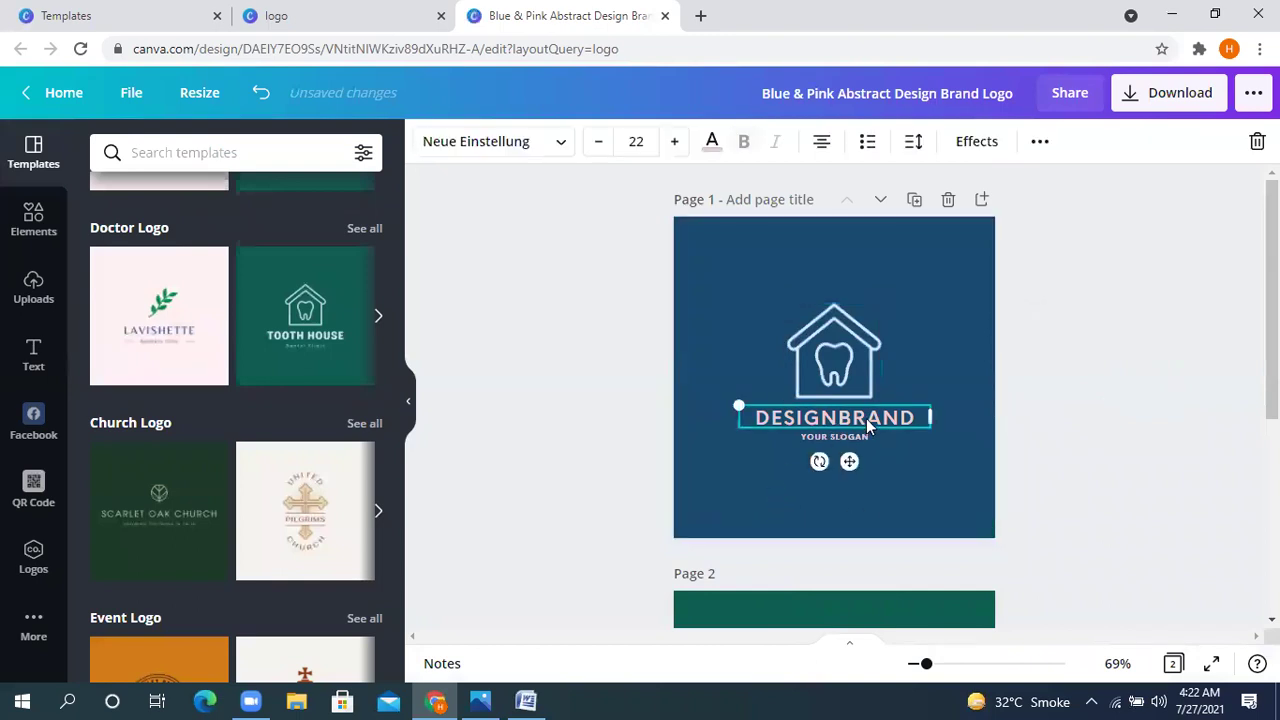
pyautogui.doubleClick(868, 420)
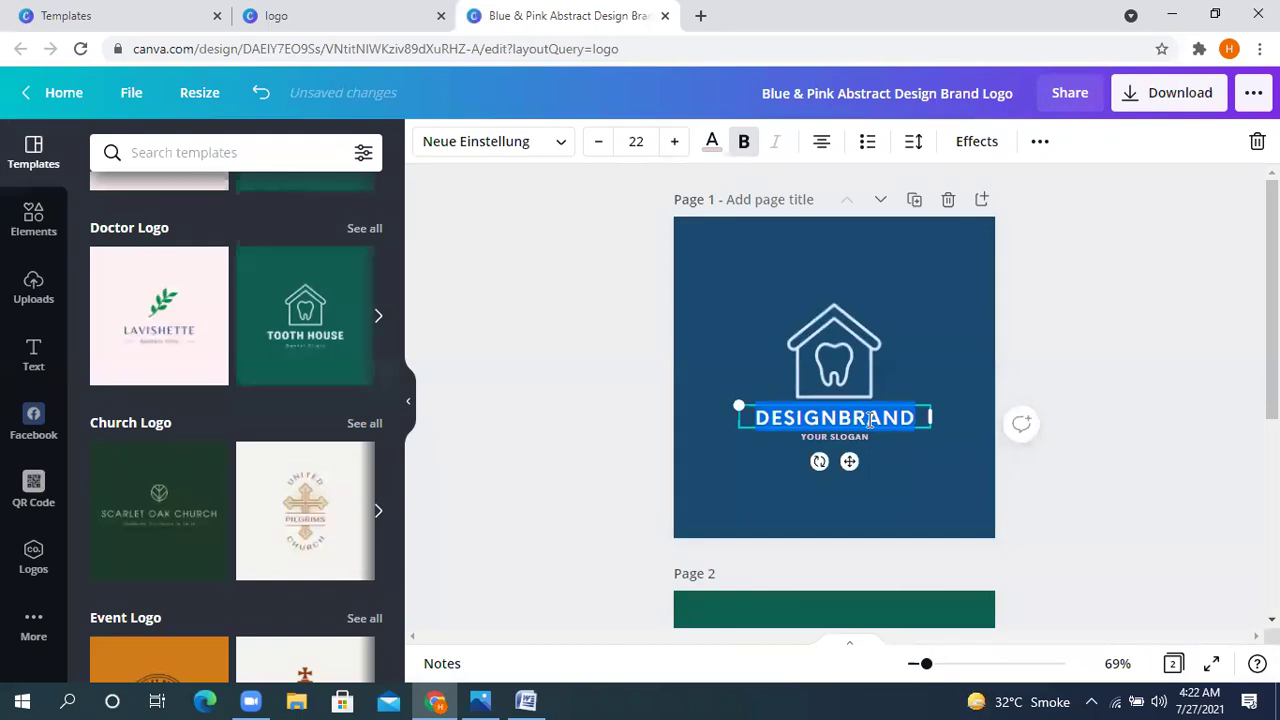
pyautogui.write('SA')
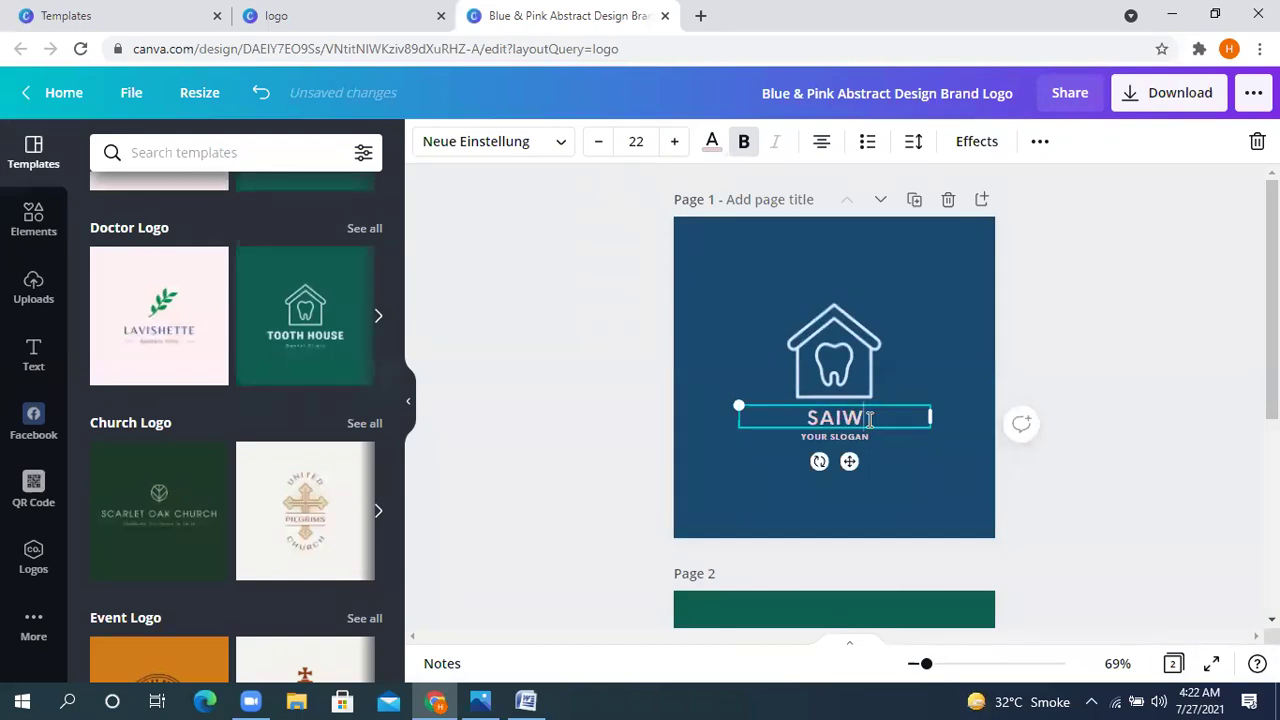
pyautogui.write('HIWAL')
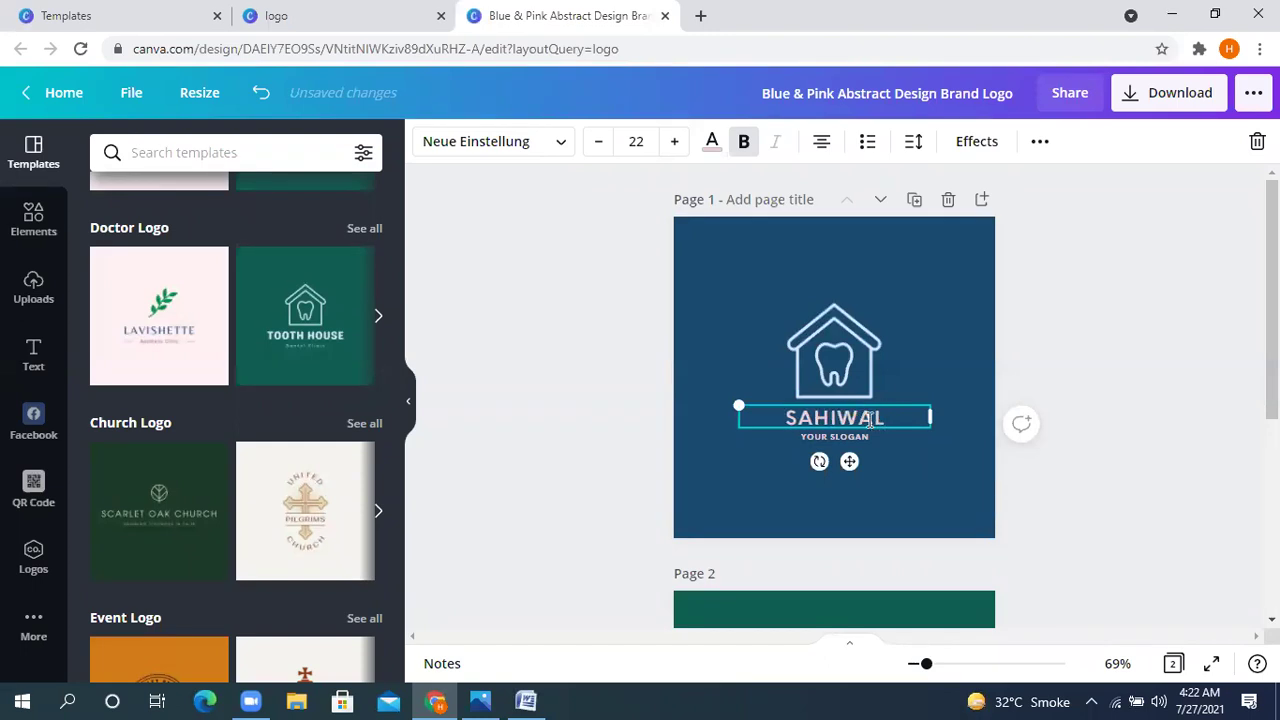
pyautogui.click(1085, 398)
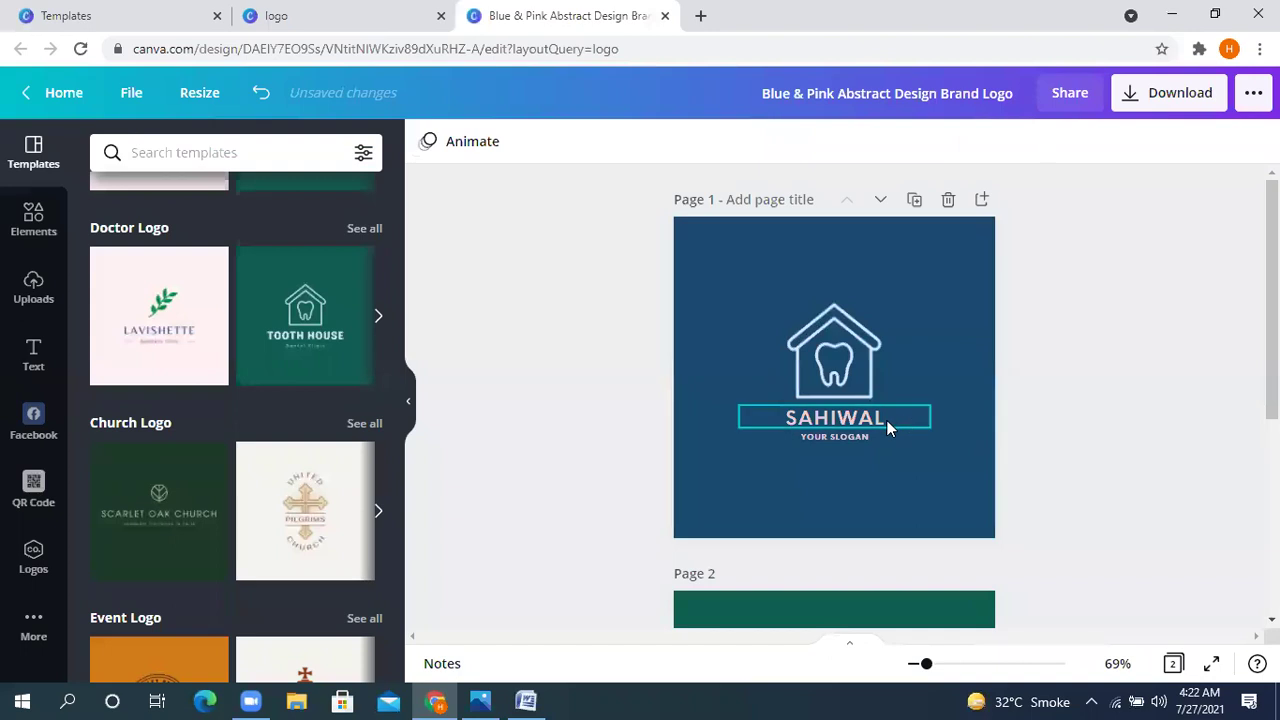
# Replace the slogan below the heading on page 1 with HOUSE BUILDING
pyautogui.click(842, 437)
pyautogui.click(860, 437)
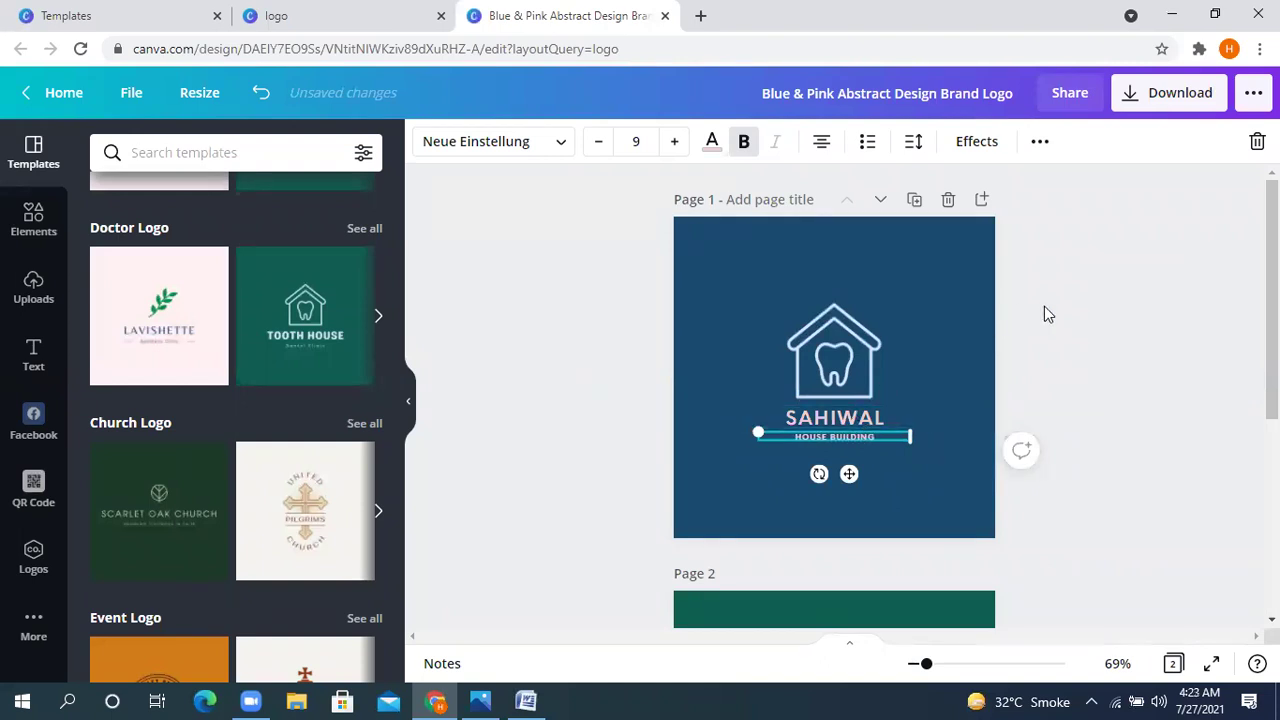
pyautogui.click(1062, 340)
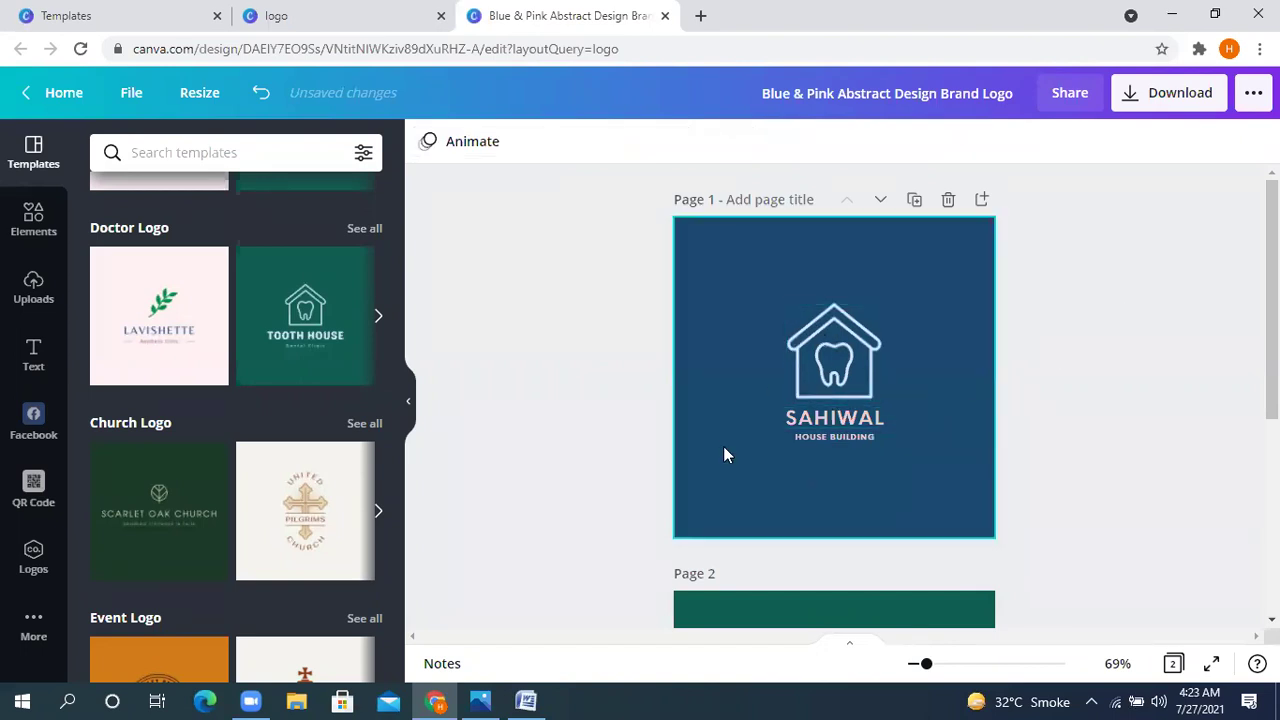
# Change the font of the SAHIWAL heading to Montserrat Classic
pyautogui.click(830, 418)
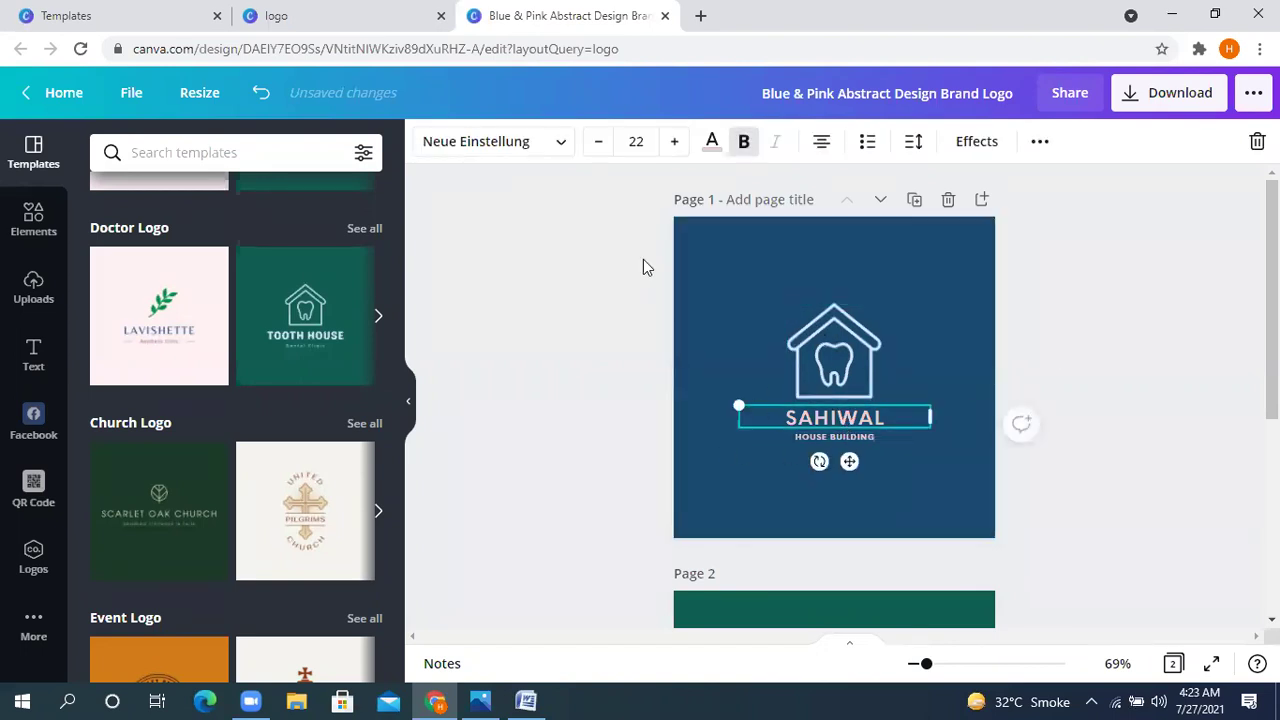
pyautogui.click(711, 141)
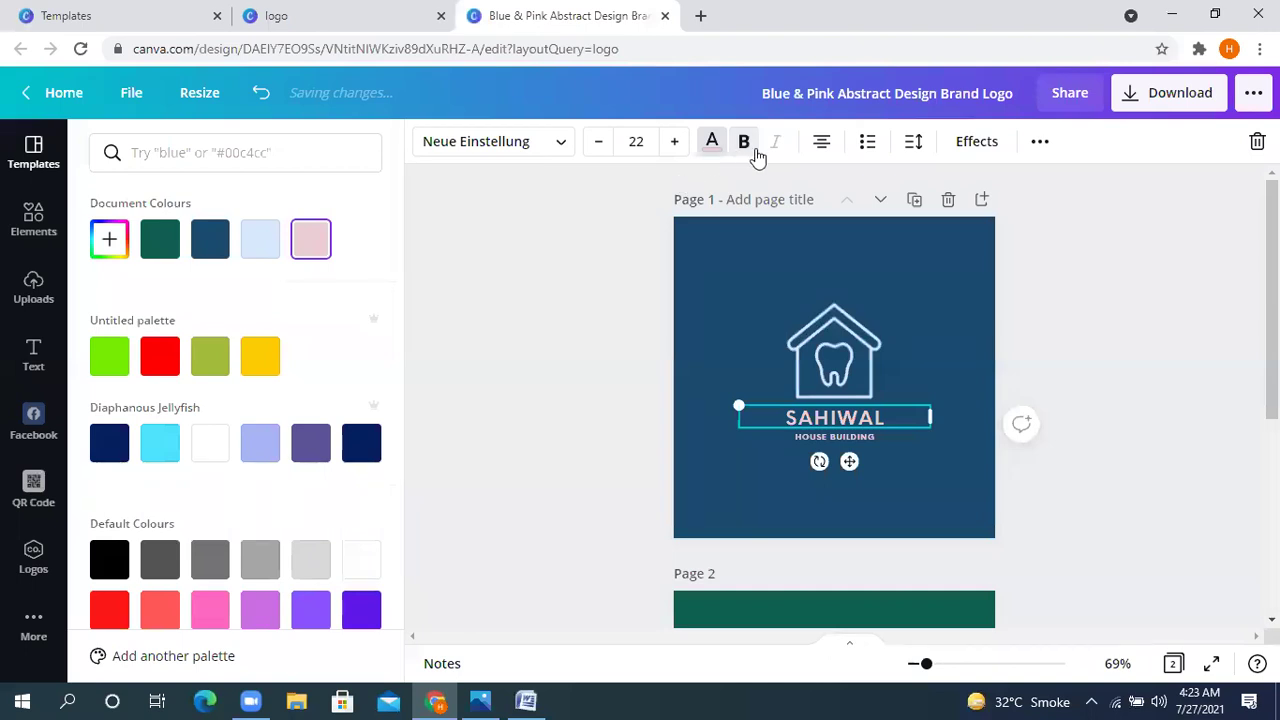
pyautogui.click(500, 145)
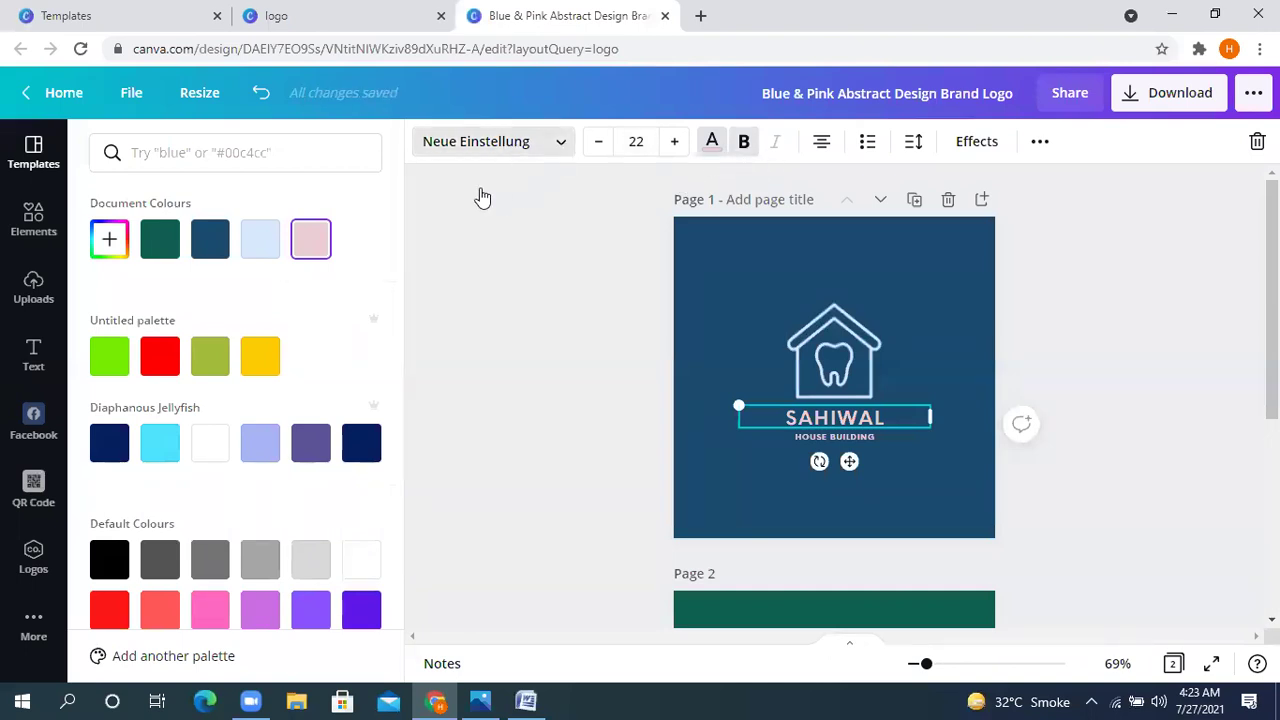
pyautogui.click(180, 238)
pyautogui.scroll(-2, 200, 380)
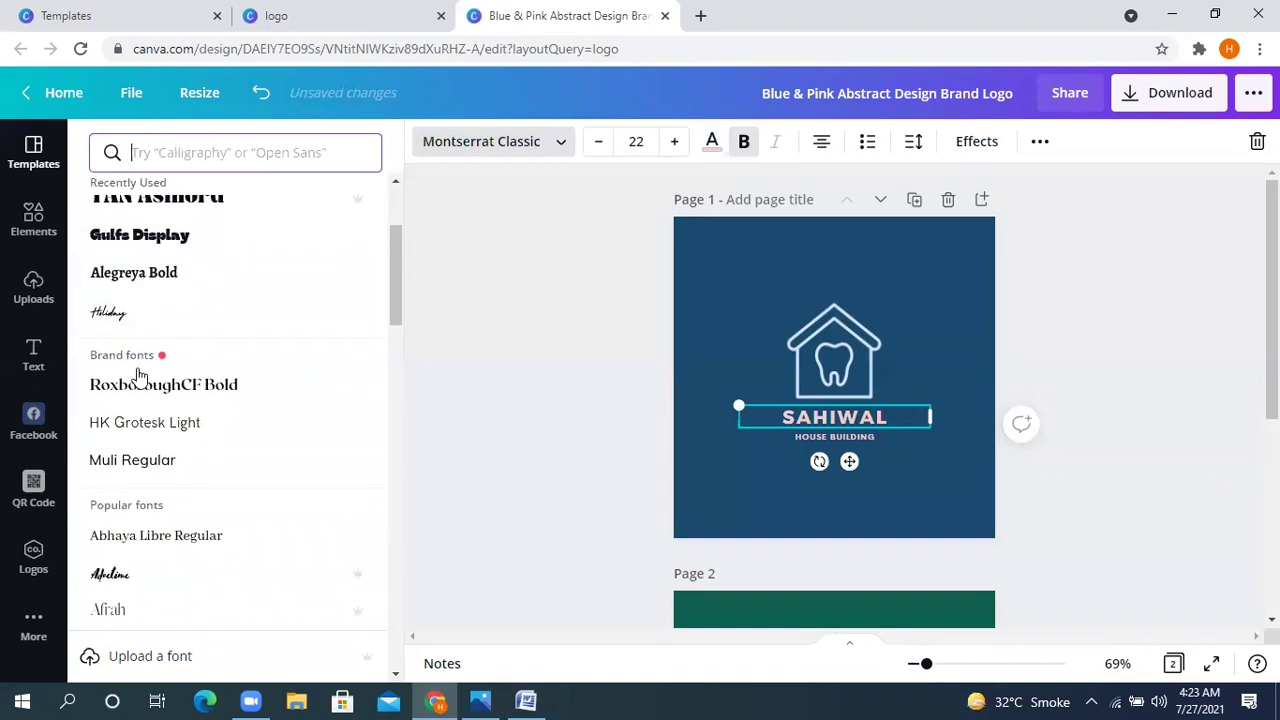
pyautogui.scroll(-1, 171, 457)
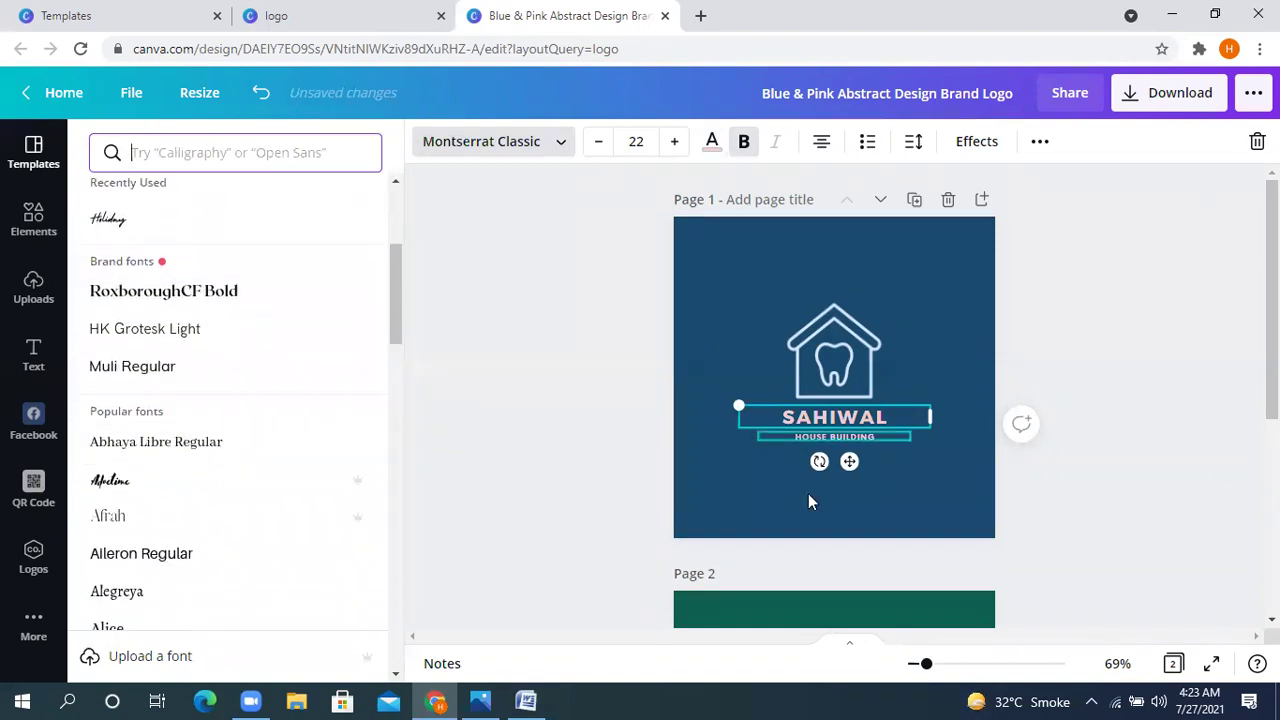
pyautogui.click(490, 141)
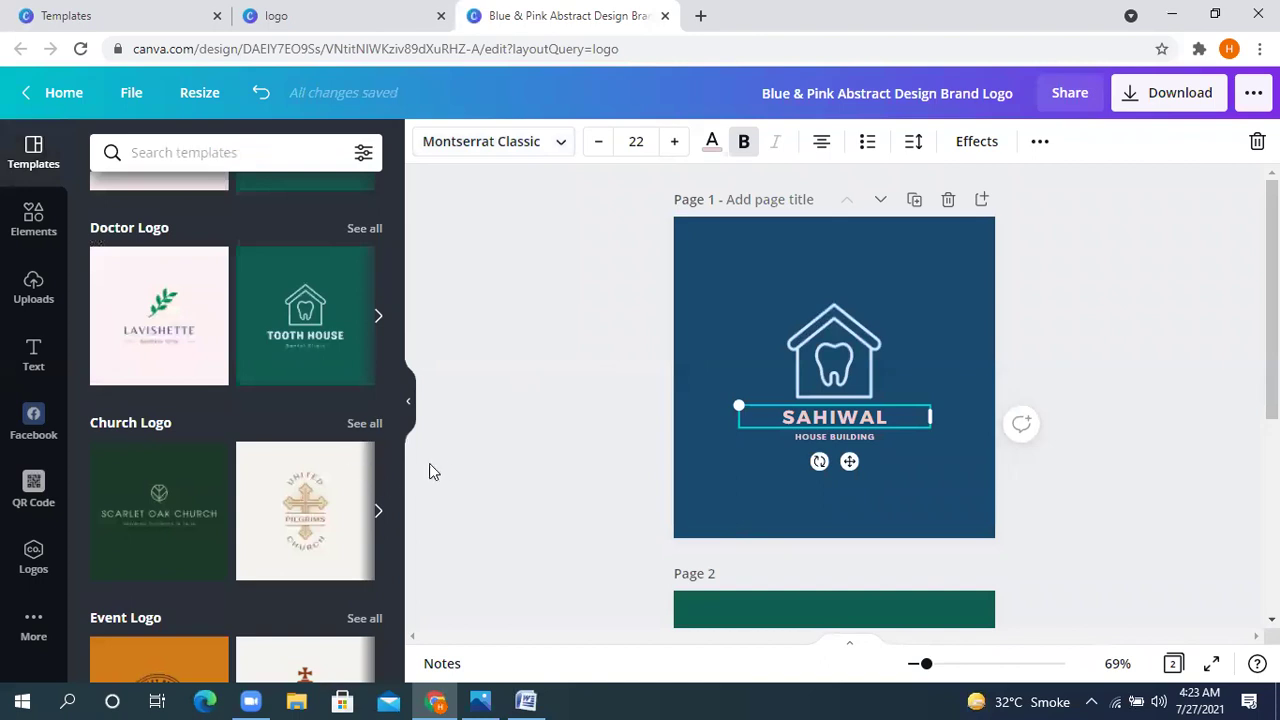
# Browse the logo template categories, from Event Logo through Restaurant Logo and beyond, for further design examples
pyautogui.scroll(-6, 270, 480)
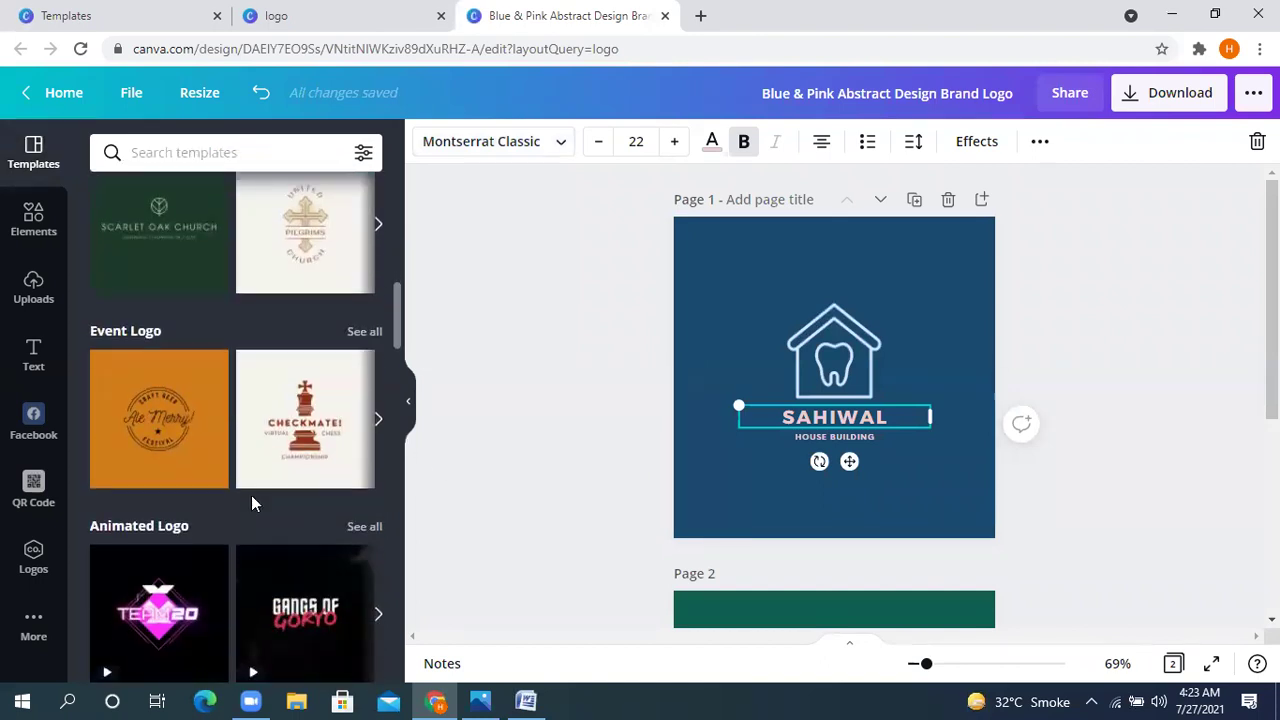
pyautogui.scroll(3, 360, 417)
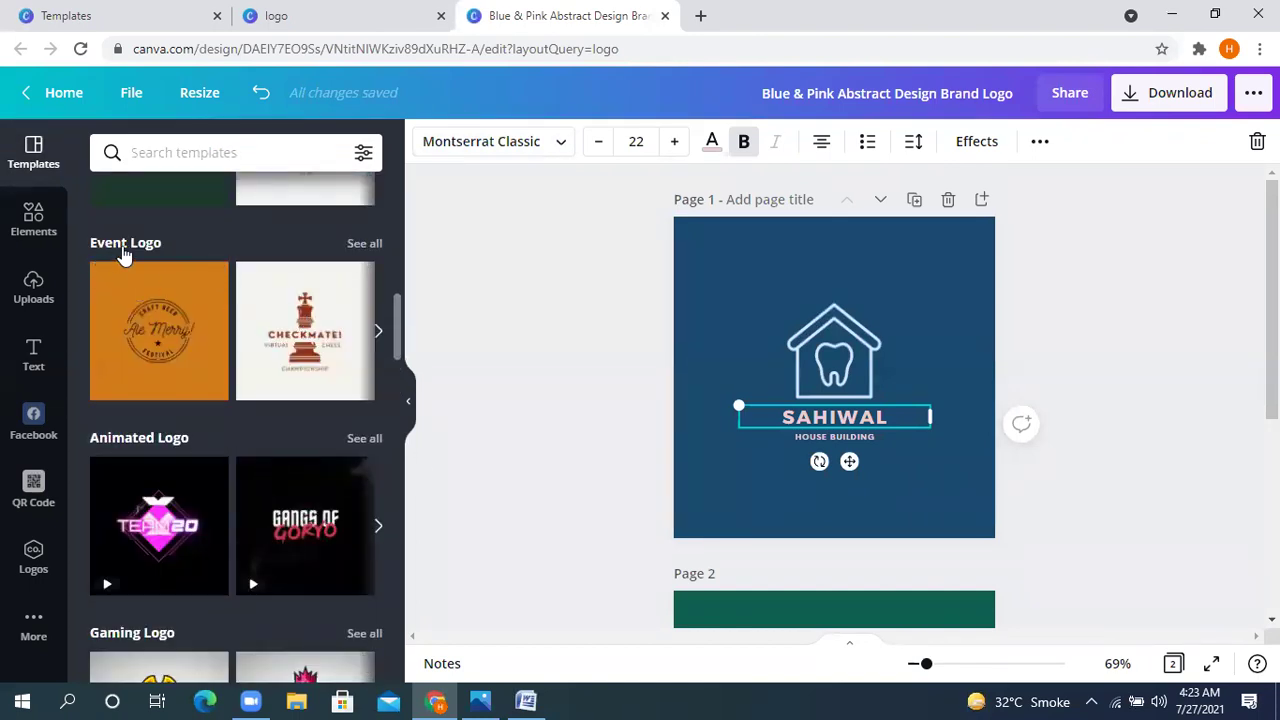
pyautogui.click(379, 335)
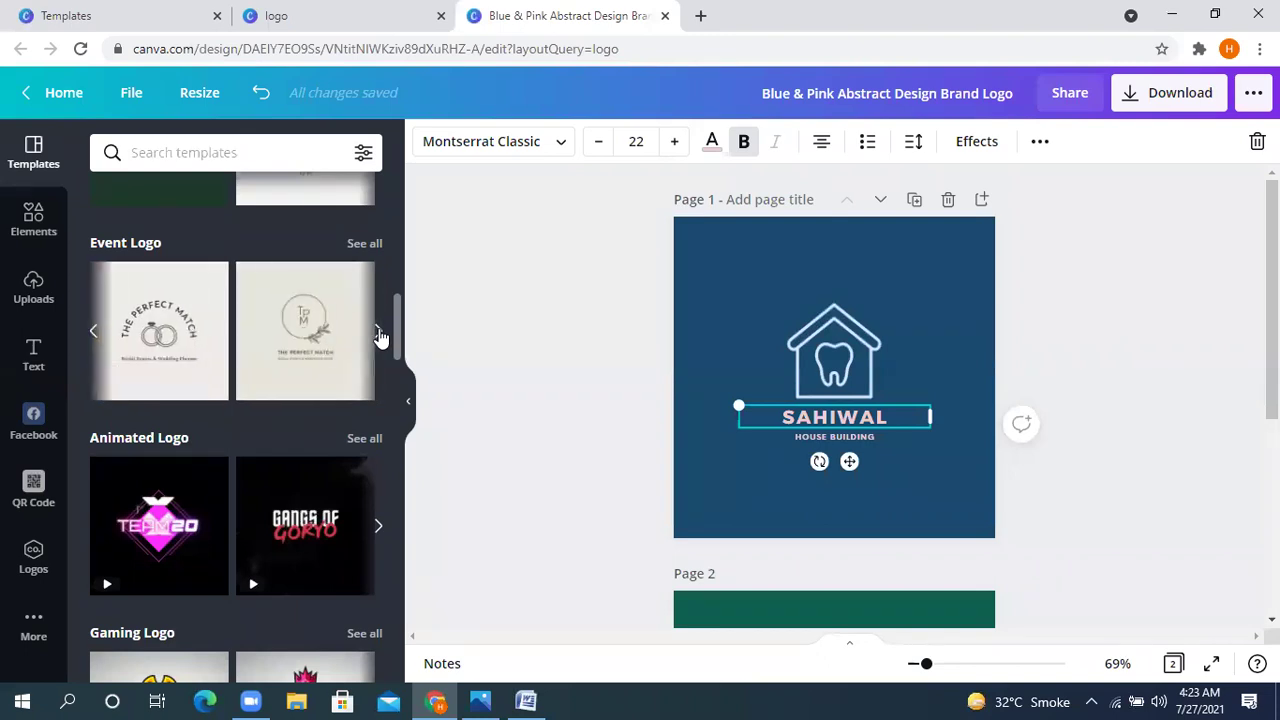
pyautogui.click(379, 335)
pyautogui.scroll(-2, 326, 397)
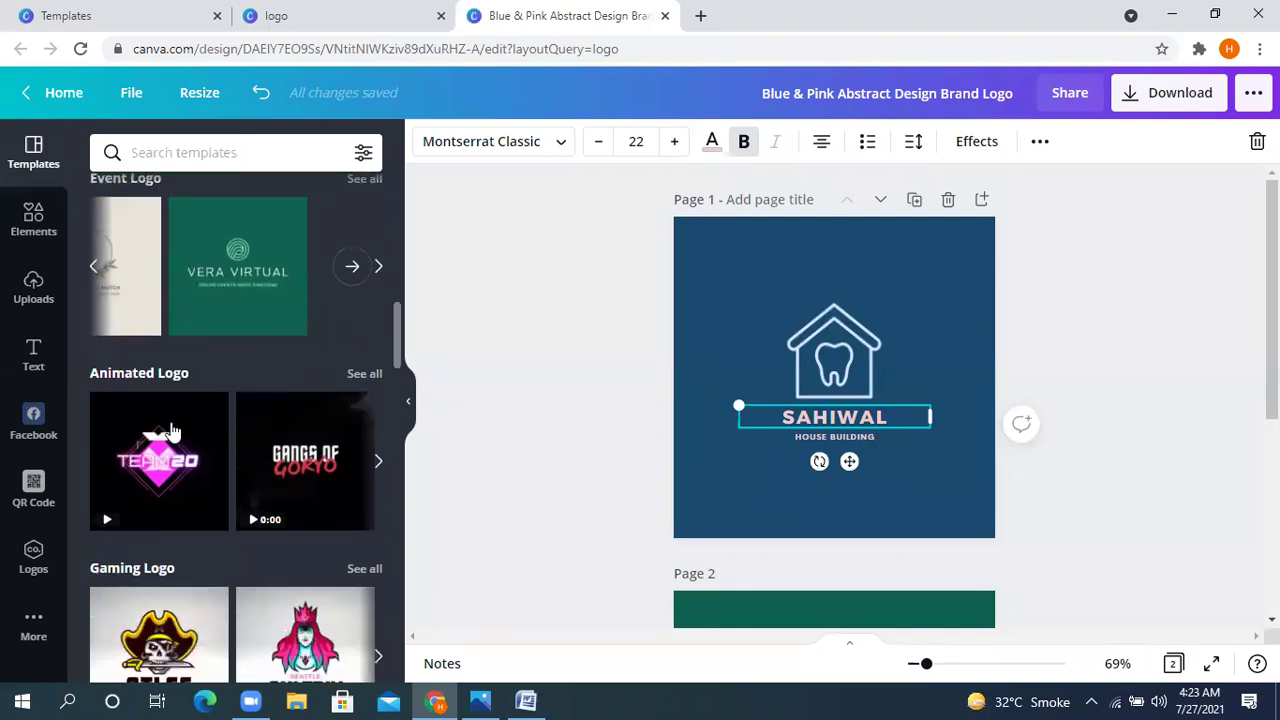
pyautogui.scroll(-3, 220, 471)
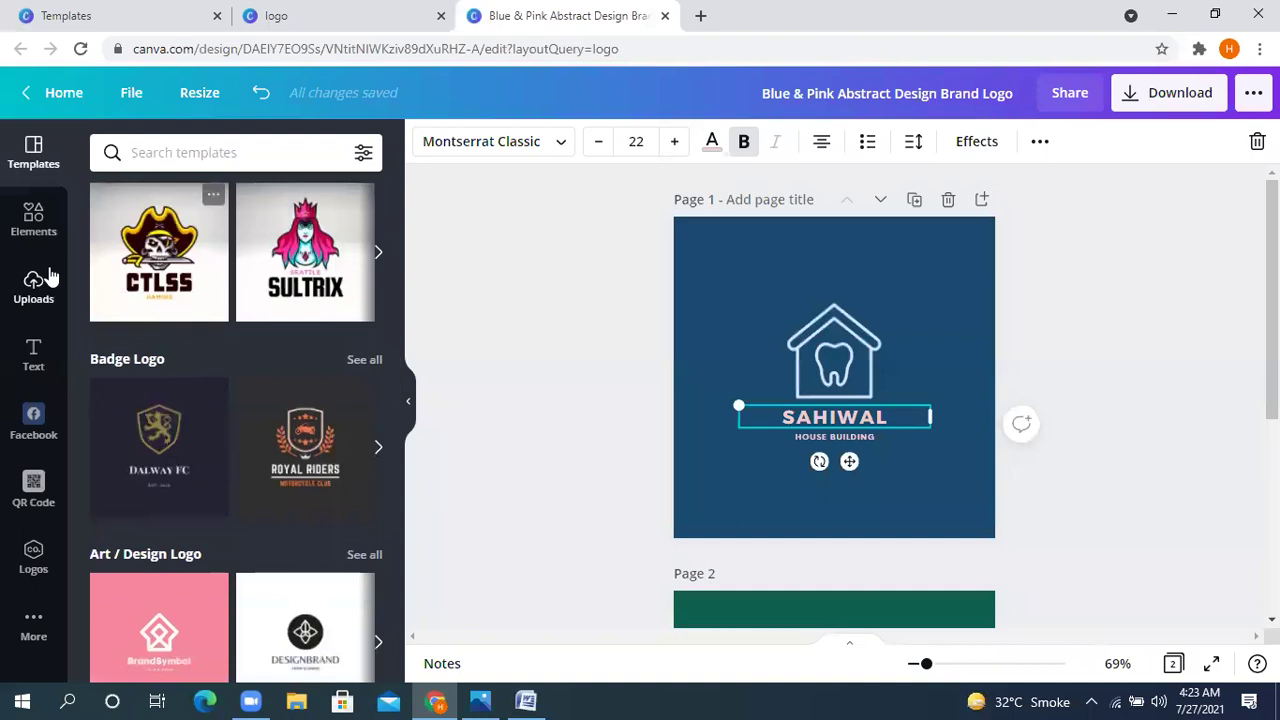
pyautogui.scroll(1, 105, 280)
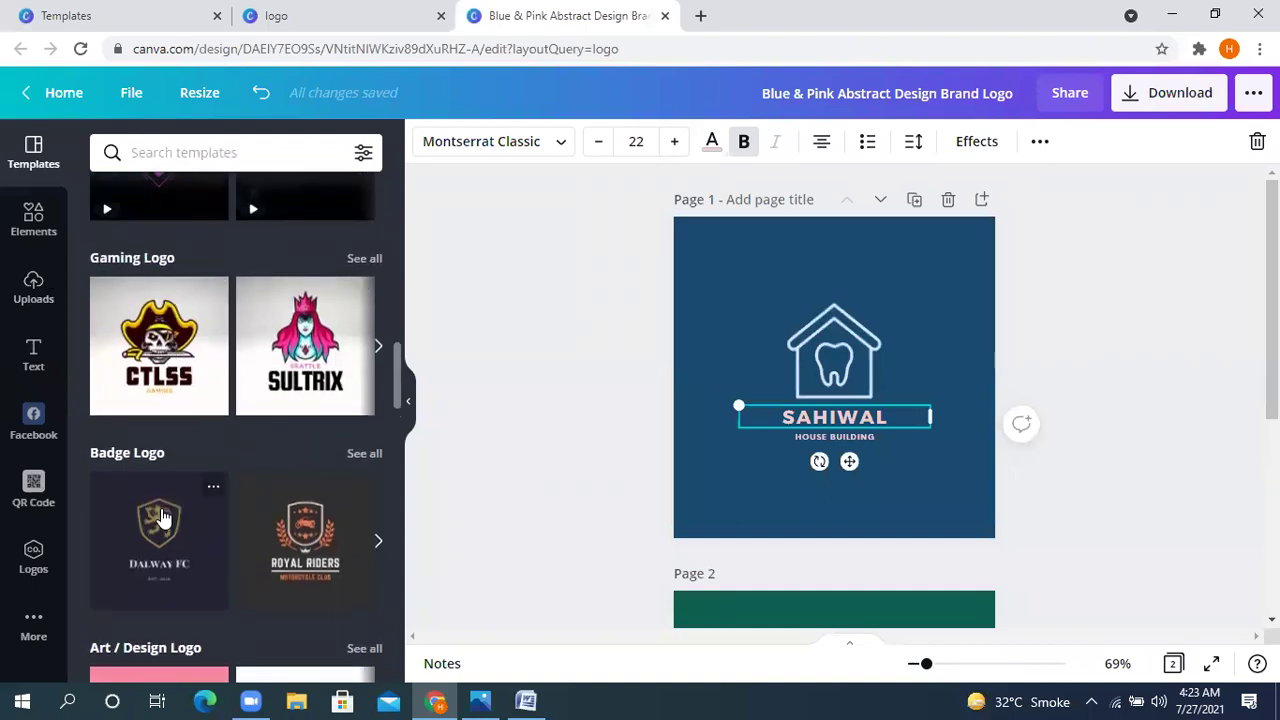
pyautogui.scroll(-9, 200, 500)
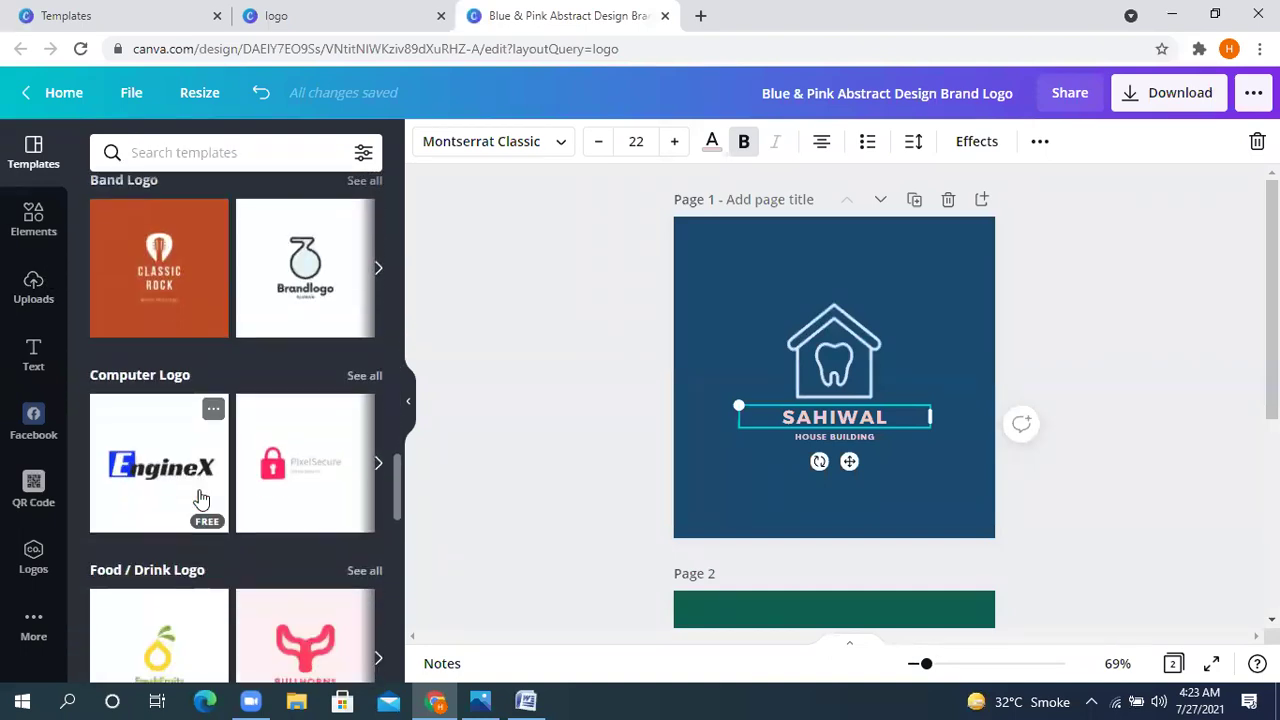
pyautogui.scroll(-6, 200, 495)
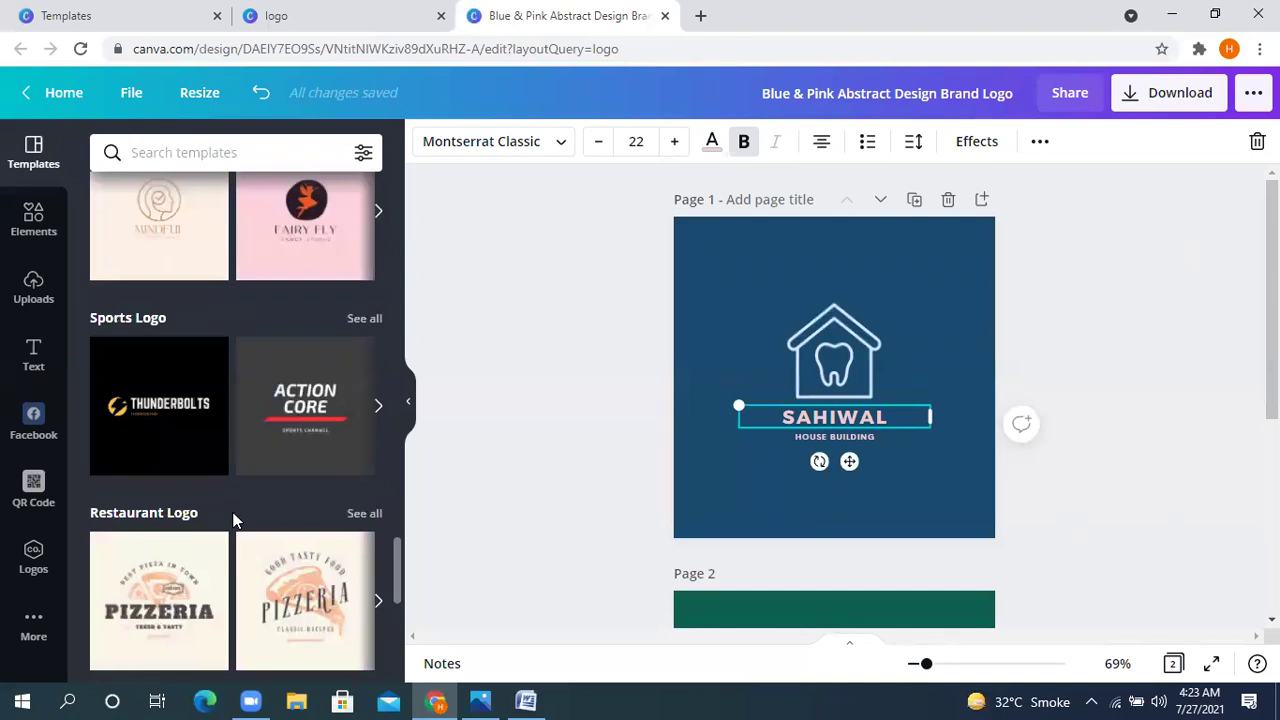
pyautogui.scroll(-8, 232, 512)
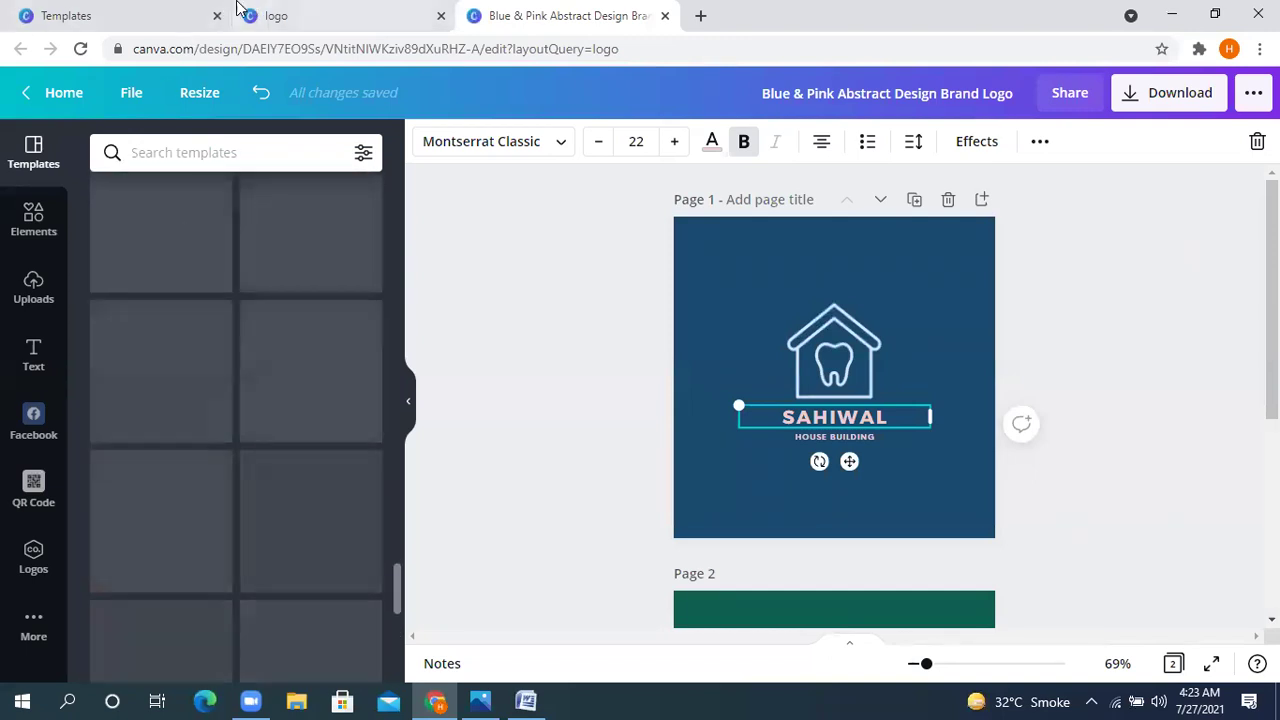
# Close the Word document and view the course outline on the poster image in Photos
pyautogui.click(526, 700)
pyautogui.click(526, 700)
pyautogui.click(482, 700)
pyautogui.click(528, 700)
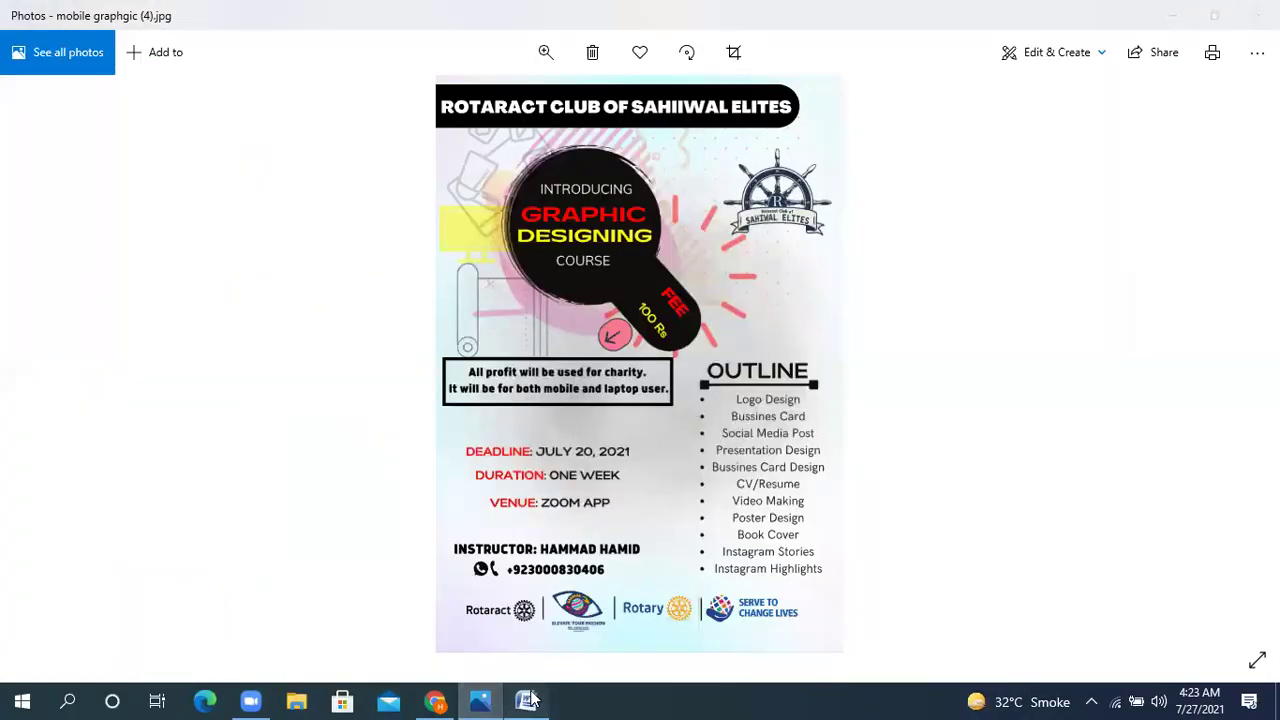
pyautogui.click(1256, 12)
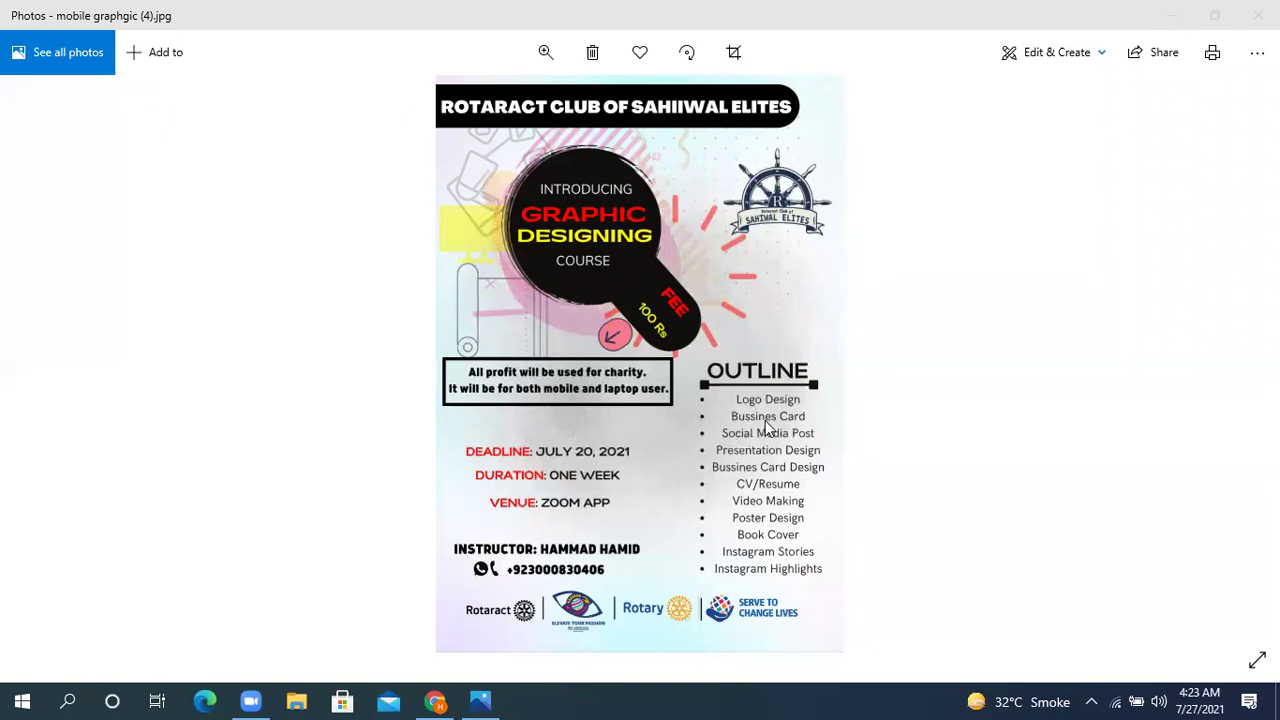
# Switch back to Canva in Chrome, leave the logo design, close its browser tab and open the home page in the logo search tab
pyautogui.click(435, 700)
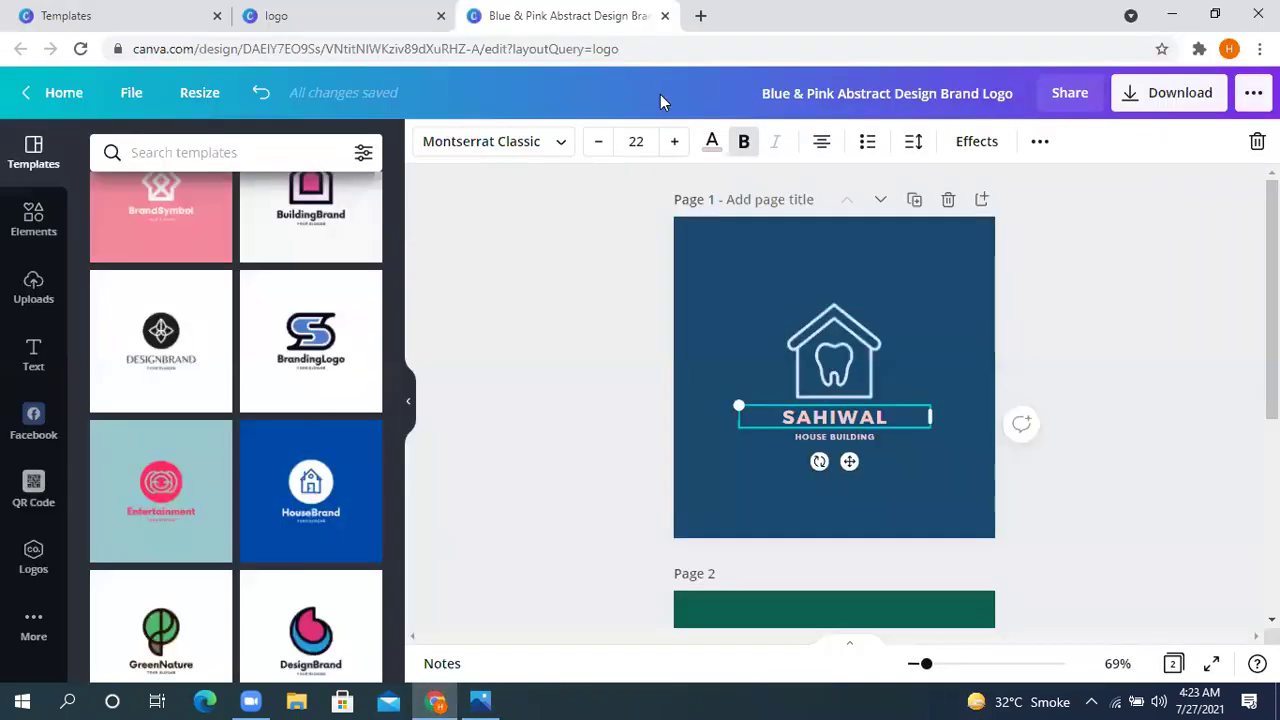
pyautogui.click(60, 92)
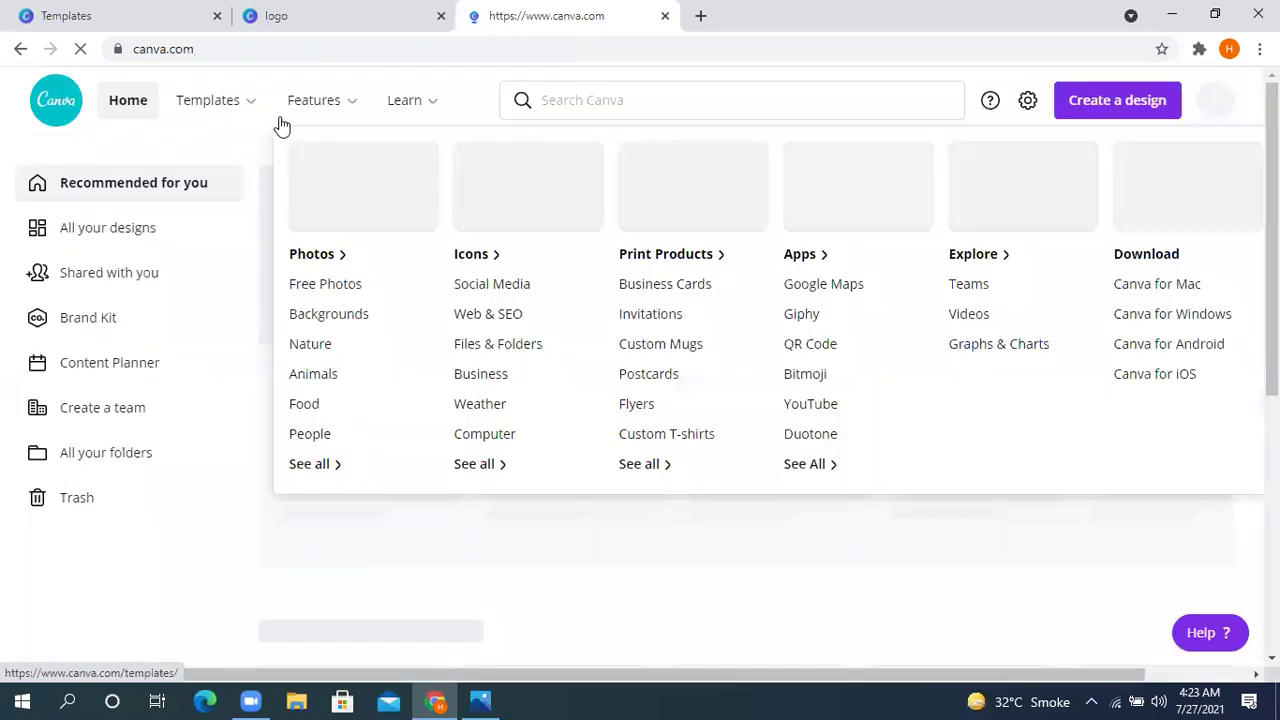
pyautogui.click(234, 106)
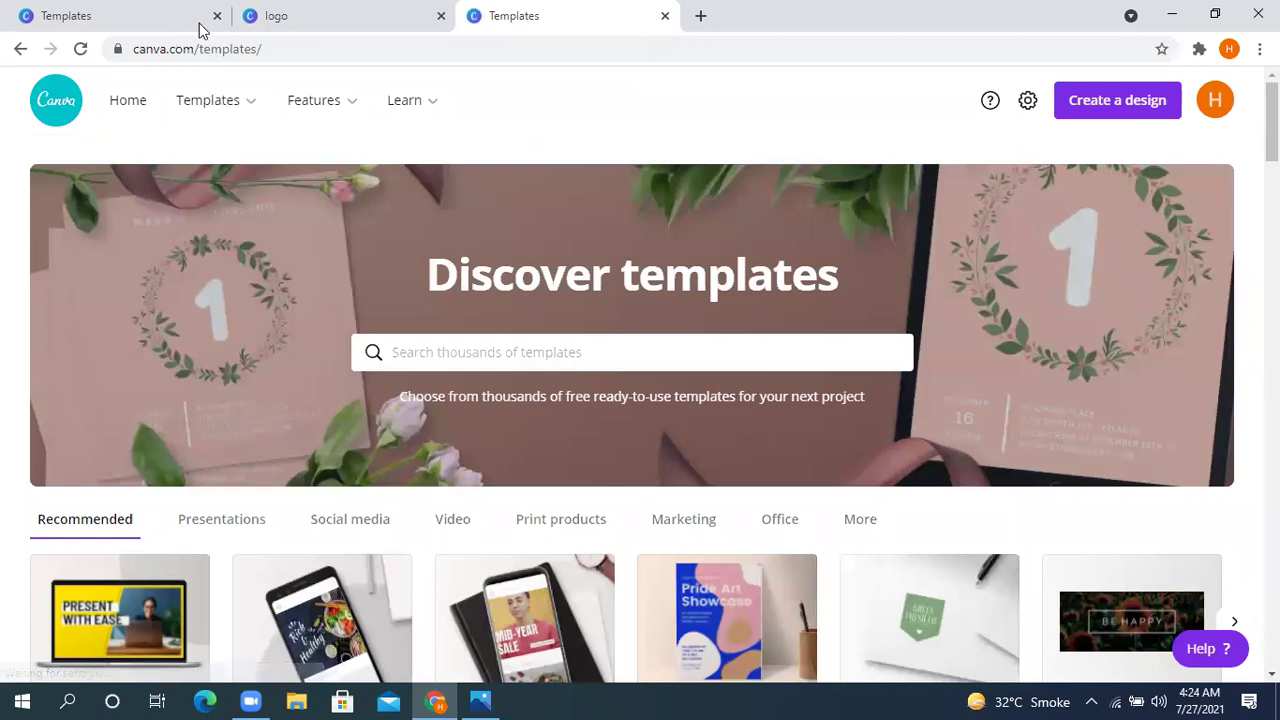
pyautogui.click(1215, 16)
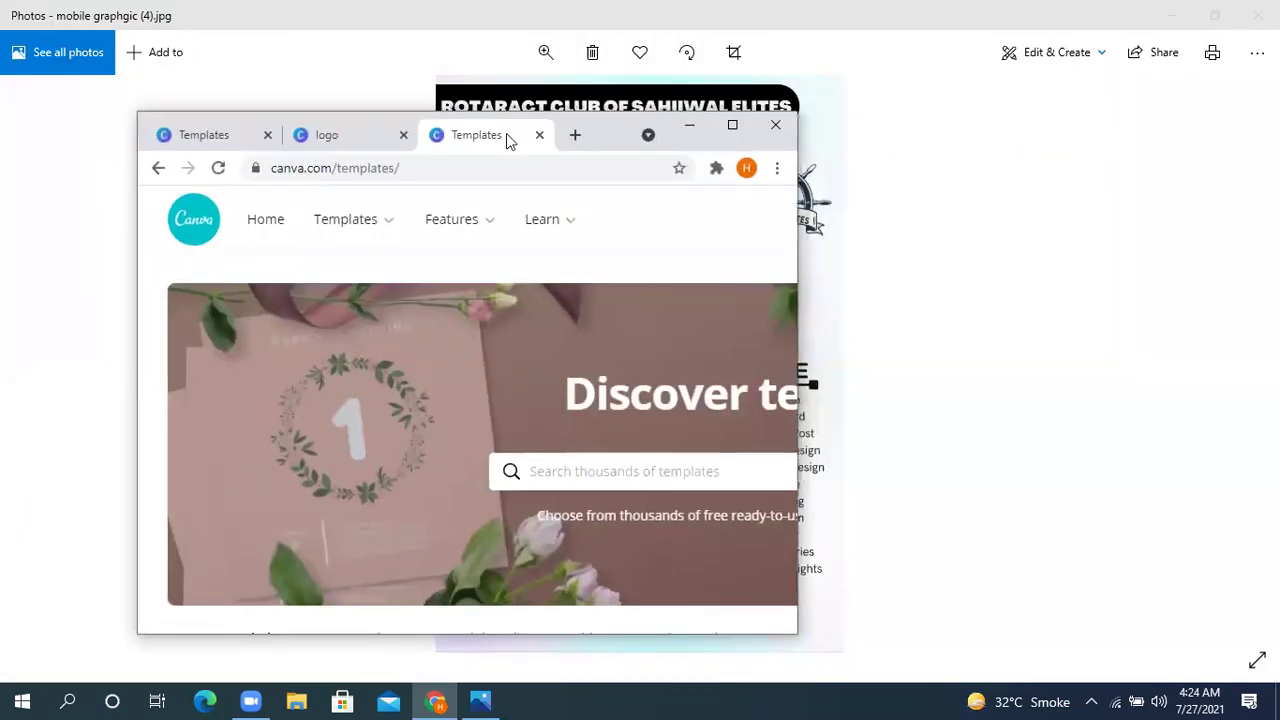
pyautogui.click(539, 140)
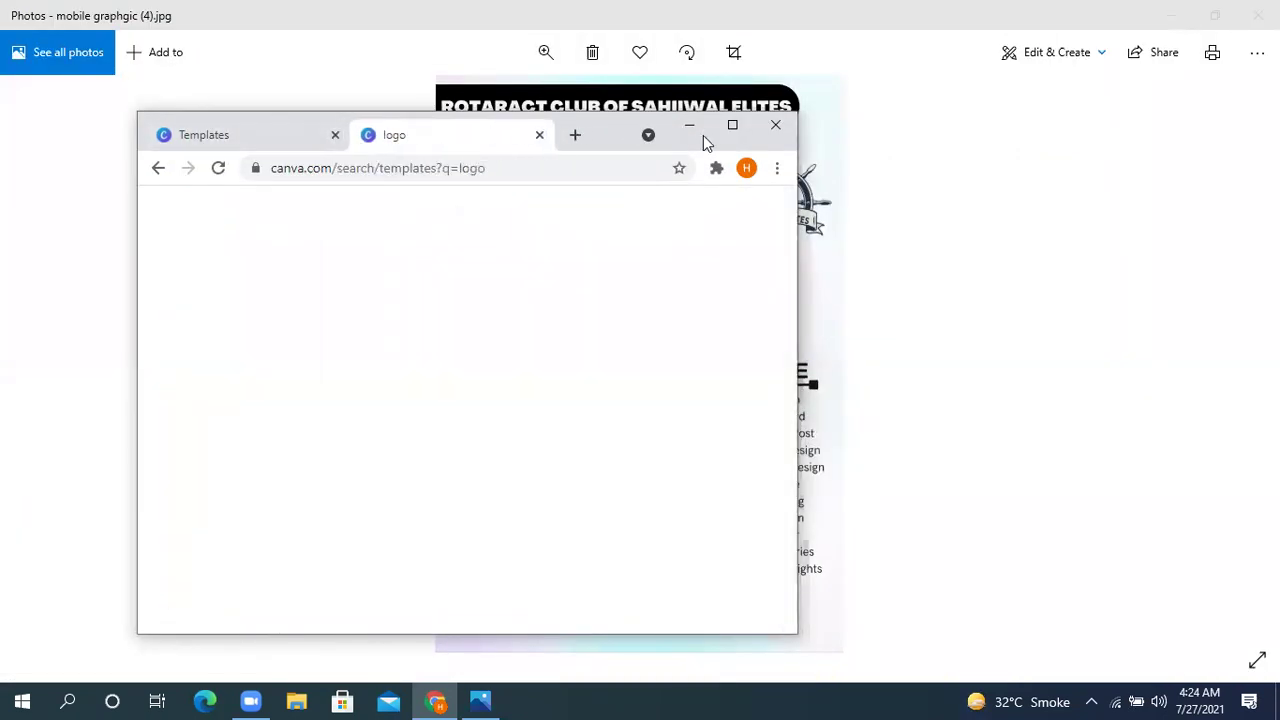
pyautogui.click(731, 127)
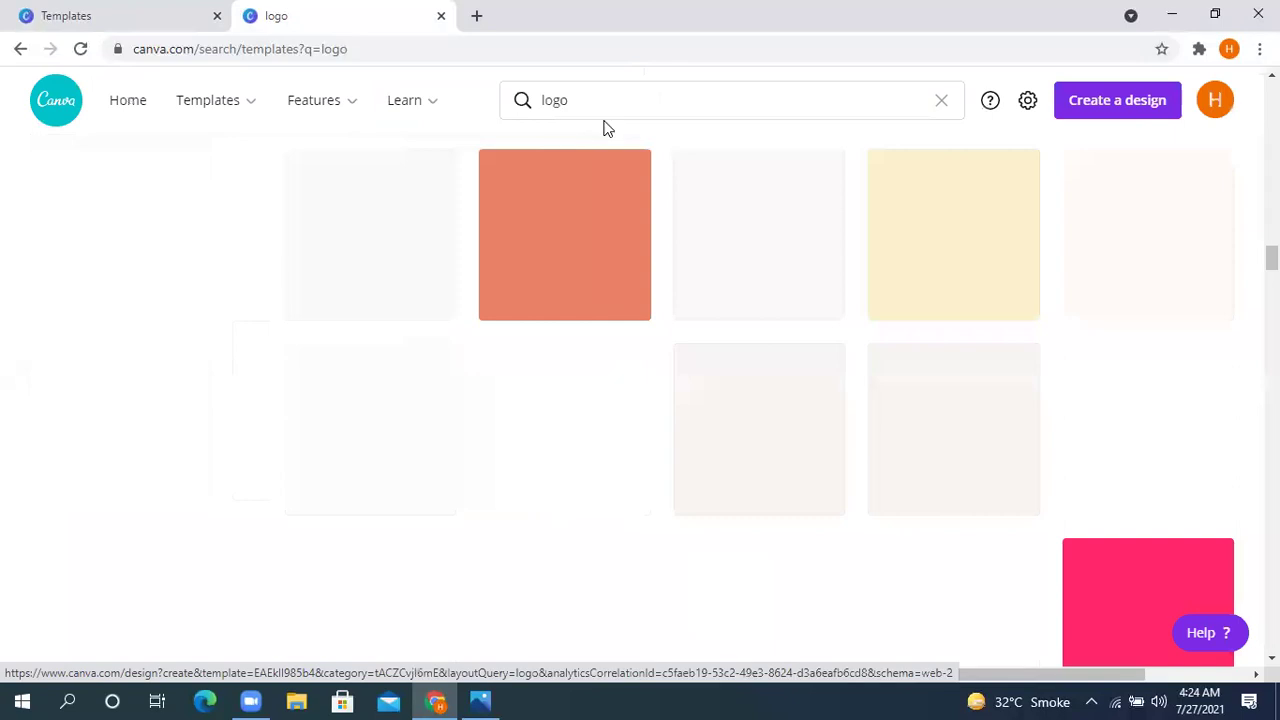
pyautogui.click(136, 106)
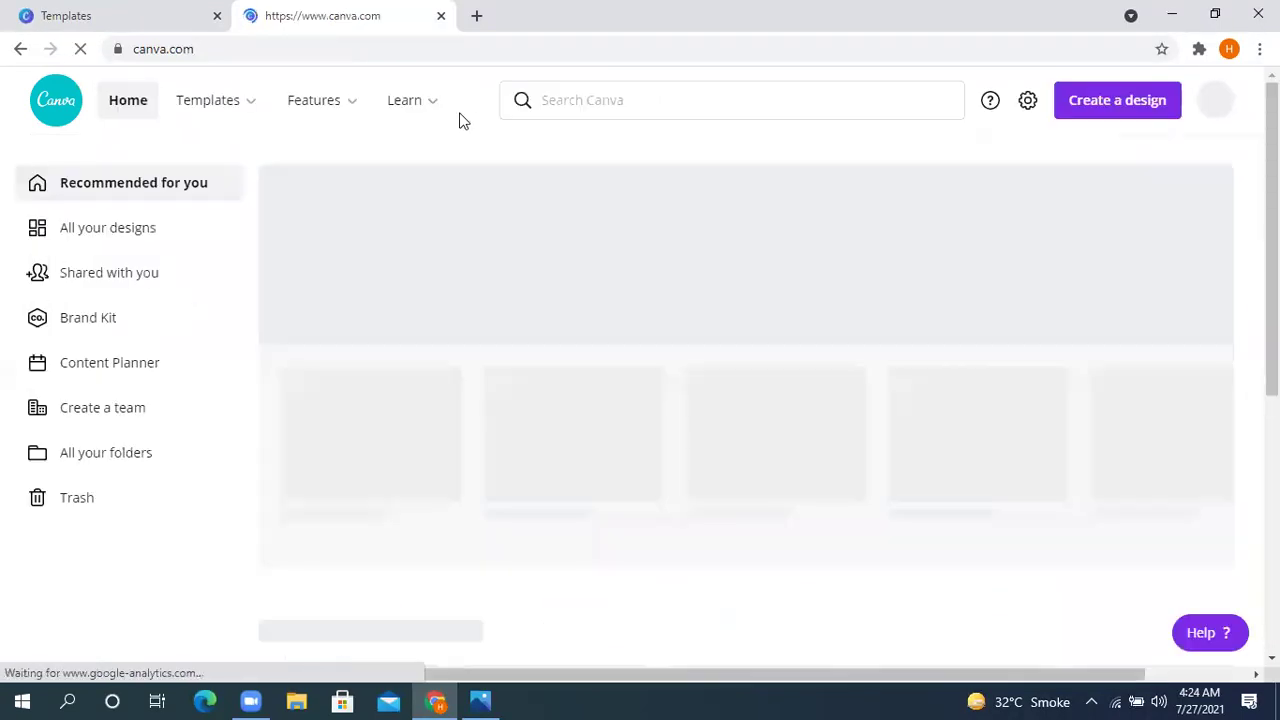
# Search Canva for "bussin" and open the templates for the suggested Business card type, 8.5 × 5 cm
pyautogui.click(558, 101)
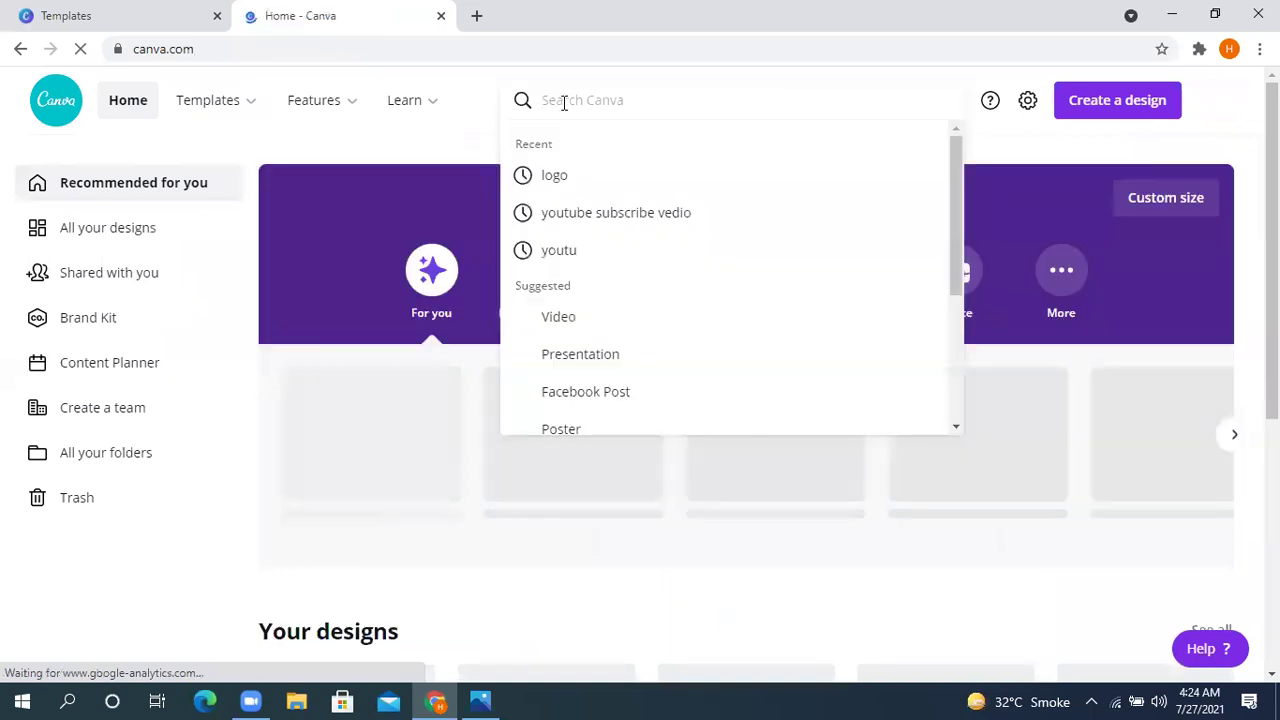
pyautogui.write('bus')
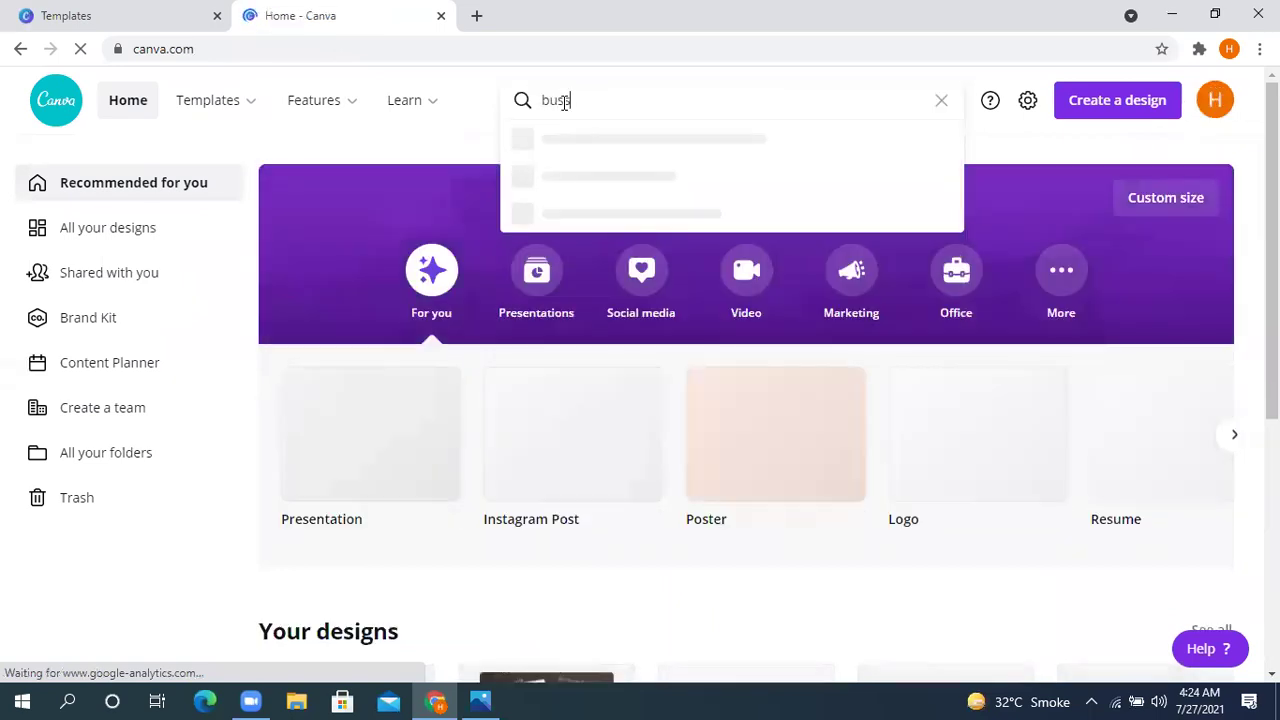
pyautogui.write('in')
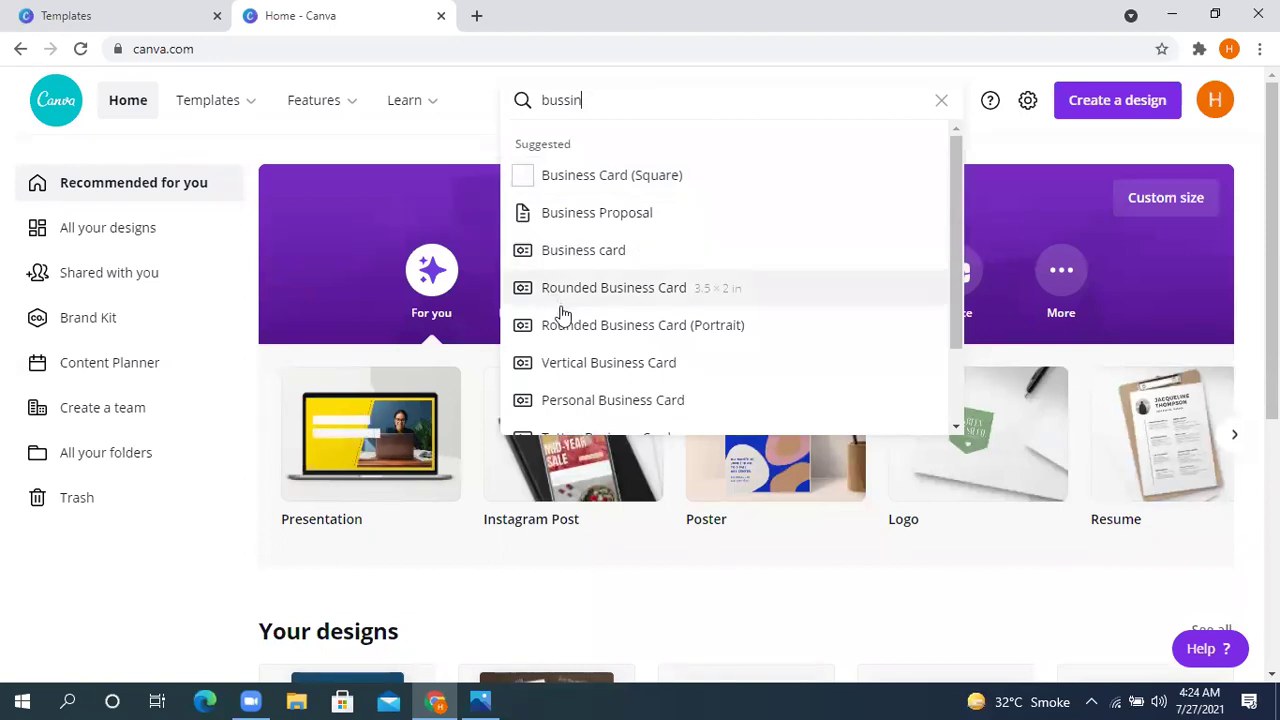
pyautogui.scroll(-1, 572, 338)
pyautogui.scroll(-2, 572, 338)
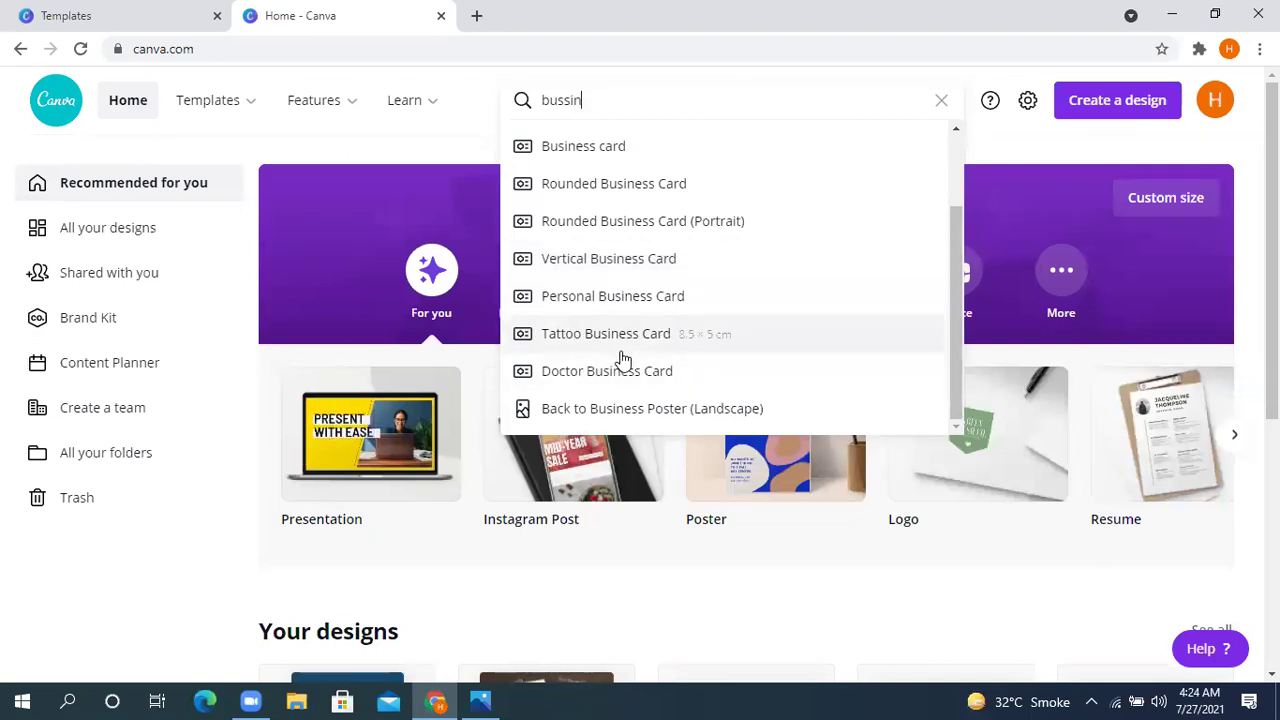
pyautogui.scroll(-1, 620, 360)
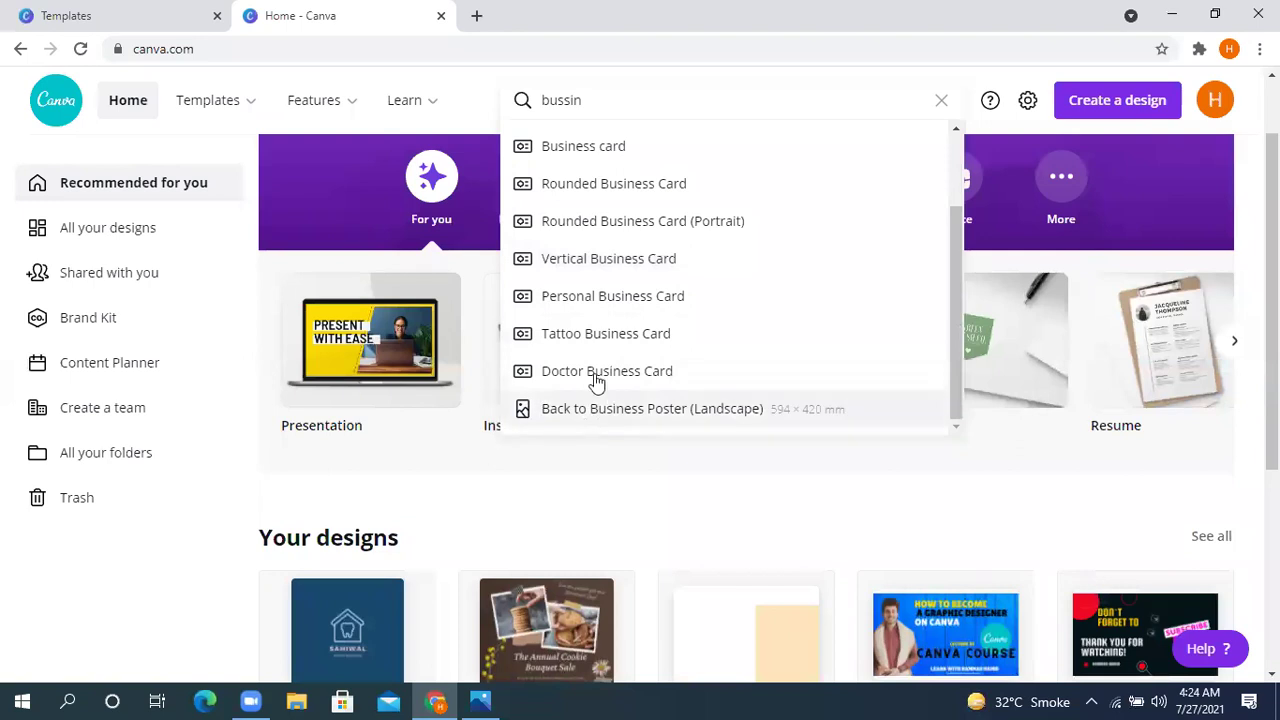
pyautogui.scroll(3, 590, 375)
pyautogui.scroll(1, 575, 320)
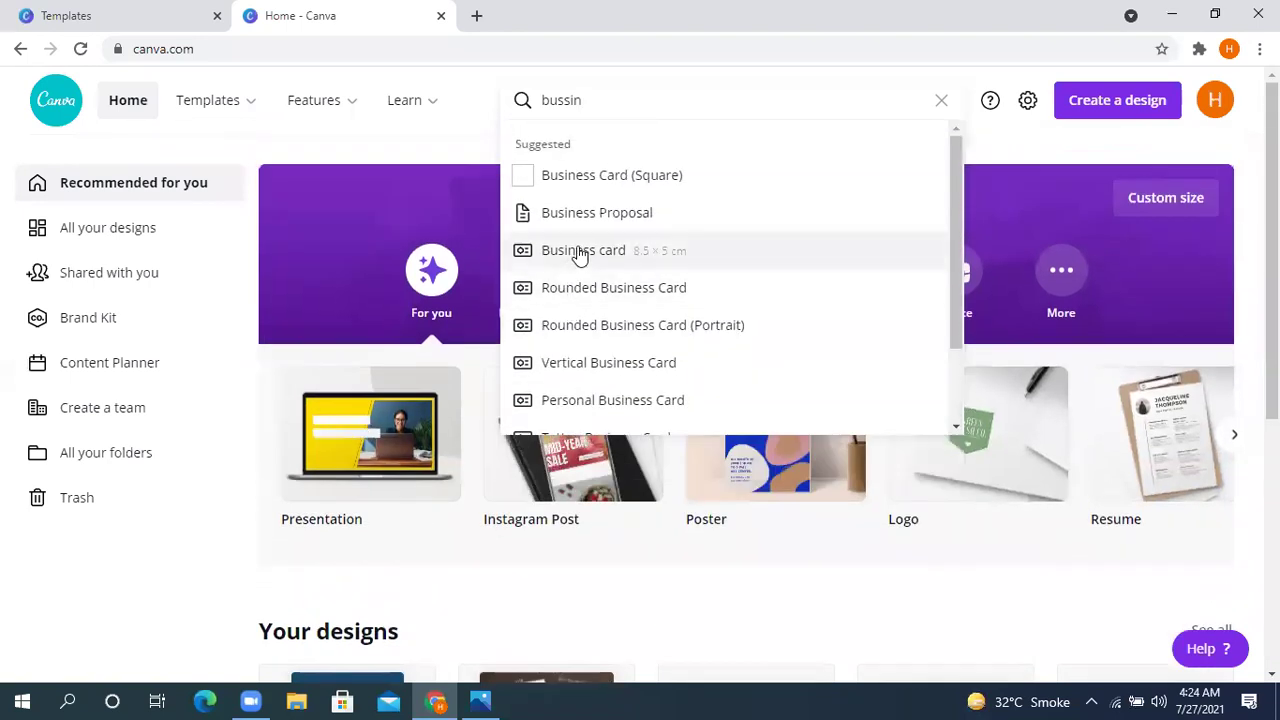
pyautogui.click(580, 252)
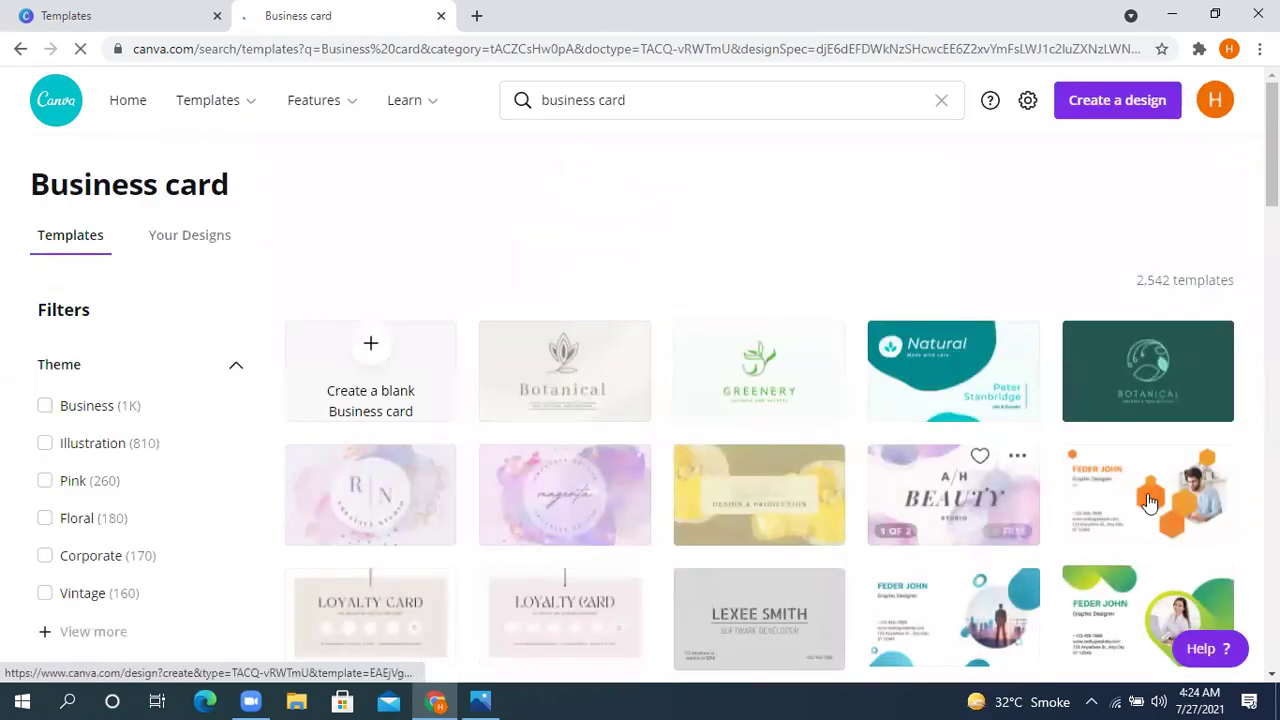
# Browse the business card templates and open the Navy And Red Gradient Creative Studio Designer Business Card for editing
pyautogui.scroll(-2, 838, 446)
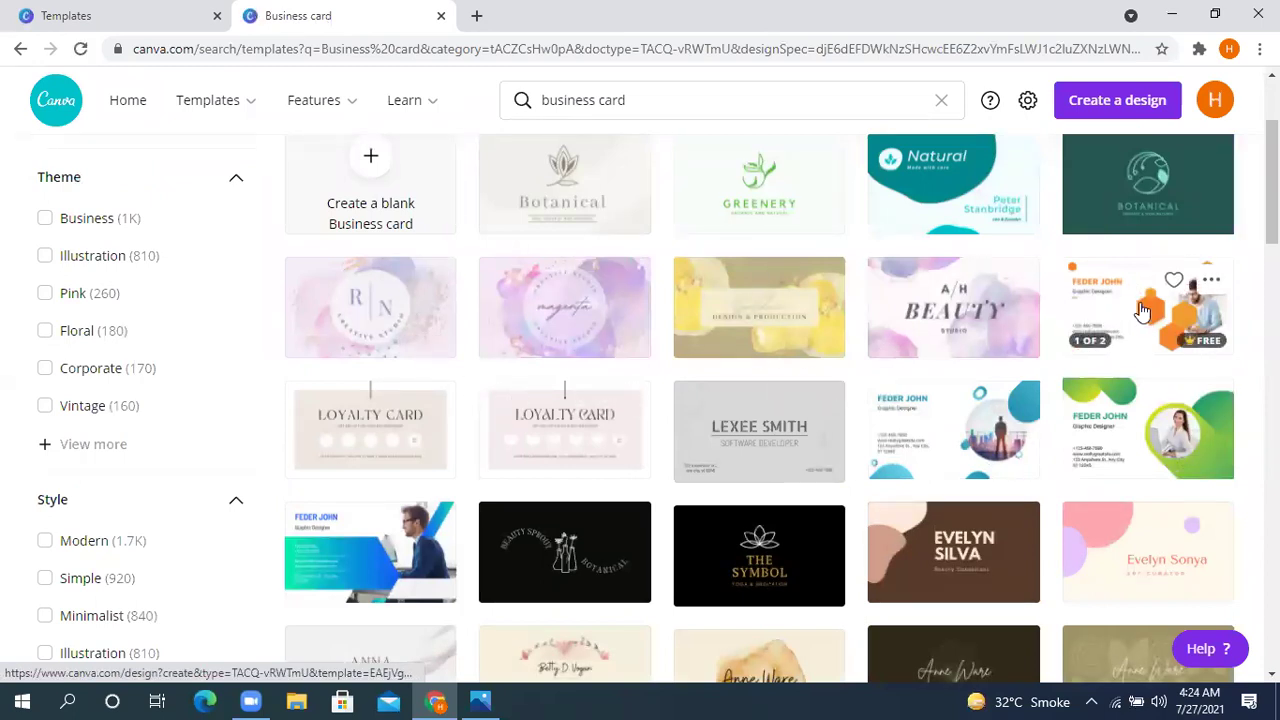
pyautogui.scroll(-2, 760, 330)
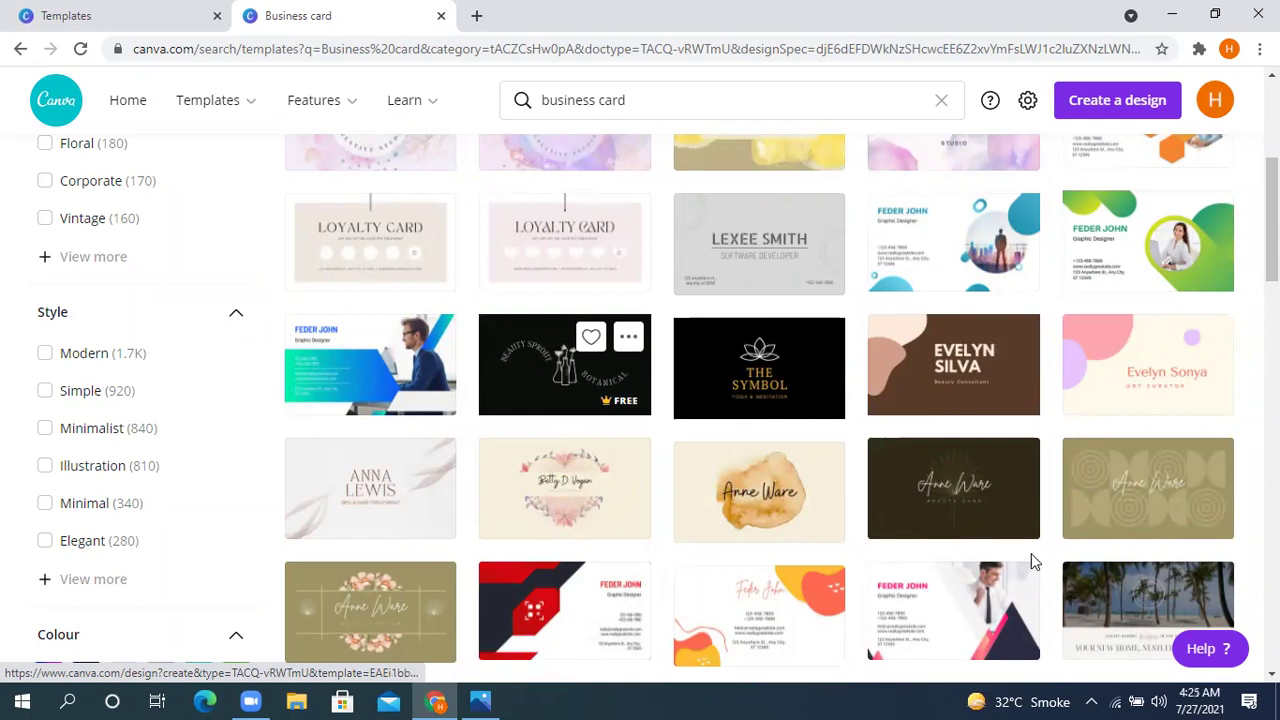
pyautogui.scroll(-2, 1150, 500)
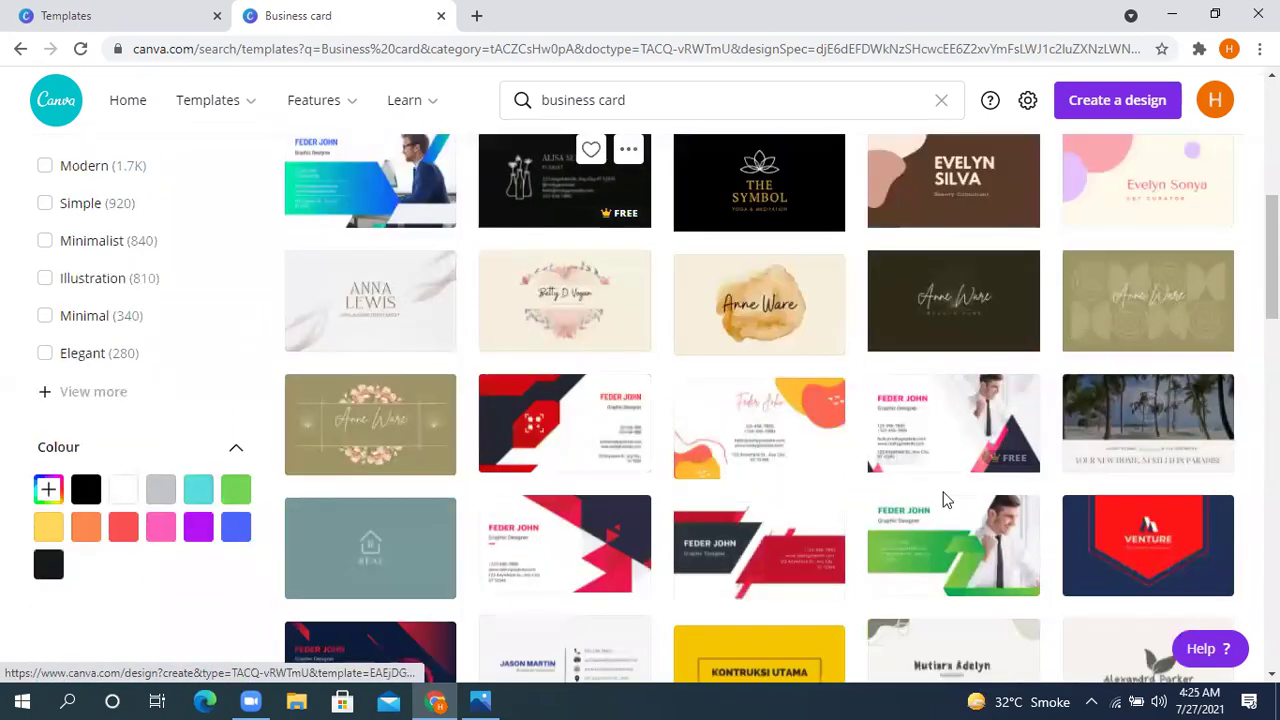
pyautogui.scroll(-3, 357, 401)
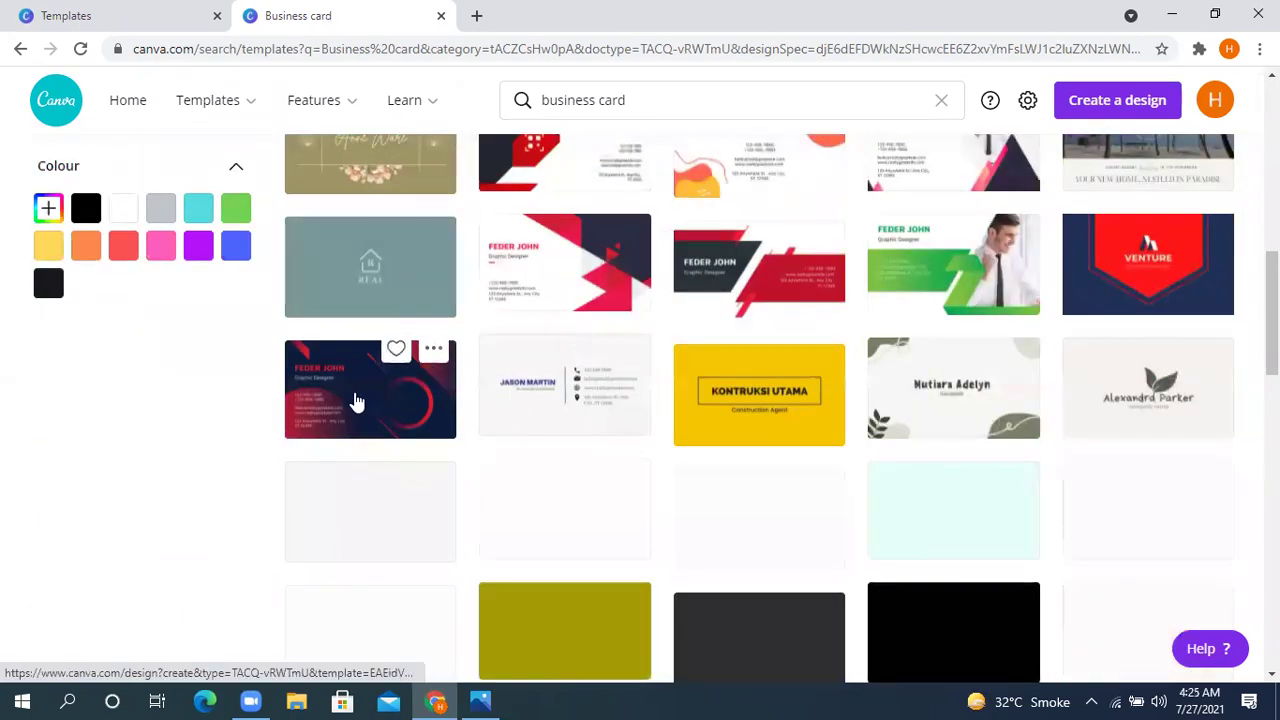
pyautogui.click(386, 386)
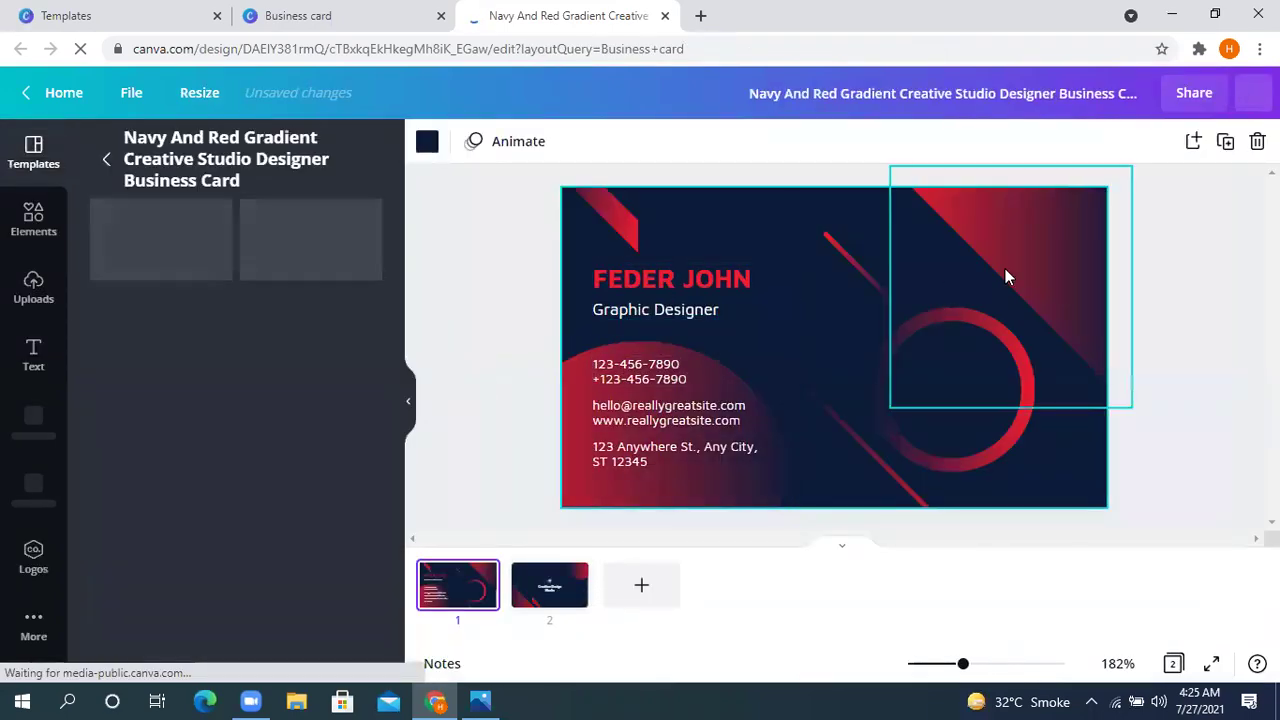
# On card page 1, shift the upper-left stripe slightly left, the ring right and down, and the upper-right gradient triangle left and down
pyautogui.click(993, 277)
pyautogui.click(728, 250)
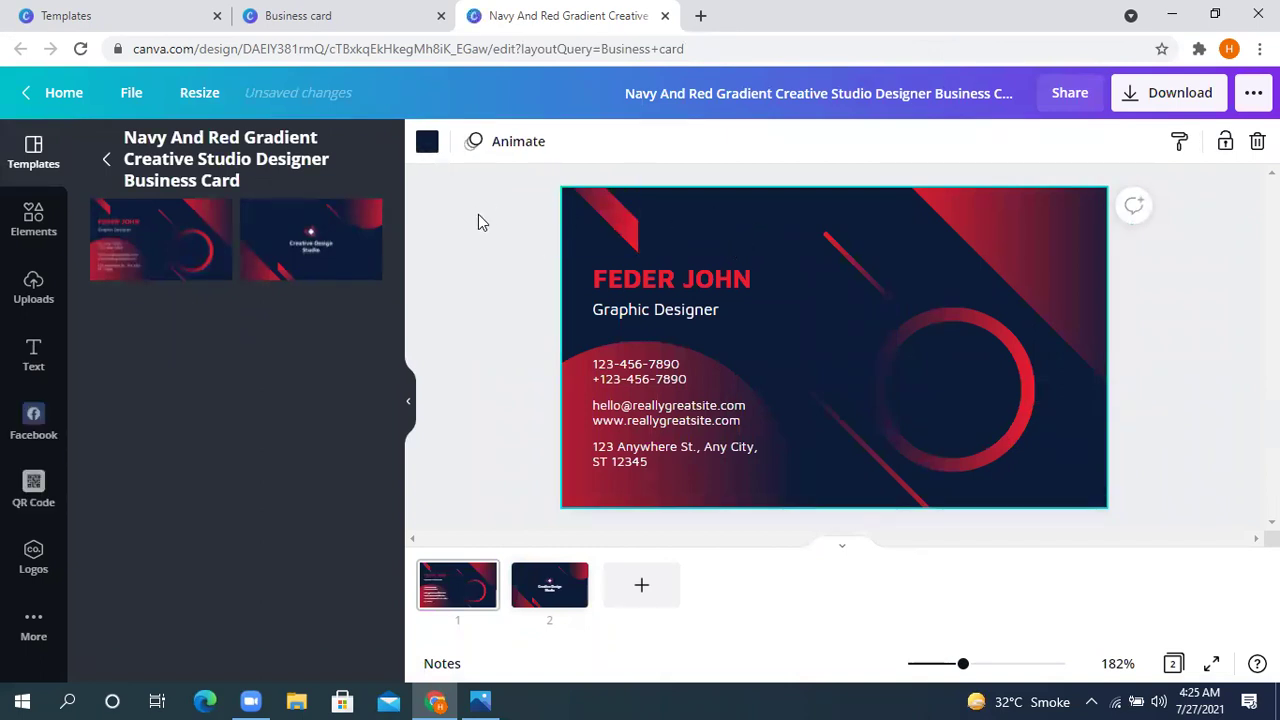
pyautogui.click(621, 219)
pyautogui.moveTo(625, 218)
pyautogui.mouseDown()
pyautogui.moveTo(703, 257)
pyautogui.moveTo(786, 349)
pyautogui.moveTo(757, 286)
pyautogui.moveTo(617, 252)
pyautogui.moveTo(617, 223)
pyautogui.mouseUp()
pyautogui.moveTo(1012, 333); pyautogui.dragTo(1035, 347)
pyautogui.moveTo(1082, 221); pyautogui.dragTo(1004, 235)
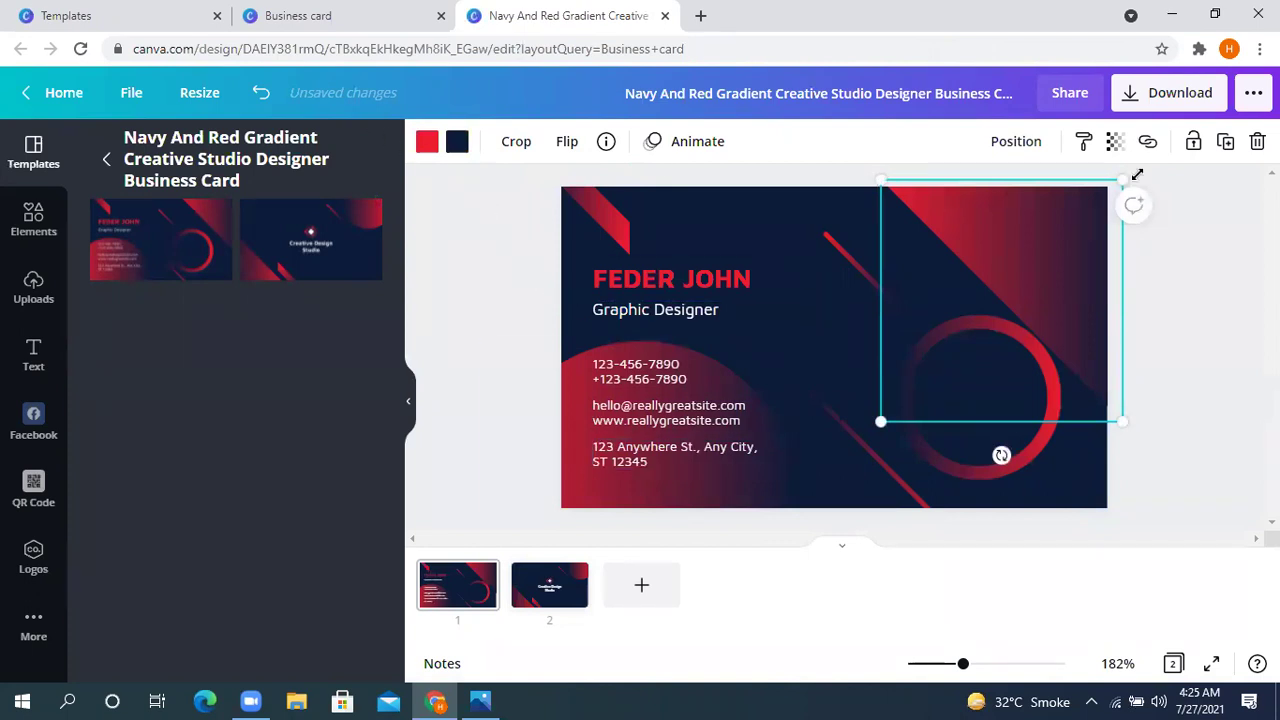
pyautogui.click(1114, 143)
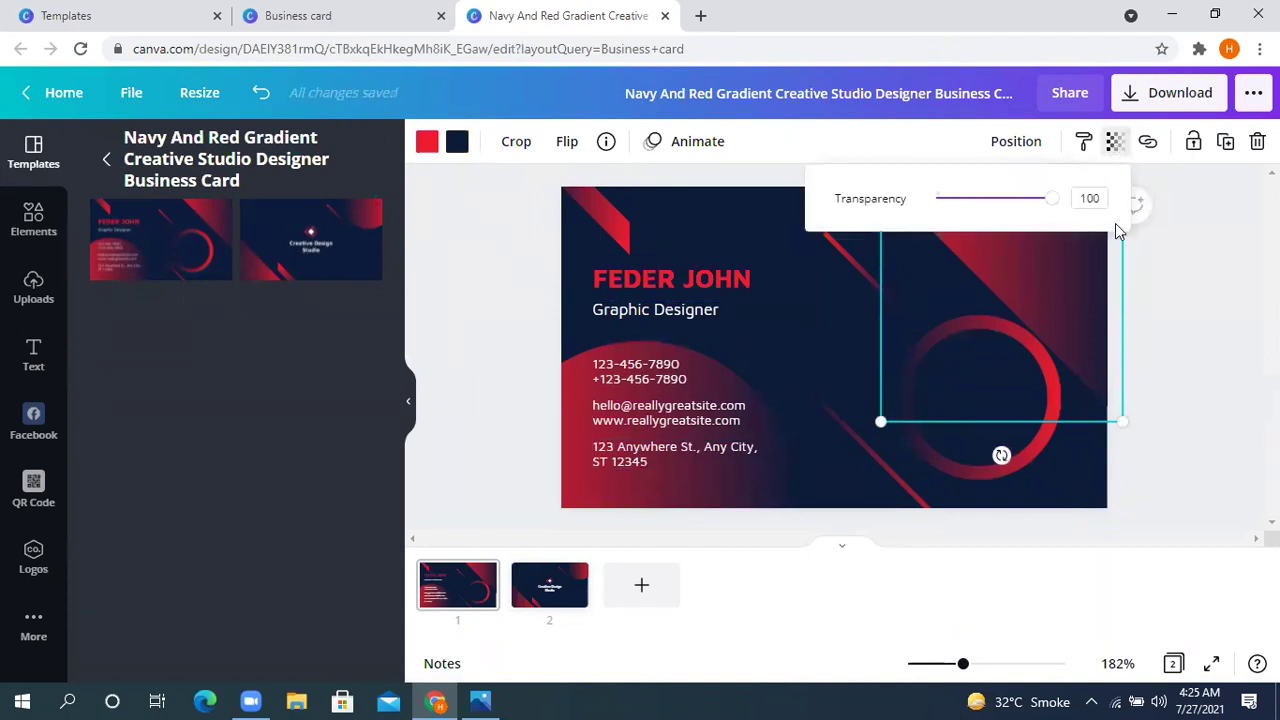
pyautogui.click(1177, 298)
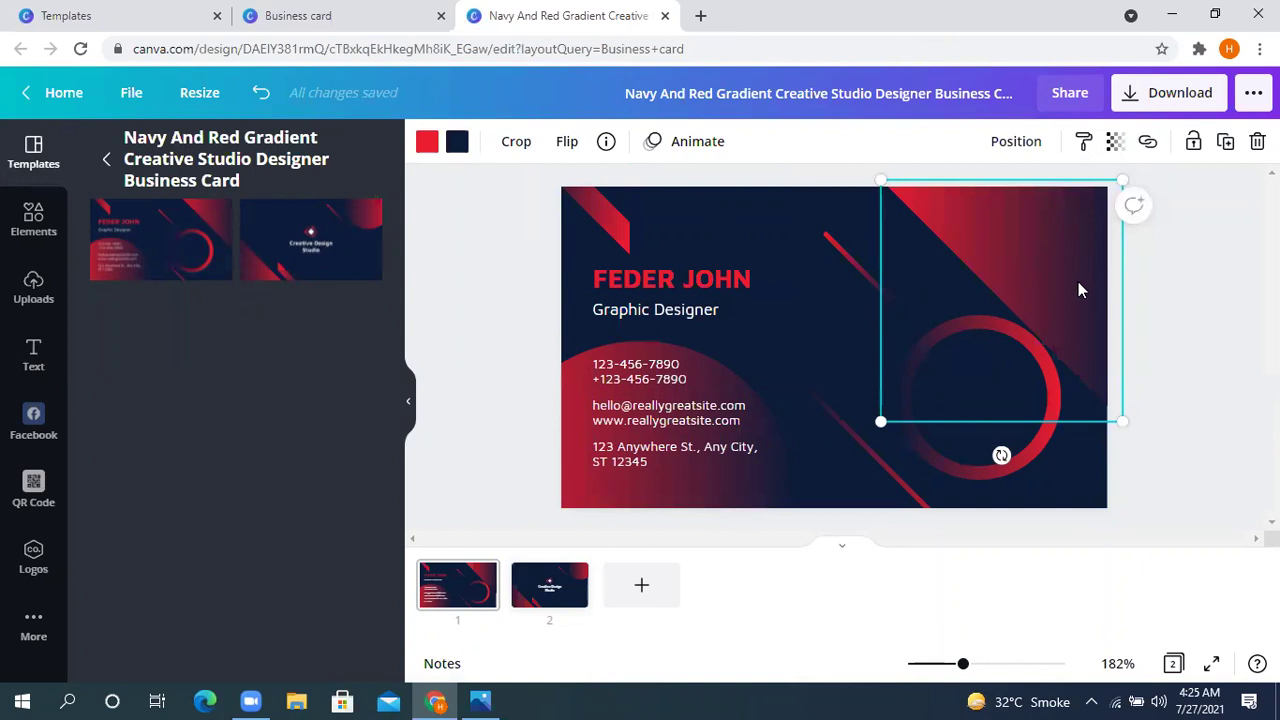
# Replace the name on card page 1 with the cardholder's full name and widen its text box to 4.2 so it fits one line
pyautogui.click(744, 279)
pyautogui.click(757, 277)
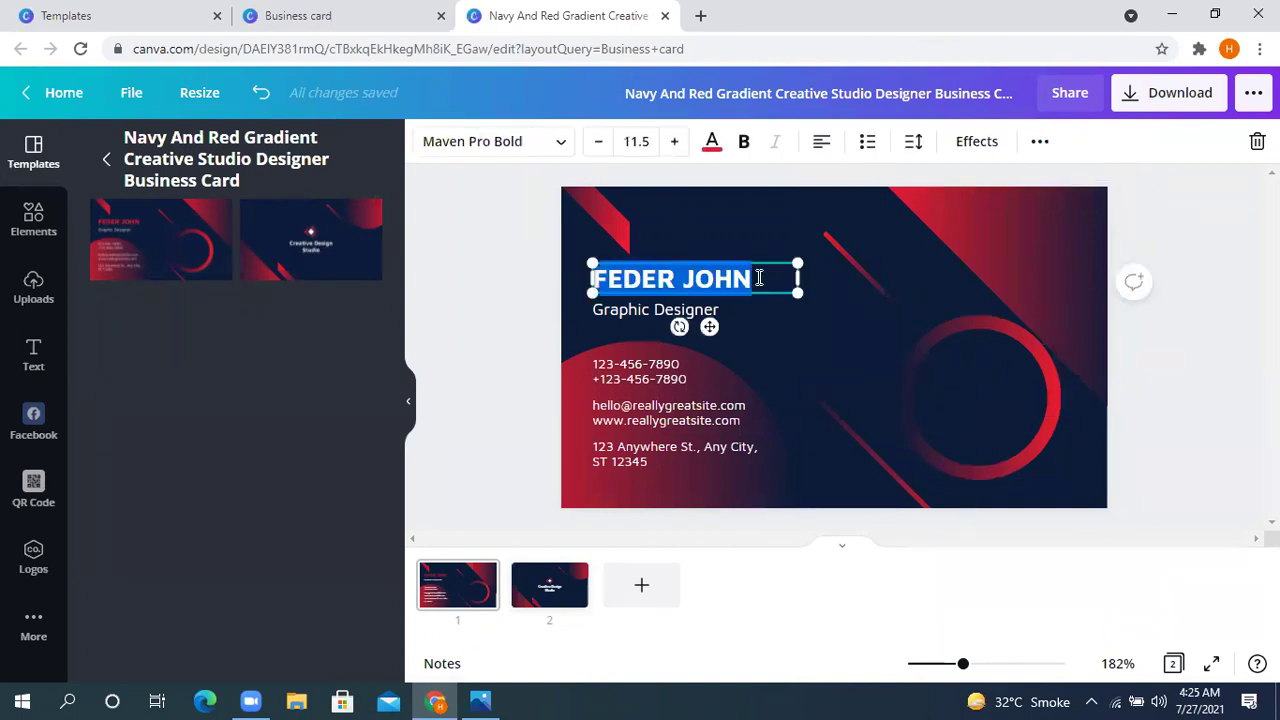
pyautogui.write('HAMMA')
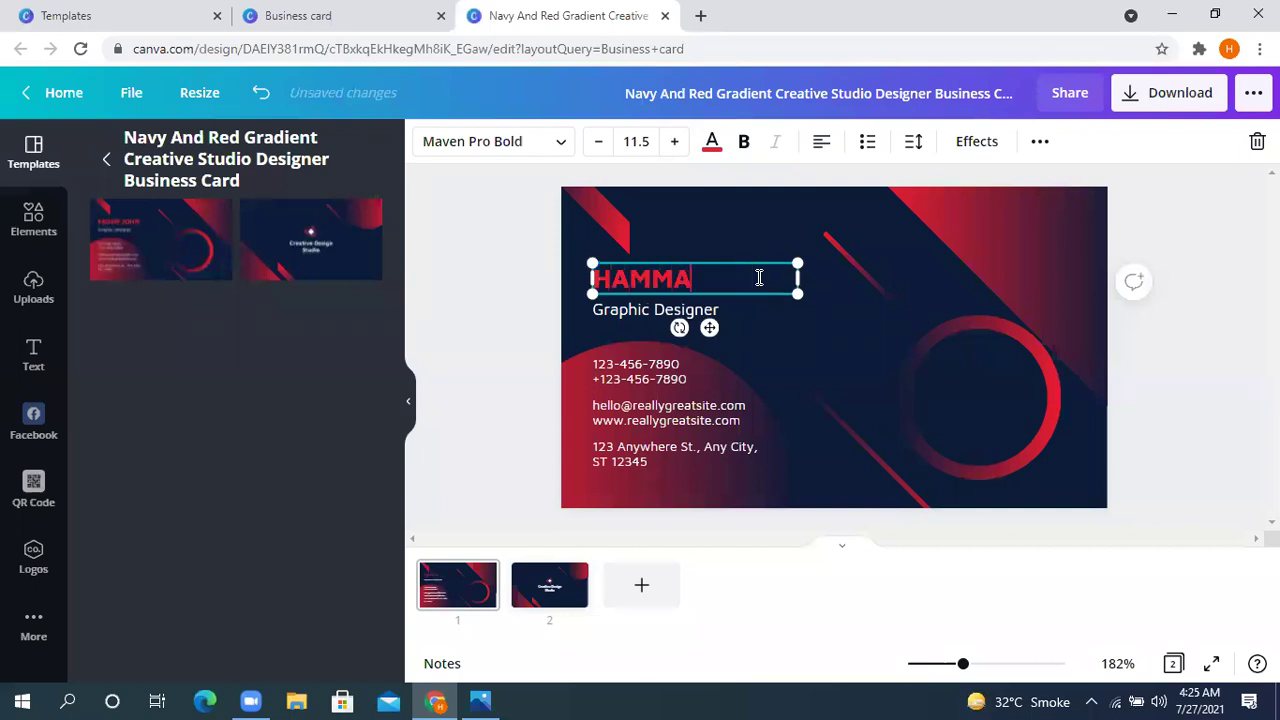
pyautogui.write('D HAMID')
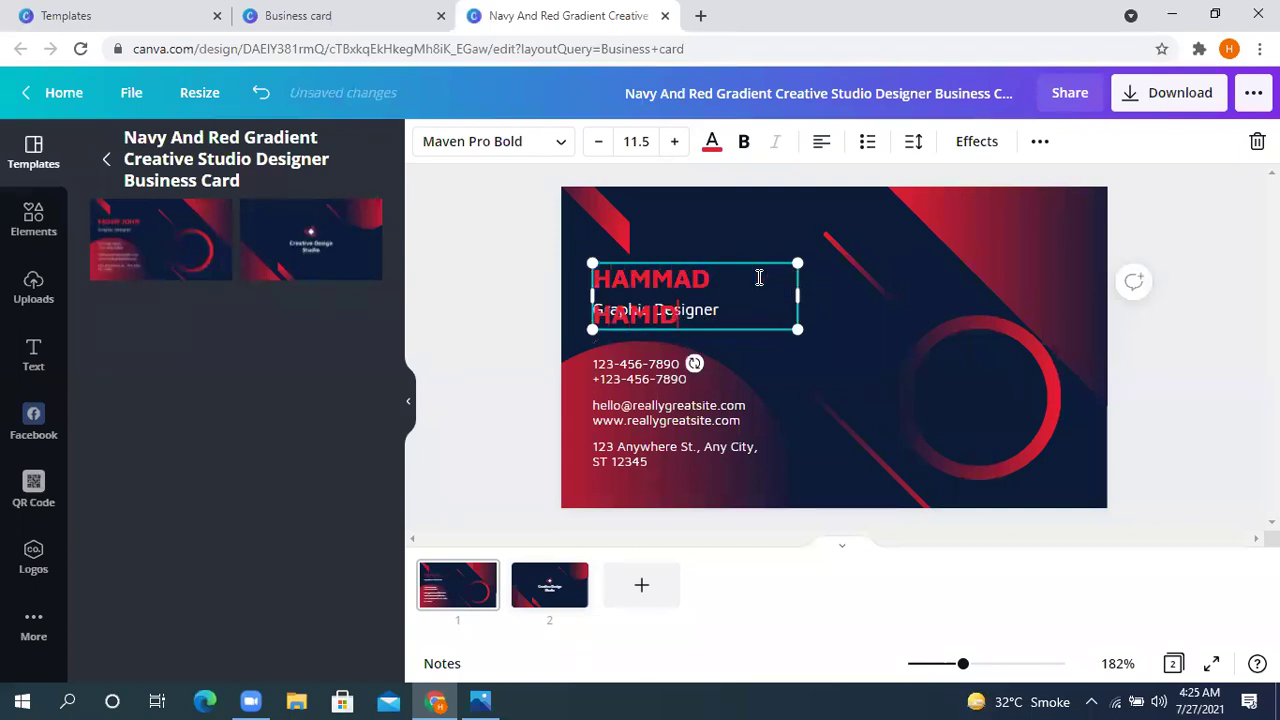
pyautogui.moveTo(802, 297); pyautogui.dragTo(859, 298)
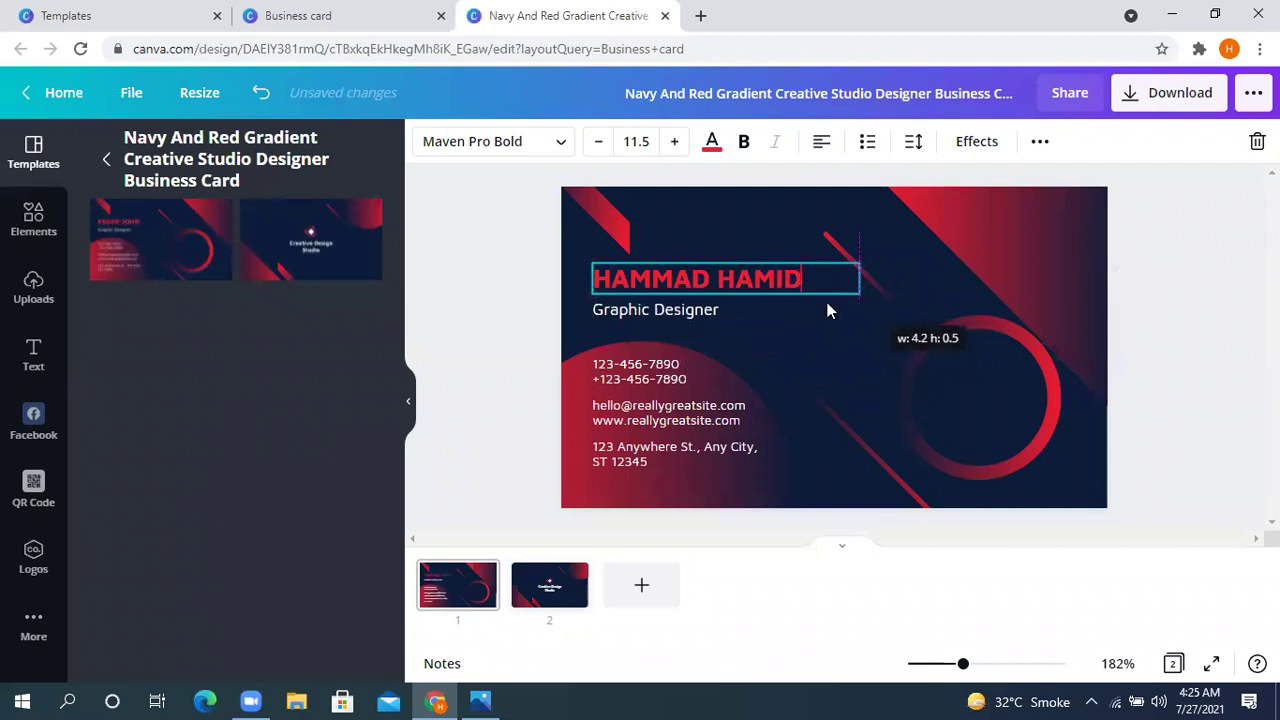
# Select the phone, e-mail and website, and address text blocks on card page 1 in turn
pyautogui.click(656, 379)
pyautogui.click(656, 372)
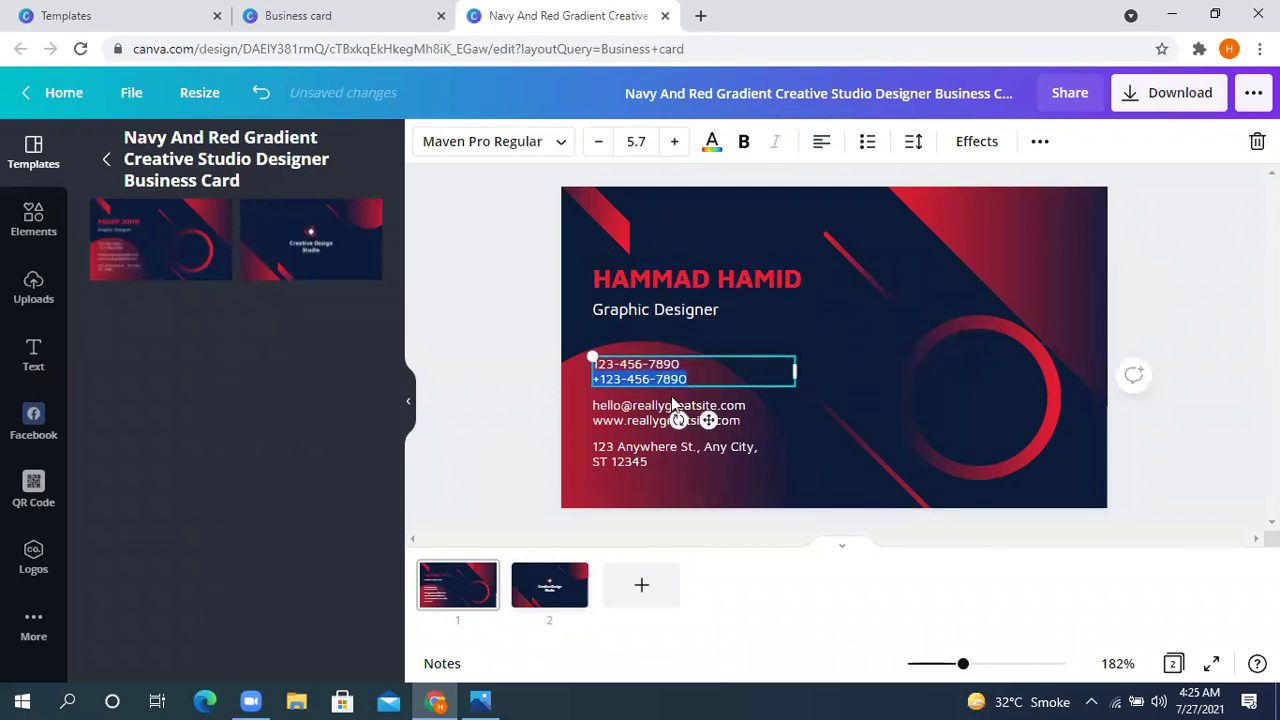
pyautogui.doubleClick(648, 412)
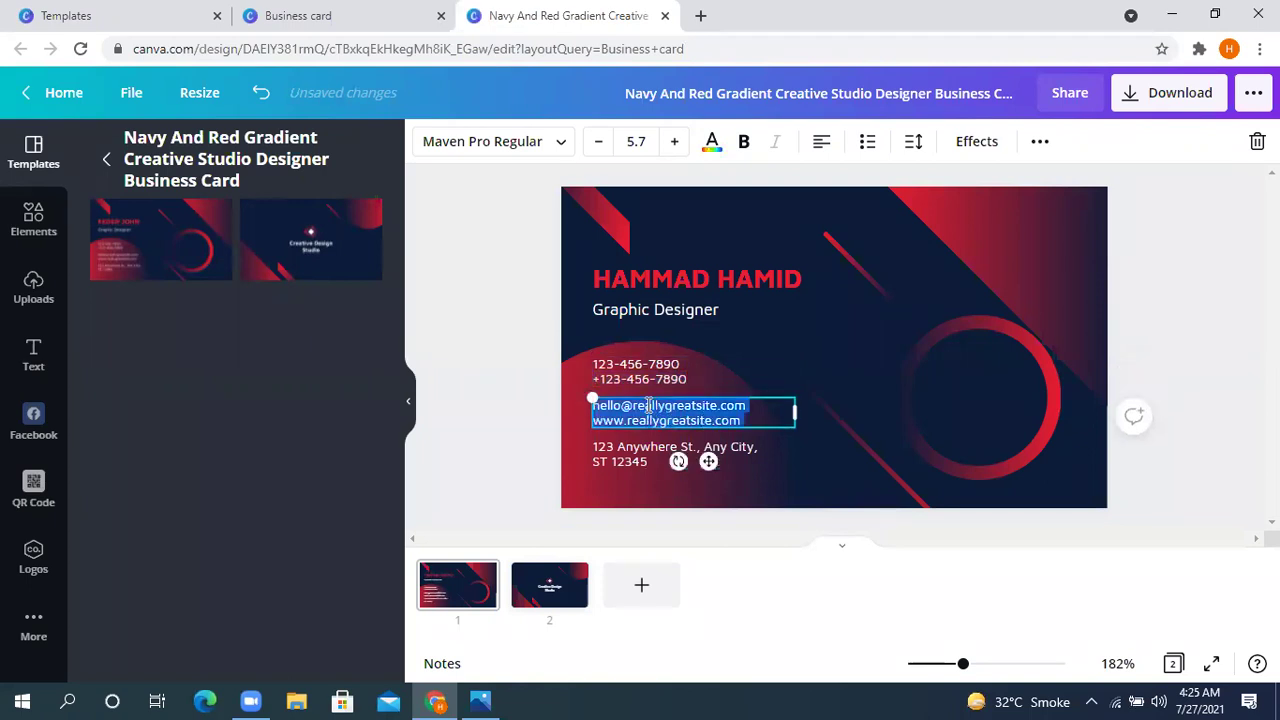
pyautogui.click(650, 452)
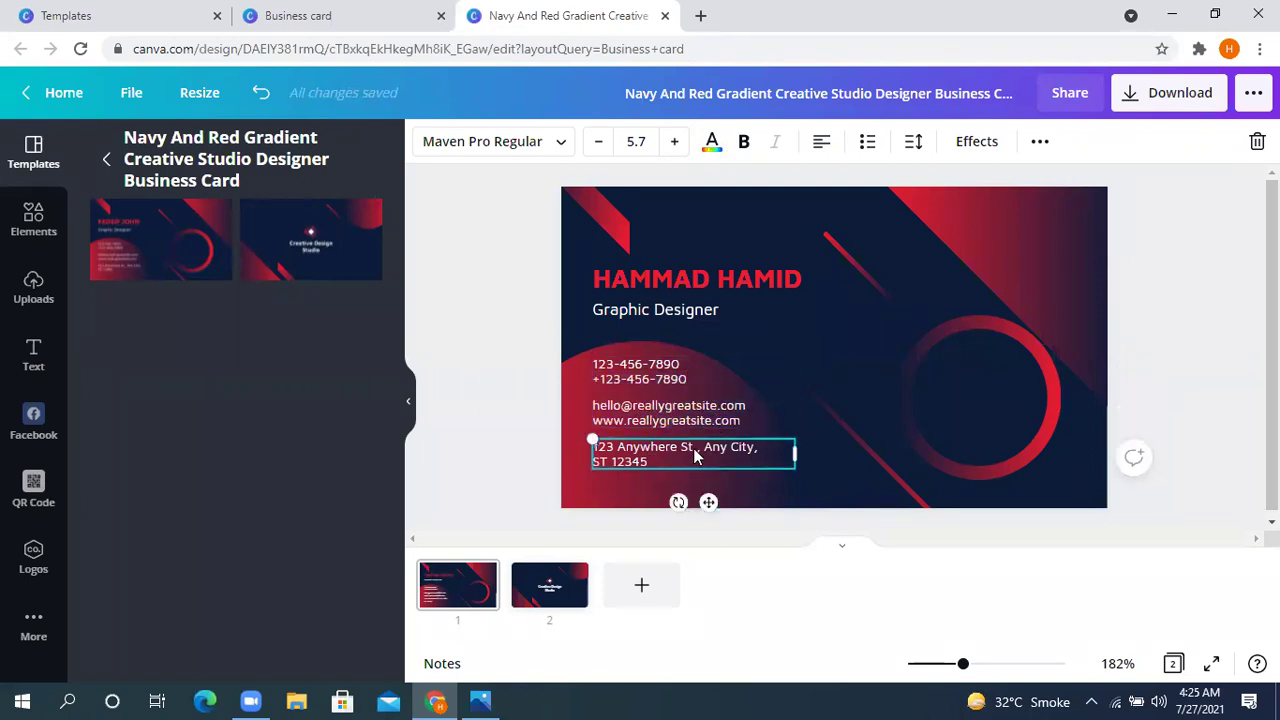
pyautogui.click(693, 448)
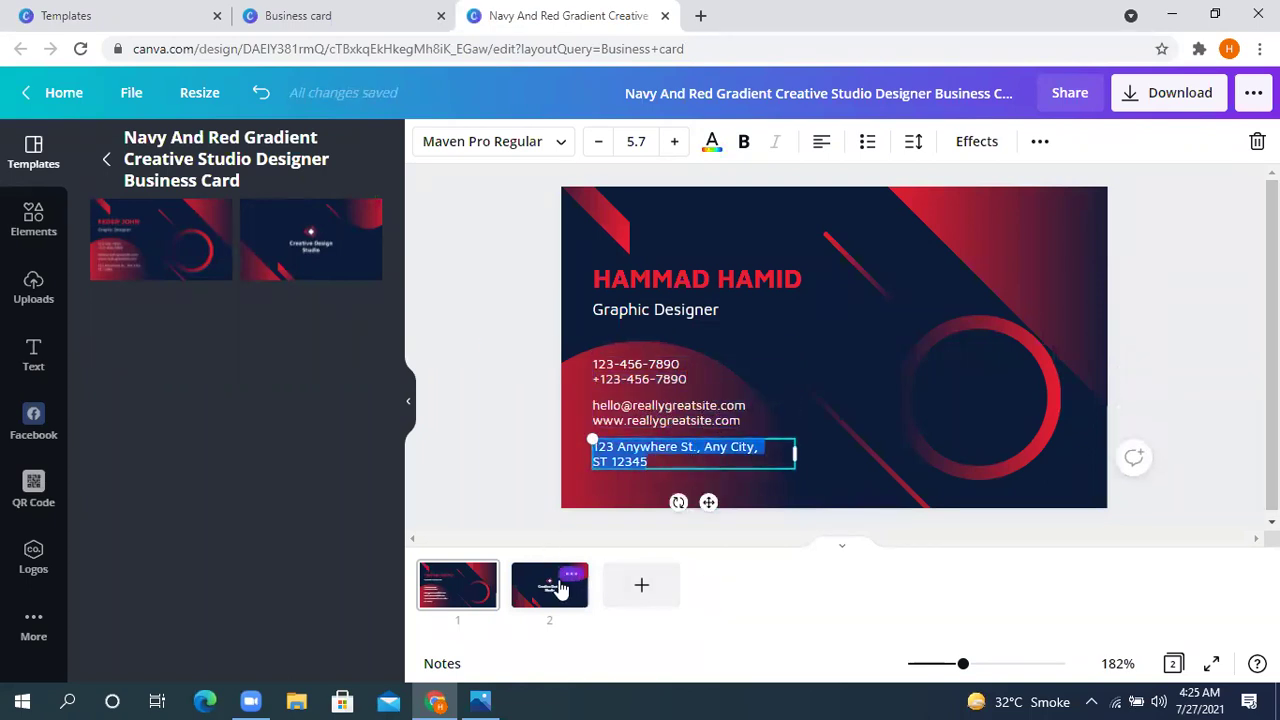
# Open card page 2 and select the whole "Creative Design Studio" text
pyautogui.click(558, 588)
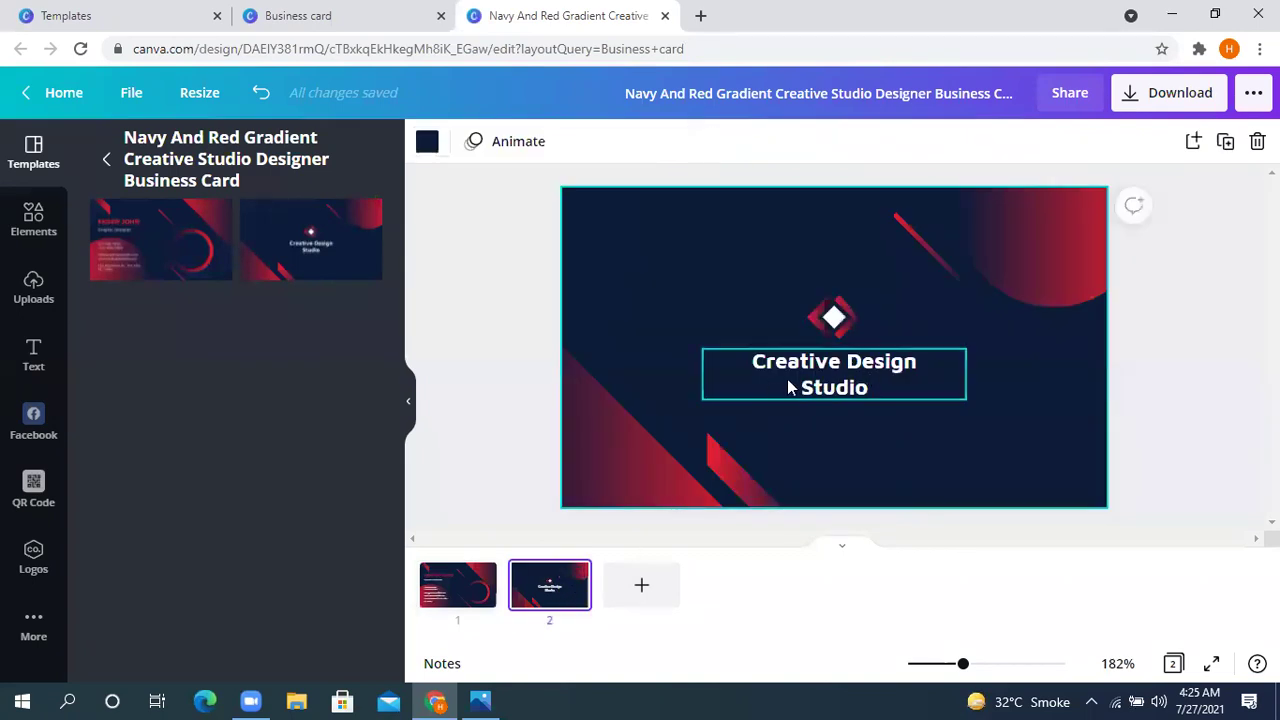
pyautogui.click(879, 379)
pyautogui.doubleClick(879, 379)
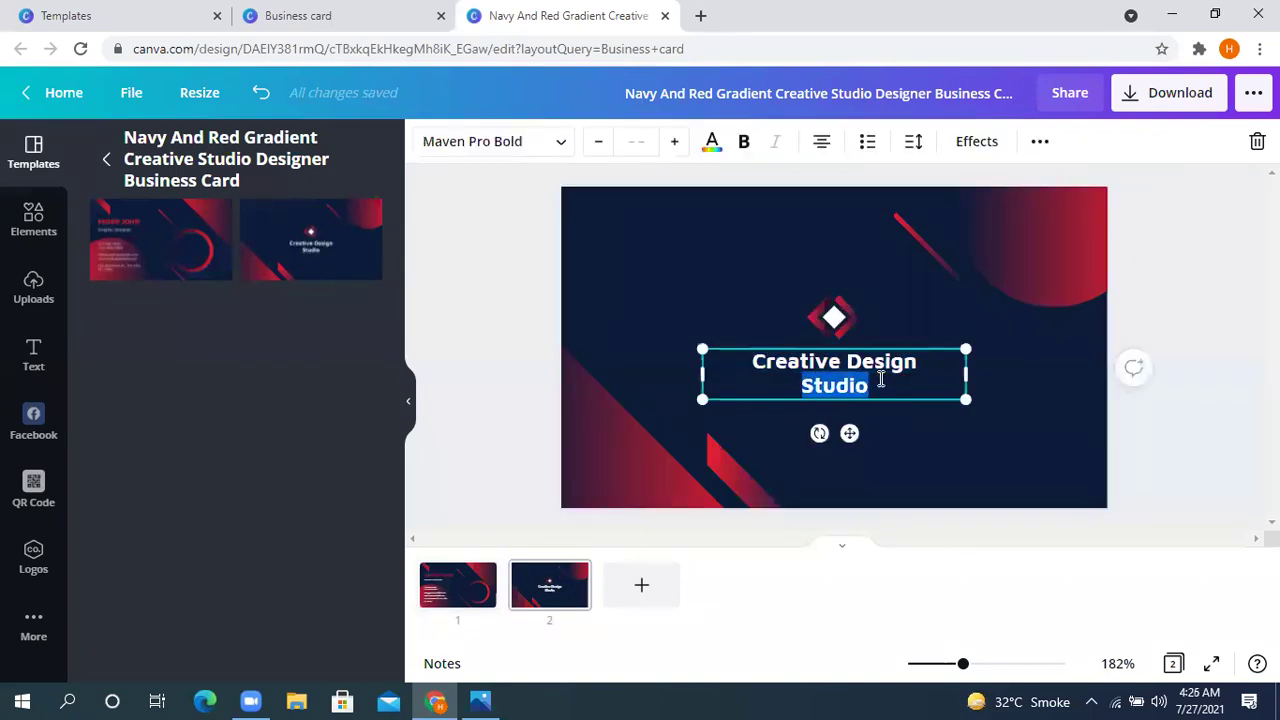
pyautogui.tripleClick(877, 366)
pyautogui.moveTo(866, 392); pyautogui.dragTo(737, 350)
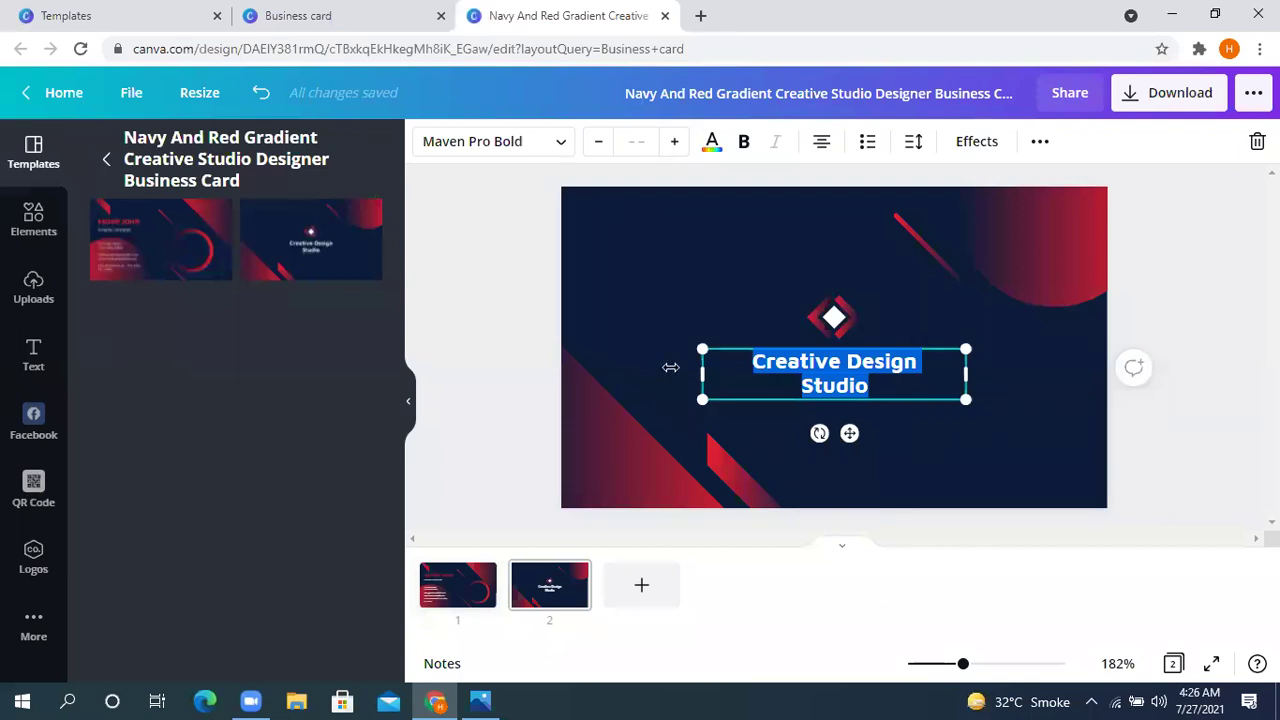
# Apply the first page of the Illustrated Kitchen Tools Catering Business Card template to card page 2, shift its utensil graphic down and select the title
pyautogui.click(106, 162)
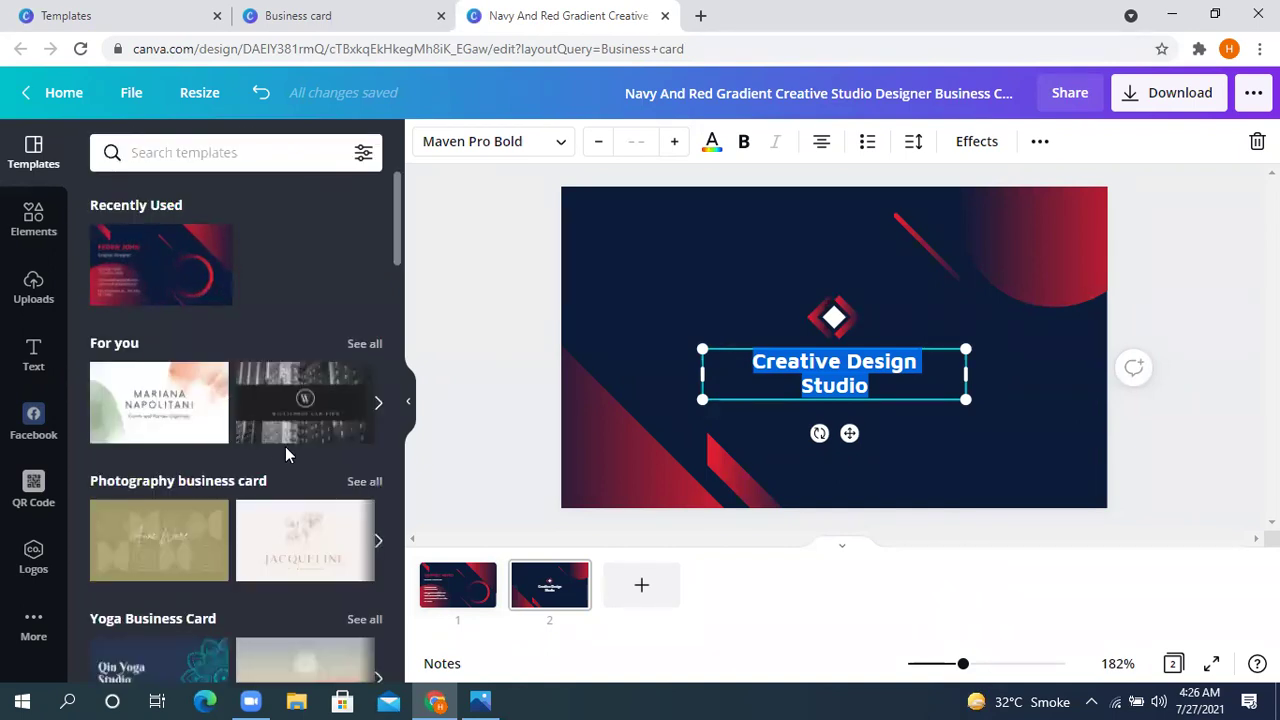
pyautogui.scroll(-3, 270, 430)
pyautogui.scroll(-3, 217, 409)
pyautogui.scroll(-3, 224, 420)
pyautogui.click(317, 239)
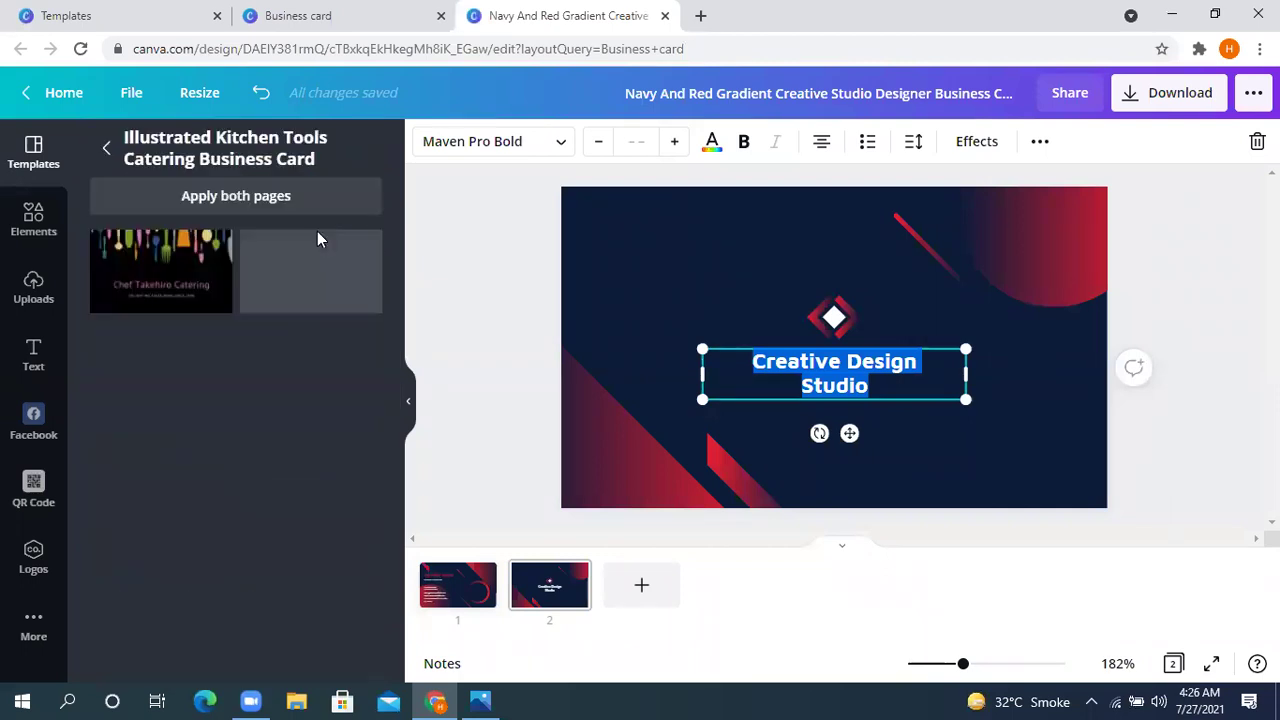
pyautogui.click(168, 253)
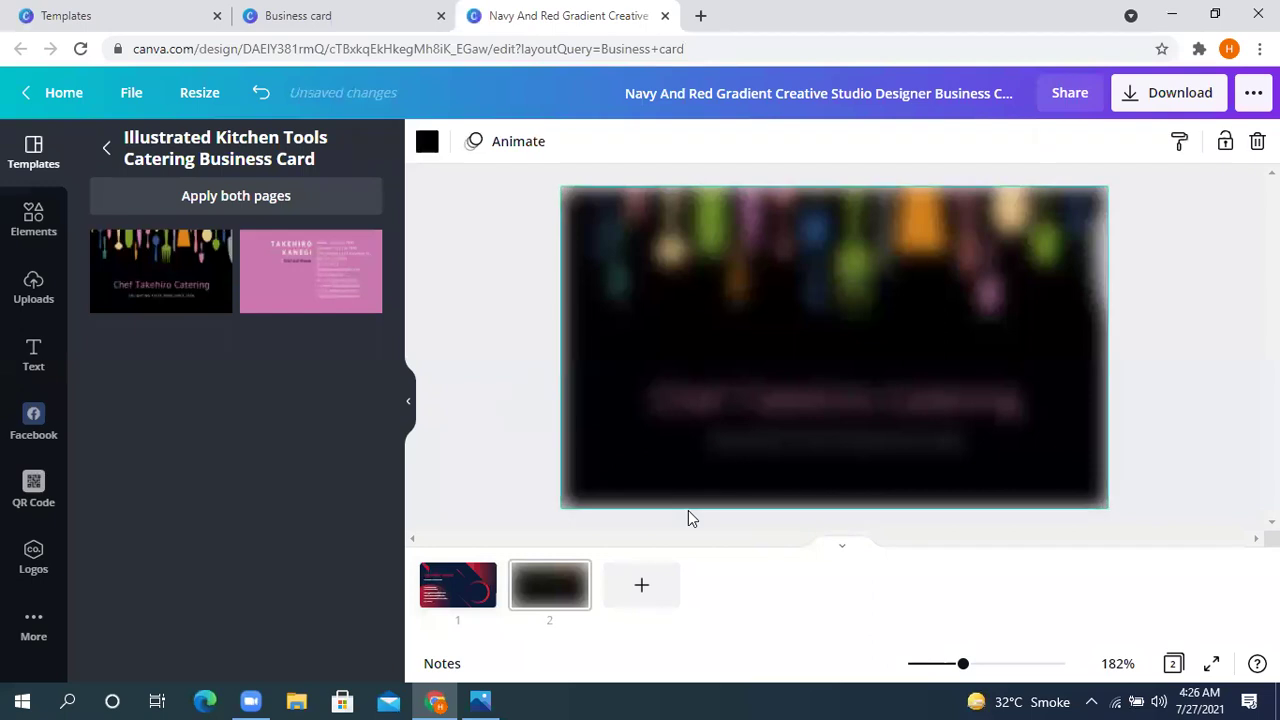
pyautogui.moveTo(829, 344); pyautogui.dragTo(824, 272)
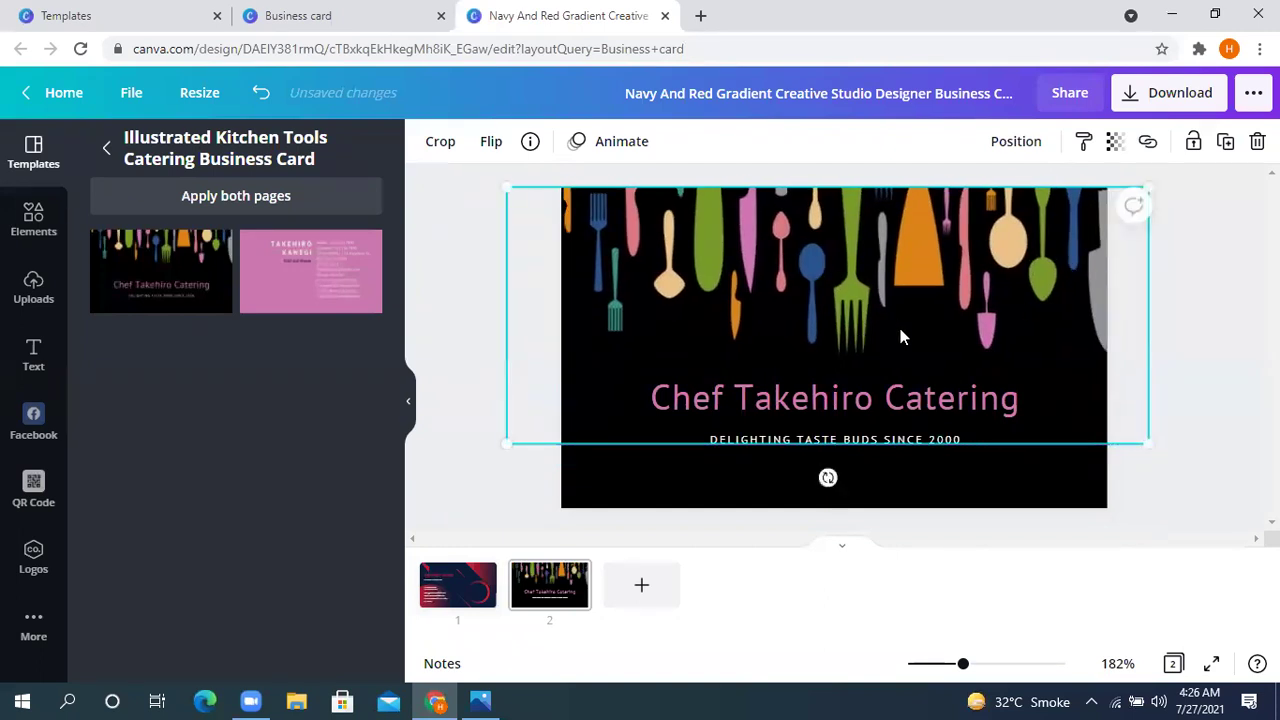
pyautogui.click(875, 401)
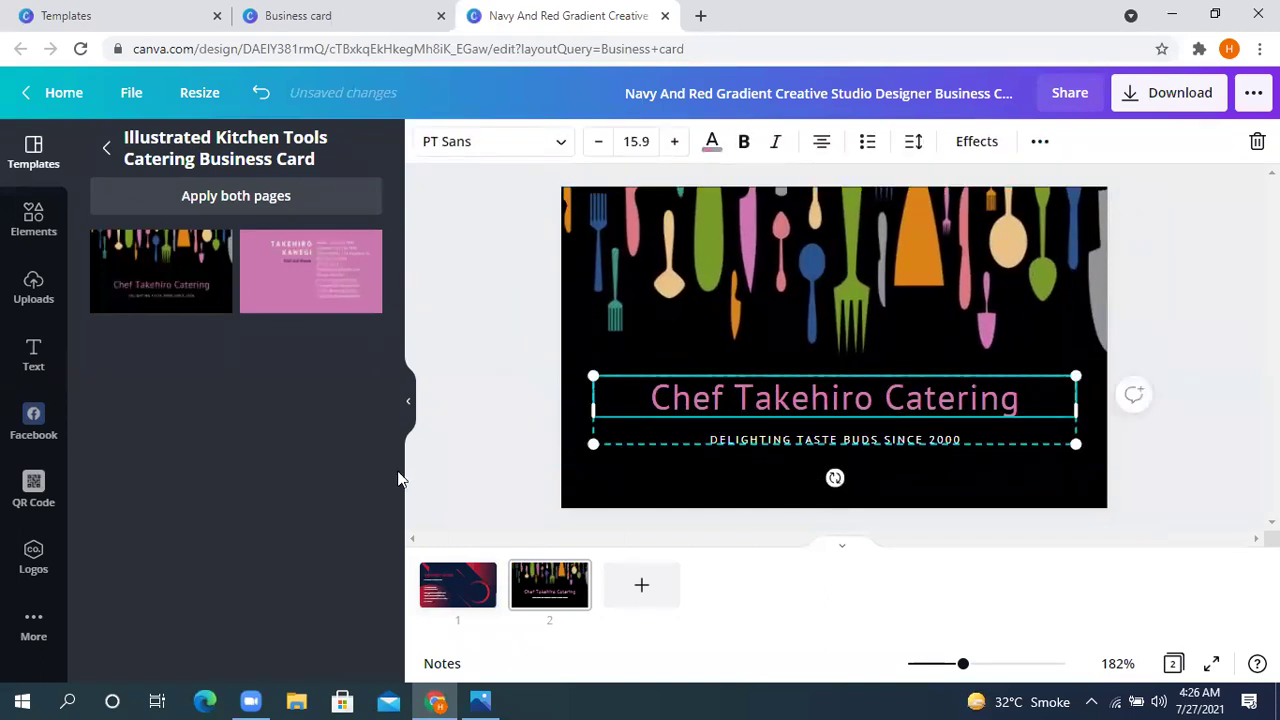
# Check the course outline poster in Photos, return to Chrome and leave the business card design for the Canva home page
pyautogui.click(480, 700)
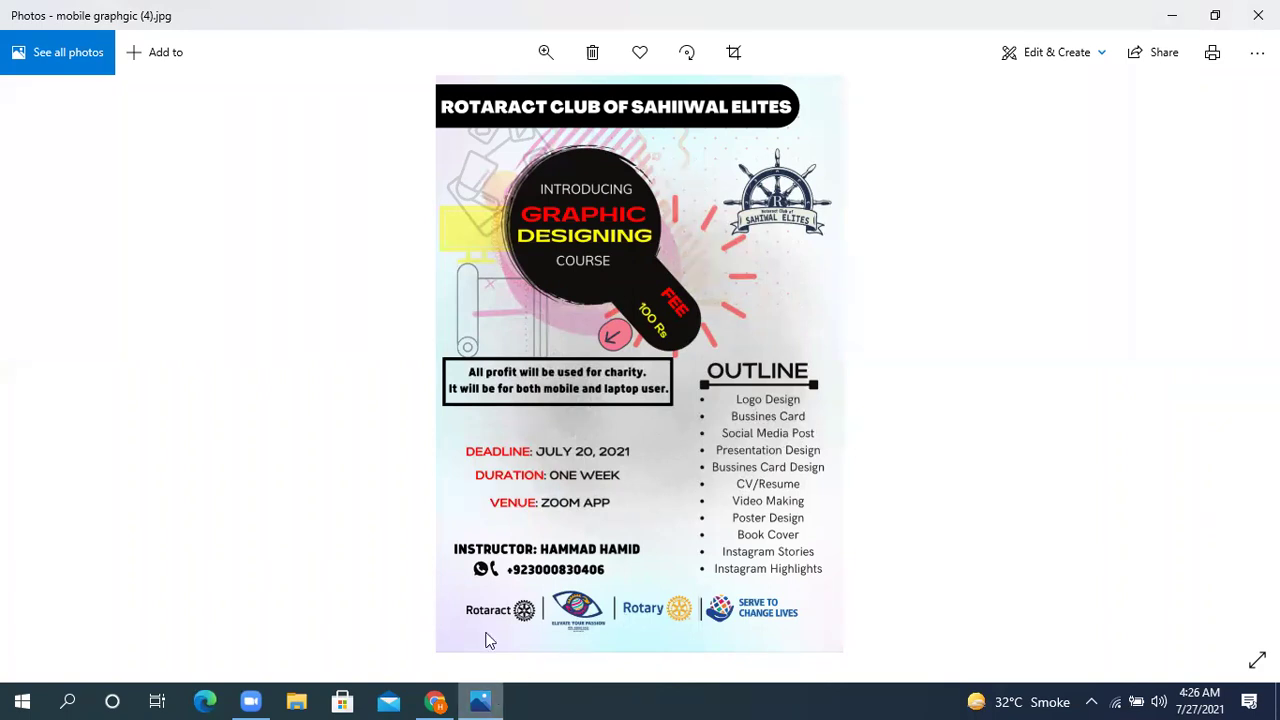
pyautogui.click(1172, 12)
pyautogui.click(40, 92)
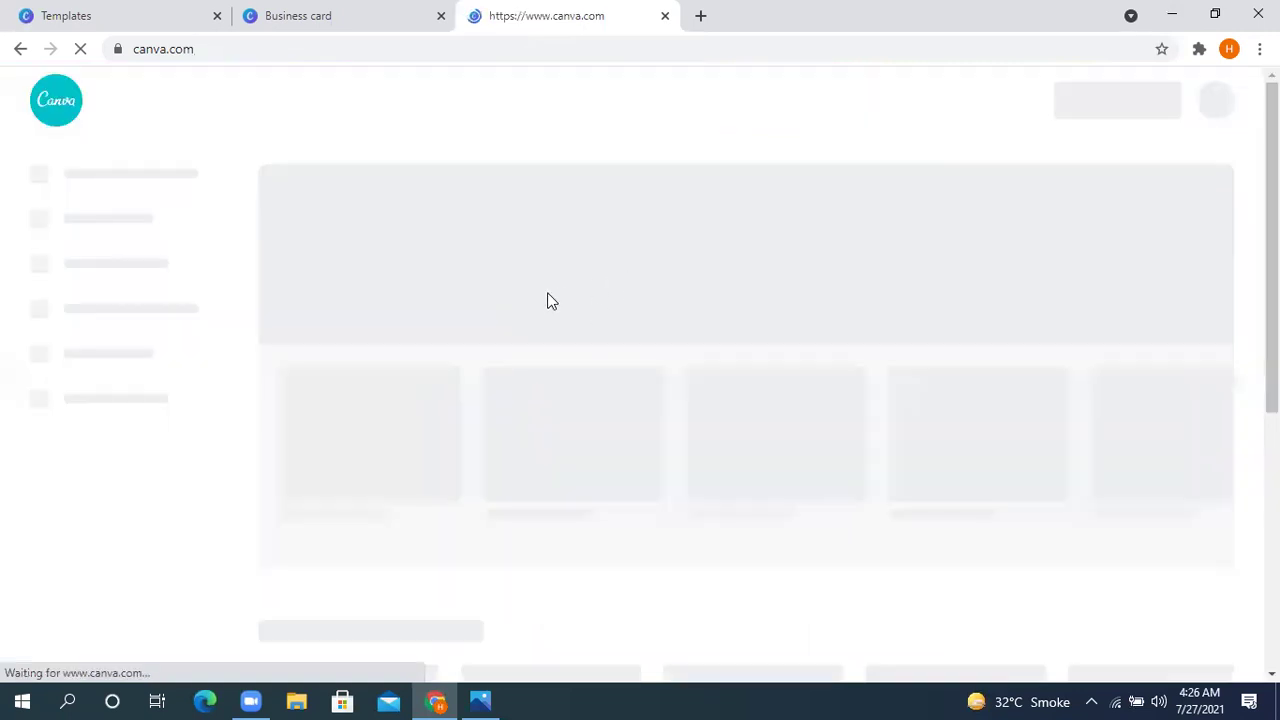
# Browse the Instagram Posts templates and open Purple Gradient Healthy Swap This For That instagram Post for customising
pyautogui.moveTo(194, 121)
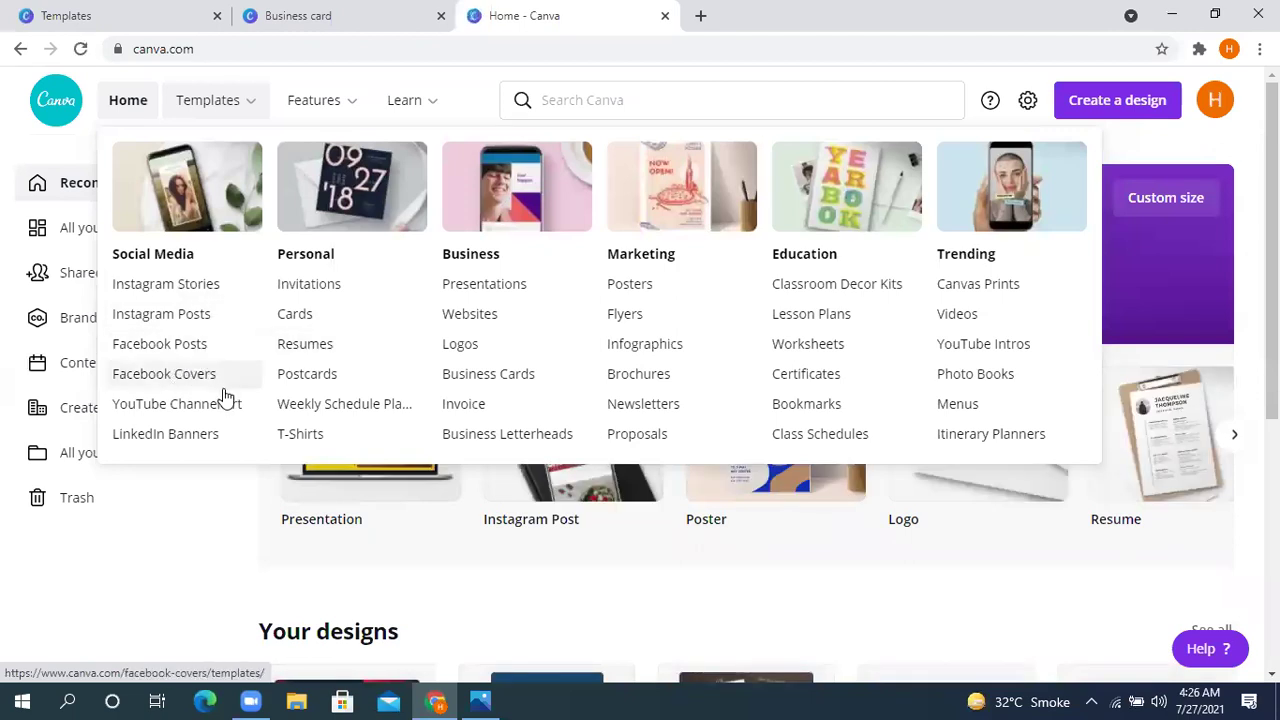
pyautogui.click(186, 318)
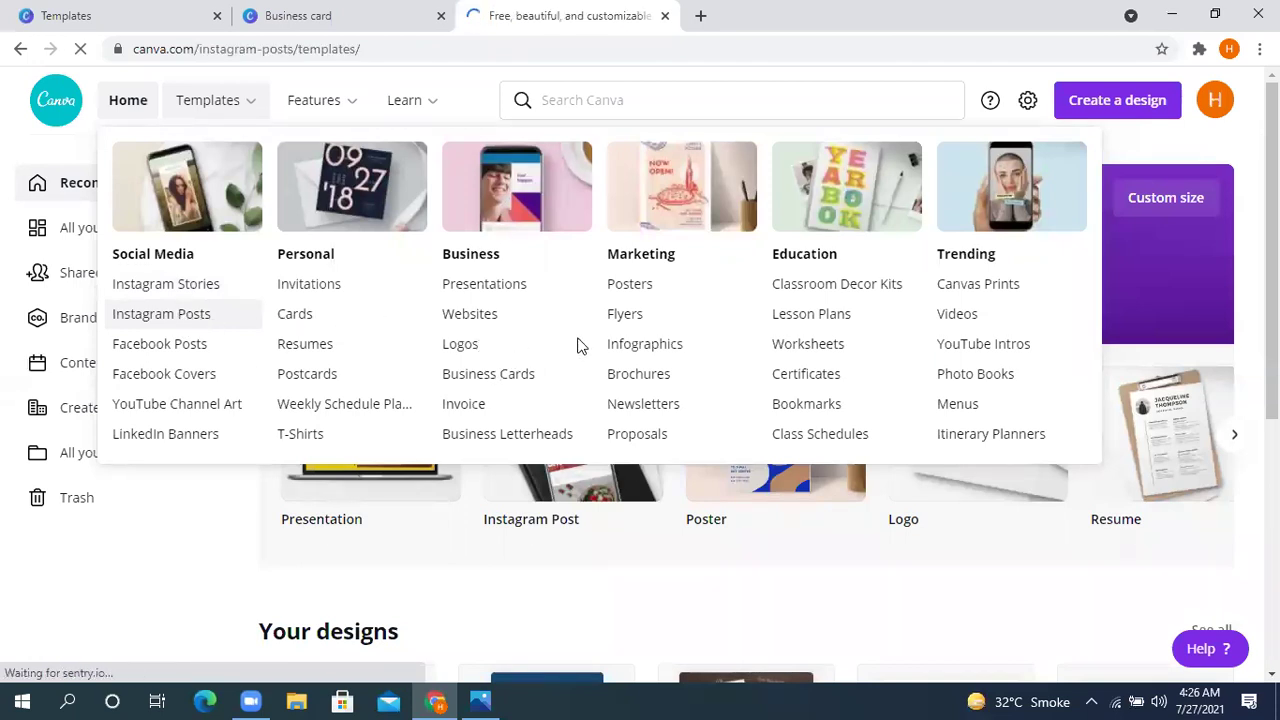
pyautogui.scroll(-4, 640, 370)
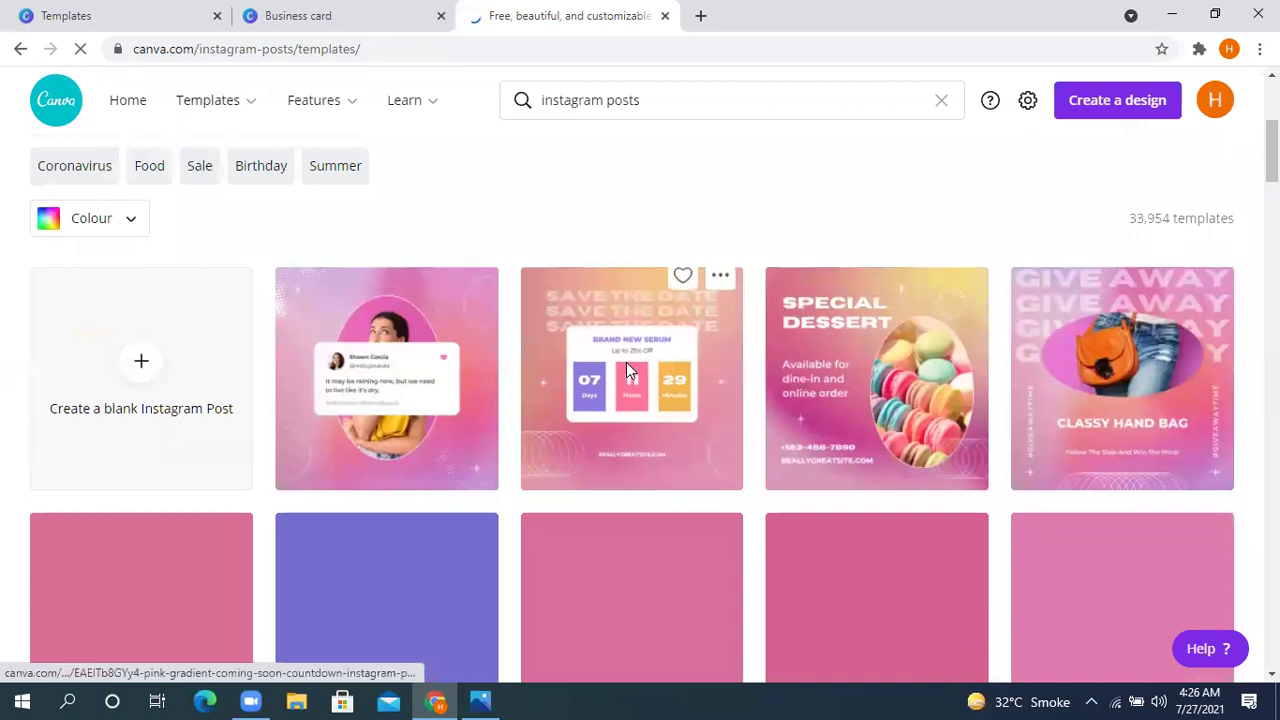
pyautogui.scroll(-1, 628, 368)
pyautogui.scroll(-4, 520, 400)
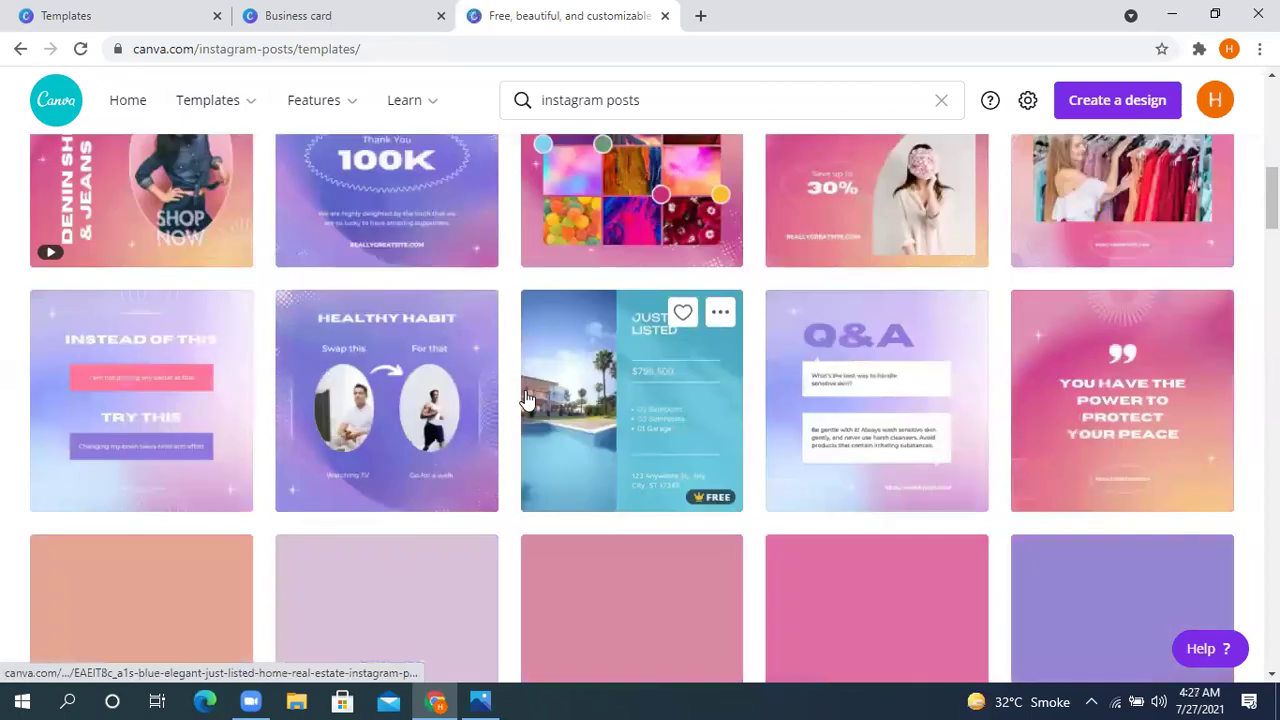
pyautogui.scroll(2, 540, 390)
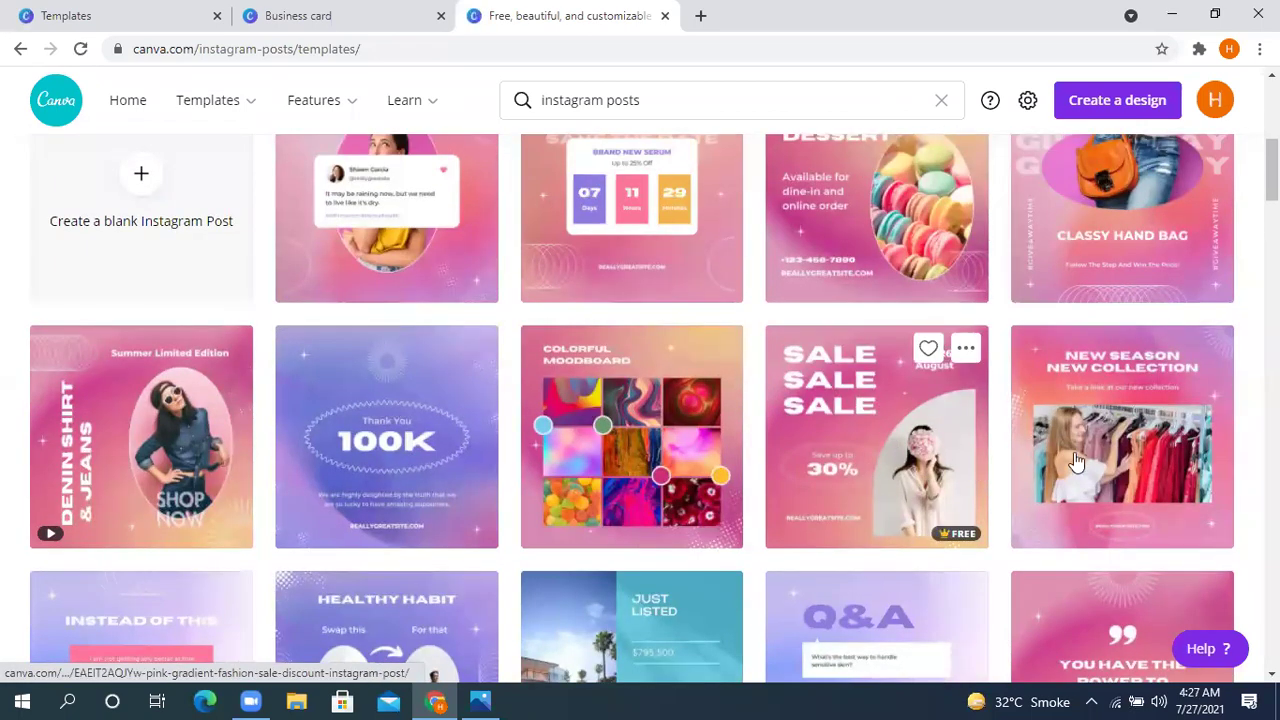
pyautogui.scroll(-4, 600, 420)
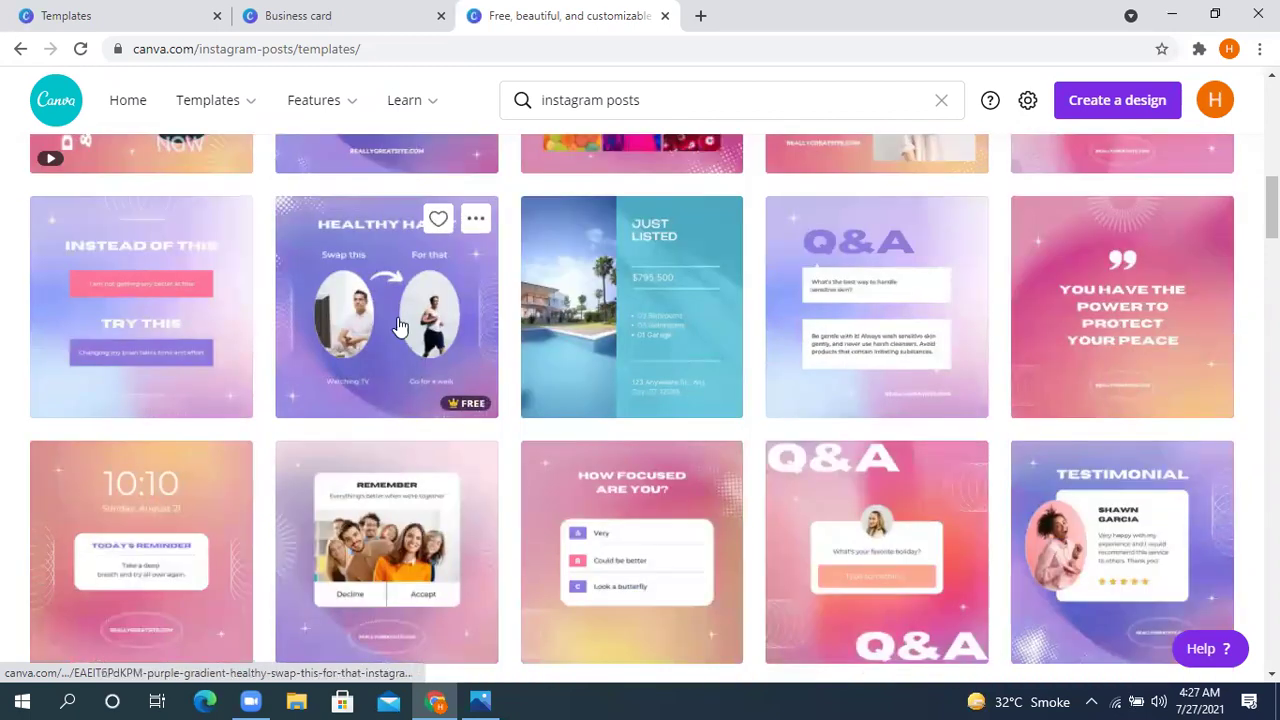
pyautogui.click(374, 322)
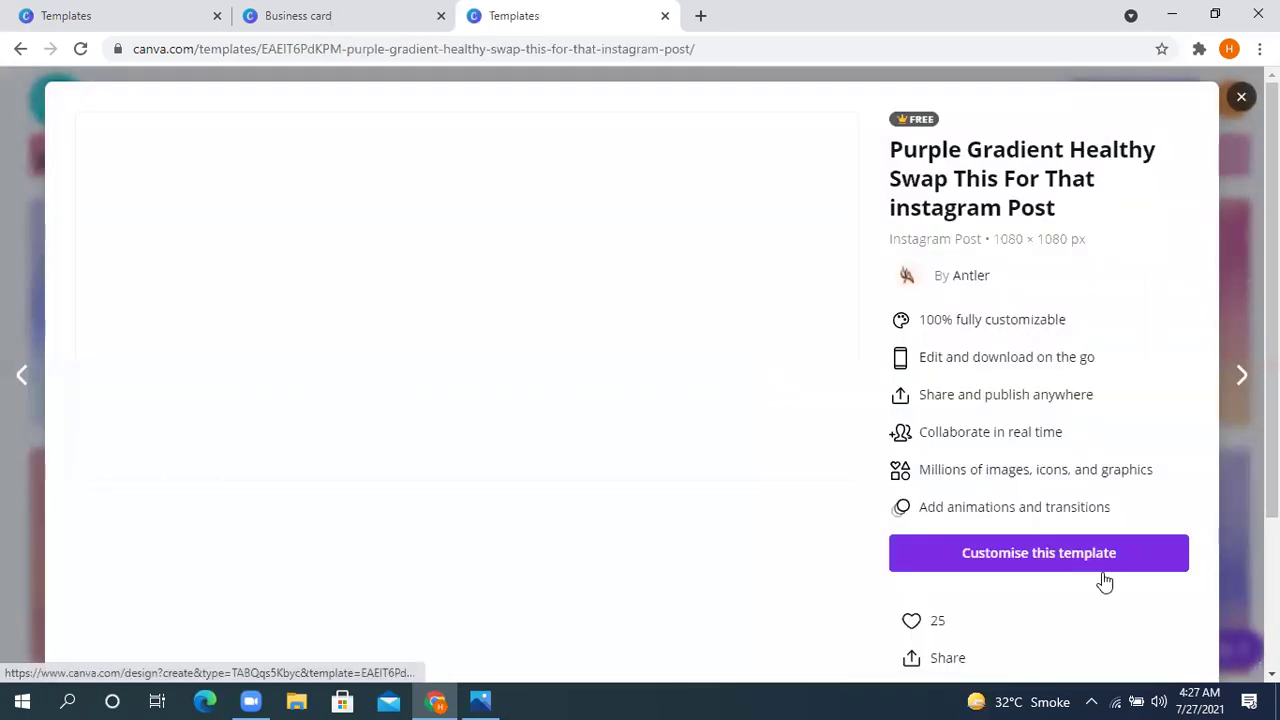
pyautogui.click(1057, 562)
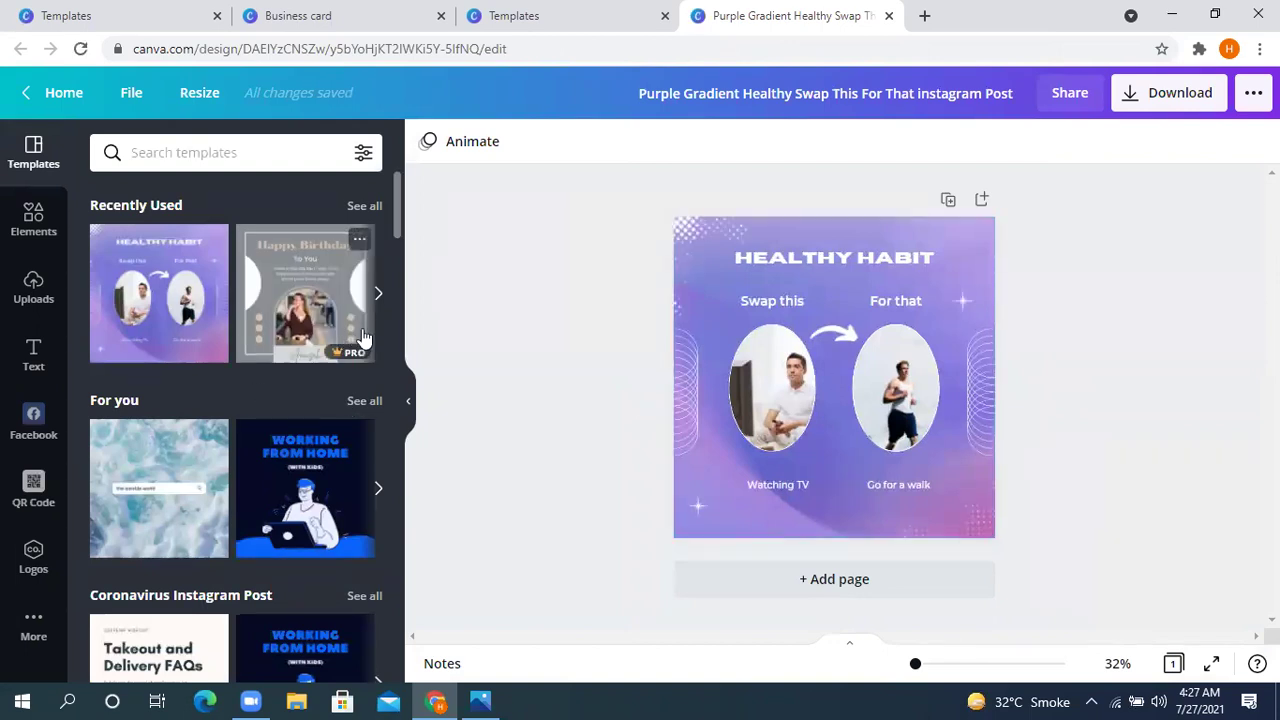
# Apply the recently used grey Happy Birthday template to the Instagram post and select its greeting paragraph briefly
pyautogui.click(318, 318)
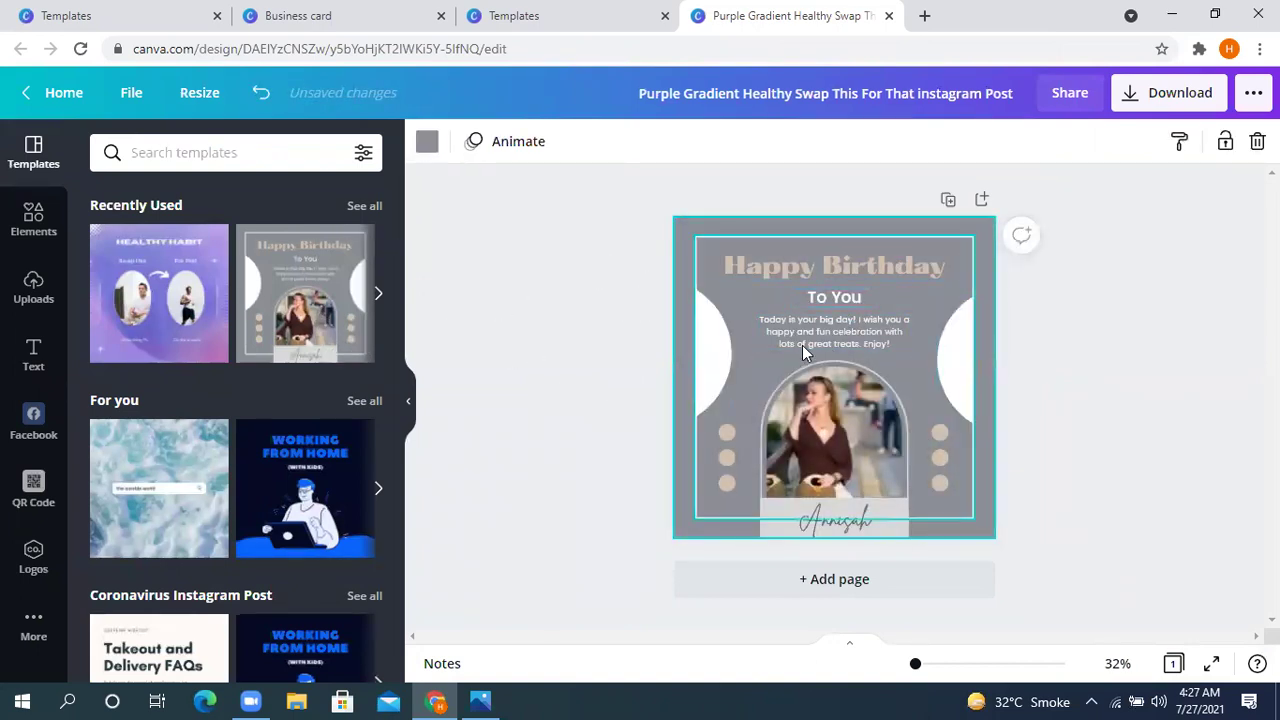
pyautogui.doubleClick(894, 332)
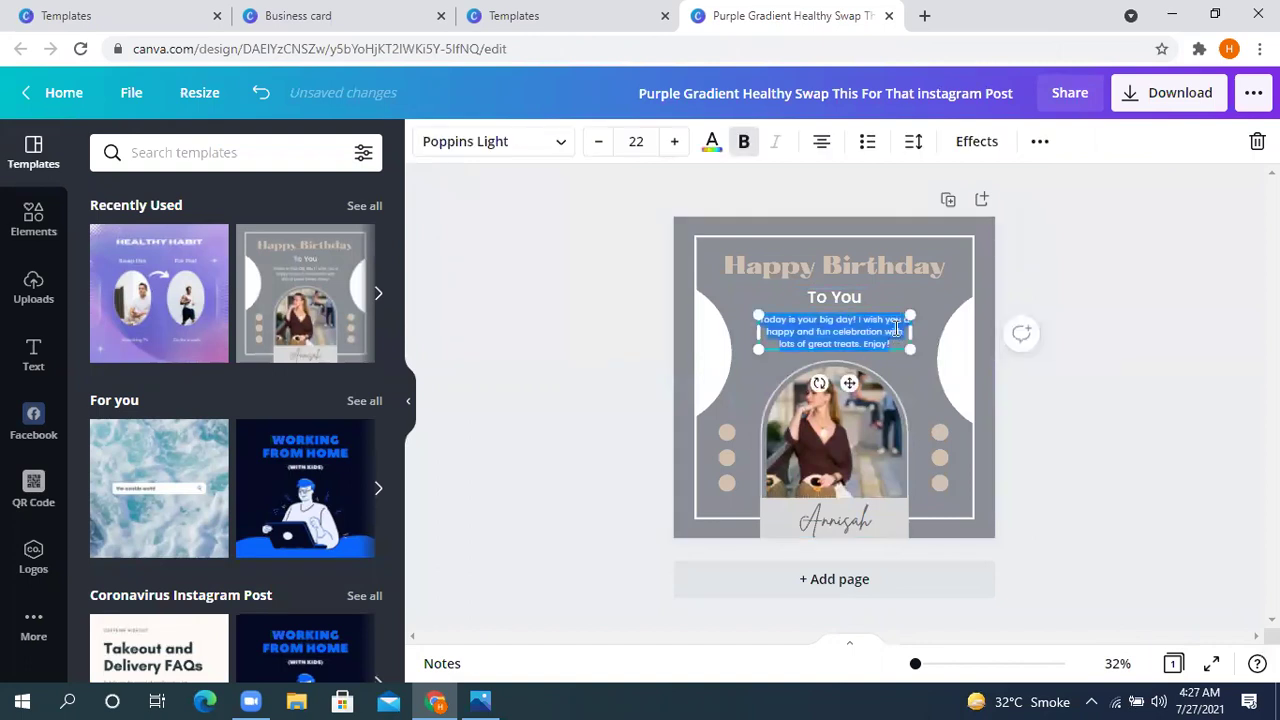
pyautogui.click(1205, 351)
# Replace the photo in the birthday post's arched frame with the uploaded portrait of the man in the white shawl
pyautogui.click(851, 441)
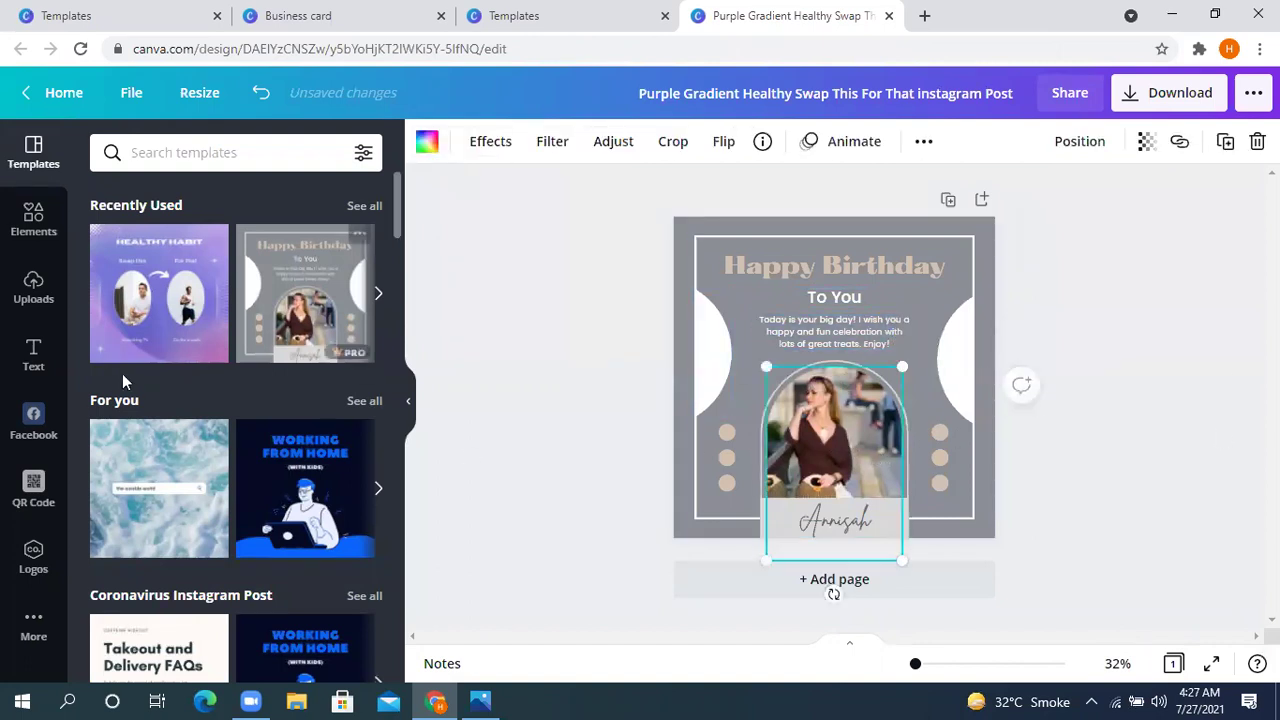
pyautogui.click(30, 298)
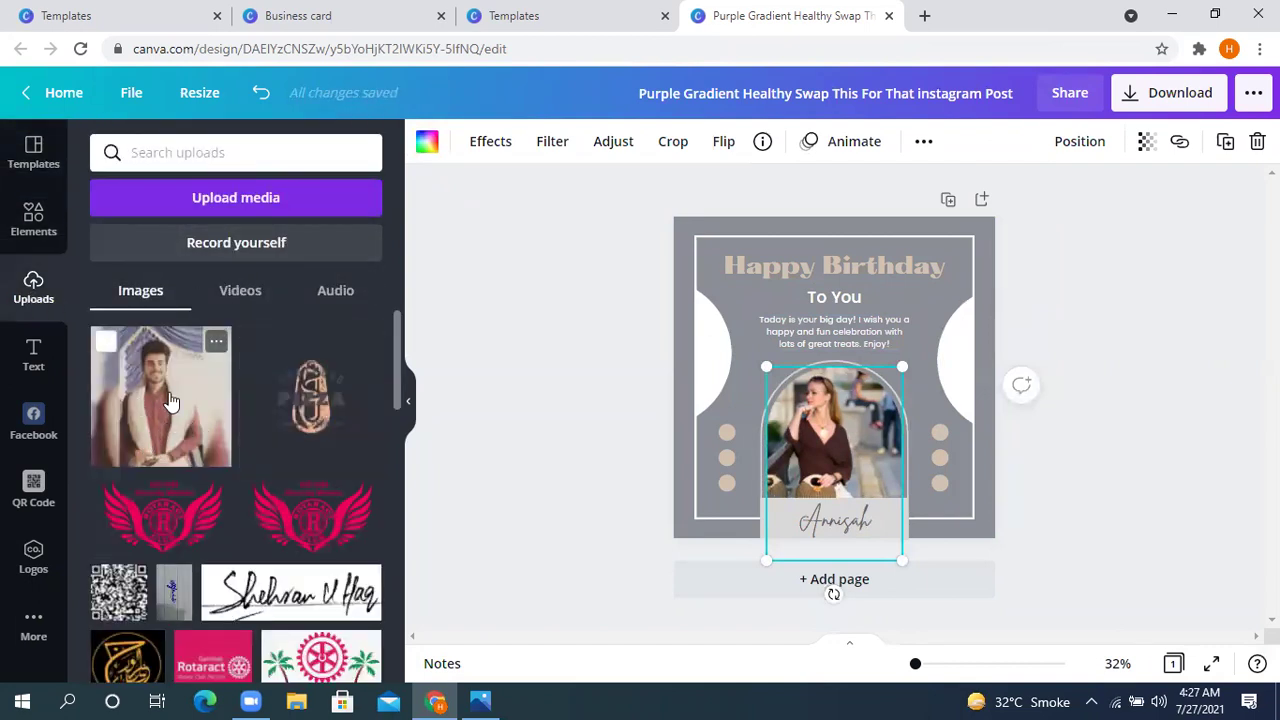
pyautogui.hotkey('ctrl', 'z')
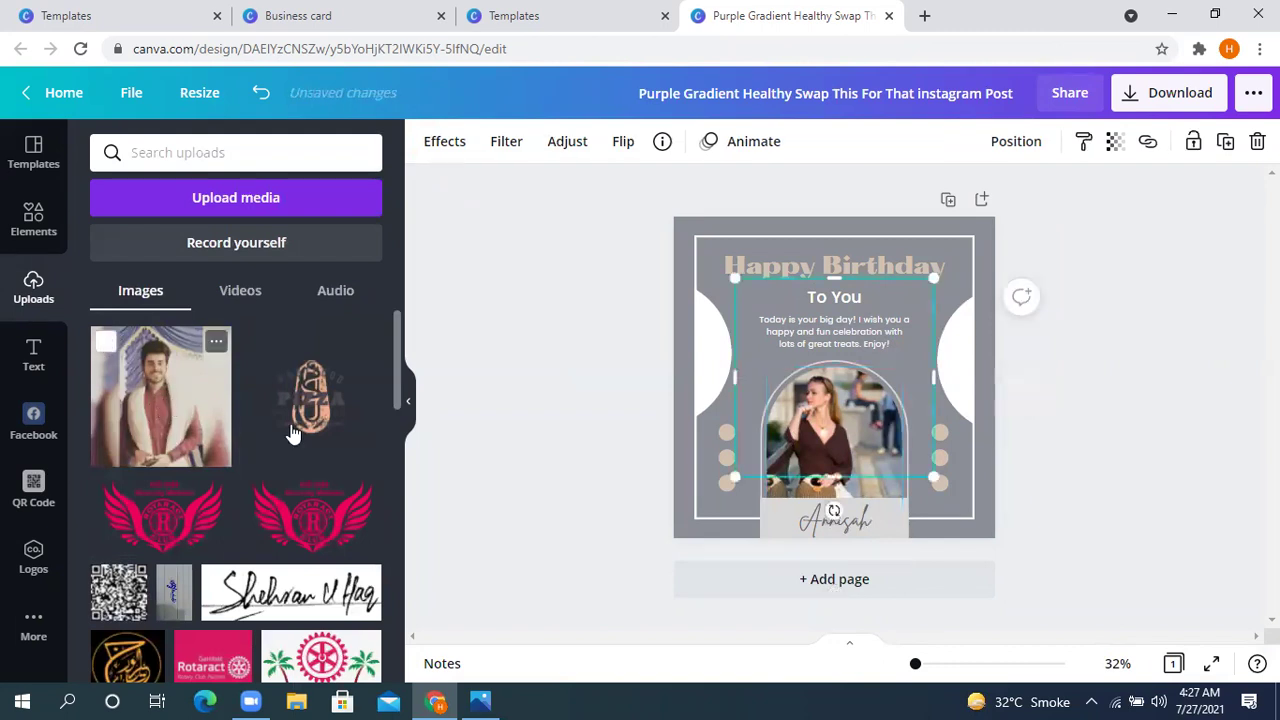
pyautogui.hotkey('ctrl', 'z')
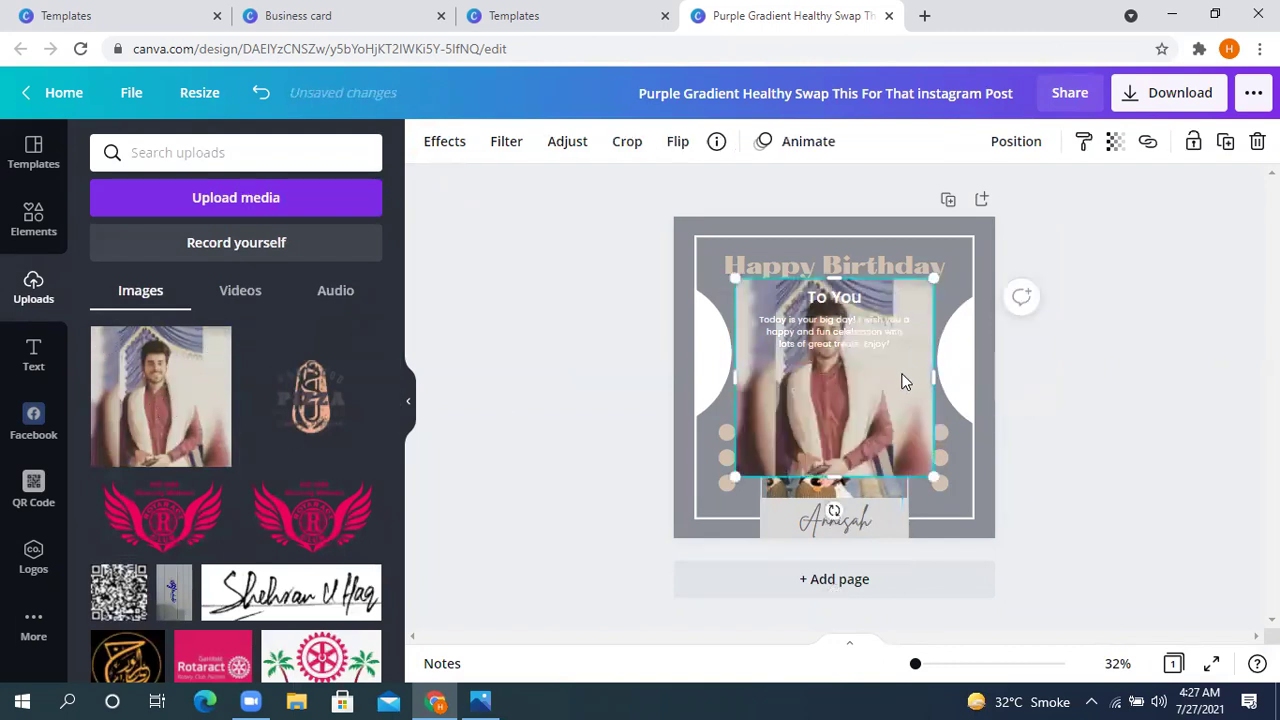
pyautogui.moveTo(893, 418); pyautogui.dragTo(869, 455)
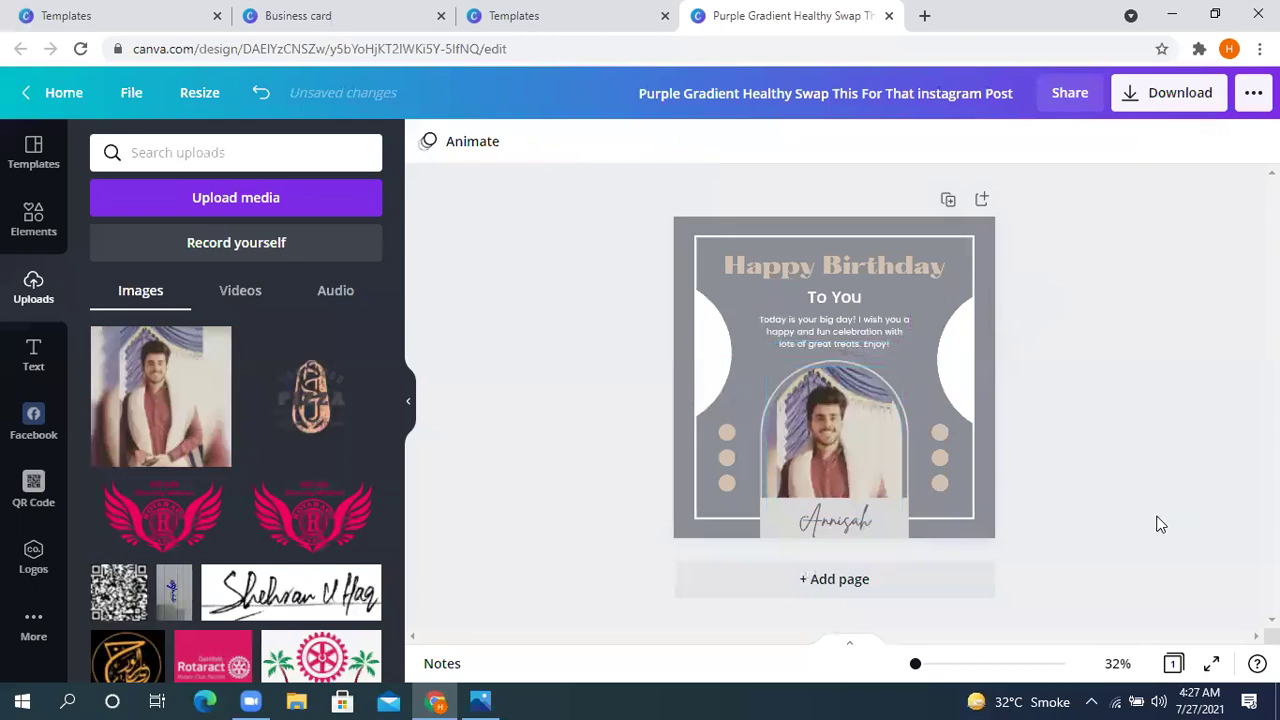
# Enlarge the portrait inside the birthday post's arched frame and reposition it so the face sits centrally
pyautogui.doubleClick(828, 422)
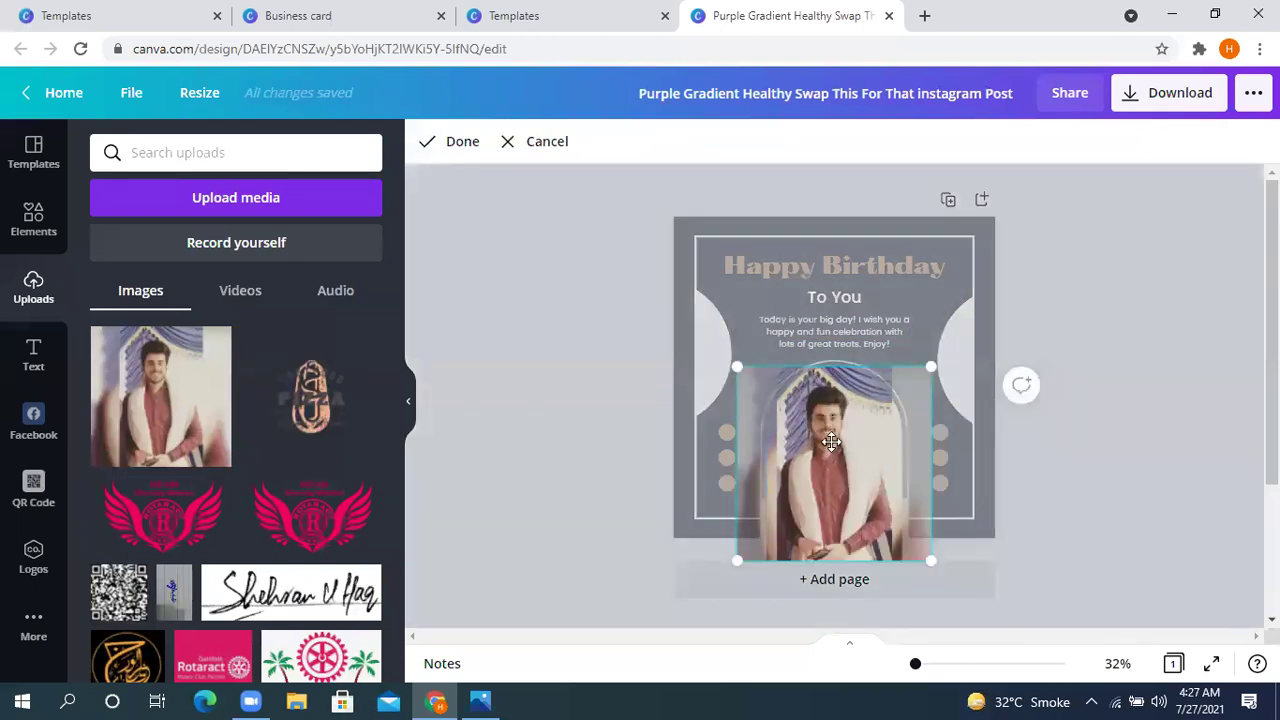
pyautogui.moveTo(927, 553); pyautogui.dragTo(955, 583)
pyautogui.moveTo(846, 492); pyautogui.dragTo(846, 526)
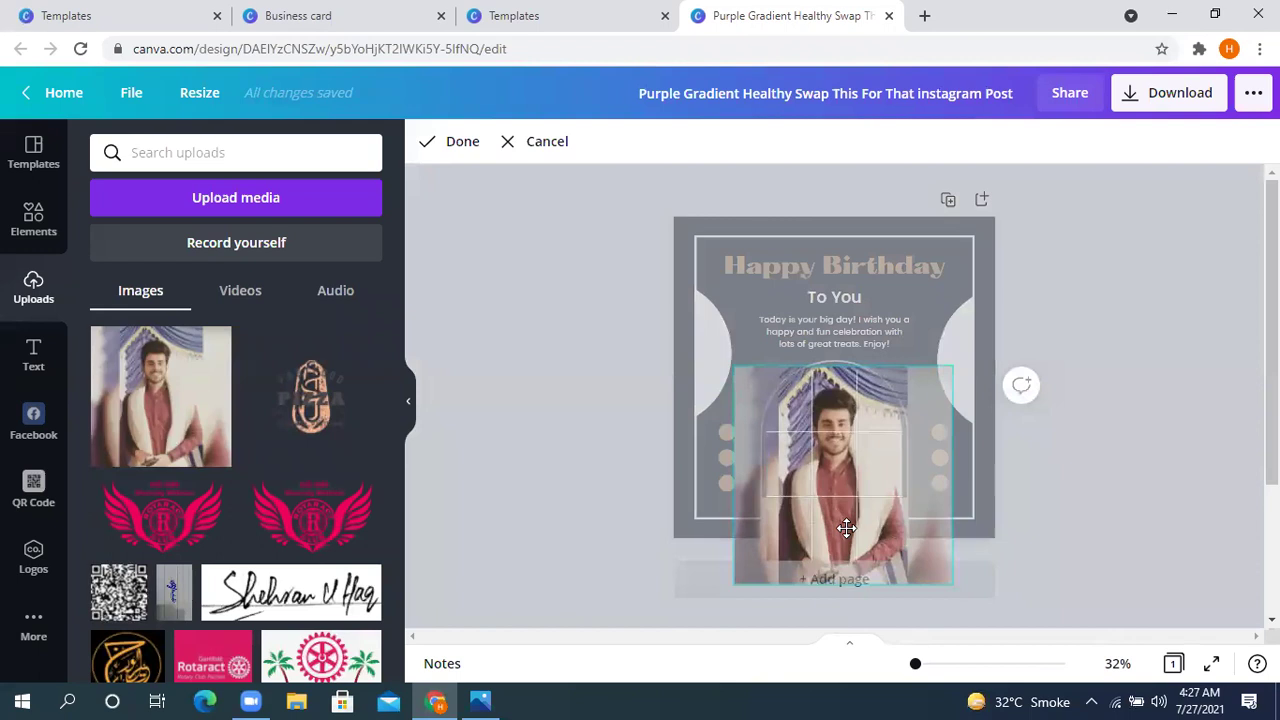
pyautogui.click(1126, 388)
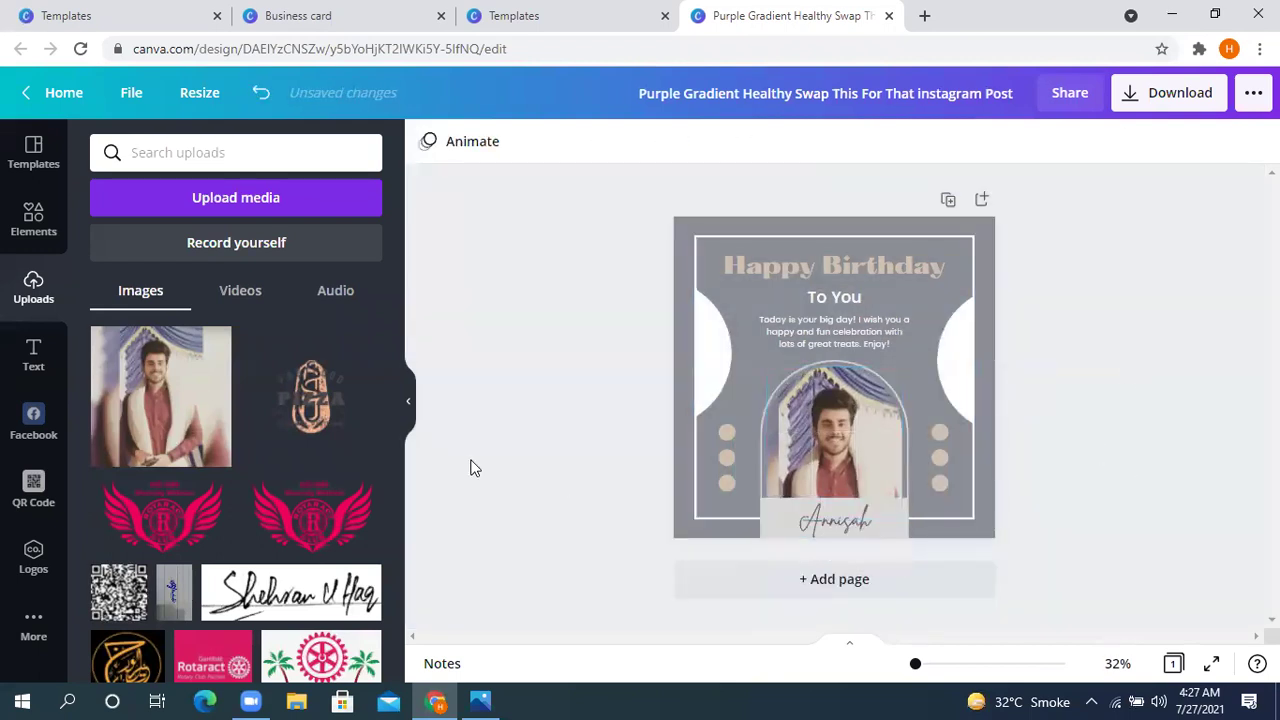
# Recolour the three-dot columns on both sides of the portrait in the birthday post to black
pyautogui.scroll(-6, 235, 430)
pyautogui.scroll(6, 240, 428)
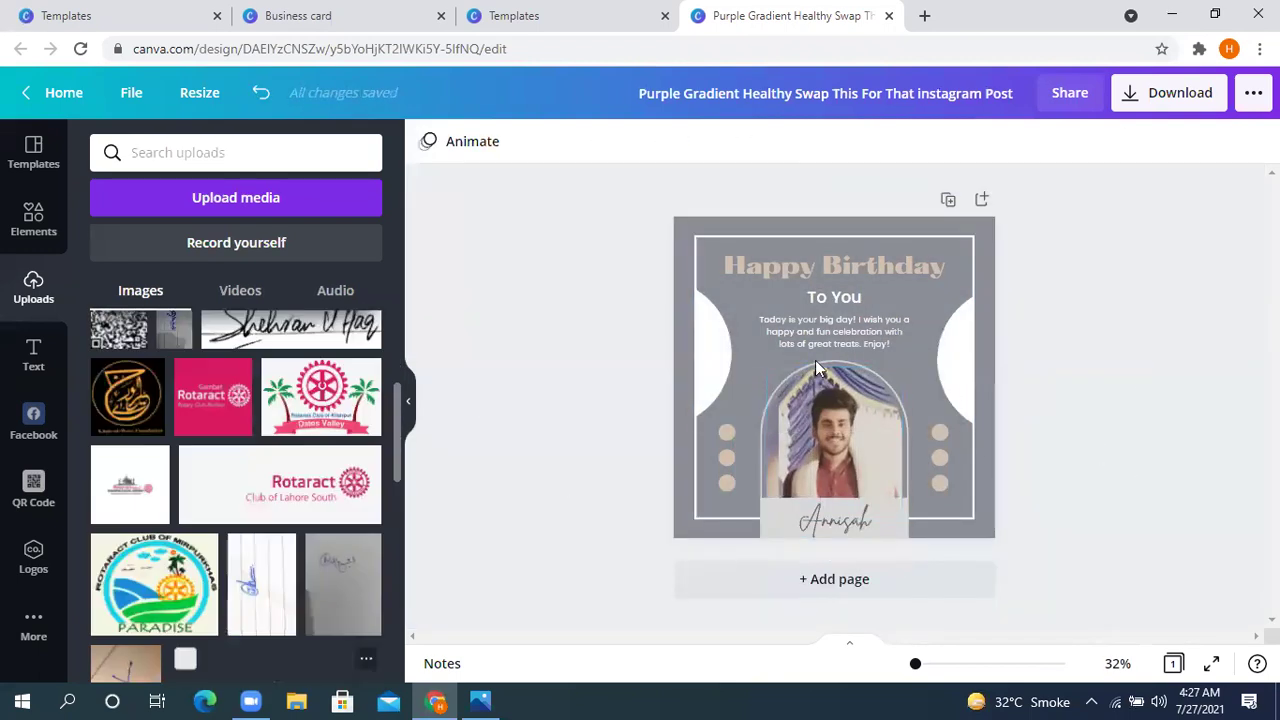
pyautogui.click(729, 469)
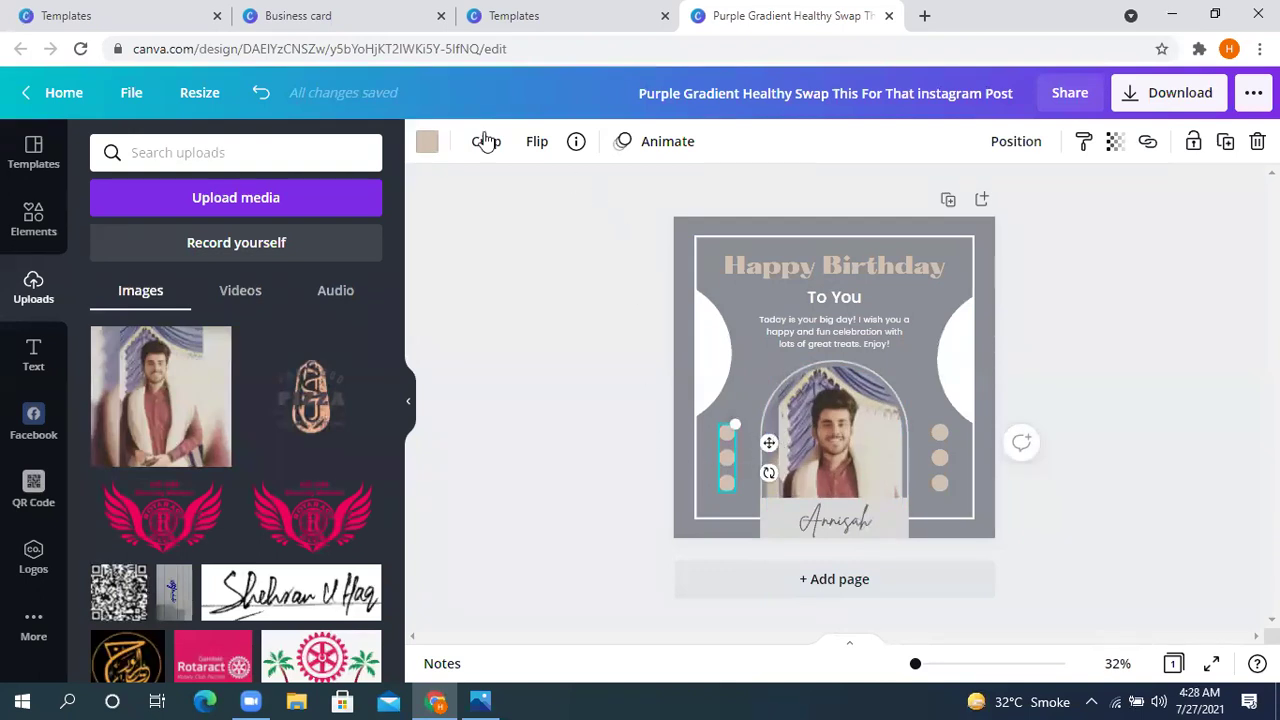
pyautogui.click(427, 141)
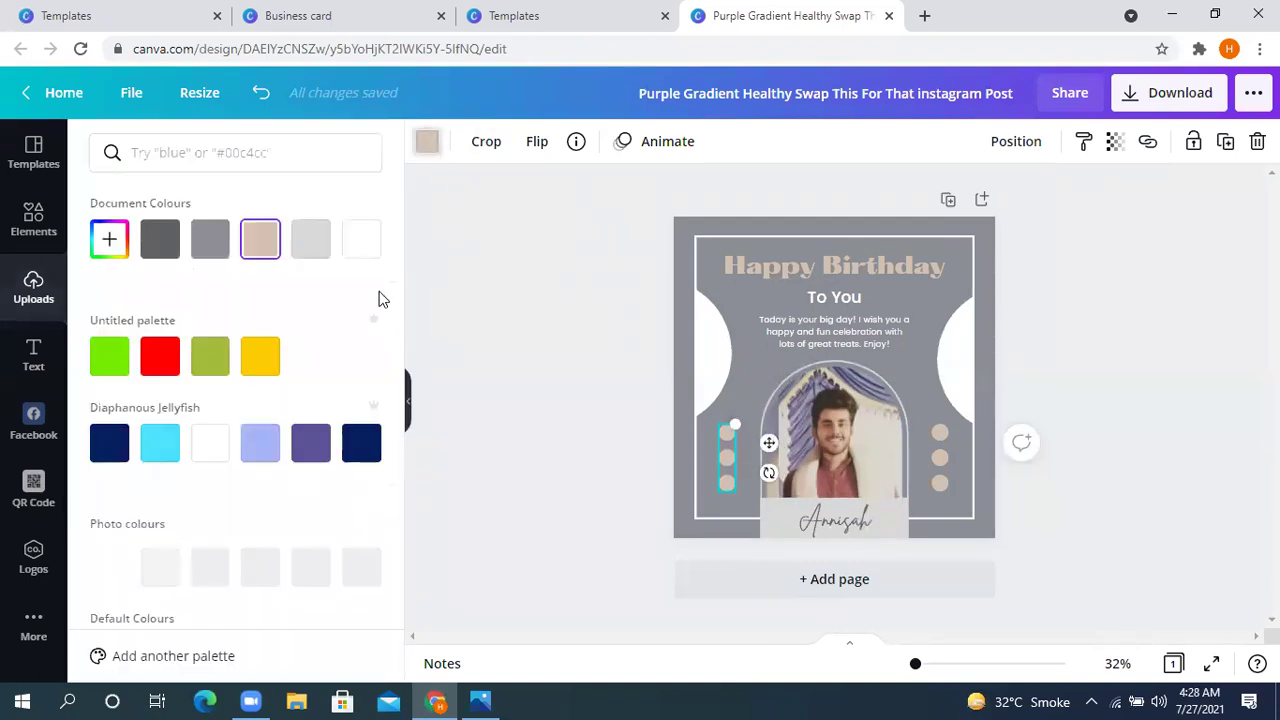
pyautogui.scroll(-2, 154, 501)
pyautogui.click(109, 467)
pyautogui.click(939, 457)
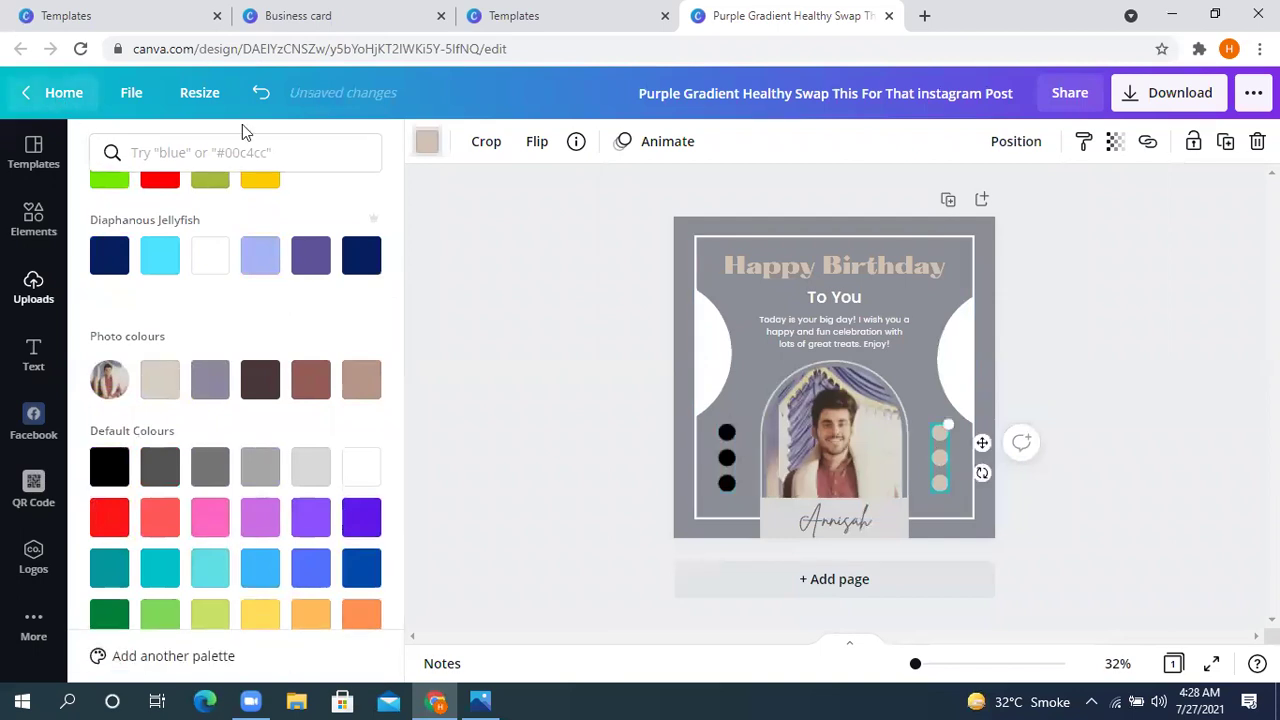
pyautogui.click(109, 467)
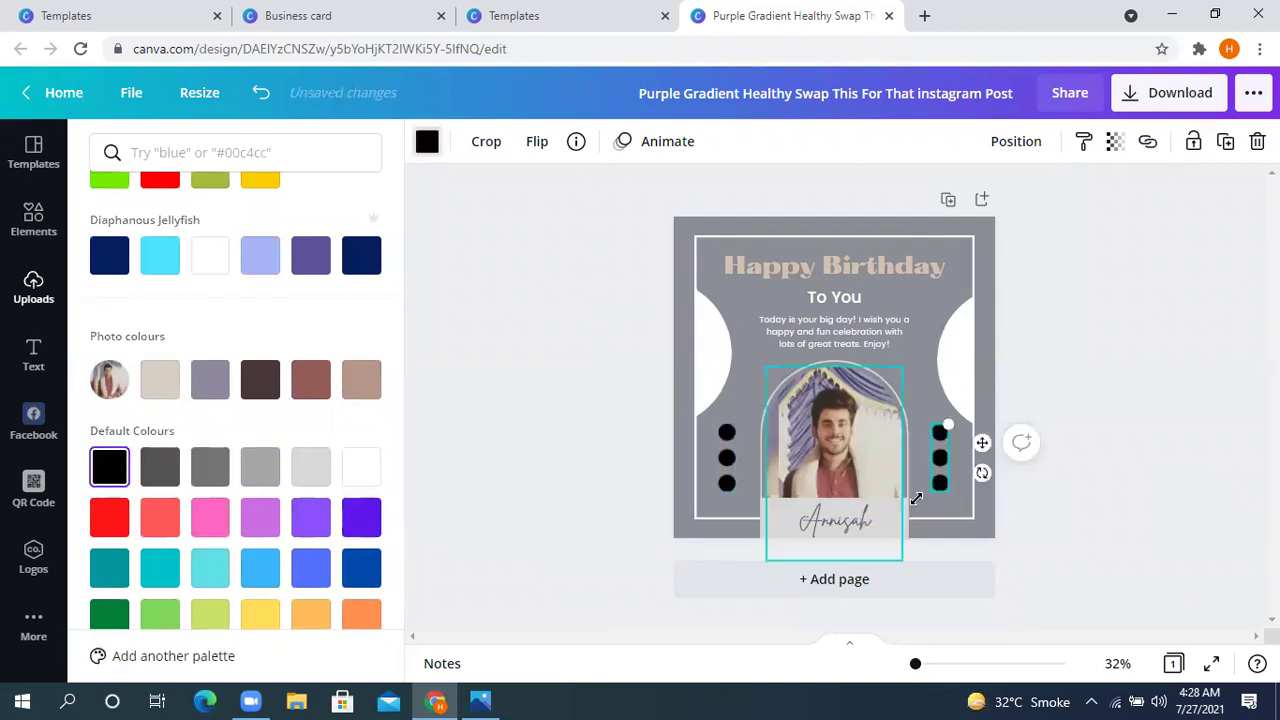
pyautogui.click(1121, 281)
pyautogui.click(1128, 289)
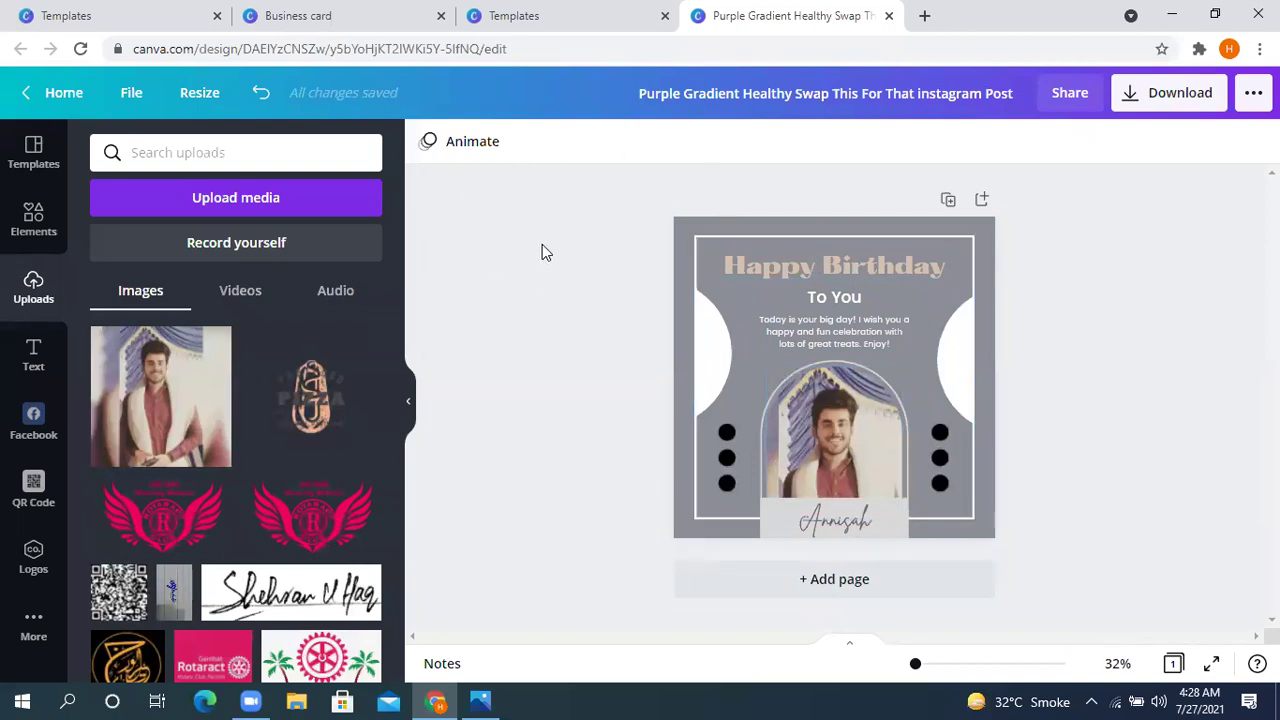
# Consult the course outline poster in Photos, return to Chrome and create a Resume design from Canva's Office category
pyautogui.click(480, 701)
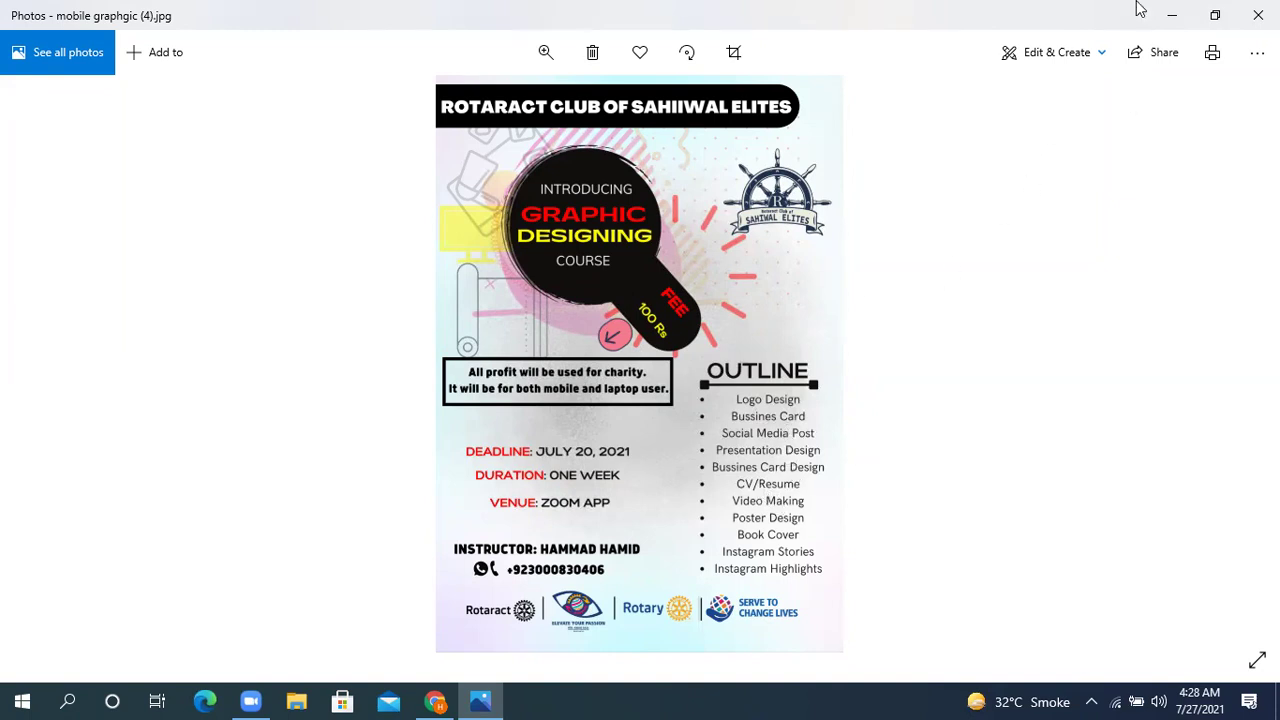
pyautogui.click(1172, 12)
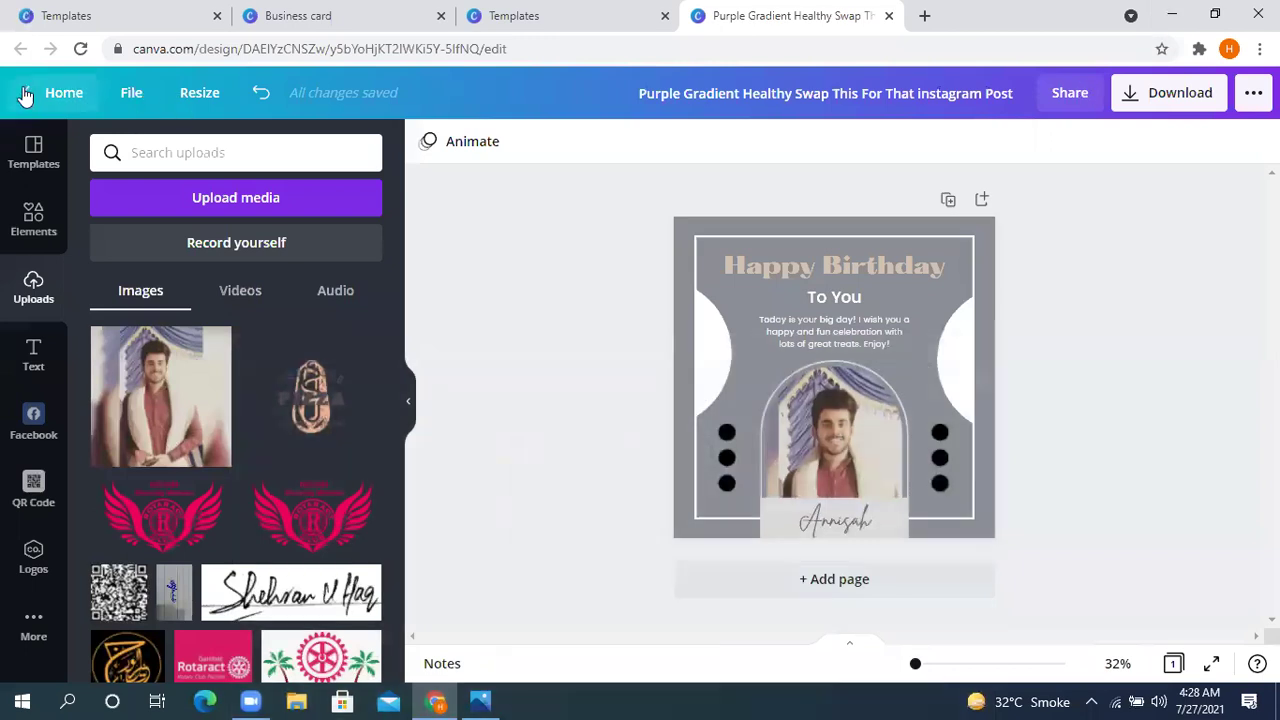
pyautogui.click(40, 93)
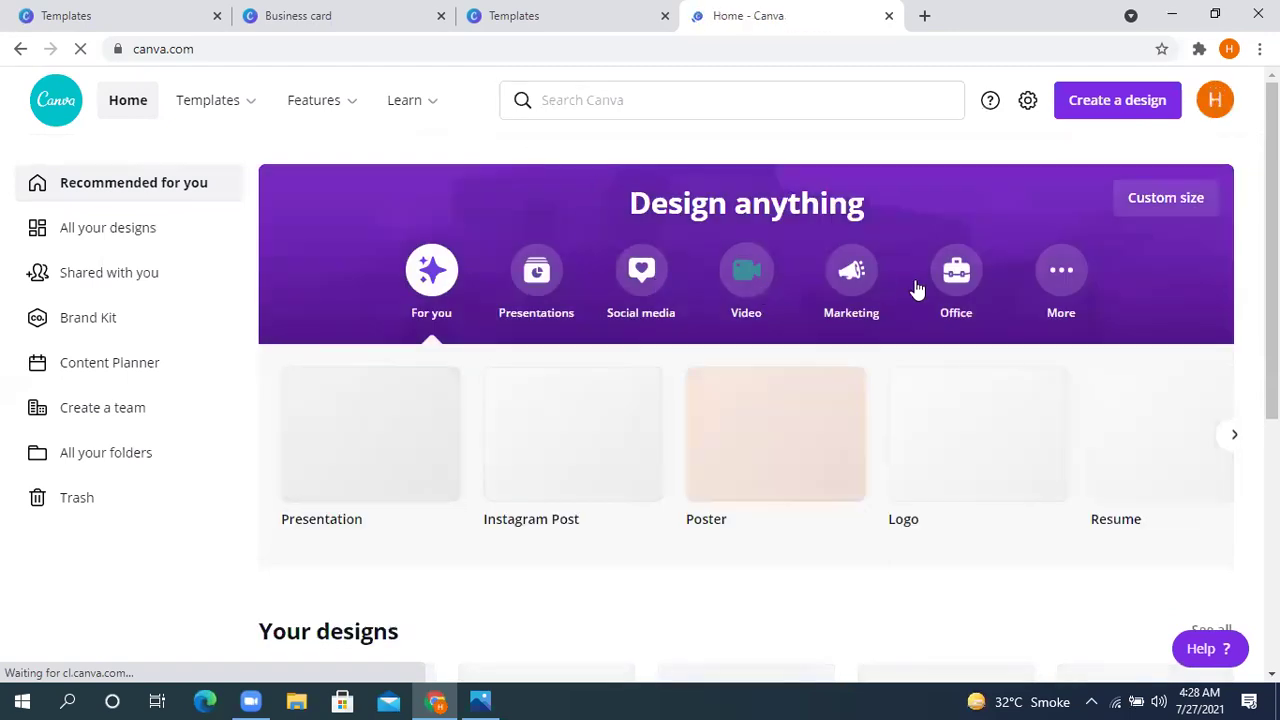
pyautogui.click(953, 293)
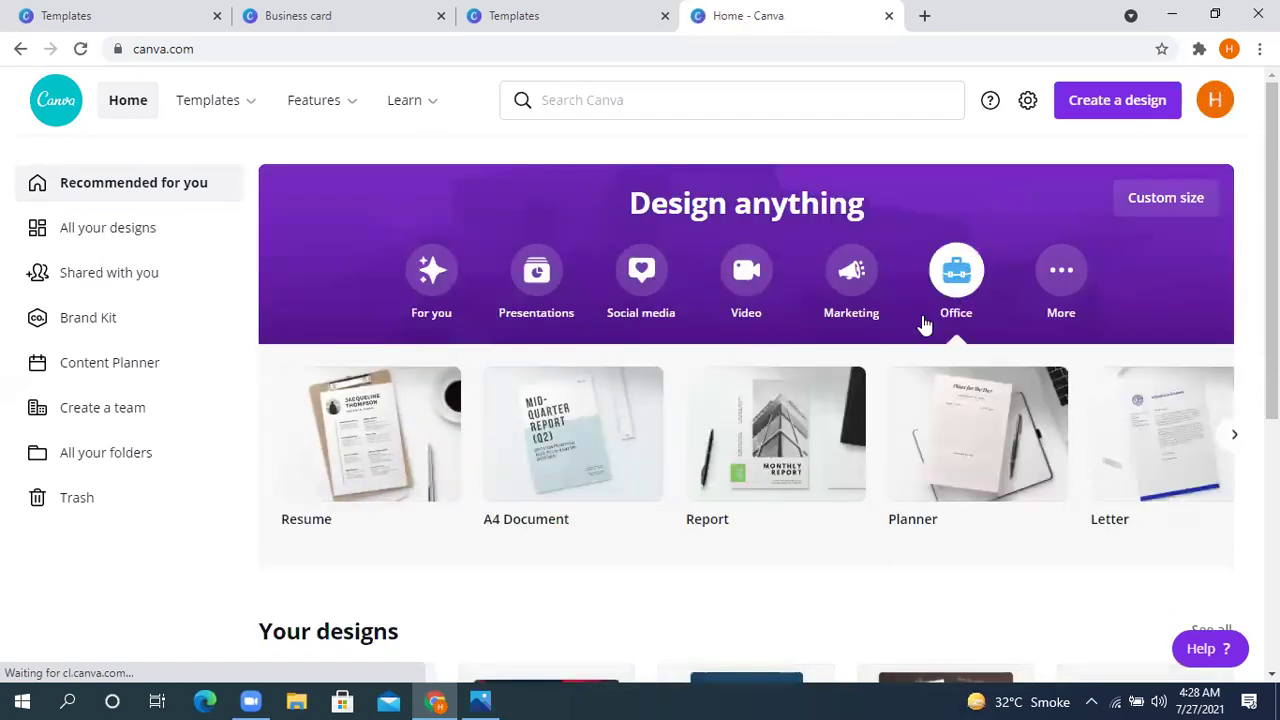
pyautogui.click(378, 450)
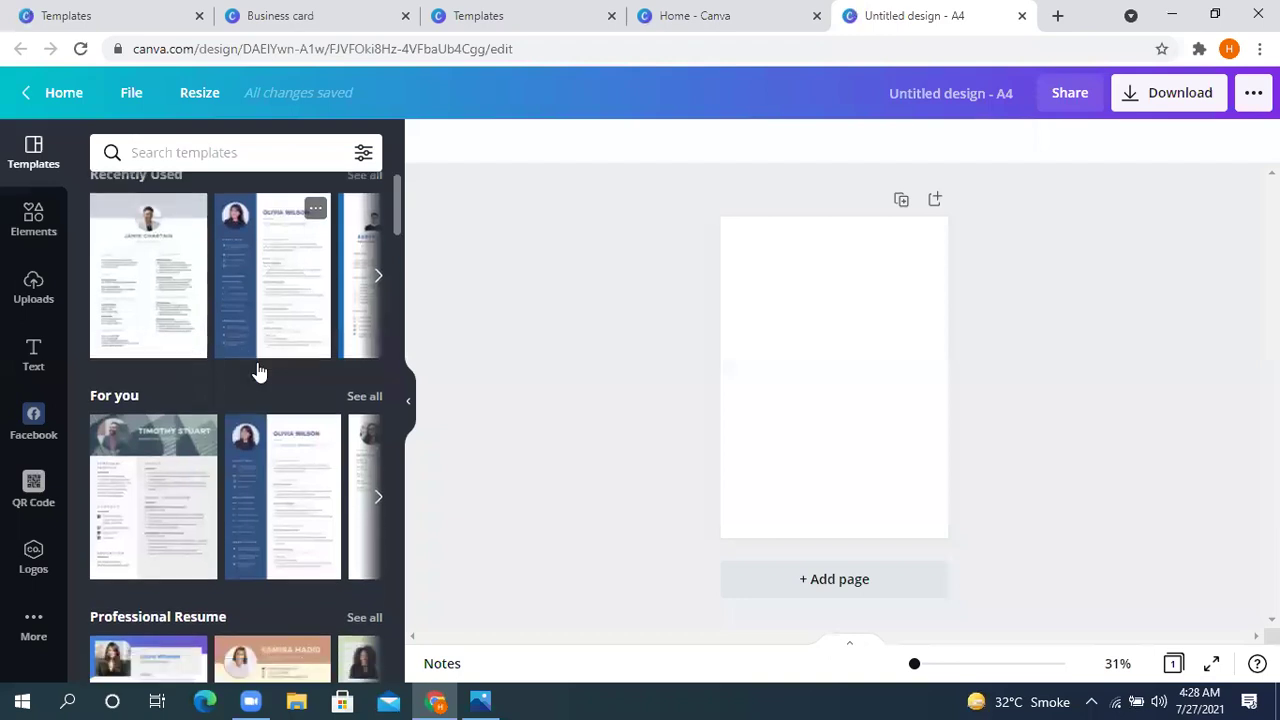
# Browse the resume templates by category and review the colour and language filter options without choosing any
pyautogui.scroll(-5, 257, 371)
pyautogui.scroll(-15, 237, 344)
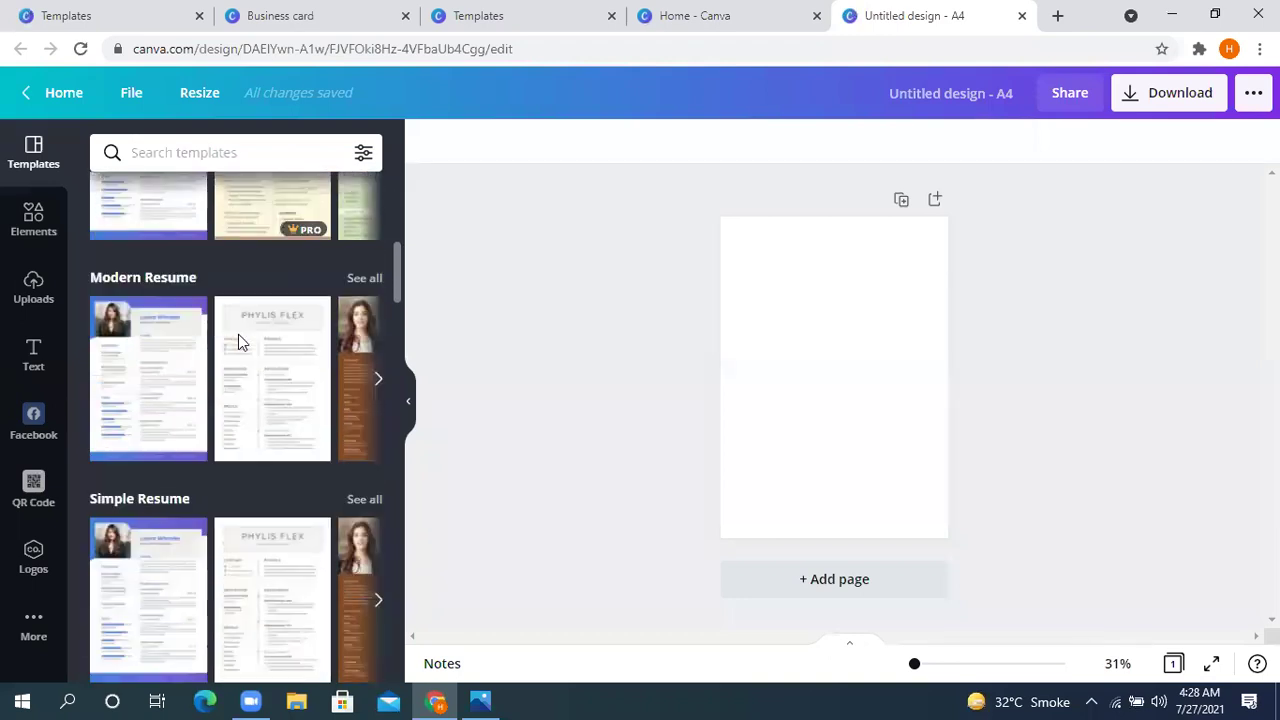
pyautogui.scroll(-10, 239, 341)
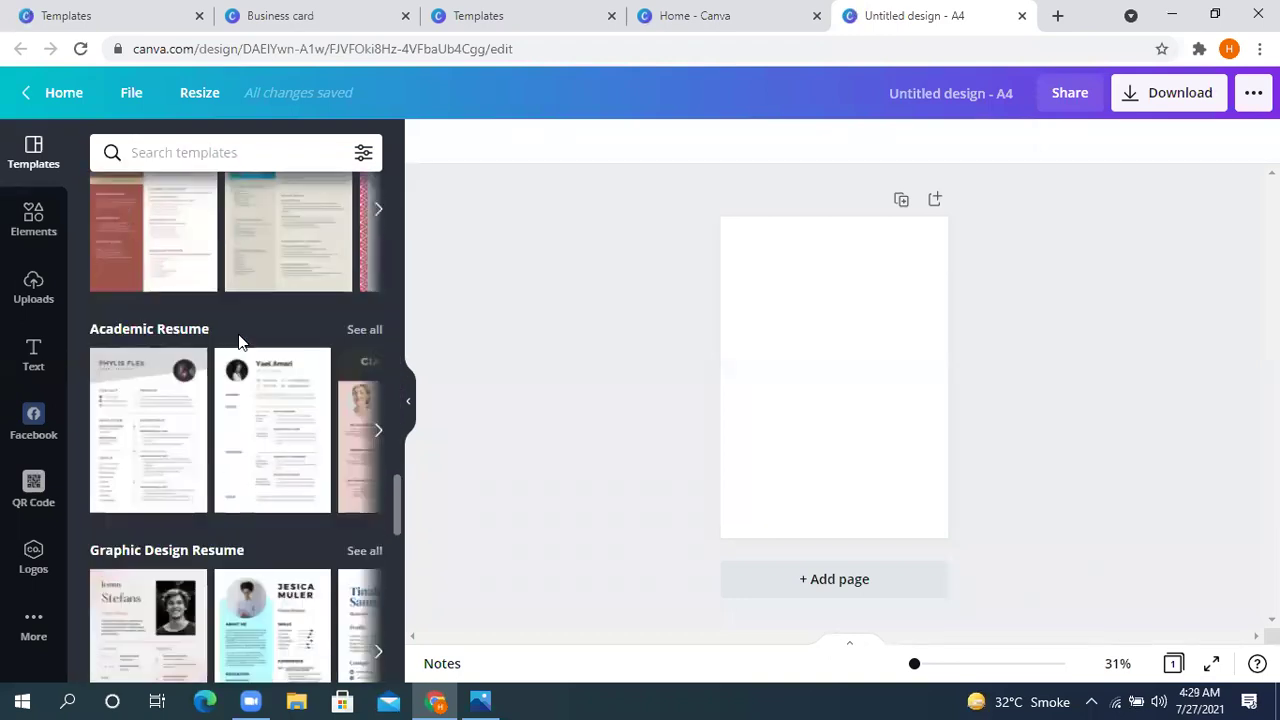
pyautogui.scroll(-10, 240, 345)
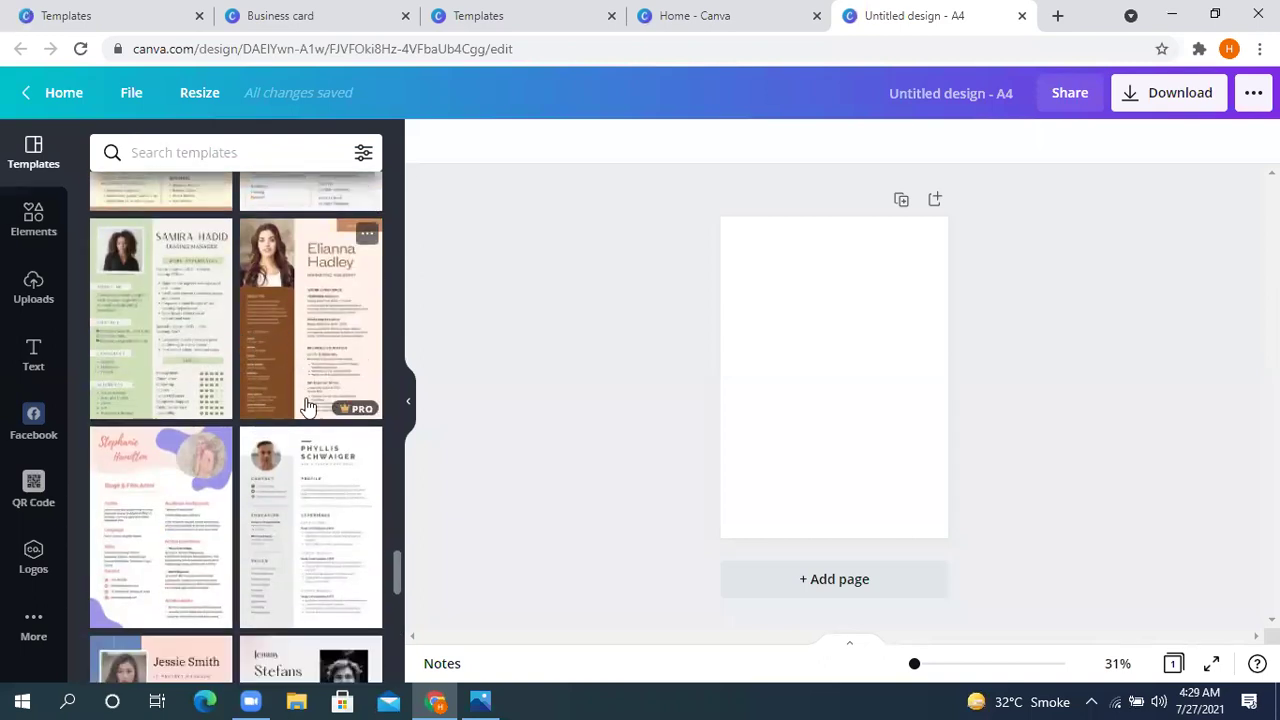
pyautogui.scroll(-1, 180, 448)
pyautogui.scroll(-2, 180, 448)
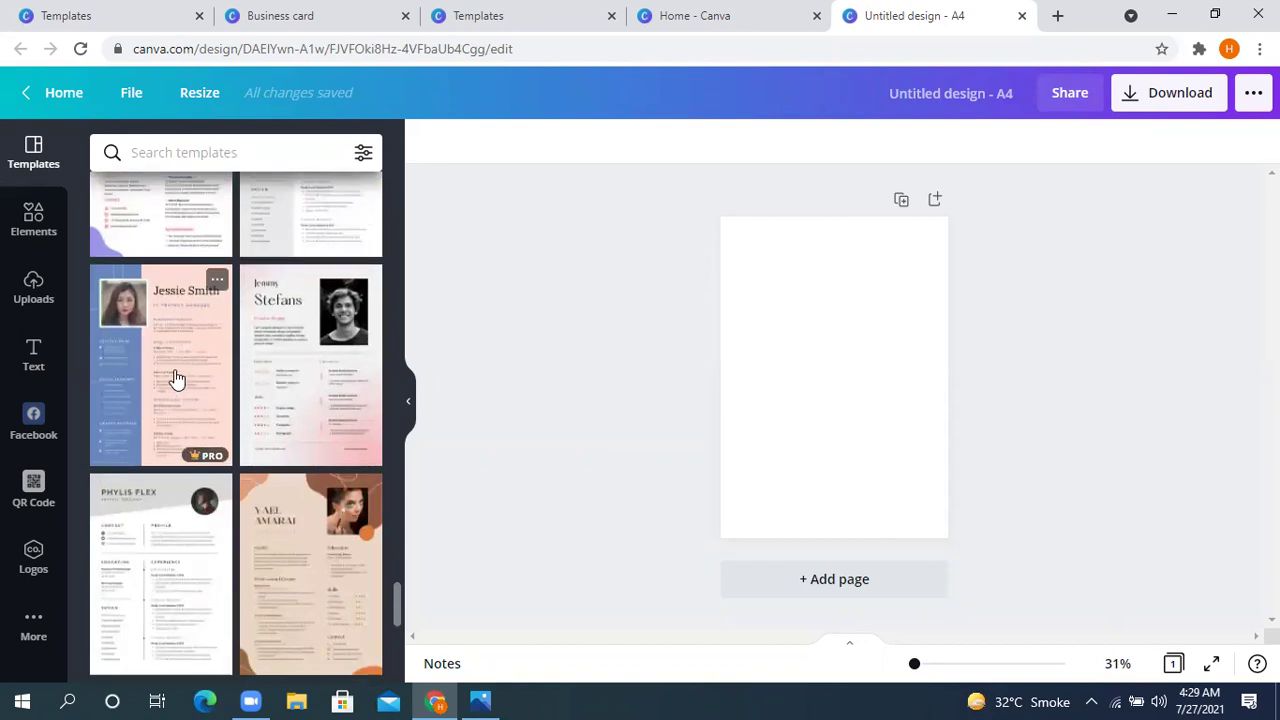
pyautogui.scroll(2, 200, 300)
pyautogui.click(363, 153)
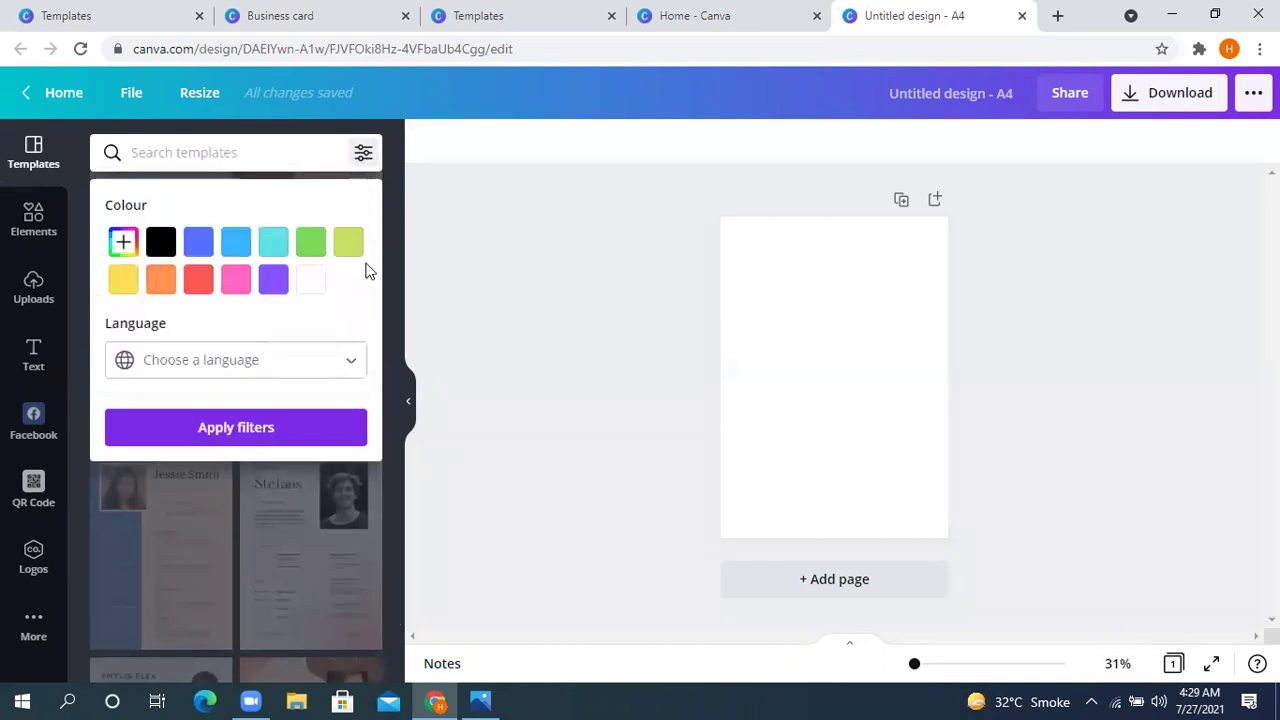
pyautogui.click(306, 428)
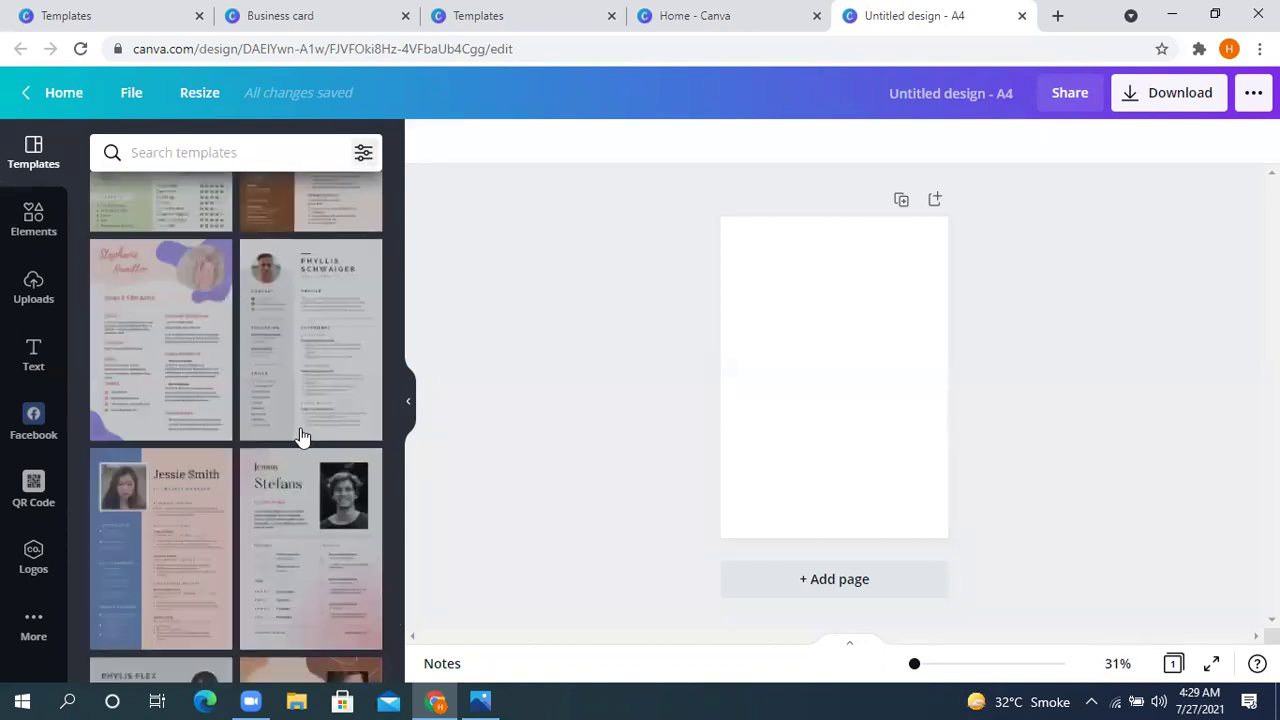
pyautogui.scroll(-3, 363, 286)
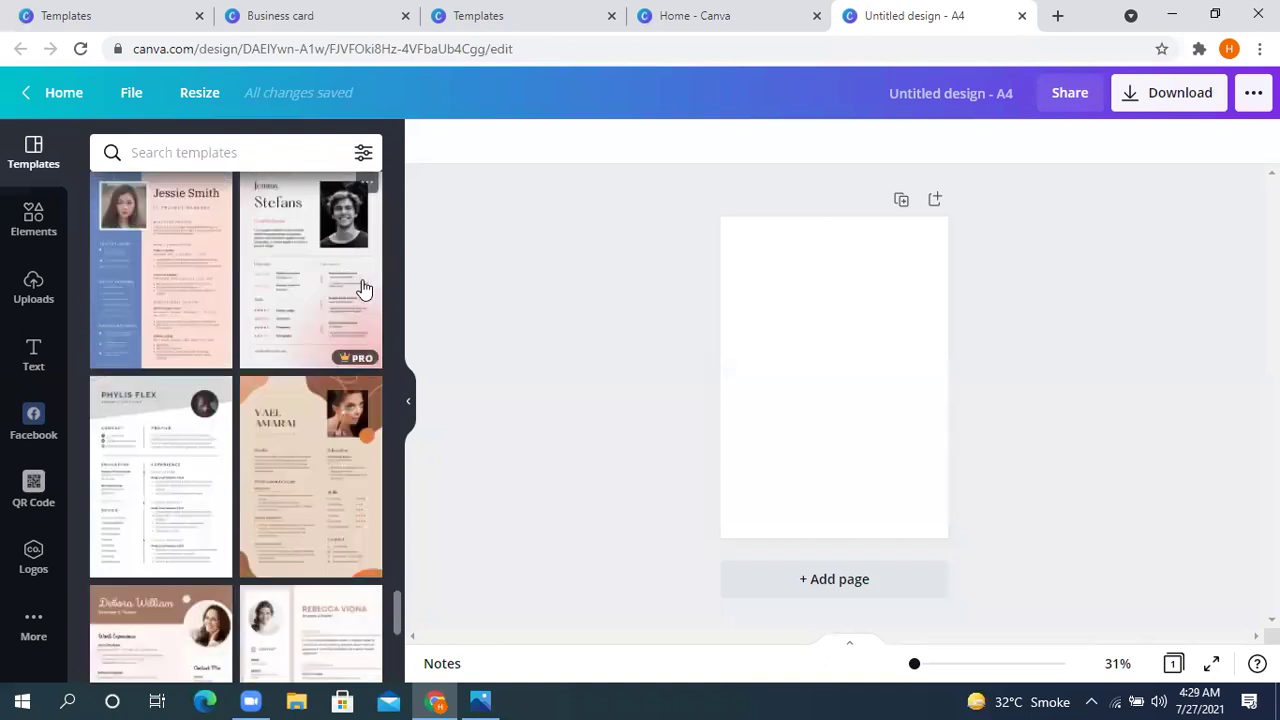
pyautogui.scroll(-2, 166, 349)
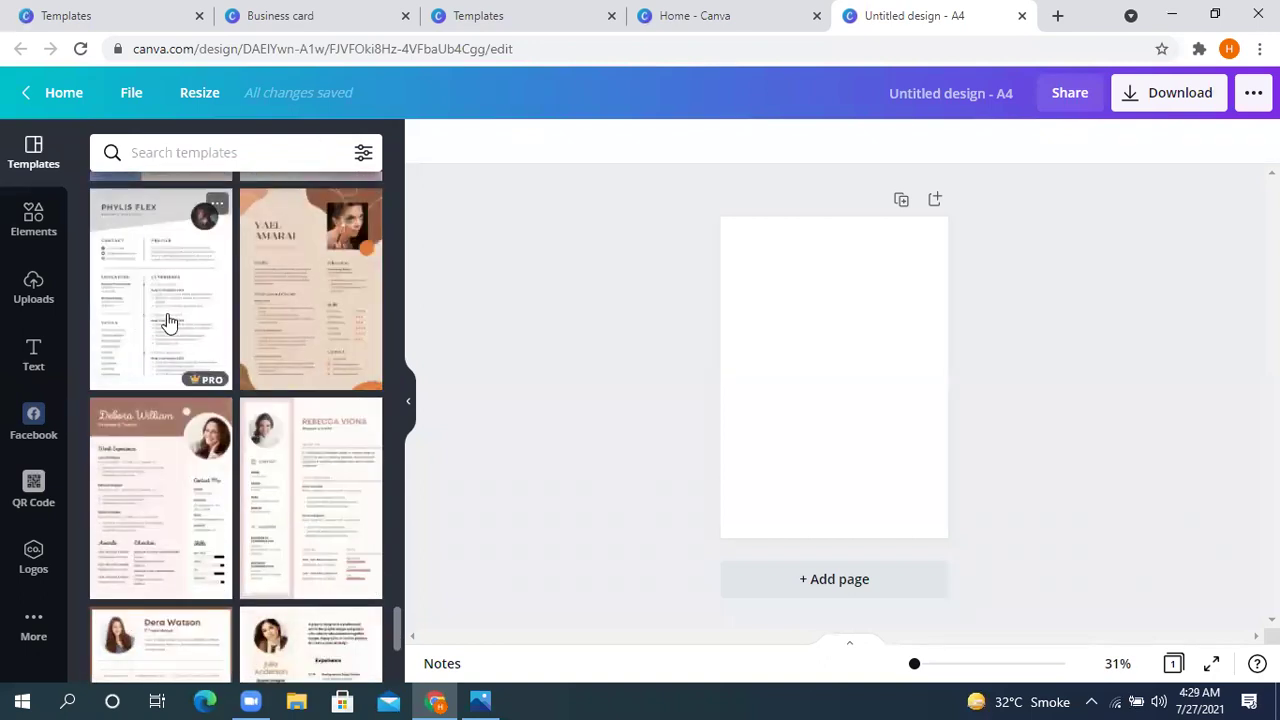
pyautogui.click(363, 153)
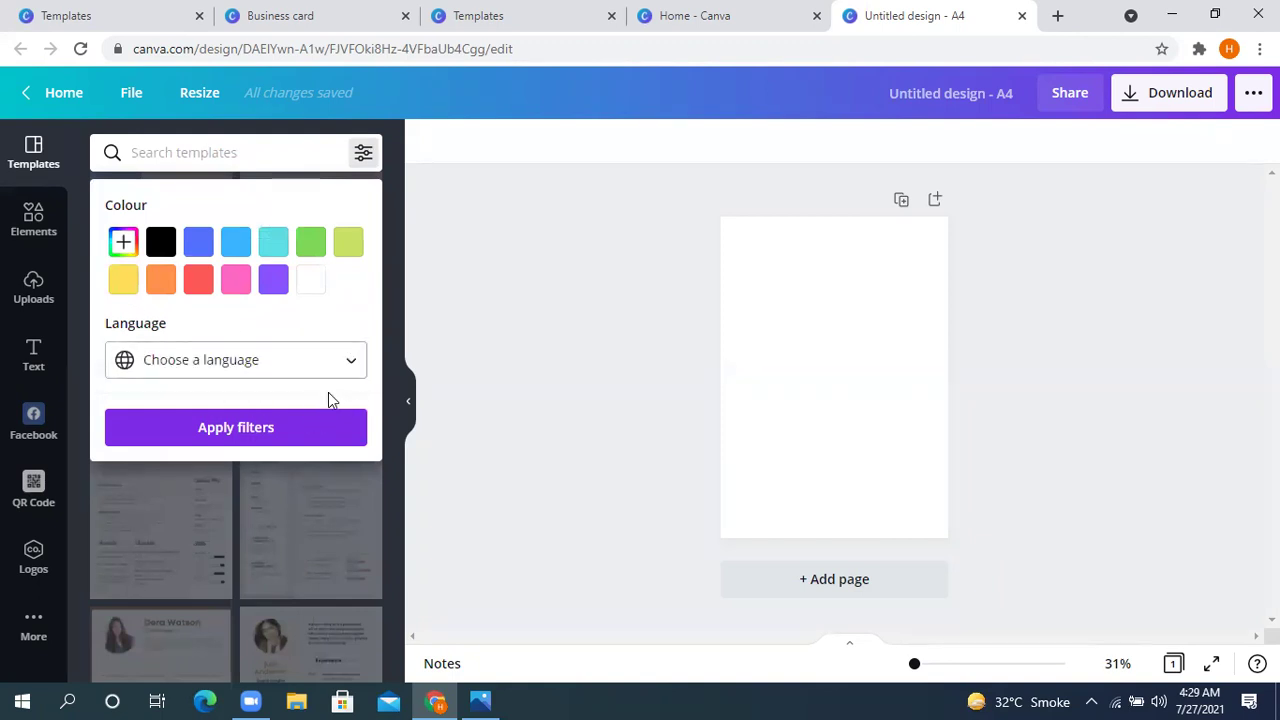
pyautogui.click(285, 540)
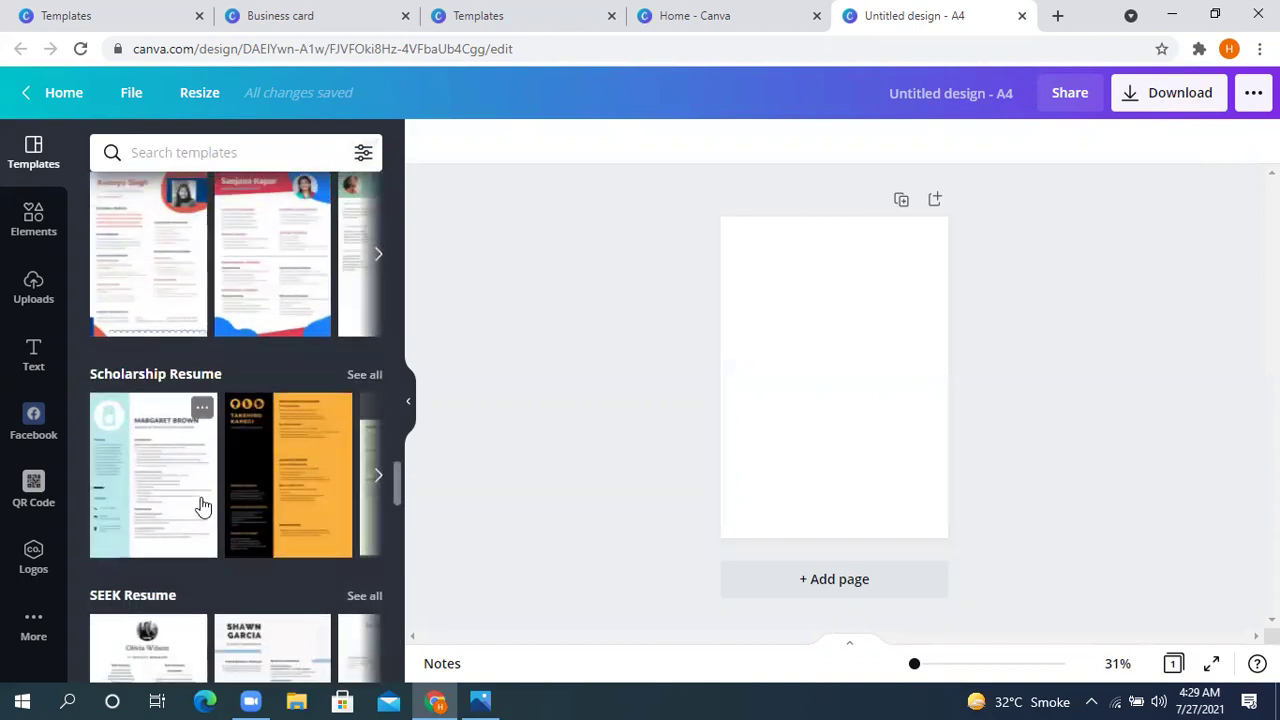
# Apply the Photo Resume template with the dark blue sidebar and round portrait to the blank A4 page
pyautogui.scroll(-4, 200, 505)
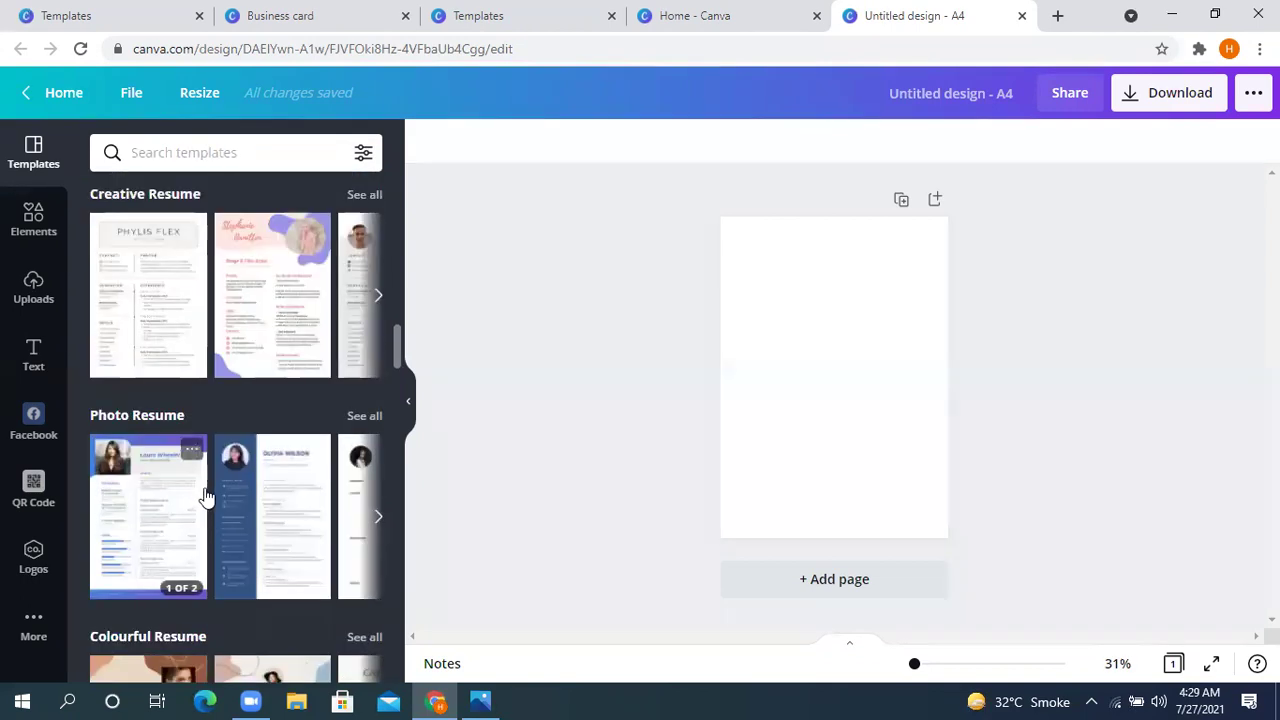
pyautogui.click(274, 516)
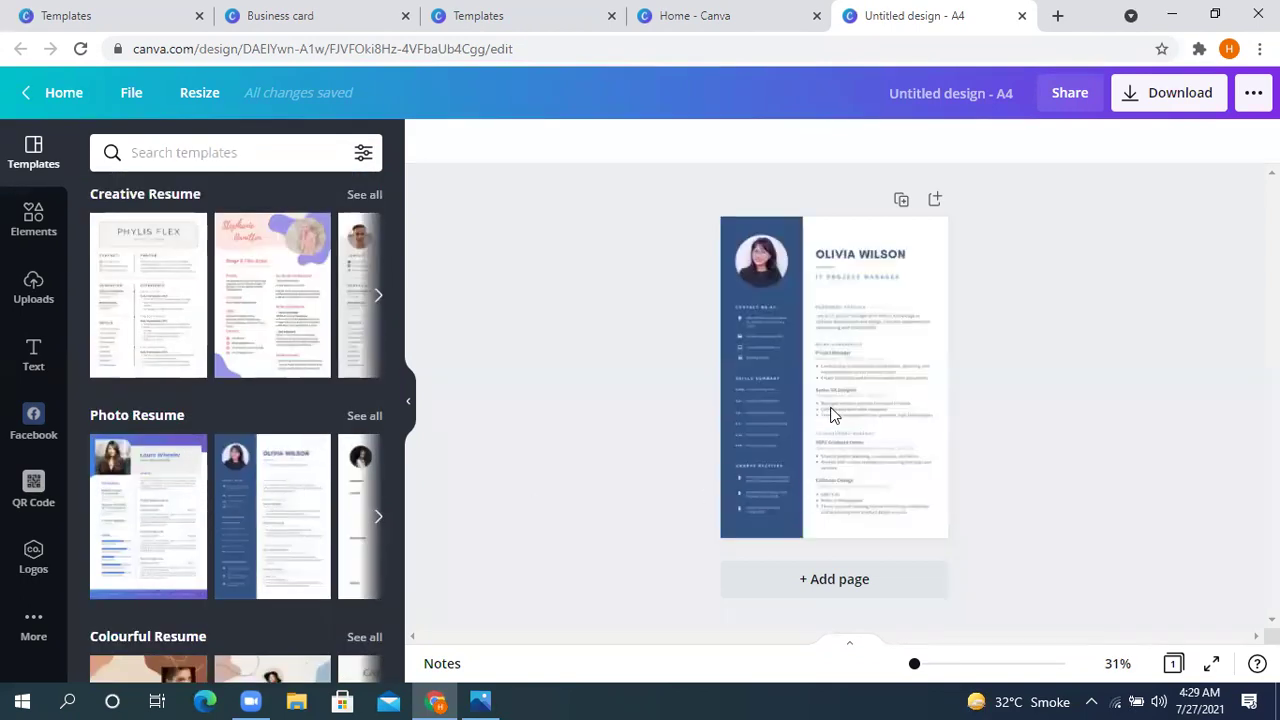
pyautogui.moveTo(918, 668); pyautogui.dragTo(937, 664)
pyautogui.scroll(2, 737, 286)
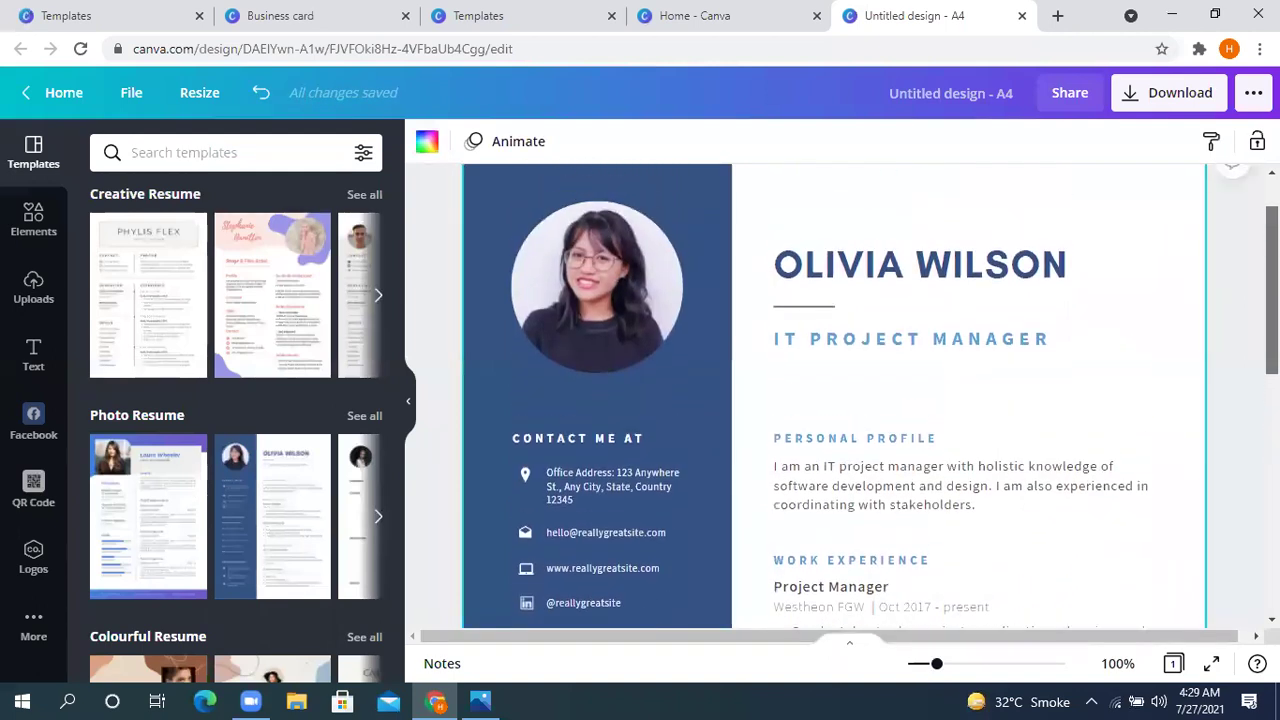
# Replace the placeholder name in the resume's main heading with the instructor's full name in capitals
pyautogui.click(905, 268)
pyautogui.doubleClick(905, 268)
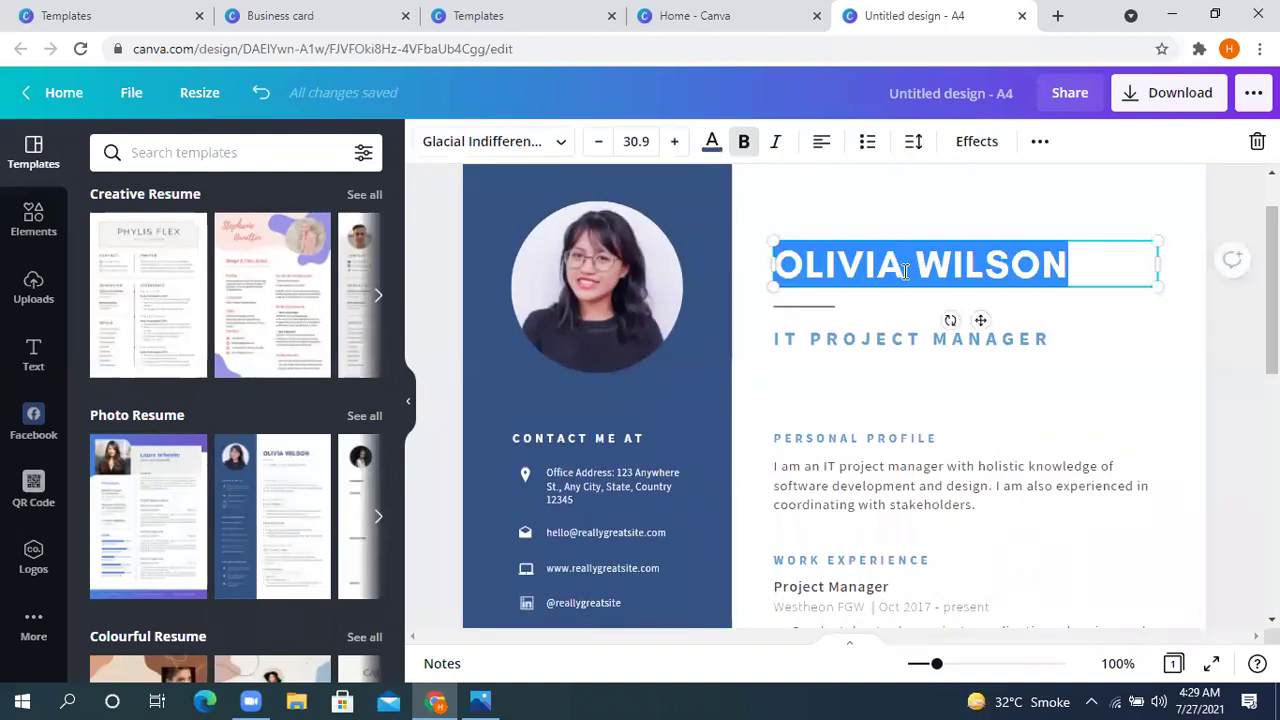
pyautogui.write('HAMMAD')
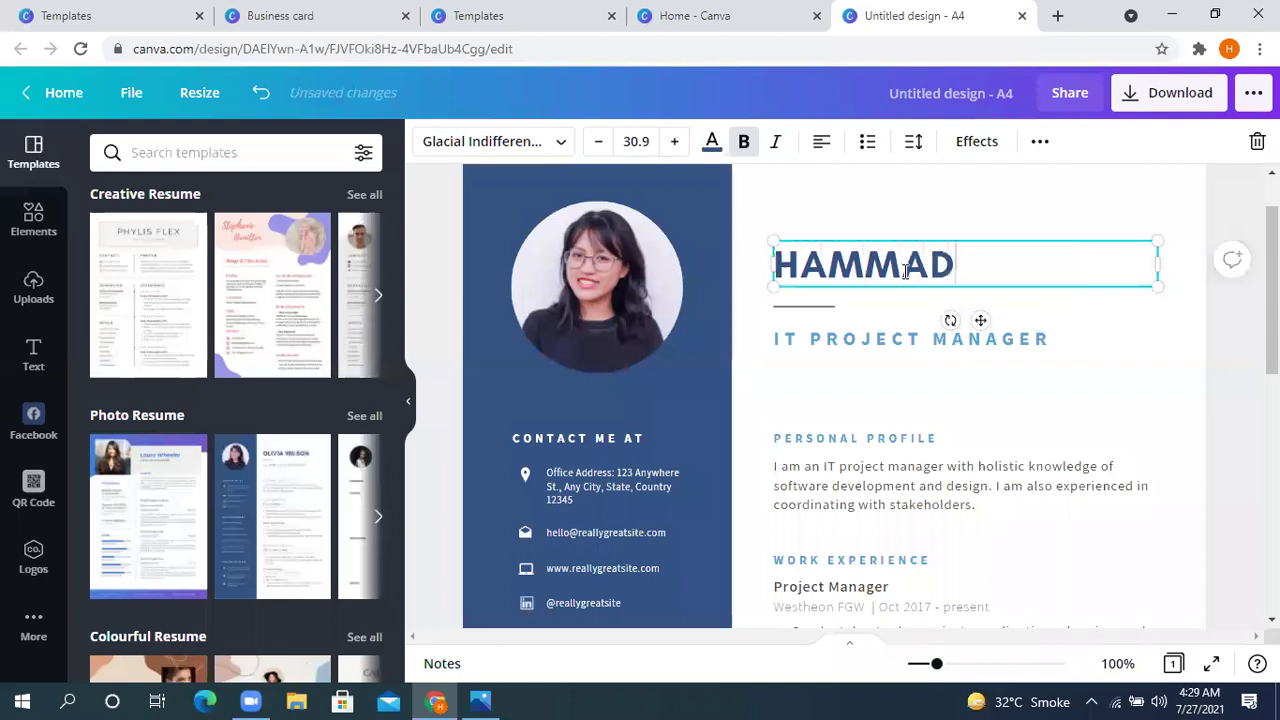
pyautogui.write(' HAMID')
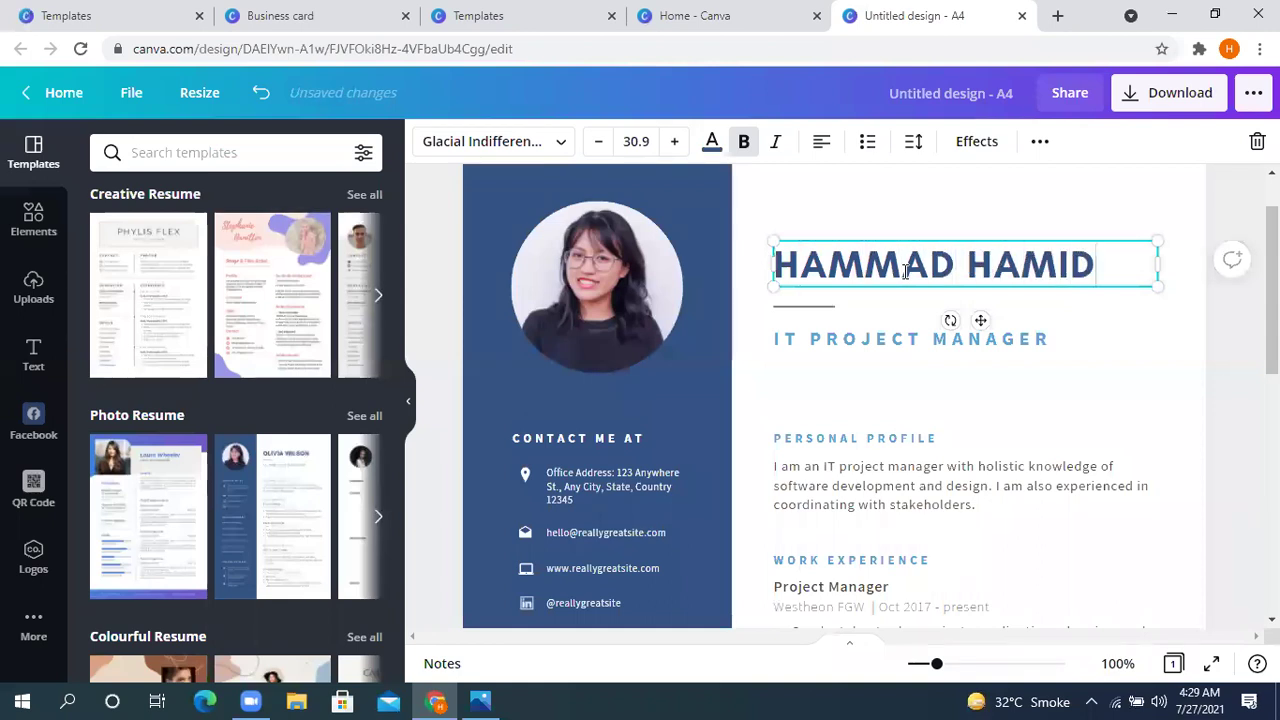
pyautogui.click(1158, 364)
# Replace the placeholder job title under the name with GRAPHICS COURSE INSTRUCTOR
pyautogui.click(851, 341)
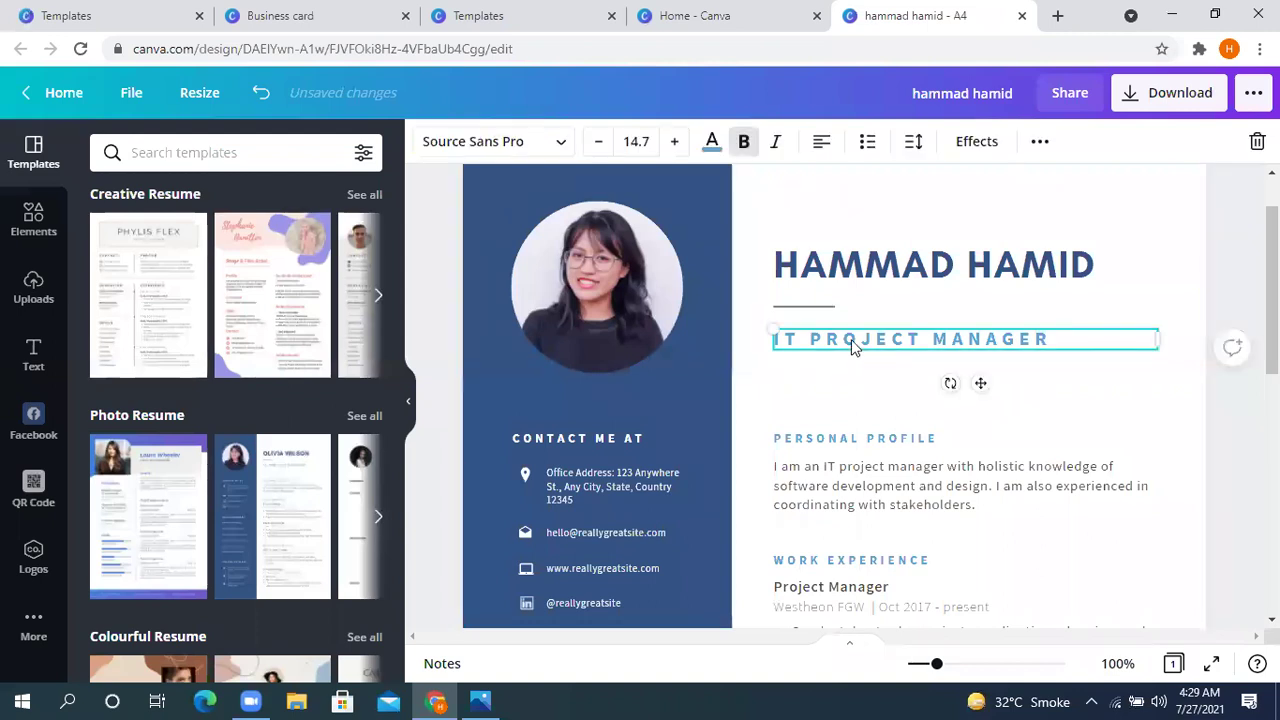
pyautogui.doubleClick(867, 336)
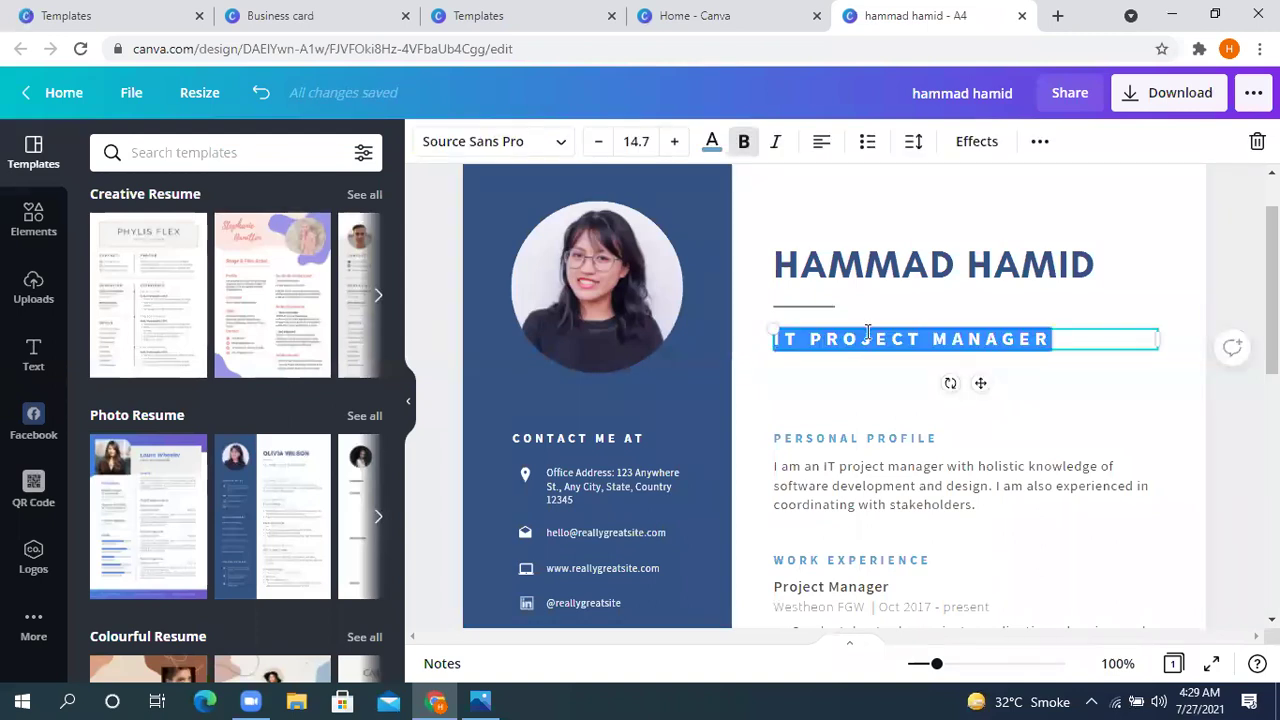
pyautogui.write('COURSE')
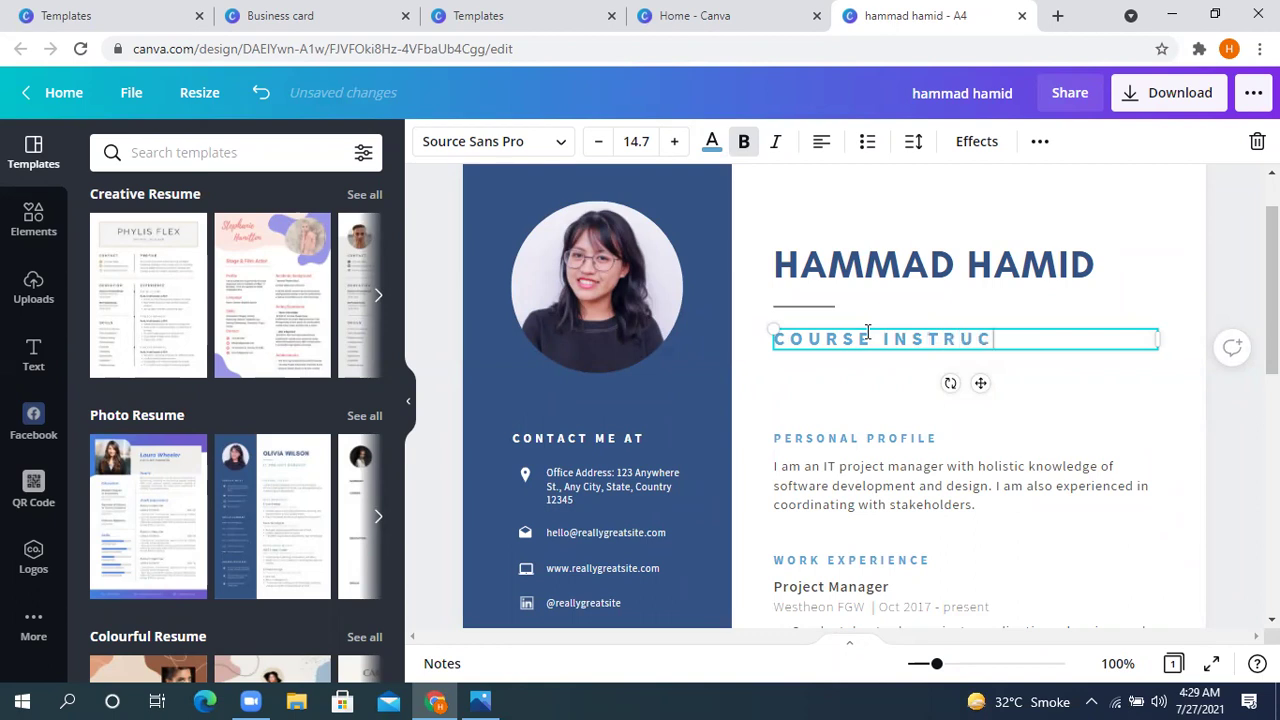
pyautogui.write('INSTRUCTOR')
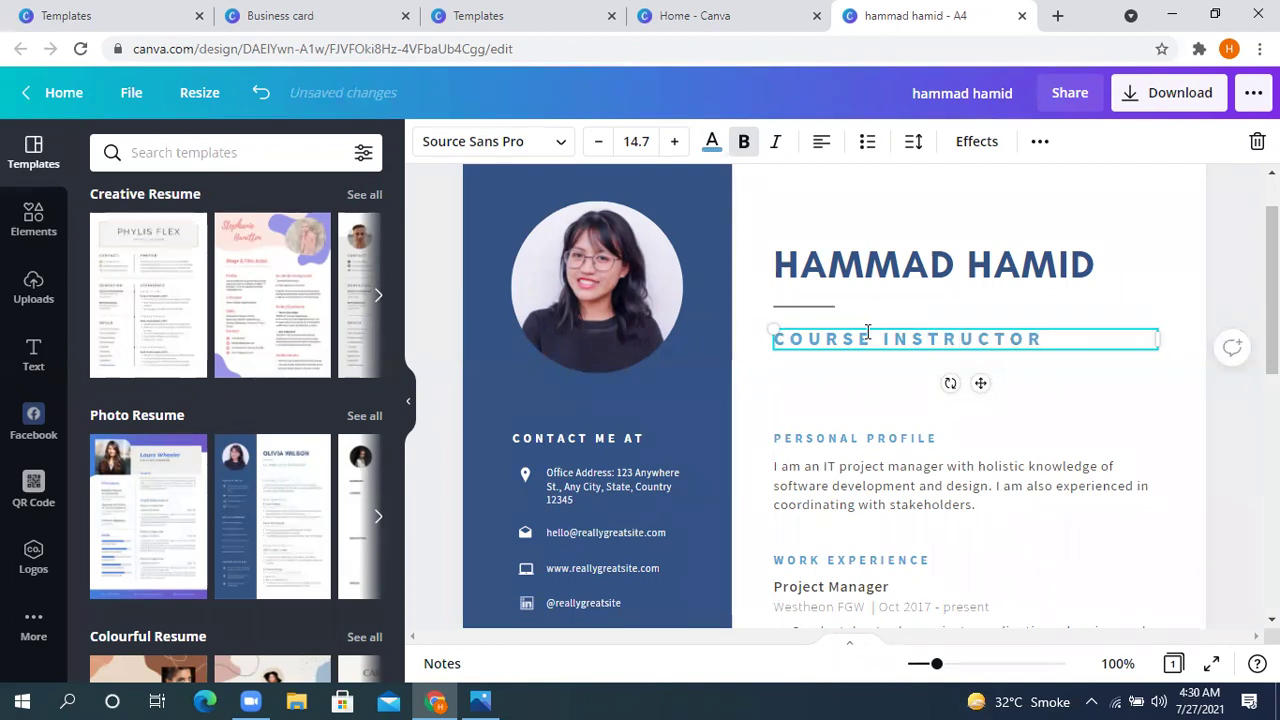
pyautogui.click(783, 340)
pyautogui.write('GRA')
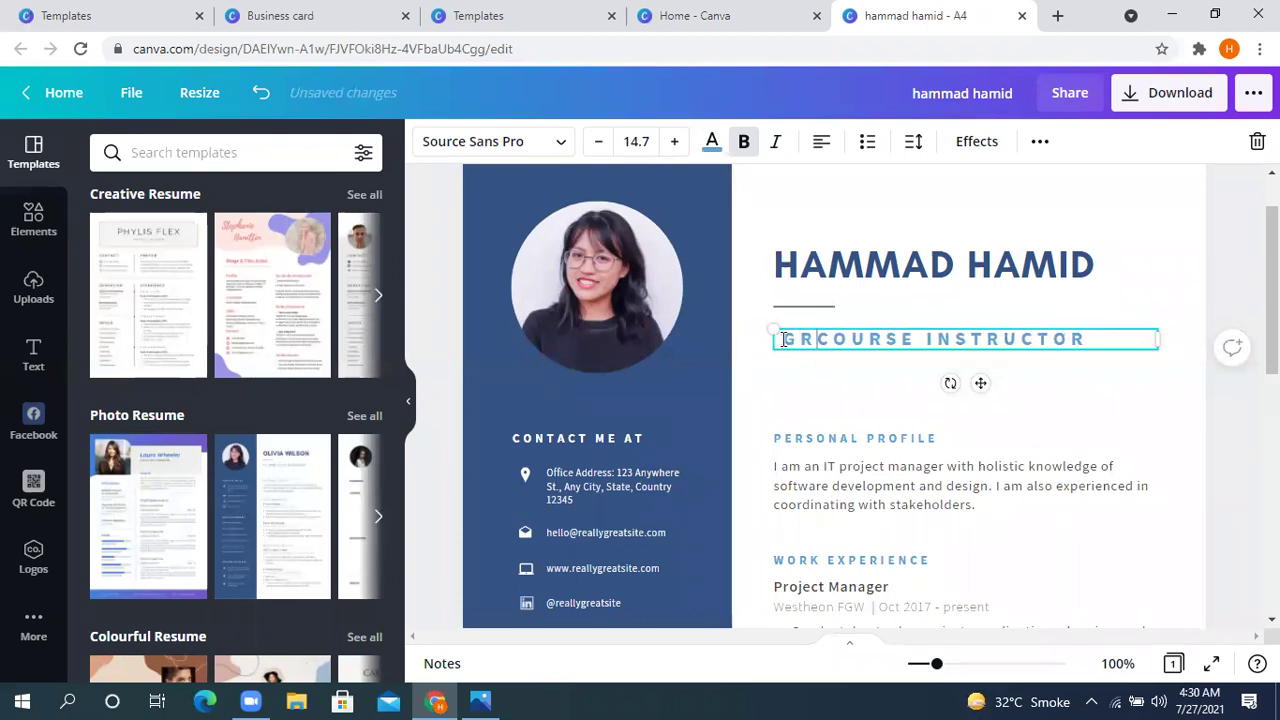
pyautogui.write('PHICS')
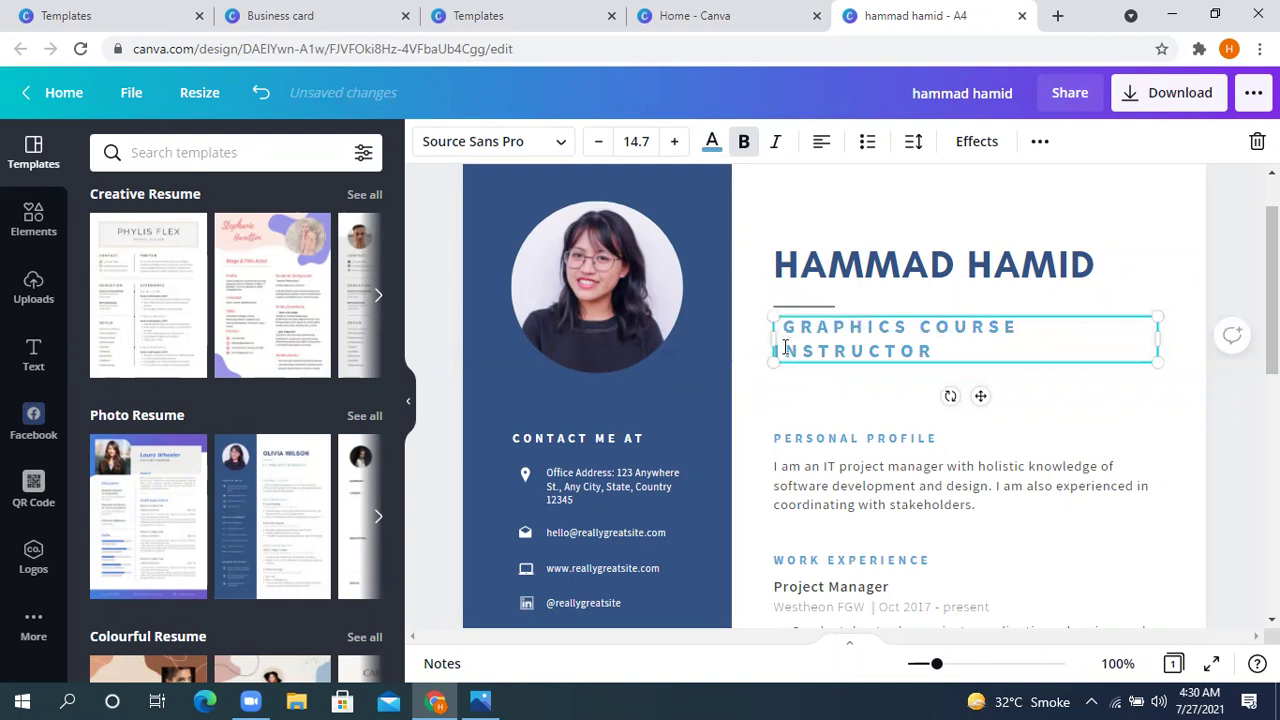
# Widen the job title's text box to fit on one line, scale it down slightly and move it up just below the divider line
pyautogui.moveTo(1160, 340); pyautogui.dragTo(1227, 331)
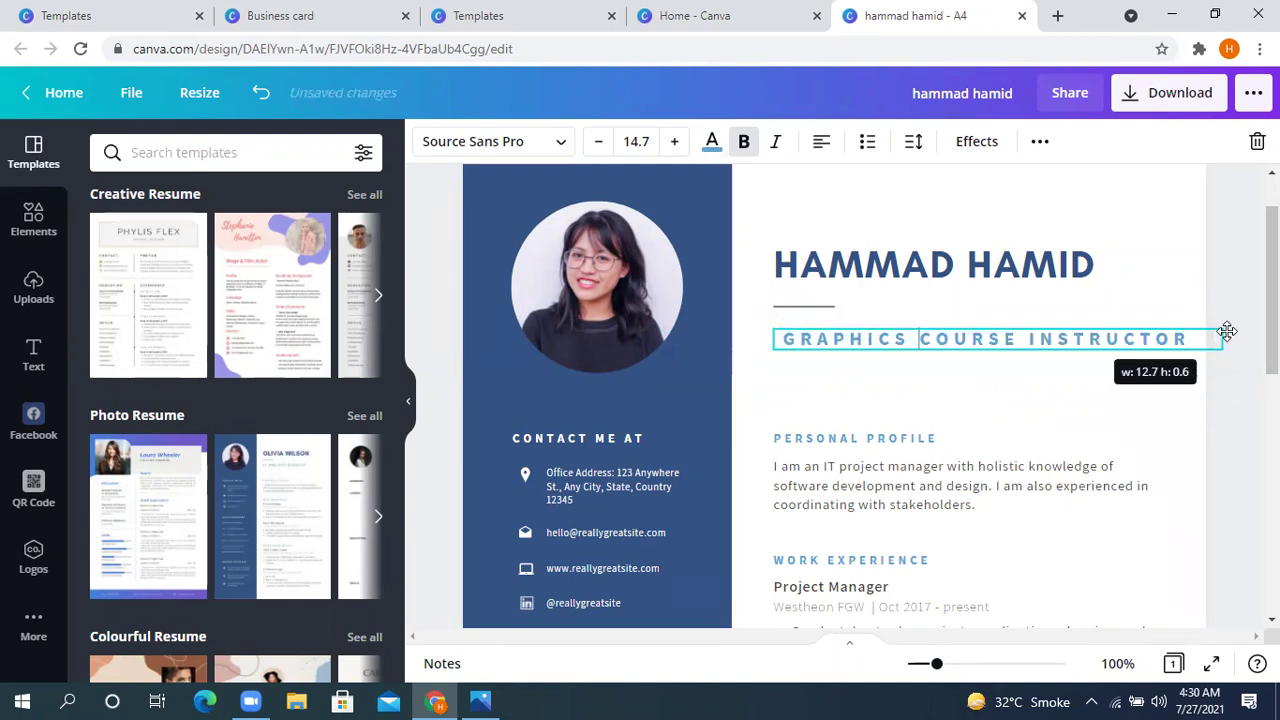
pyautogui.moveTo(773, 332); pyautogui.dragTo(784, 333)
pyautogui.moveTo(1018, 383)
pyautogui.mouseDown()
pyautogui.moveTo(946, 373)
pyautogui.moveTo(1006, 369)
pyautogui.mouseUp()
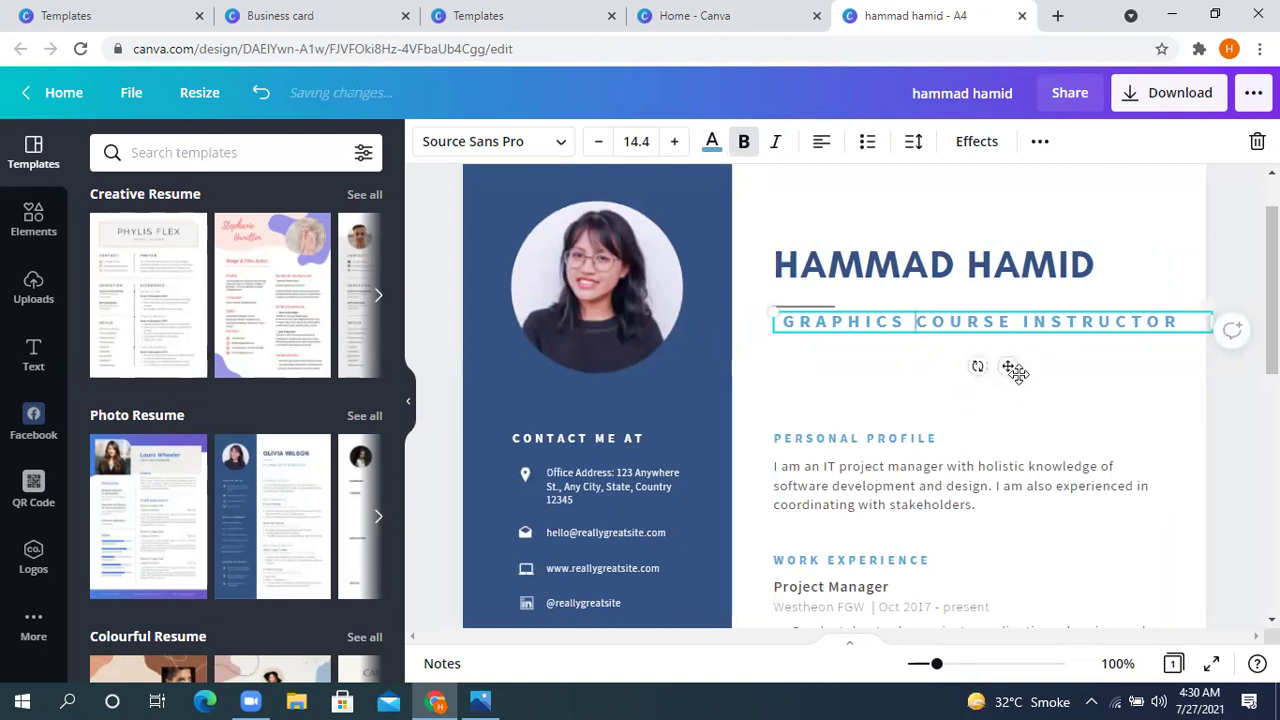
pyautogui.click(1170, 407)
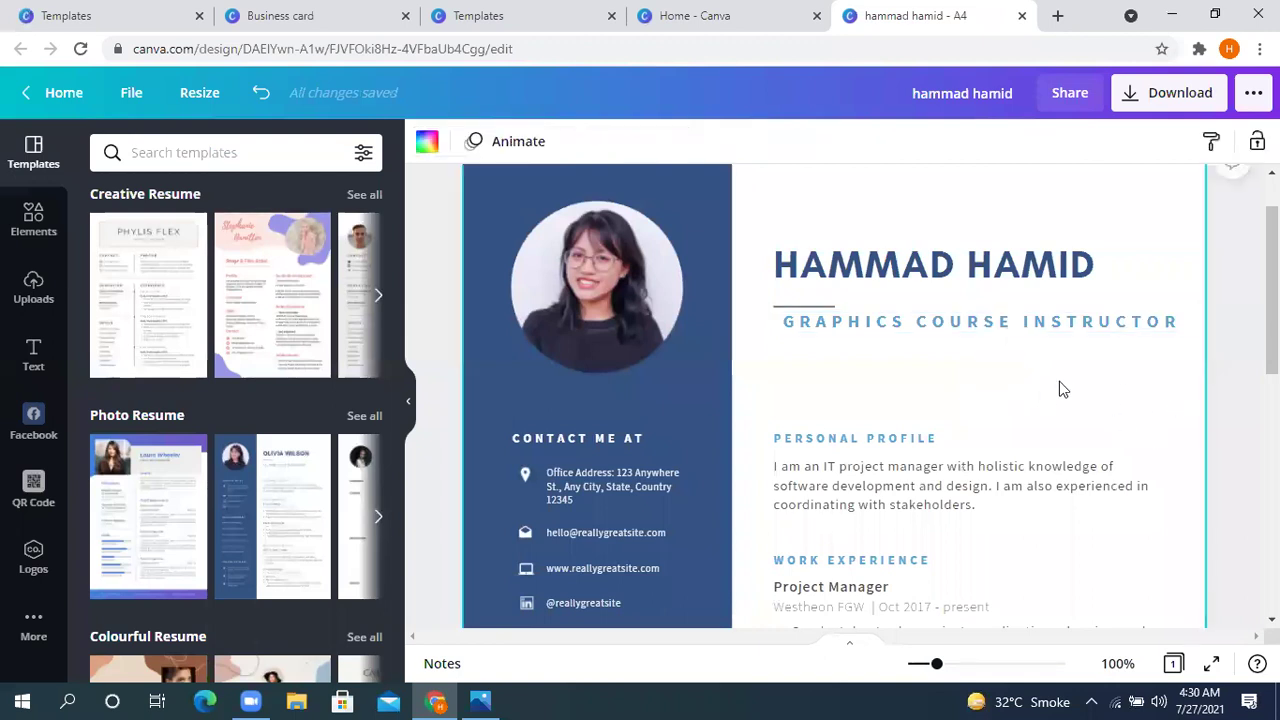
# Nudge the job title down and back up to test its vertical spacing below the divider line
pyautogui.click(1026, 330)
pyautogui.moveTo(960, 367)
pyautogui.mouseDown()
pyautogui.moveTo(960, 385)
pyautogui.moveTo(960, 370)
pyautogui.mouseUp()
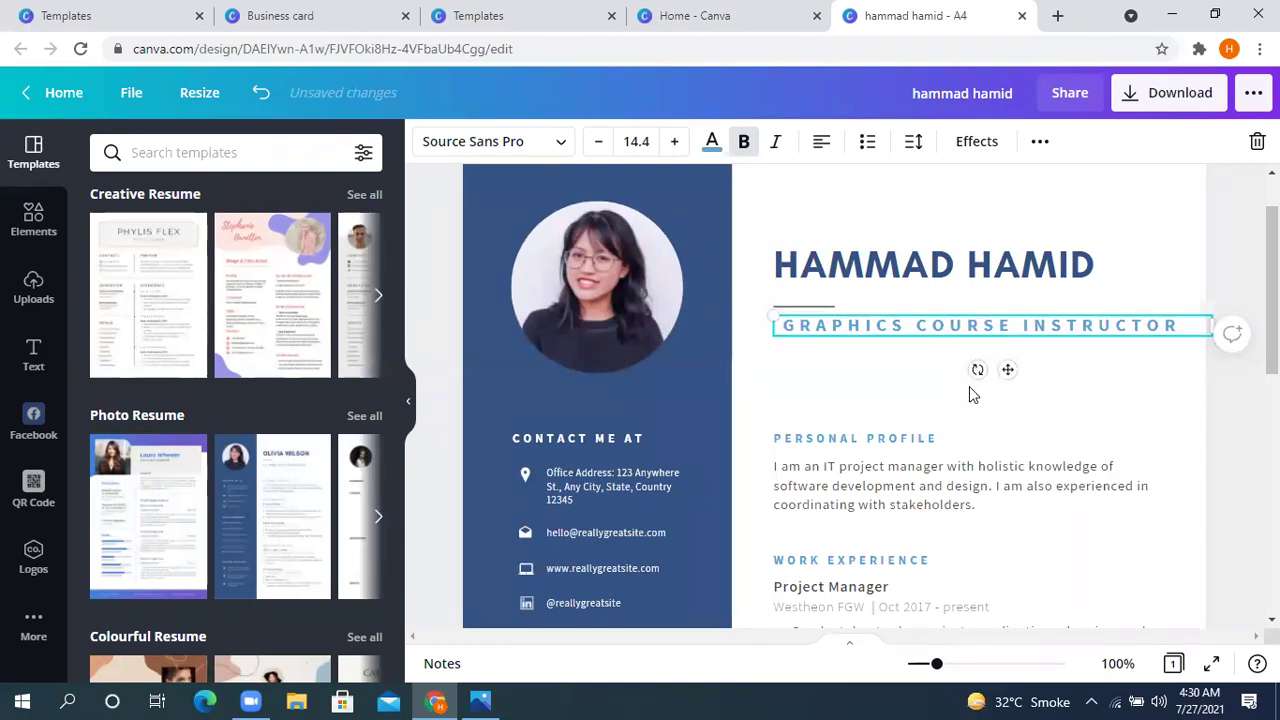
pyautogui.moveTo(1017, 370); pyautogui.dragTo(1022, 380)
pyautogui.rightClick(1022, 380)
pyautogui.press('Escape')
pyautogui.click(943, 336)
pyautogui.press('Down')
pyautogui.press('Down')
pyautogui.press('Down')
pyautogui.press('Down')
pyautogui.press('Down')
pyautogui.press('Down')
pyautogui.press('Down')
pyautogui.press('Down')
pyautogui.press('Down')
pyautogui.press('Down')
pyautogui.press('Down')
pyautogui.press('Down')
pyautogui.press('Down')
pyautogui.press('Down')
pyautogui.press('Up')
pyautogui.press('Up')
pyautogui.press('Up')
pyautogui.press('Up')
pyautogui.press('Up')
pyautogui.press('Up')
pyautogui.press('Up')
pyautogui.press('Up')
pyautogui.press('Up')
pyautogui.press('Up')
pyautogui.press('Up')
pyautogui.press('Up')
pyautogui.press('Up')
pyautogui.press('Up')
pyautogui.press('Up')
pyautogui.press('Up')
pyautogui.press('Up')
pyautogui.press('Up')
pyautogui.press('Up')
pyautogui.press('Up')
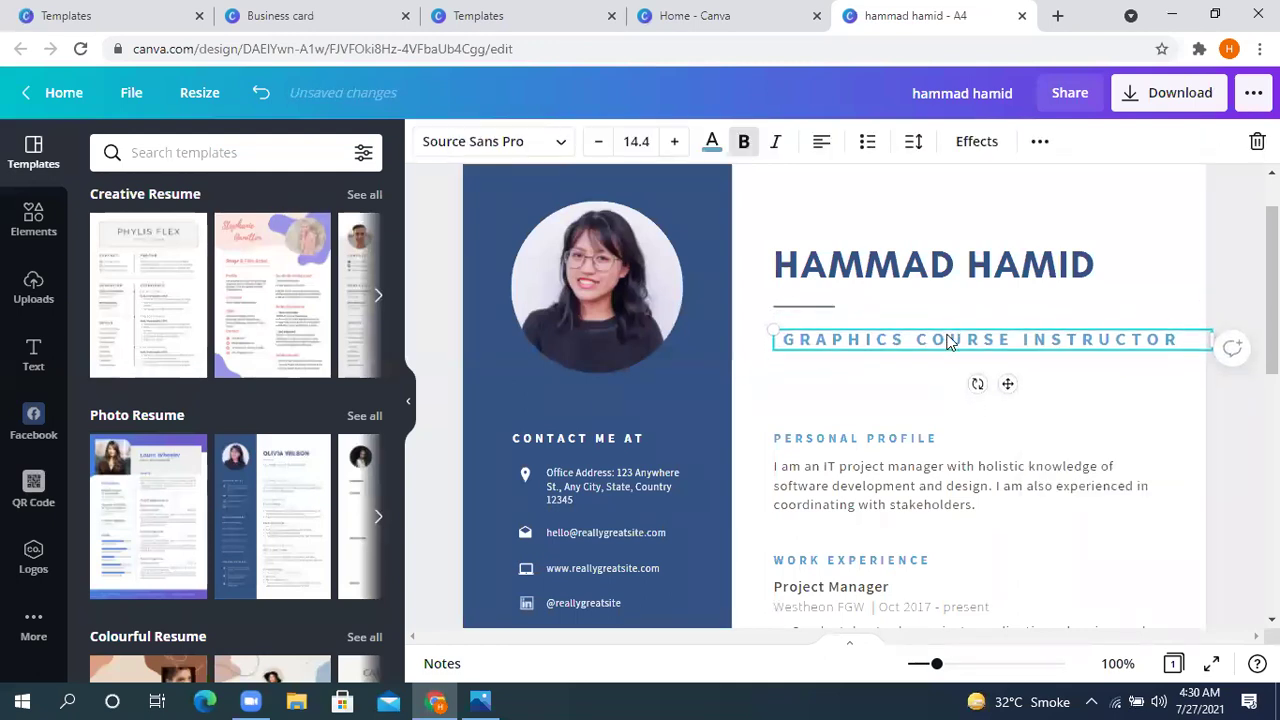
pyautogui.press('Up')
pyautogui.press('Up')
pyautogui.press('Up')
pyautogui.press('Up')
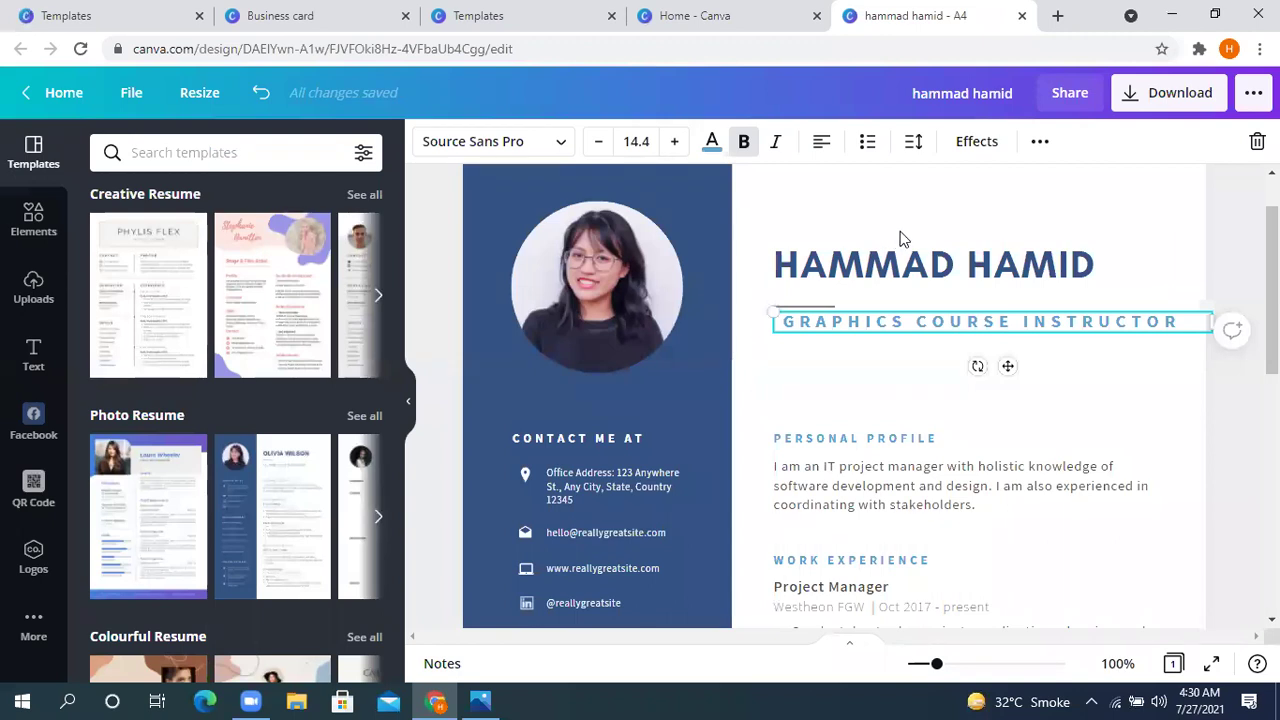
pyautogui.click(1226, 412)
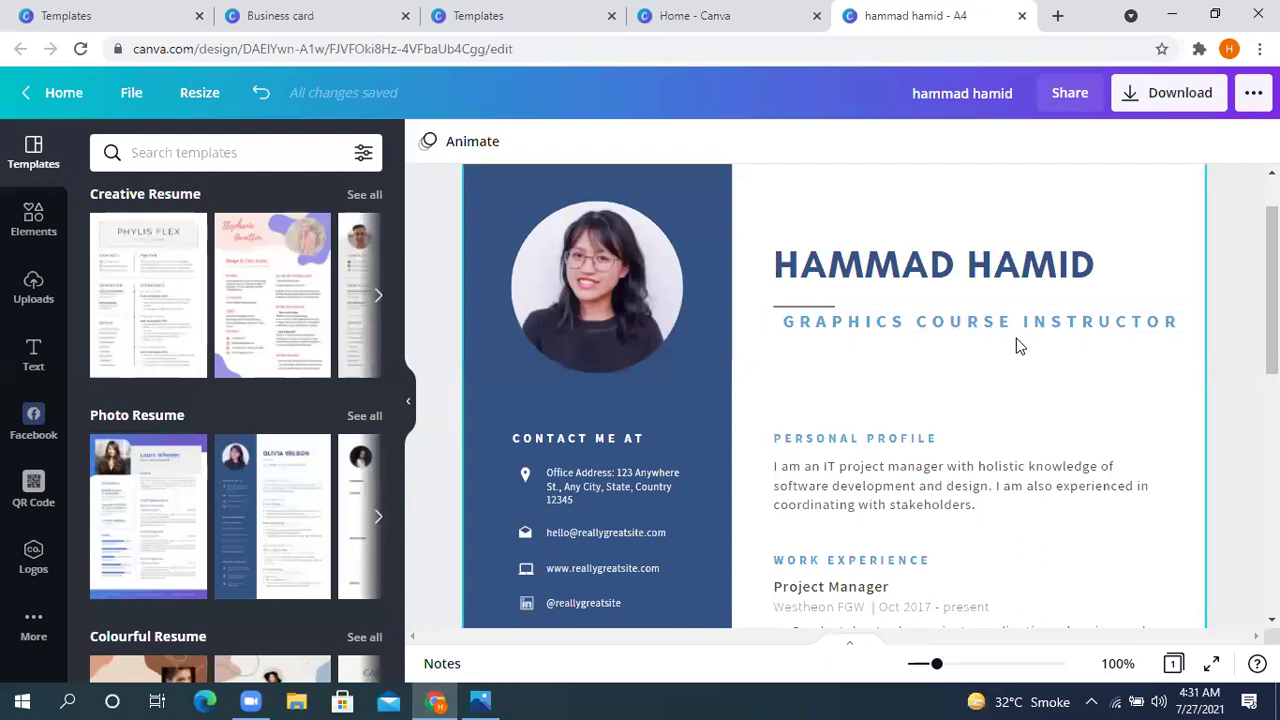
# Shift the job title slightly down to leave a small gap below the divider line
pyautogui.scroll(-1, 1020, 332)
pyautogui.moveTo(957, 280); pyautogui.dragTo(963, 286)
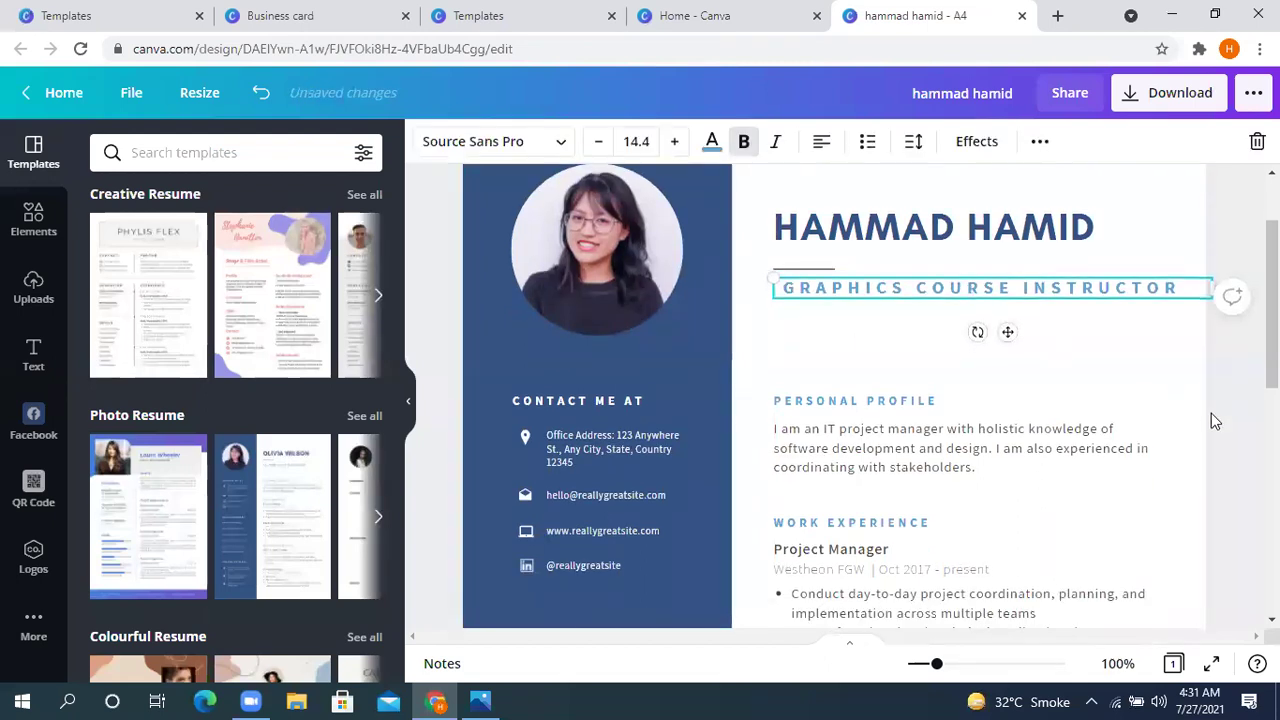
pyautogui.click(1218, 432)
# Replace the PERSONAL PROFILE section heading with SHORT INTRODUCTION
pyautogui.scroll(-2, 590, 350)
pyautogui.scroll(1, 578, 345)
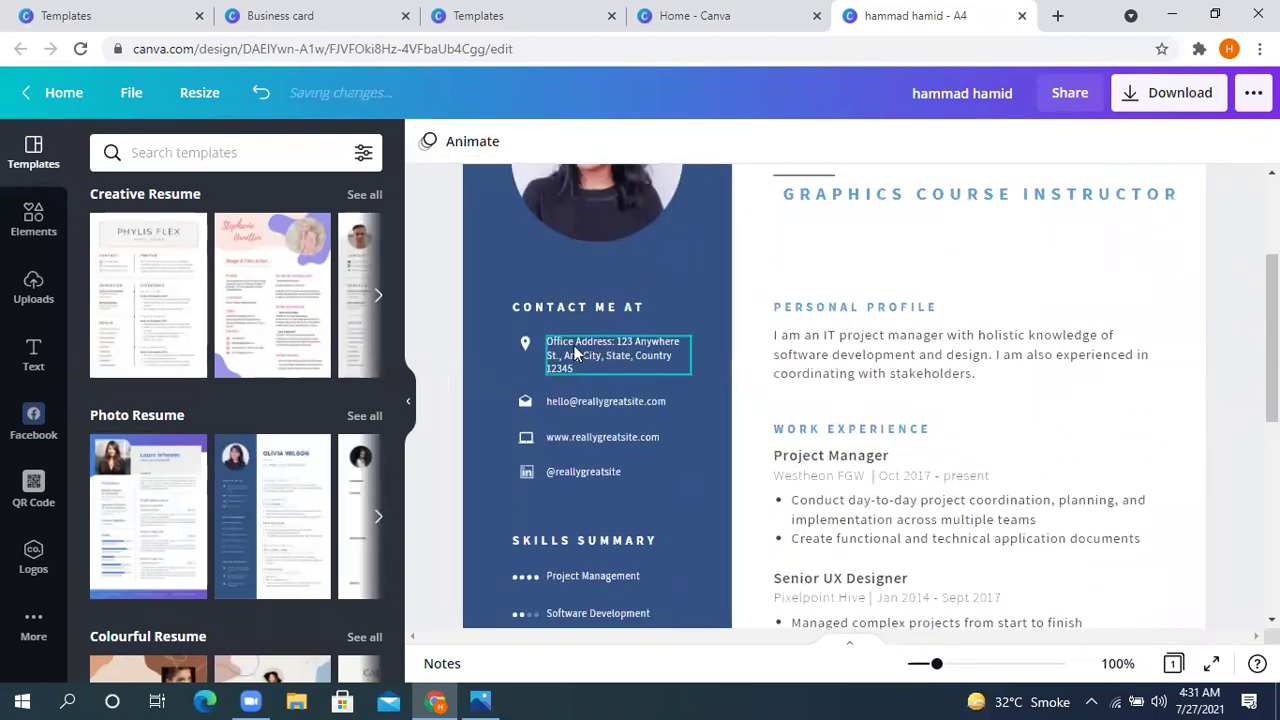
pyautogui.scroll(-2, 590, 369)
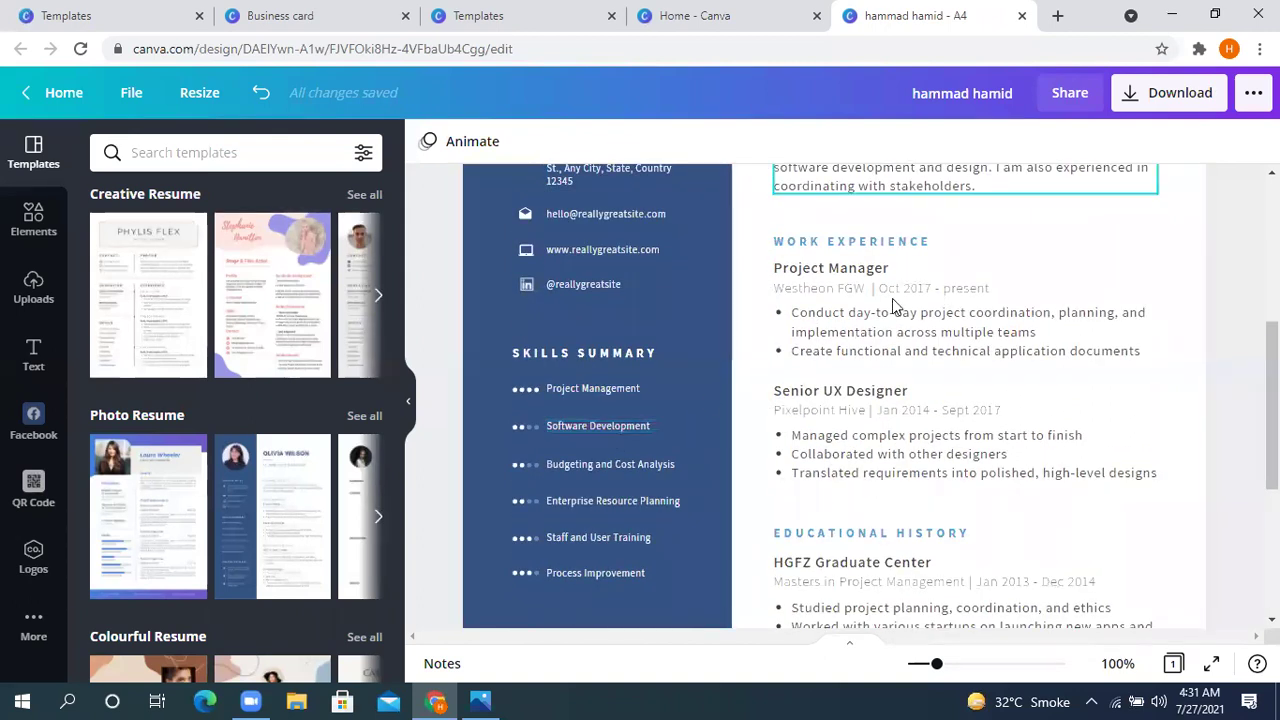
pyautogui.scroll(-4, 843, 470)
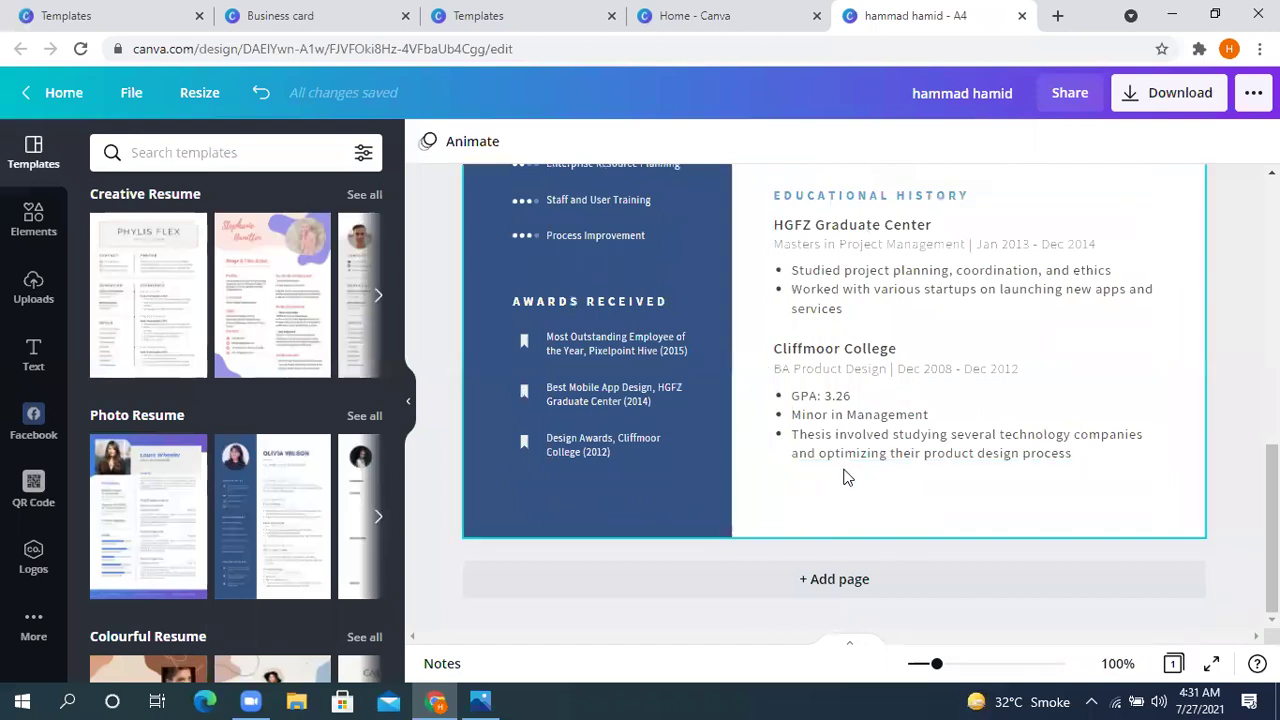
pyautogui.scroll(5, 843, 477)
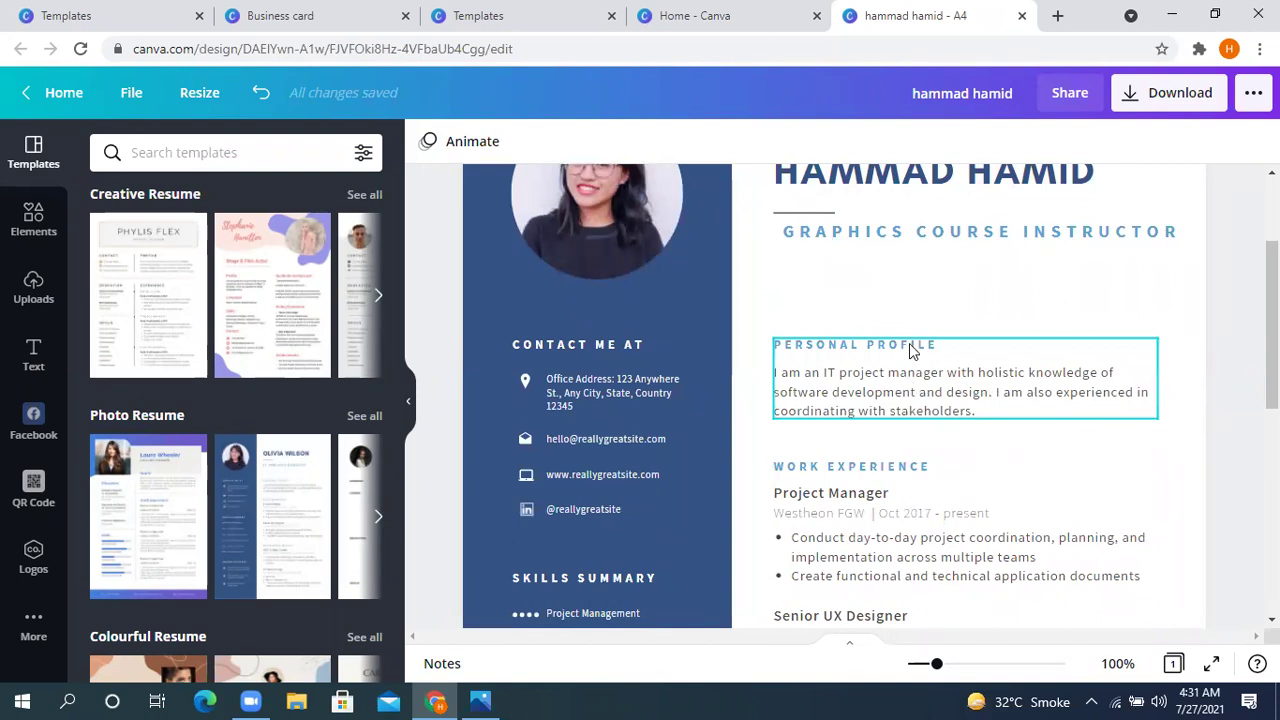
pyautogui.doubleClick(909, 343)
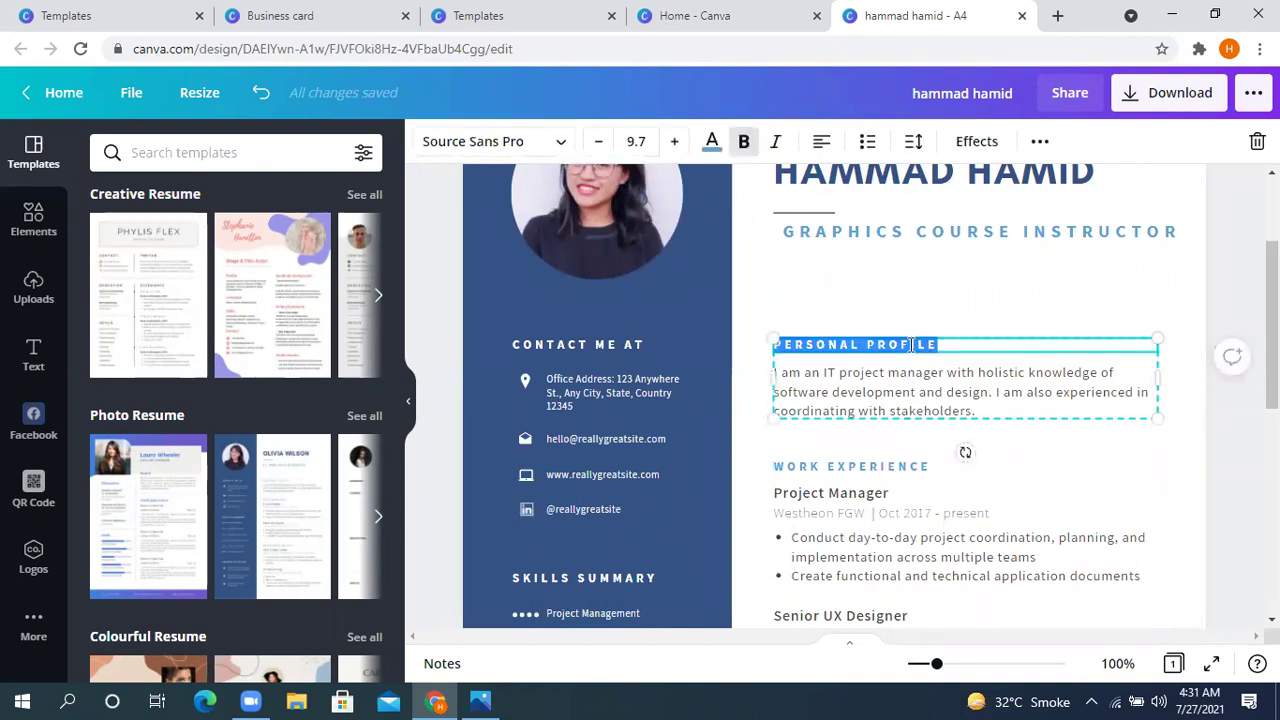
pyautogui.write('BY')
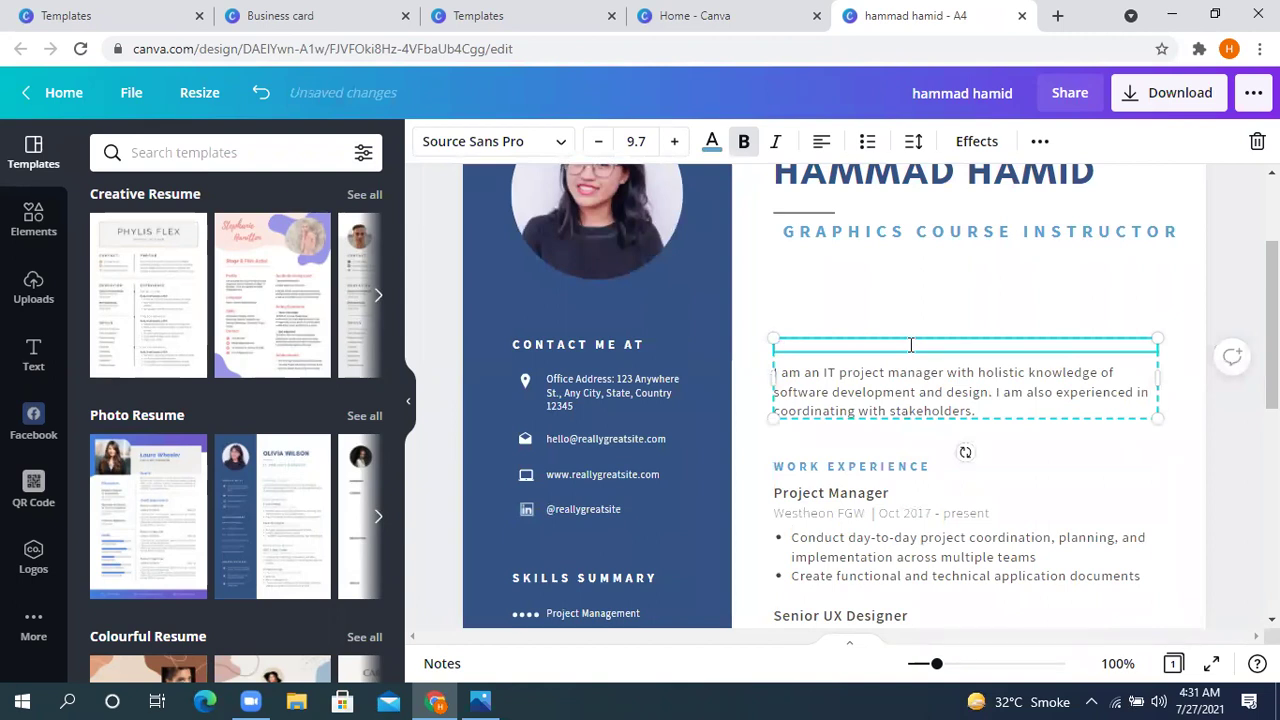
pyautogui.write('A')
pyautogui.write('SONA')
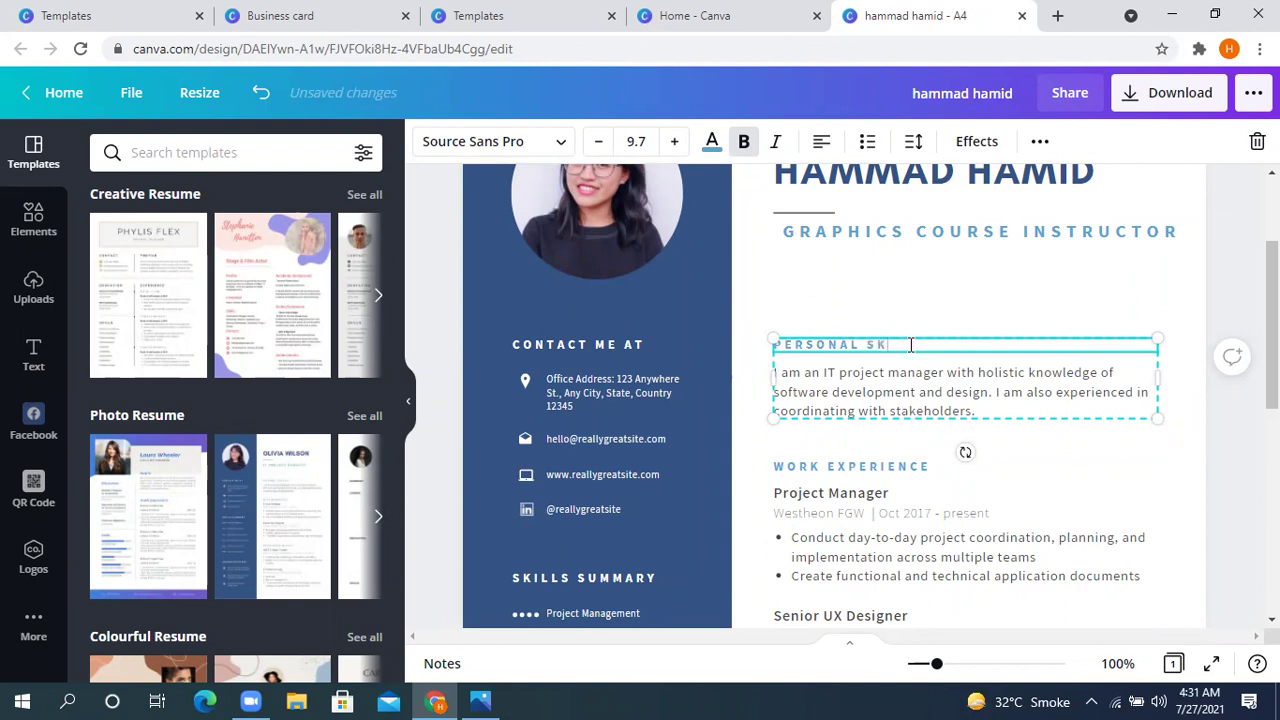
pyautogui.press('BackSpace')
pyautogui.press('BackSpace')
pyautogui.press('BackSpace')
pyautogui.press('BackSpace')
pyautogui.press('BackSpace')
pyautogui.press('BackSpace')
pyautogui.press('BackSpace')
pyautogui.press('BackSpace')
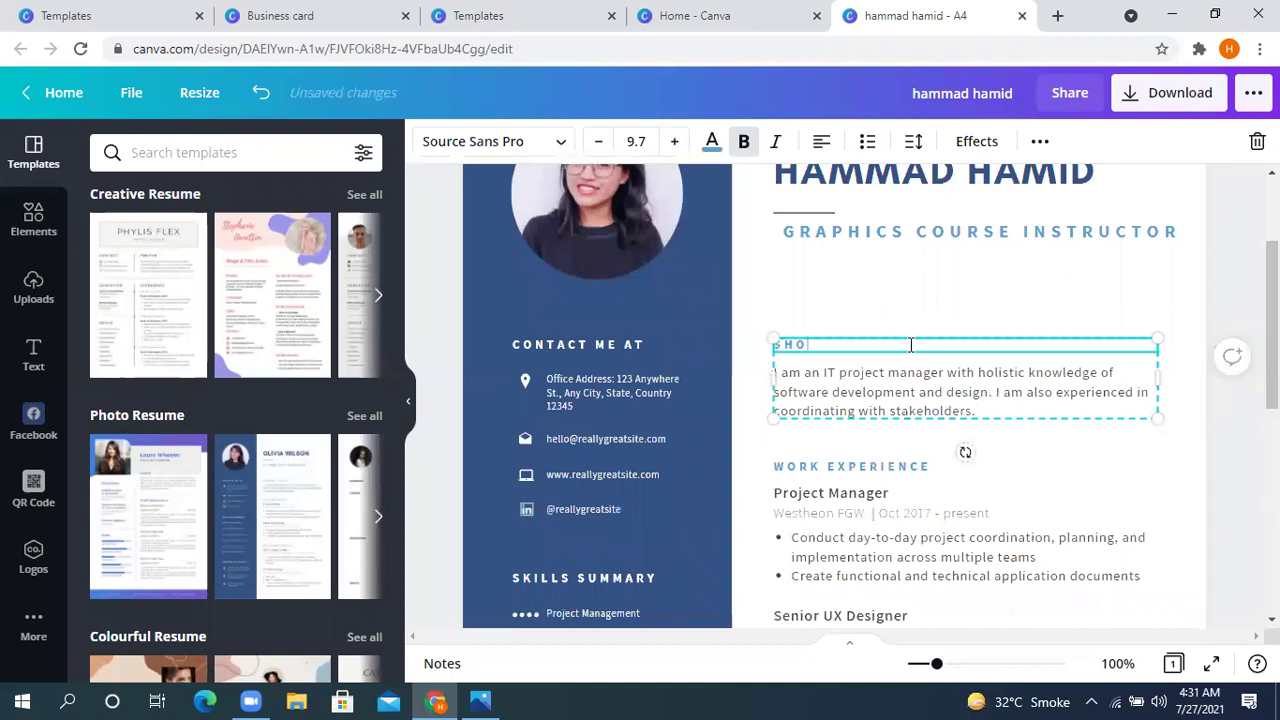
pyautogui.write('SHOET')
pyautogui.press('BackSpace')
pyautogui.press('BackSpace')
pyautogui.write('RT INTRODUCTION')
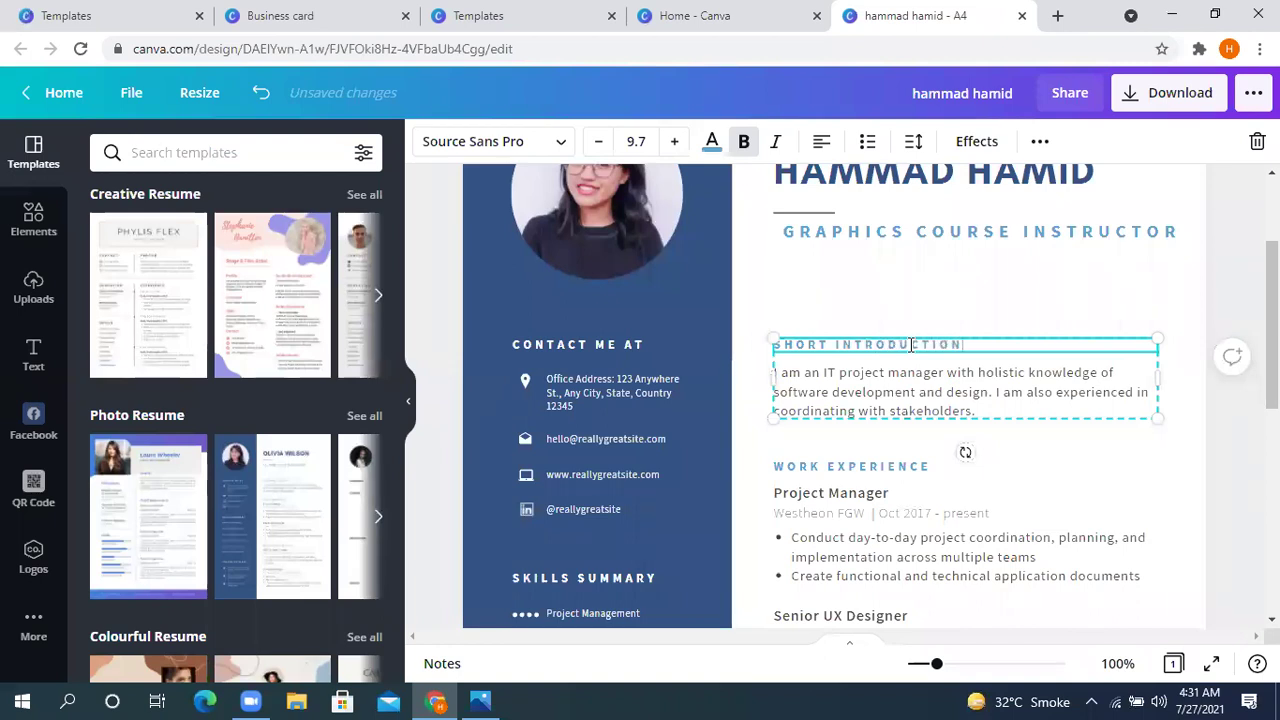
# Review the resume's work experience, educational history, skills and awards sections for content and layout
pyautogui.scroll(-2, 889, 430)
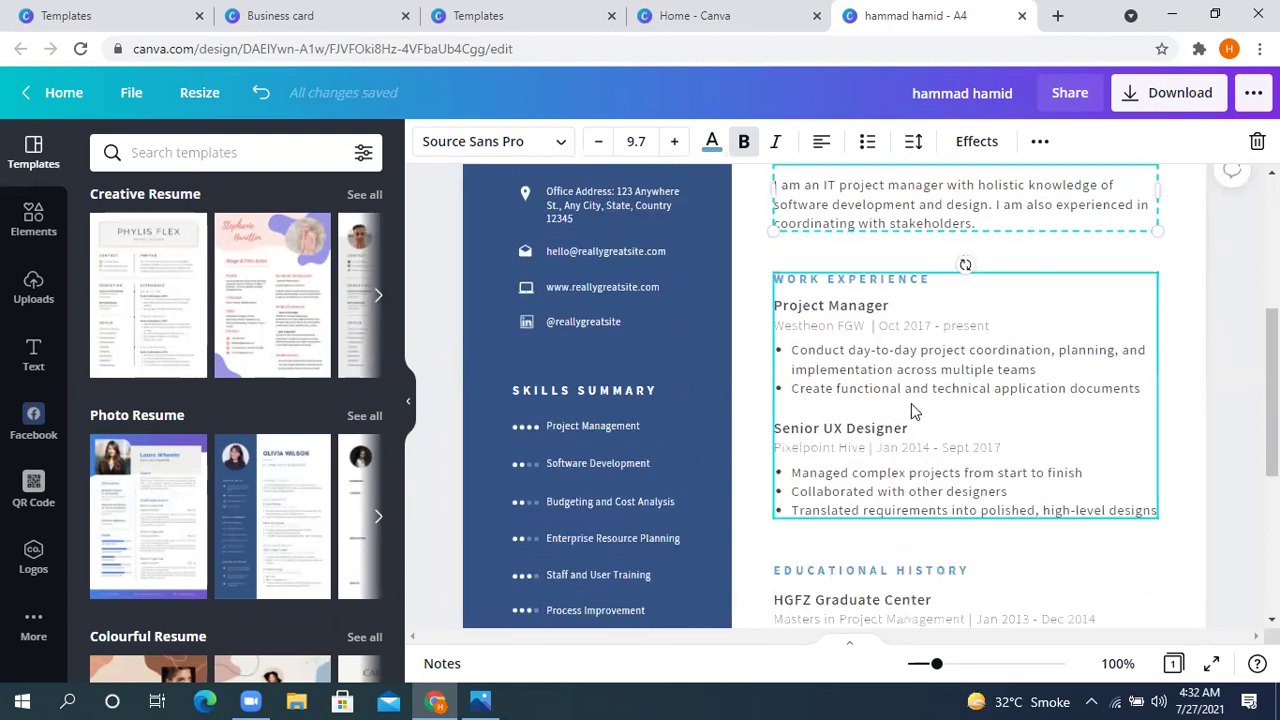
pyautogui.scroll(-2, 876, 437)
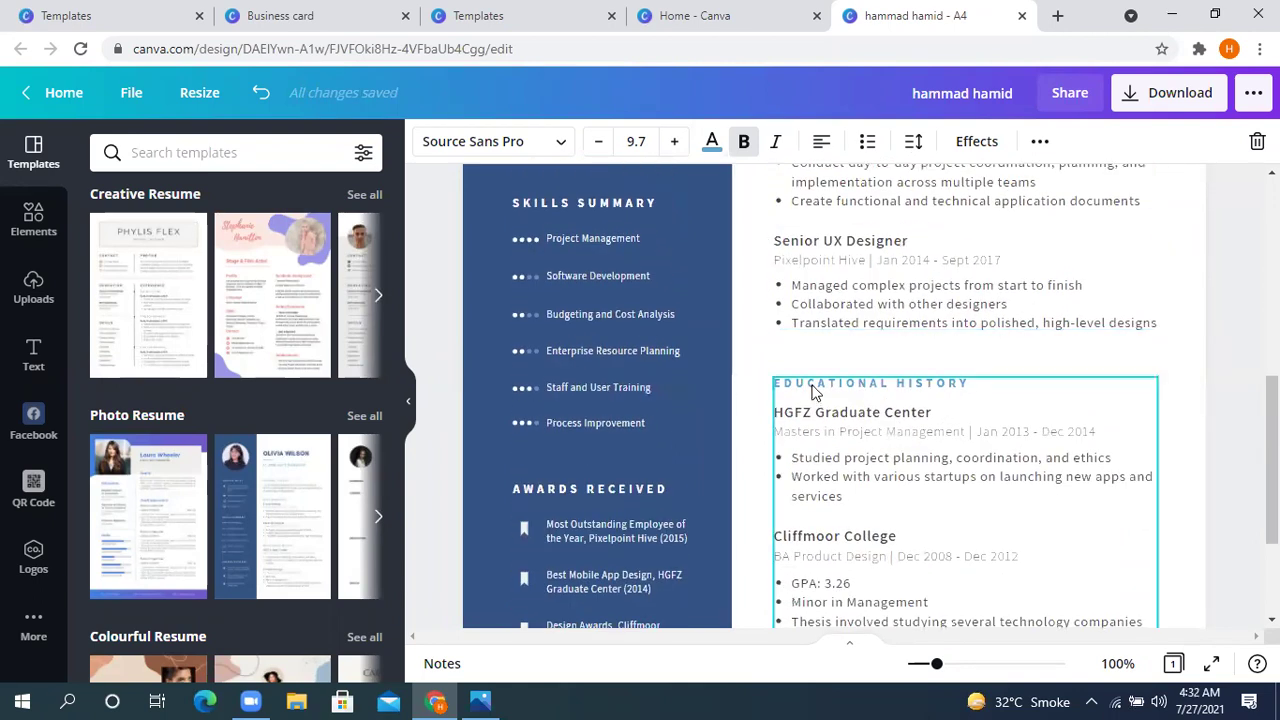
pyautogui.scroll(-1, 808, 390)
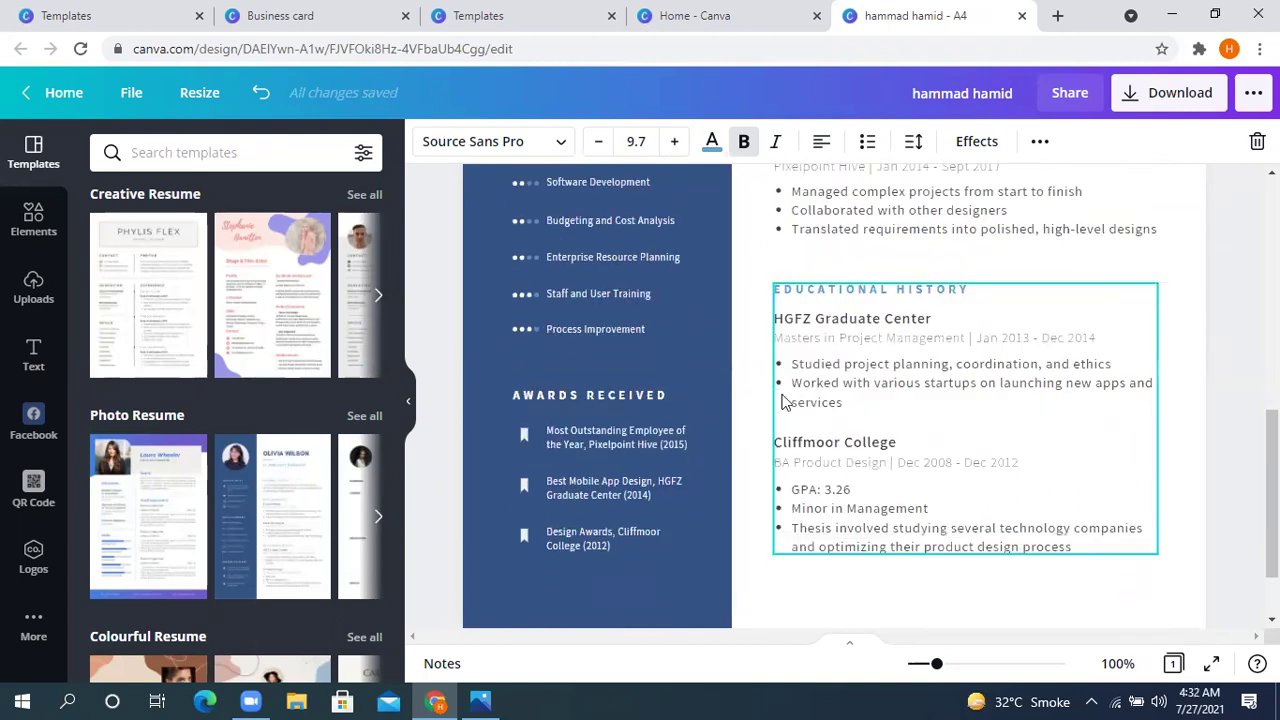
pyautogui.click(577, 400)
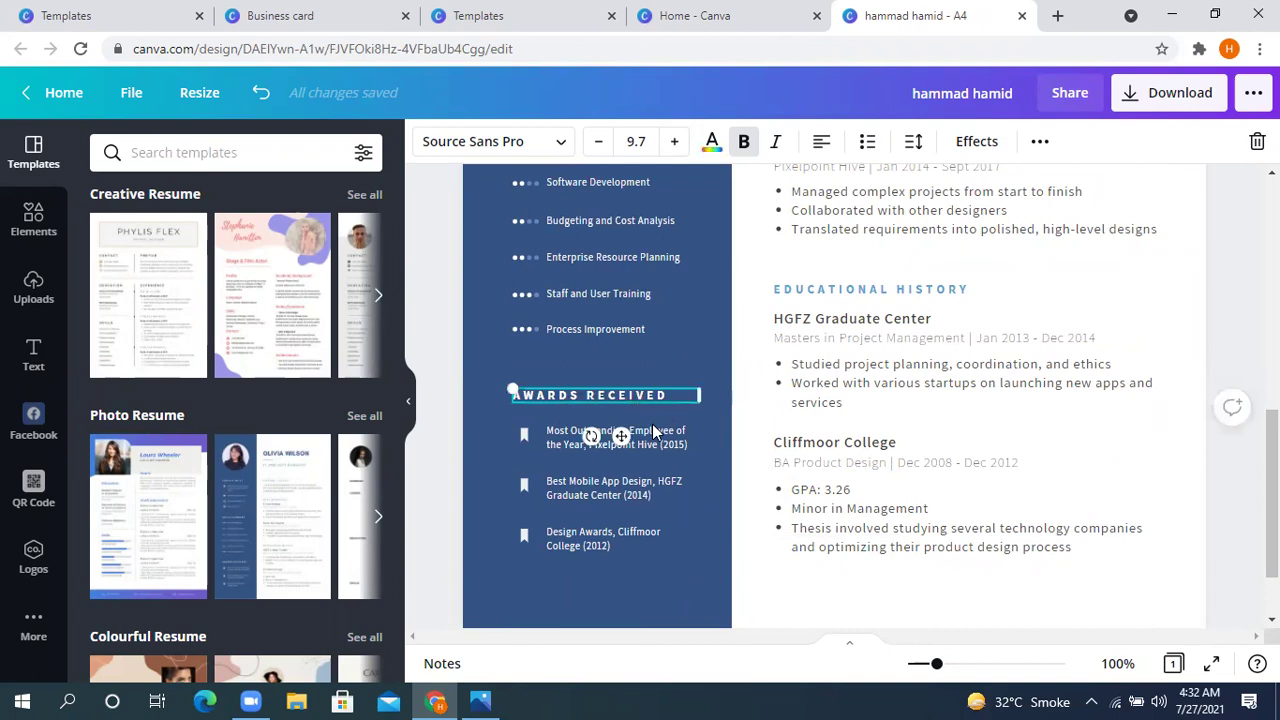
pyautogui.scroll(1, 628, 418)
pyautogui.scroll(1, 628, 418)
pyautogui.scroll(-3, 710, 414)
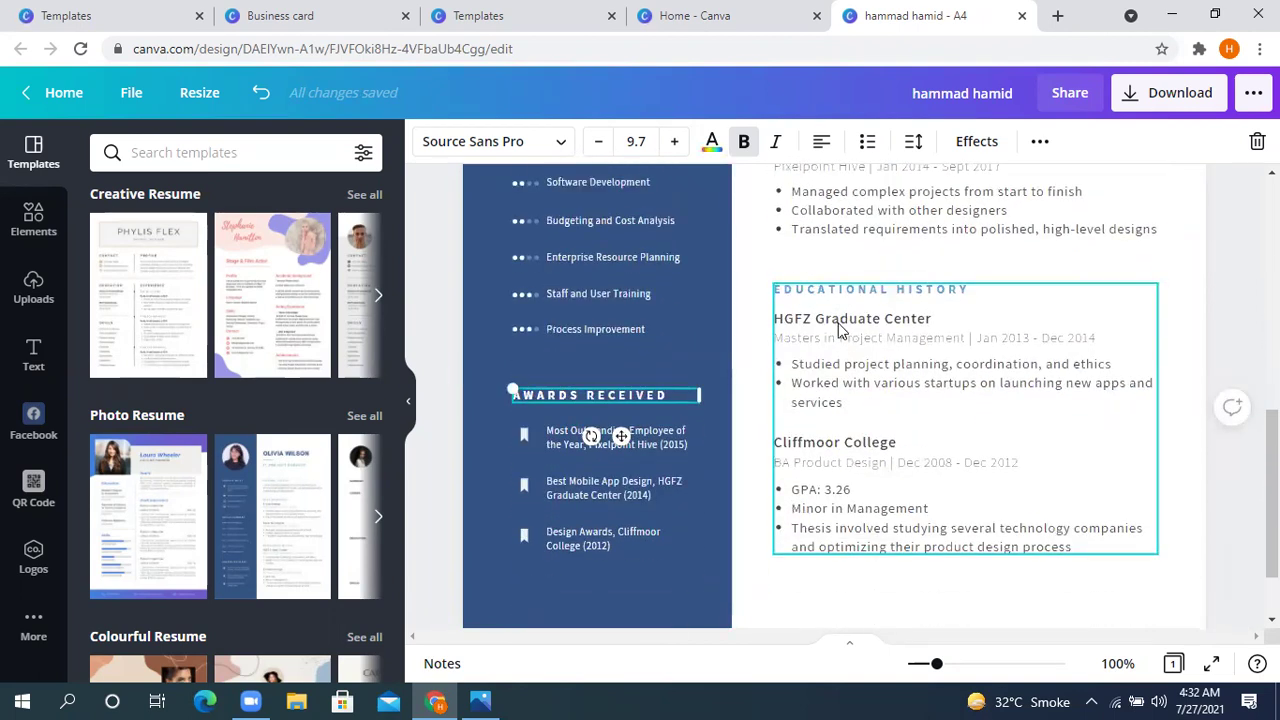
pyautogui.scroll(-1, 873, 378)
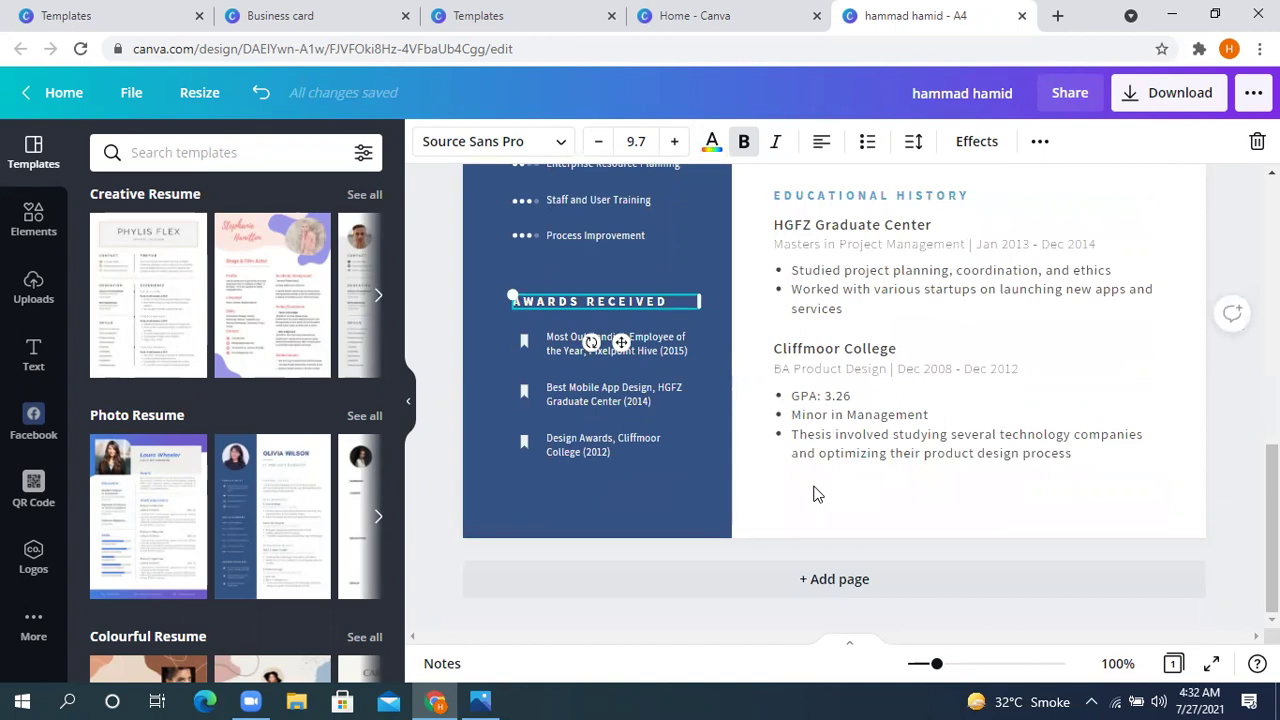
pyautogui.click(893, 236)
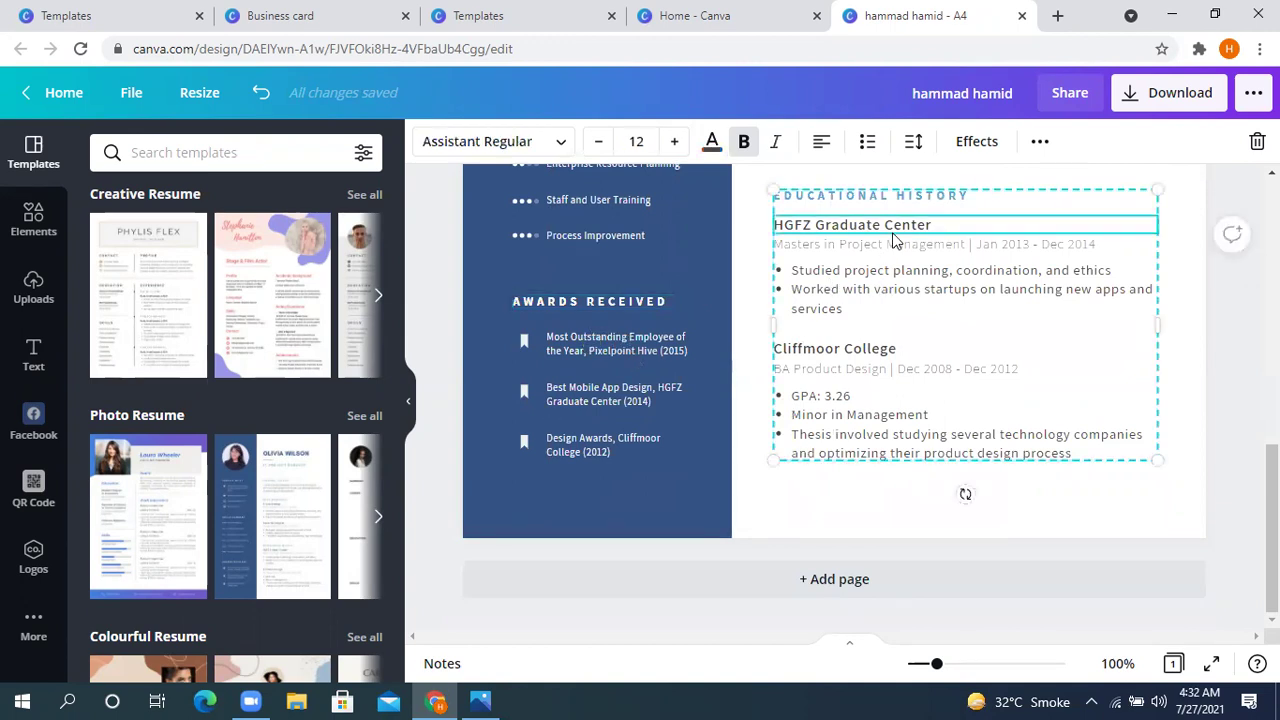
pyautogui.scroll(3, 911, 430)
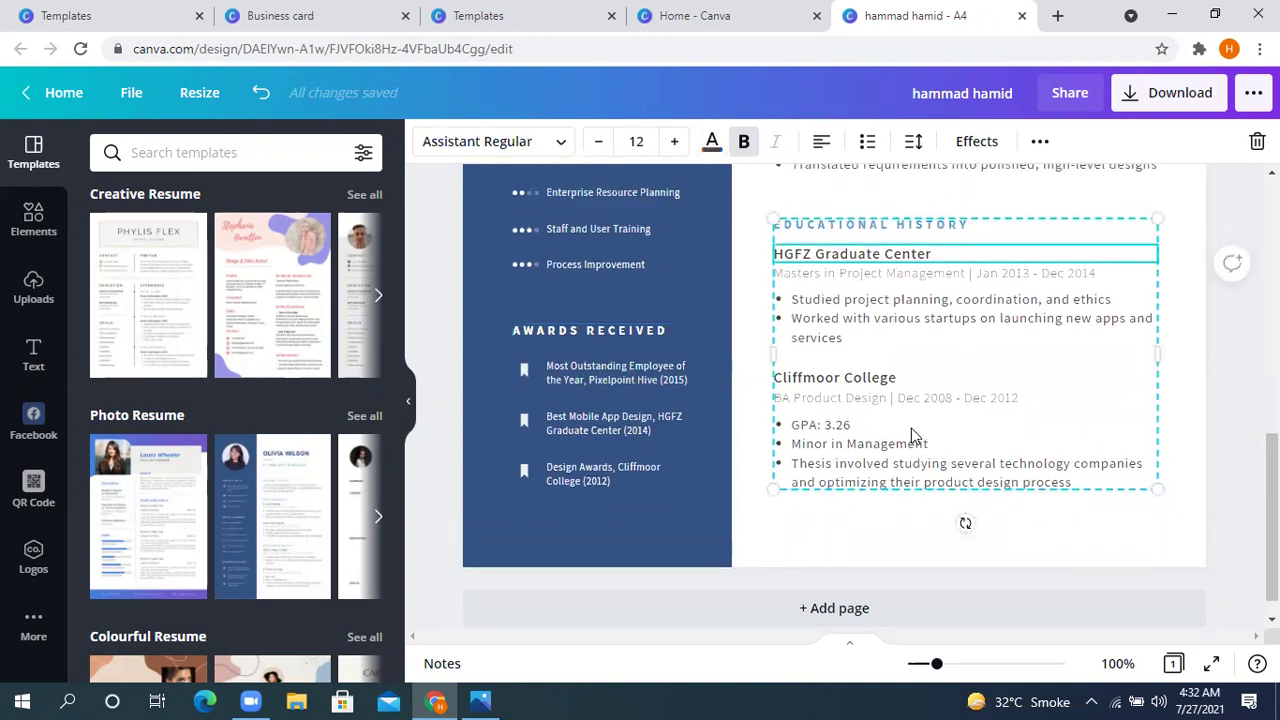
pyautogui.scroll(-2, 912, 436)
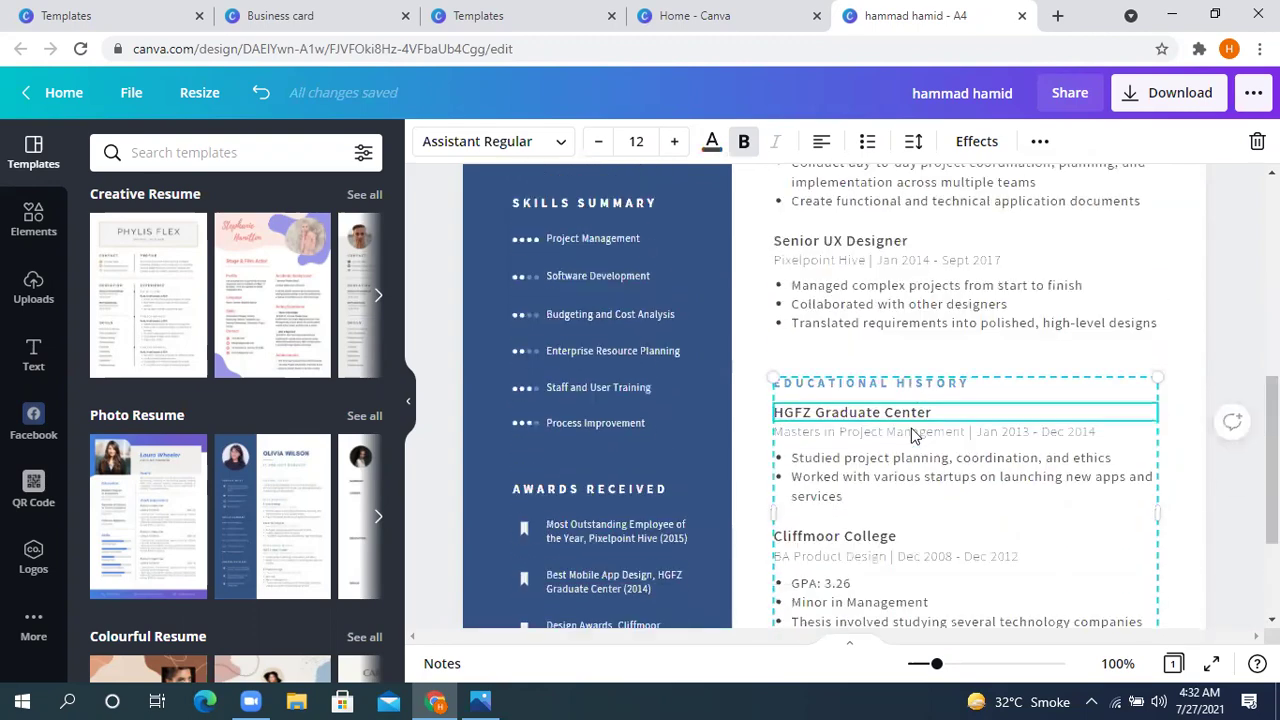
pyautogui.scroll(3, 838, 435)
pyautogui.scroll(-5, 898, 435)
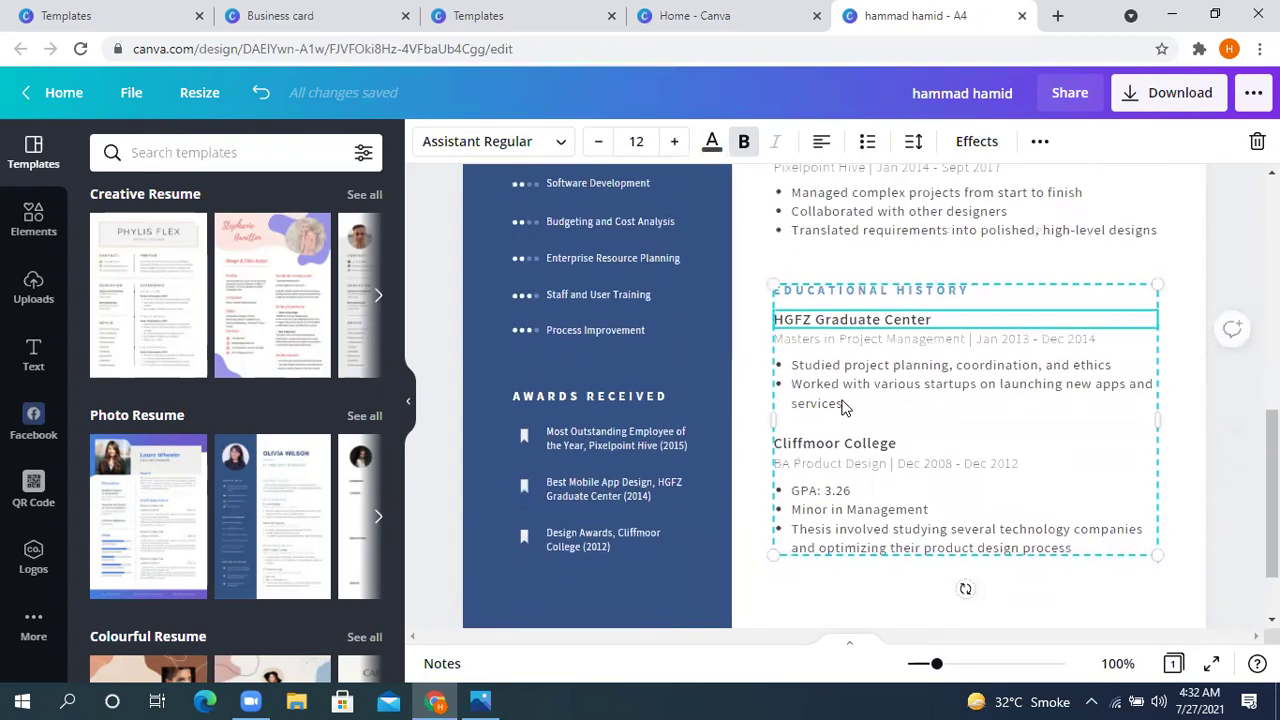
pyautogui.scroll(4, 847, 429)
pyautogui.scroll(2, 851, 434)
pyautogui.scroll(-2, 851, 434)
# Move the short introduction block up, closer to the job title
pyautogui.click(870, 300)
pyautogui.scroll(1, 918, 422)
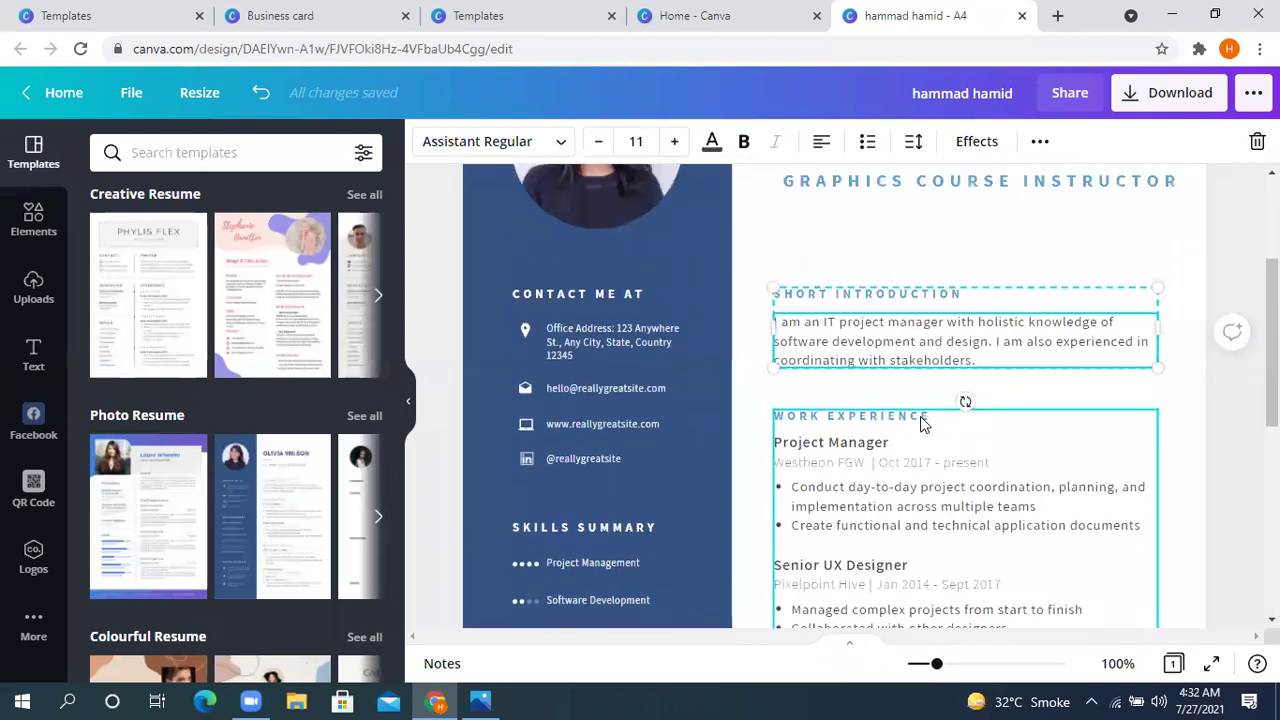
pyautogui.moveTo(920, 416); pyautogui.dragTo(922, 414)
pyautogui.hotkey('shift', 'Up')
pyautogui.hotkey('shift', 'Up')
pyautogui.hotkey('shift', 'Up')
pyautogui.hotkey('shift', 'Up')
pyautogui.hotkey('shift', 'Up')
pyautogui.hotkey('shift', 'Up')
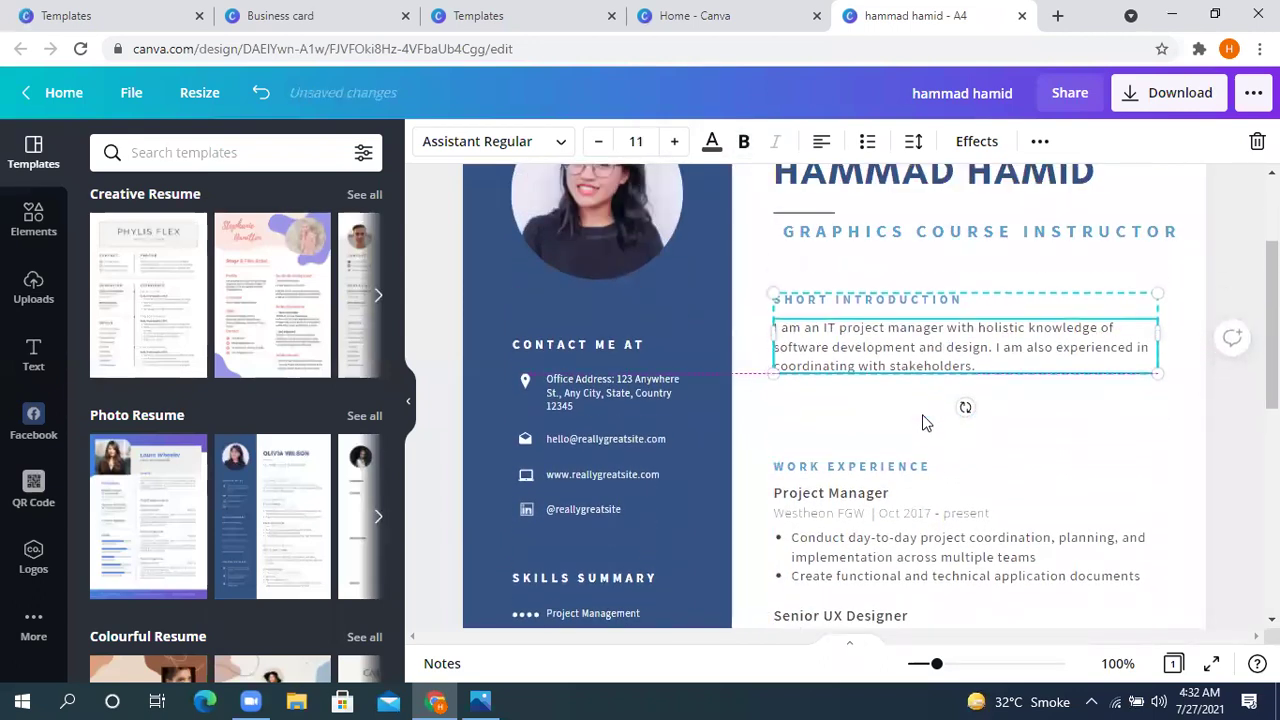
# Move the work experience block up so it sits closer beneath the short introduction
pyautogui.click(880, 520)
pyautogui.hotkey('shift', 'Up')
pyautogui.hotkey('shift', 'Up')
pyautogui.hotkey('shift', 'Up')
pyautogui.hotkey('shift', 'Up')
pyautogui.hotkey('shift', 'Up')
pyautogui.hotkey('shift', 'Up')
pyautogui.hotkey('shift', 'Up')
pyautogui.hotkey('shift', 'Up')
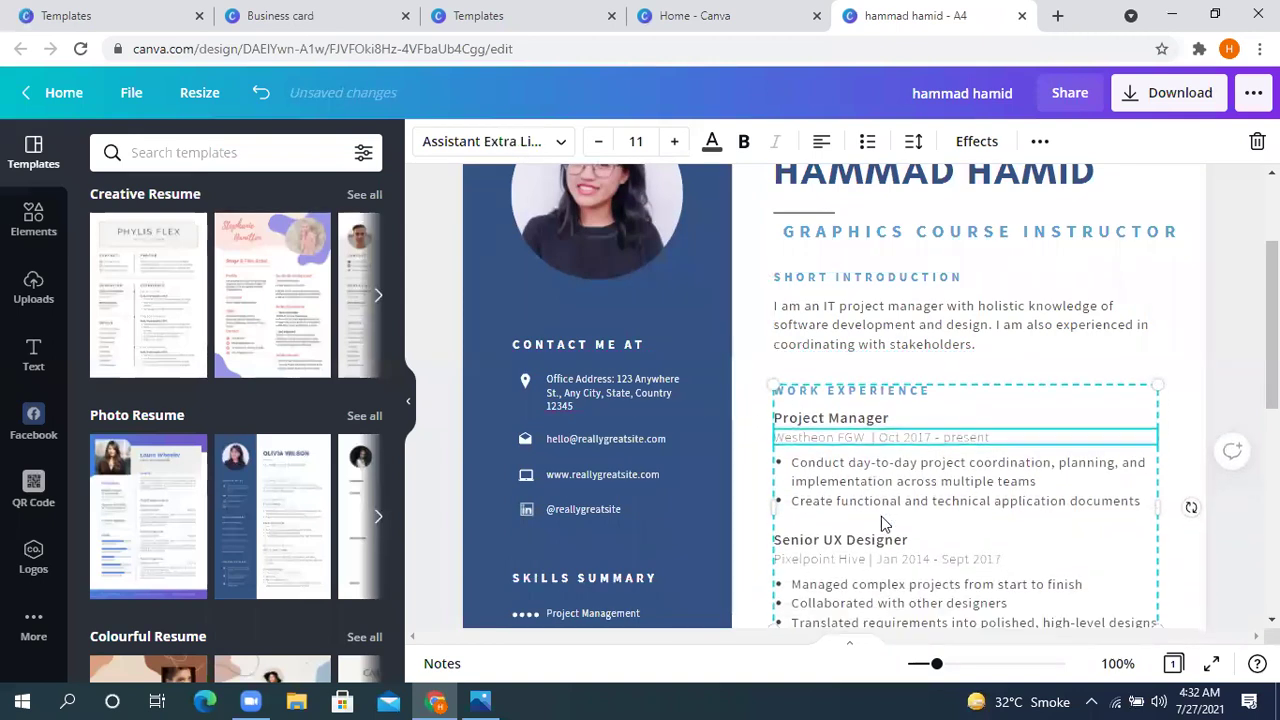
# Move the educational history block up so it sits directly beneath the work experience bullets
pyautogui.scroll(-4, 907, 470)
pyautogui.click(907, 470)
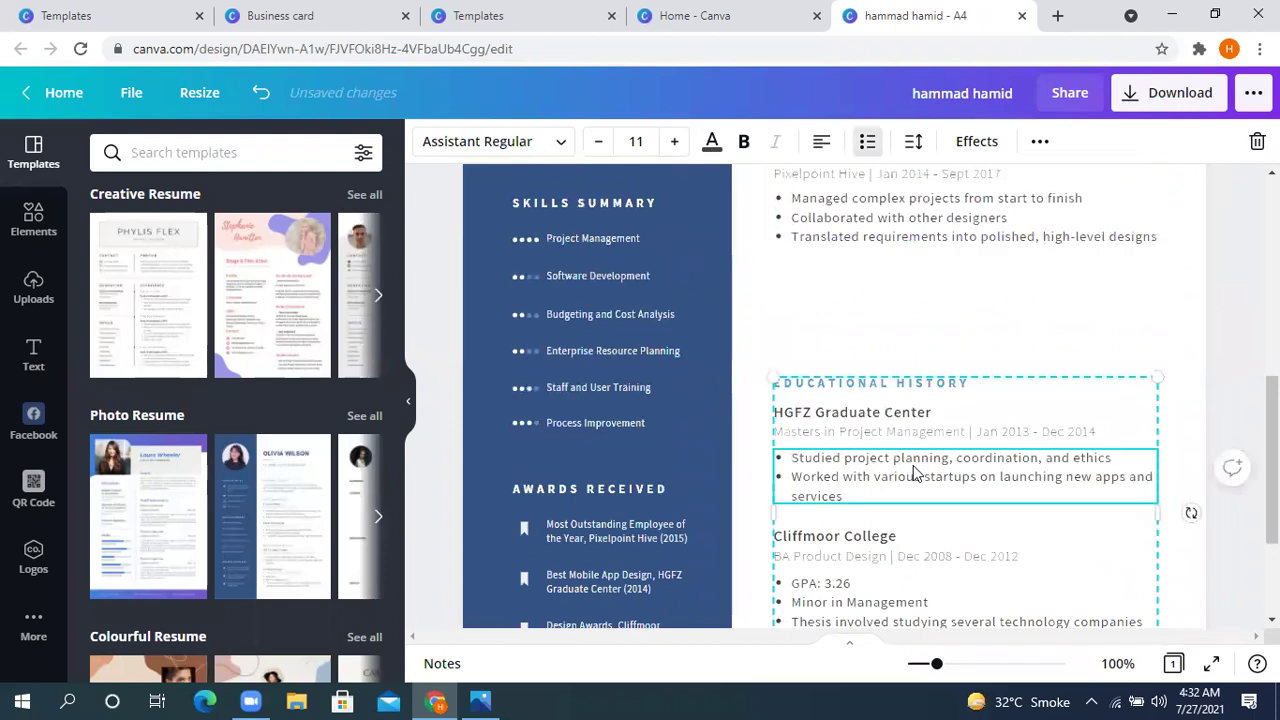
pyautogui.hotkey('shift', 'Up')
pyautogui.hotkey('shift', 'Up')
pyautogui.hotkey('shift', 'Up')
pyautogui.hotkey('shift', 'Up')
pyautogui.hotkey('shift', 'Up')
pyautogui.hotkey('shift', 'Up')
pyautogui.hotkey('shift', 'Up')
pyautogui.hotkey('shift', 'Up')
pyautogui.hotkey('shift', 'Up')
pyautogui.hotkey('shift', 'Up')
pyautogui.hotkey('shift', 'Up')
pyautogui.hotkey('shift', 'Up')
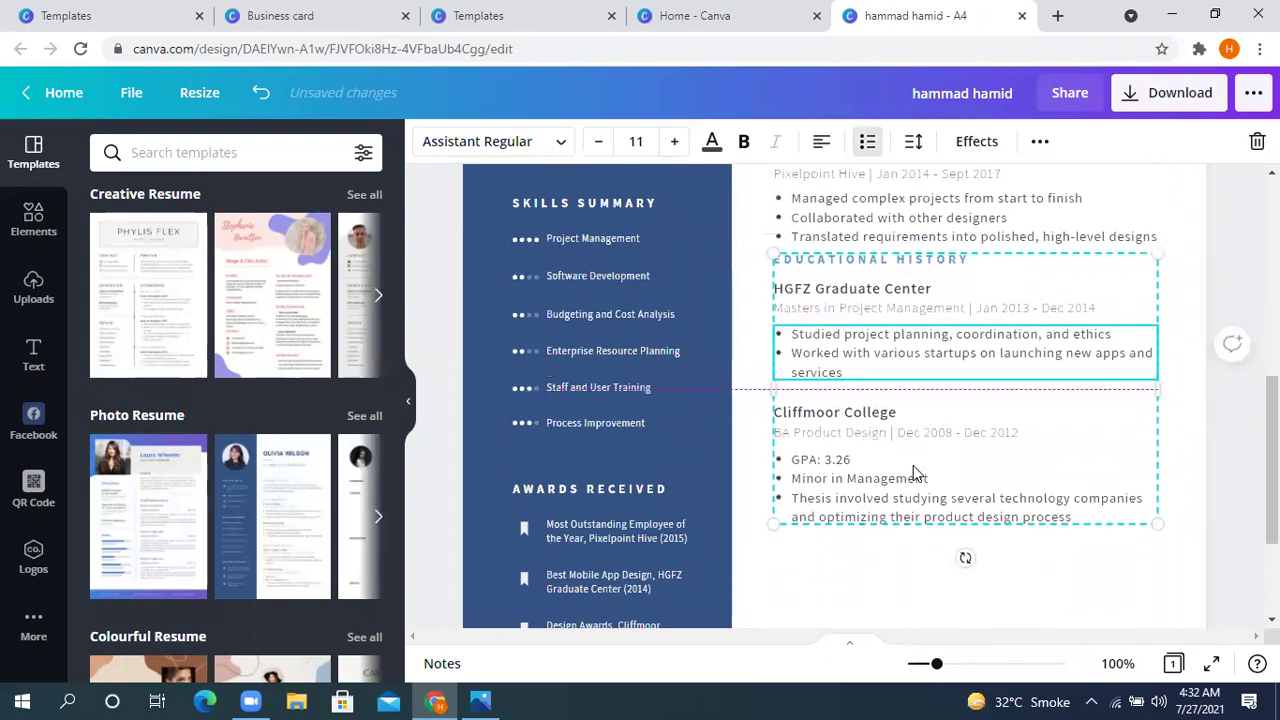
# Scale down and narrow the educational history block to fill only the left half of the resume's main column
pyautogui.click(1157, 523)
pyautogui.click(1152, 522)
pyautogui.moveTo(1155, 533); pyautogui.dragTo(1048, 520)
pyautogui.moveTo(1066, 377); pyautogui.dragTo(976, 377)
pyautogui.moveTo(843, 355); pyautogui.dragTo(833, 362)
pyautogui.click(1094, 449)
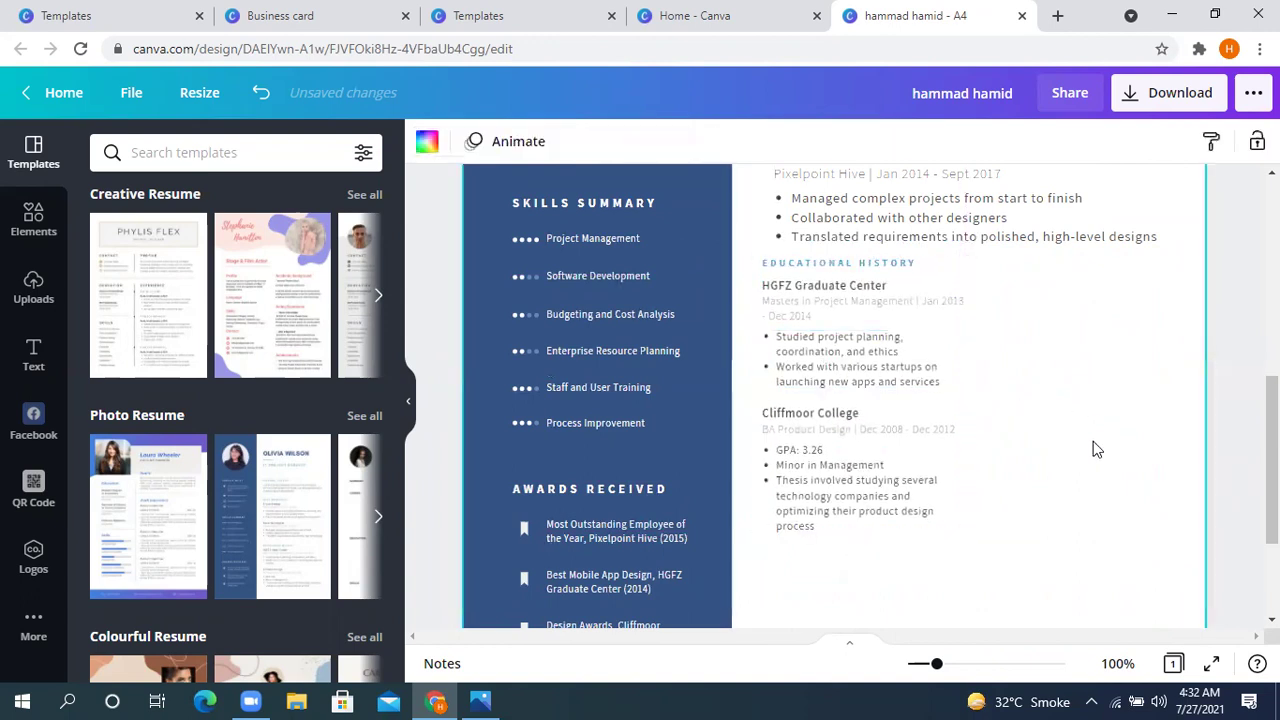
# Duplicate the educational history block and place the copy beside the original, aligned at the same height
pyautogui.click(851, 343)
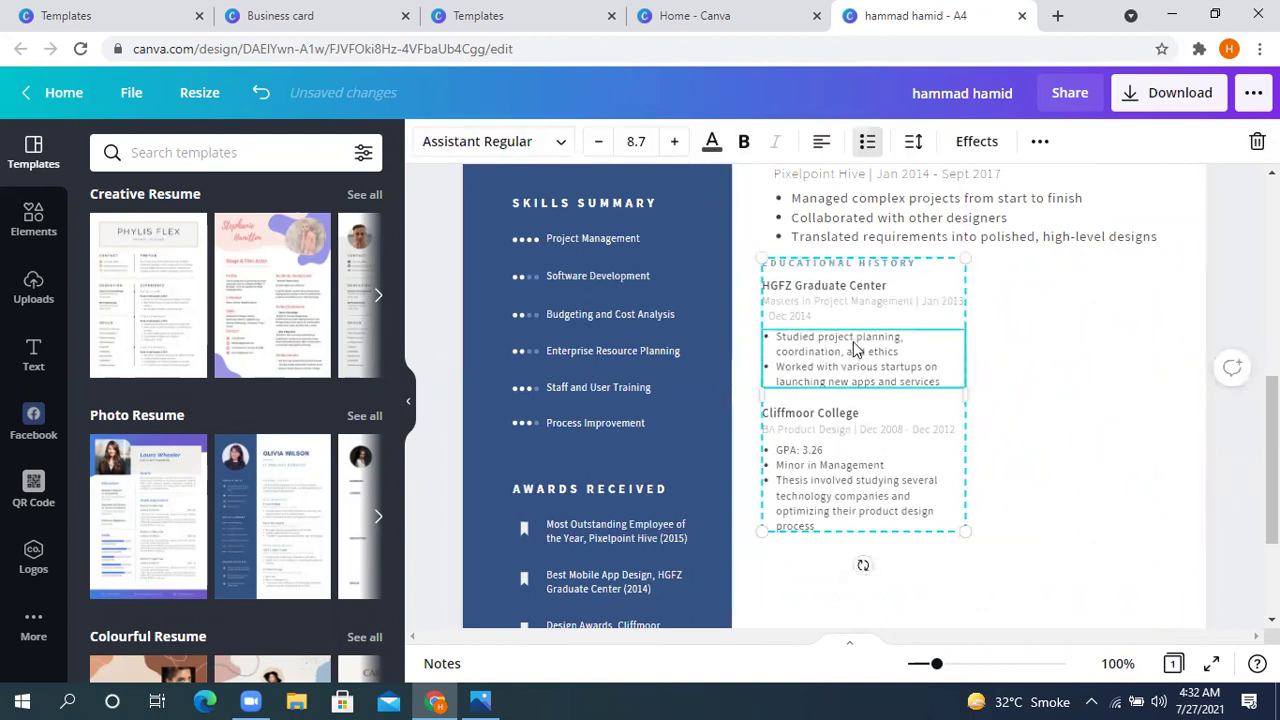
pyautogui.hotkey('ctrl', 'd')
pyautogui.moveTo(898, 420); pyautogui.dragTo(1094, 394)
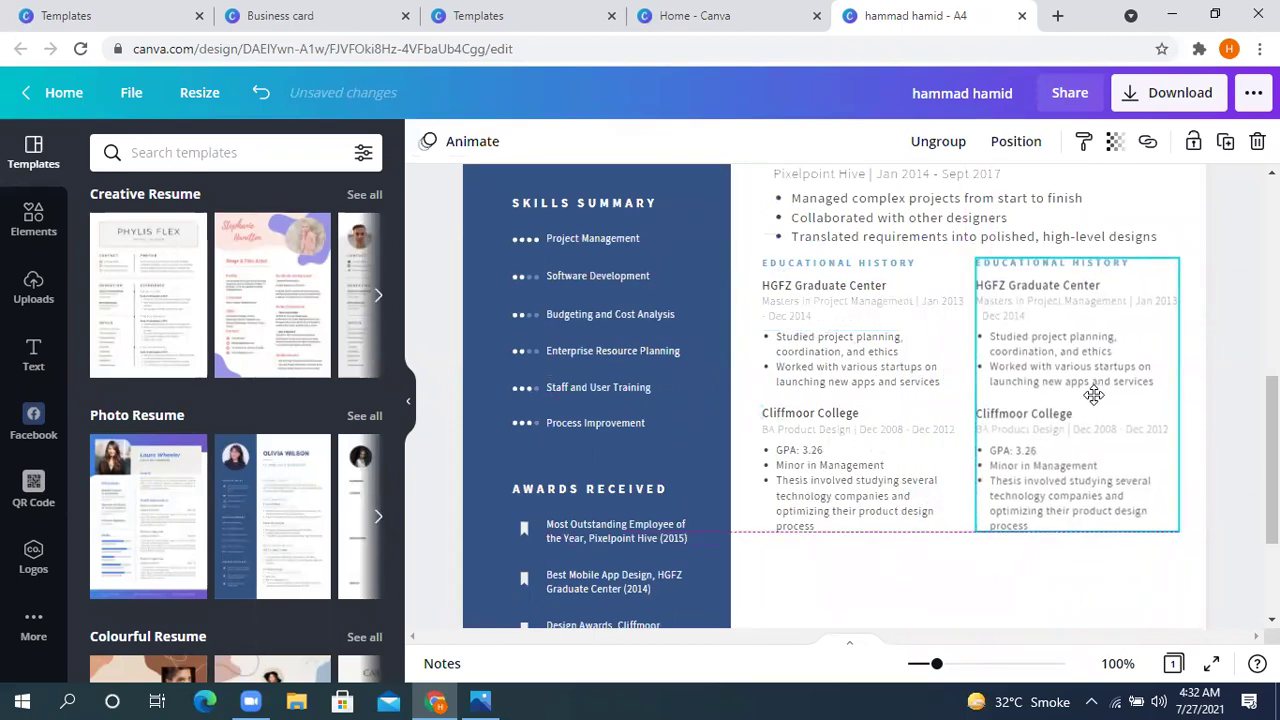
pyautogui.click(982, 564)
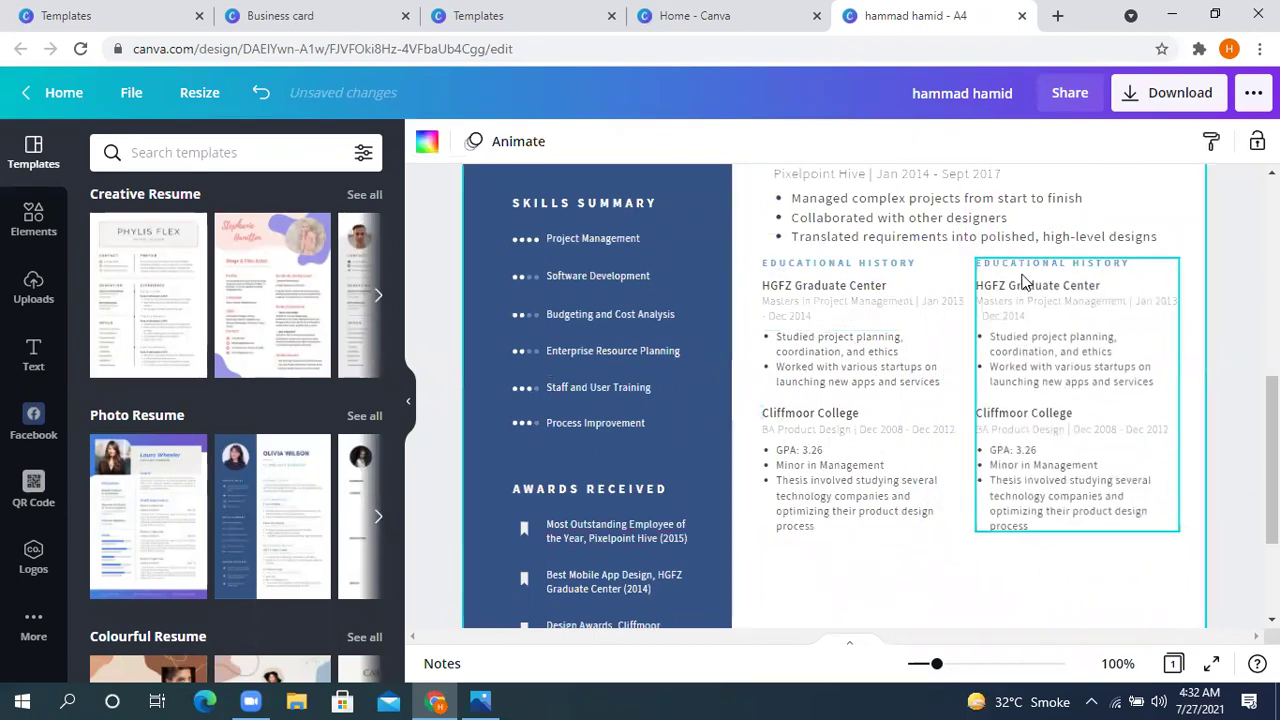
# Replace the duplicated block's EDUCATIONAL HISTORY heading with REFERENCES
pyautogui.moveTo(977, 263); pyautogui.dragTo(1029, 262)
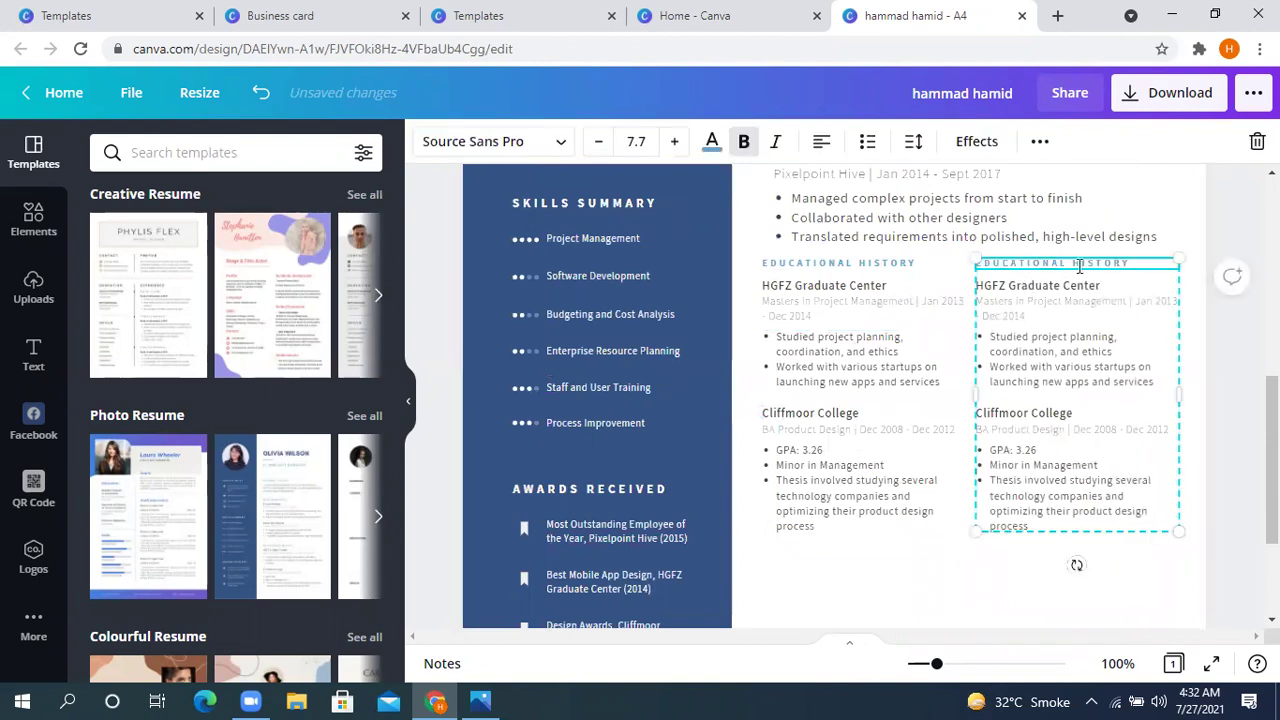
pyautogui.tripleClick(1078, 265)
pyautogui.press('BackSpace')
pyautogui.write('REFERENCES')
pyautogui.click(1003, 574)
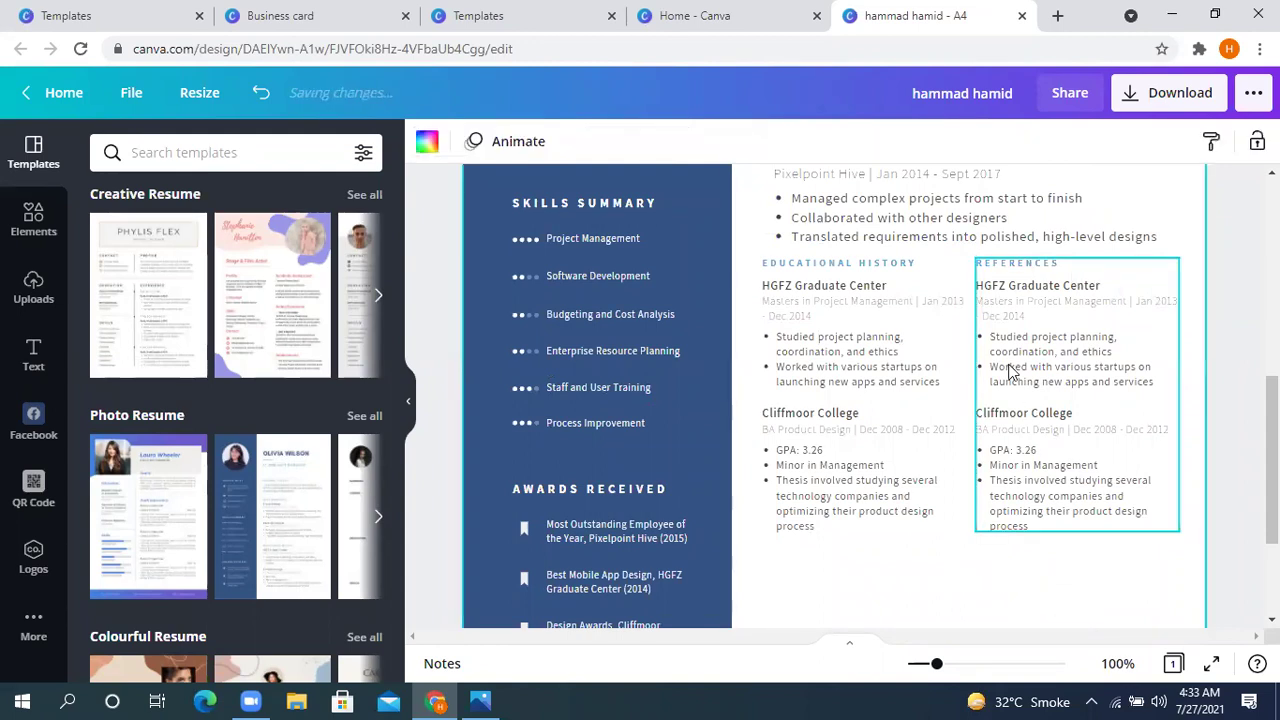
pyautogui.tripleClick(1076, 286)
pyautogui.click(1022, 424)
pyautogui.tripleClick(1113, 418)
pyautogui.click(1052, 468)
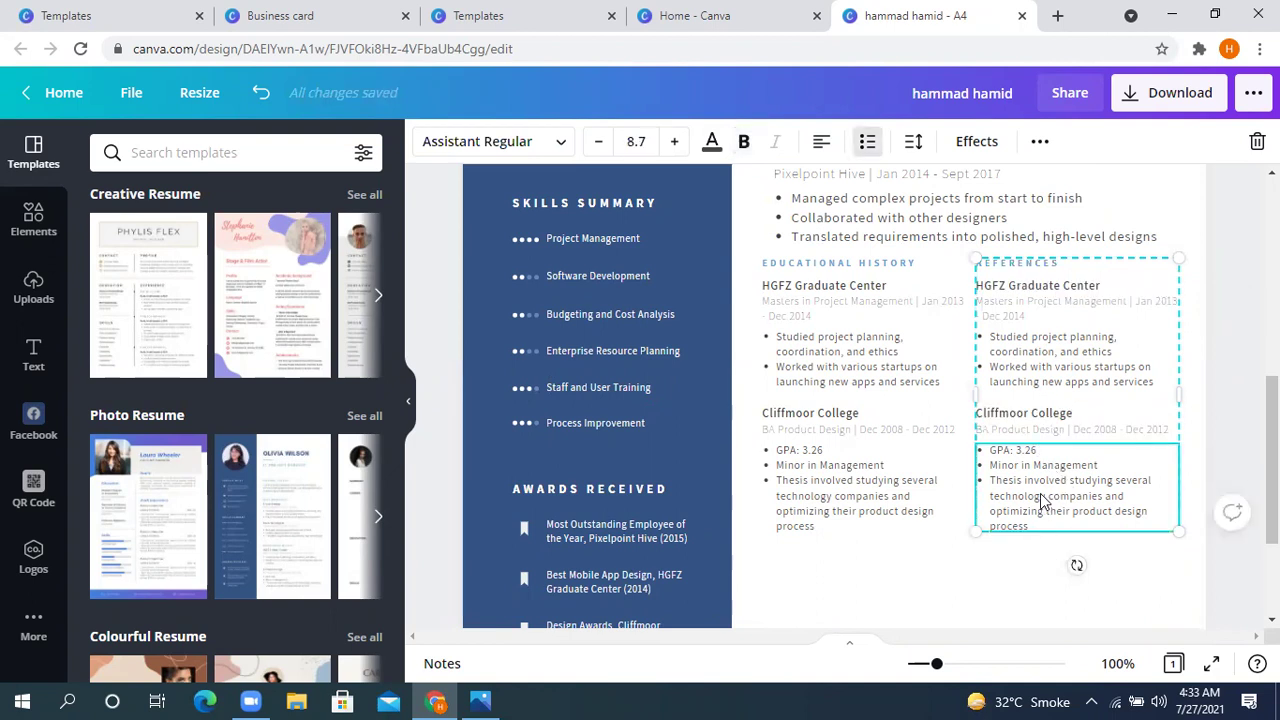
pyautogui.click(1040, 345)
pyautogui.click(1055, 452)
pyautogui.click(1047, 314)
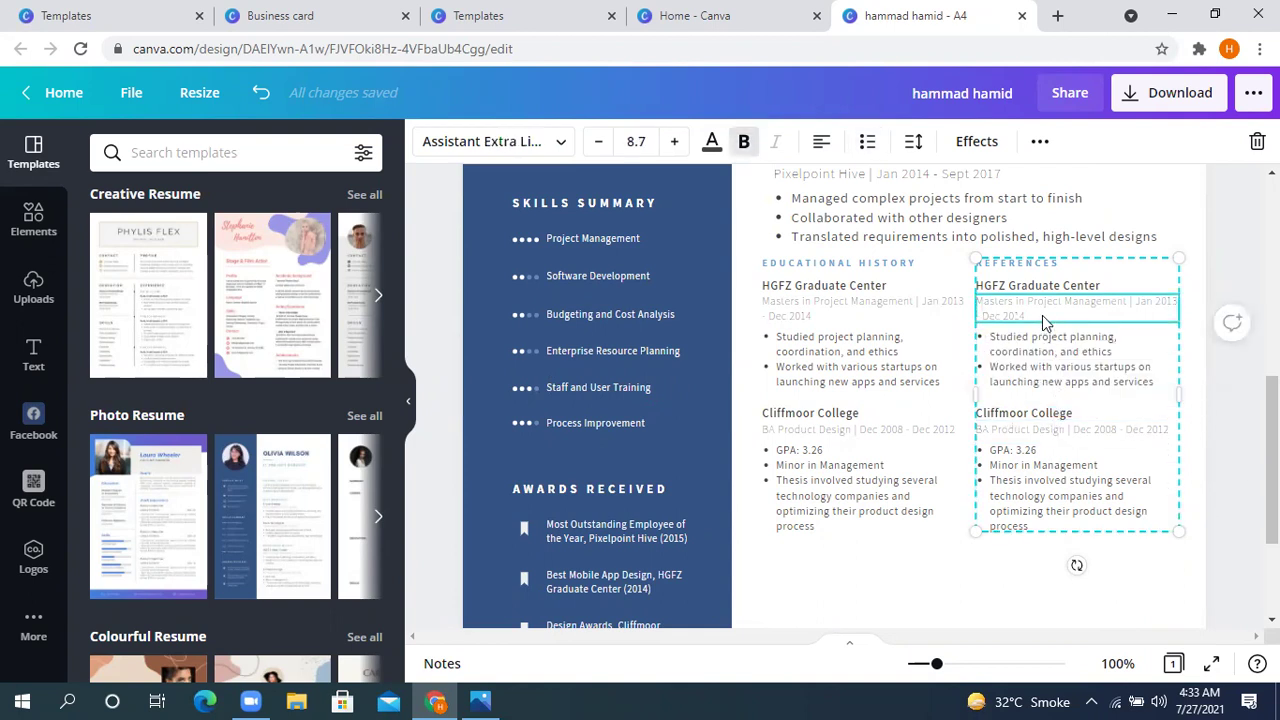
pyautogui.click(1069, 413)
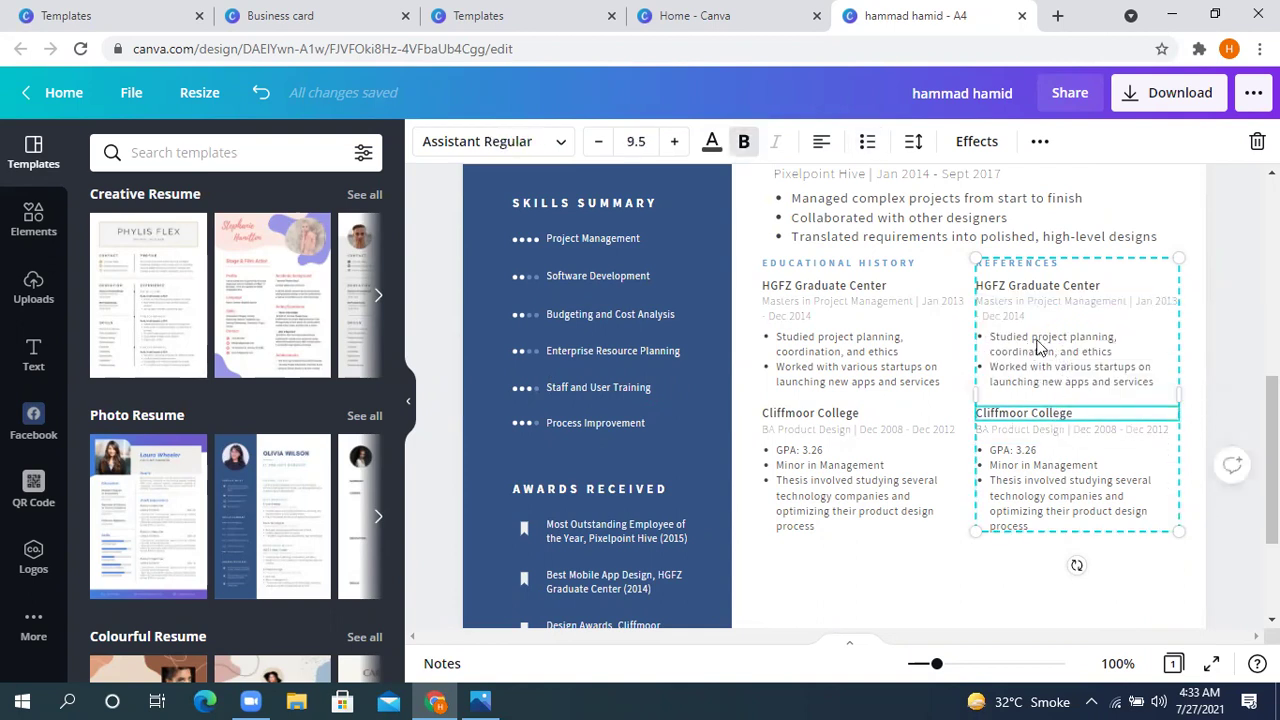
# Ungroup the REFERENCES block into separate text elements
pyautogui.click(1041, 142)
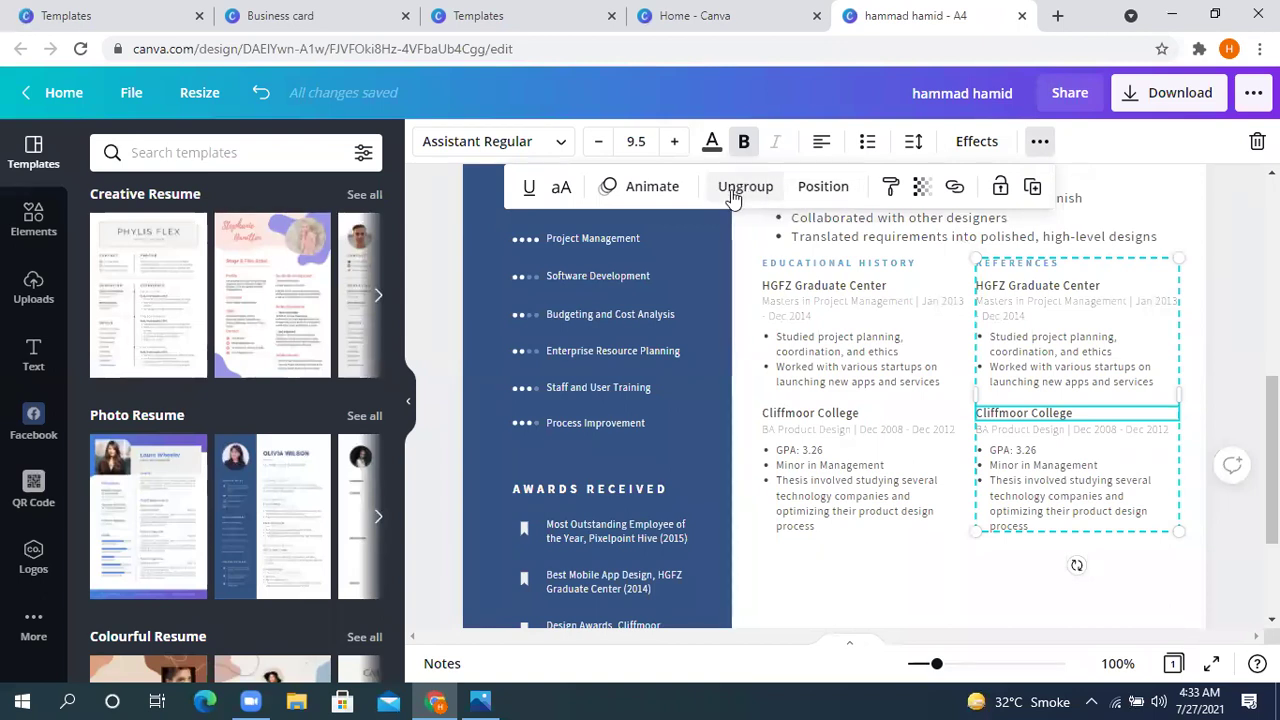
pyautogui.click(1093, 310)
pyautogui.click(1092, 308)
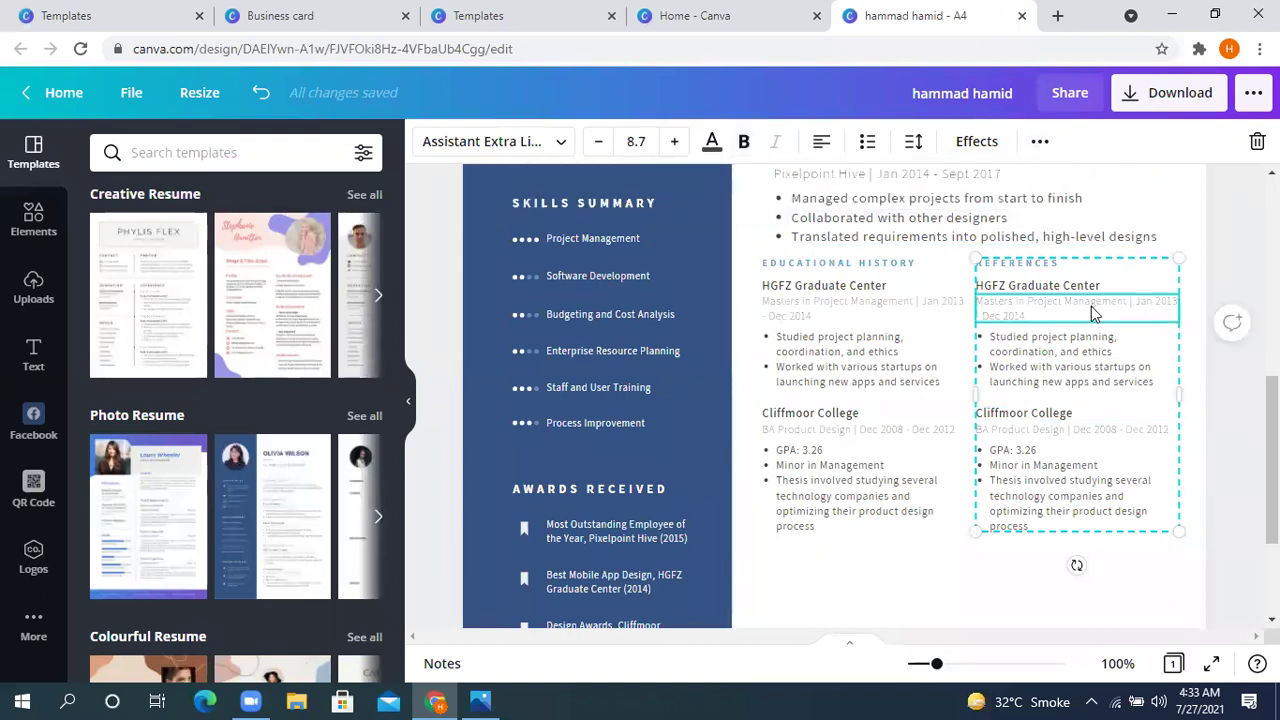
pyautogui.click(1040, 143)
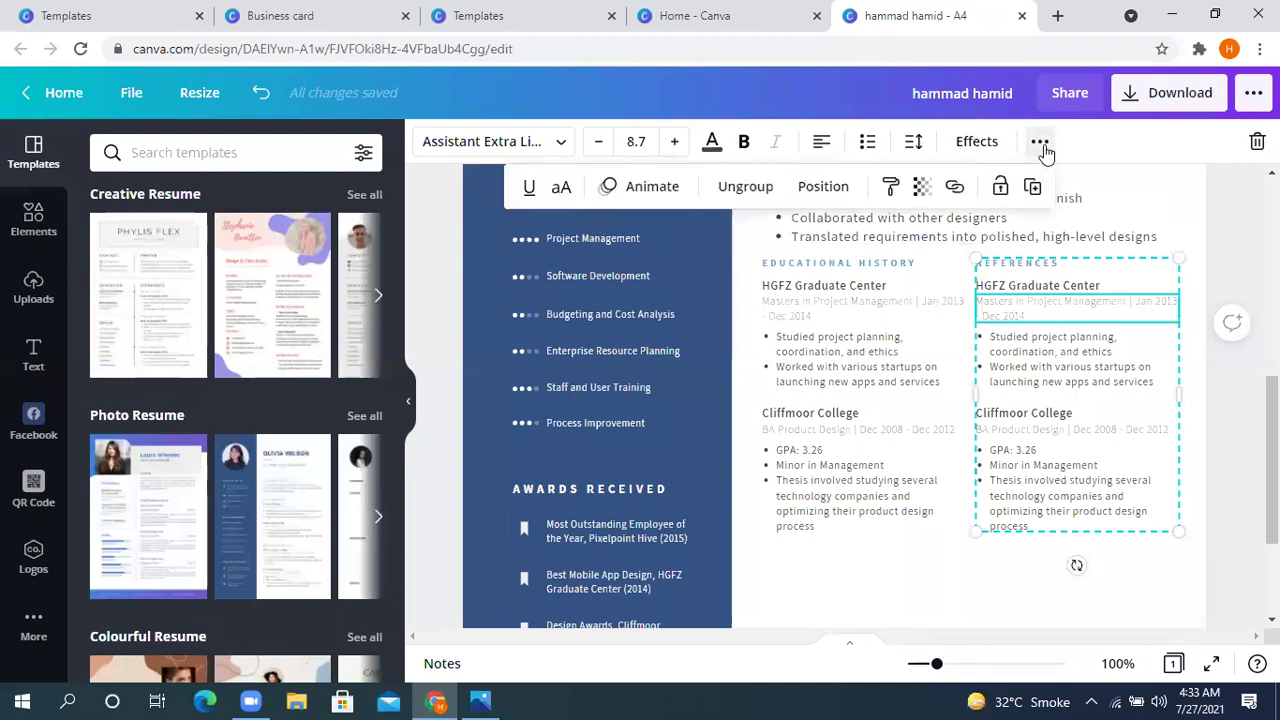
pyautogui.click(744, 190)
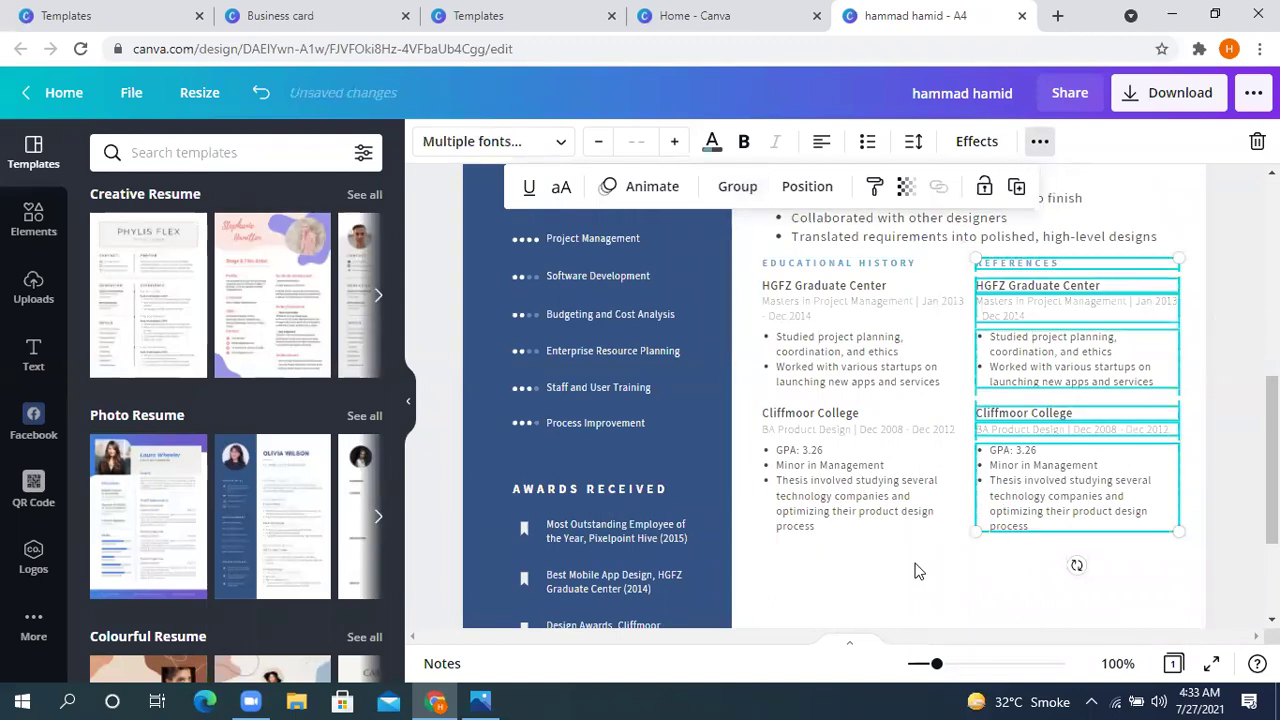
pyautogui.click(919, 570)
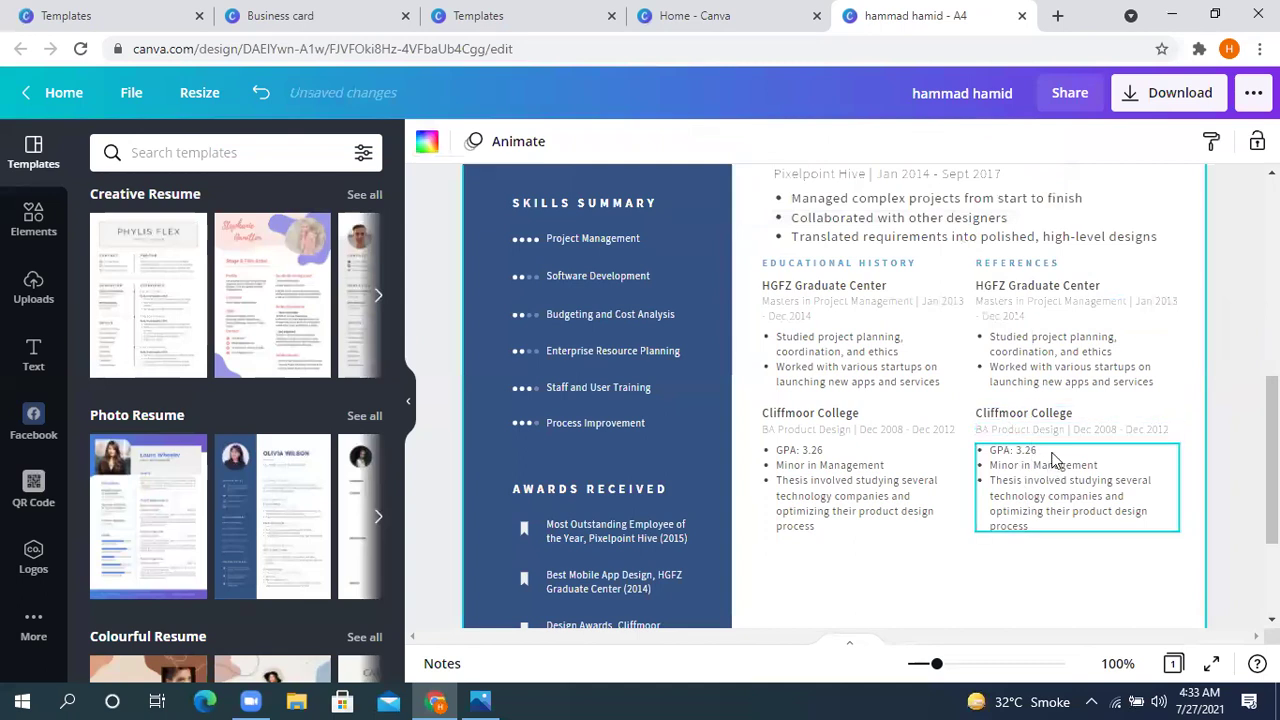
# Move the Cliffmoor College title, subtitle and bullets under REFERENCES off the page, and nudge the remaining references texts slightly right and down
pyautogui.moveTo(1035, 490); pyautogui.dragTo(1190, 628)
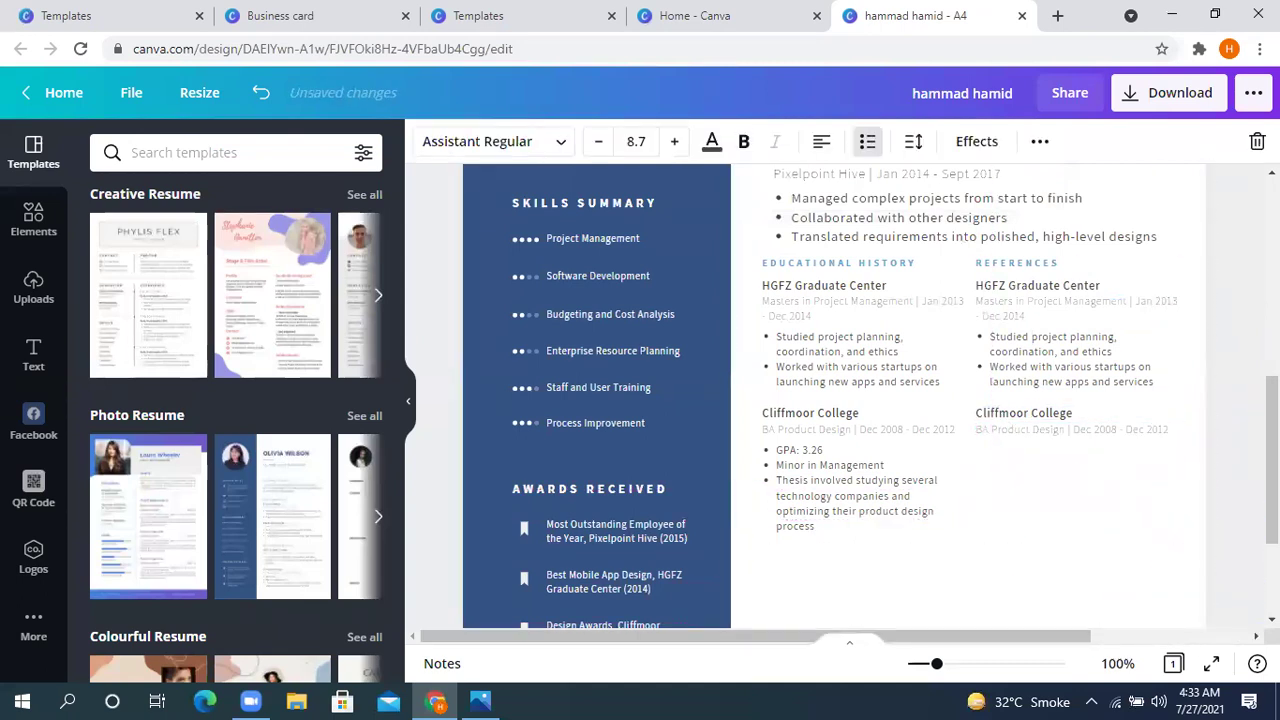
pyautogui.click(1031, 420)
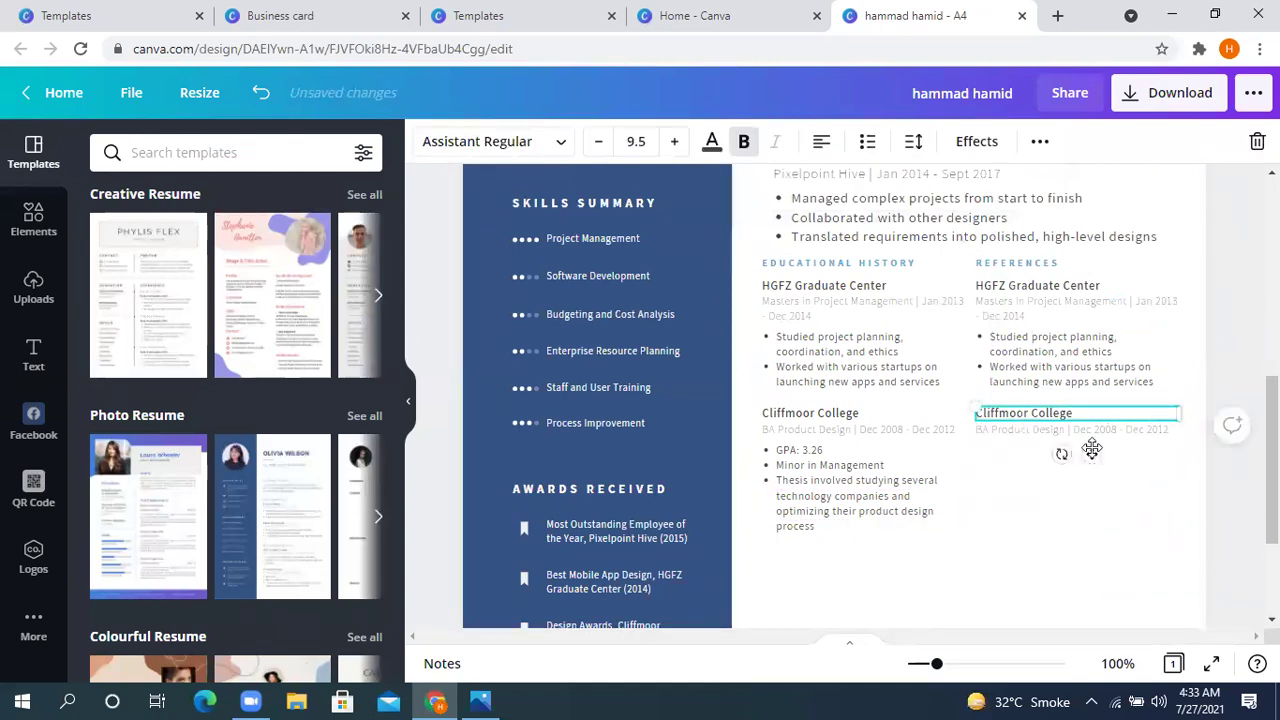
pyautogui.moveTo(1088, 430); pyautogui.dragTo(1246, 566)
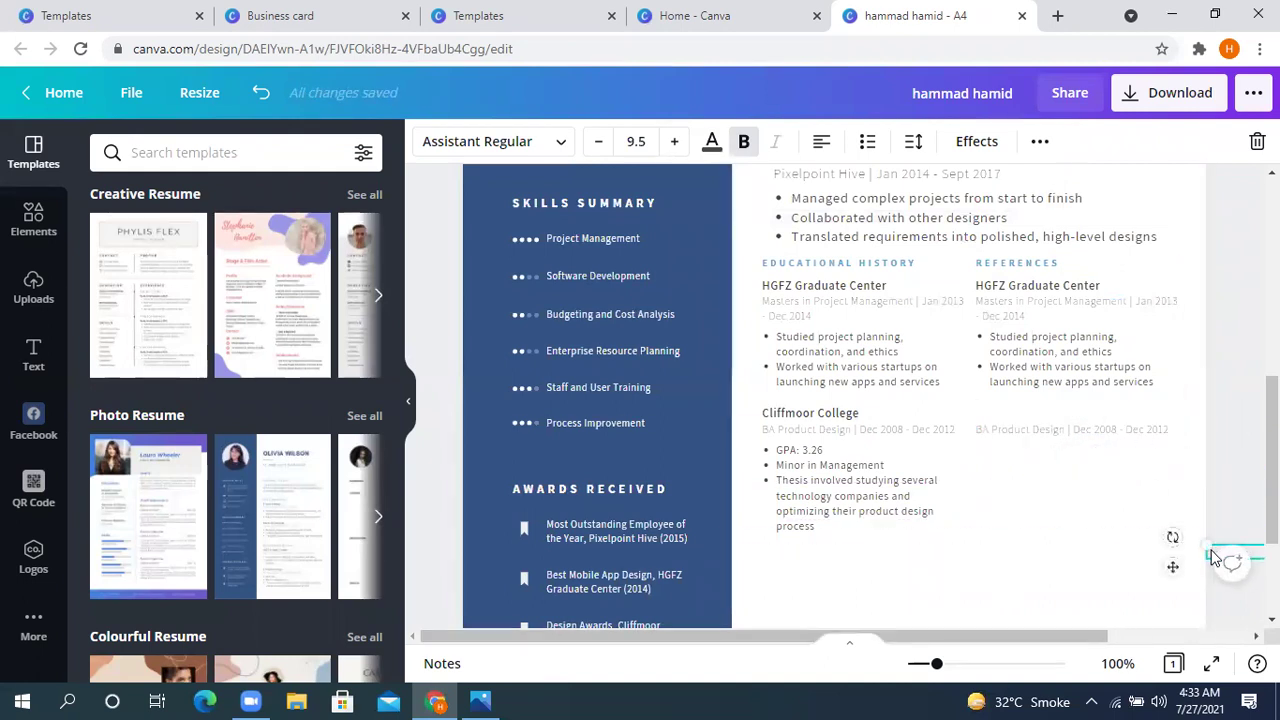
pyautogui.click(1031, 445)
pyautogui.moveTo(1031, 437); pyautogui.dragTo(1272, 310)
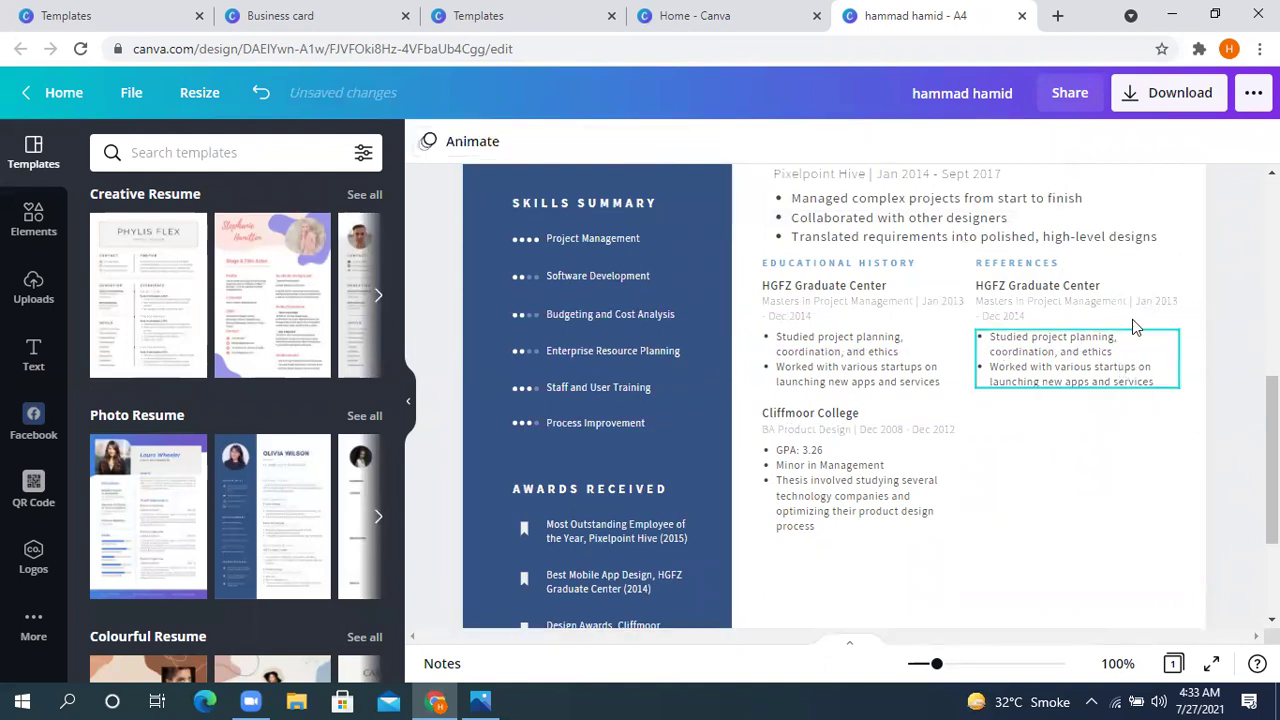
pyautogui.moveTo(1150, 459); pyautogui.dragTo(1017, 265)
pyautogui.moveTo(1063, 323)
pyautogui.mouseDown()
pyautogui.moveTo(1074, 394)
pyautogui.moveTo(1075, 351)
pyautogui.moveTo(970, 519)
pyautogui.moveTo(858, 600)
pyautogui.moveTo(850, 590)
pyautogui.moveTo(1107, 363)
pyautogui.moveTo(1068, 323)
pyautogui.mouseUp()
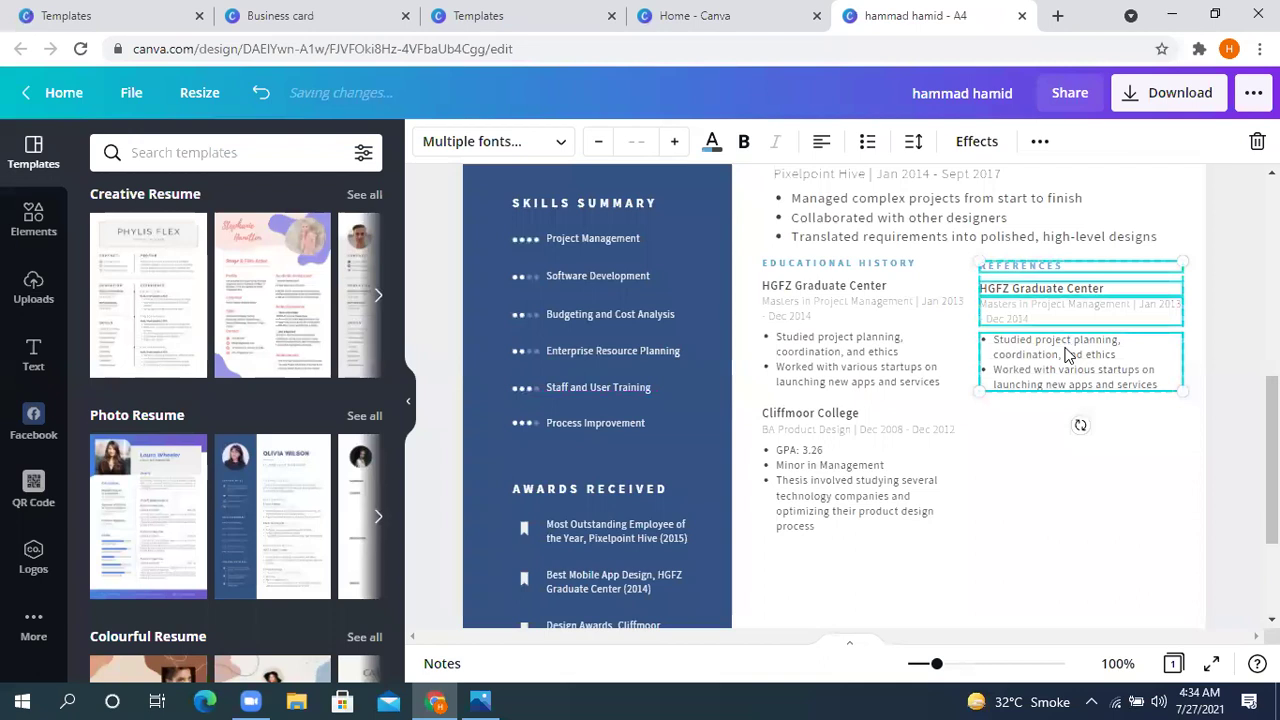
# Replace the HGFZ Graduate Center title under REFERENCES with the referee's name
pyautogui.click(1038, 292)
pyautogui.doubleClick(1094, 290)
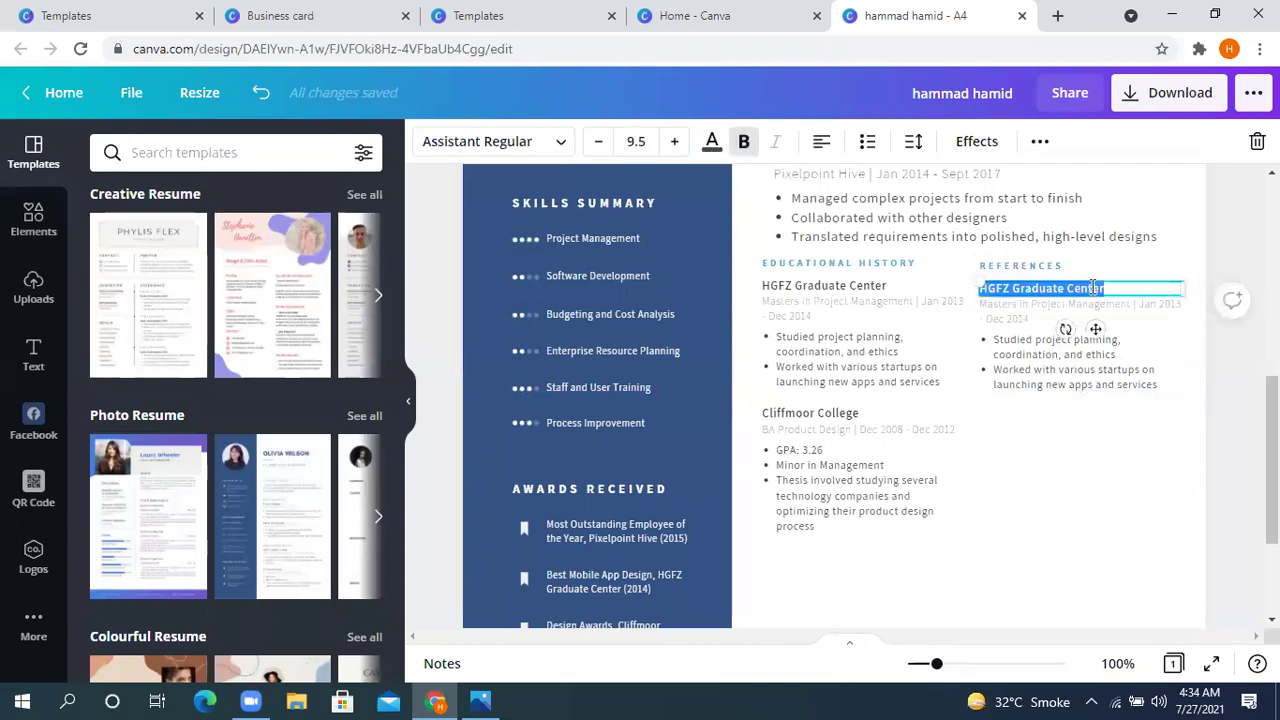
pyautogui.write('ali')
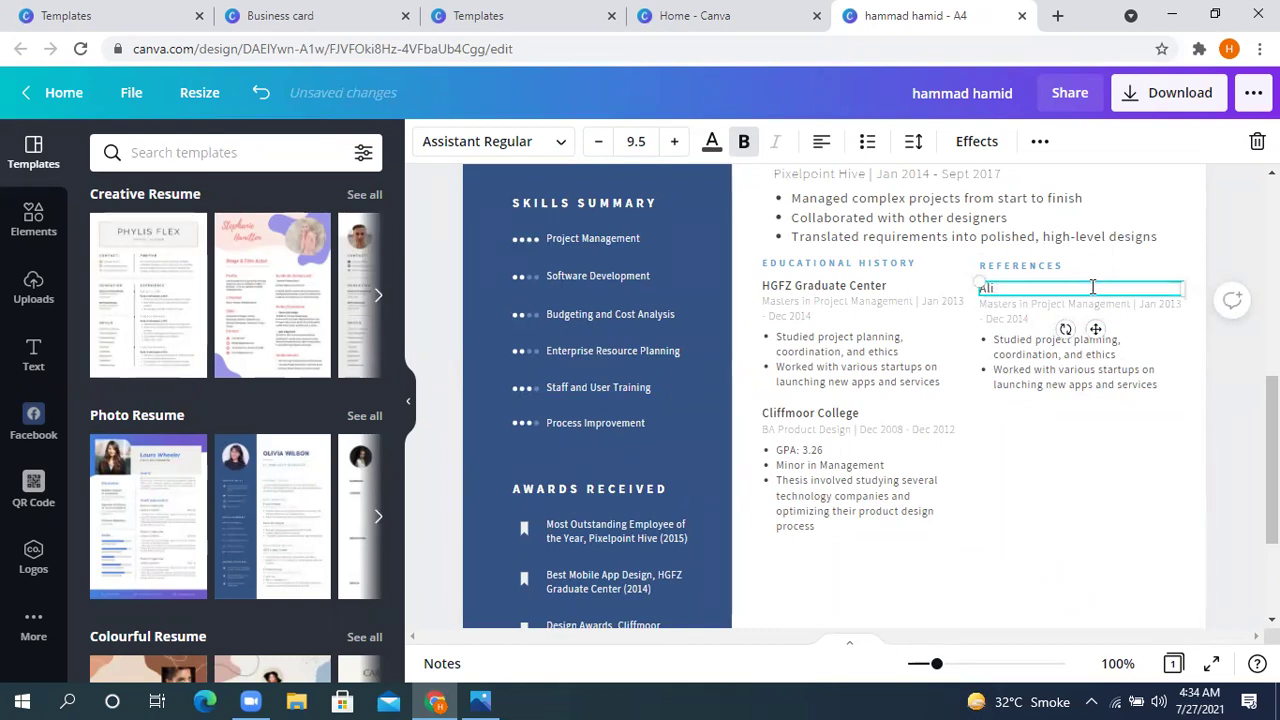
pyautogui.click(1080, 490)
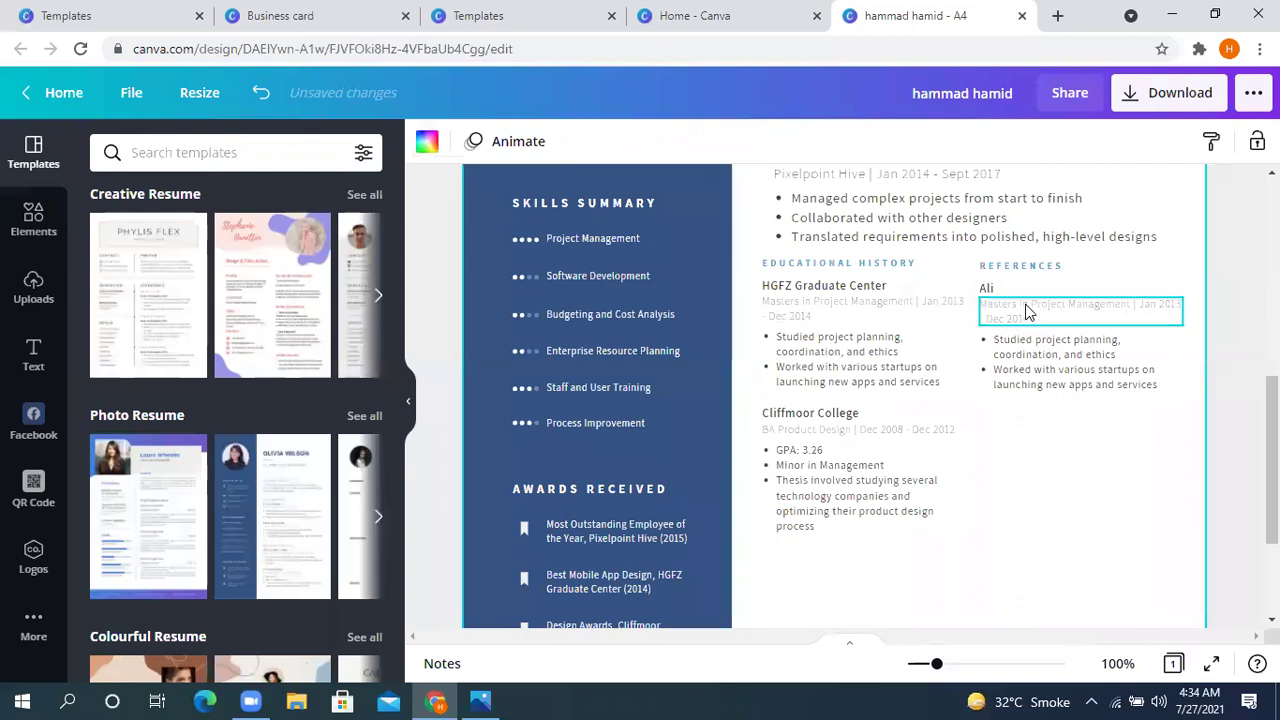
# Replace the degree and date line beneath the referee's name with "manager"
pyautogui.click(1027, 313)
pyautogui.doubleClick(1040, 316)
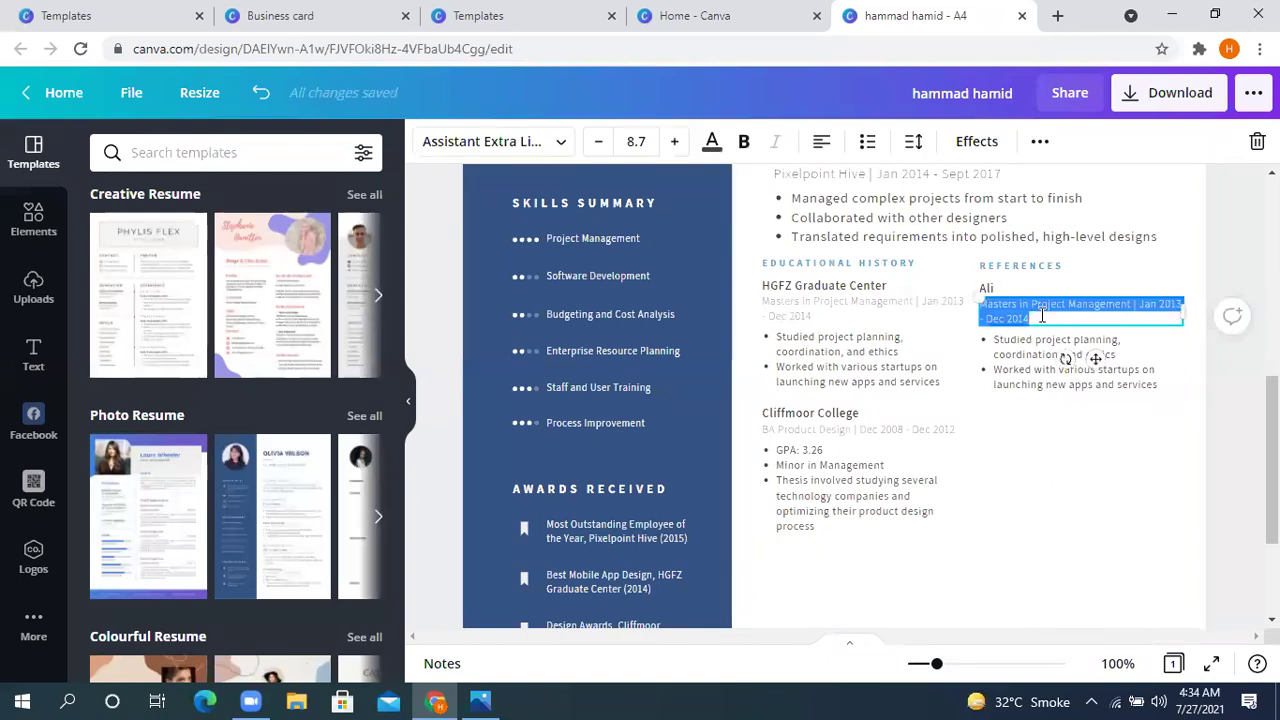
pyautogui.write('mana')
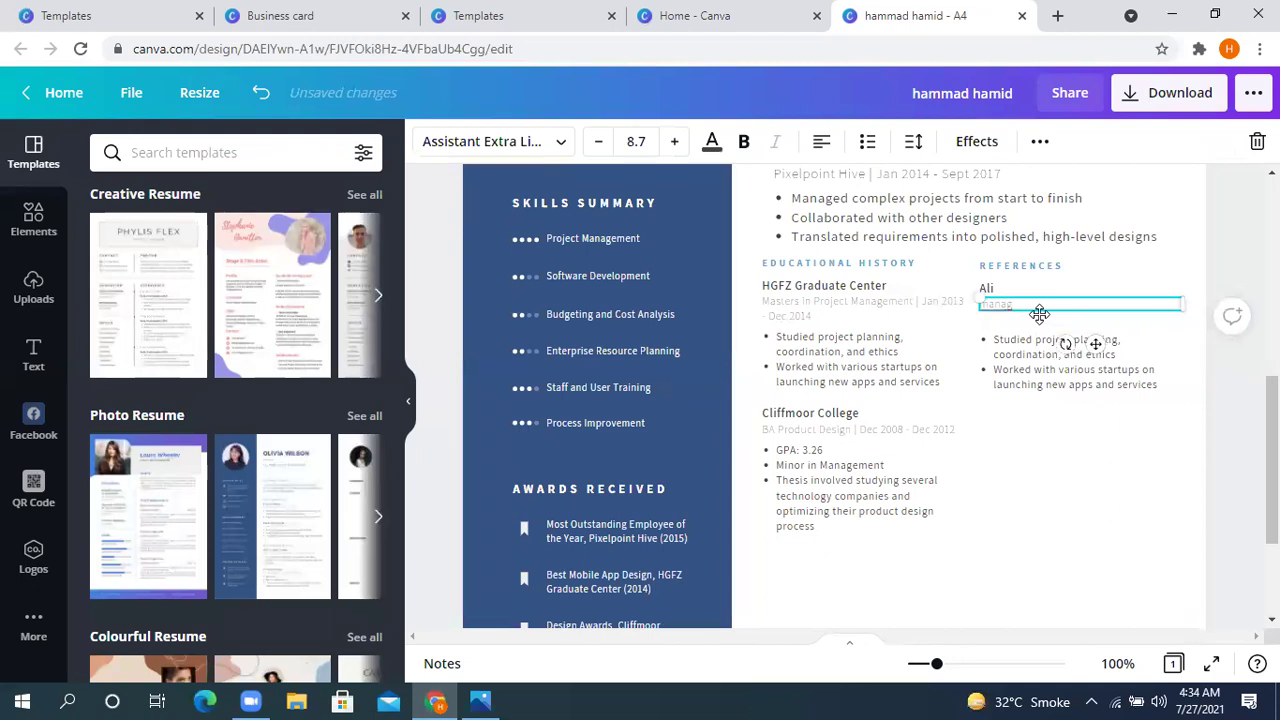
pyautogui.write('g')
pyautogui.write('em')
pyautogui.click(1027, 376)
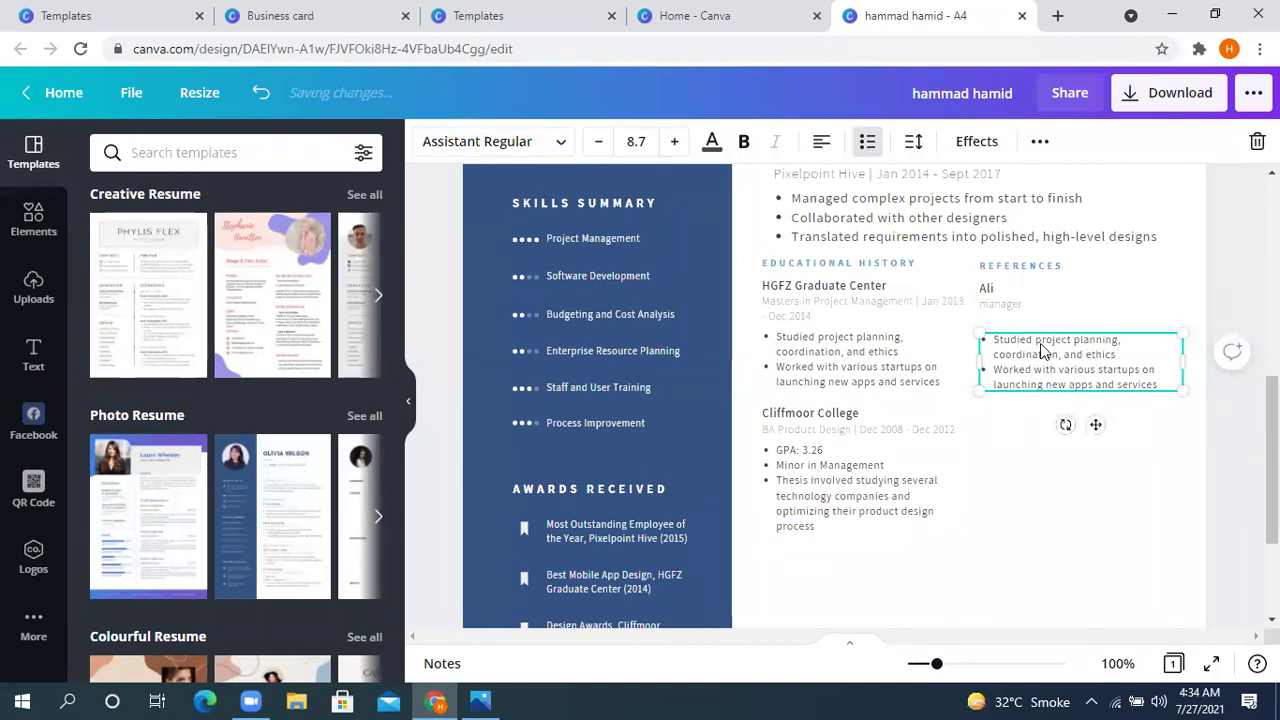
pyautogui.doubleClick(1057, 370)
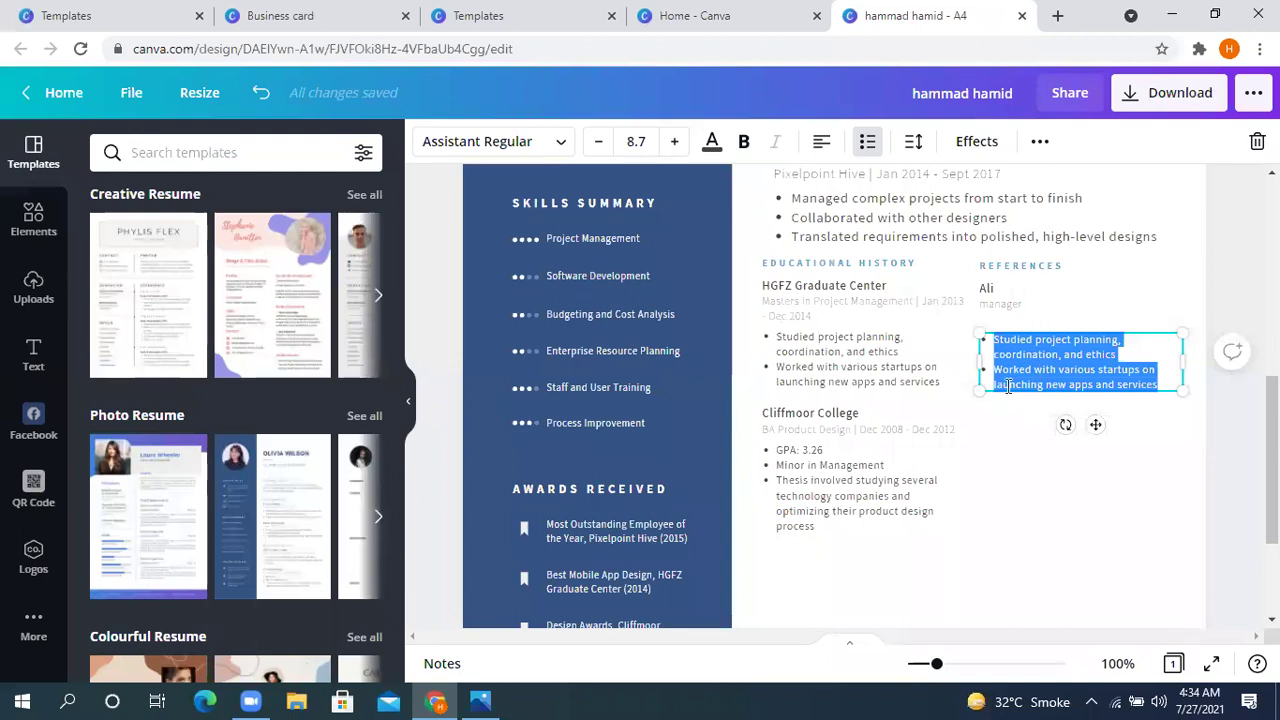
pyautogui.click(1136, 520)
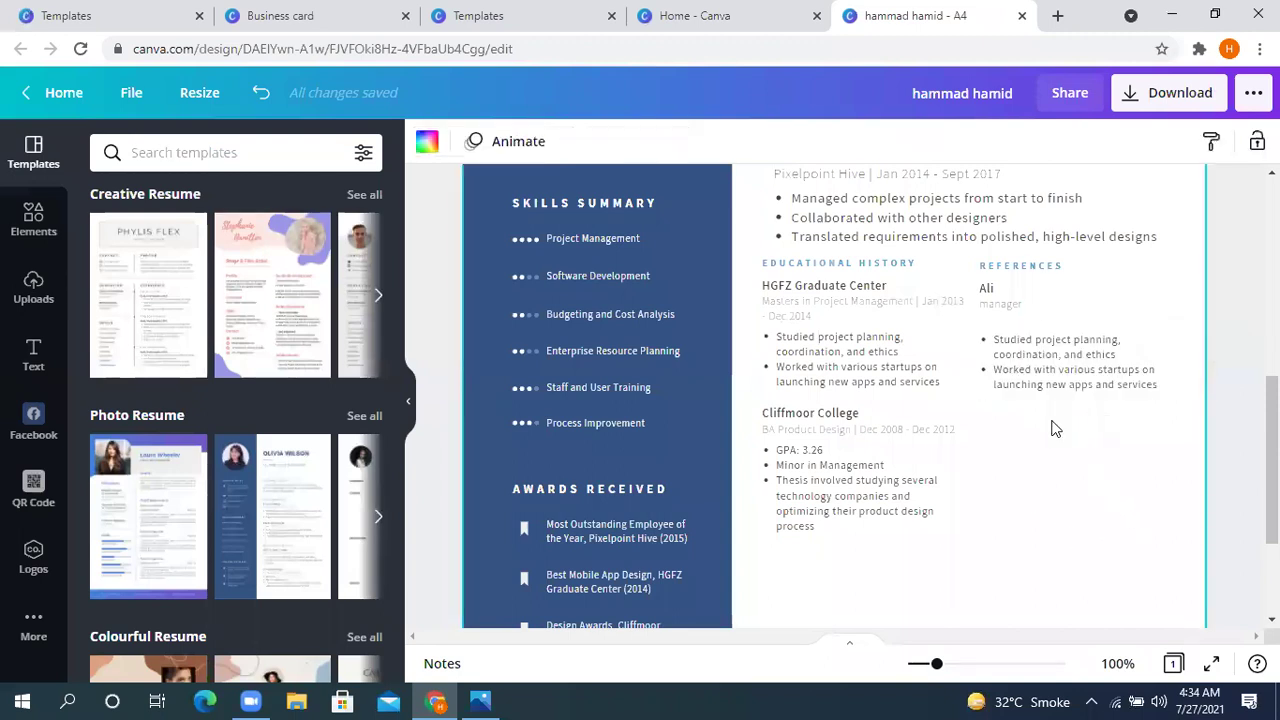
pyautogui.scroll(5, 930, 375)
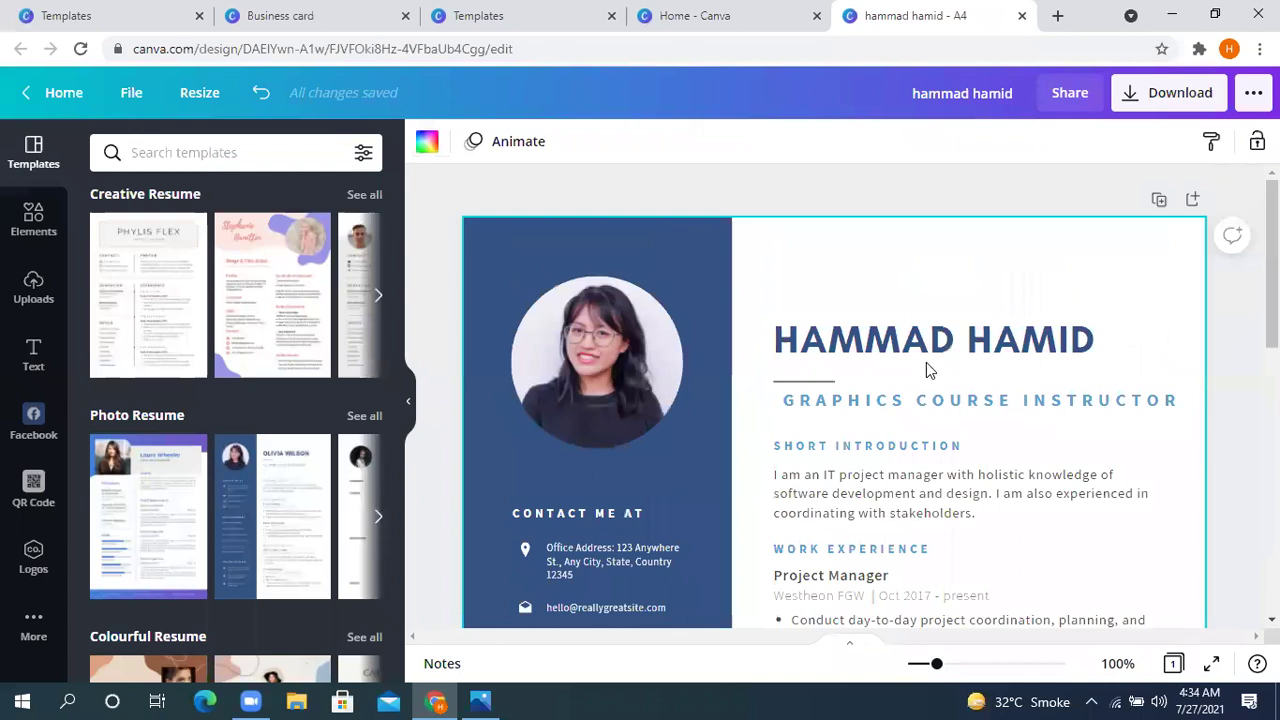
pyautogui.click(670, 327)
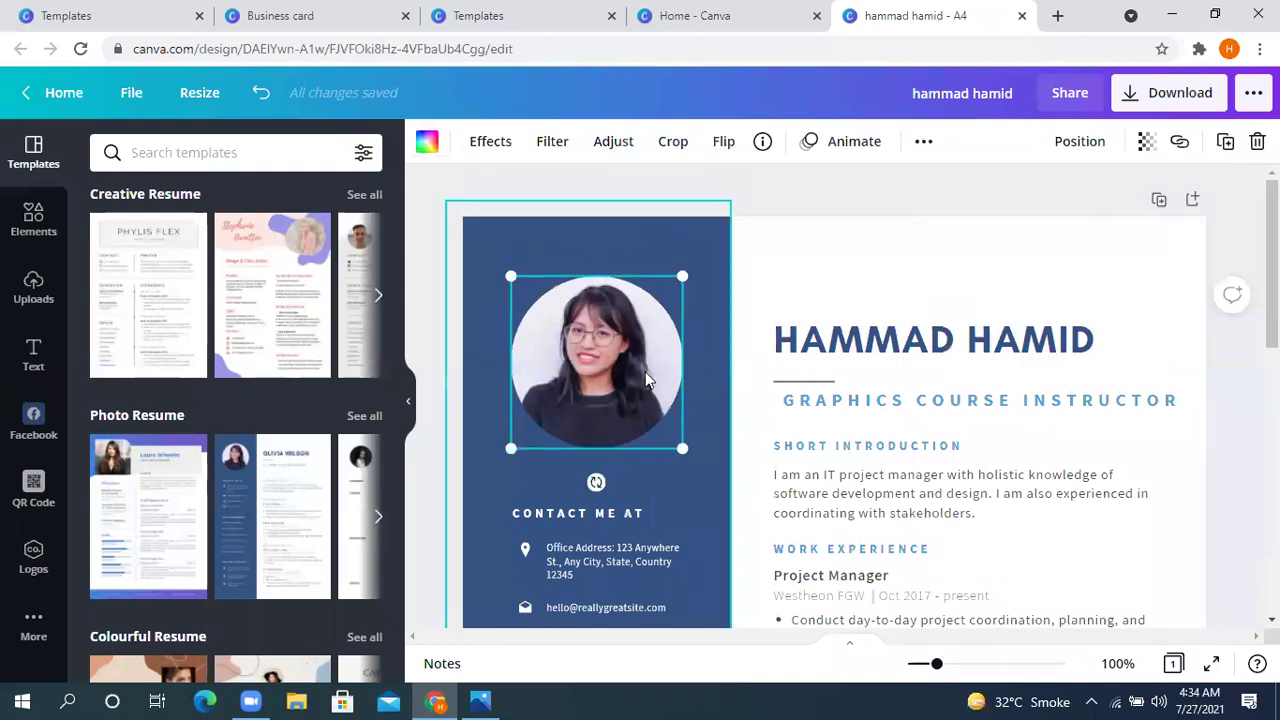
# Examine the file types offered in the resume's download options, and close the options without downloading
pyautogui.click(1180, 90)
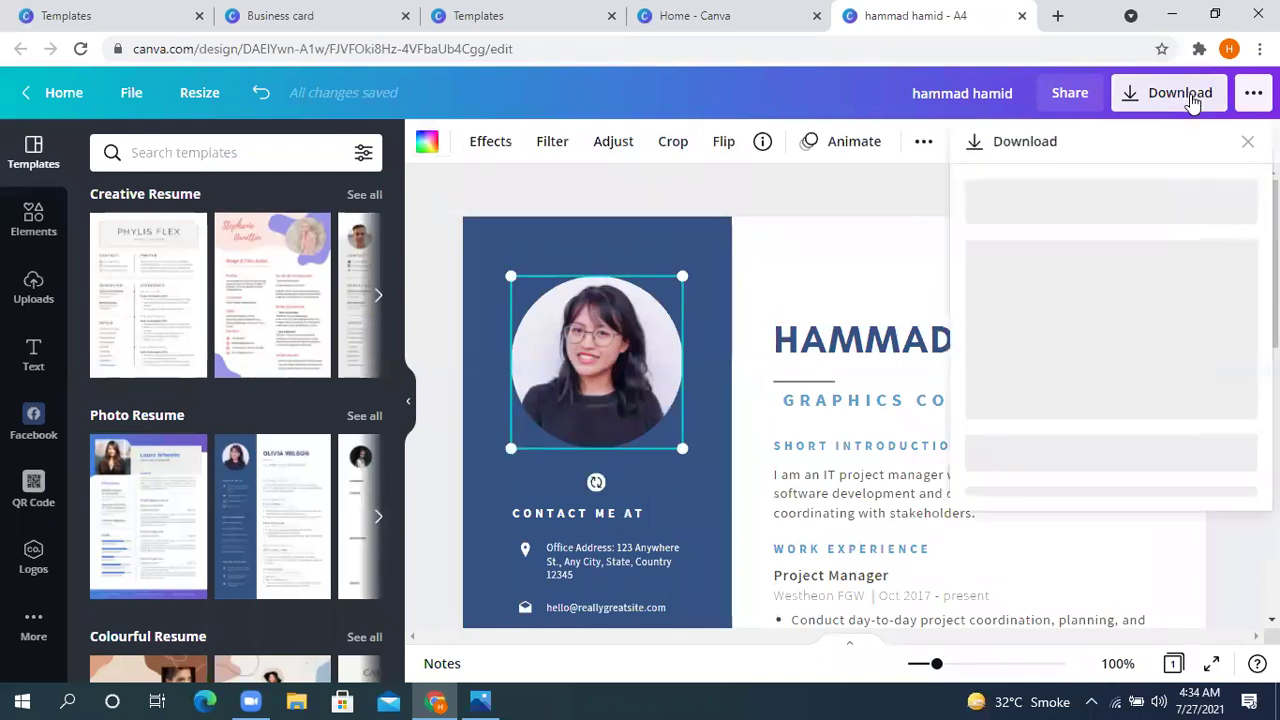
pyautogui.click(810, 196)
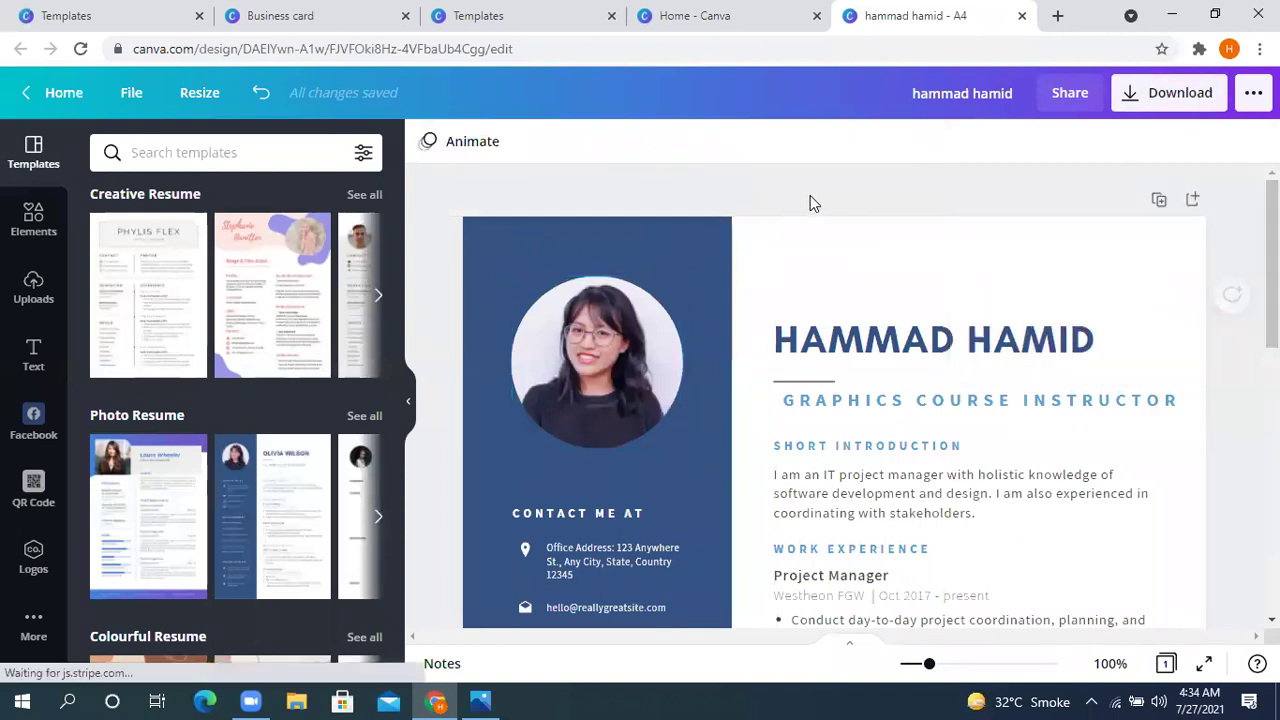
pyautogui.click(1157, 85)
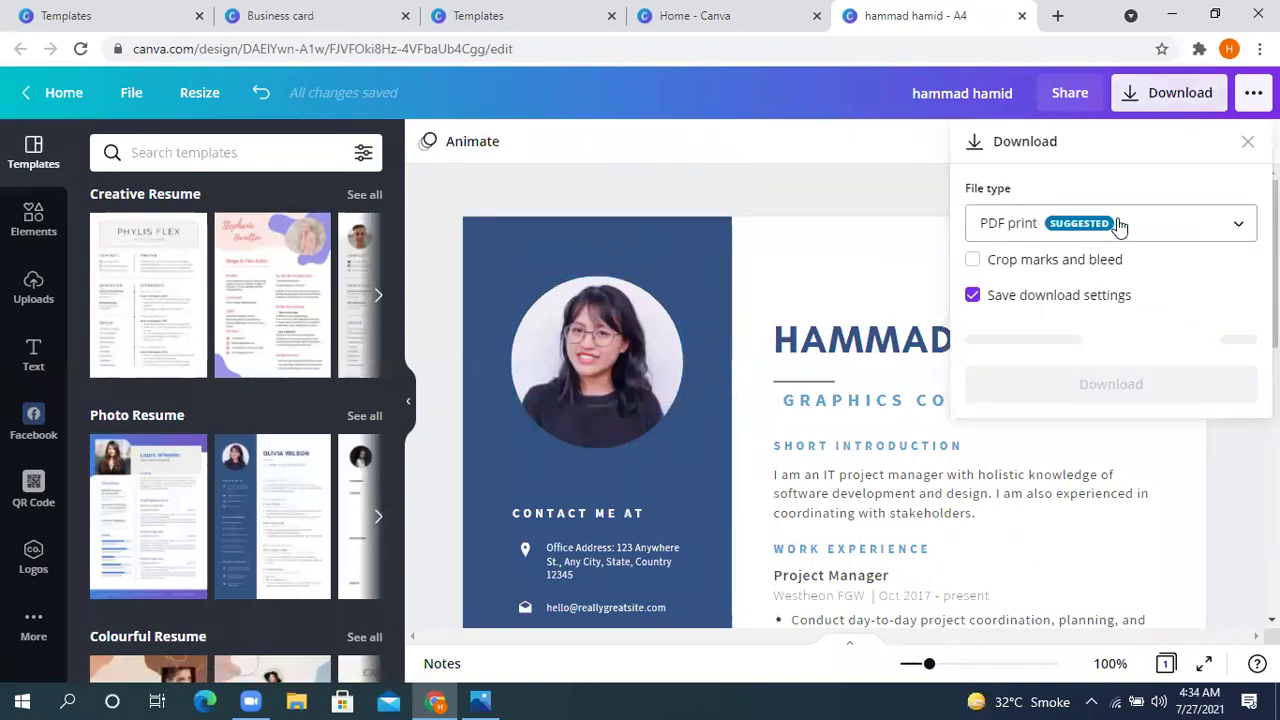
pyautogui.click(1117, 223)
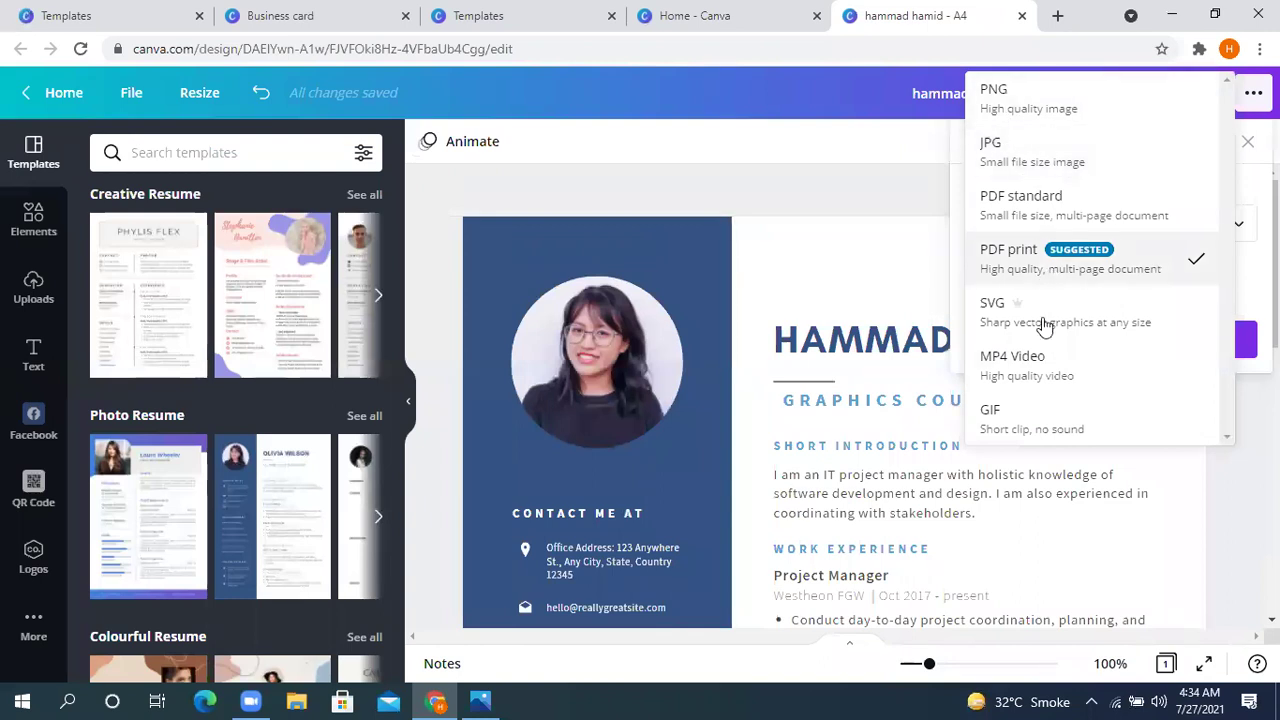
pyautogui.click(815, 195)
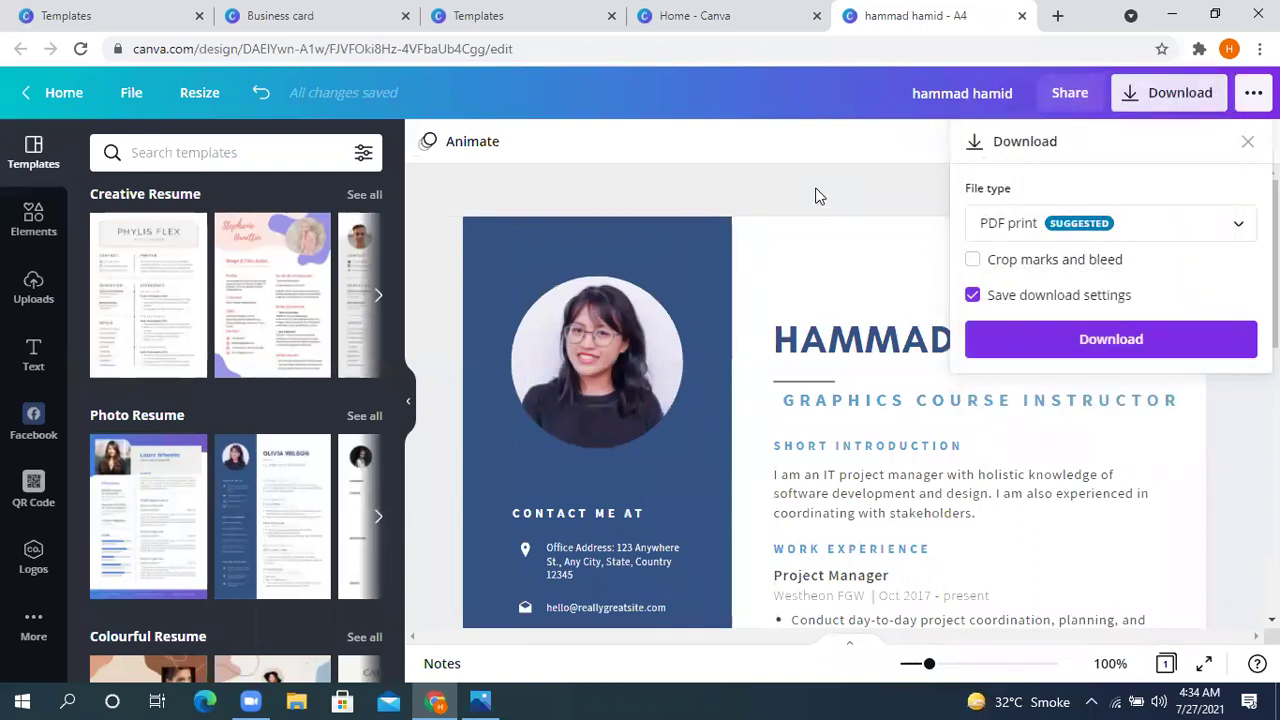
pyautogui.click(778, 193)
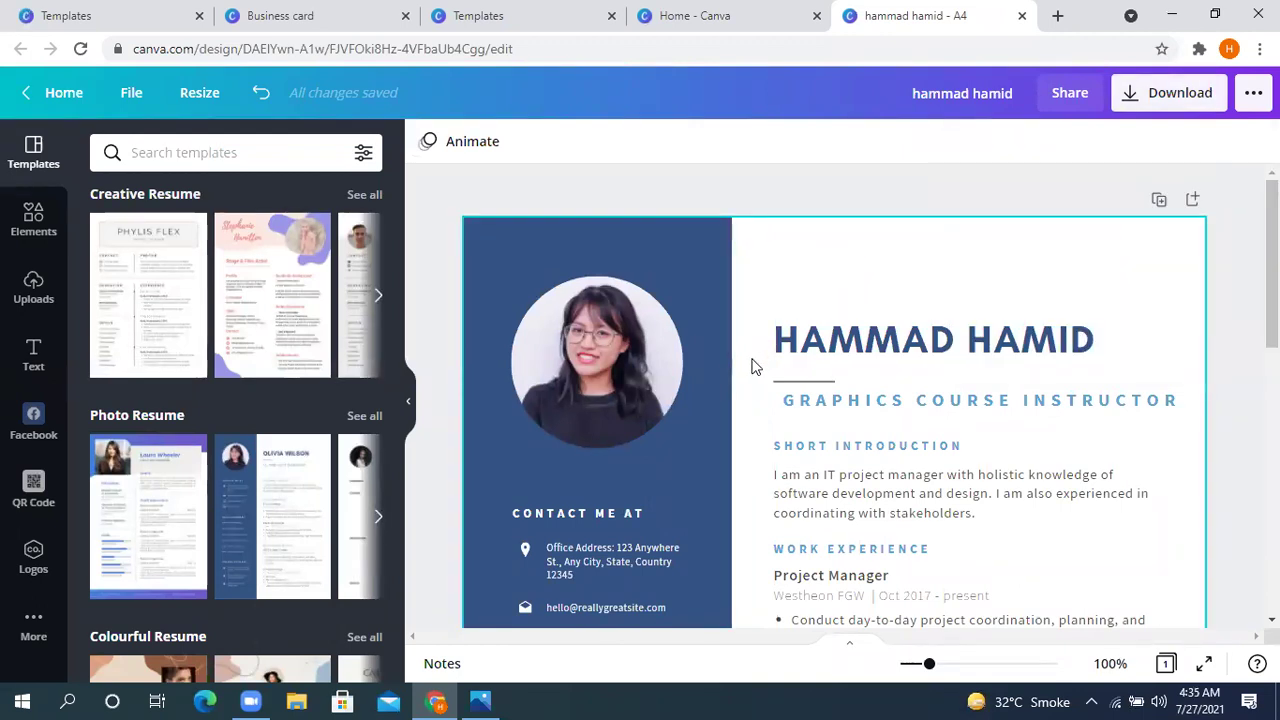
# Switch to Photos to check the course outline on the graphic designing poster, and return to the resume design
pyautogui.scroll(-6, 670, 455)
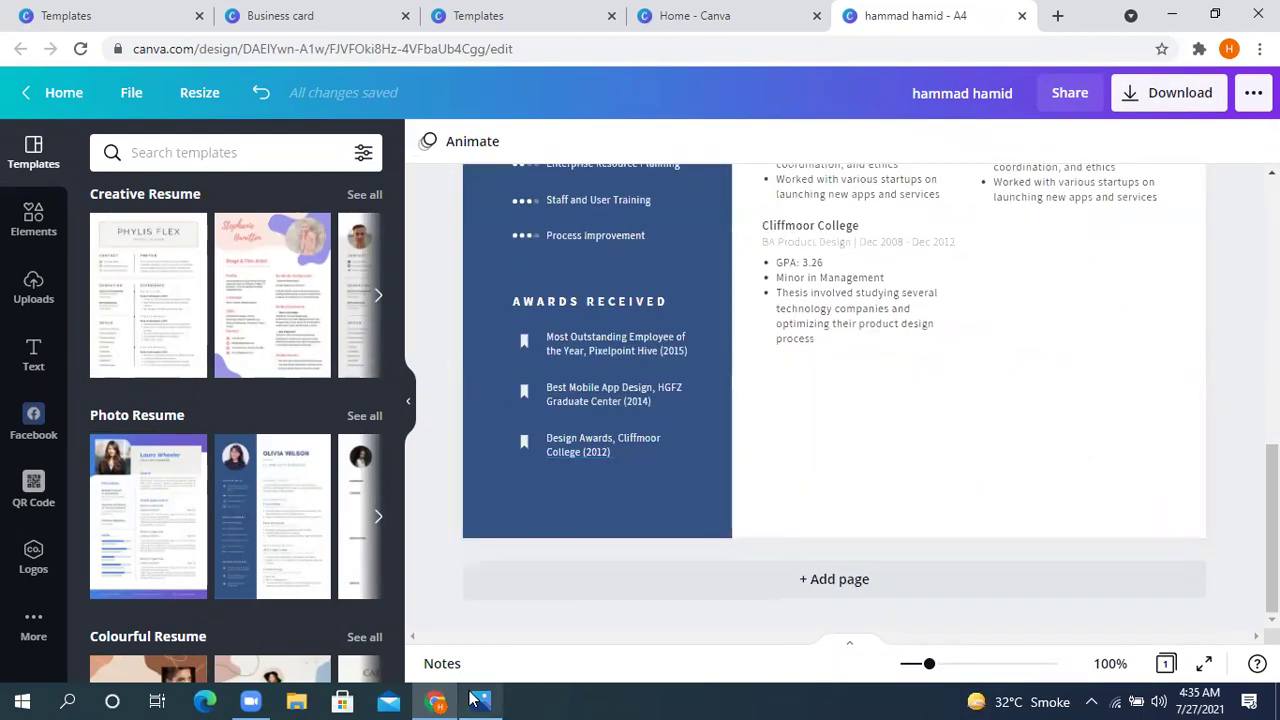
pyautogui.click(480, 700)
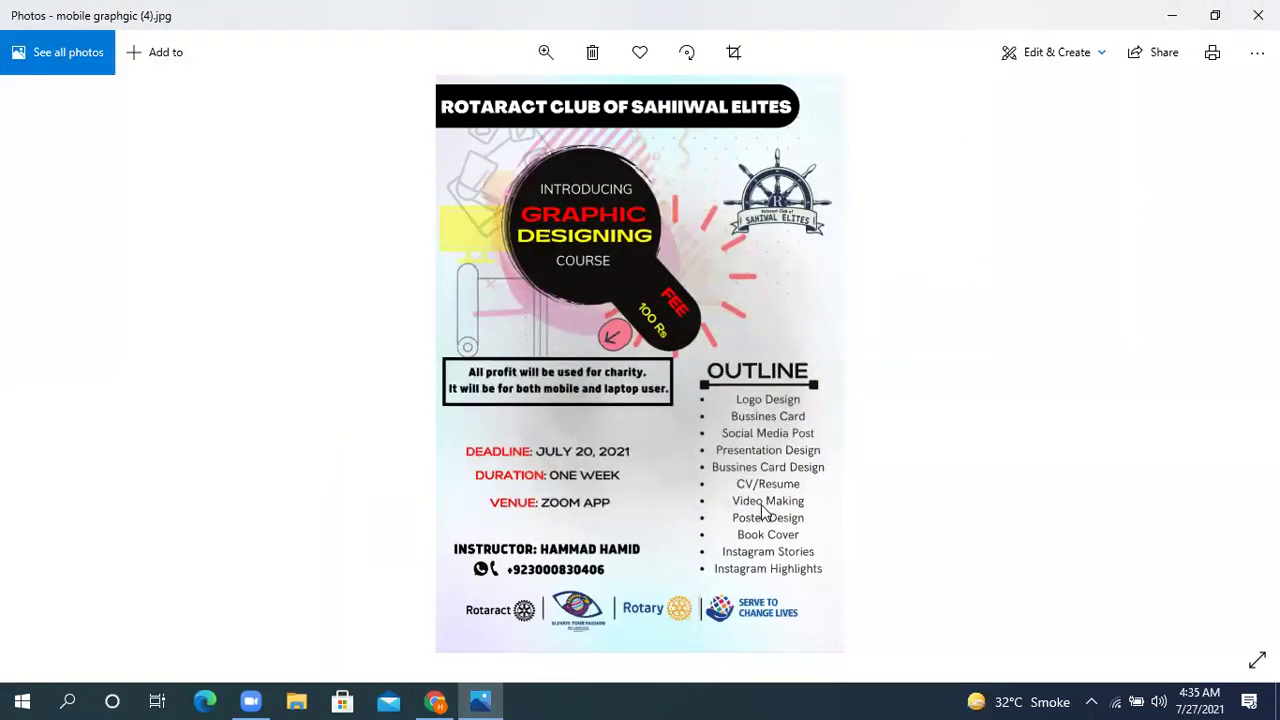
pyautogui.click(1172, 10)
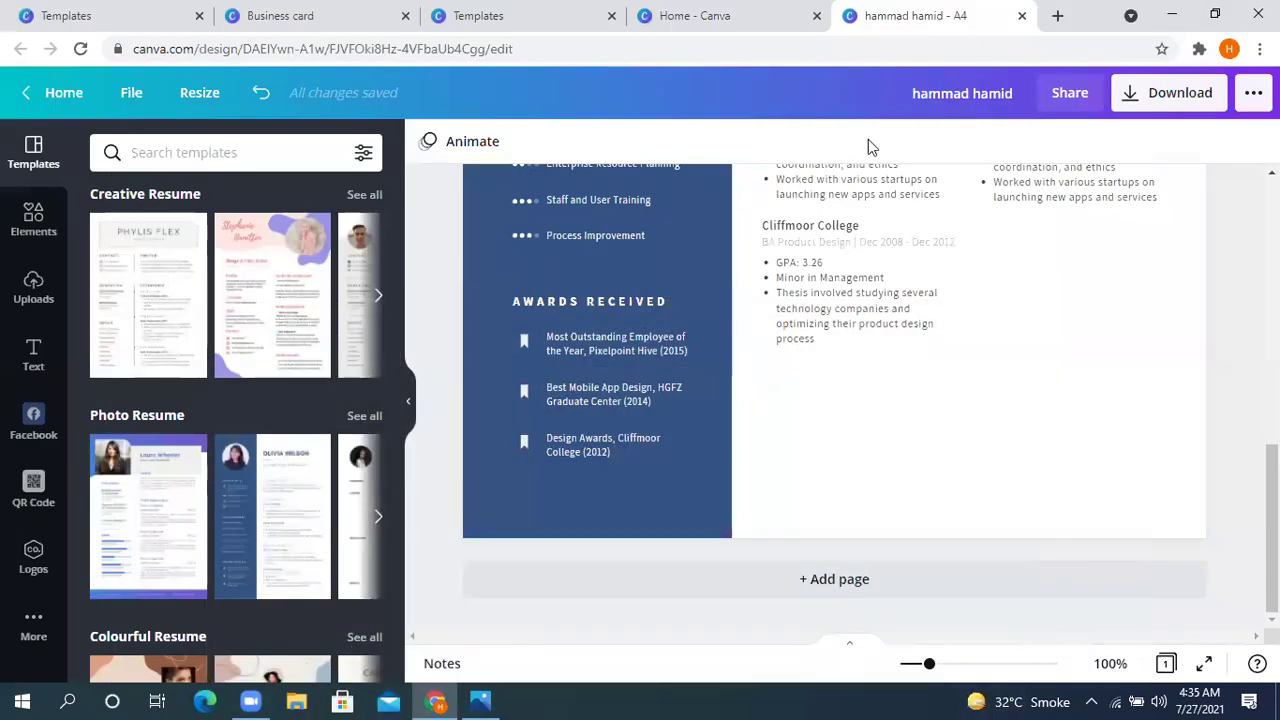
# Return to the home page and create a blank TikTok Video design from the Video category
pyautogui.click(60, 100)
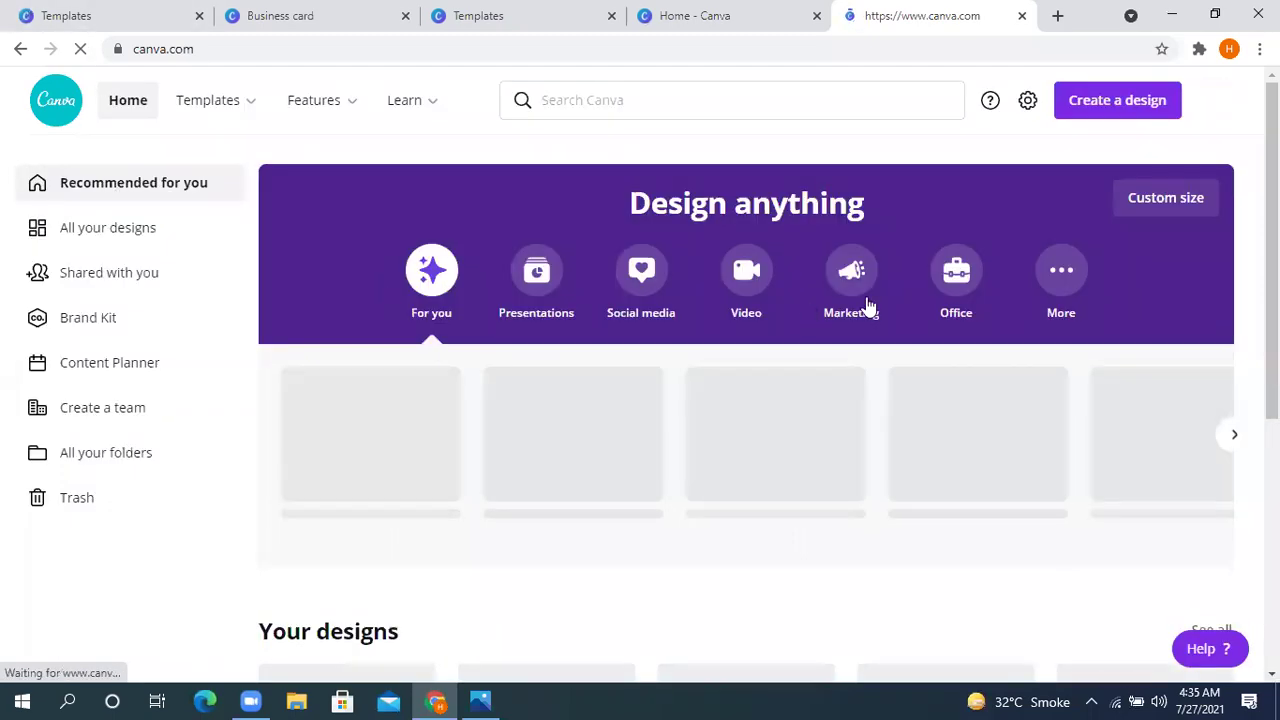
pyautogui.click(742, 286)
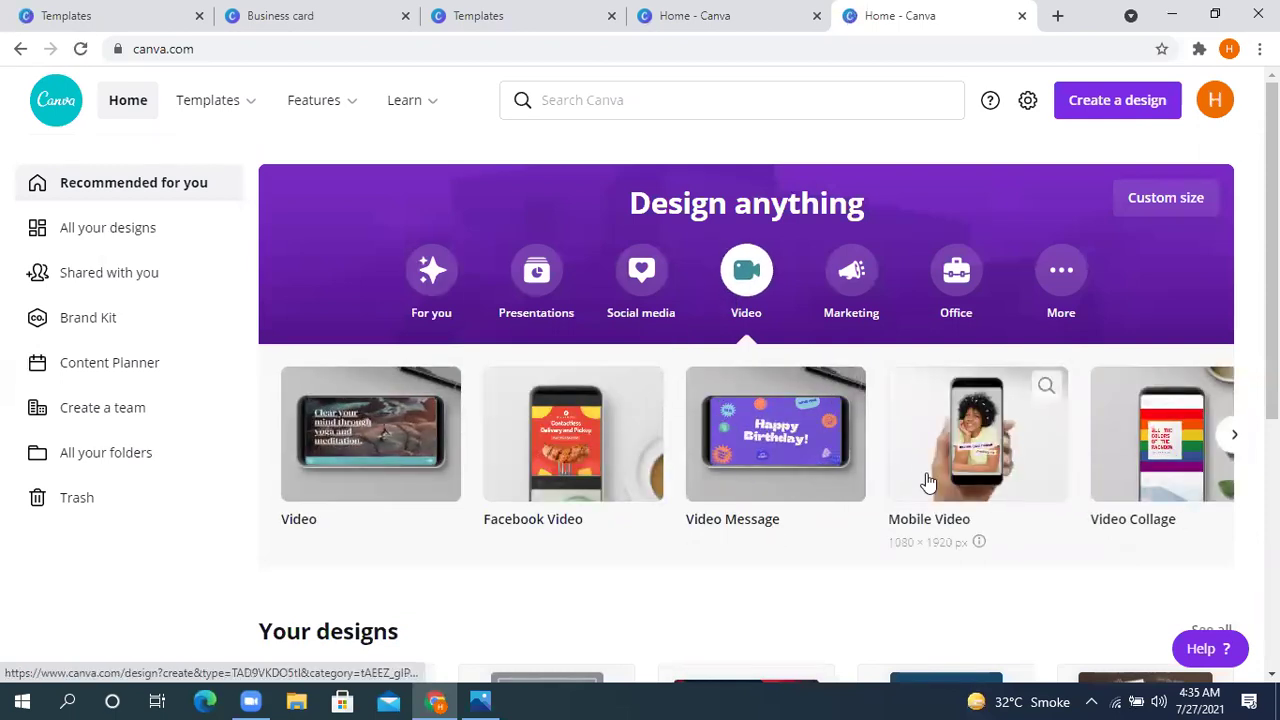
pyautogui.scroll(-2, 928, 482)
pyautogui.click(1232, 250)
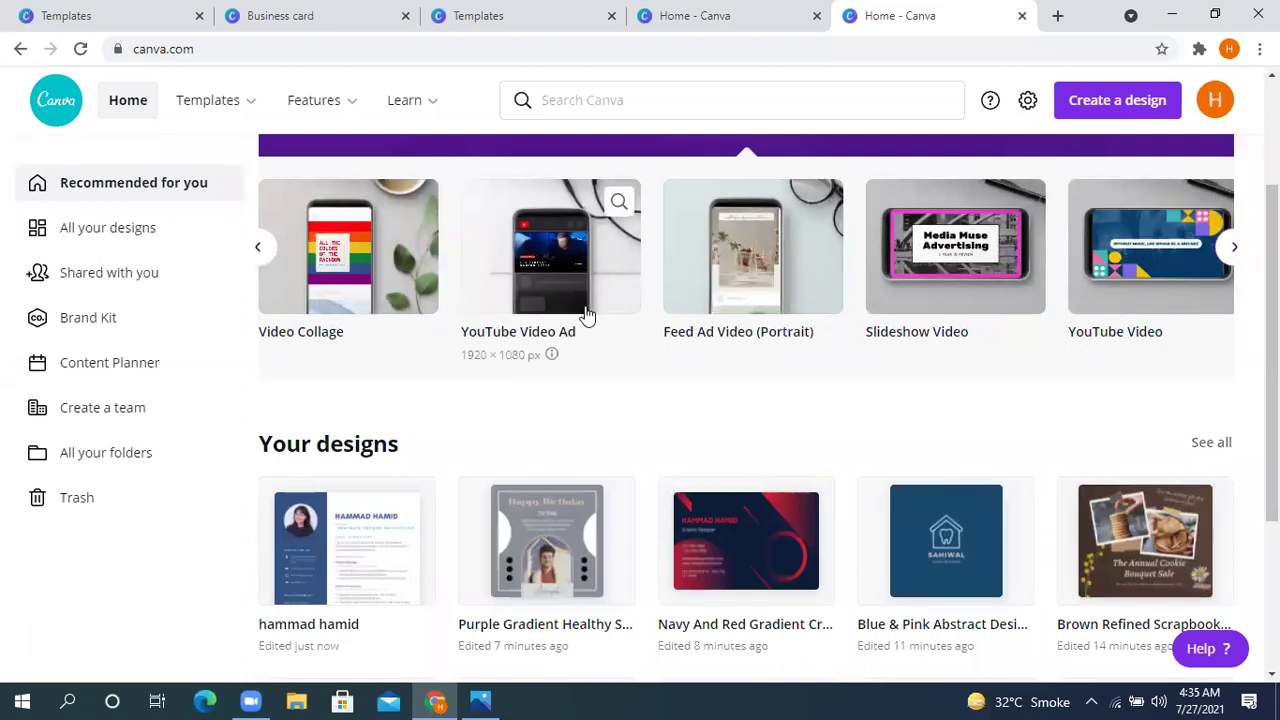
pyautogui.click(1236, 250)
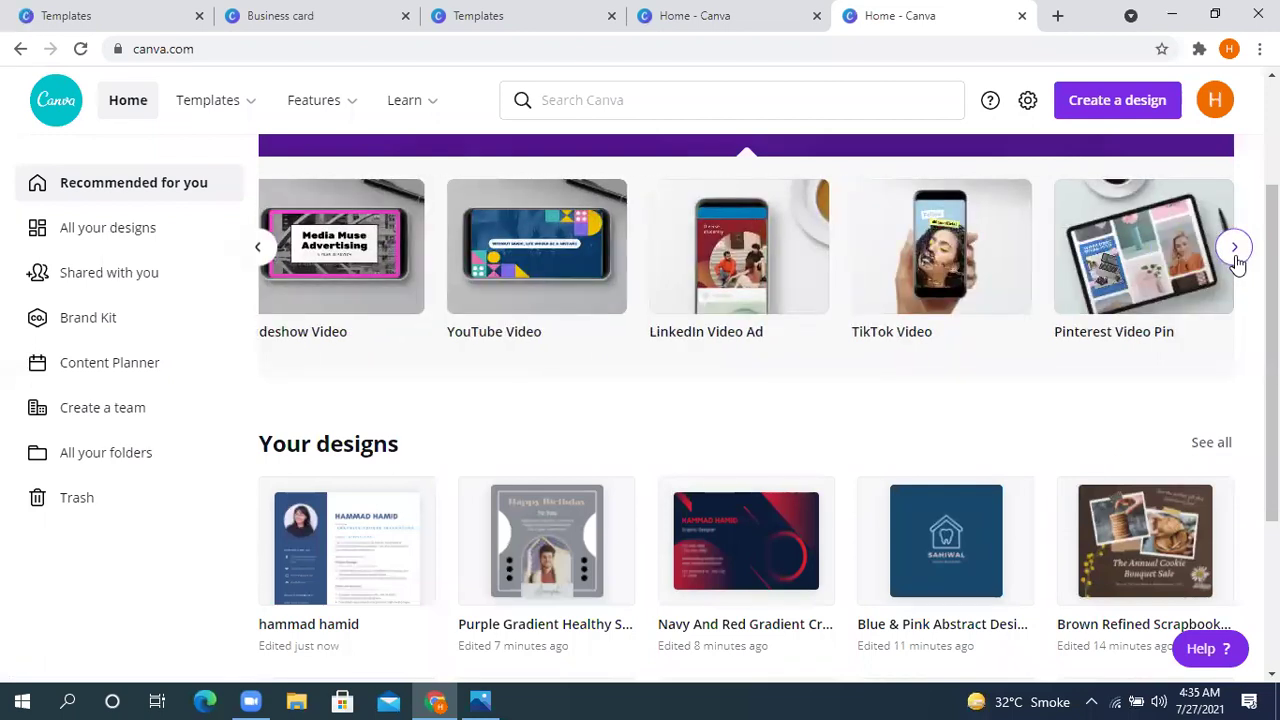
pyautogui.moveTo(944, 268)
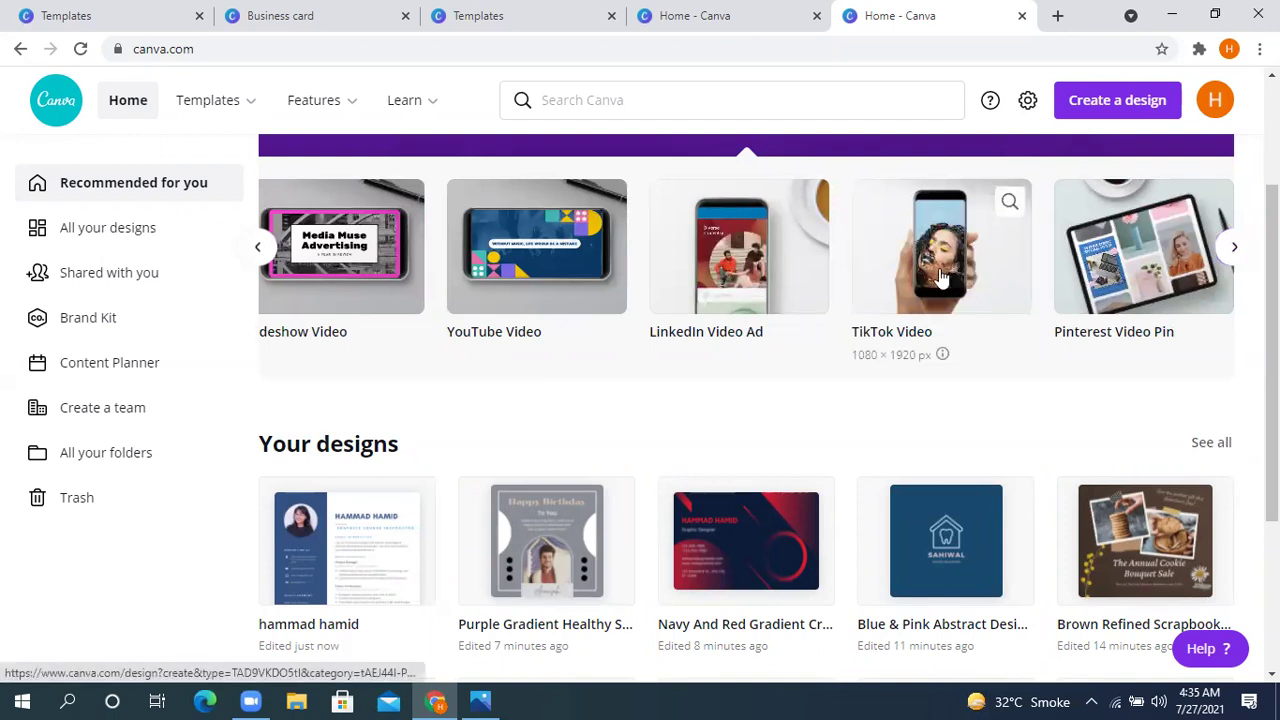
pyautogui.click(939, 261)
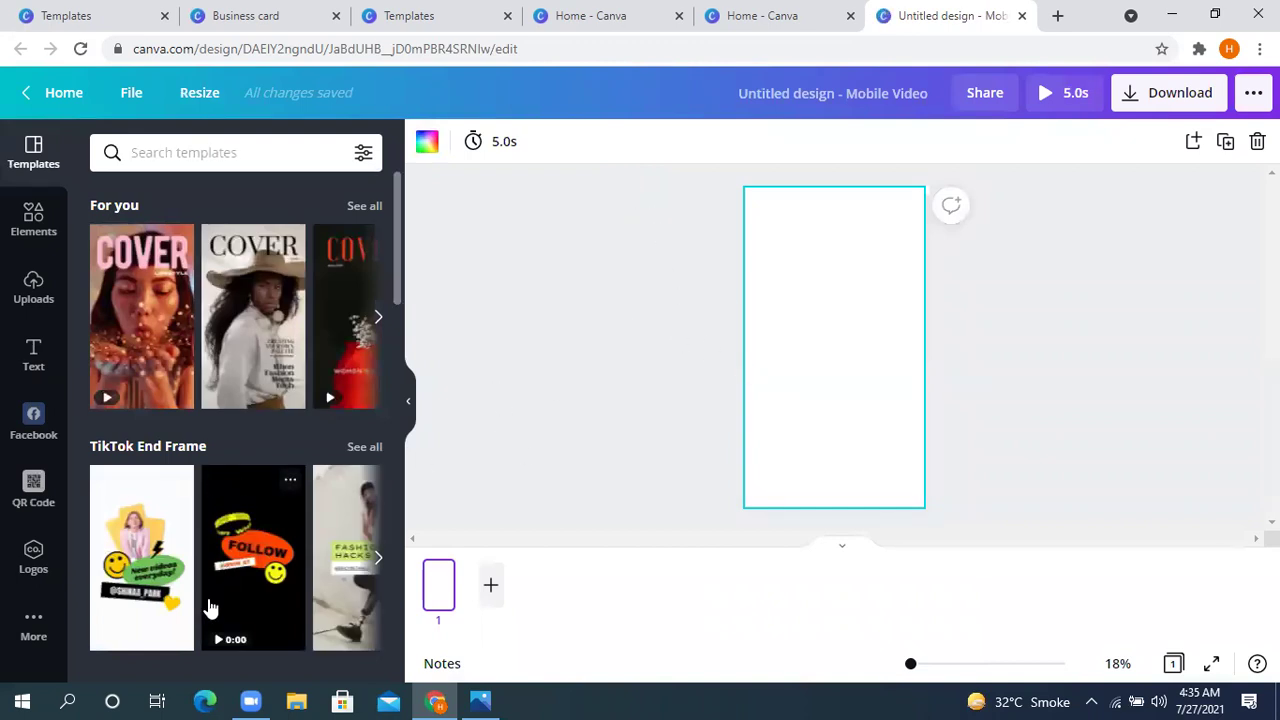
# Apply the "New videos everyday!" TikTok End Frame template to the blank page and nudge its photo slightly up and to the left
pyautogui.click(145, 566)
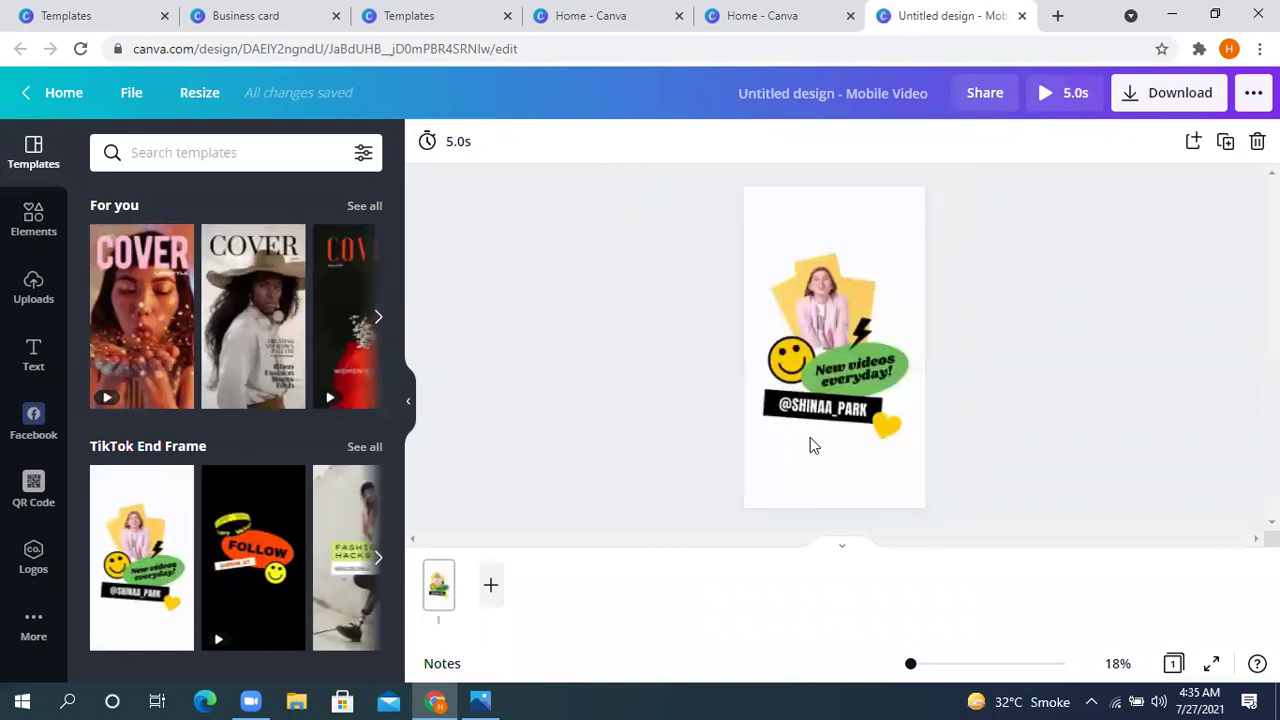
pyautogui.click(829, 312)
pyautogui.click(1051, 340)
pyautogui.click(818, 316)
pyautogui.moveTo(818, 316)
pyautogui.mouseDown()
pyautogui.moveTo(827, 238)
pyautogui.moveTo(817, 311)
pyautogui.mouseUp()
pyautogui.click(1031, 337)
pyautogui.click(812, 310)
pyautogui.click(868, 388)
pyautogui.click(957, 390)
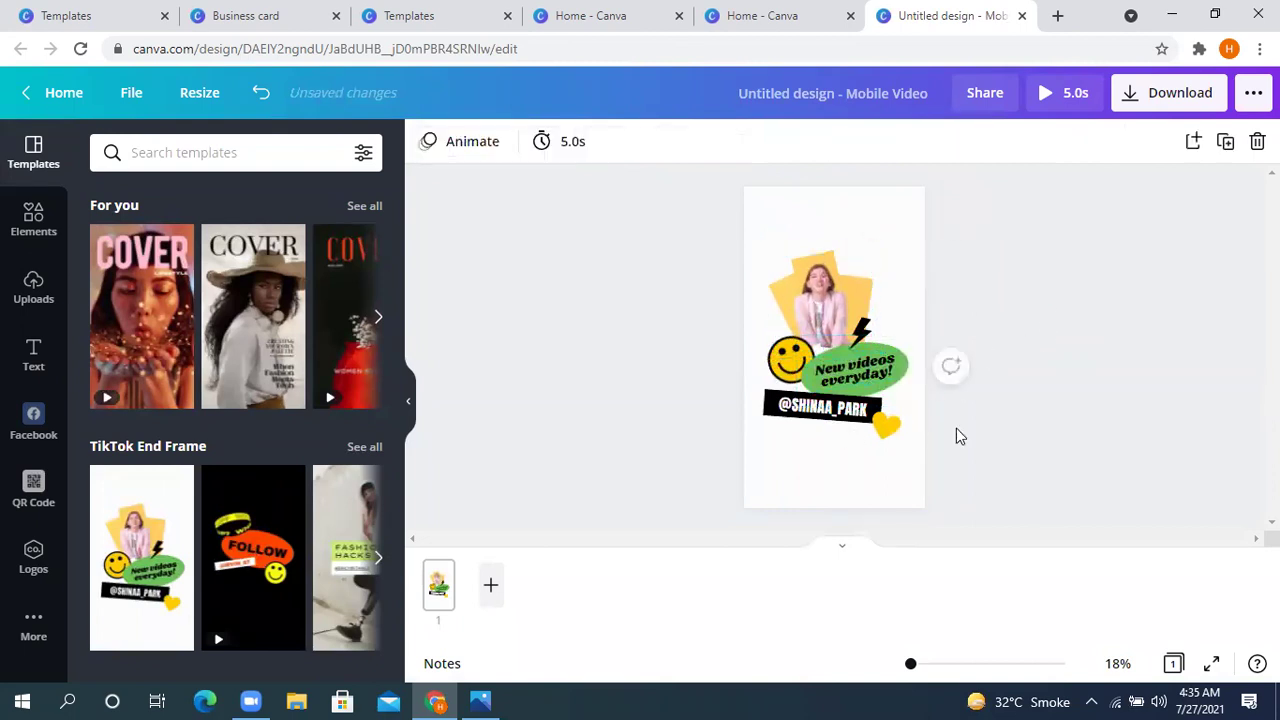
pyautogui.click(822, 407)
pyautogui.click(1043, 354)
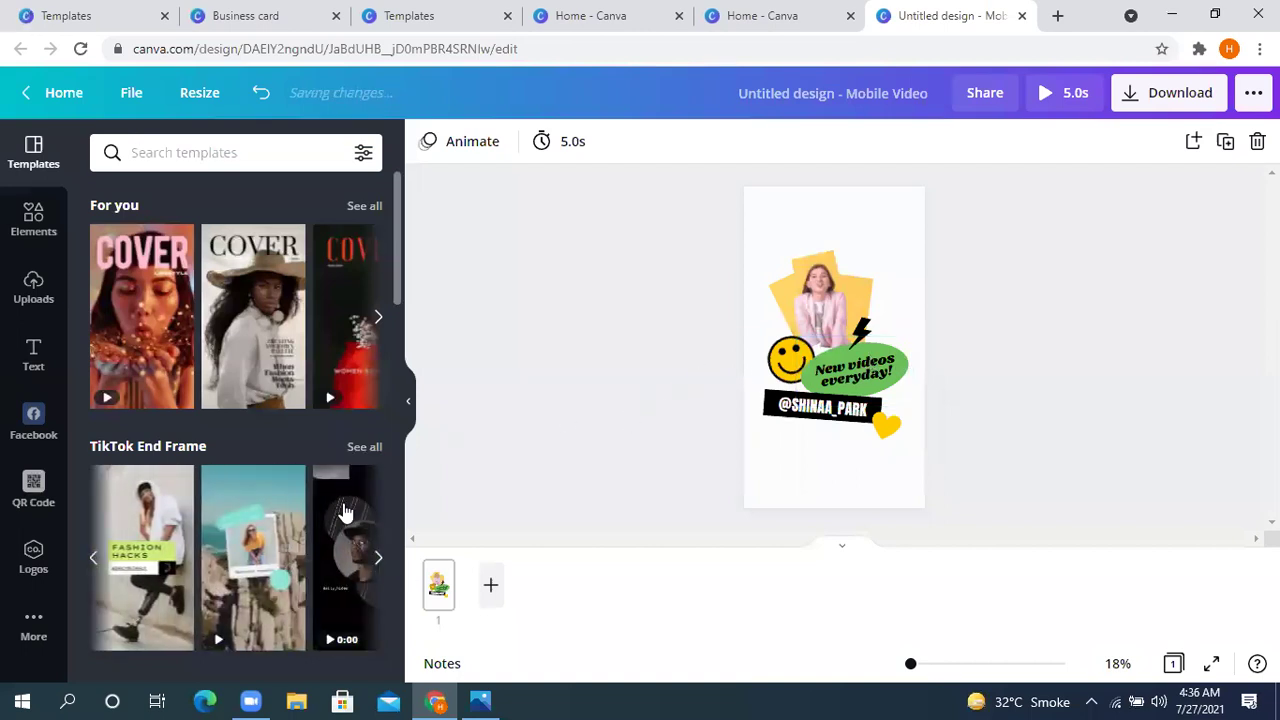
pyautogui.scroll(-4, 340, 507)
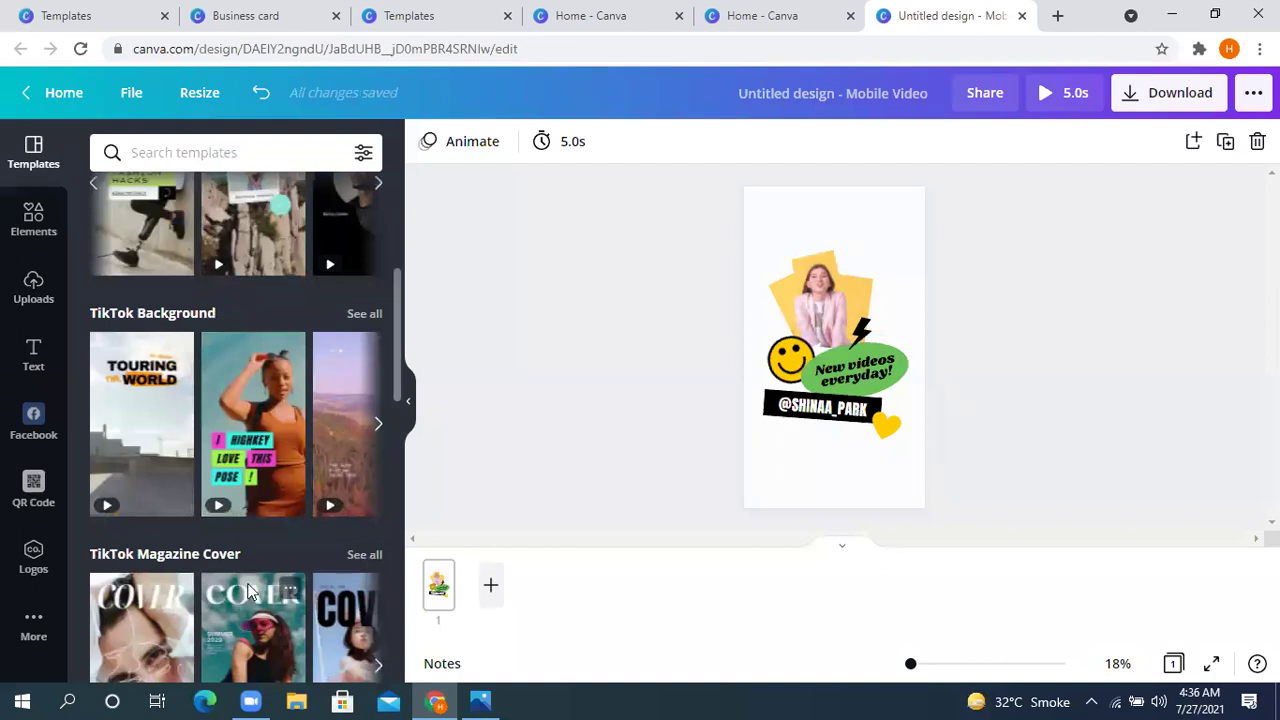
pyautogui.scroll(3, 249, 591)
pyautogui.scroll(3, 234, 580)
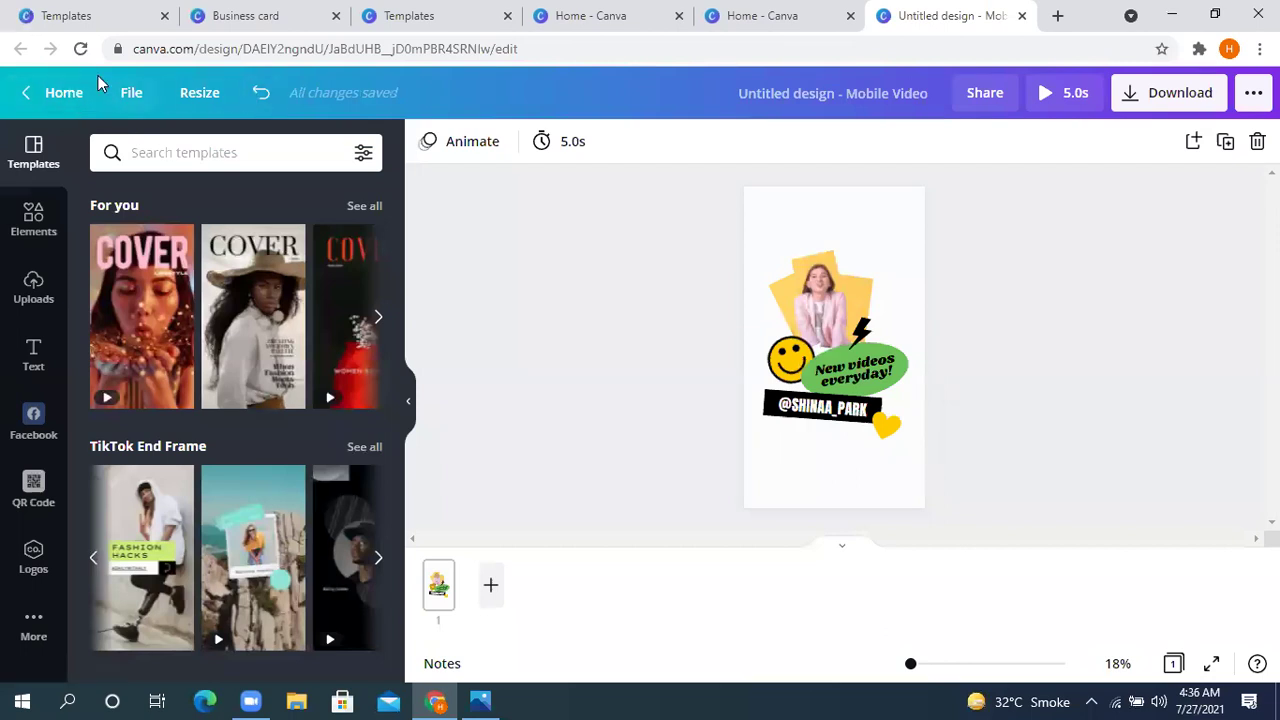
# Return to the home page and create a blank Video Message design from the Video category
pyautogui.click(35, 91)
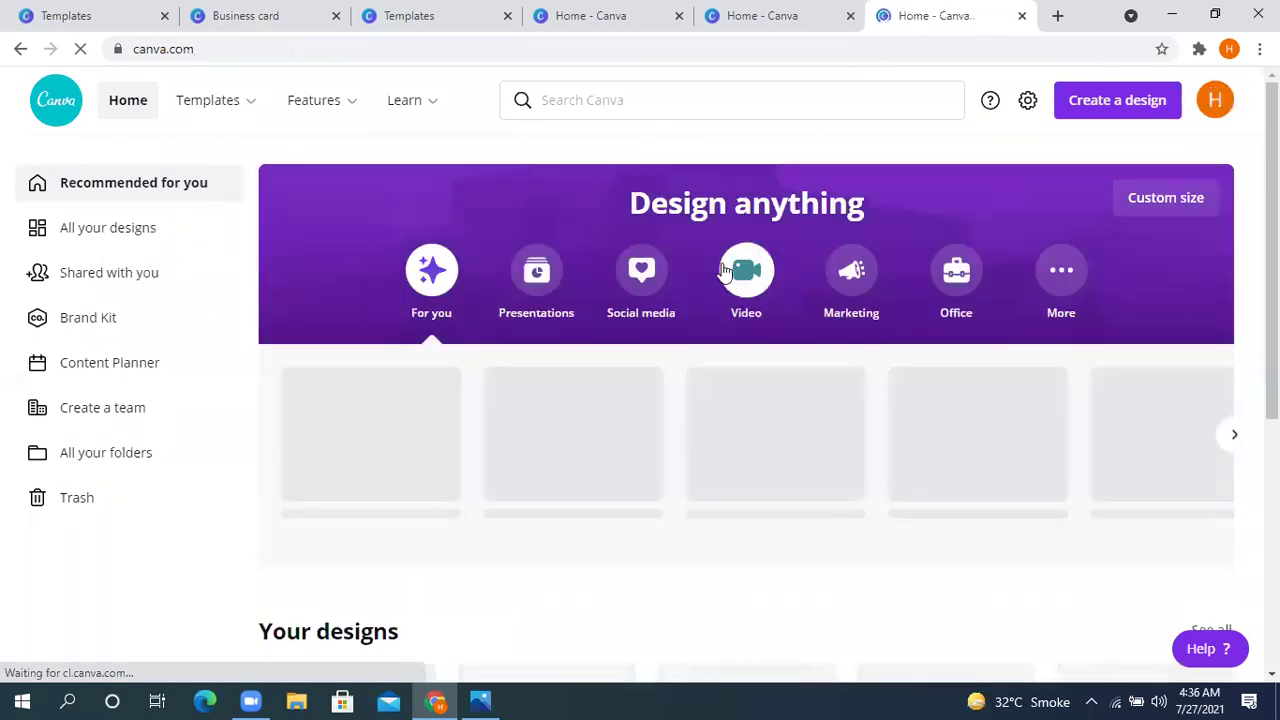
pyautogui.click(742, 270)
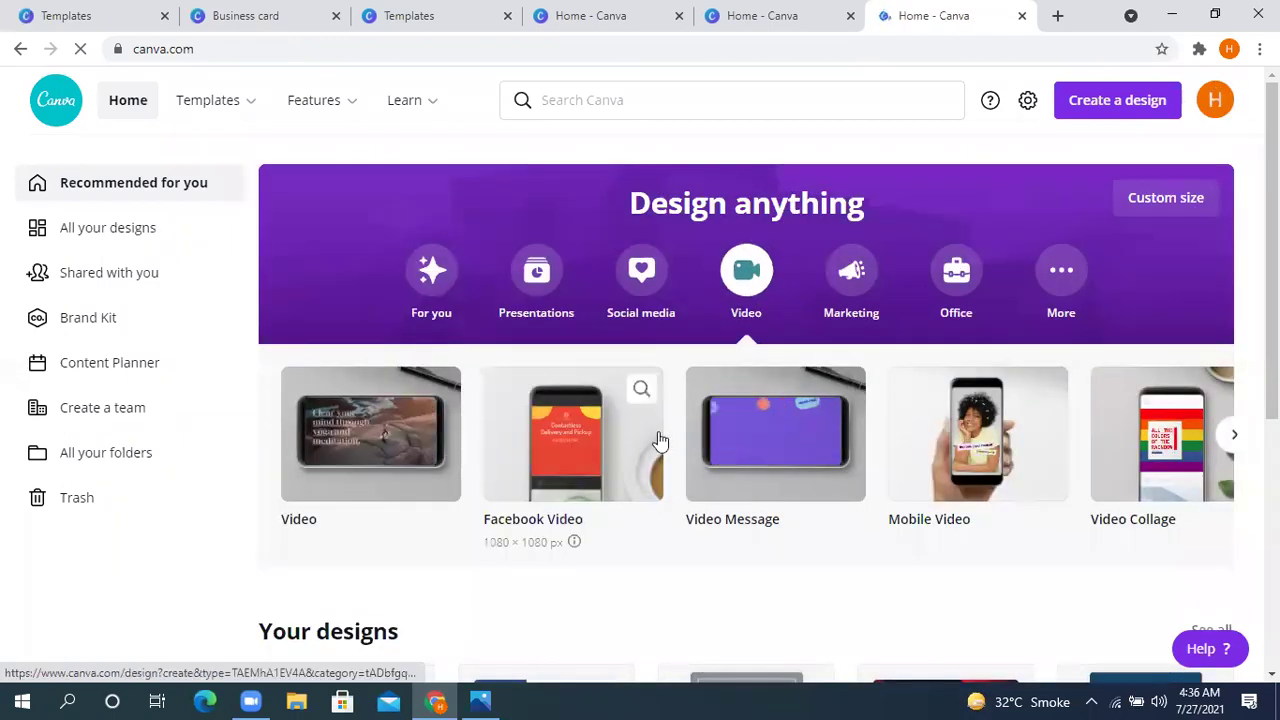
pyautogui.click(776, 468)
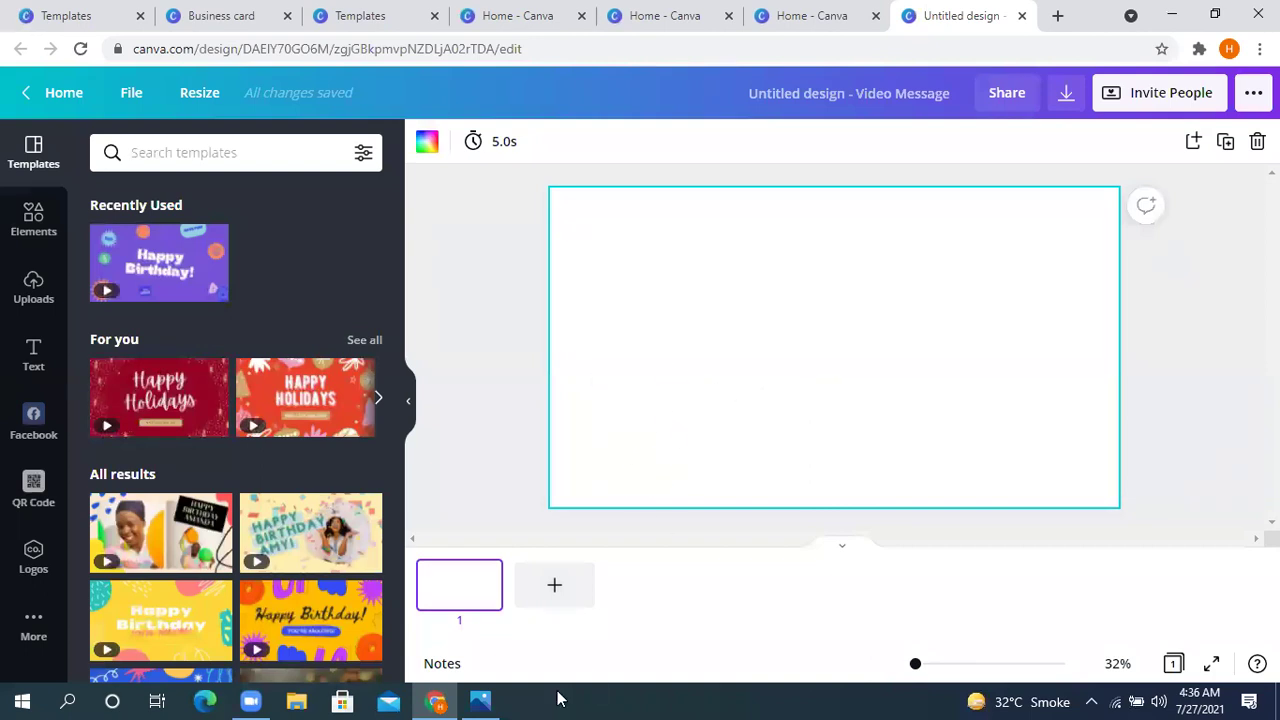
# Restore the browser window to a smaller size so that part of the desktop stays visible
pyautogui.click(436, 700)
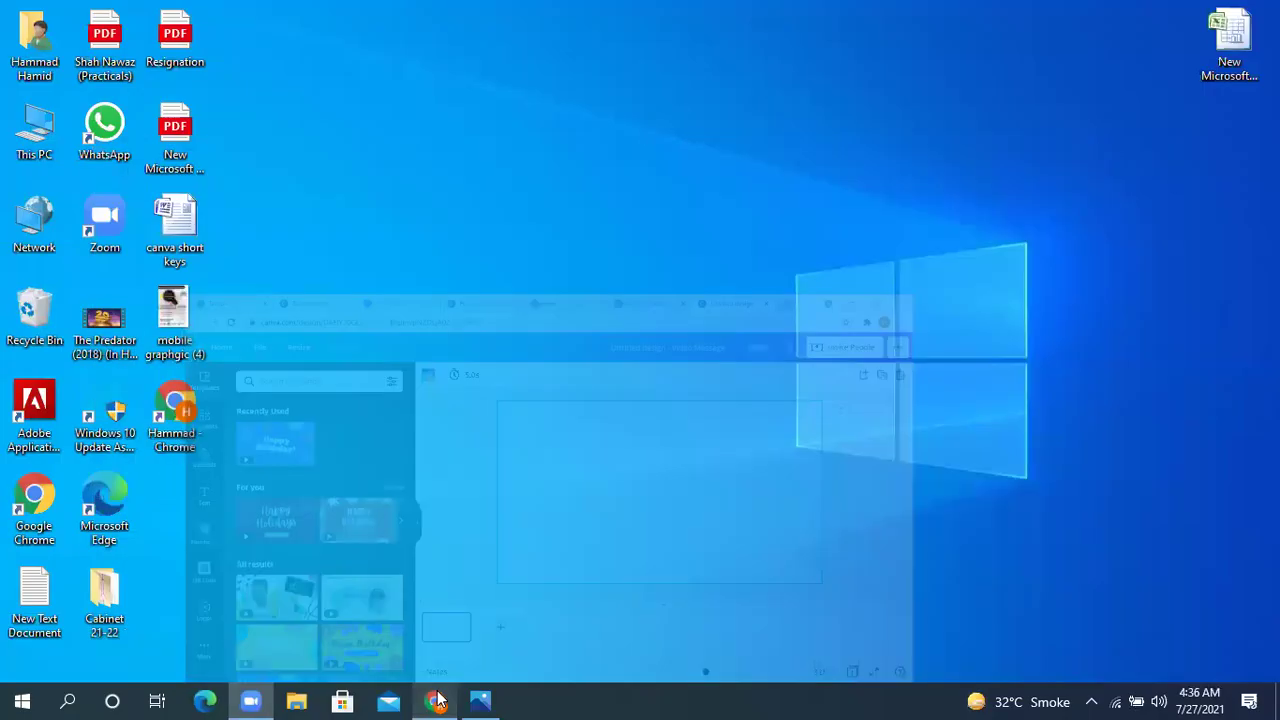
pyautogui.click(436, 700)
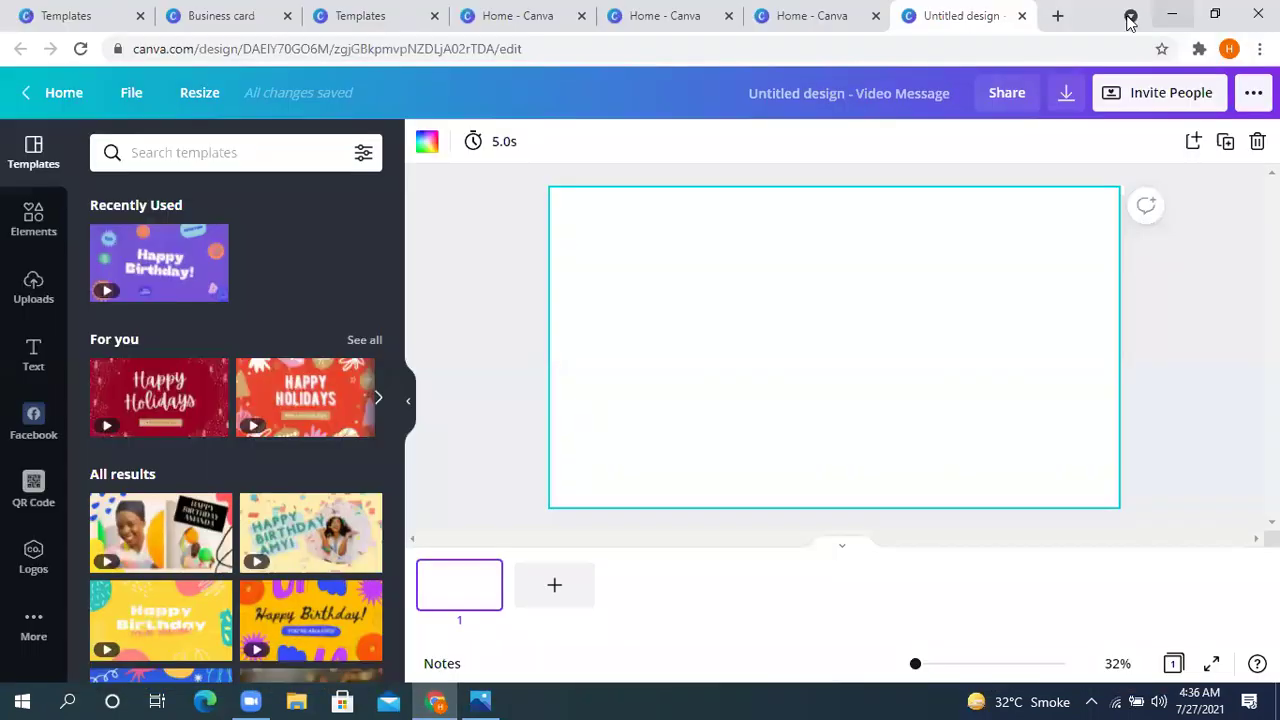
pyautogui.click(1215, 14)
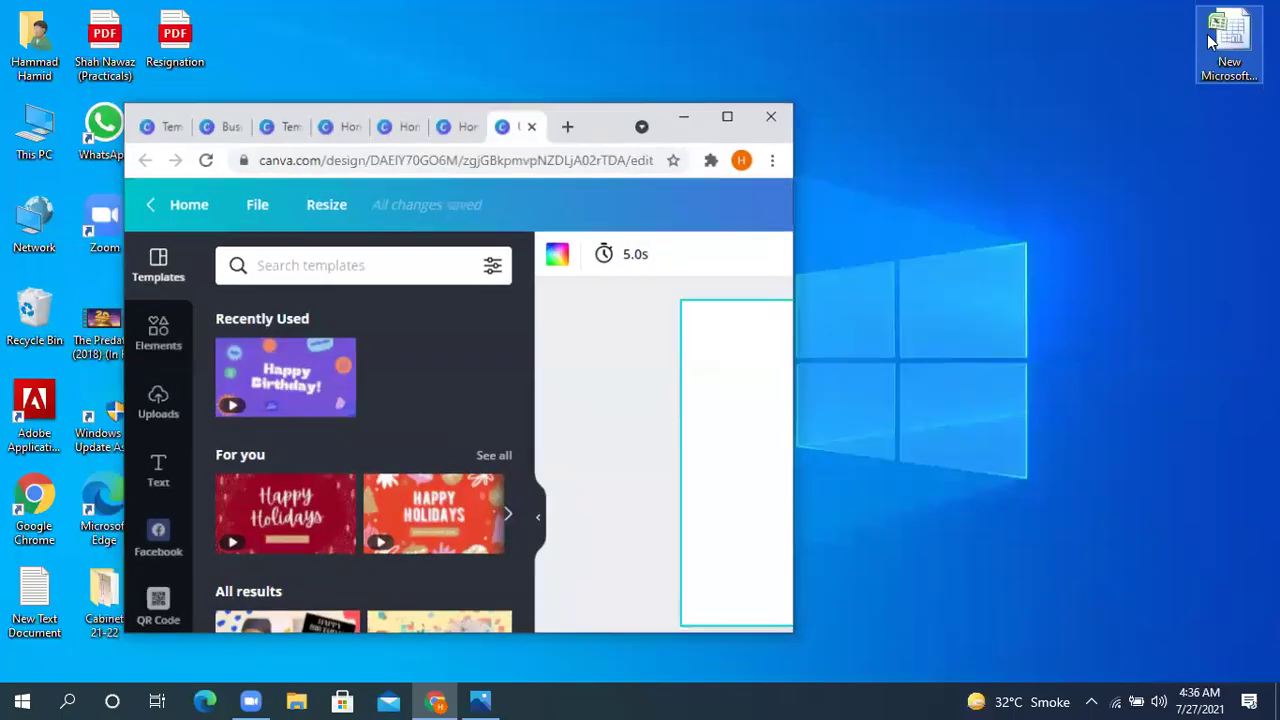
# Search Google in a new browser tab for "birthday wishes for a friend" and look through the image results
pyautogui.click(567, 130)
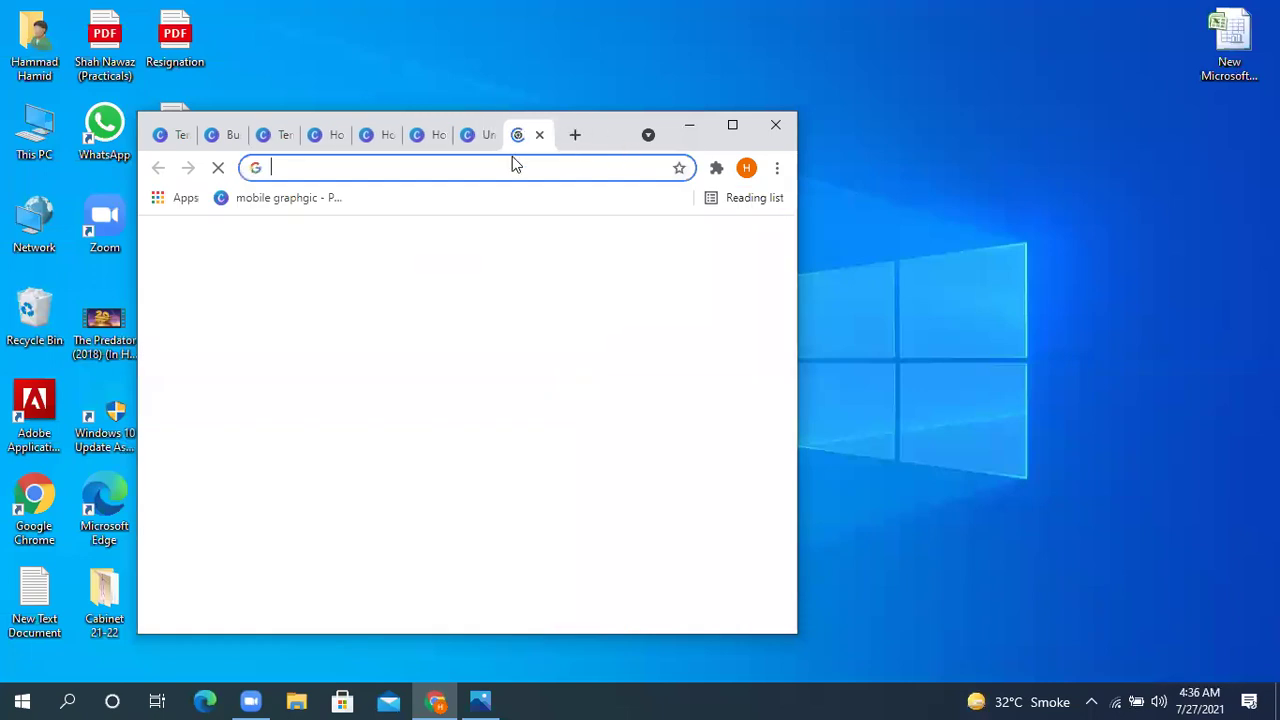
pyautogui.write('b')
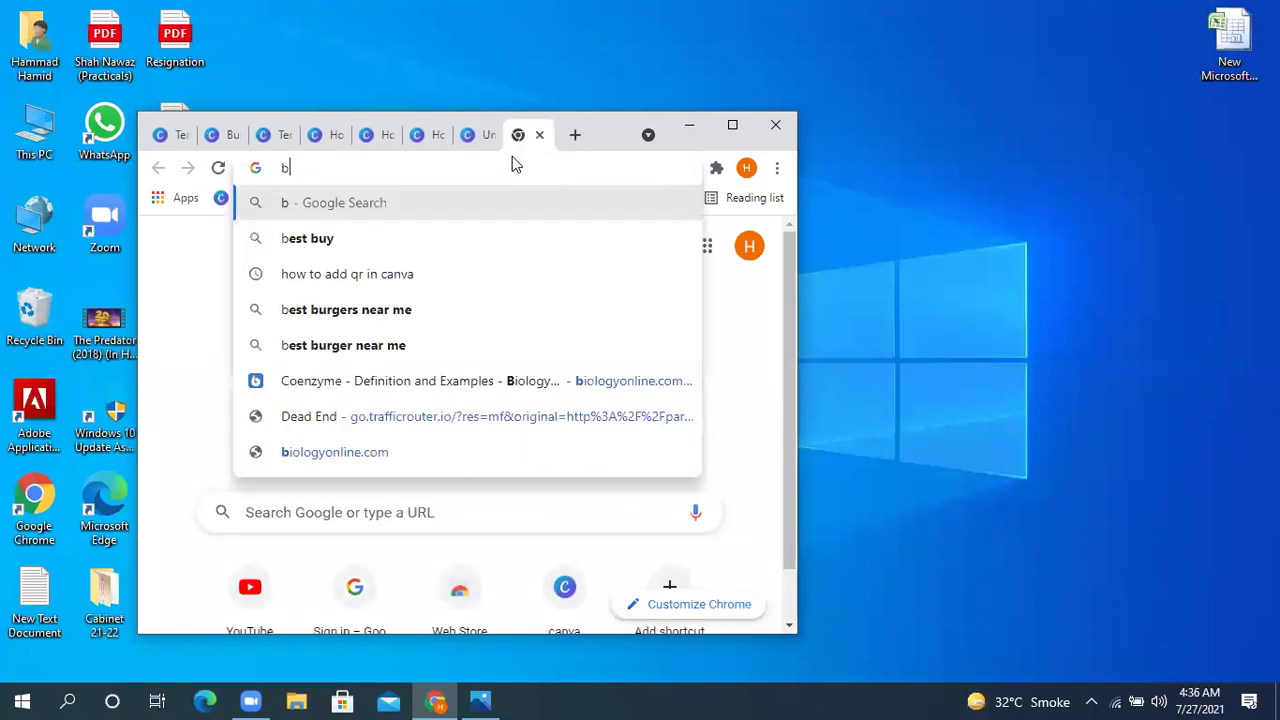
pyautogui.write('irthday')
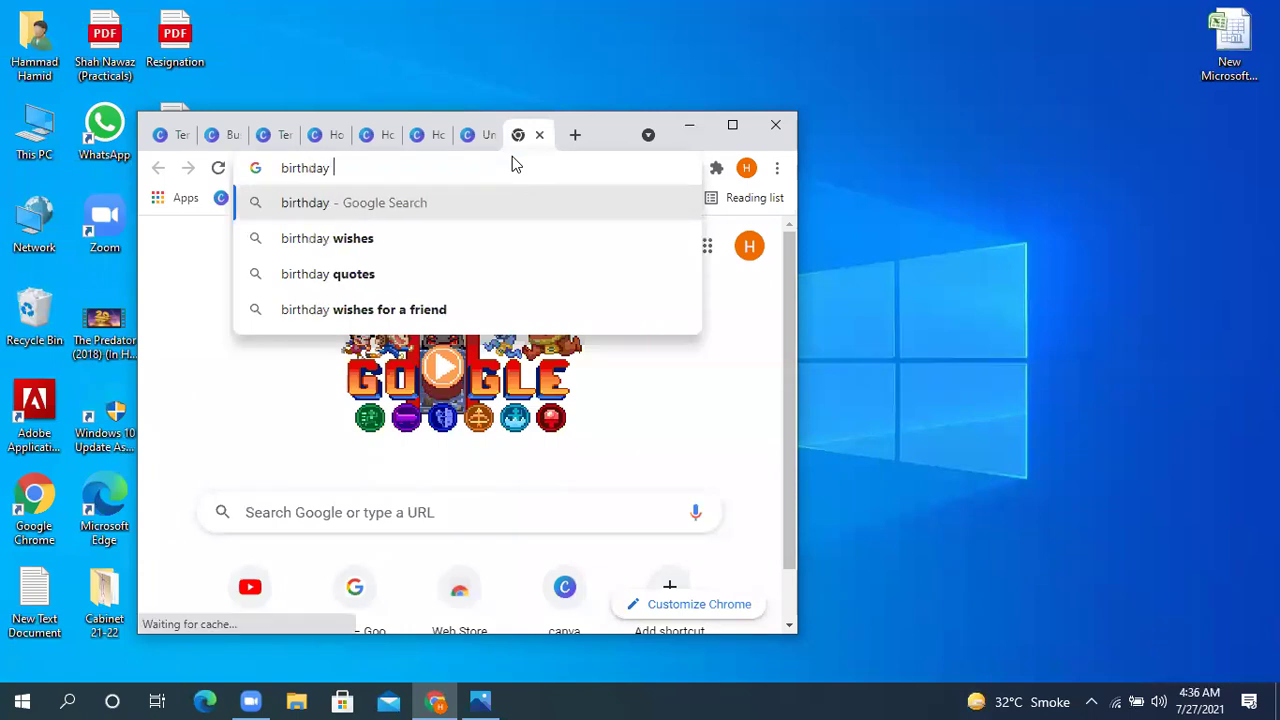
pyautogui.click(442, 311)
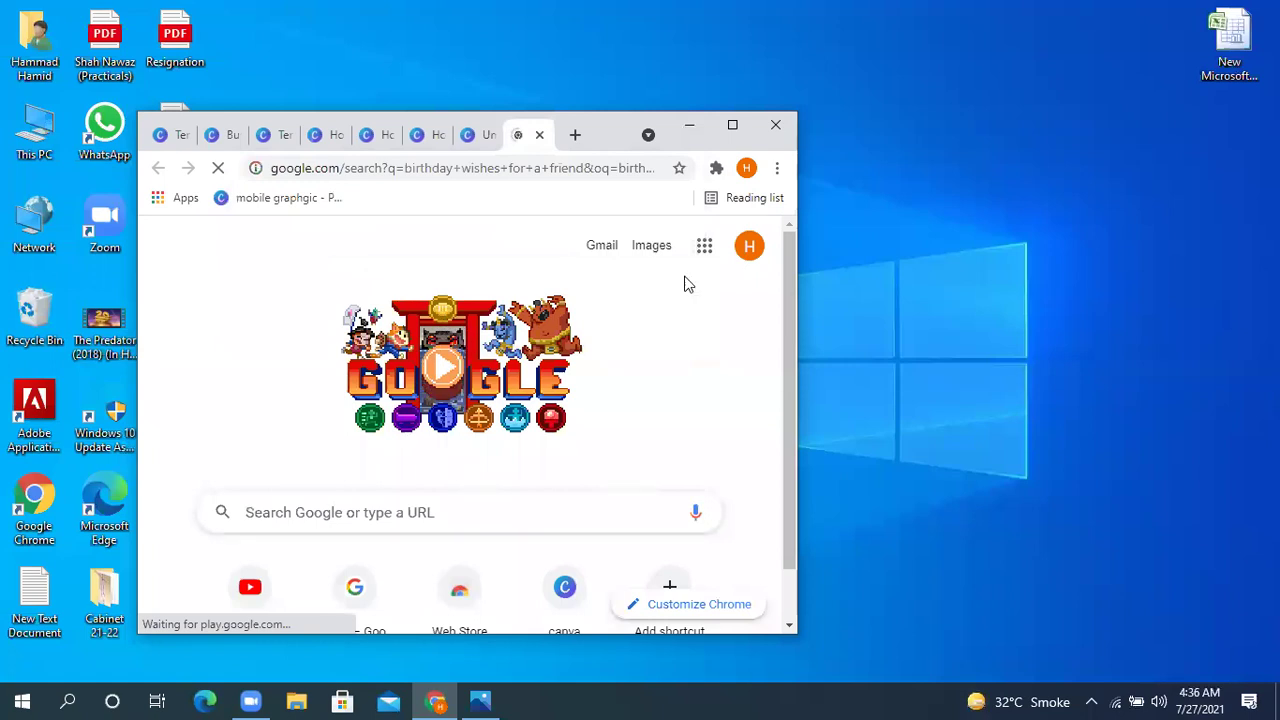
pyautogui.scroll(-3, 312, 305)
pyautogui.scroll(3, 189, 294)
pyautogui.scroll(-4, 338, 378)
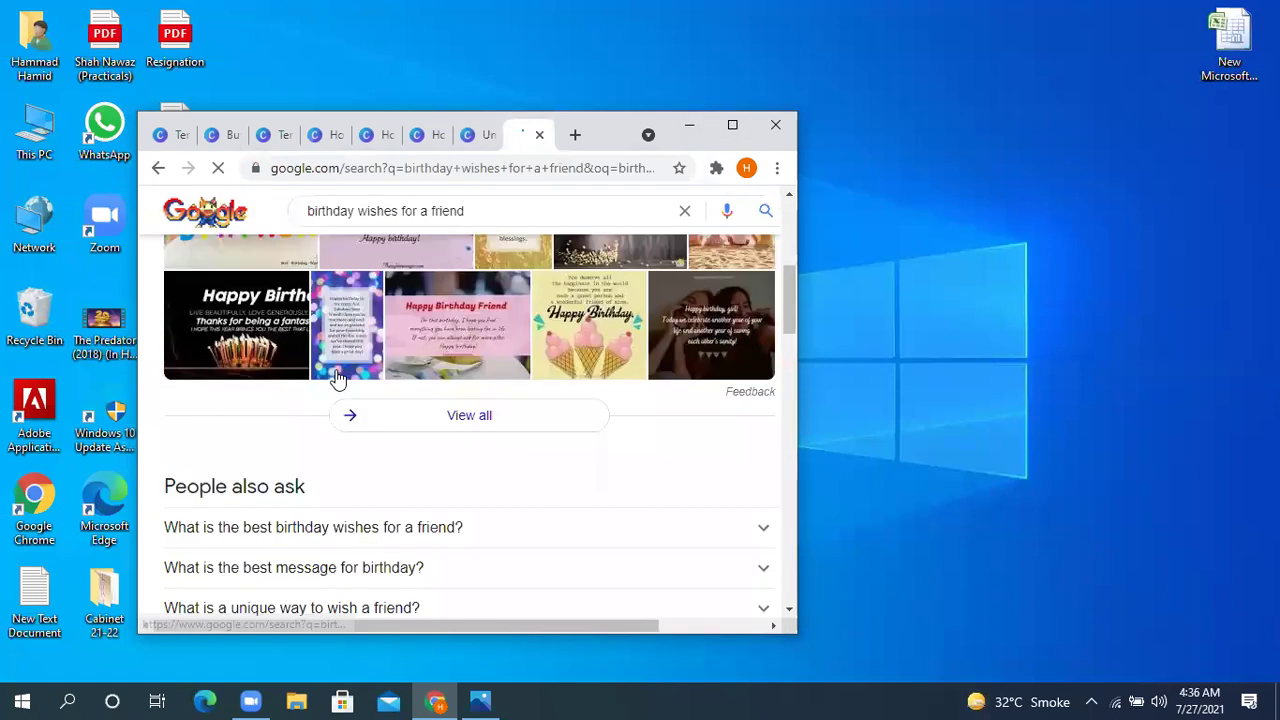
# Expand the question "What is the best birthday wishes for a friend?" in the search results and select its three listed wishes
pyautogui.scroll(-2, 338, 378)
pyautogui.click(493, 281)
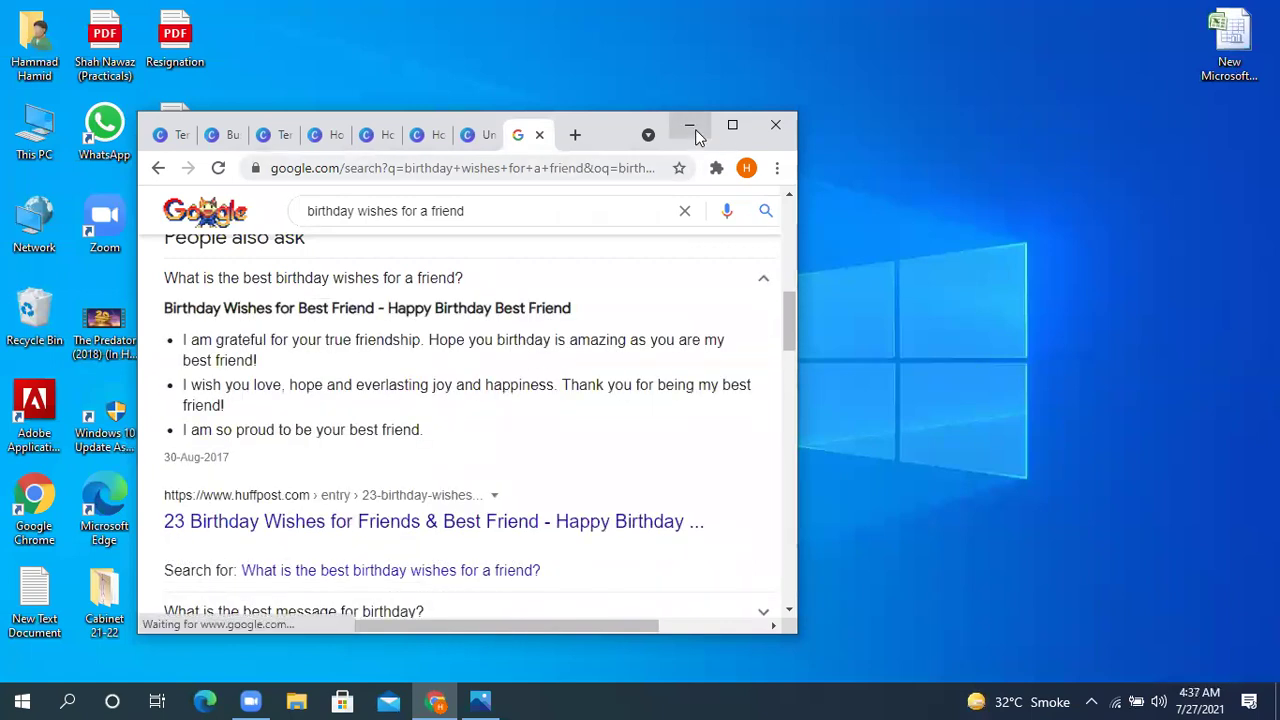
pyautogui.click(697, 131)
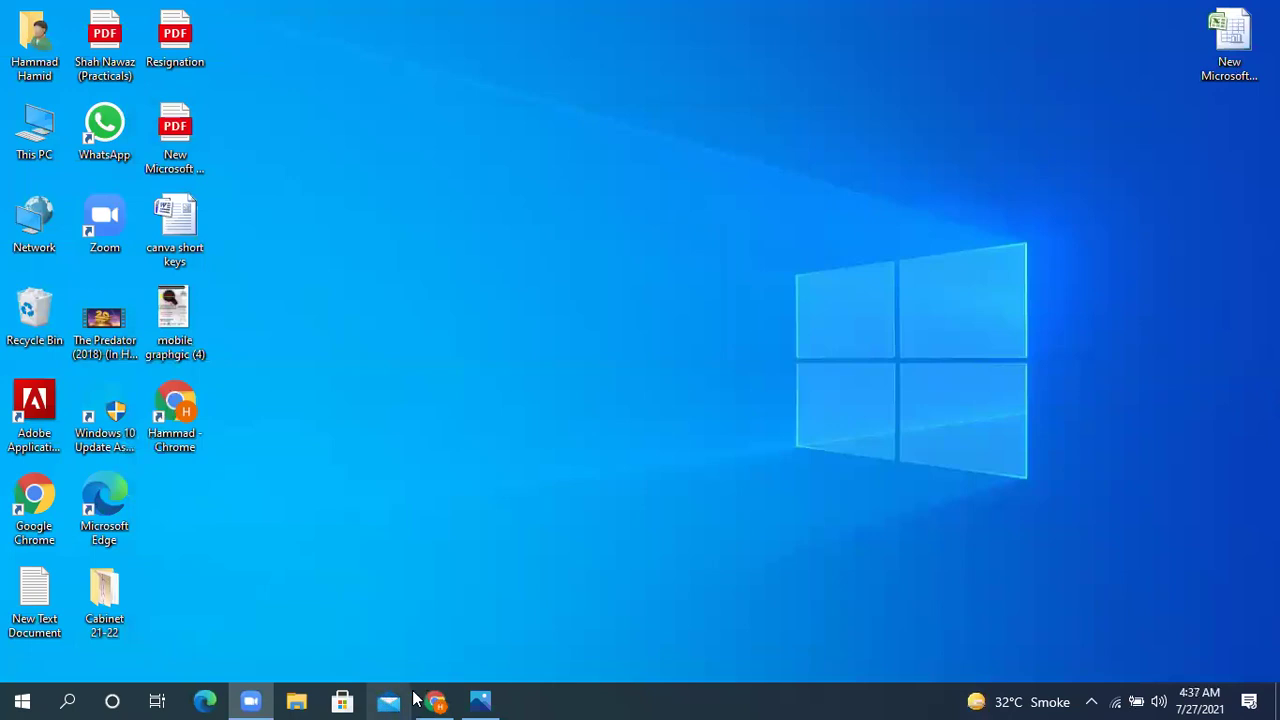
pyautogui.click(434, 700)
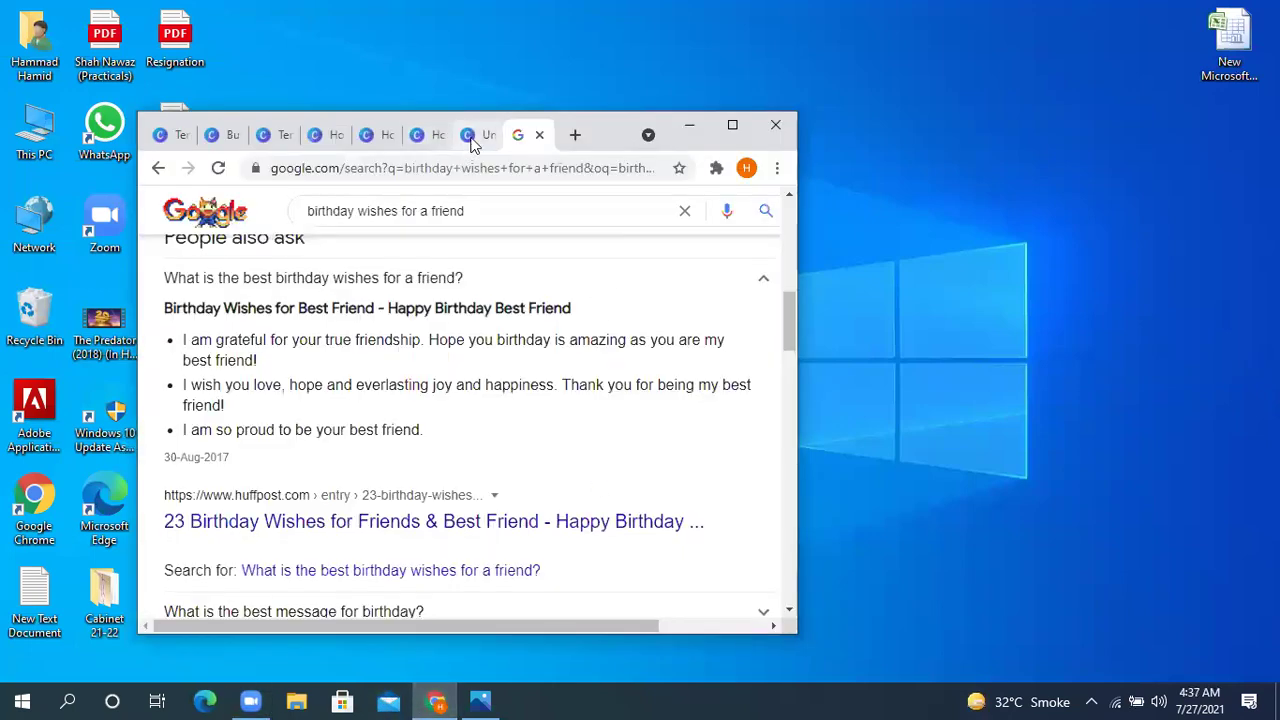
pyautogui.moveTo(424, 430); pyautogui.dragTo(166, 333)
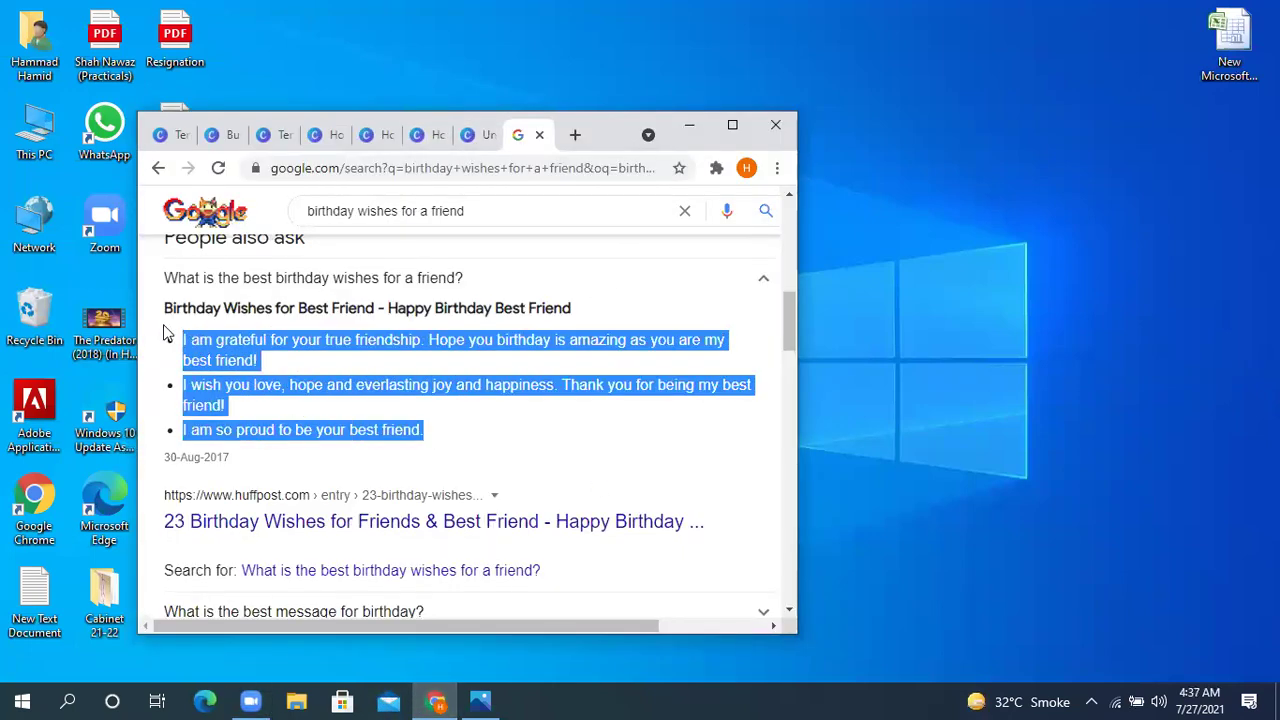
pyautogui.click(438, 700)
pyautogui.click(438, 700)
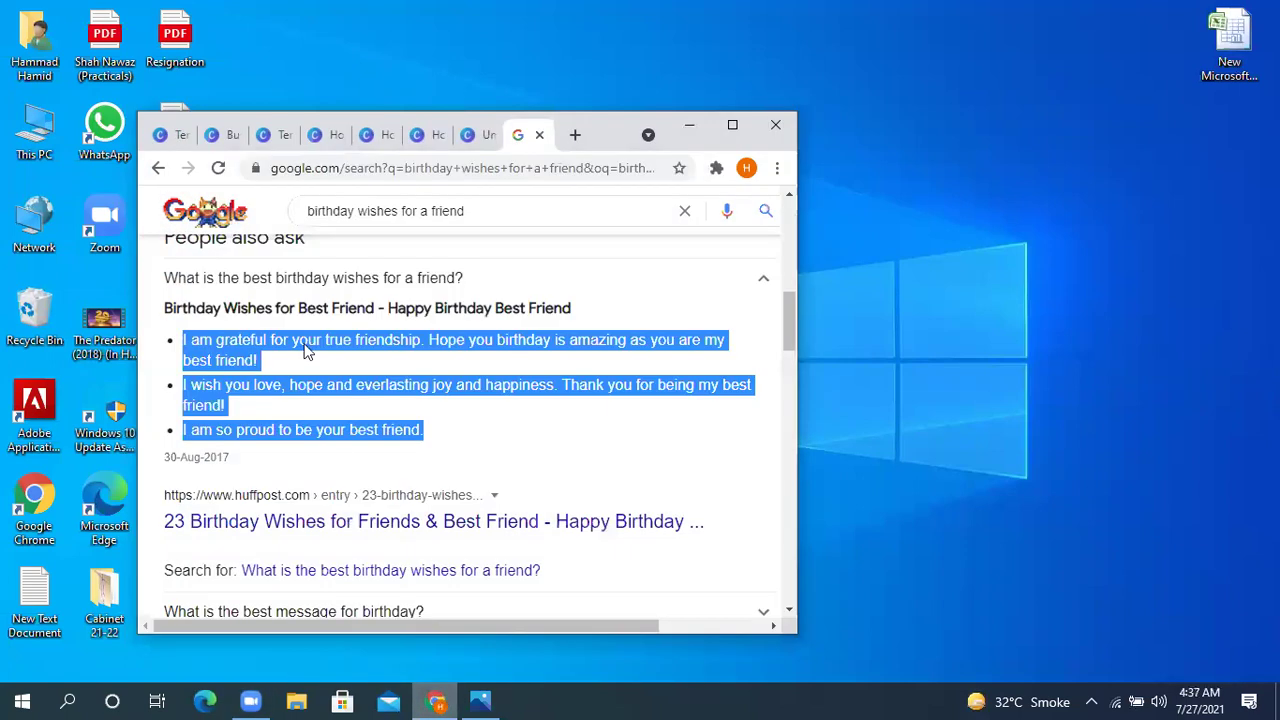
# Return to the video message design in a maximized window and apply all 8 pages of the Colorful Sticker Bomb birthday template
pyautogui.click(485, 136)
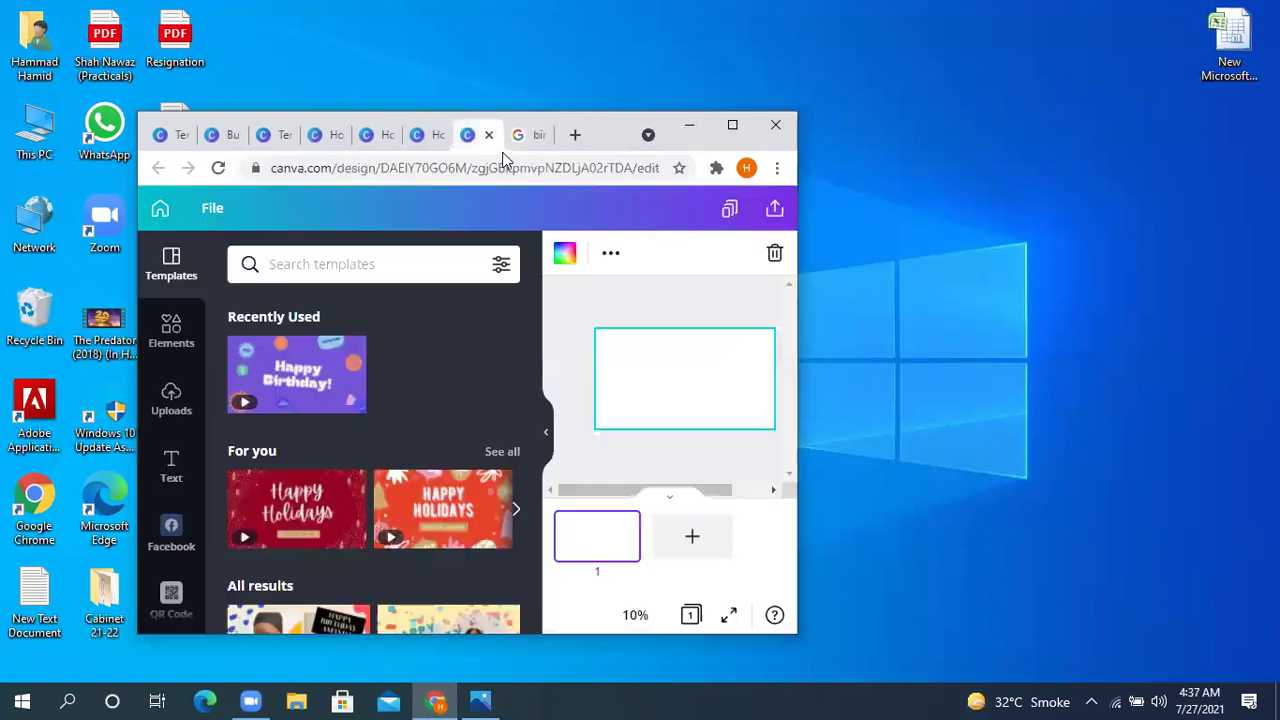
pyautogui.click(733, 127)
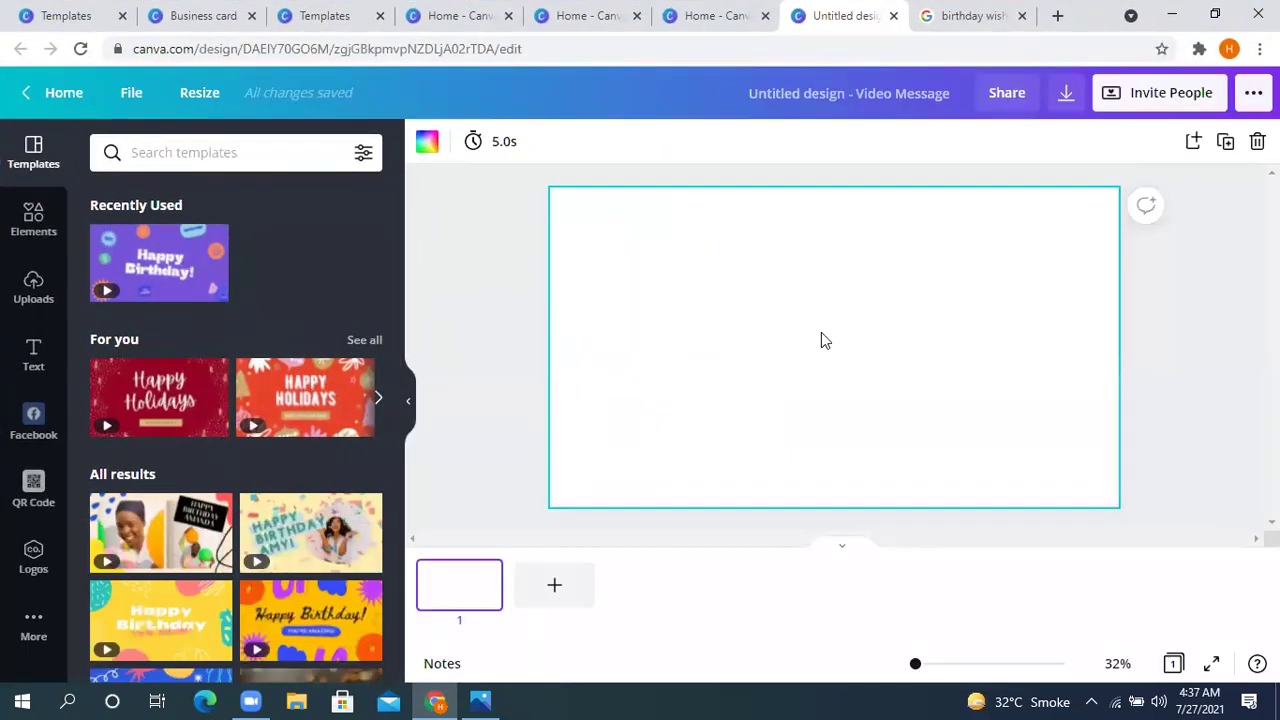
pyautogui.click(160, 265)
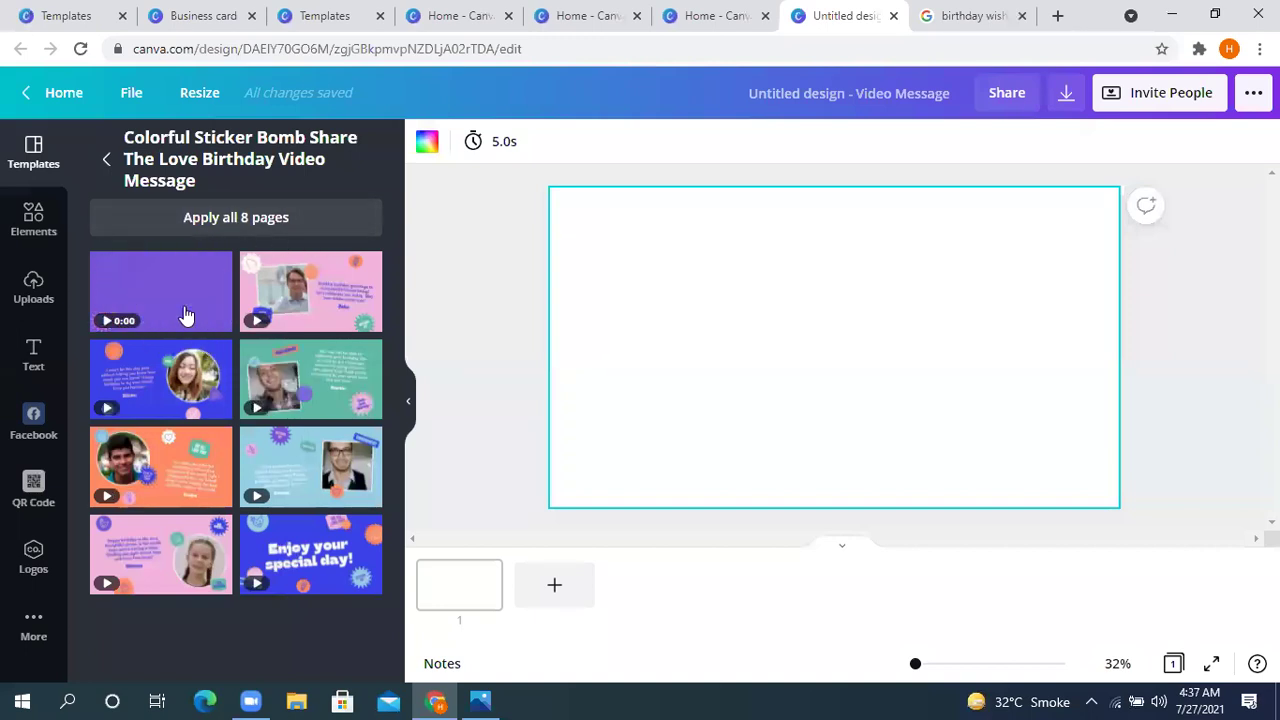
pyautogui.click(135, 294)
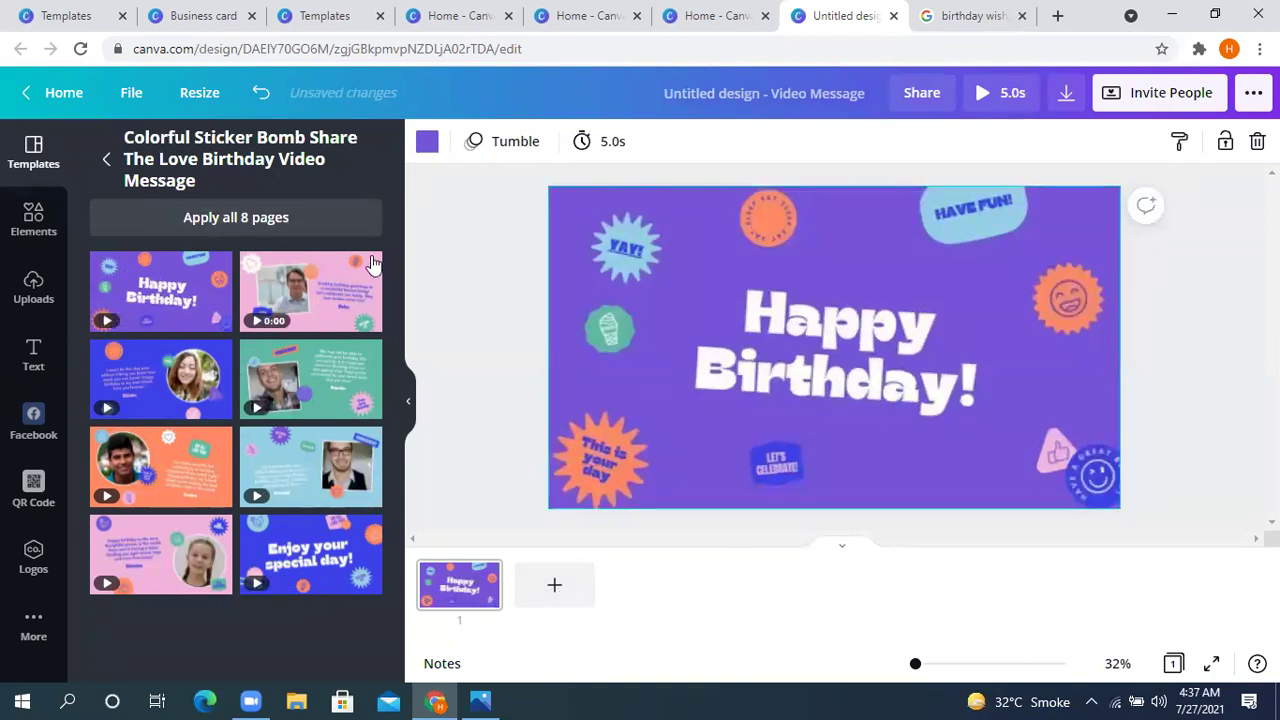
pyautogui.click(281, 219)
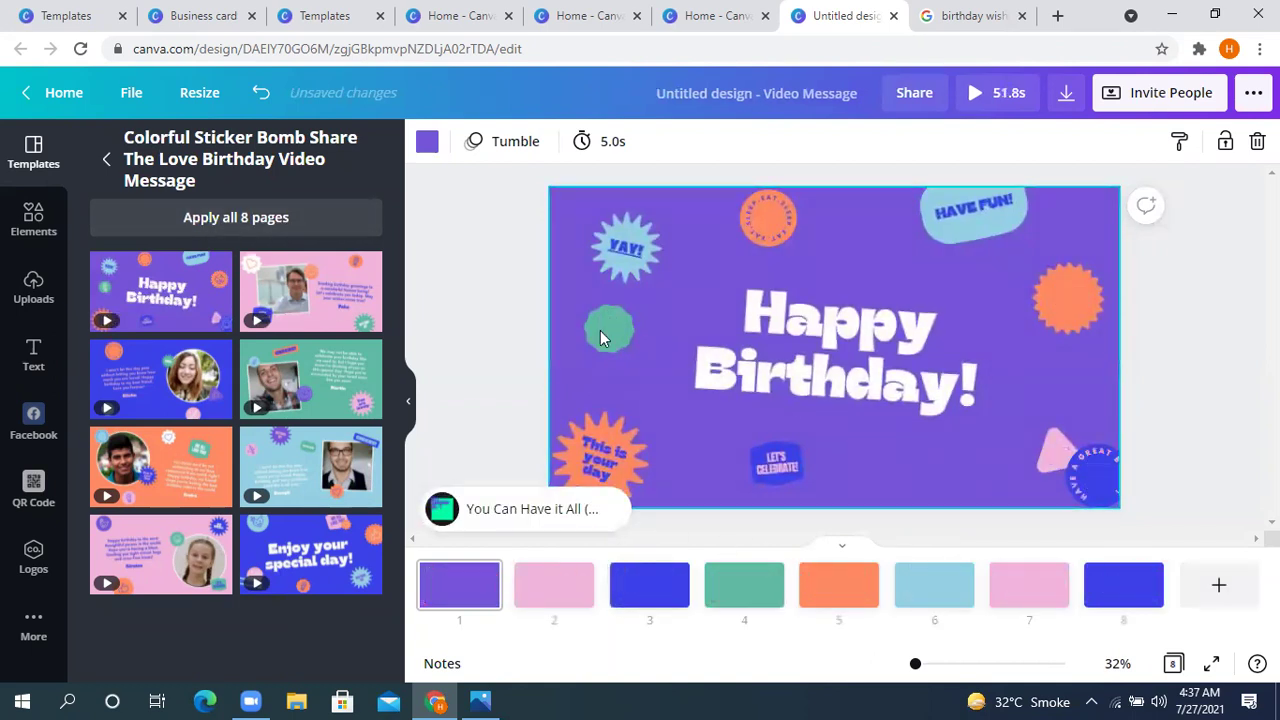
# Show the page animation options for the opening Happy Birthday! page and set the page's timing to 3 seconds
pyautogui.click(1195, 318)
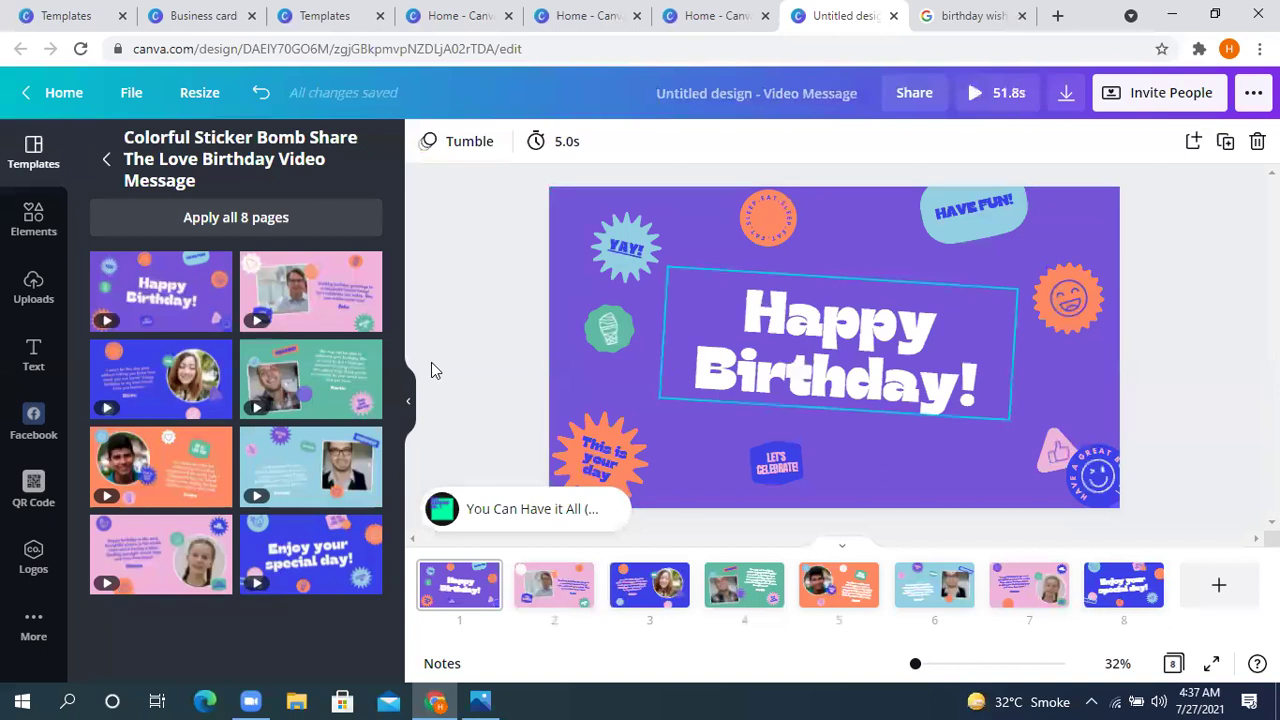
pyautogui.click(665, 276)
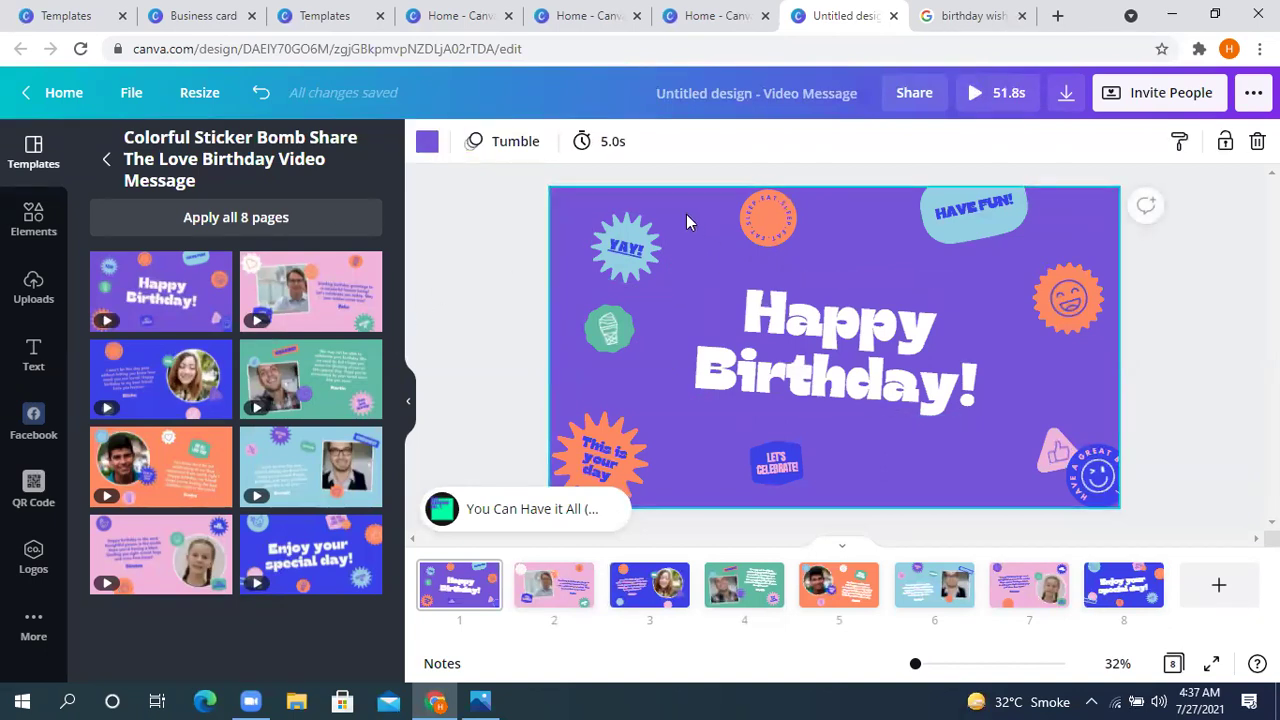
pyautogui.click(501, 145)
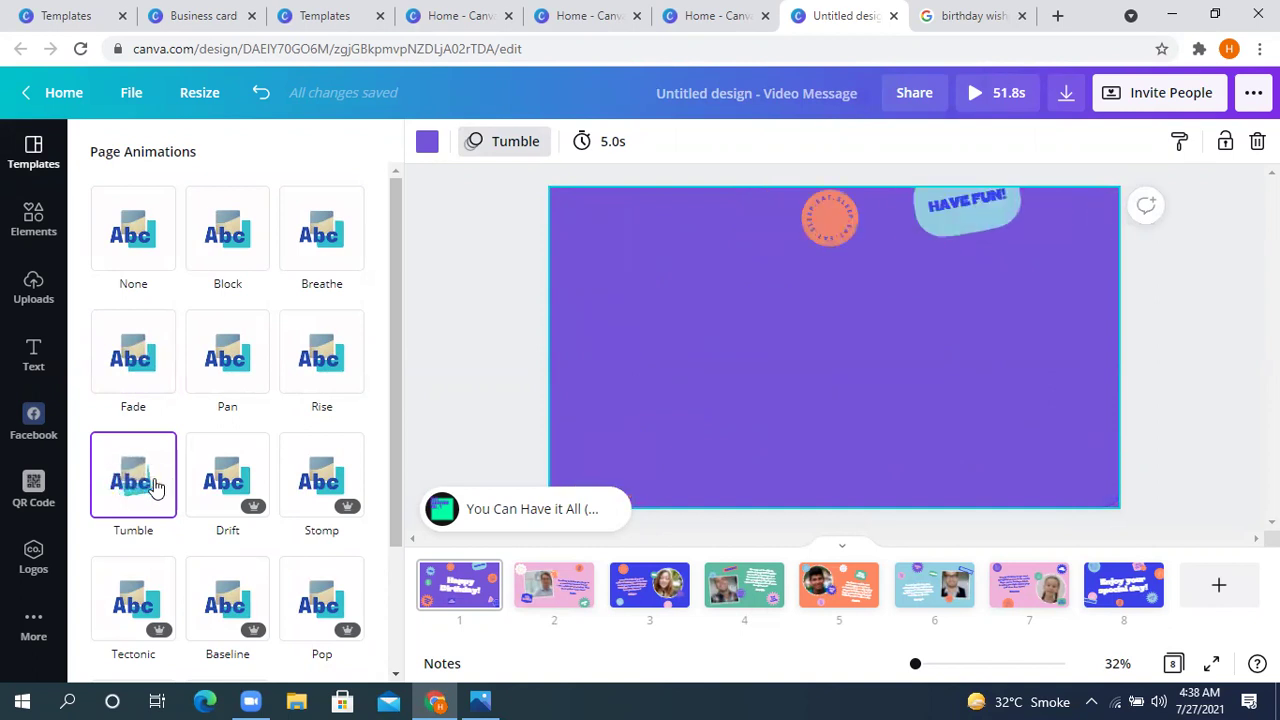
pyautogui.click(610, 145)
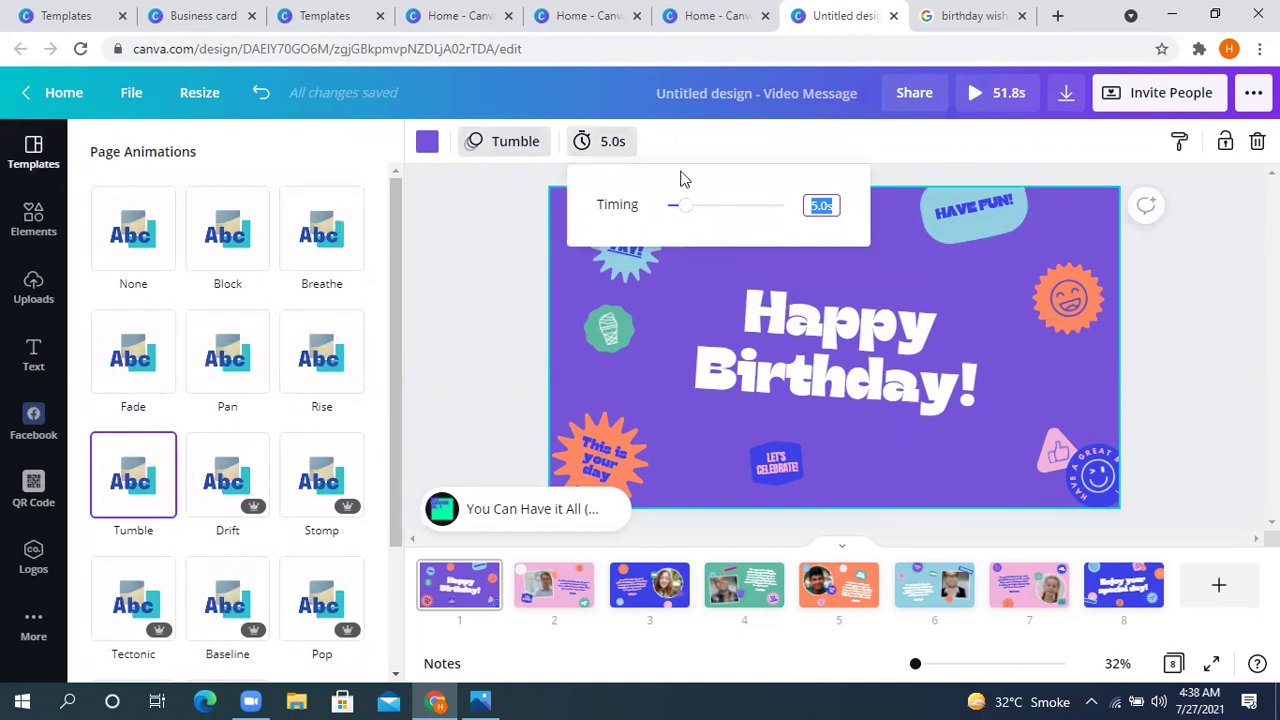
pyautogui.click(686, 216)
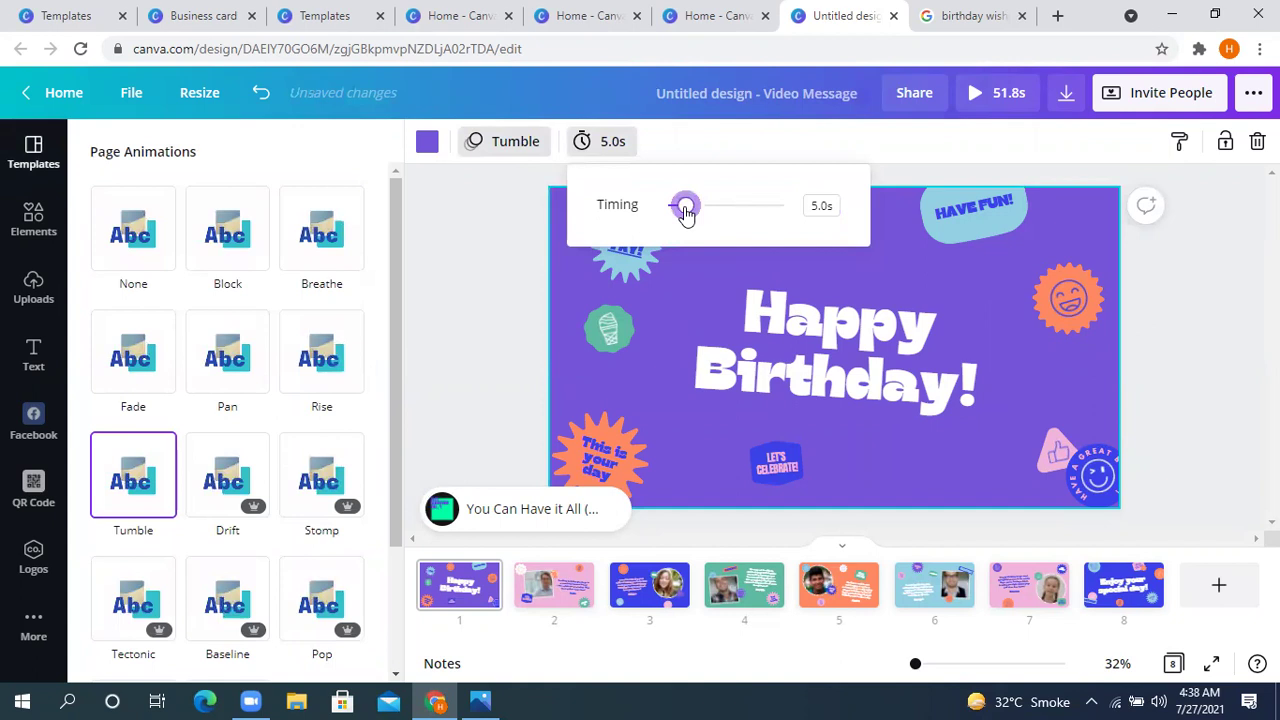
pyautogui.click(820, 206)
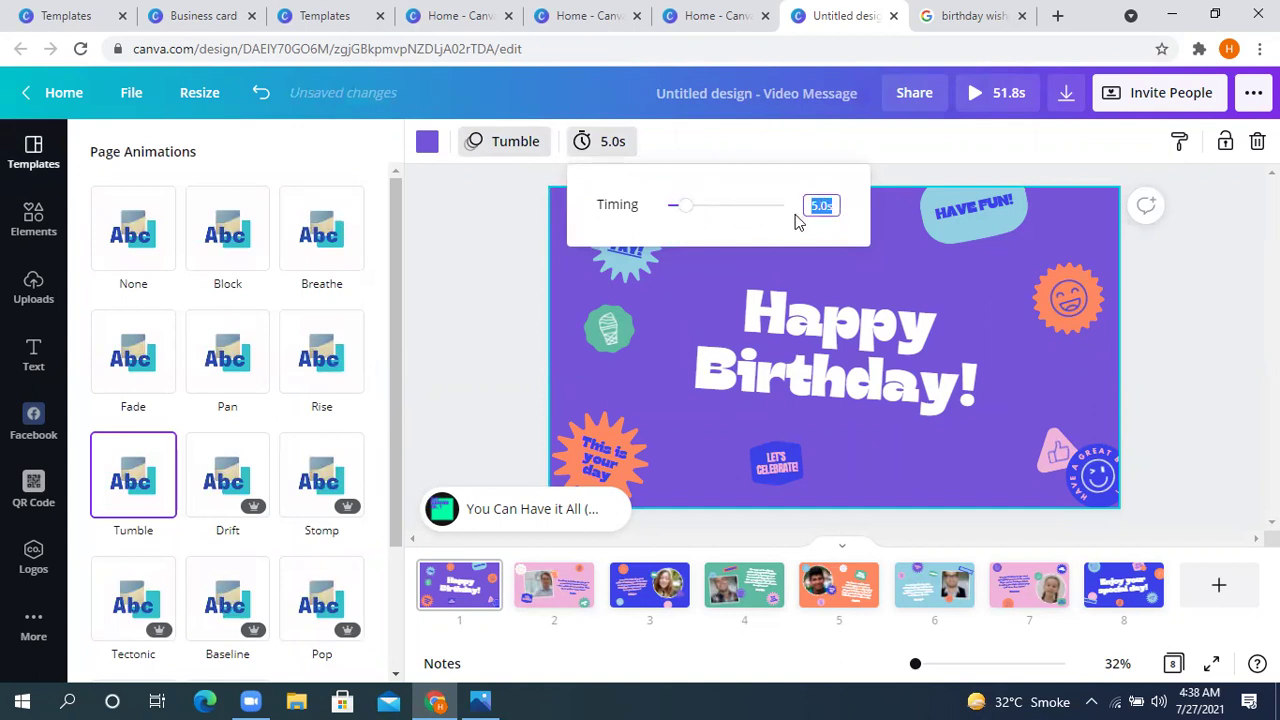
pyautogui.write('3')
pyautogui.press('Return')
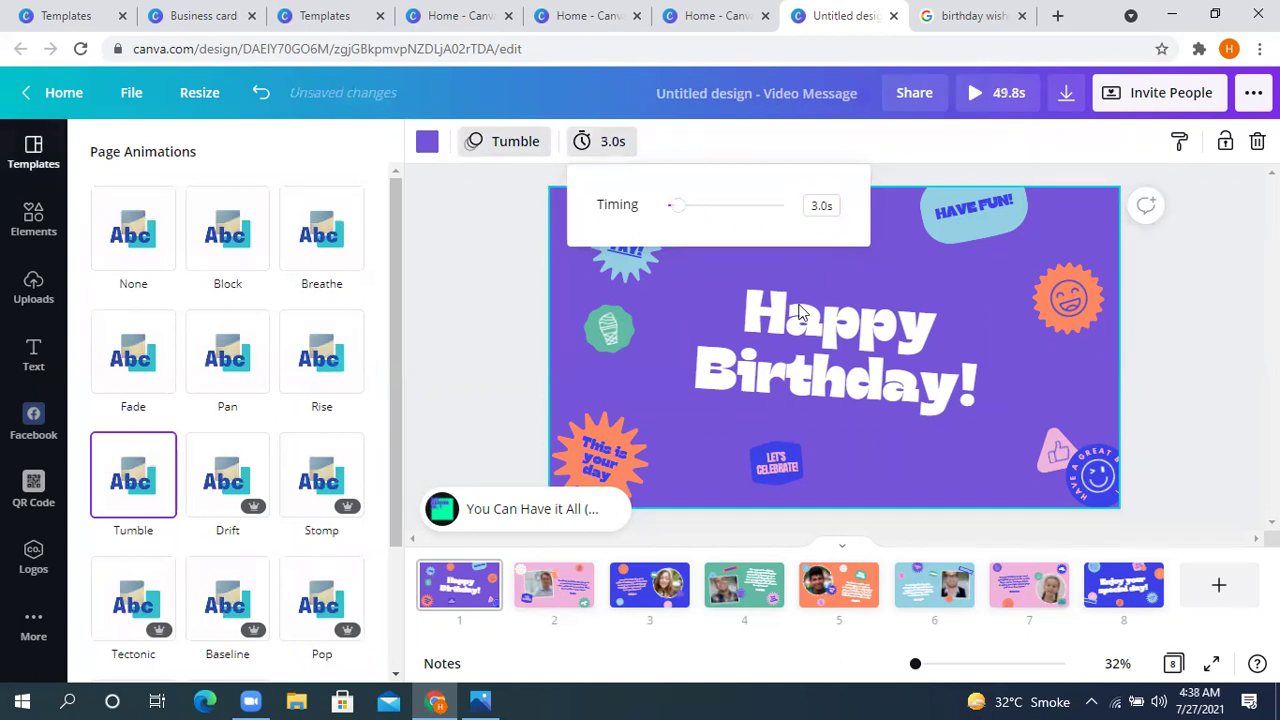
pyautogui.click(1192, 320)
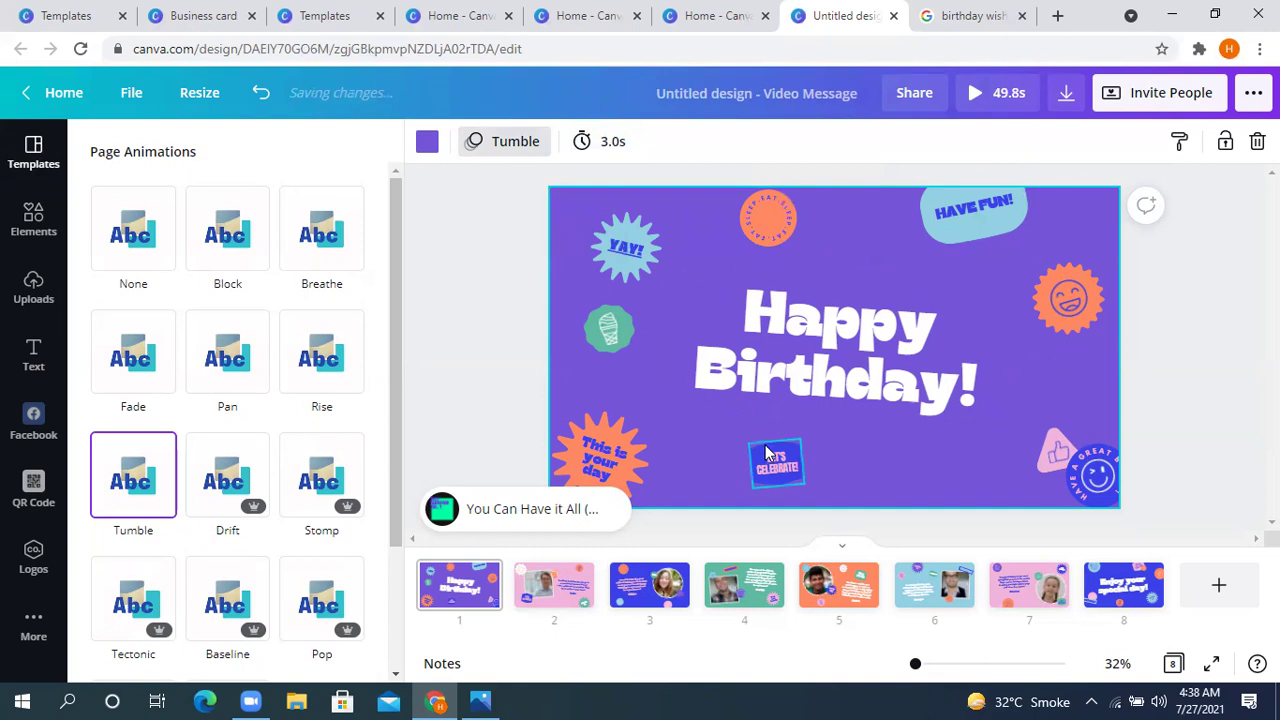
# Examine the text animations and editable text of the Happy Birthday! heading, and go to page 2
pyautogui.click(840, 328)
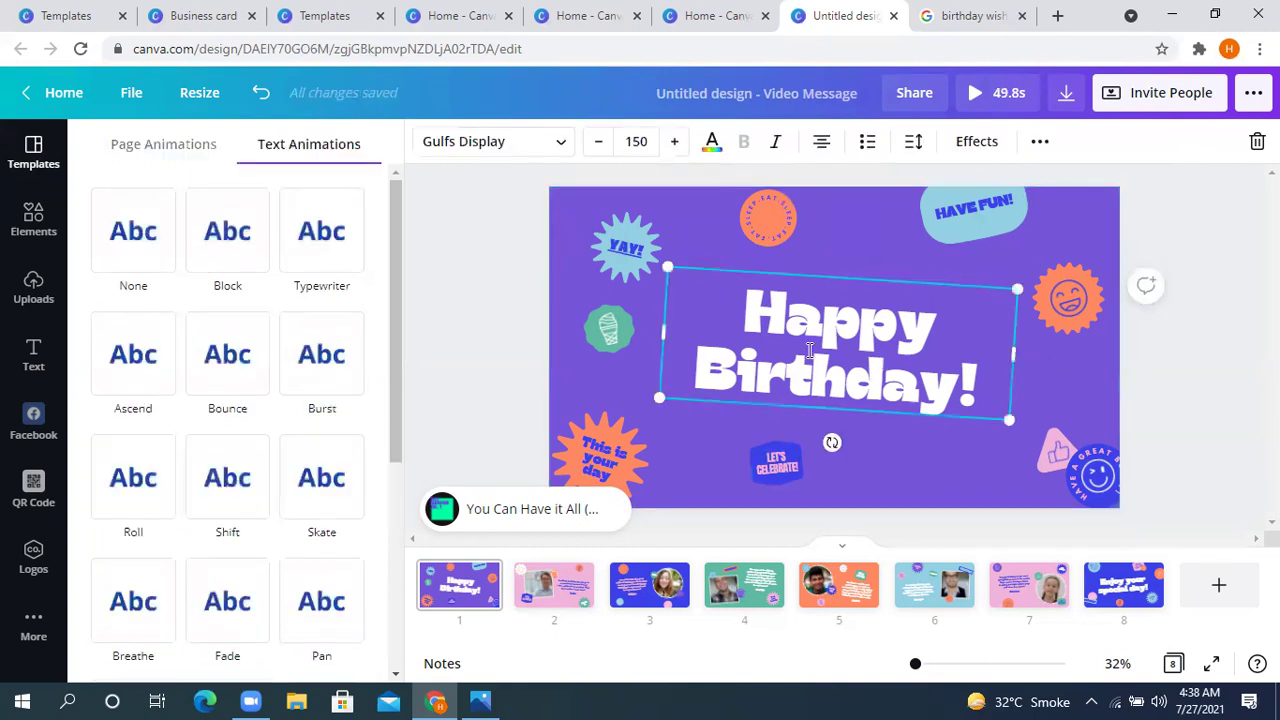
pyautogui.click(819, 343)
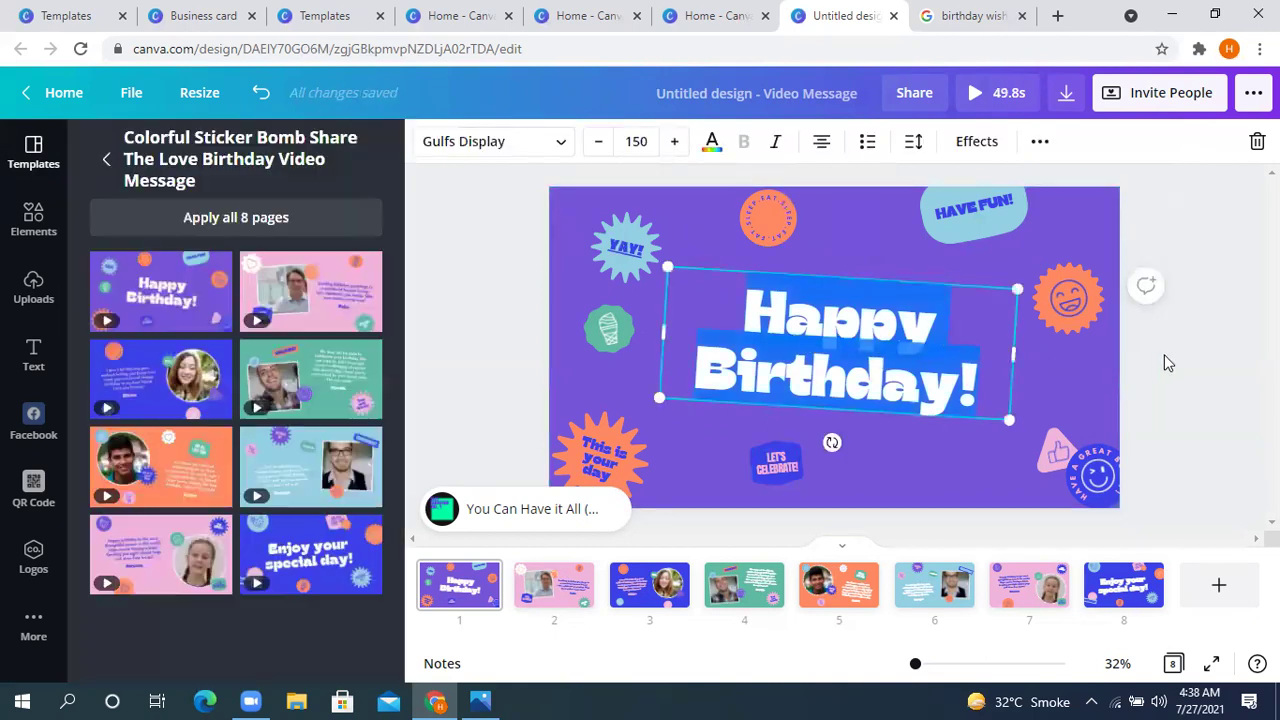
pyautogui.click(1218, 357)
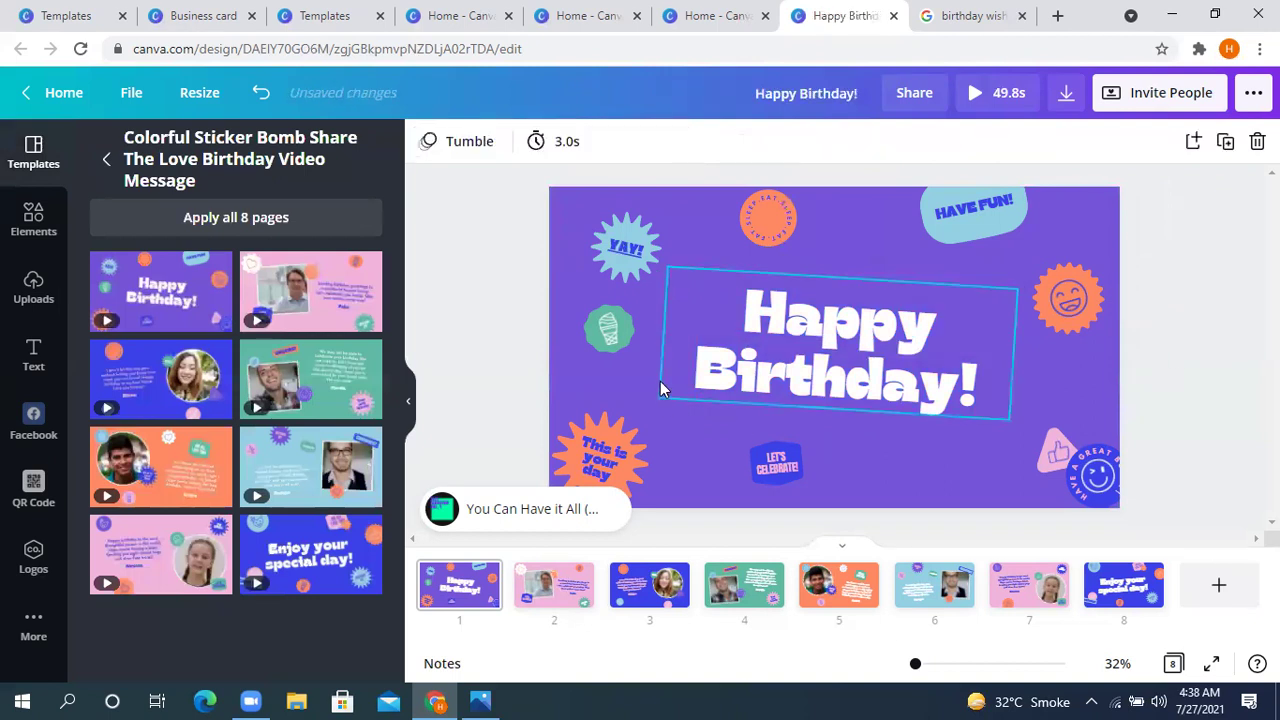
pyautogui.scroll(-3, 660, 381)
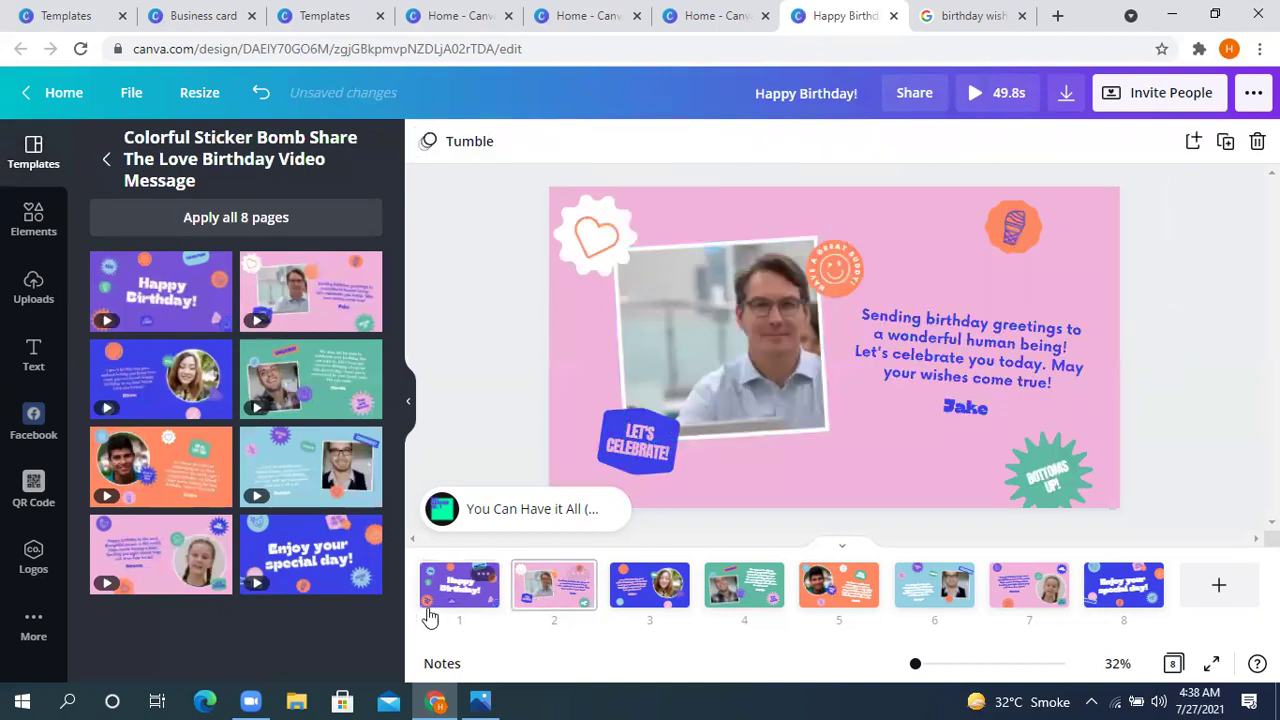
pyautogui.click(540, 592)
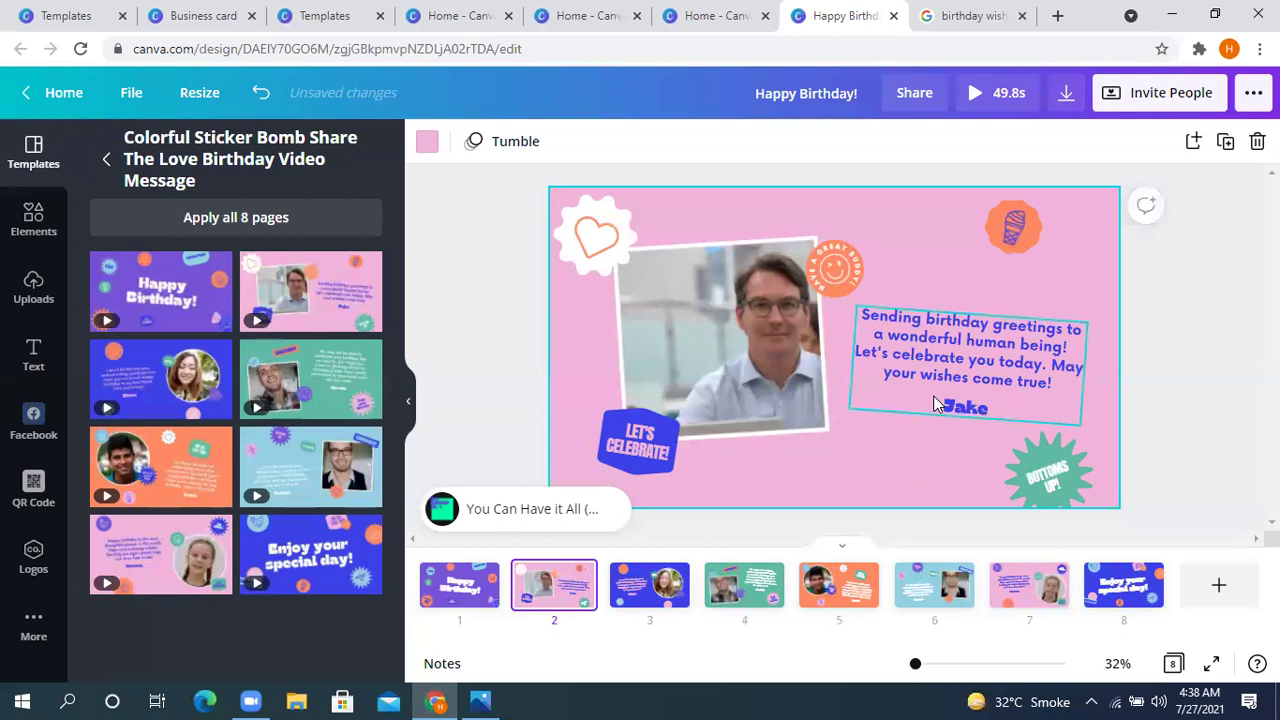
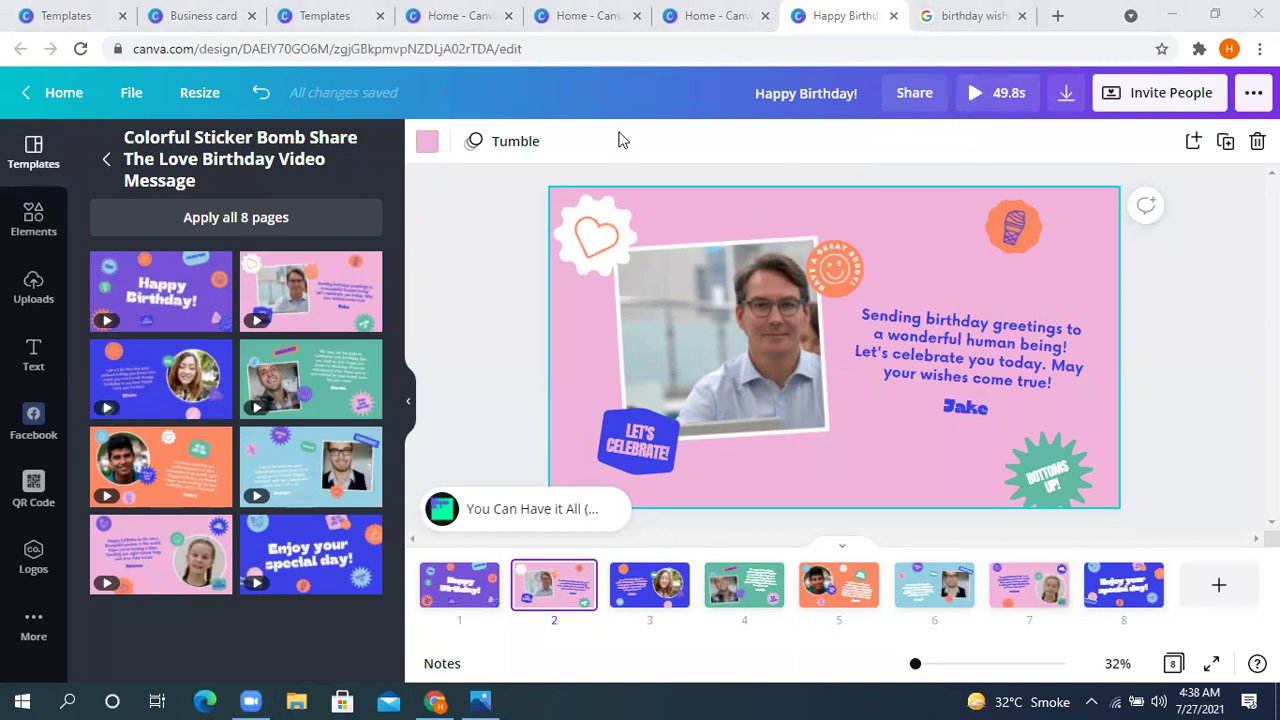
# Trim the end of the portrait video clip on page 2 so that it lasts 3.2 seconds
pyautogui.click(885, 231)
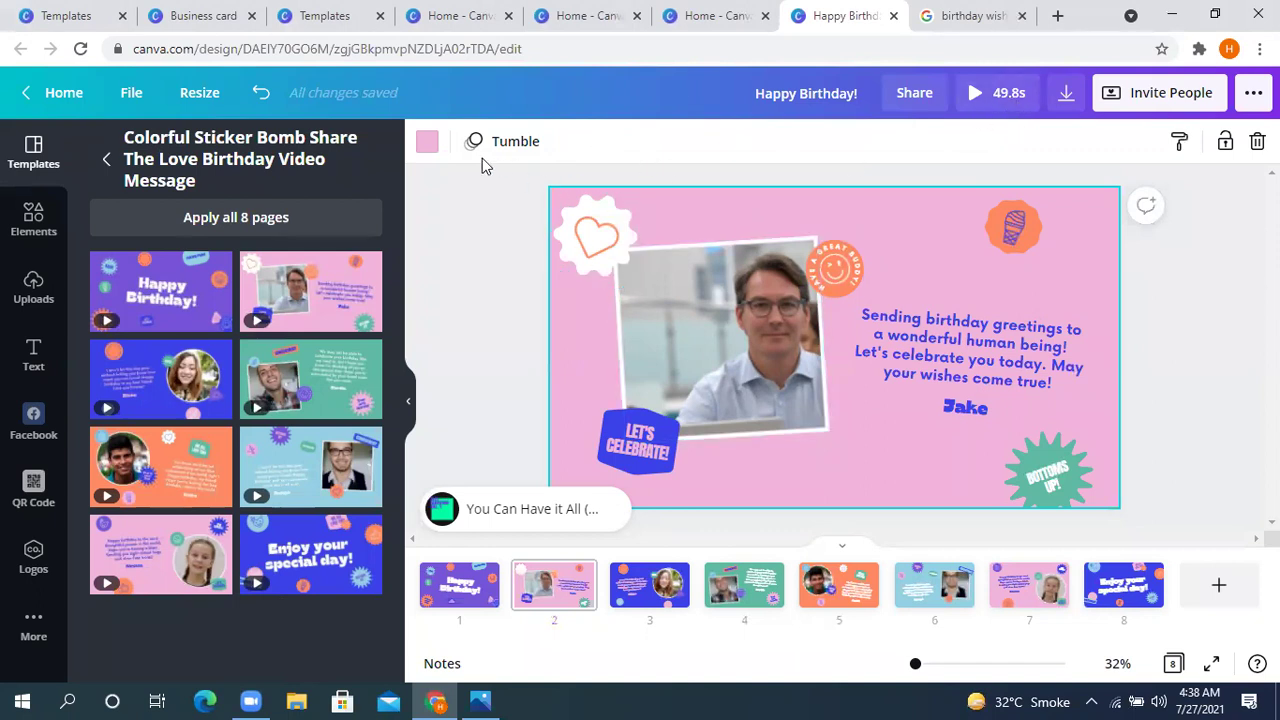
pyautogui.click(741, 325)
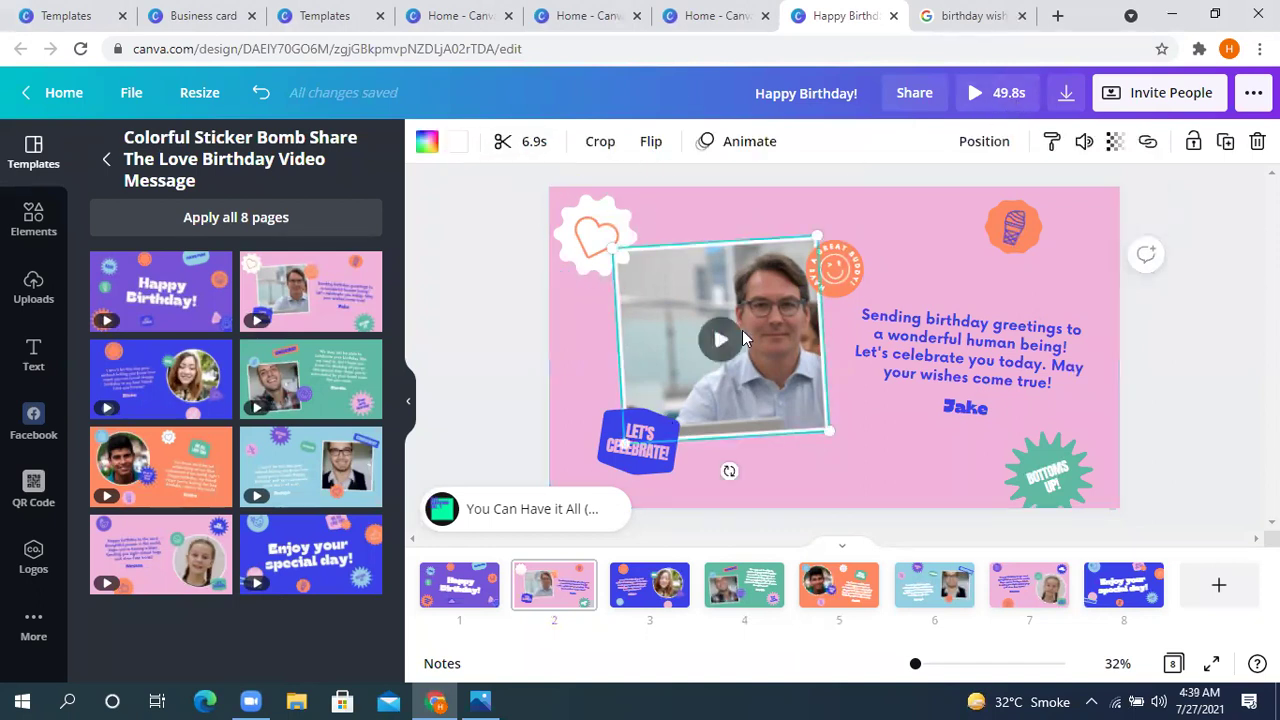
pyautogui.click(530, 148)
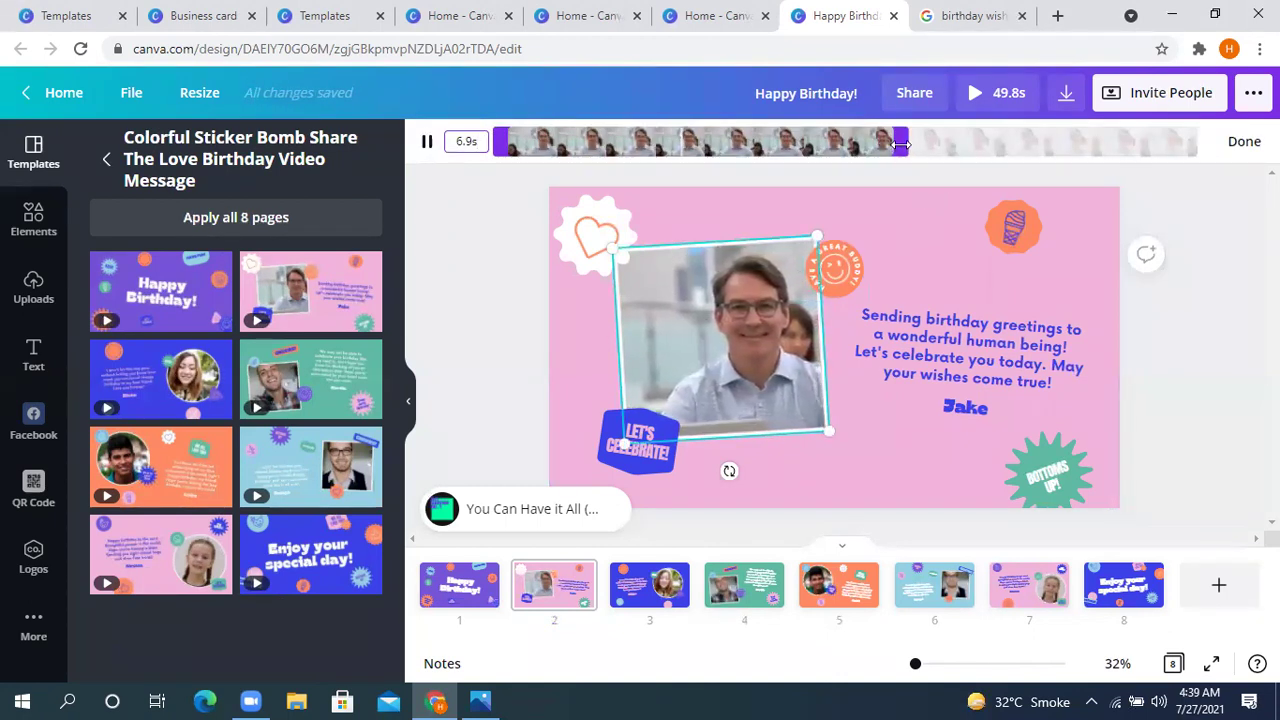
pyautogui.moveTo(900, 143); pyautogui.dragTo(650, 149)
pyautogui.moveTo(1024, 139); pyautogui.dragTo(690, 143)
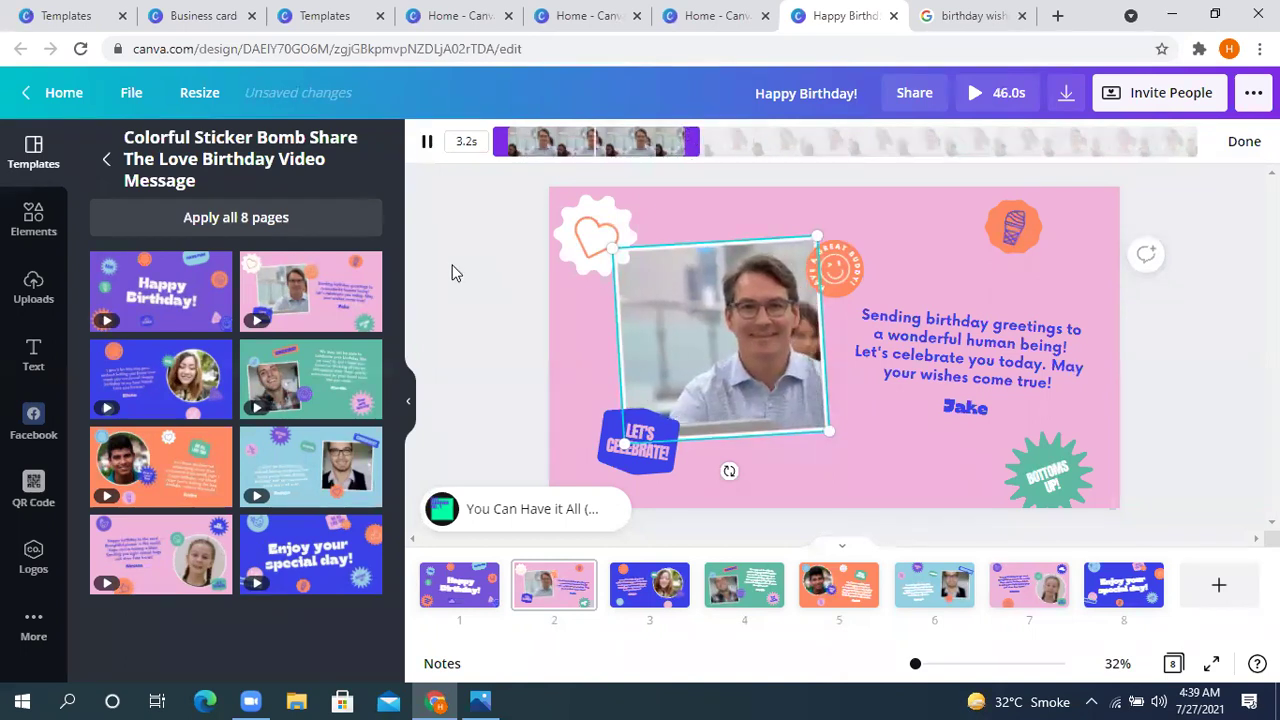
pyautogui.click(451, 272)
# Check the greeting text on page 2 and replace the signature name below it with the sender's first name
pyautogui.click(988, 366)
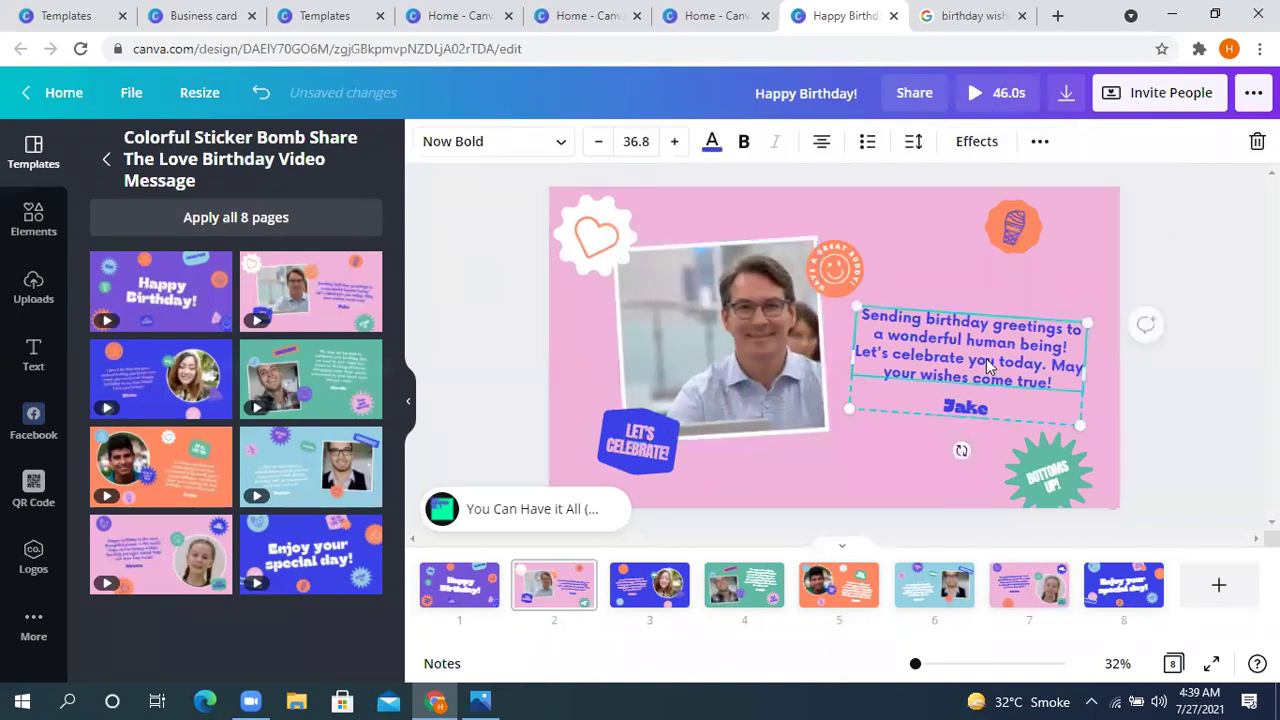
pyautogui.click(986, 360)
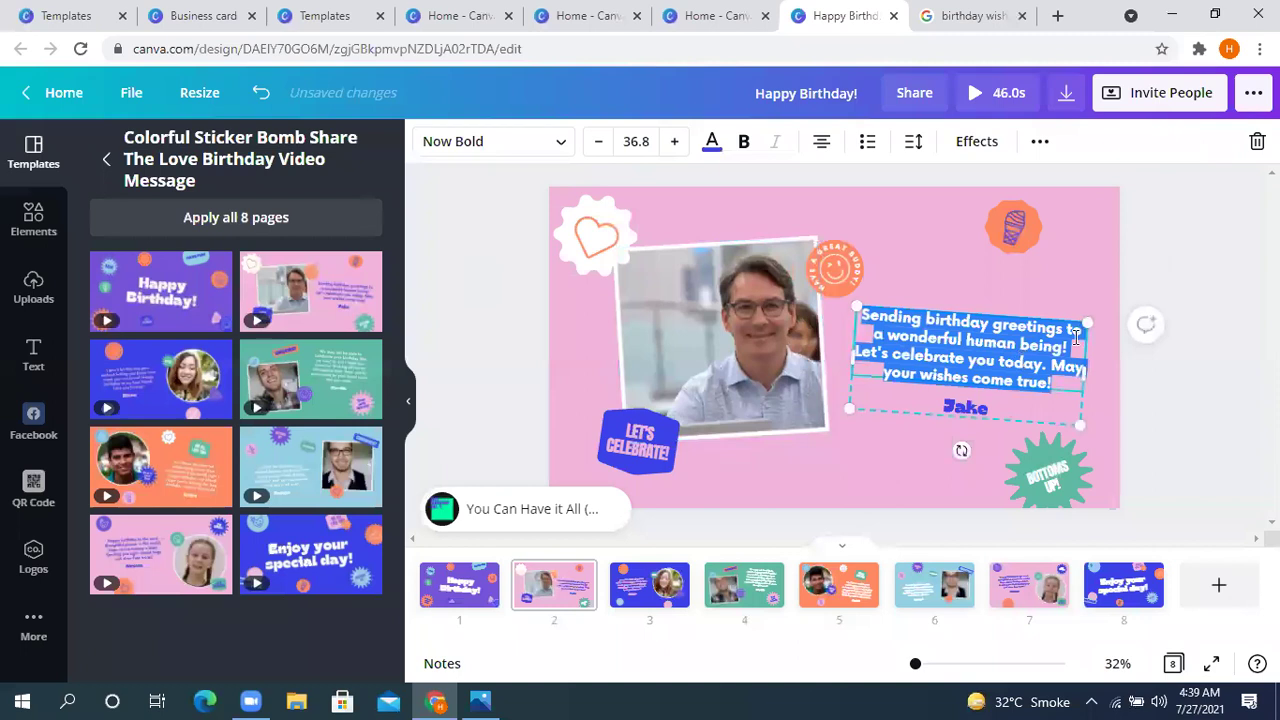
pyautogui.click(1191, 372)
pyautogui.doubleClick(975, 409)
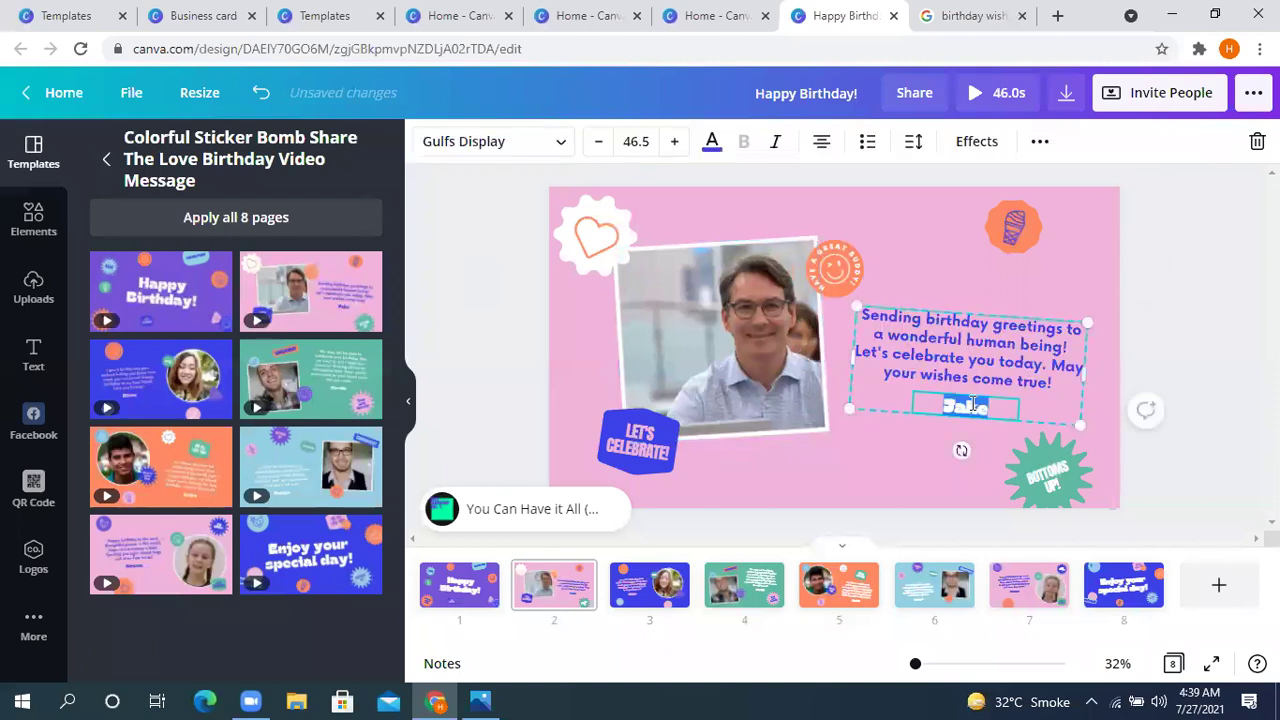
pyautogui.write('hammad')
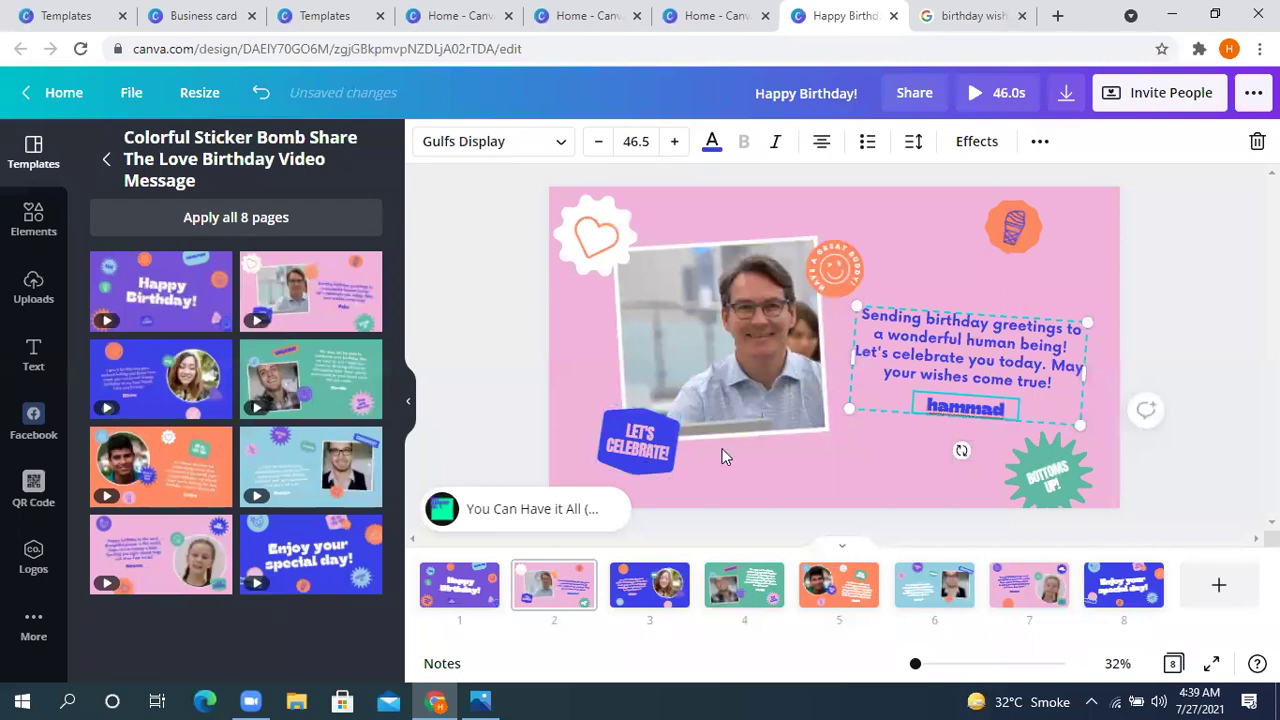
# Move the orange ice-cream sticker on page 2 slightly down and to the right
pyautogui.click(1057, 486)
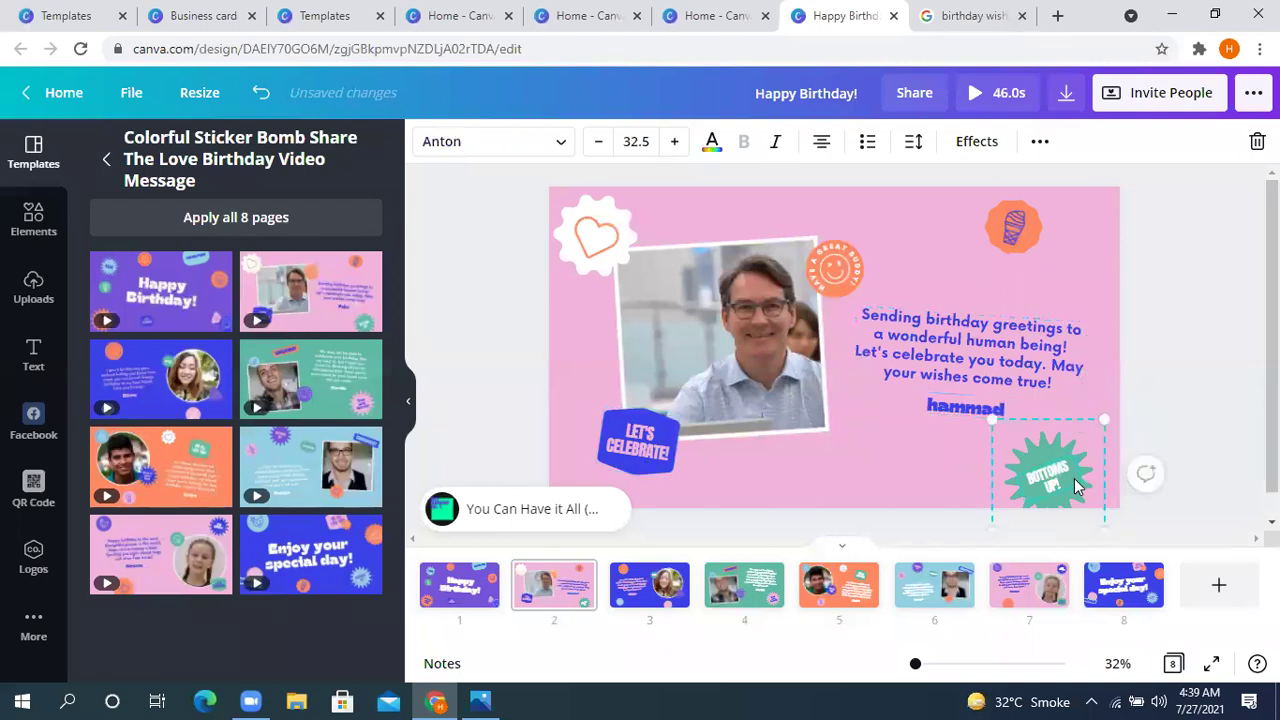
pyautogui.click(1037, 242)
pyautogui.moveTo(1037, 242); pyautogui.dragTo(1058, 259)
pyautogui.click(1058, 282)
pyautogui.click(1055, 274)
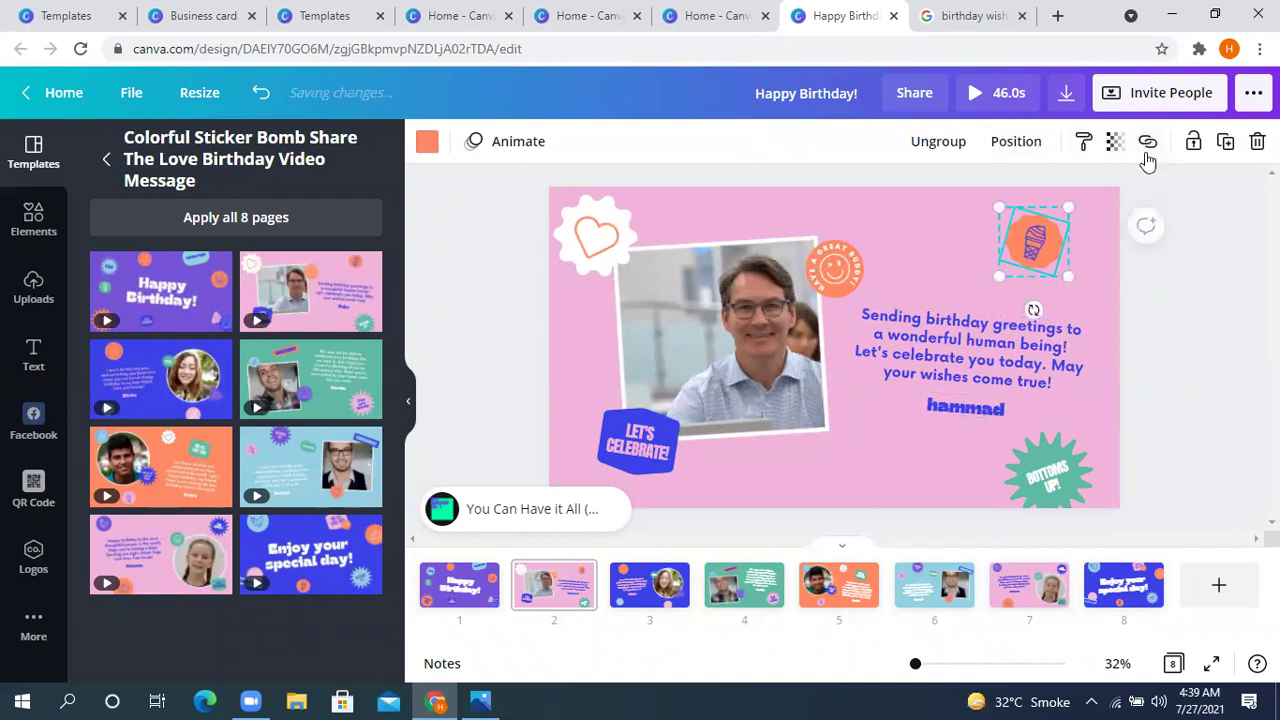
# Ungroup the orange ice-cream sticker on page 2 and select only its ice-cream graphic
pyautogui.click(926, 145)
pyautogui.click(1168, 298)
pyautogui.moveTo(1042, 244)
pyautogui.mouseDown()
pyautogui.moveTo(928, 231)
pyautogui.moveTo(1085, 250)
pyautogui.moveTo(1062, 246)
pyautogui.mouseUp()
# Search the elements for "birthday cake" and add the outlined cake graphic to page 2
pyautogui.click(27, 238)
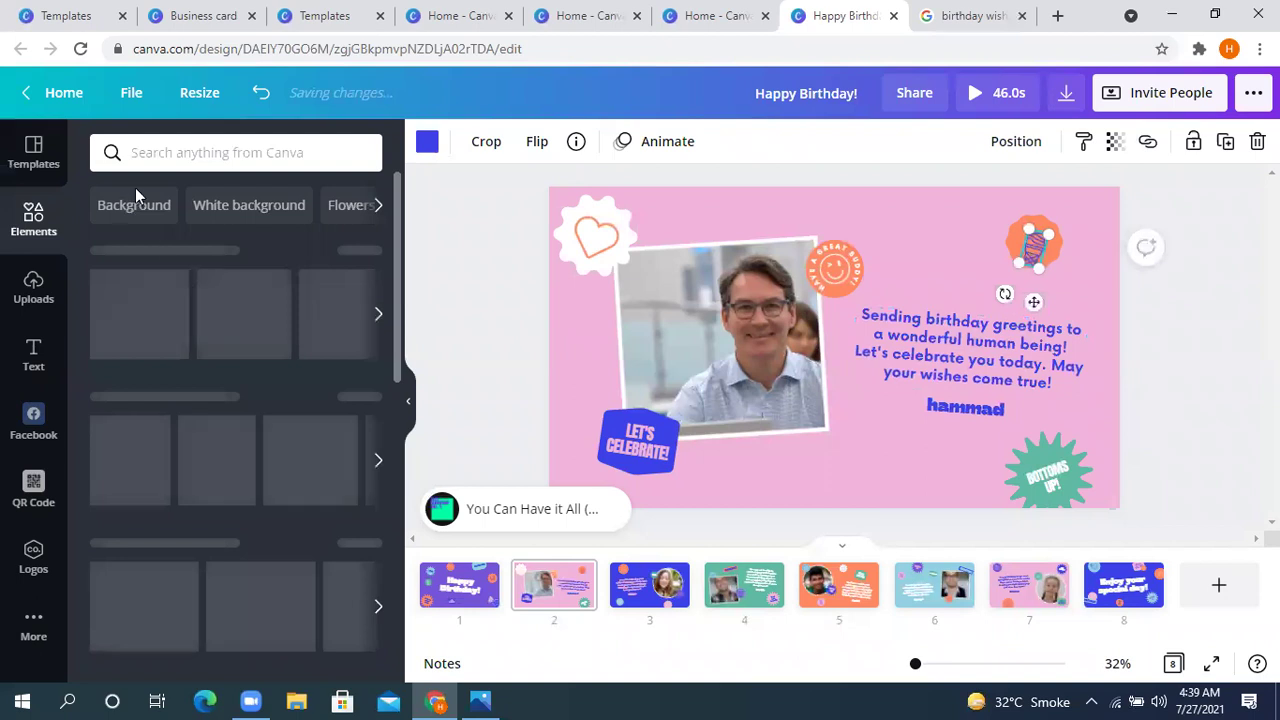
pyautogui.click(243, 158)
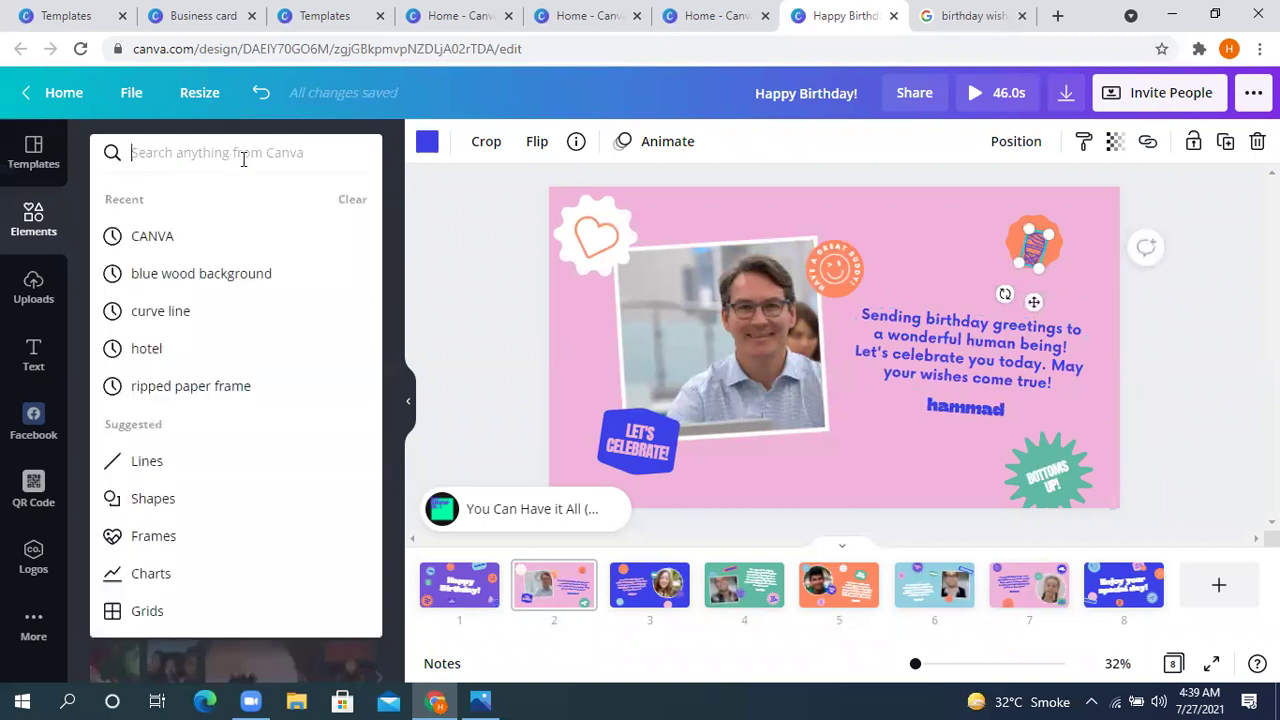
pyautogui.write('cake')
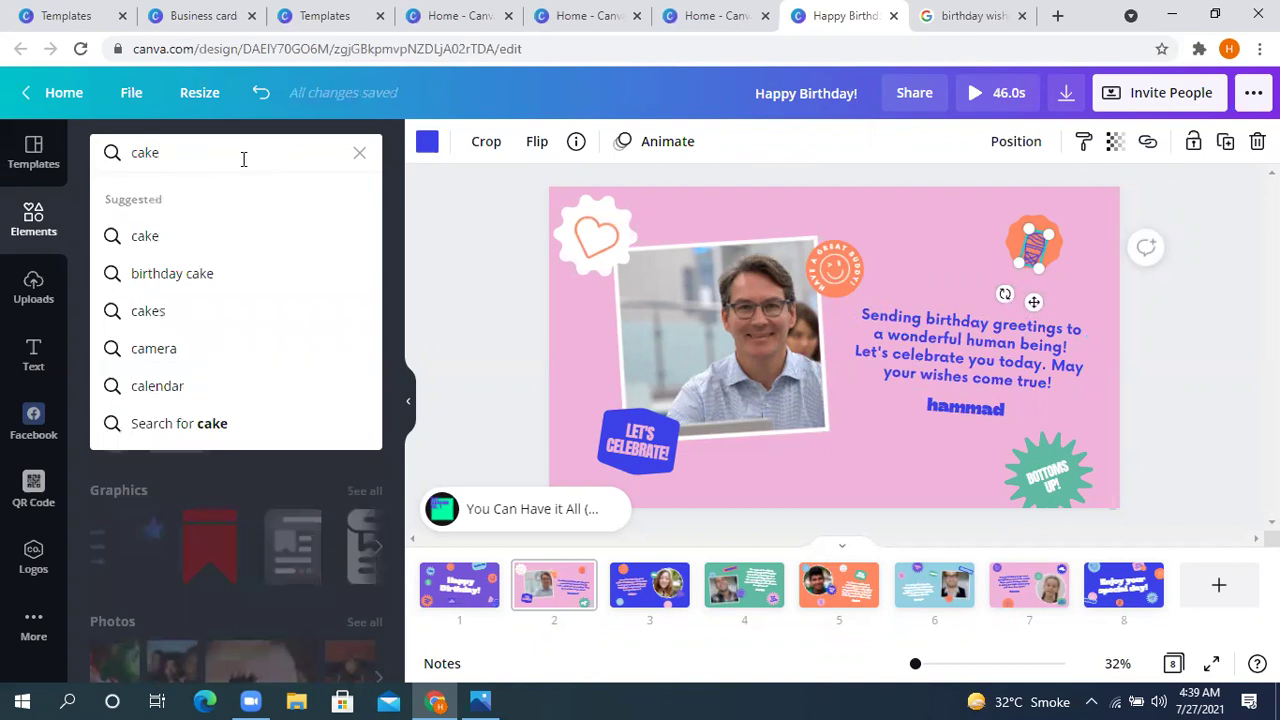
pyautogui.press('Down')
pyautogui.press('Down')
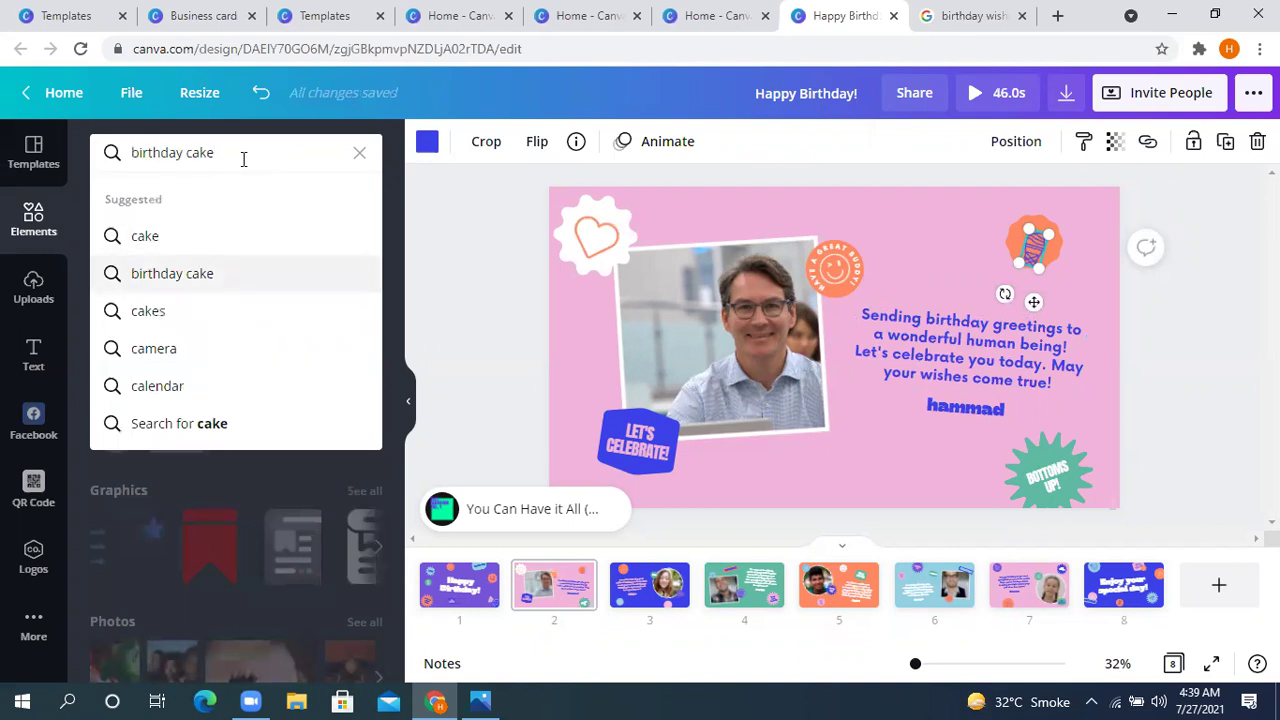
pyautogui.press('Return')
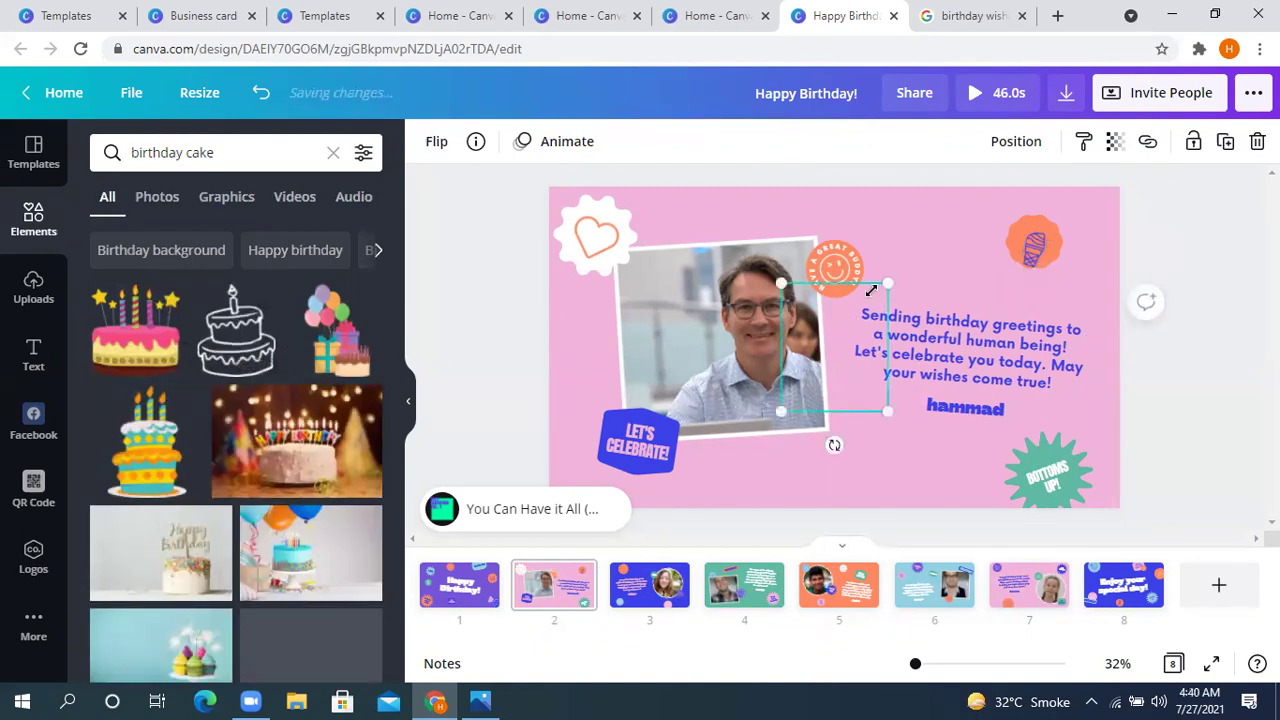
# Replace the ice-cream graphic on the orange badge with the outlined cake, scaled down to fit inside the badge
pyautogui.moveTo(862, 345); pyautogui.dragTo(830, 355)
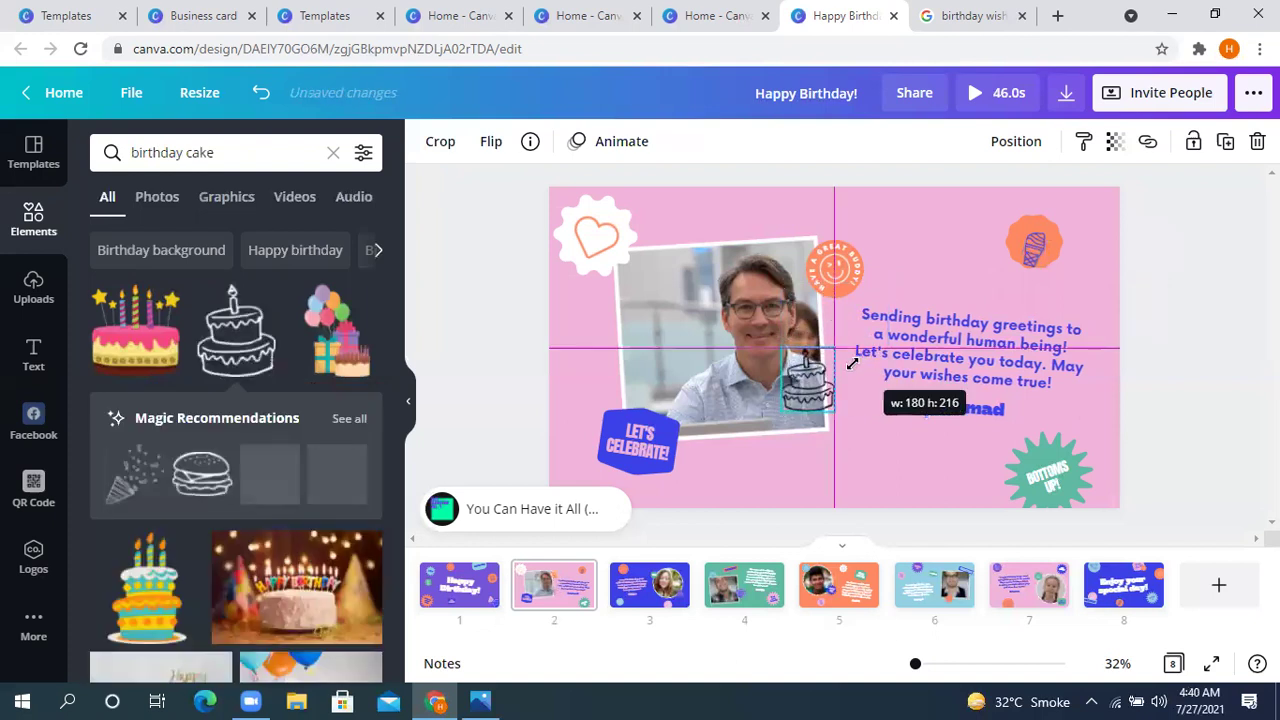
pyautogui.moveTo(845, 425); pyautogui.dragTo(1036, 249)
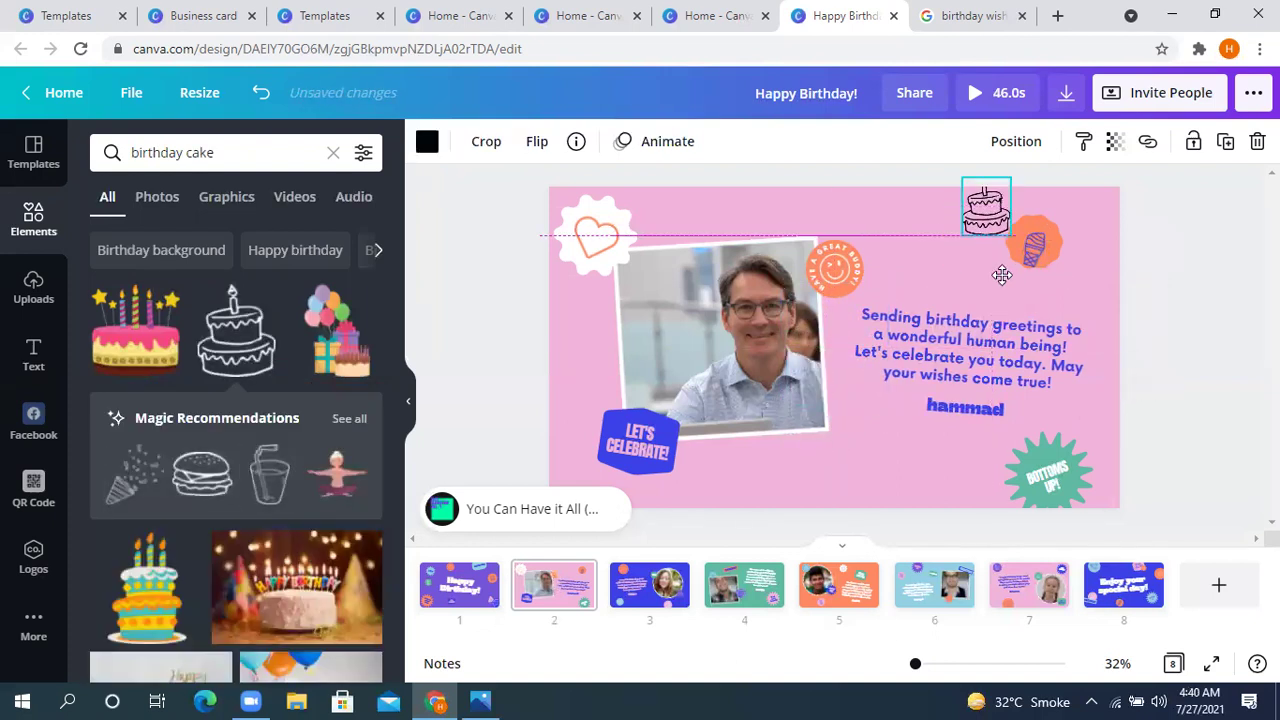
pyautogui.click(1036, 249)
pyautogui.press('Delete')
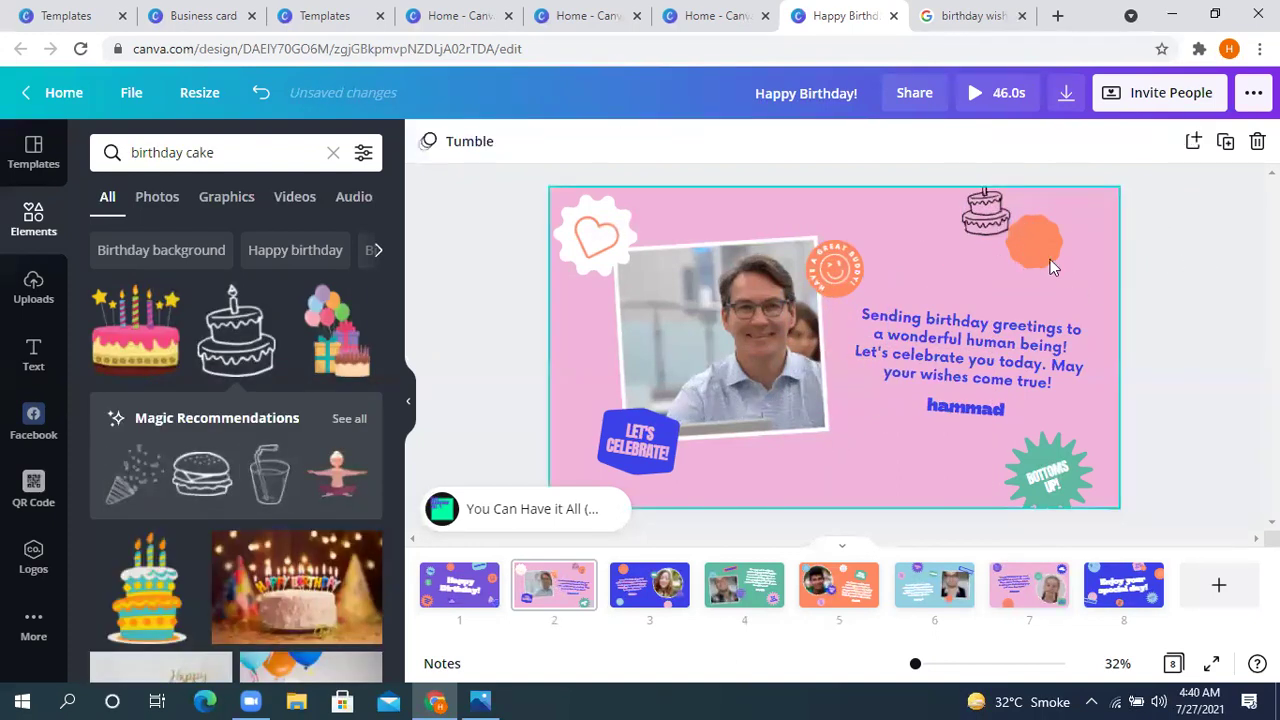
pyautogui.click(990, 212)
pyautogui.moveTo(997, 229); pyautogui.dragTo(1035, 243)
pyautogui.click(1173, 326)
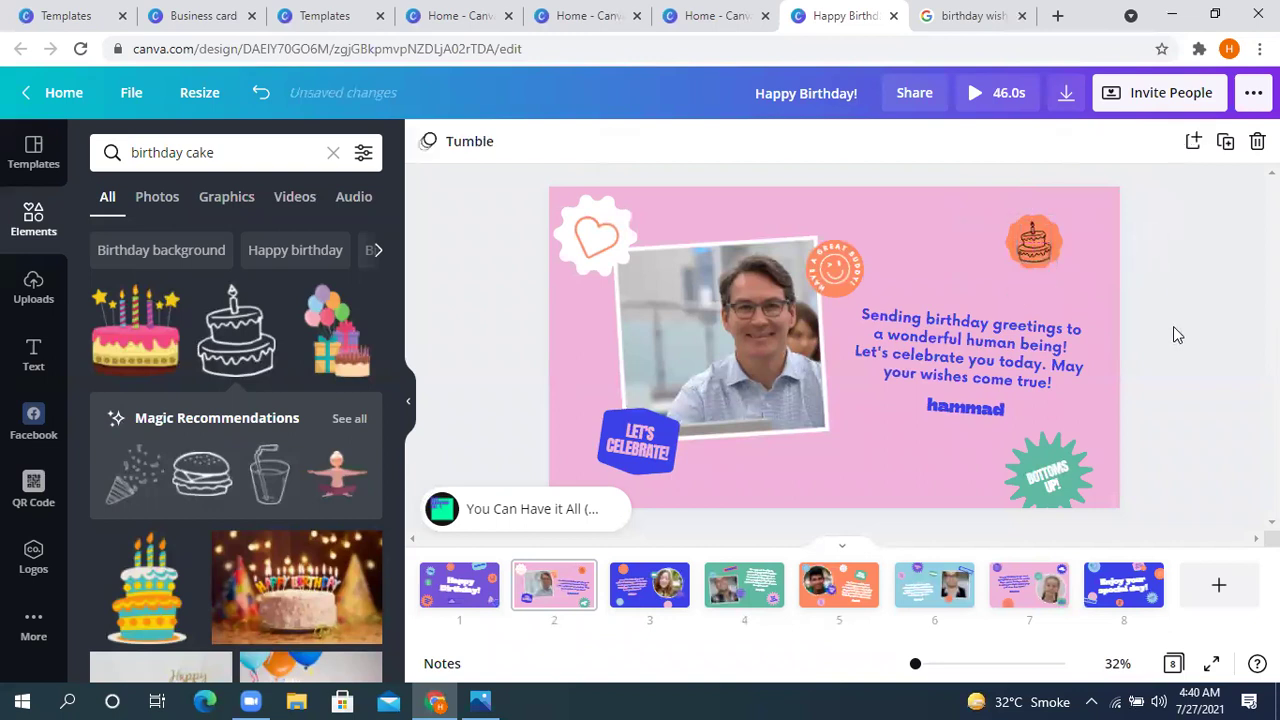
# Browse the birthday cake results, limited to graphics, for other cake illustrations
pyautogui.scroll(-2, 349, 535)
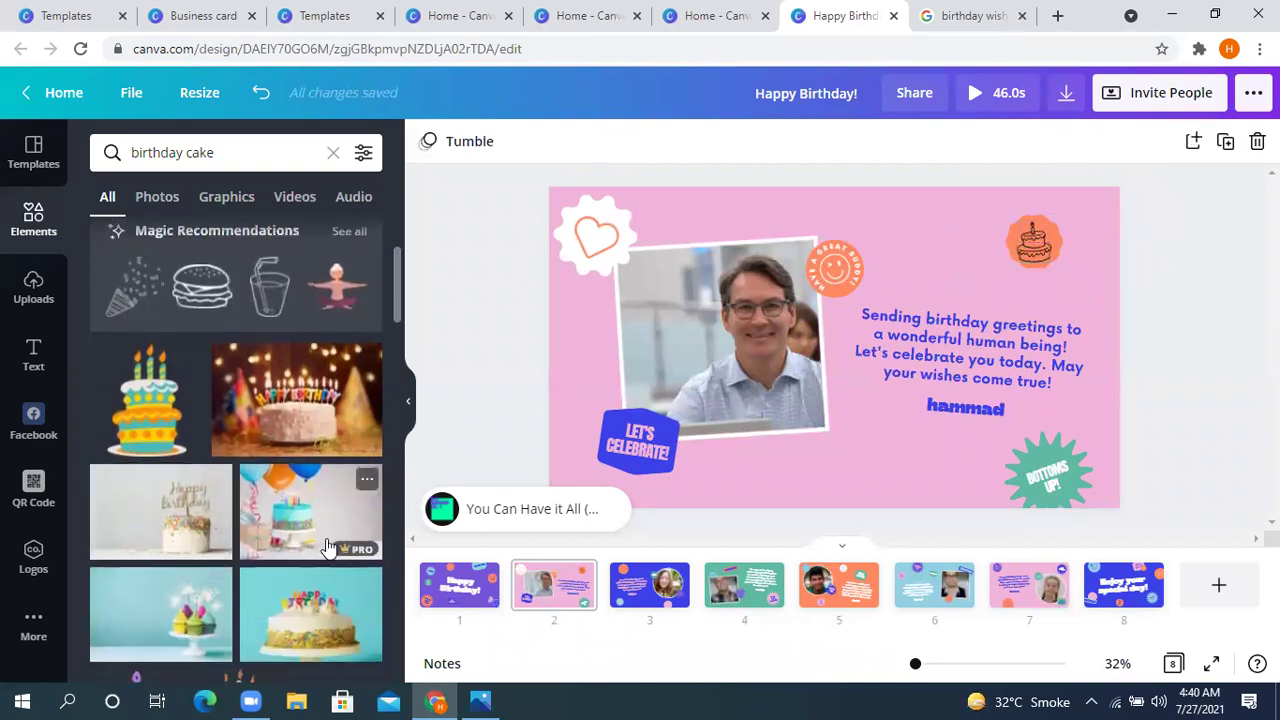
pyautogui.click(225, 196)
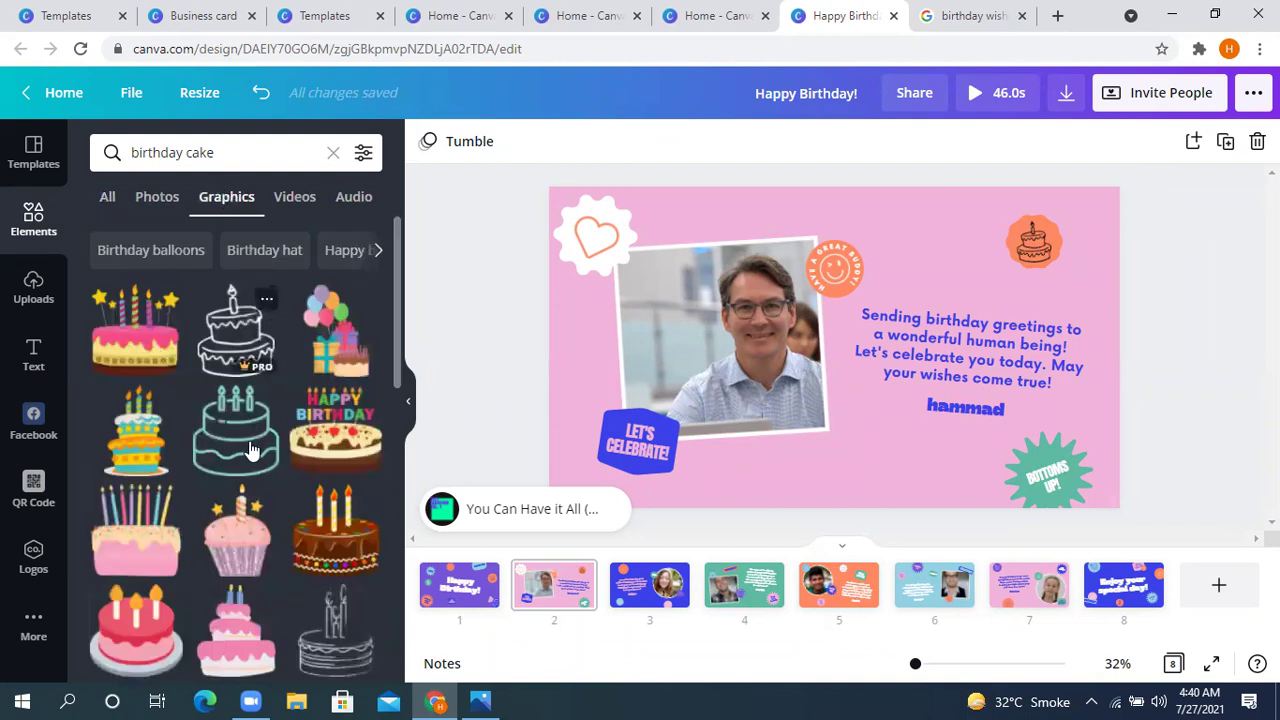
pyautogui.scroll(-3, 300, 460)
pyautogui.scroll(-10, 320, 468)
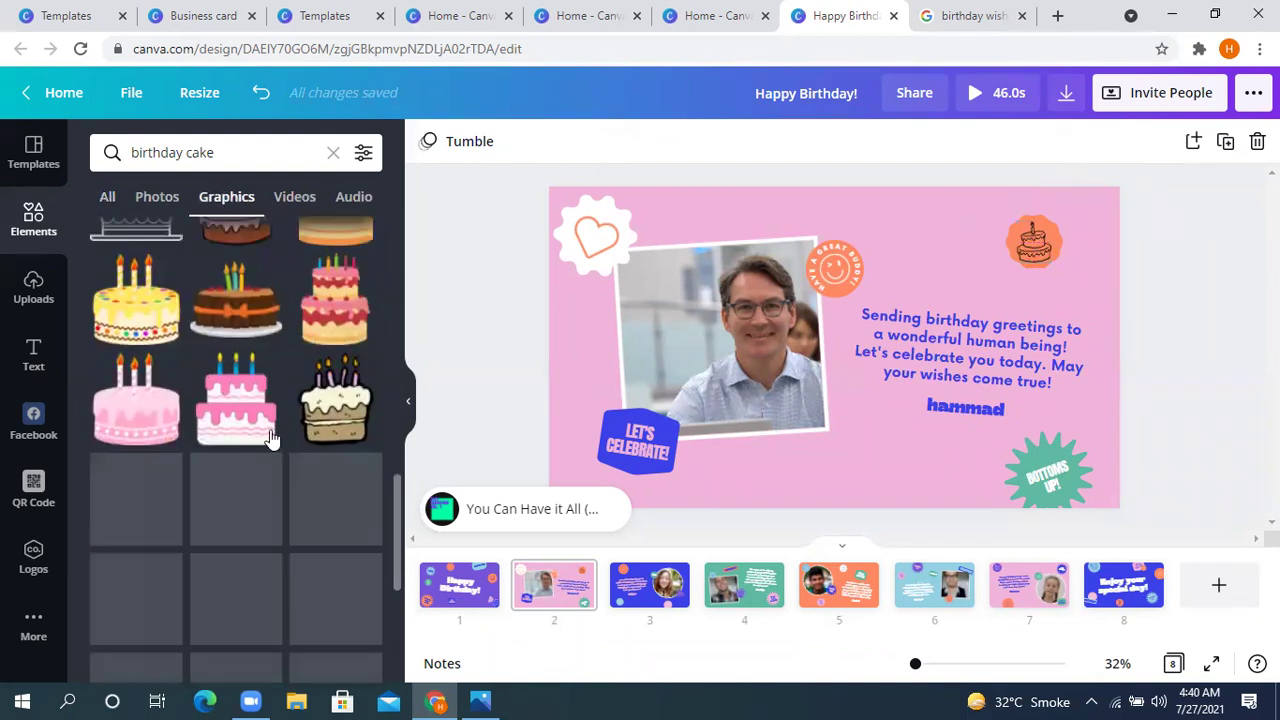
pyautogui.scroll(-5, 275, 426)
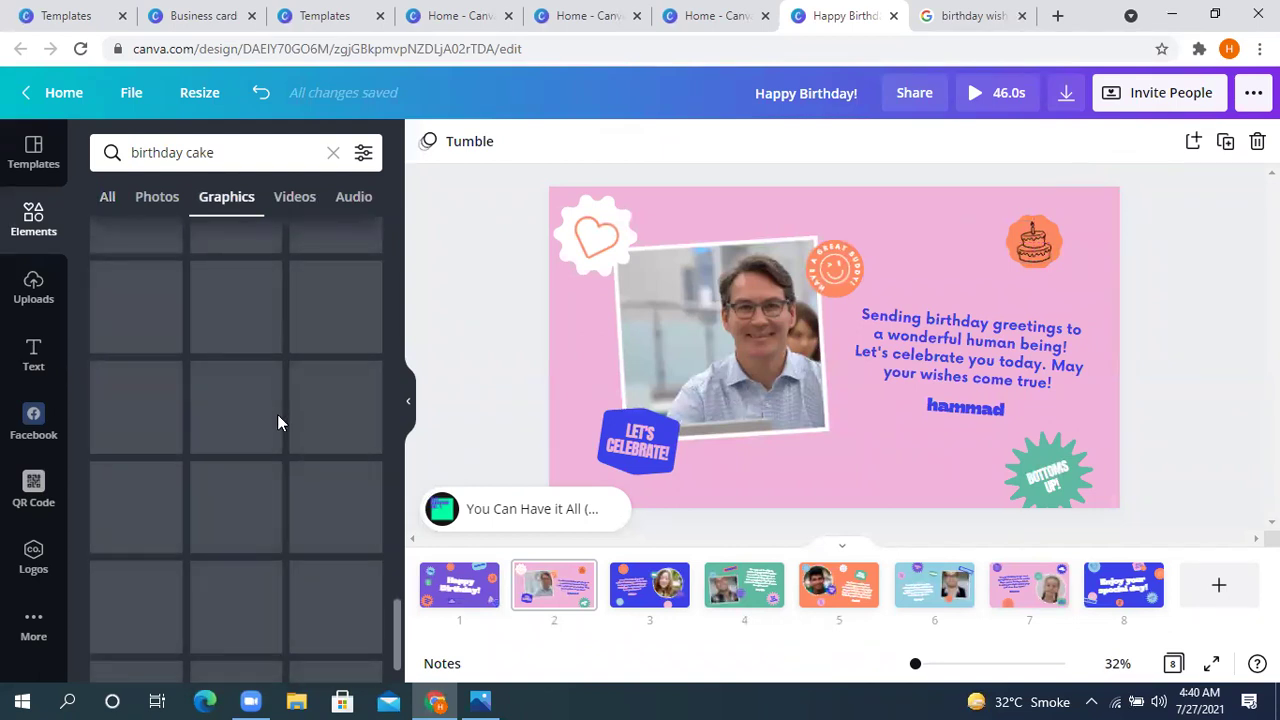
# Look through the uploaded images, videos and audio for replacement media, and play the portrait clip on page 2
pyautogui.click(752, 341)
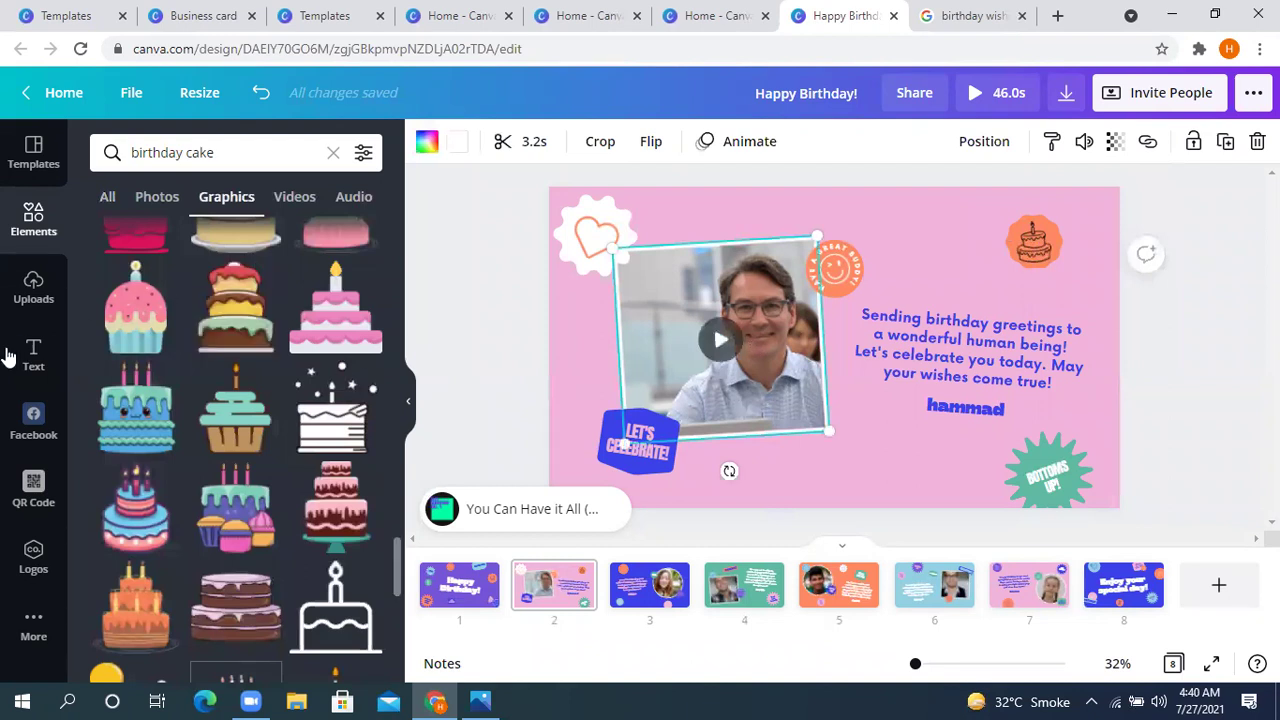
pyautogui.click(27, 305)
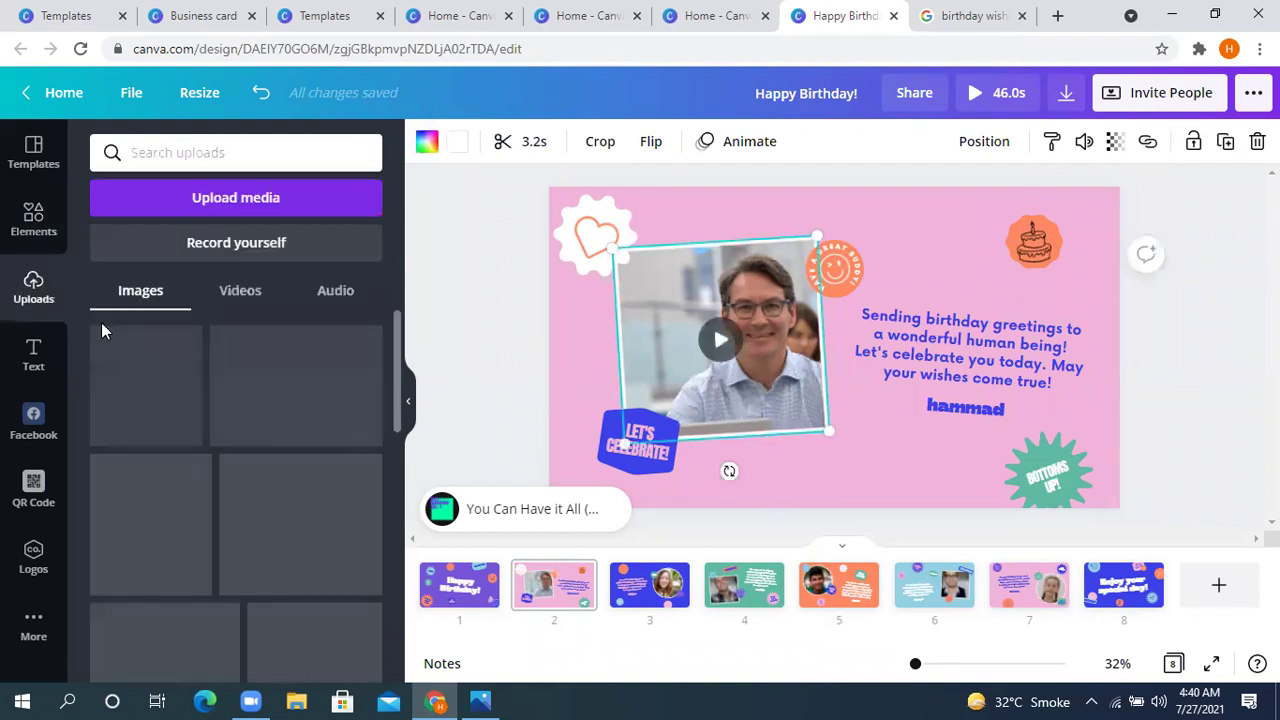
pyautogui.scroll(-3, 207, 513)
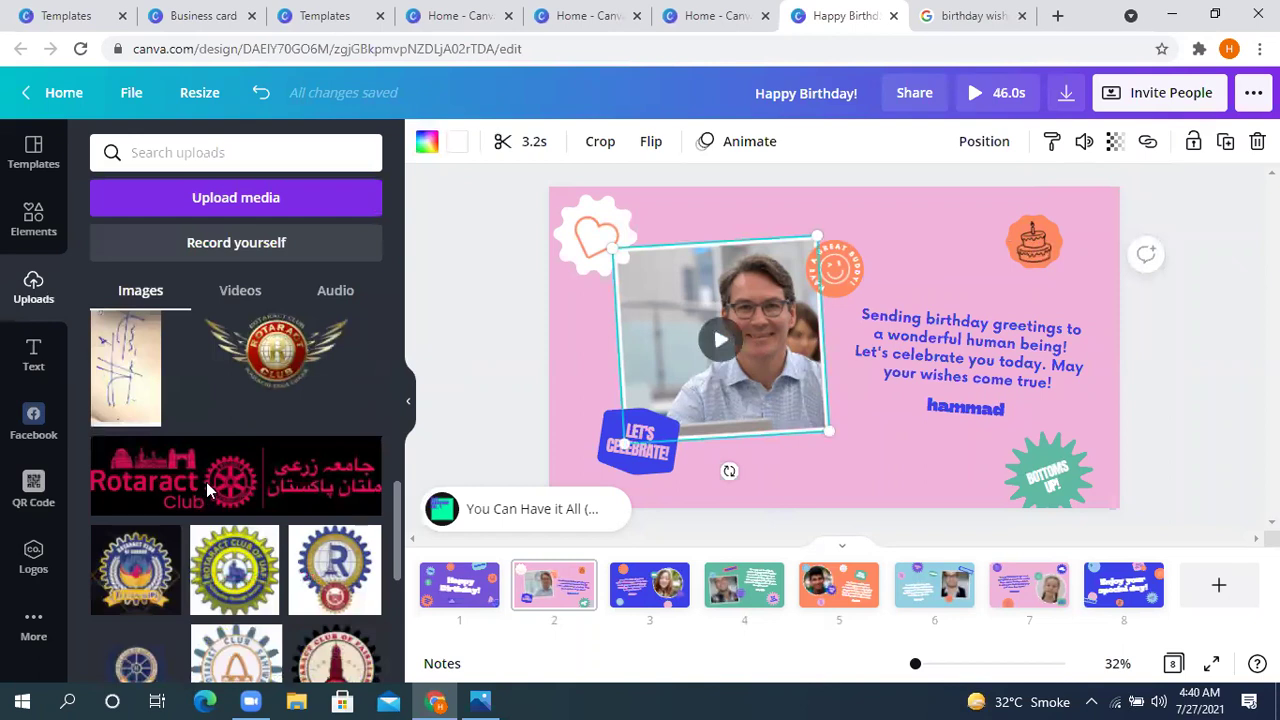
pyautogui.click(240, 291)
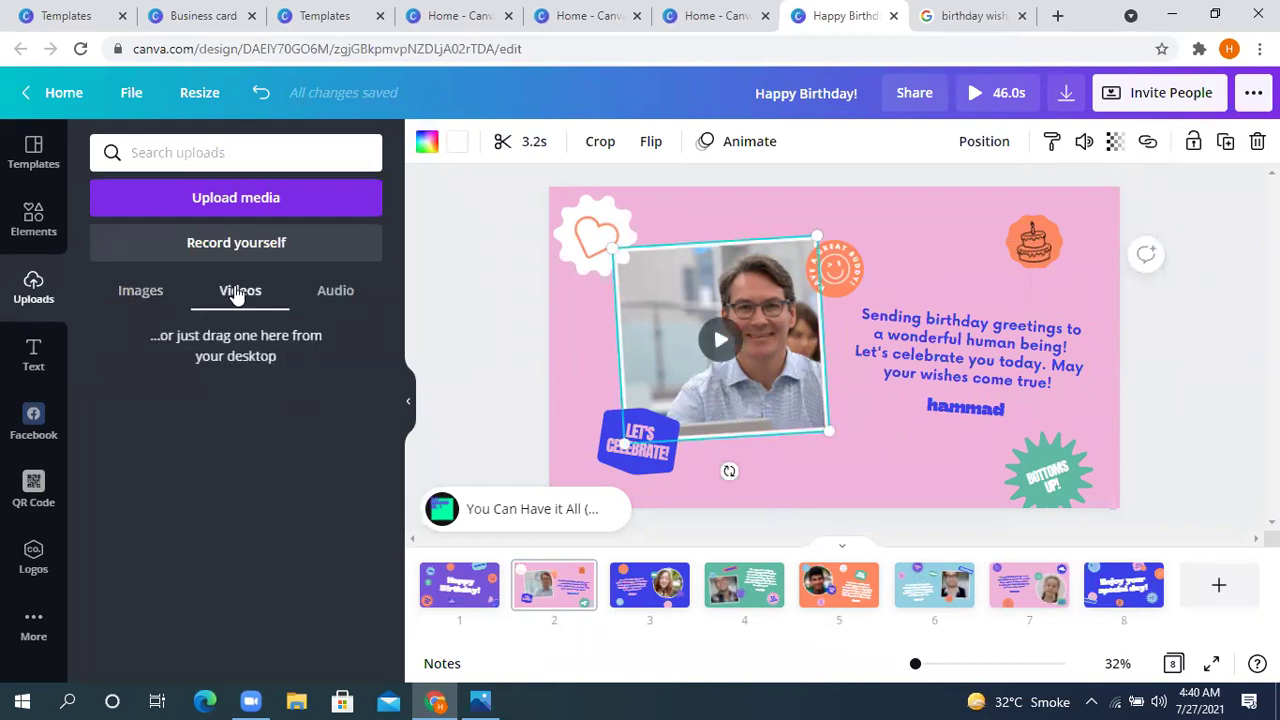
pyautogui.click(346, 291)
pyautogui.click(245, 300)
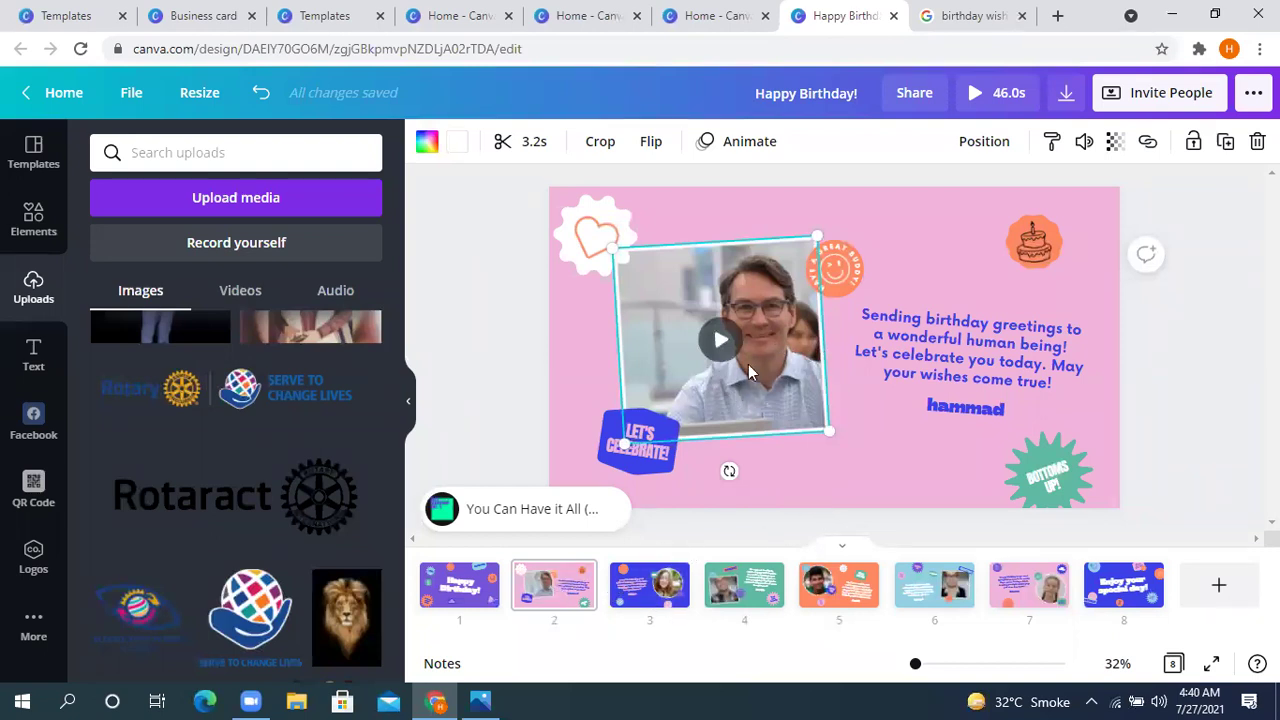
pyautogui.click(721, 342)
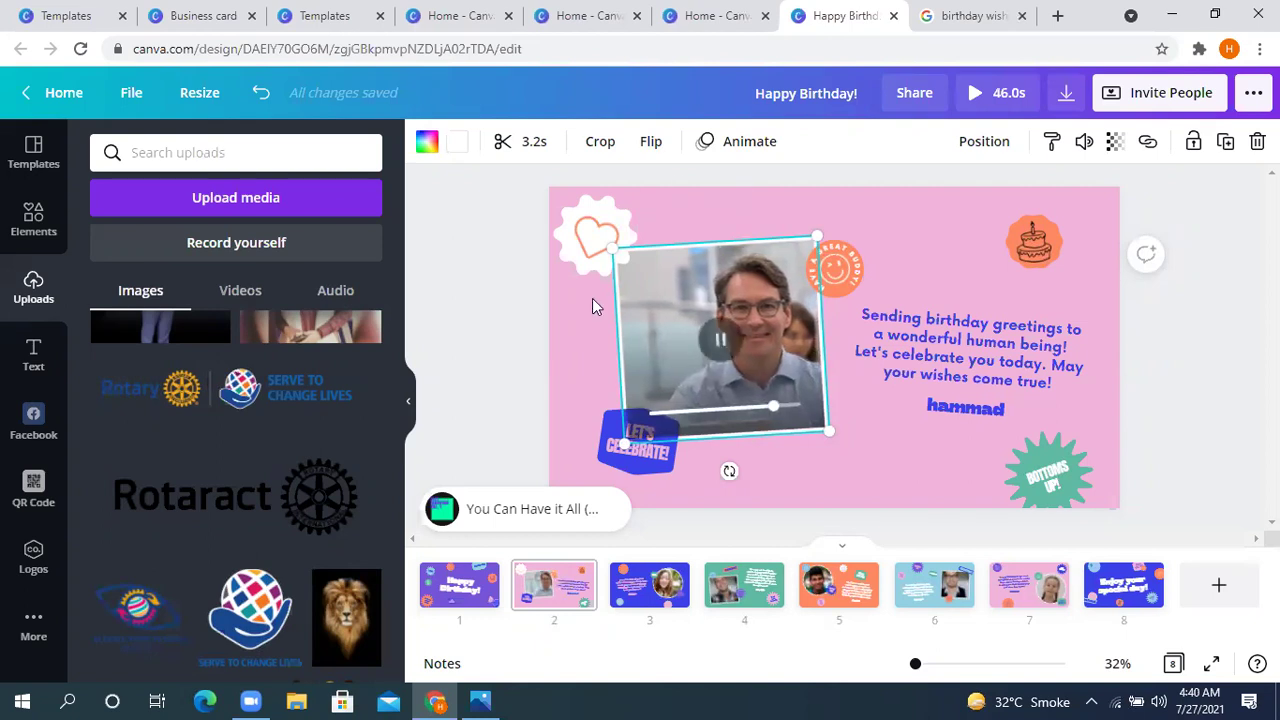
pyautogui.click(497, 289)
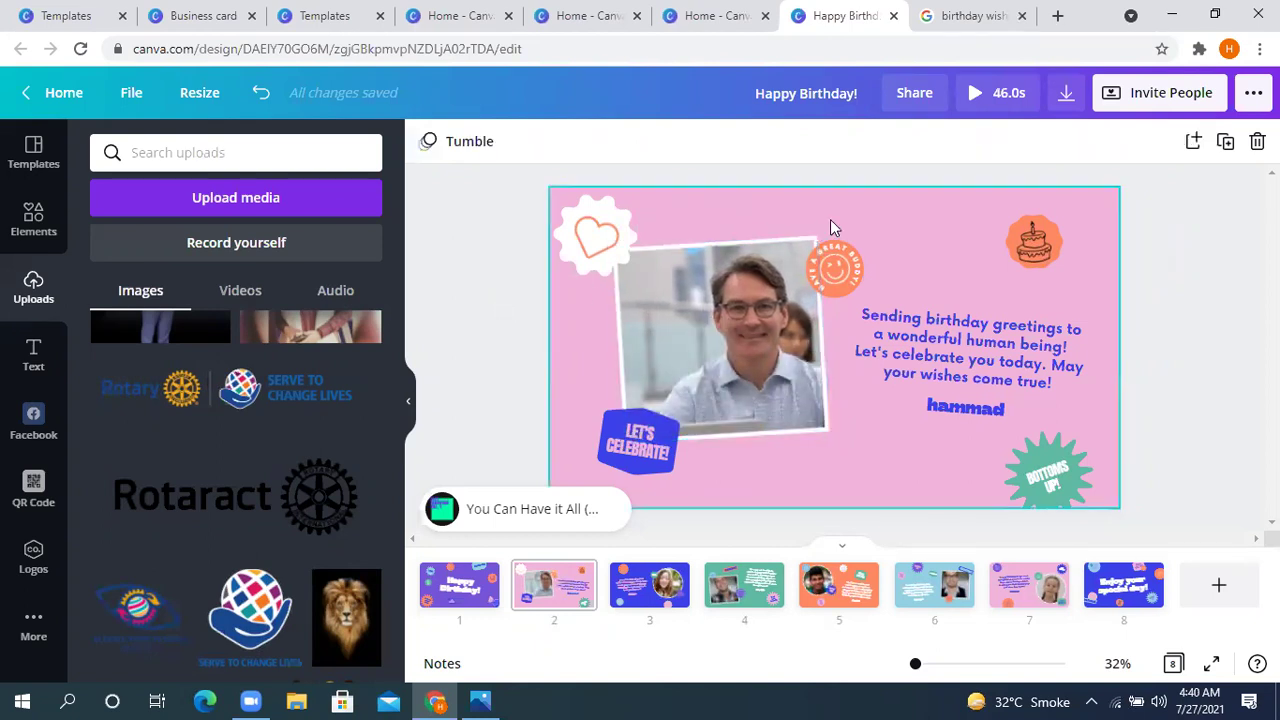
# Change the page animation of page 2 to Rise
pyautogui.click(830, 228)
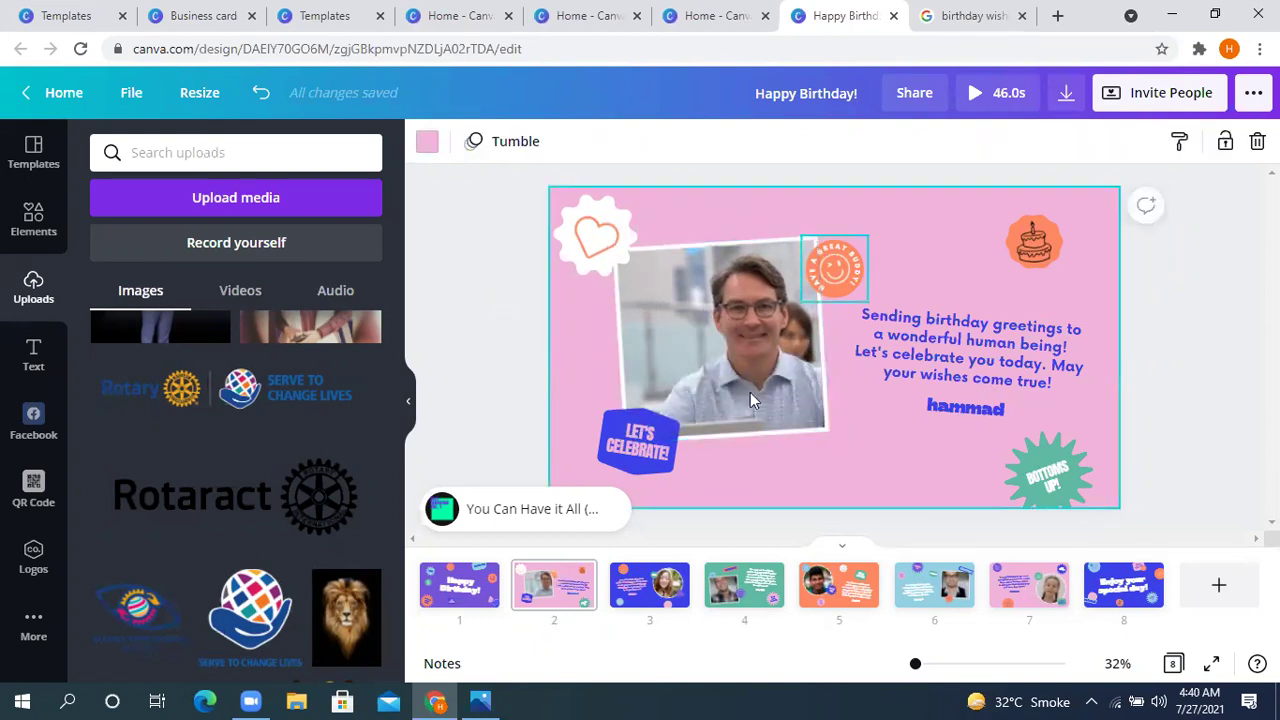
pyautogui.click(503, 145)
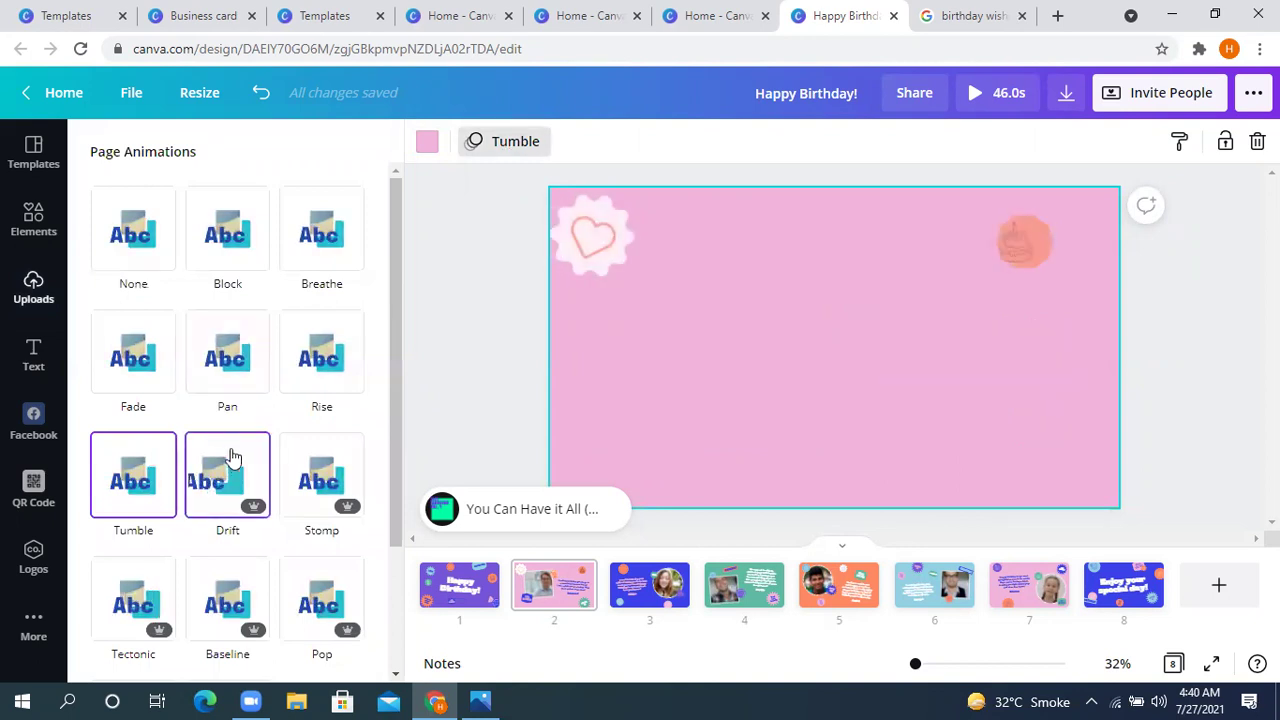
pyautogui.click(300, 362)
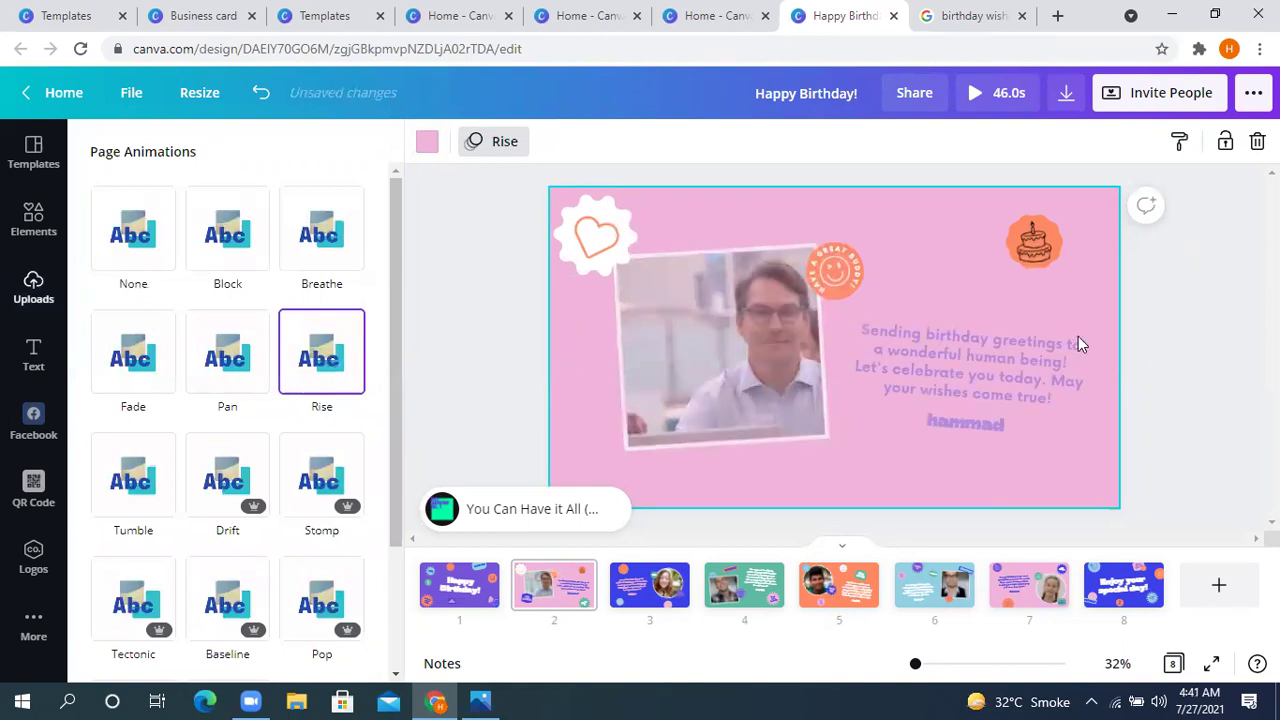
pyautogui.click(1202, 335)
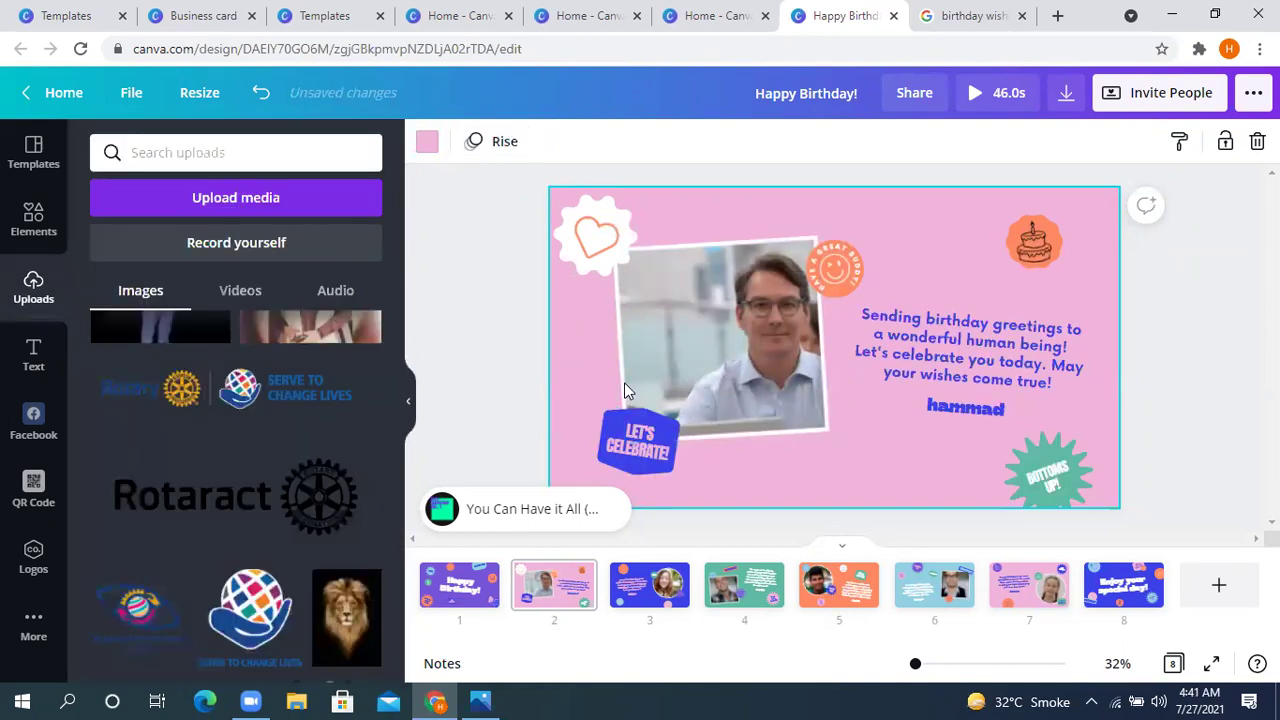
# Preview the whole birthday video, return to the editor and select the portrait clip on page 2
pyautogui.click(995, 100)
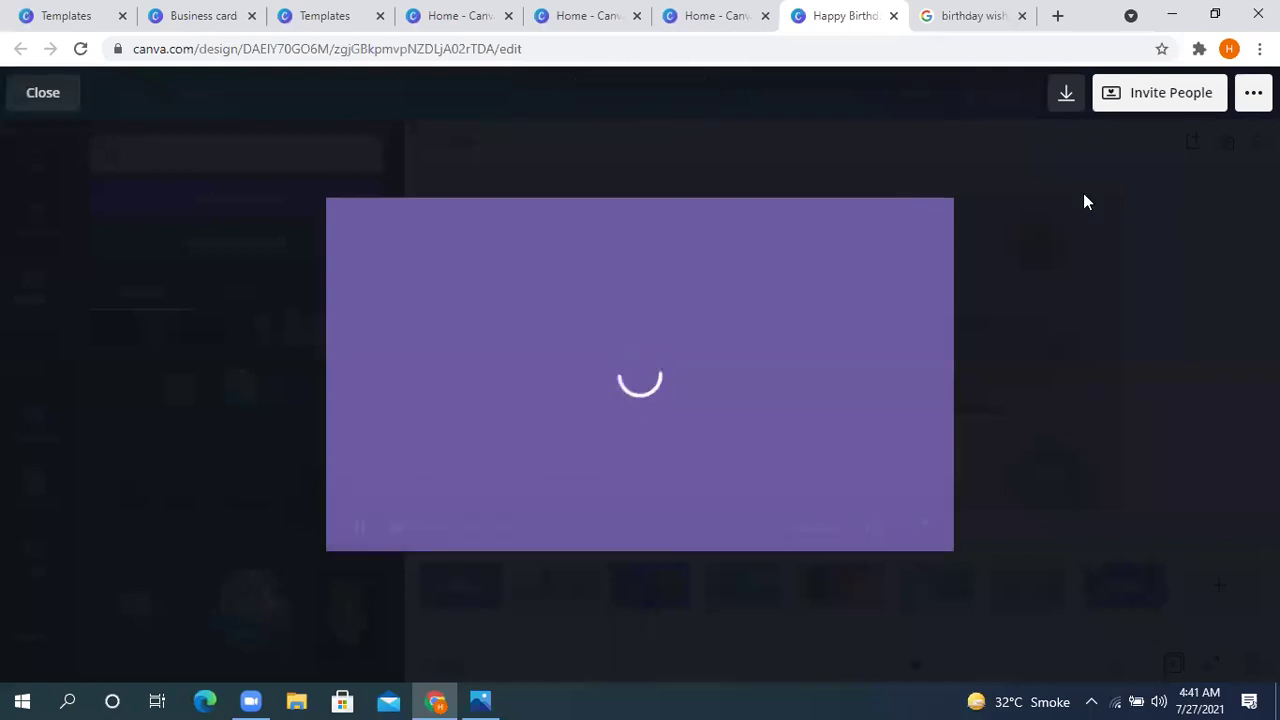
pyautogui.click(1087, 352)
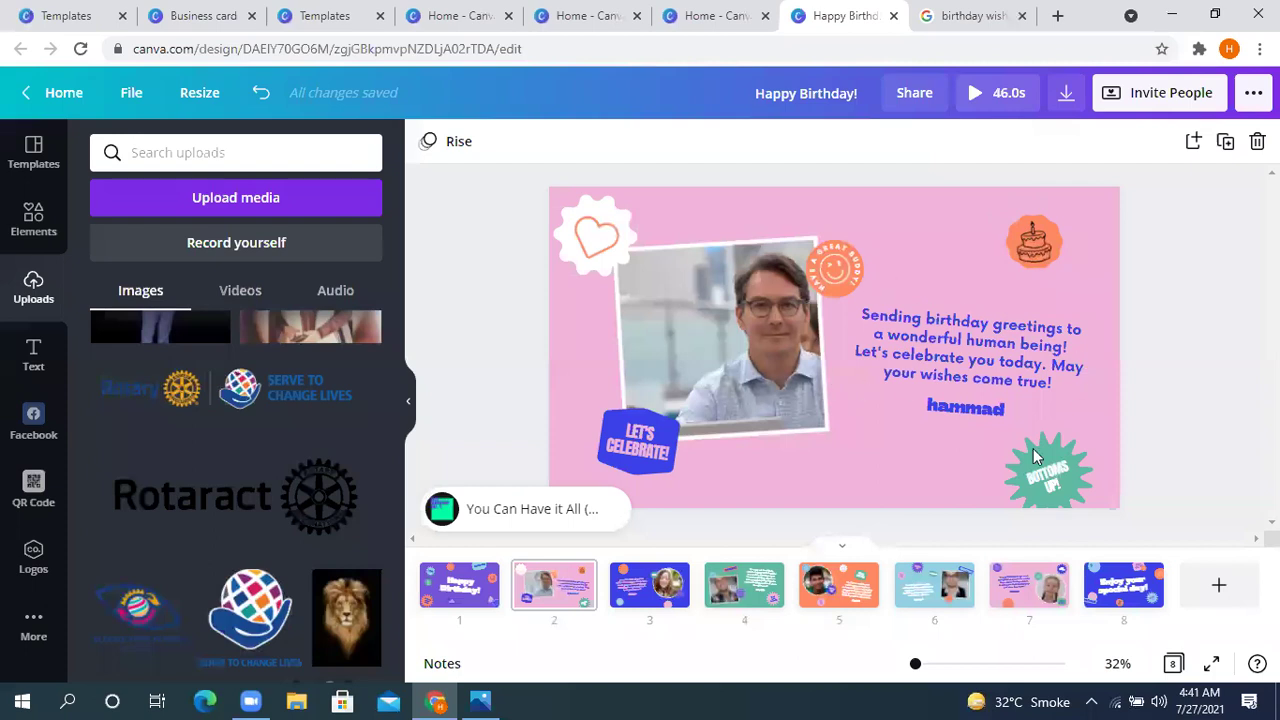
pyautogui.click(724, 348)
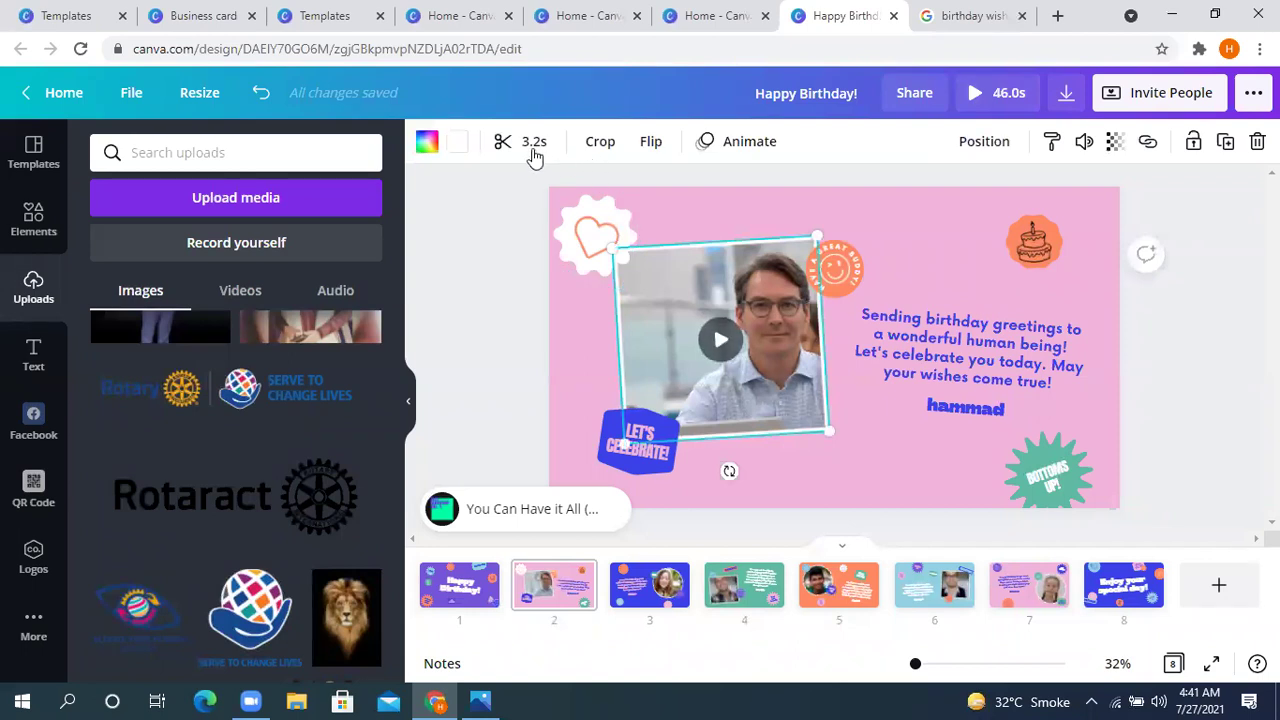
# Go to page 3, play its circular portrait clip and check the signature name below the greeting
pyautogui.click(647, 593)
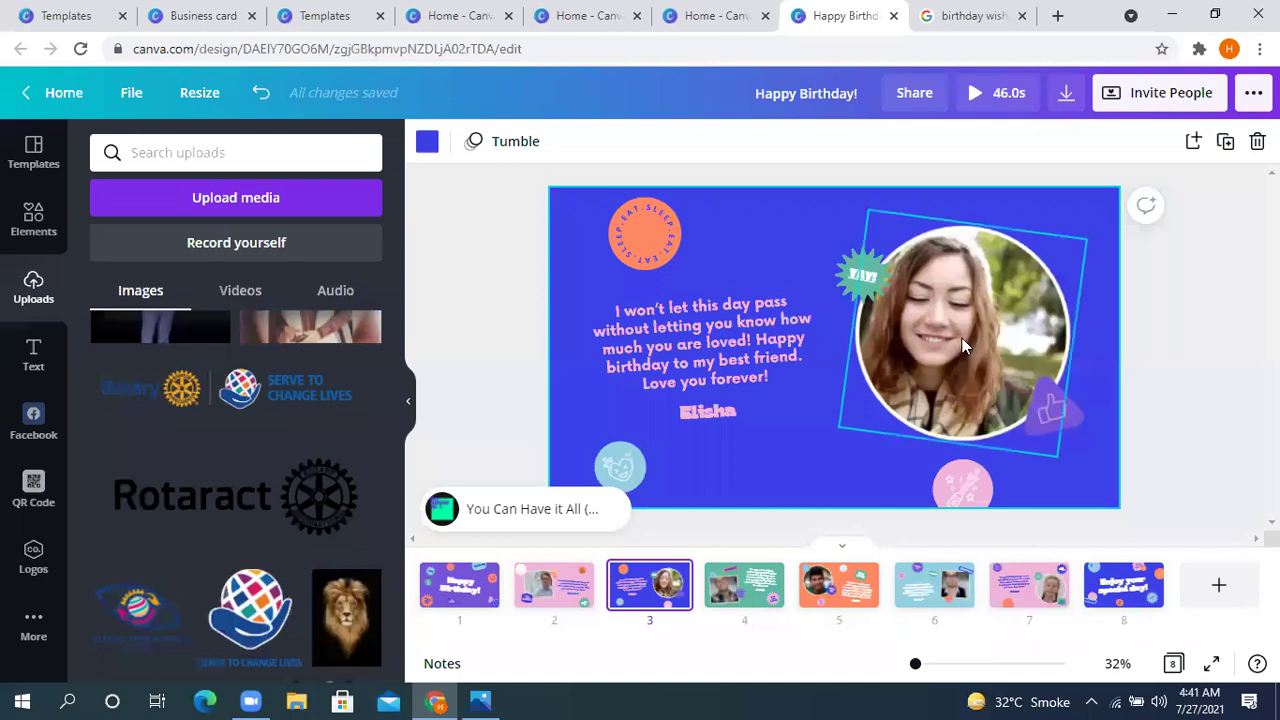
pyautogui.click(948, 370)
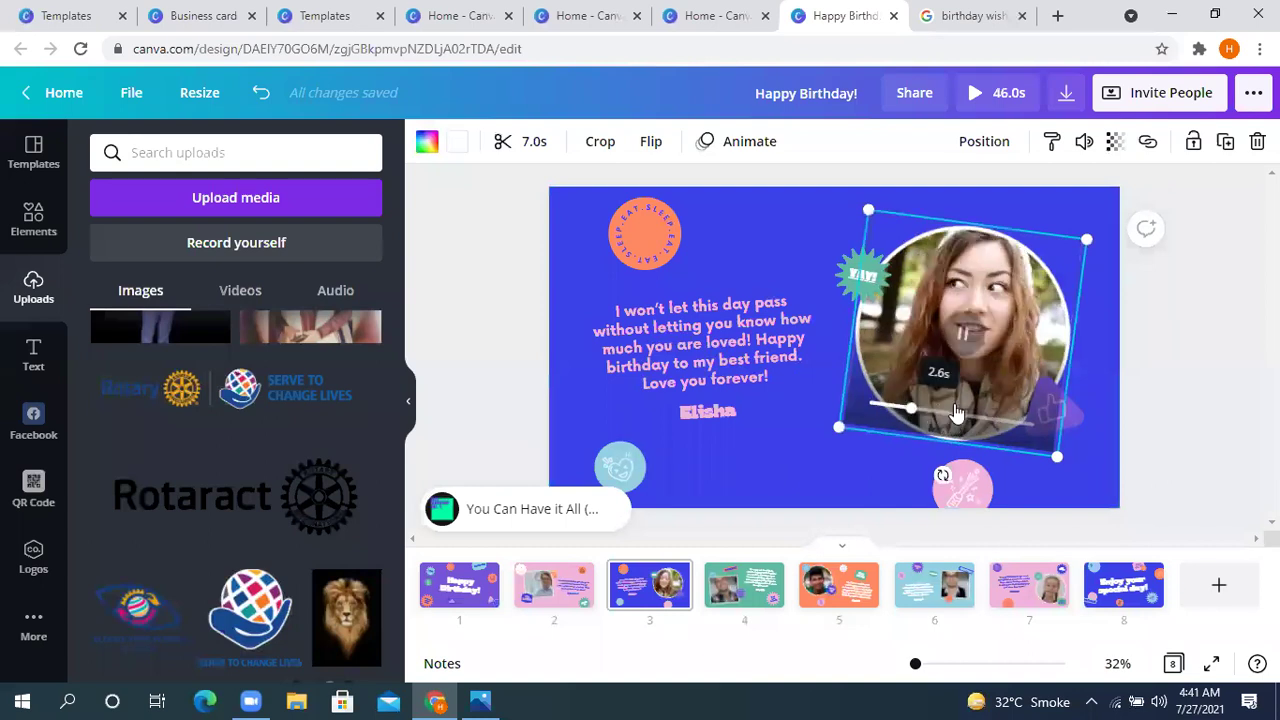
pyautogui.click(928, 412)
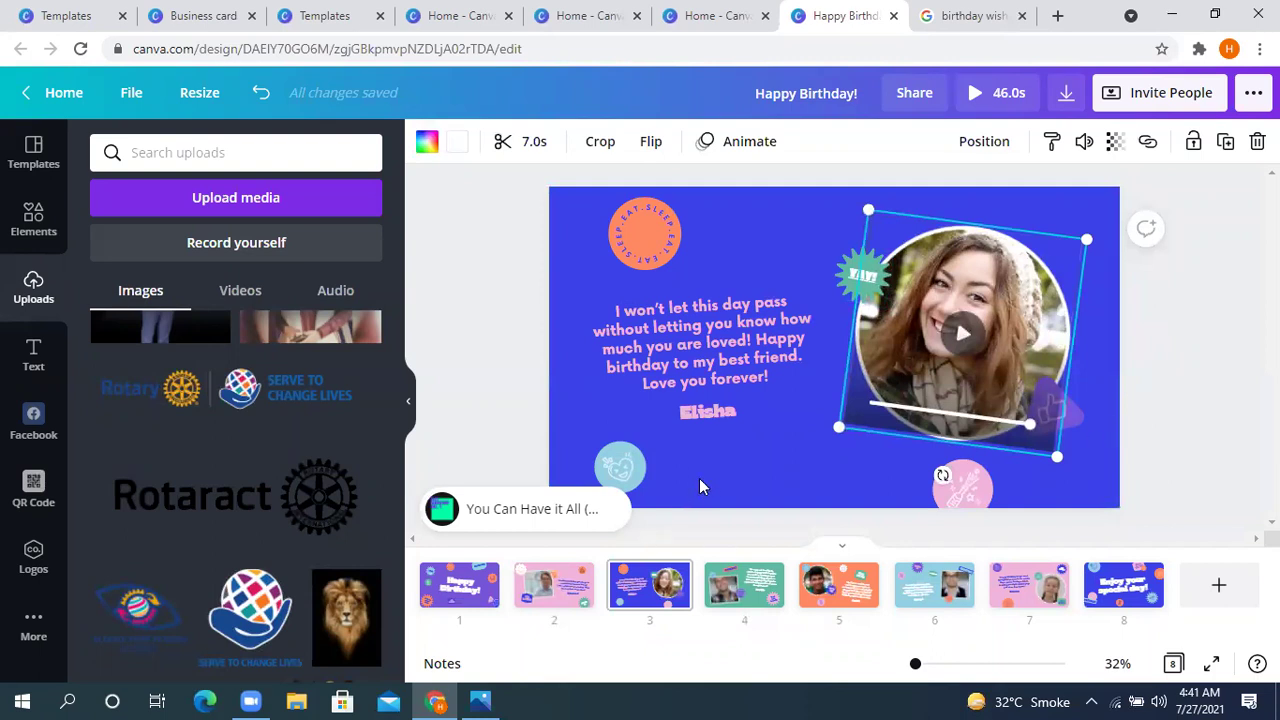
pyautogui.click(718, 416)
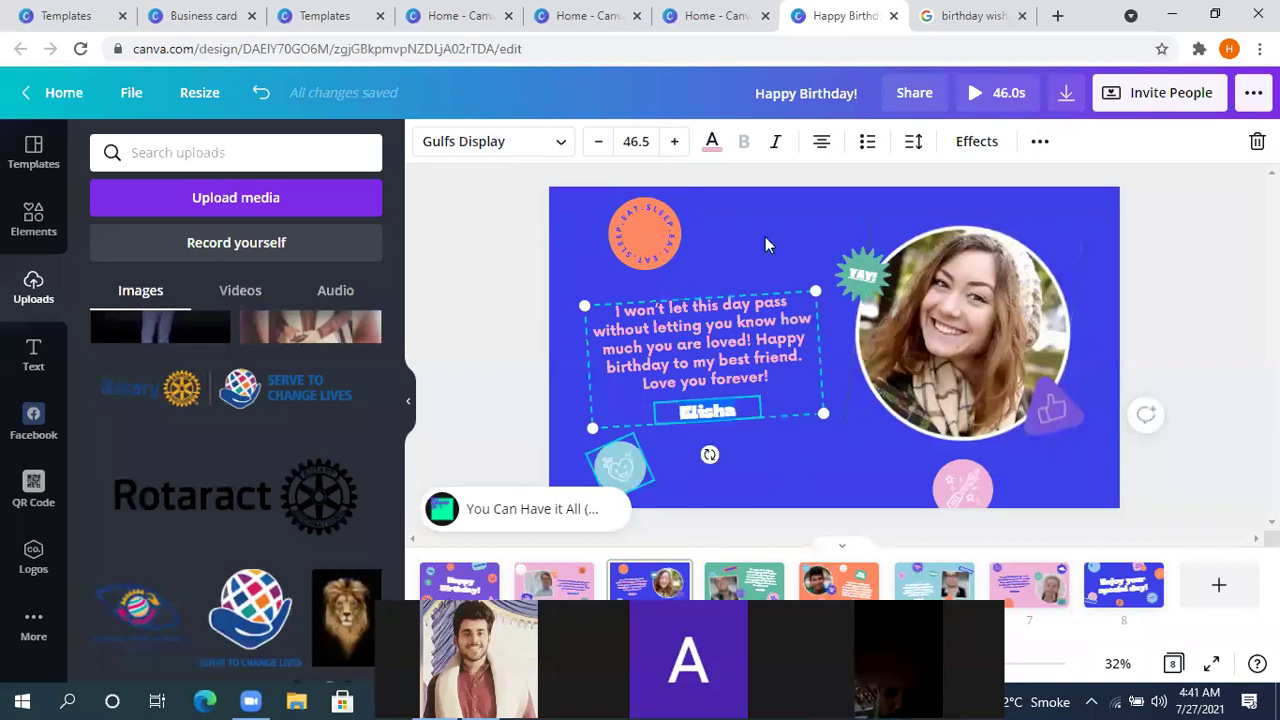
pyautogui.click(644, 233)
pyautogui.press('Tab')
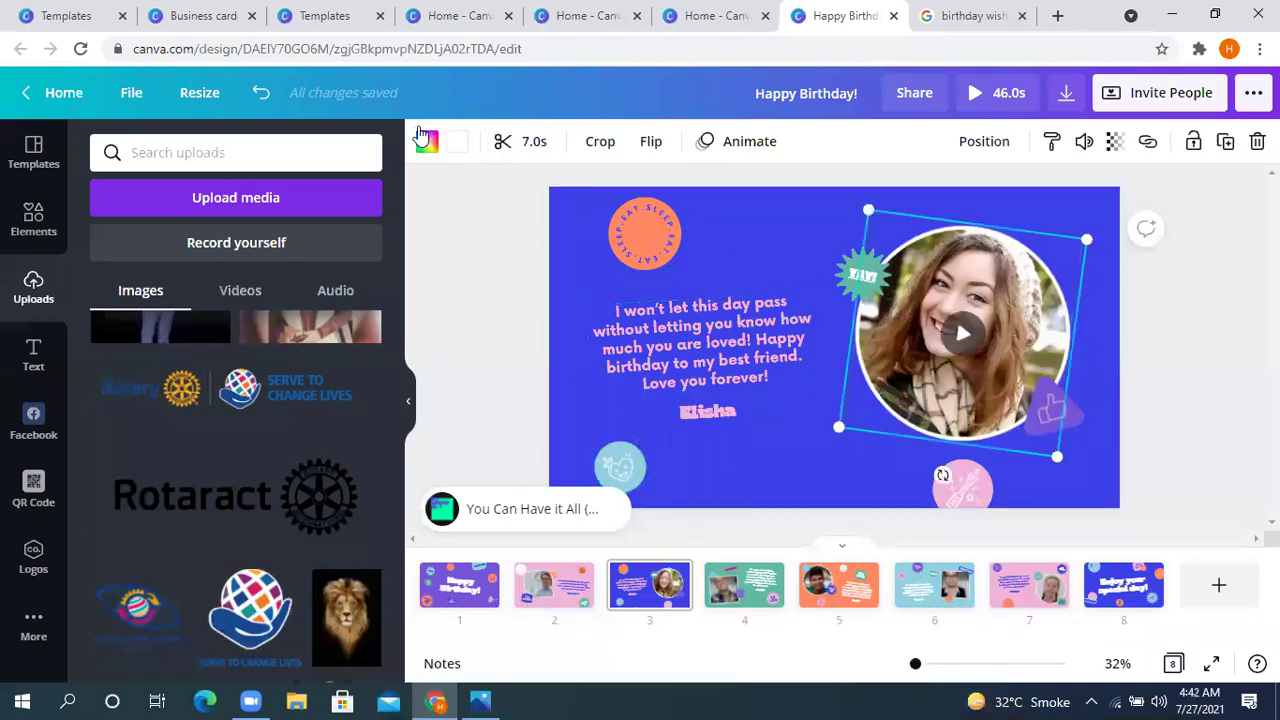
# Trim the end of the portrait clip on page 3 so that it lasts 5.6 seconds, and go to page 4
pyautogui.click(543, 141)
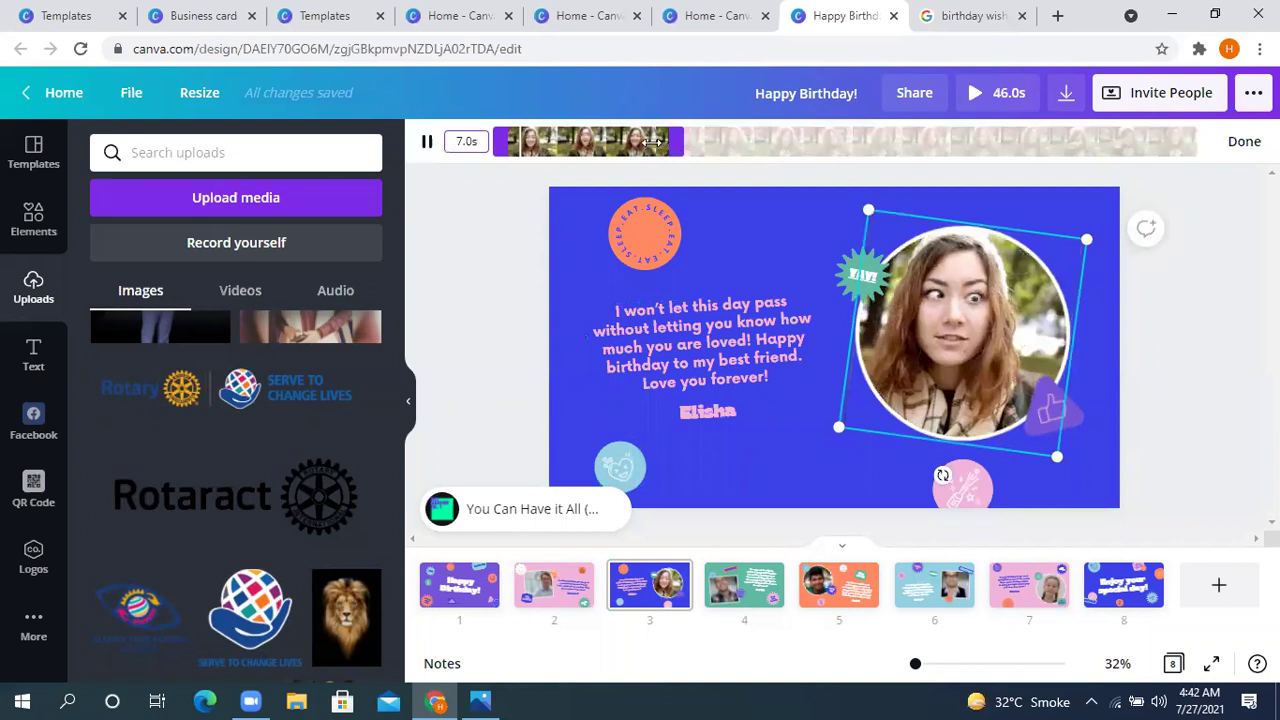
pyautogui.moveTo(637, 141); pyautogui.dragTo(610, 141)
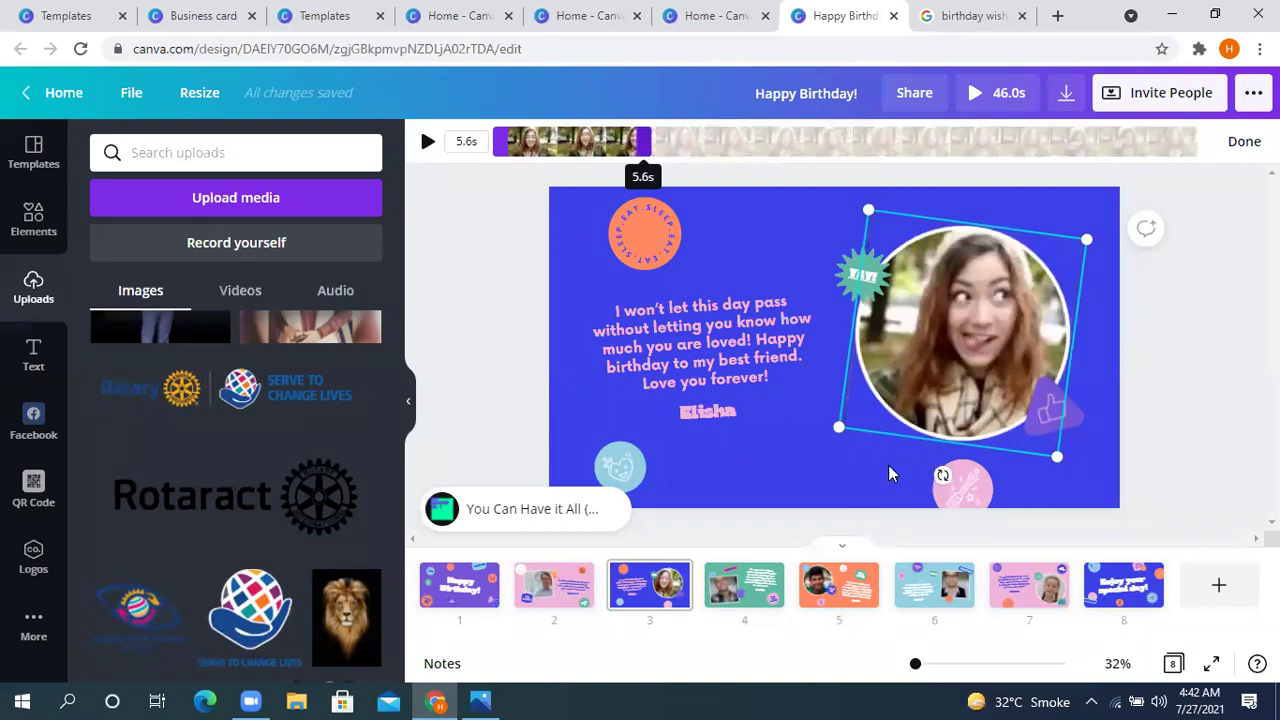
pyautogui.click(735, 594)
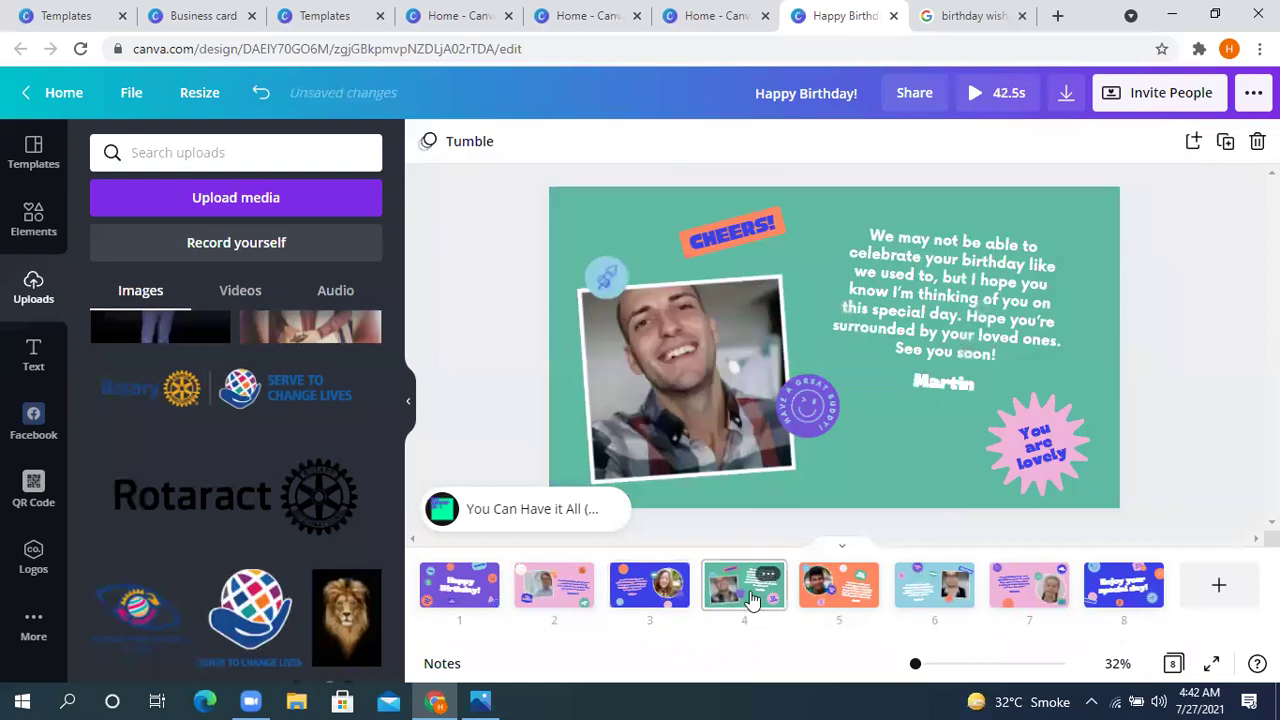
# Trim the end of the portrait clip on page 4 so that it lasts 3.3 seconds
pyautogui.click(690, 383)
pyautogui.click(690, 383)
pyautogui.click(524, 146)
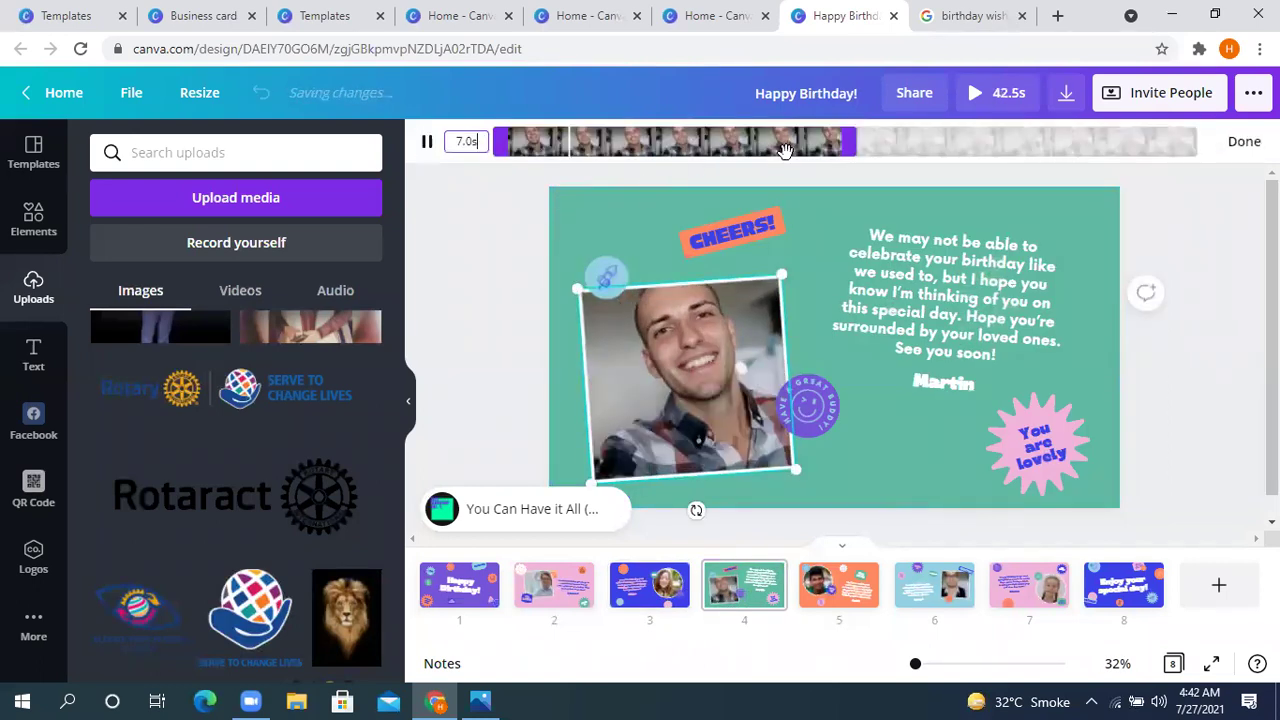
pyautogui.moveTo(711, 158); pyautogui.dragTo(672, 155)
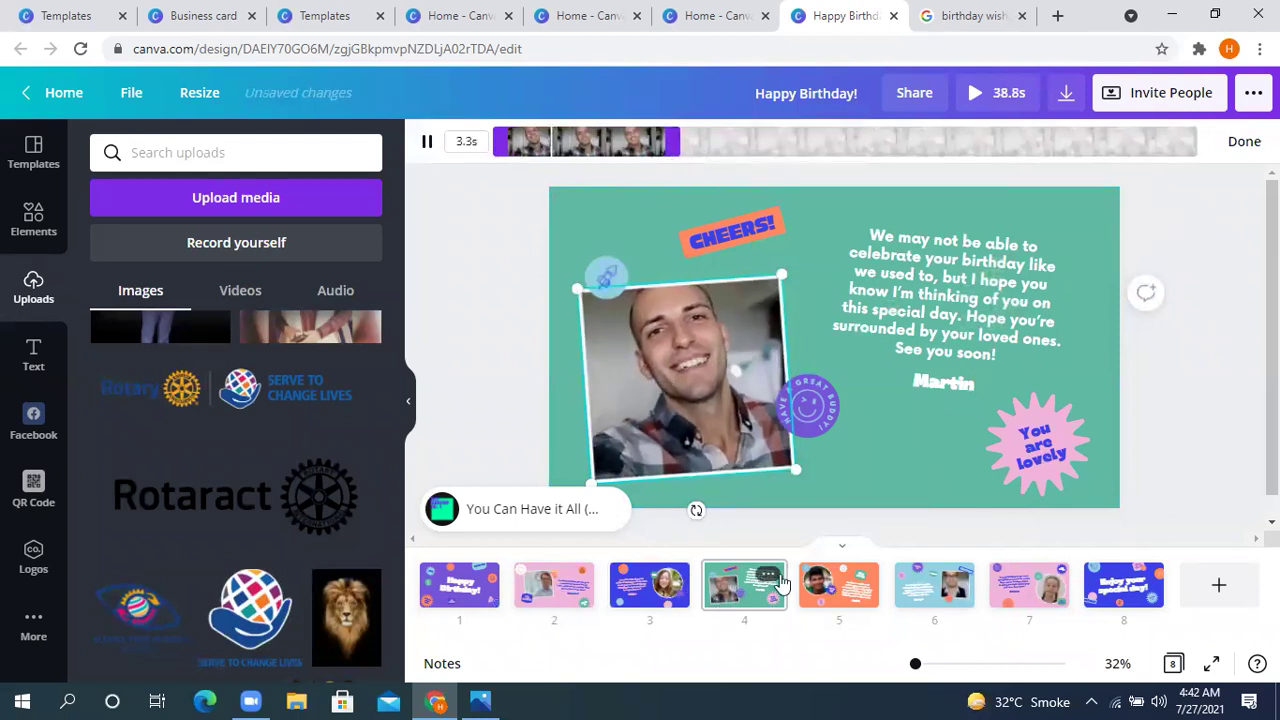
# Ungroup the greeting text and the signature name on page 4
pyautogui.doubleClick(967, 290)
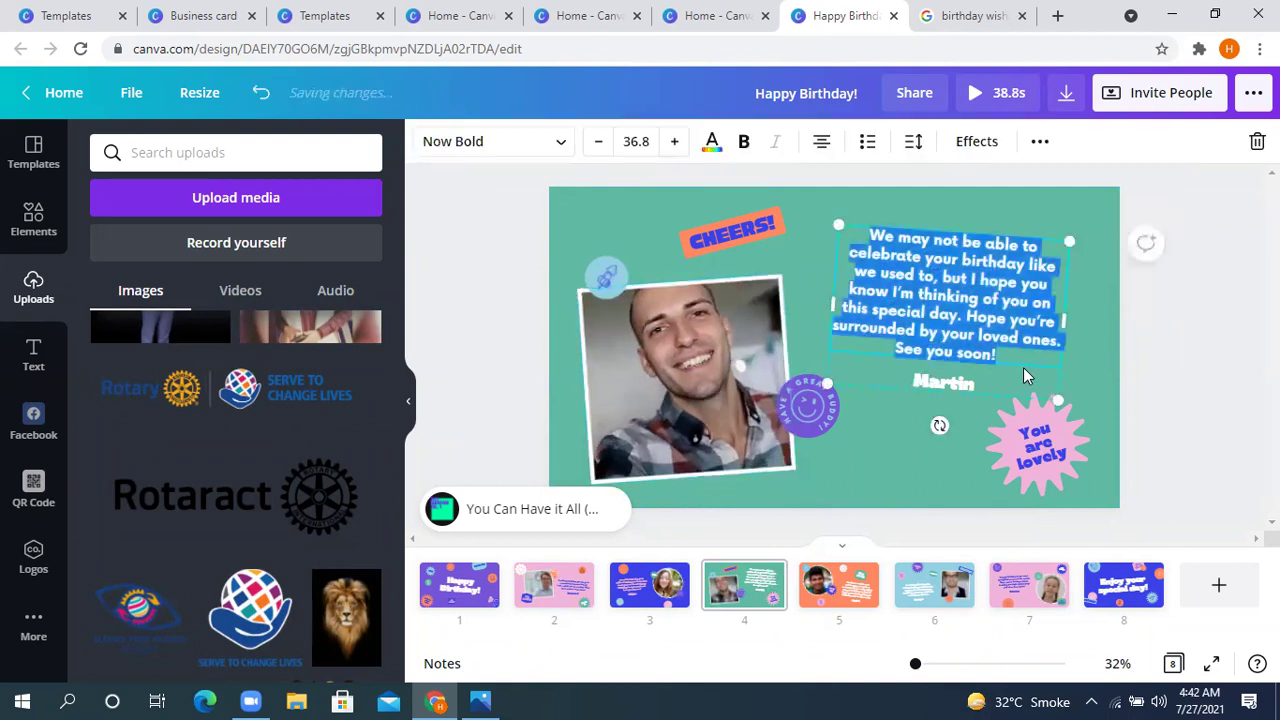
pyautogui.click(897, 456)
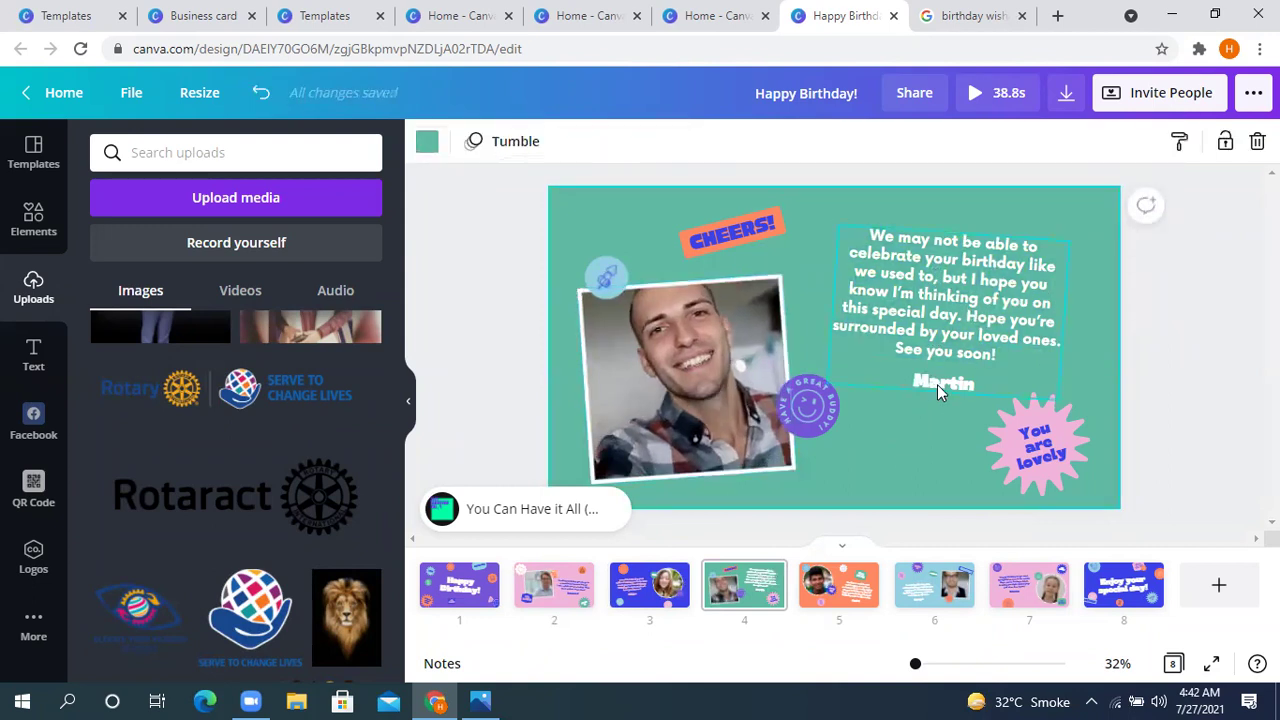
pyautogui.click(937, 384)
pyautogui.click(937, 384)
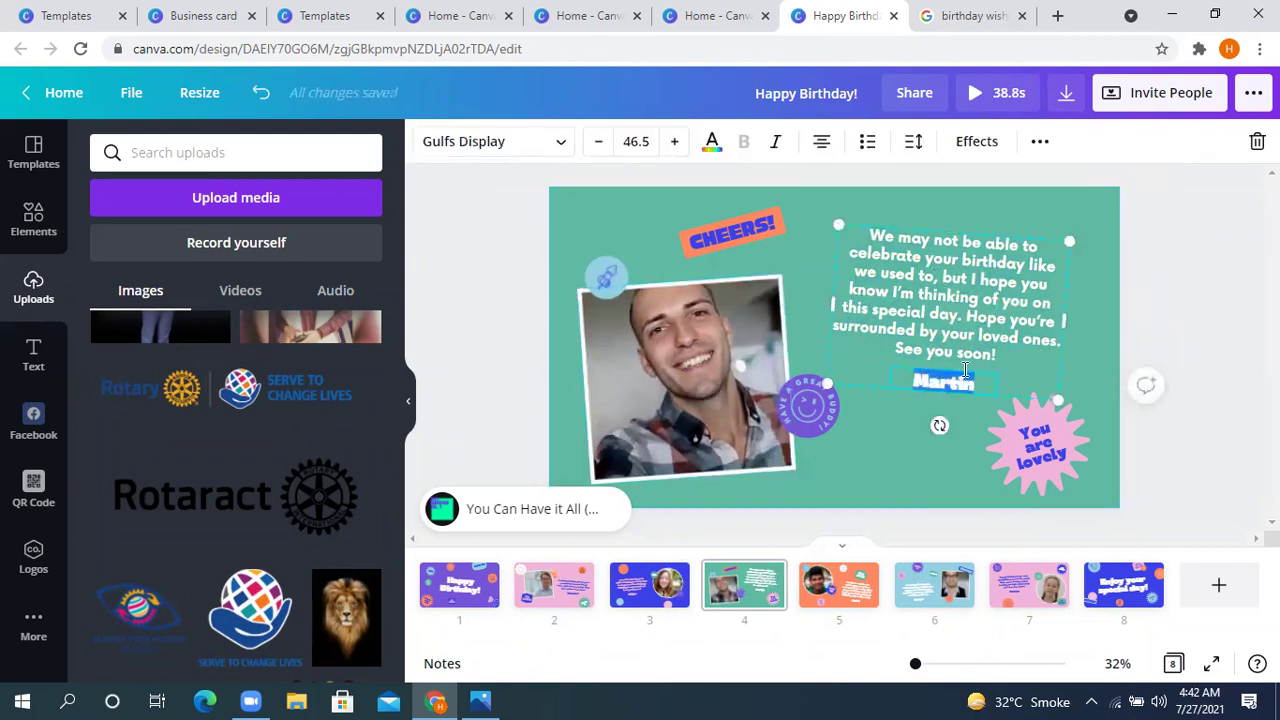
pyautogui.click(1039, 143)
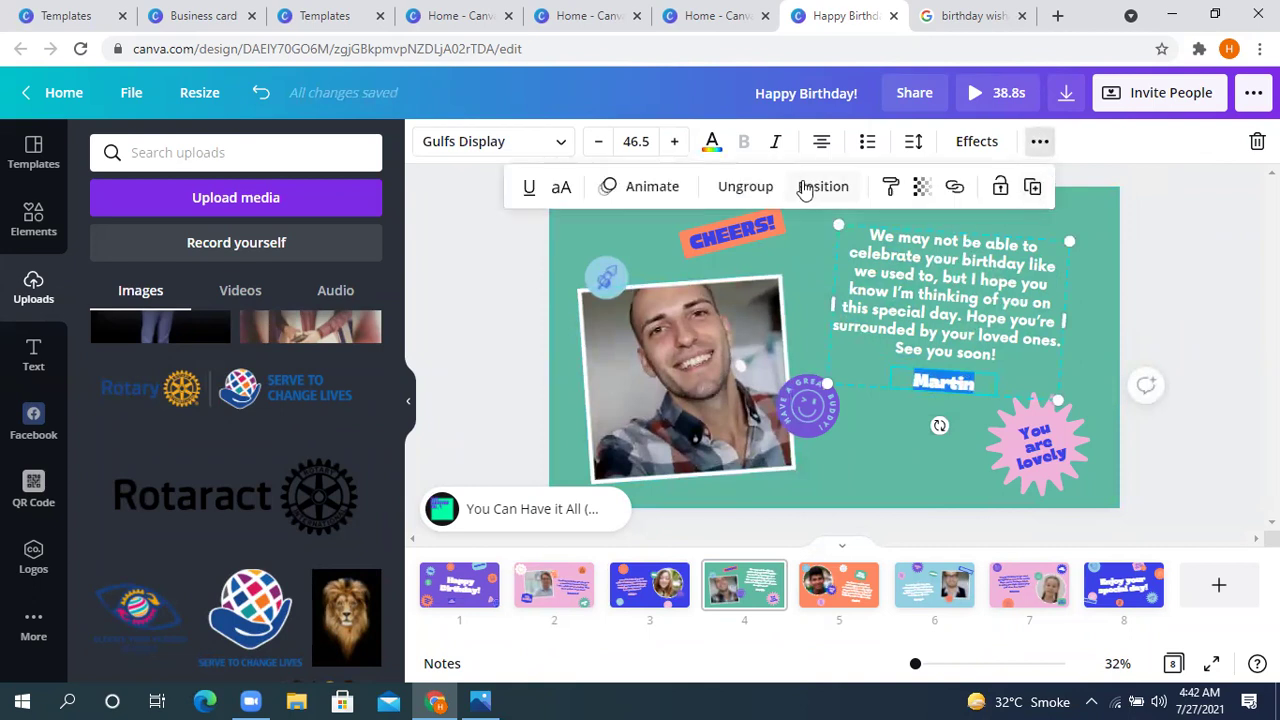
pyautogui.click(745, 187)
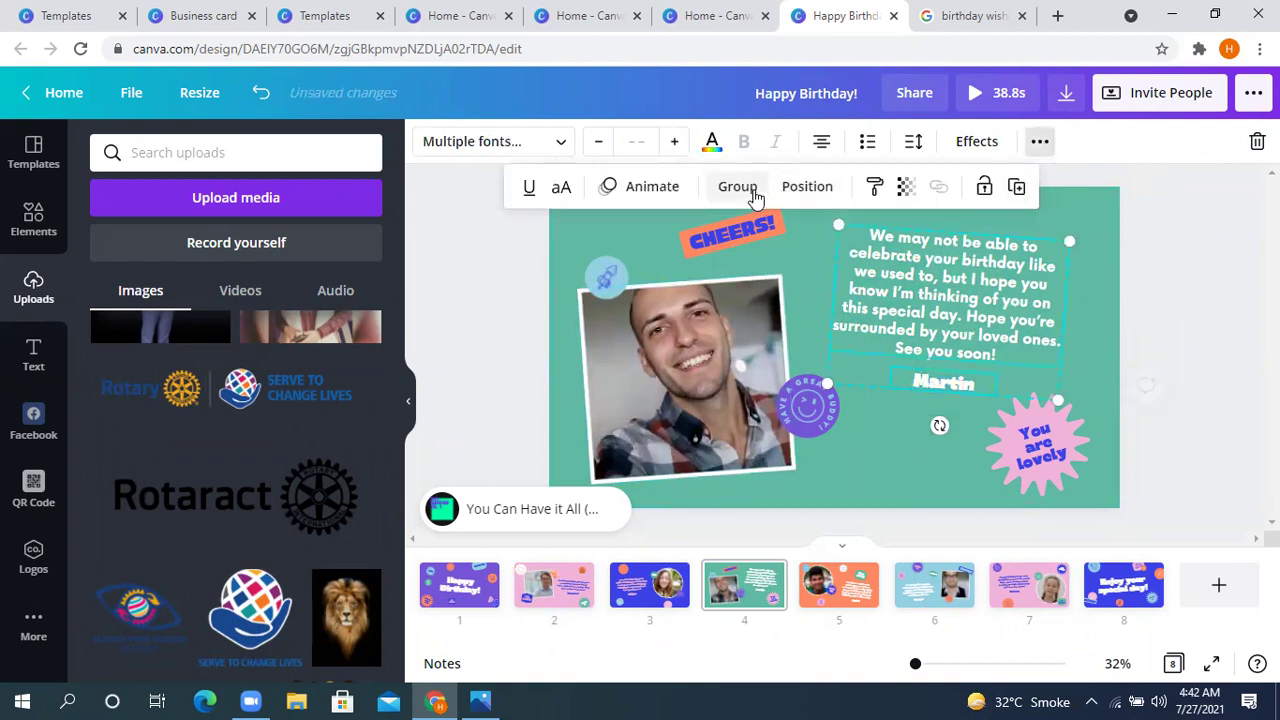
# Move the signature name on page 4 directly above the greeting text and deselect it
pyautogui.click(943, 381)
pyautogui.moveTo(922, 307); pyautogui.dragTo(957, 257)
pyautogui.click(965, 242)
pyautogui.click(965, 228)
pyautogui.doubleClick(975, 222)
pyautogui.click(679, 371)
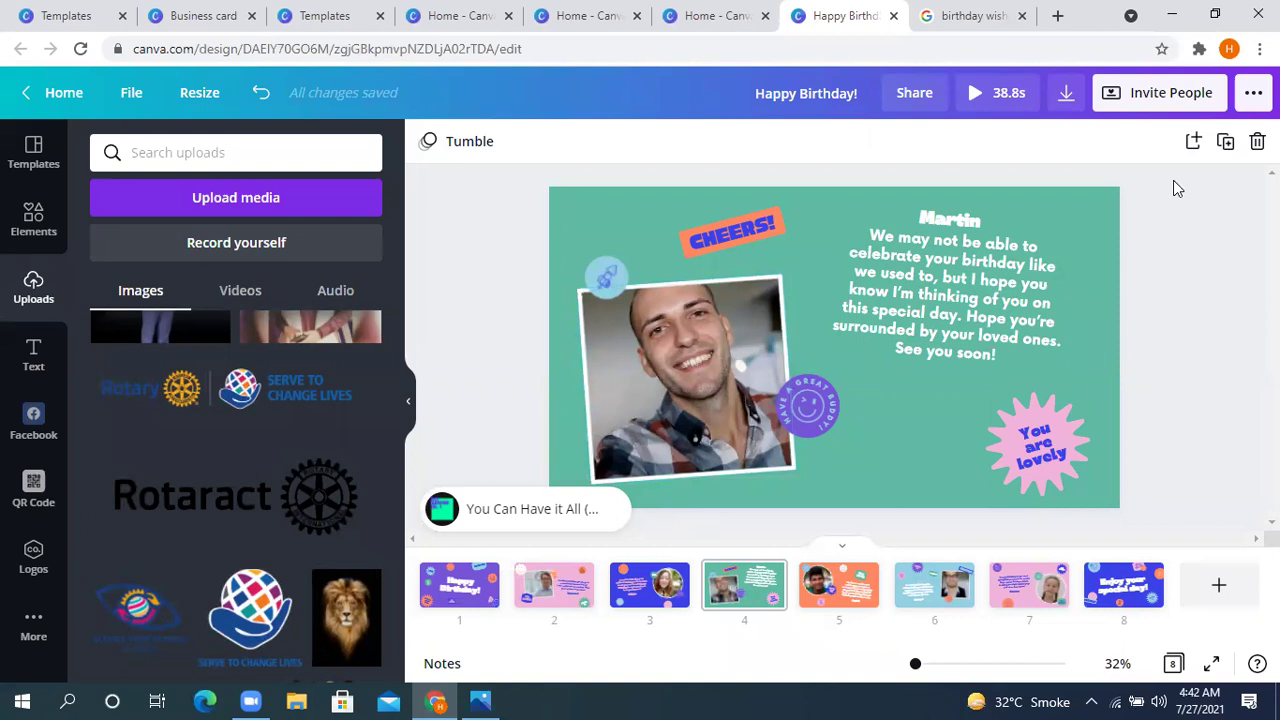
# Review the available publishing and sharing options for the design, and close them
pyautogui.click(1253, 93)
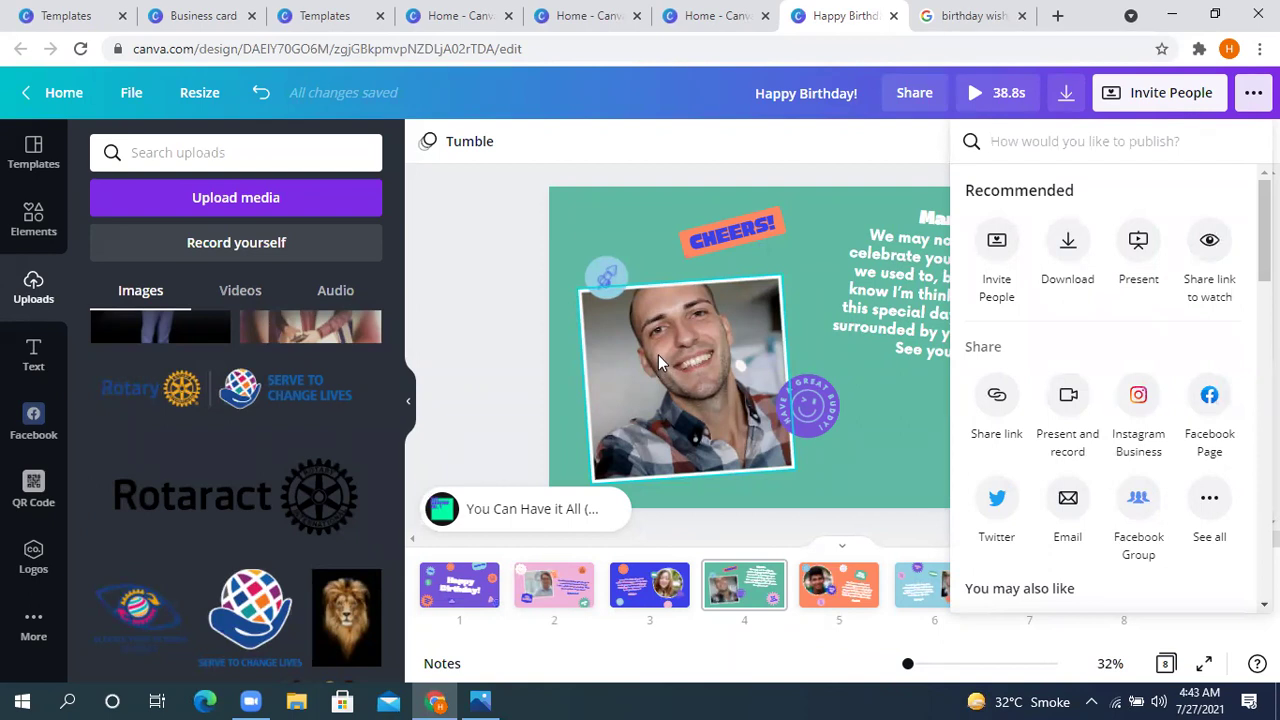
pyautogui.click(492, 221)
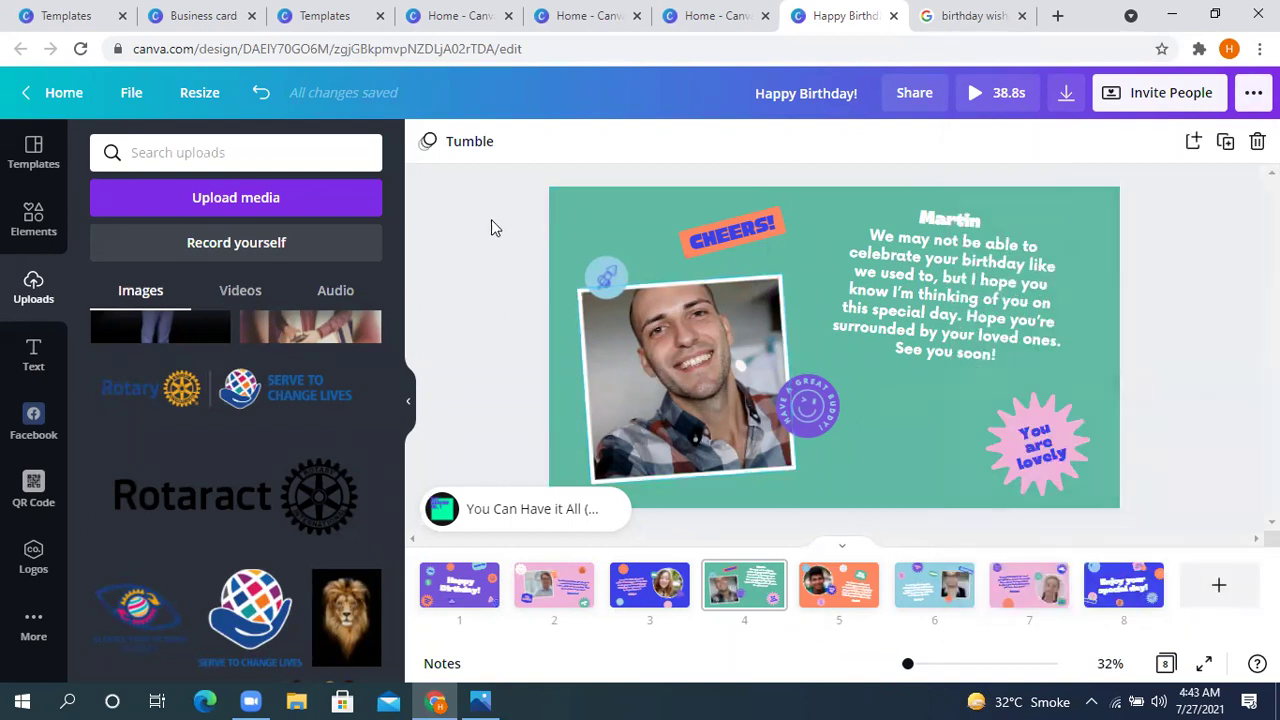
# Delete the orange page 5 from the birthday video
pyautogui.click(838, 585)
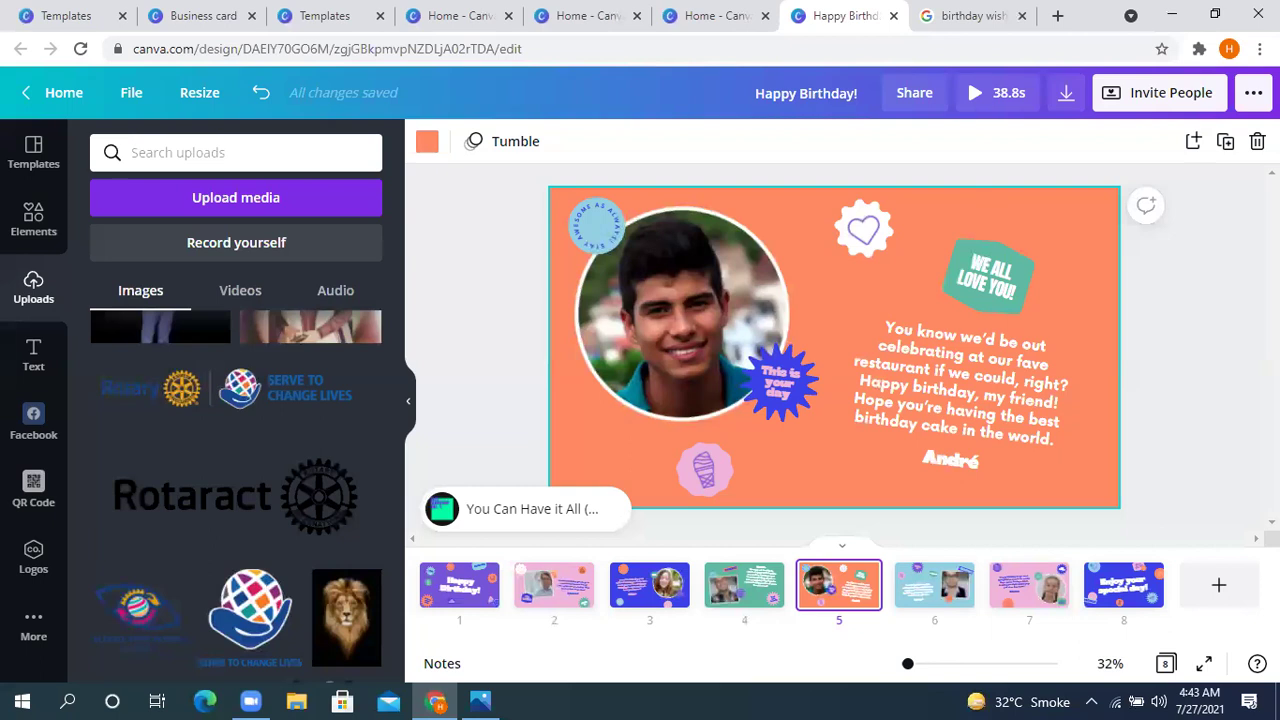
pyautogui.click(1257, 141)
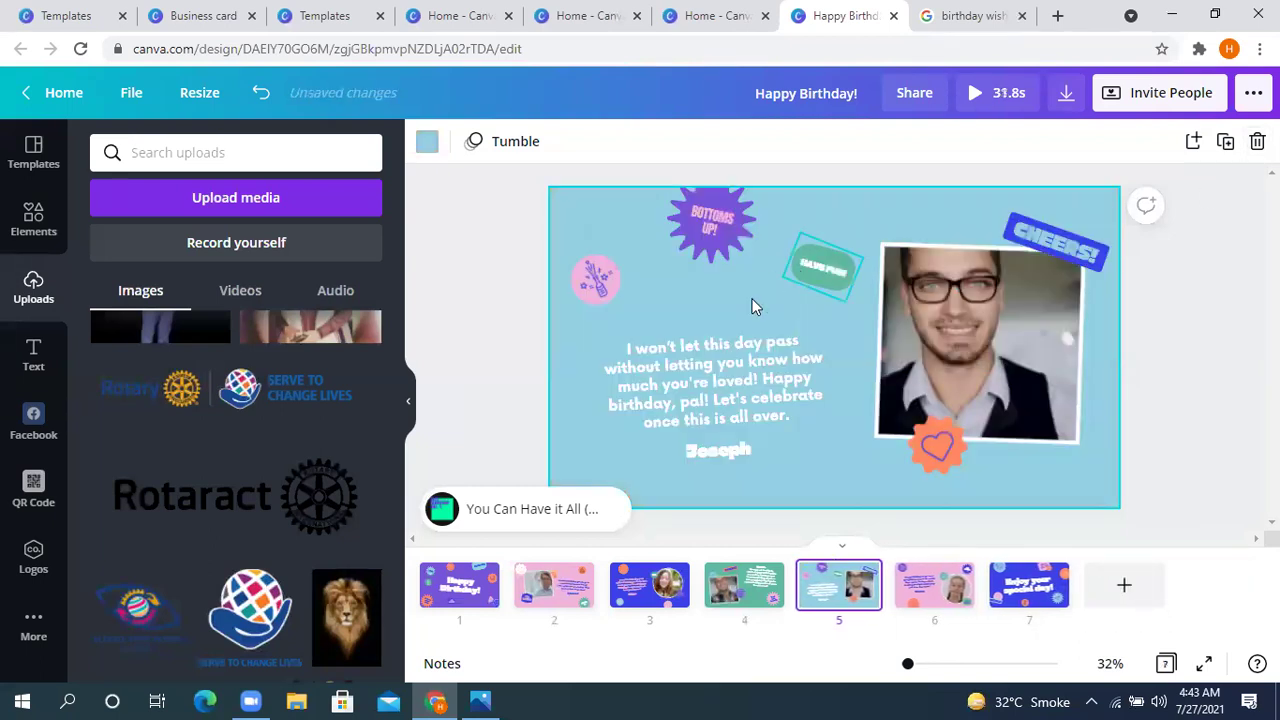
# Trim the end of the portrait clip on the light blue page 5 to 2.8 seconds, and set the page animation to Block
pyautogui.click(943, 321)
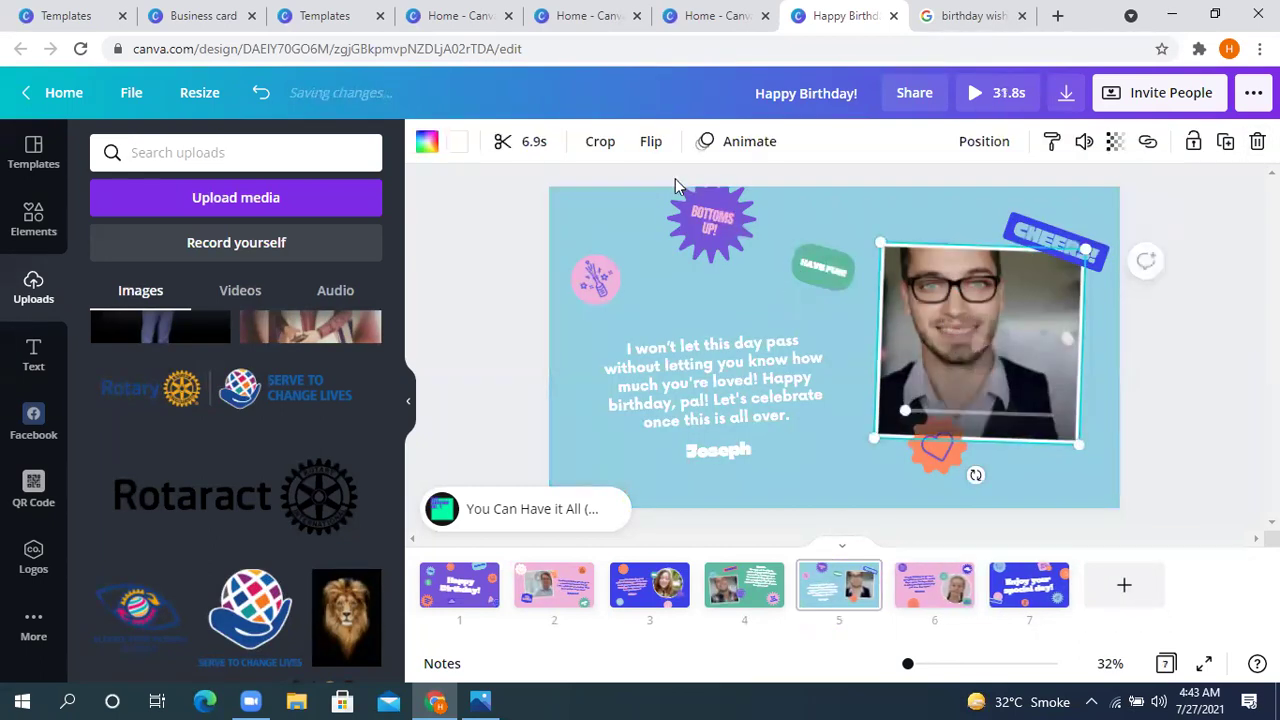
pyautogui.click(532, 142)
pyautogui.moveTo(926, 143); pyautogui.dragTo(690, 142)
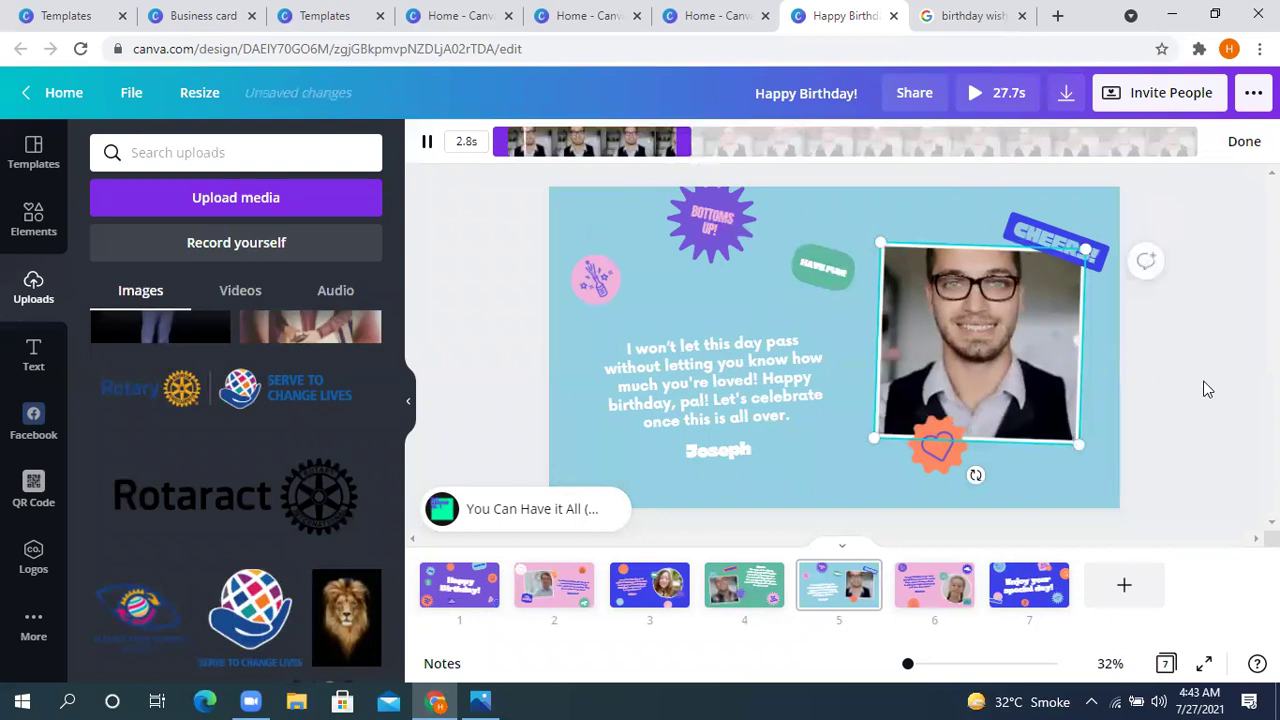
pyautogui.click(1208, 390)
pyautogui.click(455, 141)
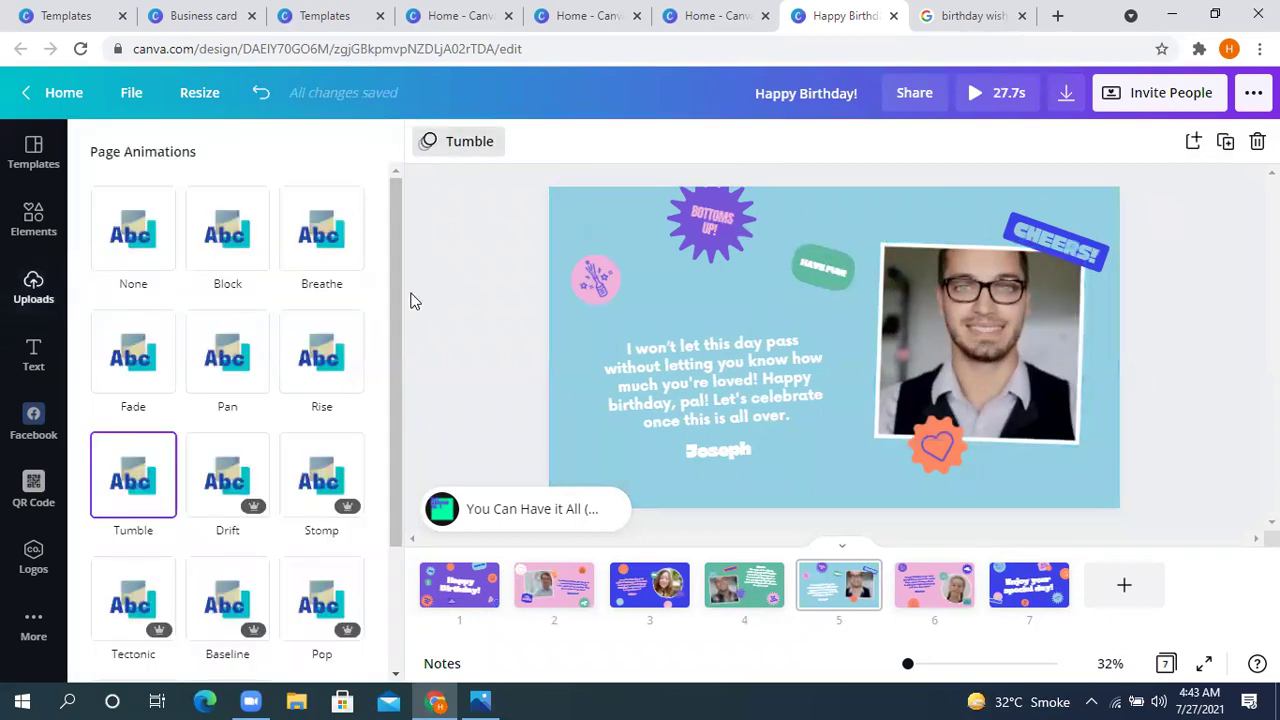
pyautogui.click(228, 238)
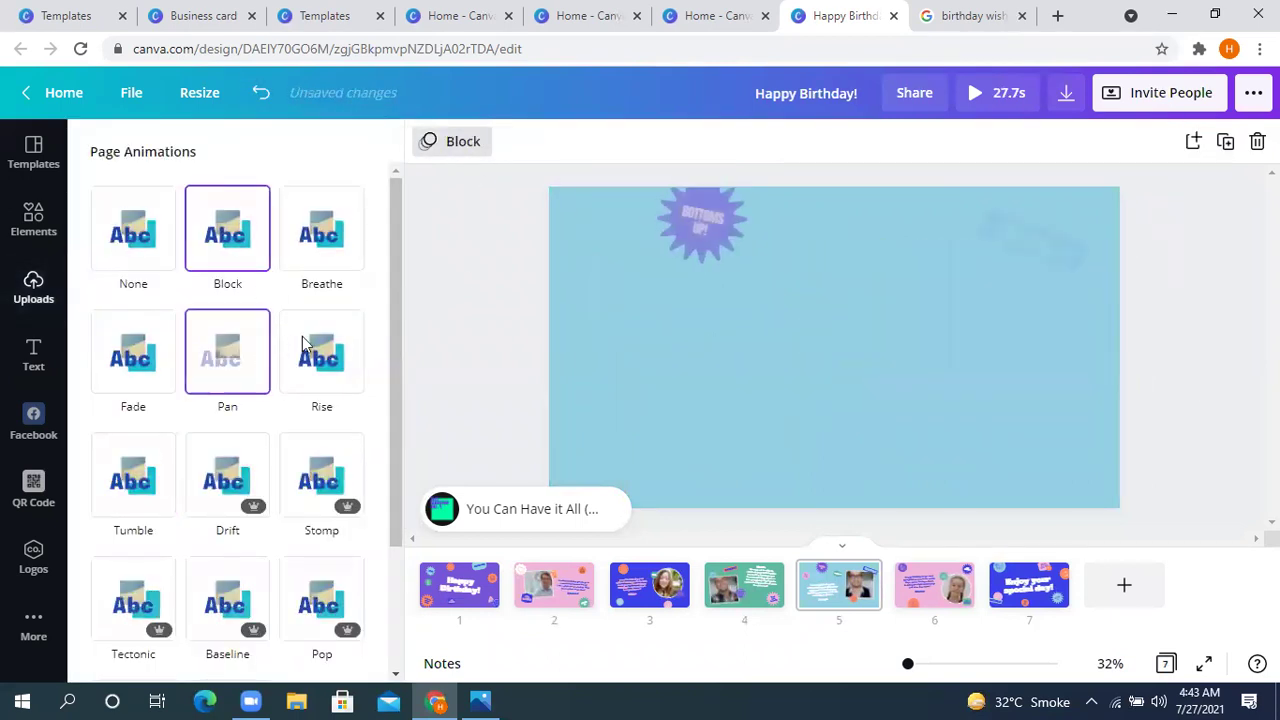
# Shorten the circular portrait clip on page 6 by trimming its end
pyautogui.click(938, 592)
pyautogui.click(993, 372)
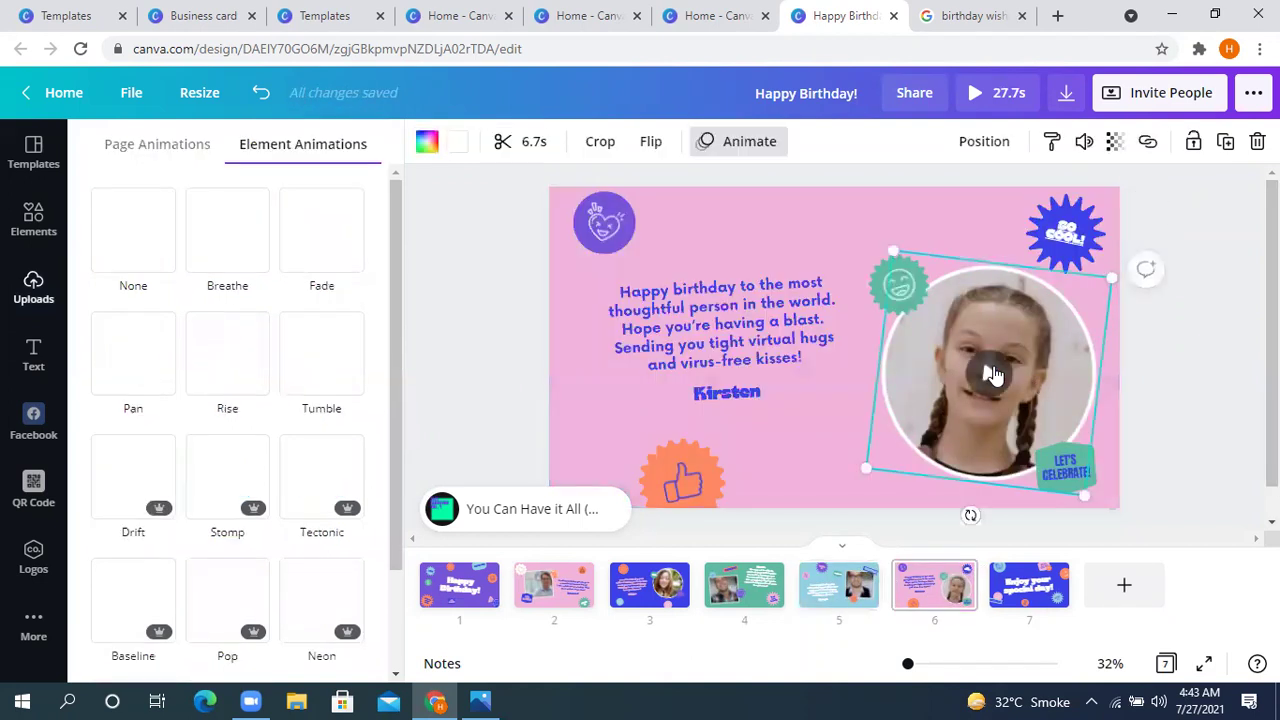
pyautogui.click(535, 142)
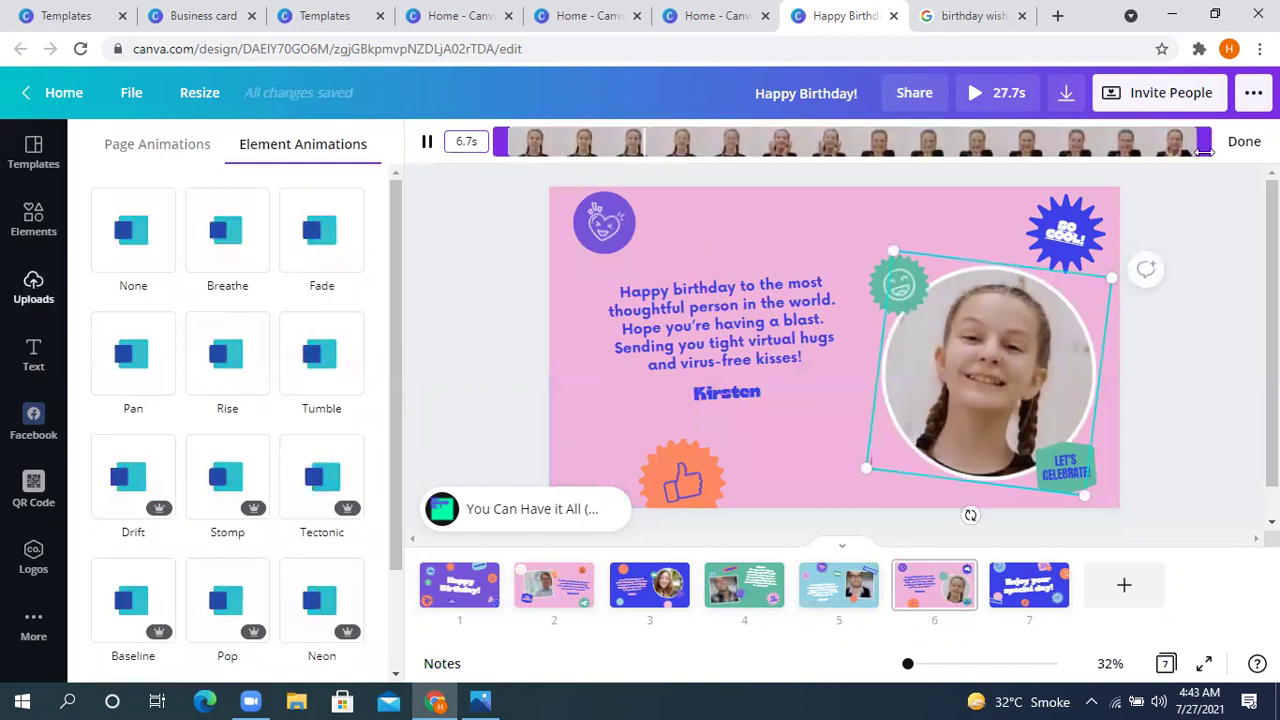
pyautogui.moveTo(1205, 150); pyautogui.dragTo(740, 152)
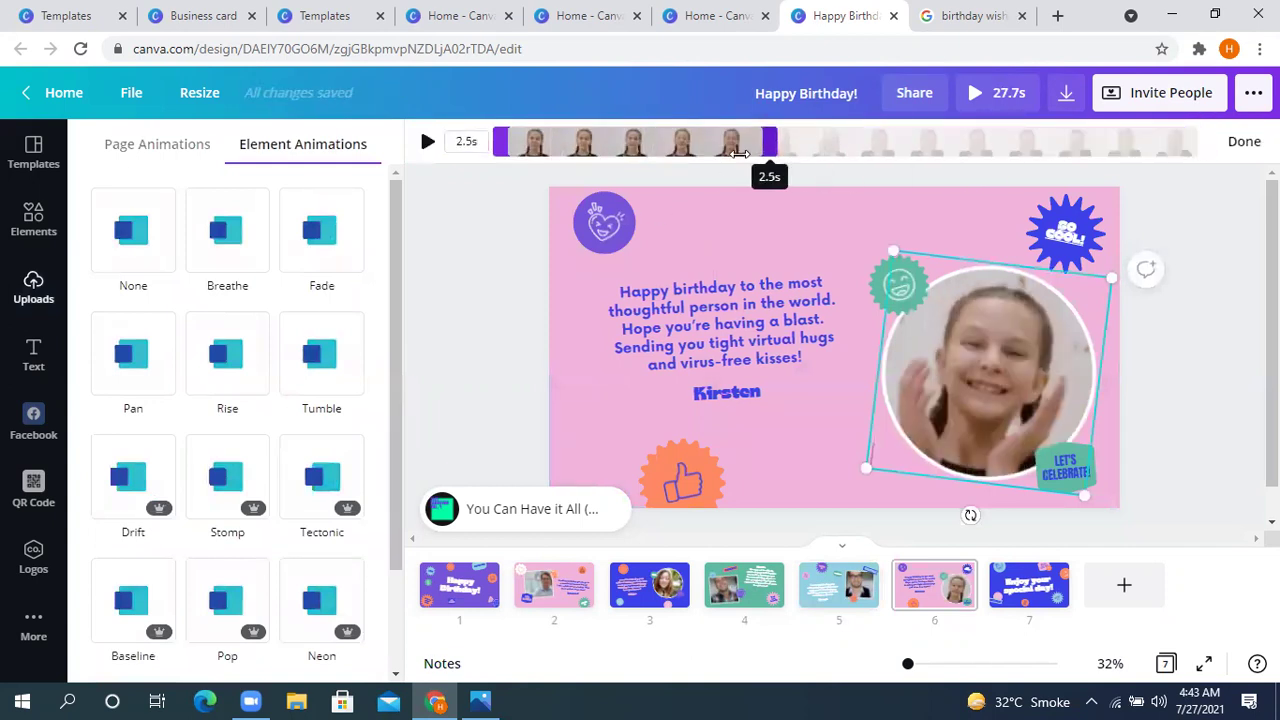
# Check the portrait clip on page 5, and set the page animation of page 6 to Stomp
pyautogui.click(855, 597)
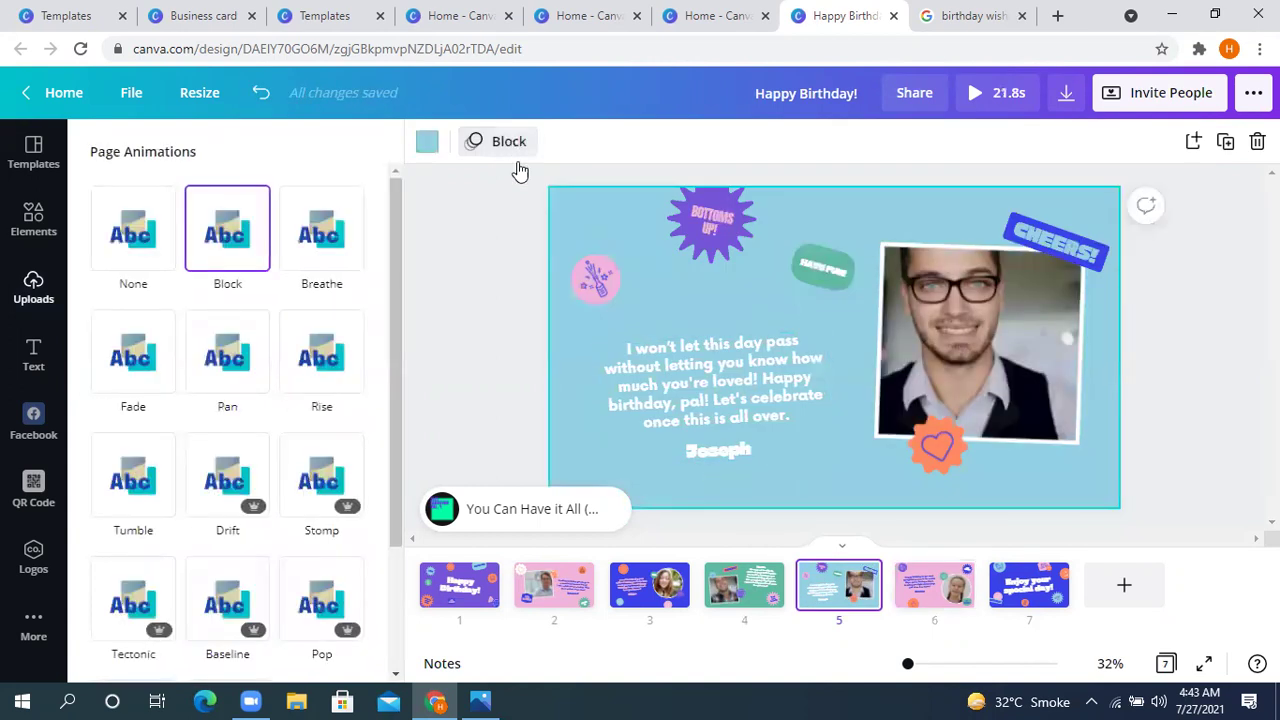
pyautogui.click(908, 320)
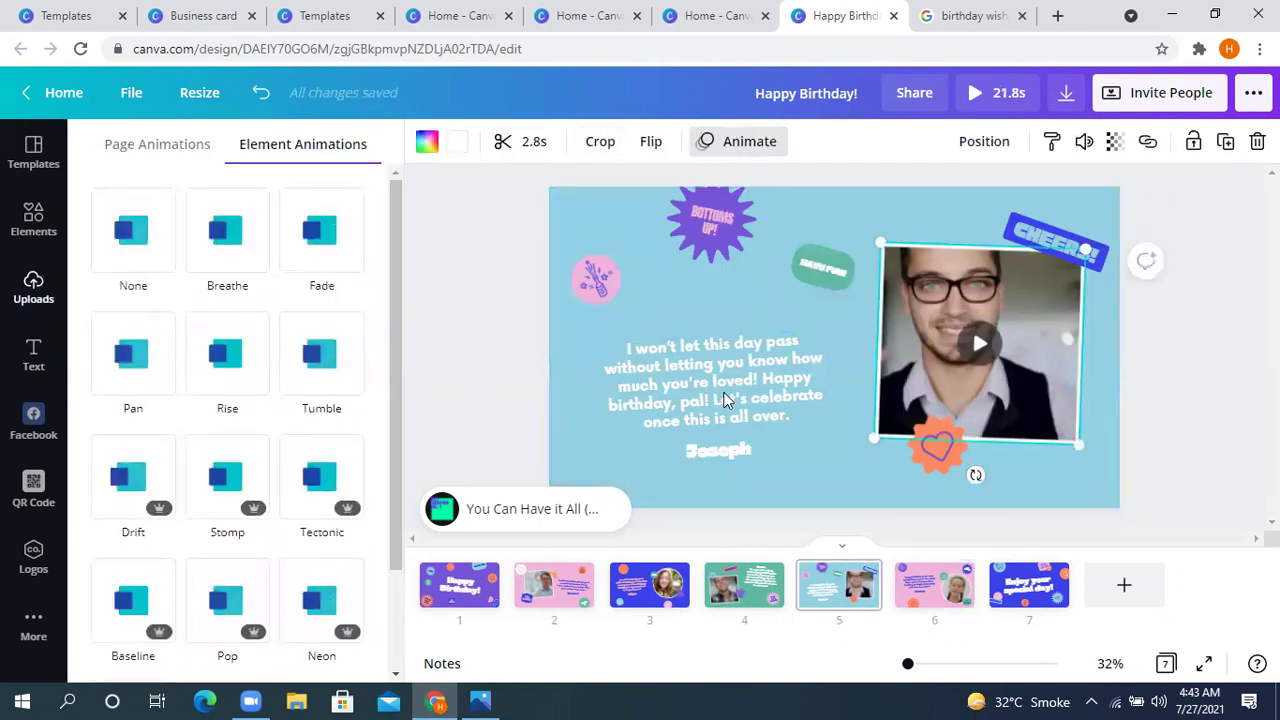
pyautogui.click(948, 590)
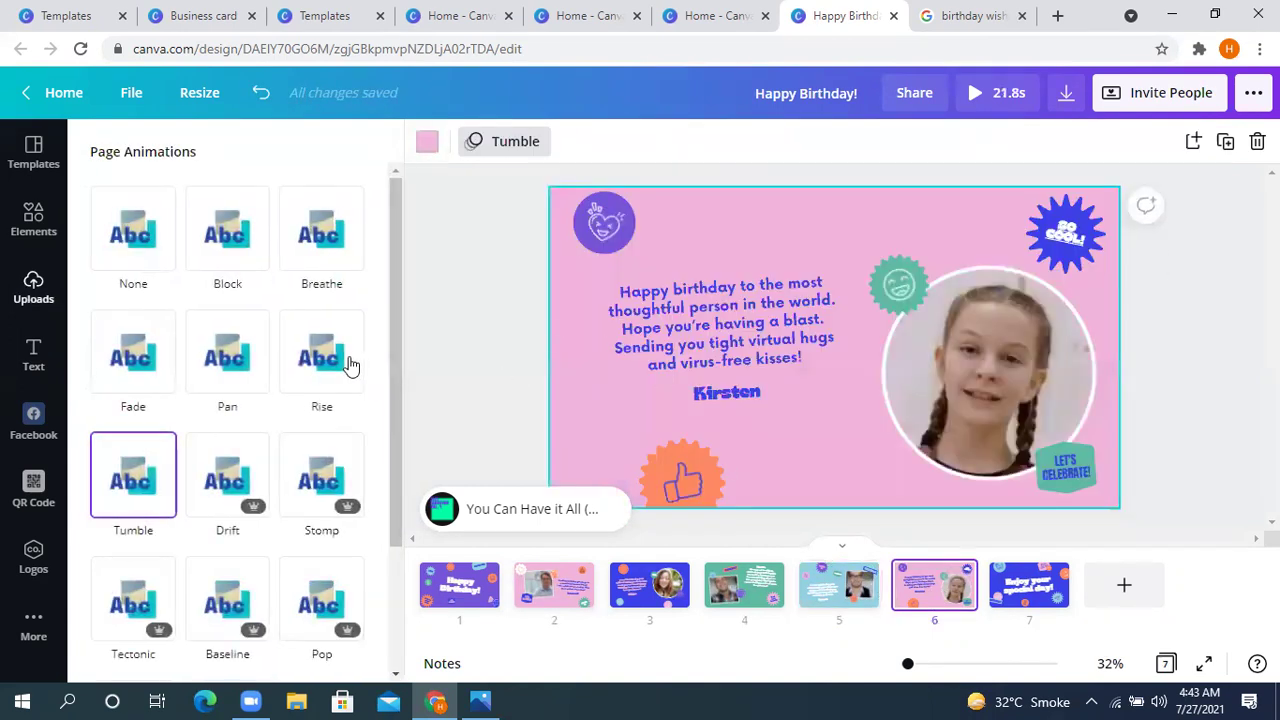
pyautogui.click(322, 497)
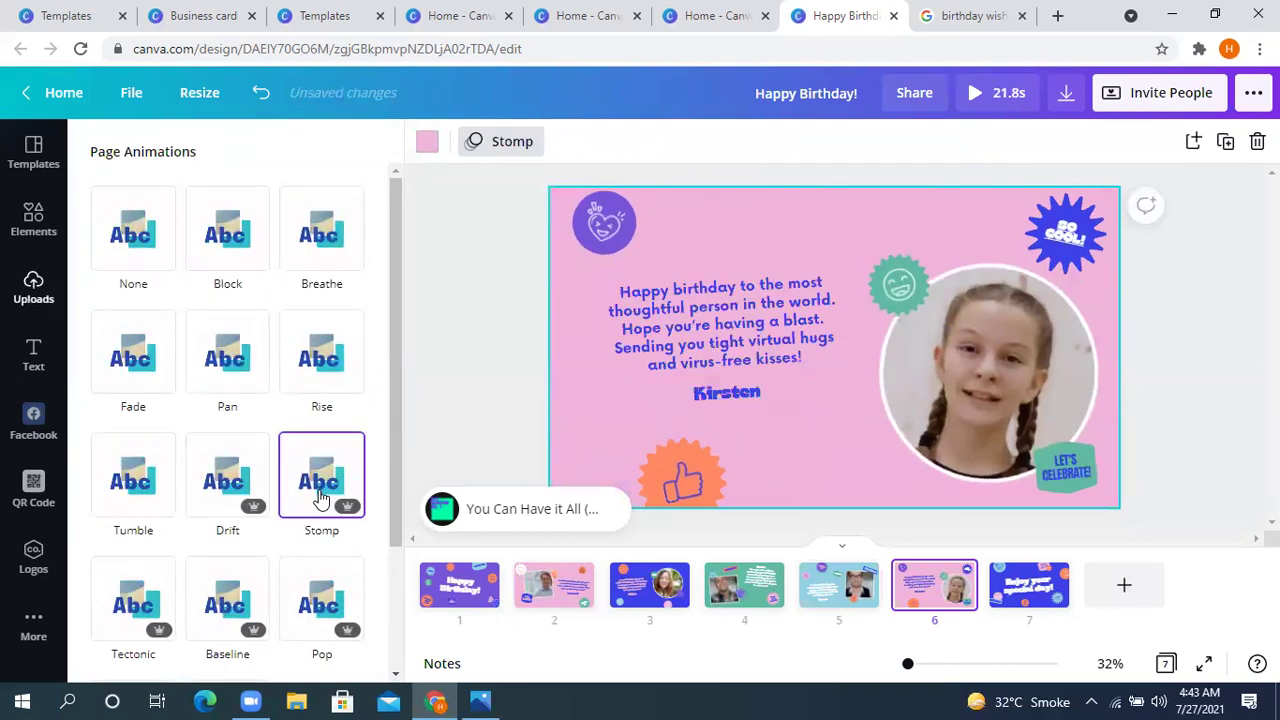
# Apply the Bounce text animation to the "Enjoy your special day!" heading on page 7
pyautogui.click(1035, 596)
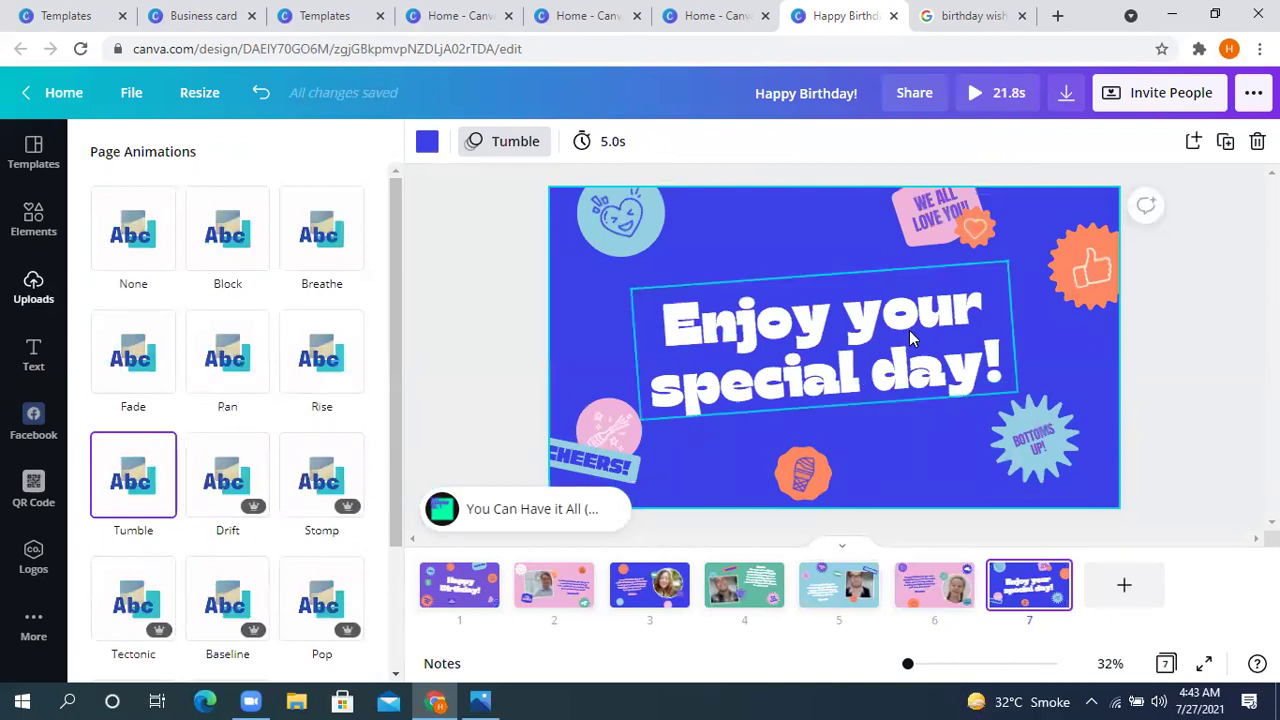
pyautogui.click(830, 347)
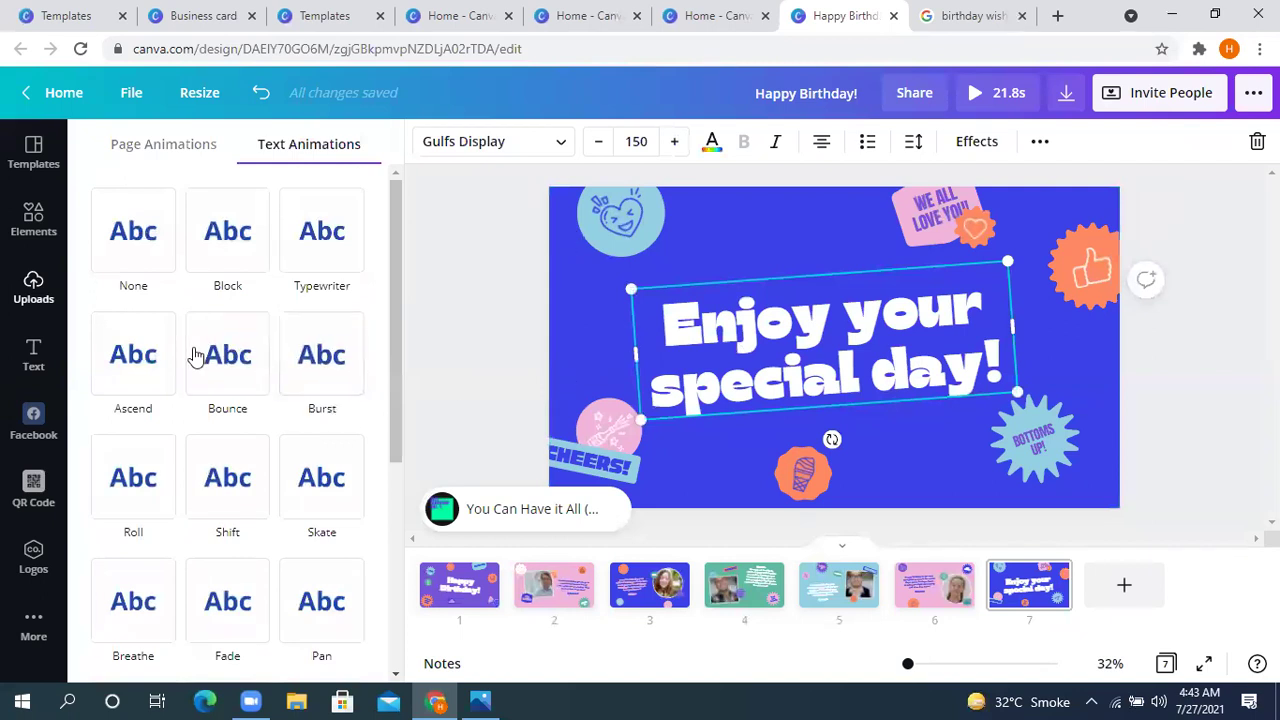
pyautogui.click(231, 371)
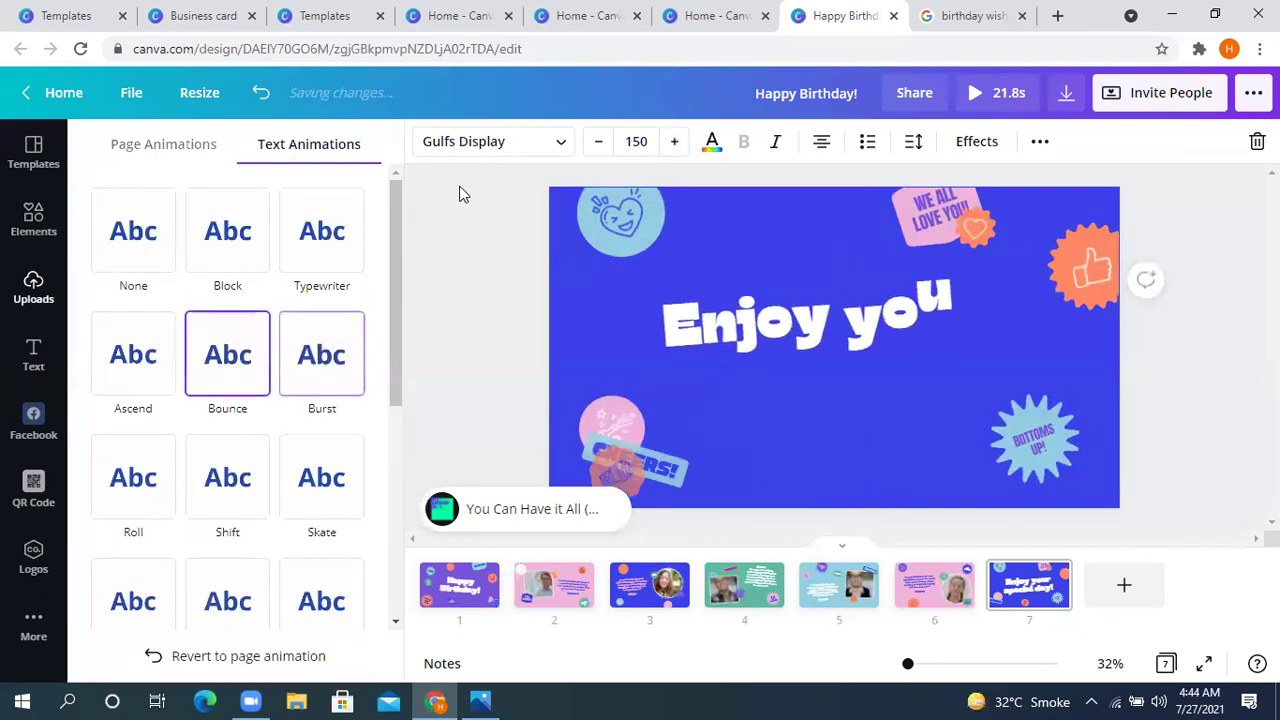
# Try the TAN Songbird and TAN Ashford fonts on the page 7 heading, and set it back to Gulfs Display
pyautogui.click(561, 145)
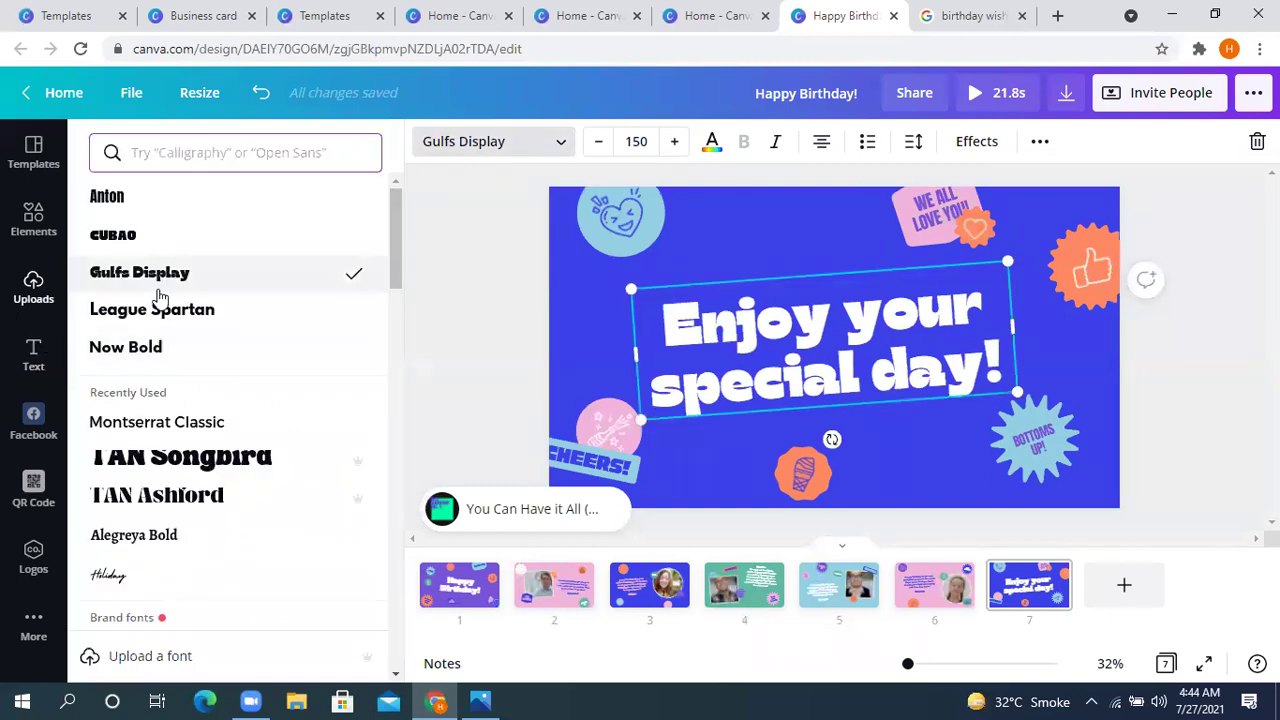
pyautogui.click(205, 470)
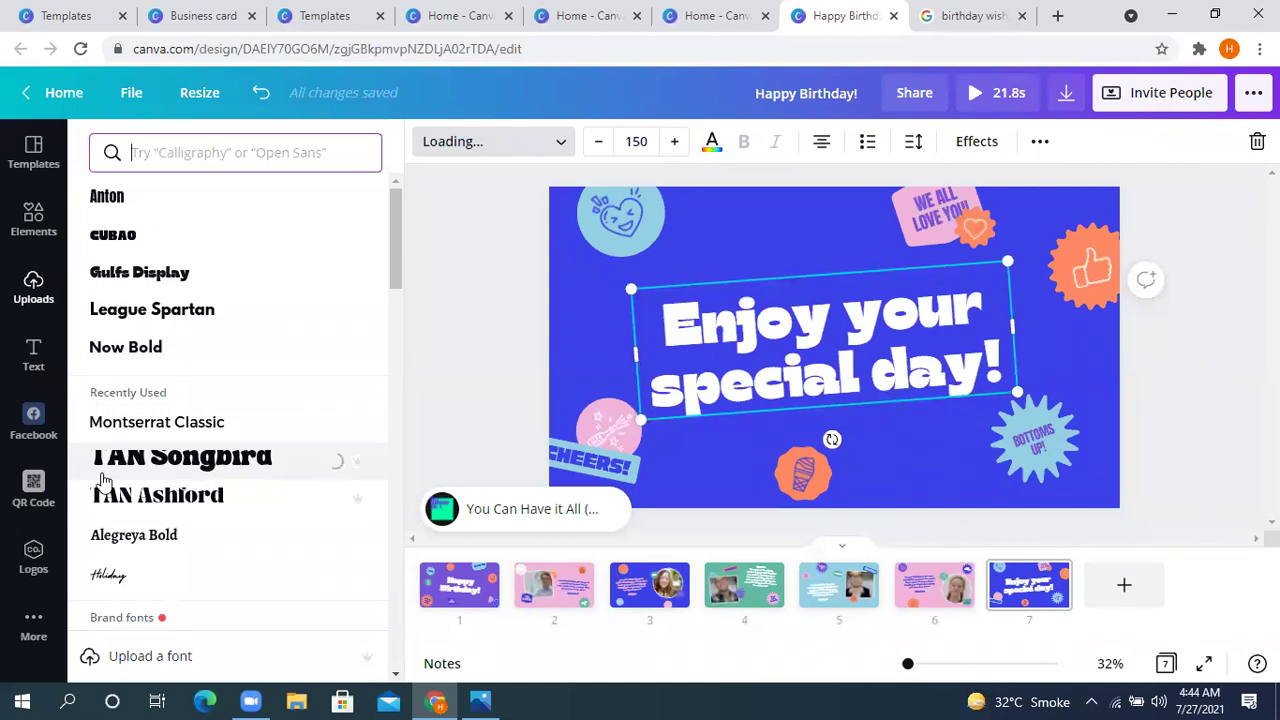
pyautogui.click(172, 510)
pyautogui.scroll(-5, 172, 508)
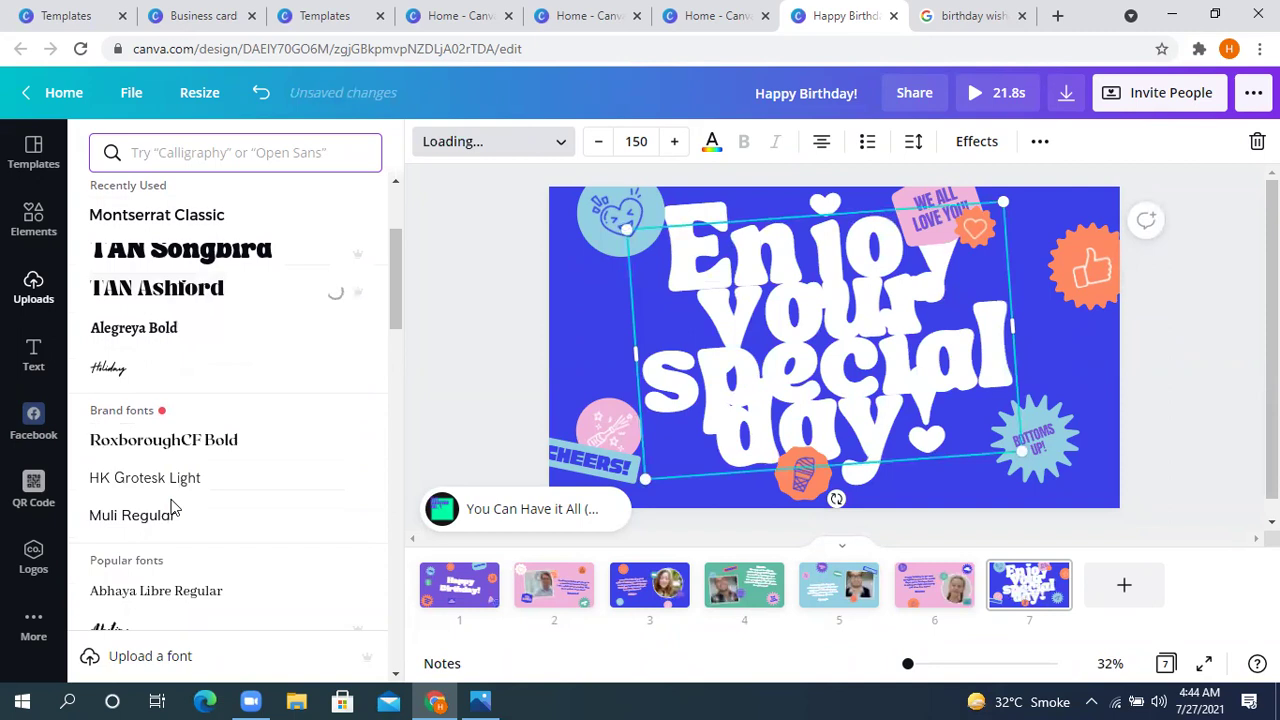
pyautogui.scroll(-1, 171, 506)
pyautogui.scroll(10, 168, 480)
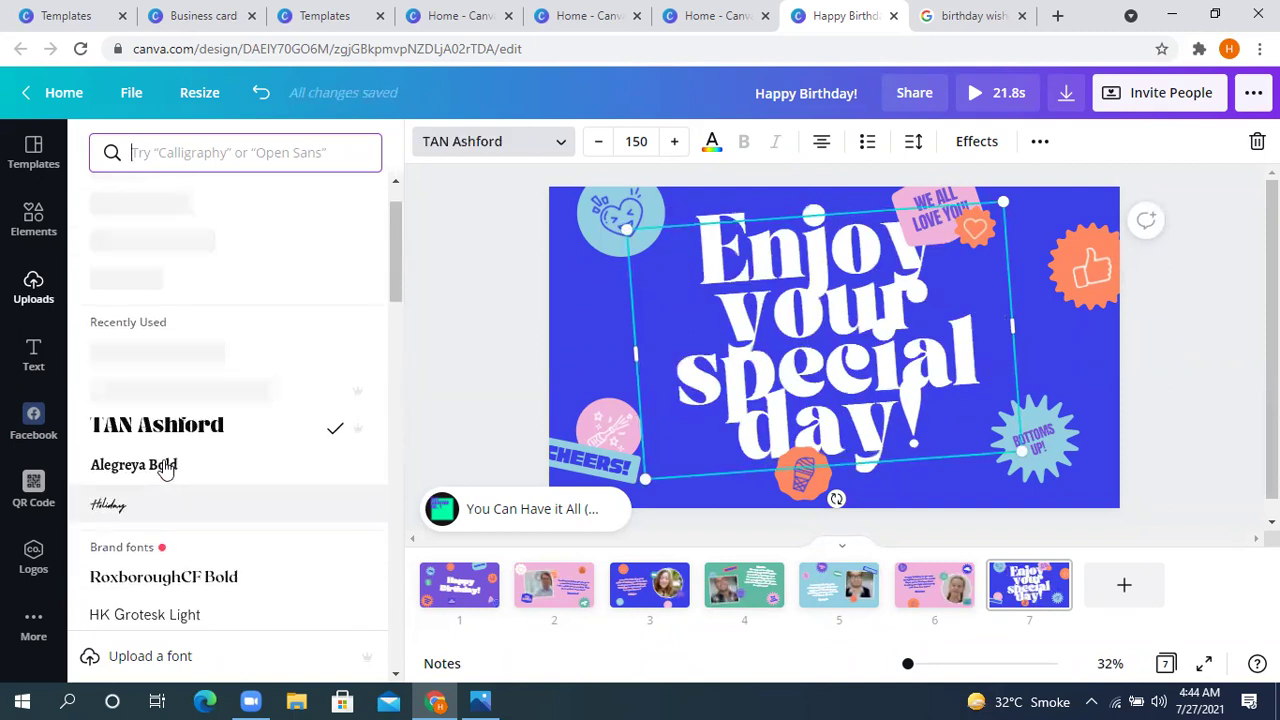
pyautogui.click(165, 283)
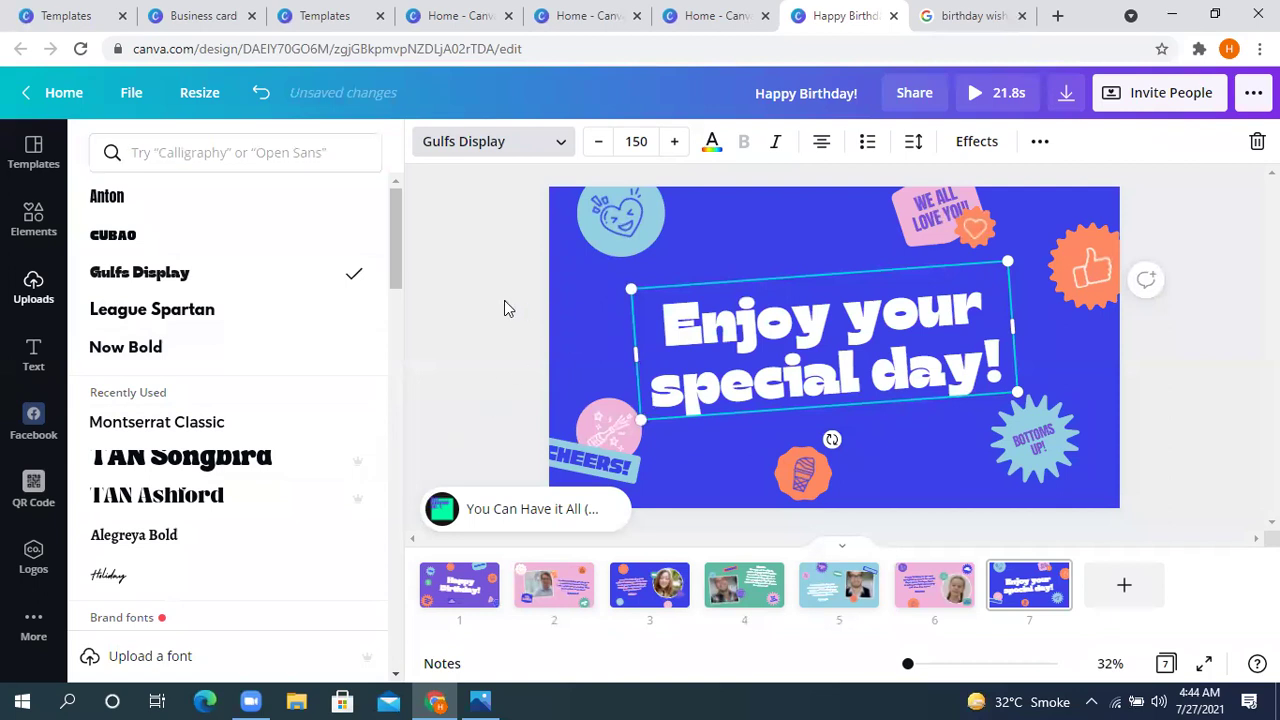
pyautogui.press('Escape')
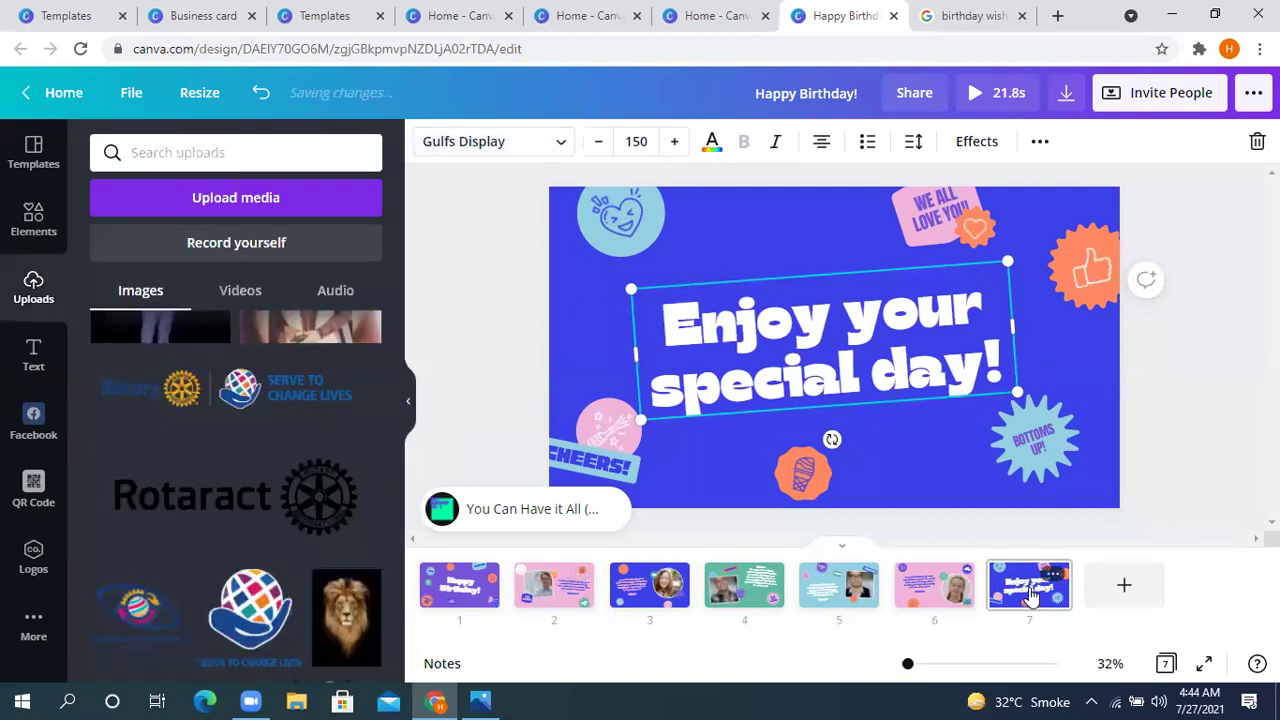
# Set the timing of page 7 to 2.5 seconds
pyautogui.click(697, 237)
pyautogui.click(587, 152)
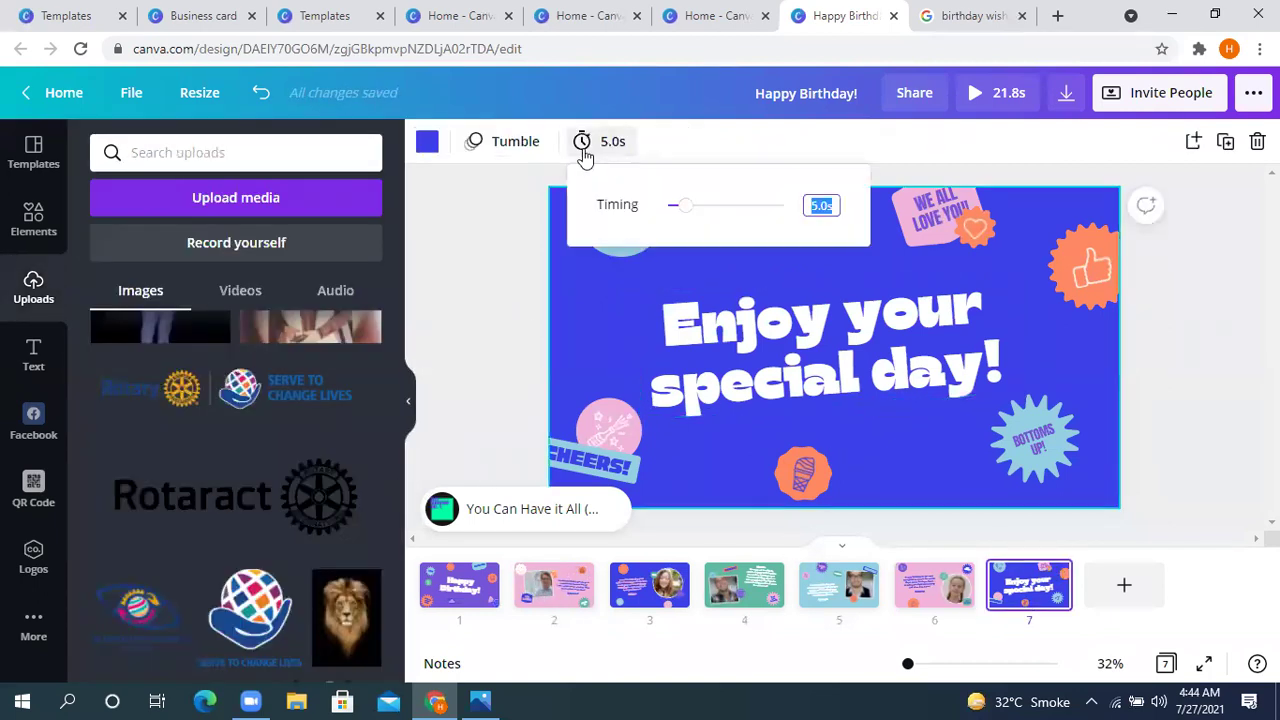
pyautogui.moveTo(686, 214); pyautogui.dragTo(681, 213)
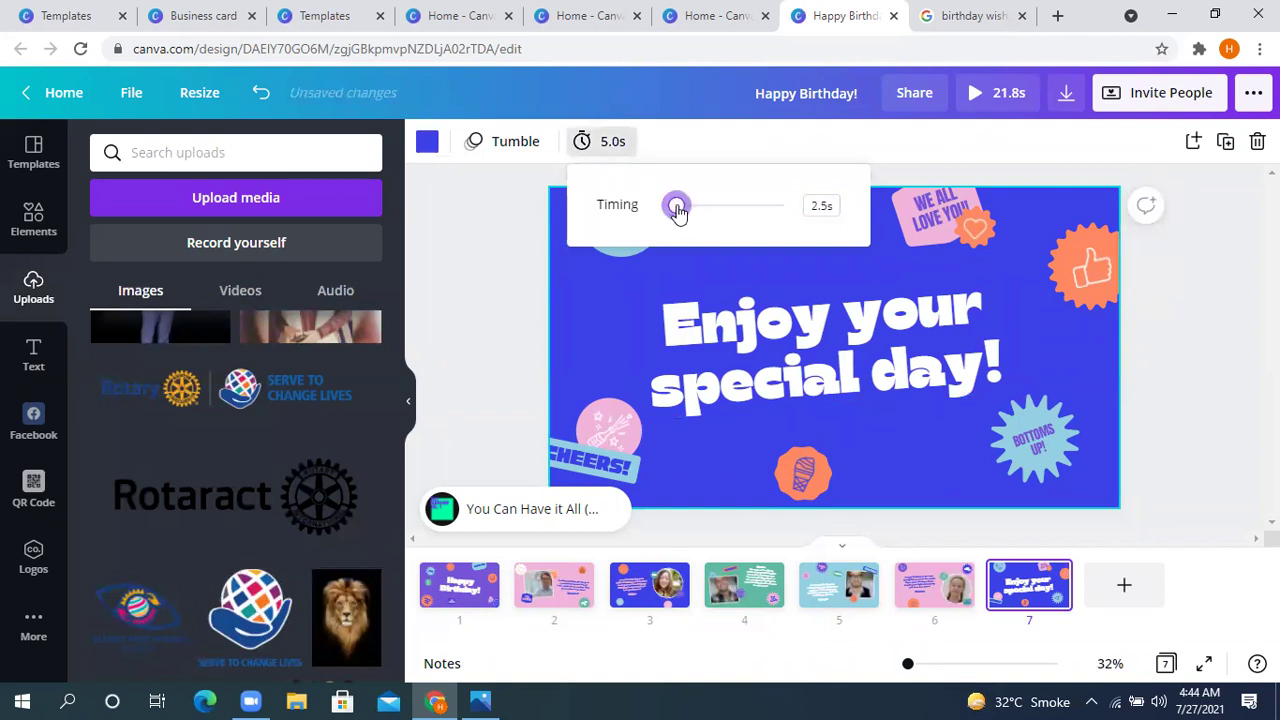
pyautogui.click(472, 184)
# Set the page animation of page 7 to Rise, and preview the whole video
pyautogui.click(500, 138)
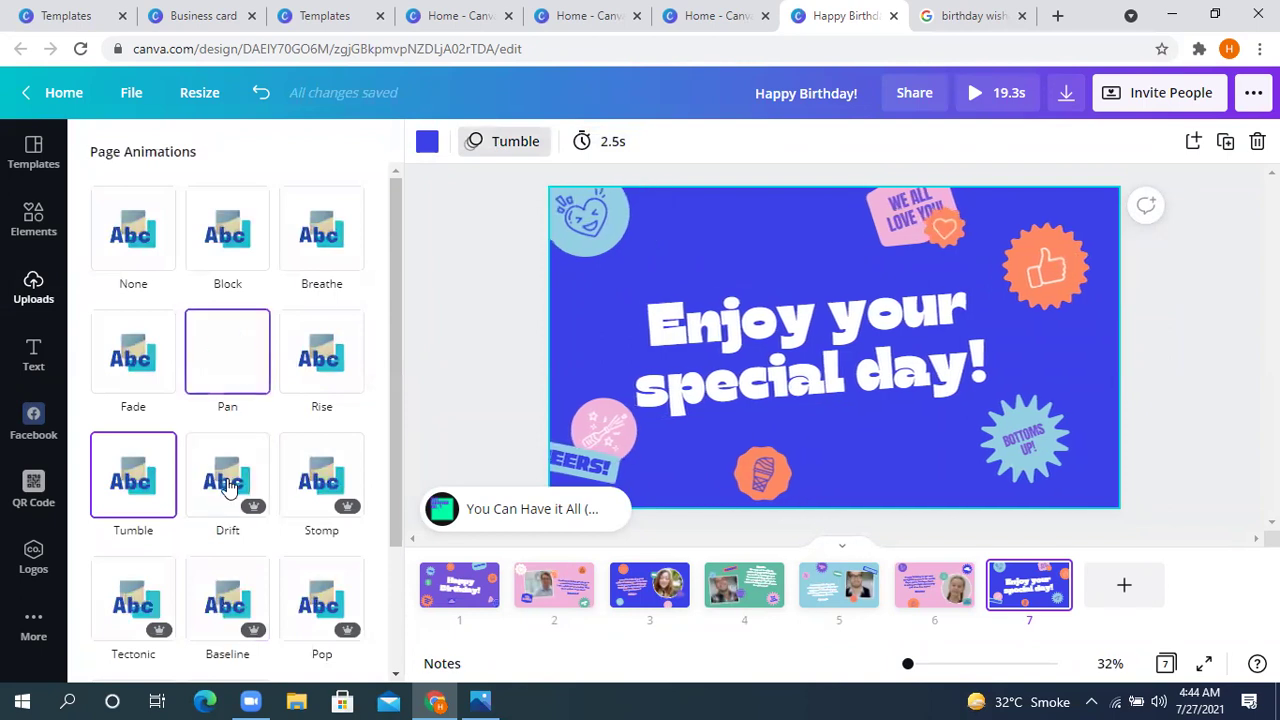
pyautogui.scroll(-2, 143, 600)
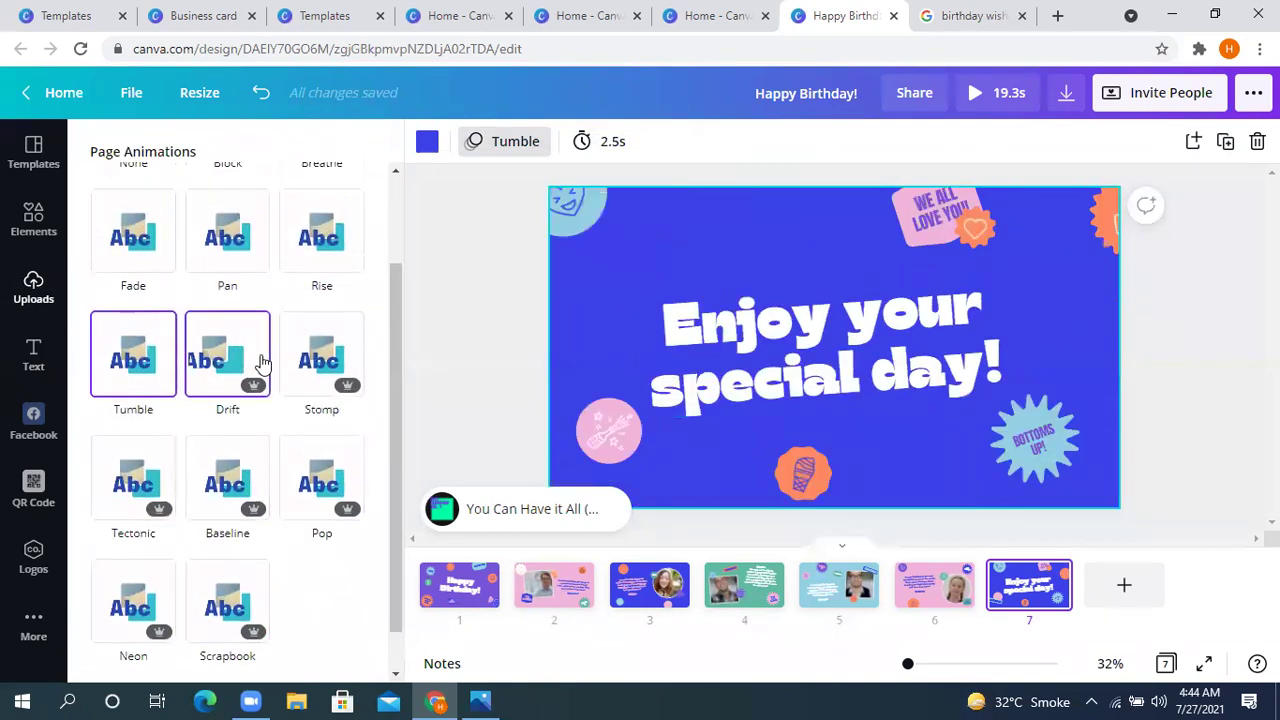
pyautogui.scroll(2, 251, 371)
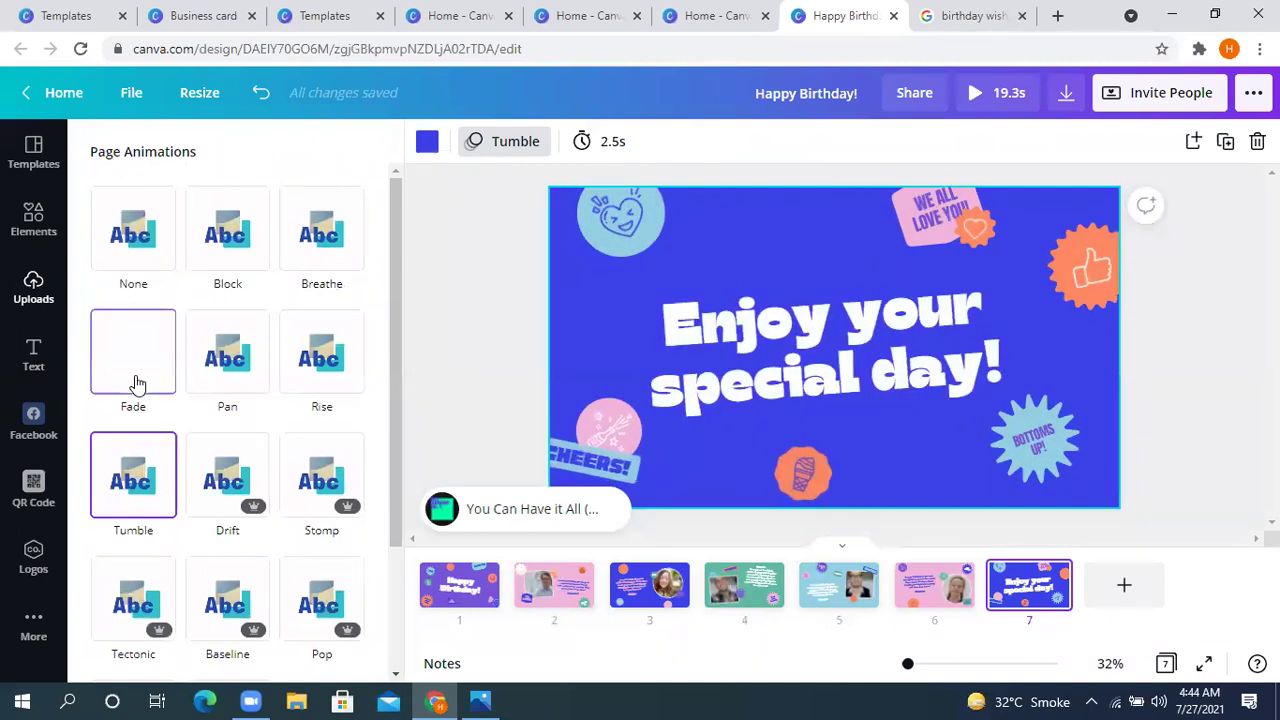
pyautogui.click(314, 368)
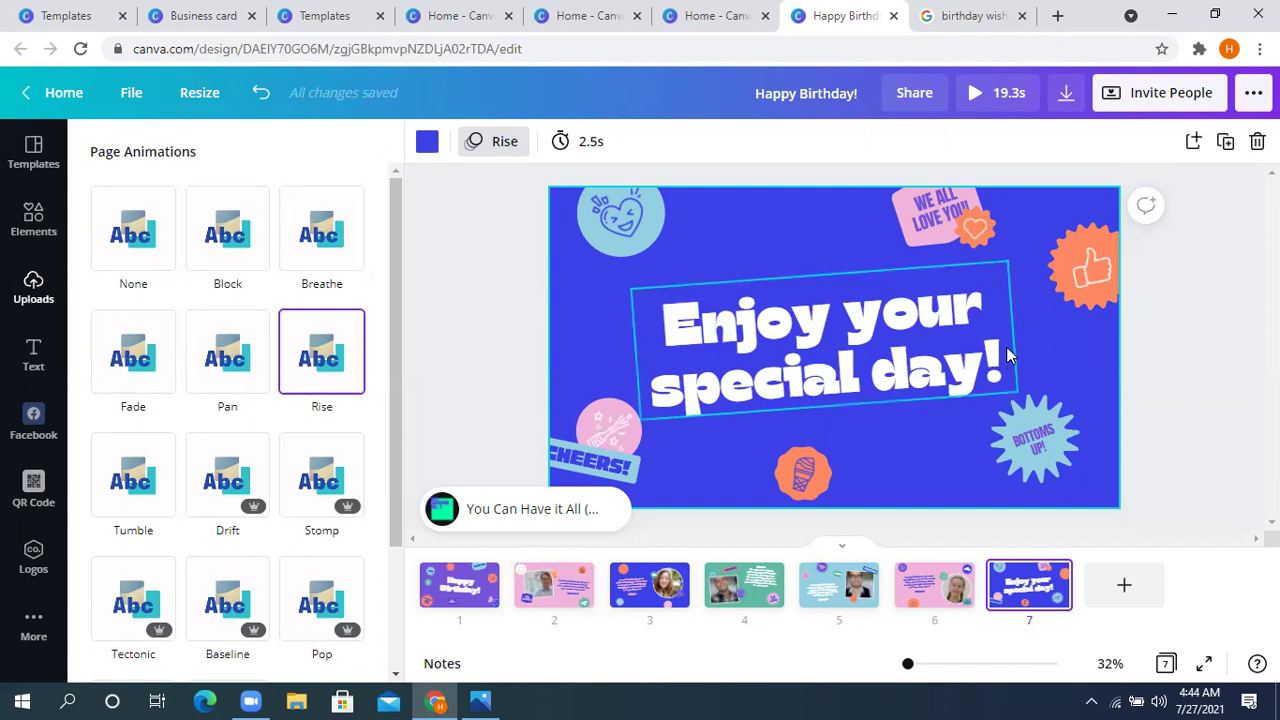
pyautogui.click(997, 97)
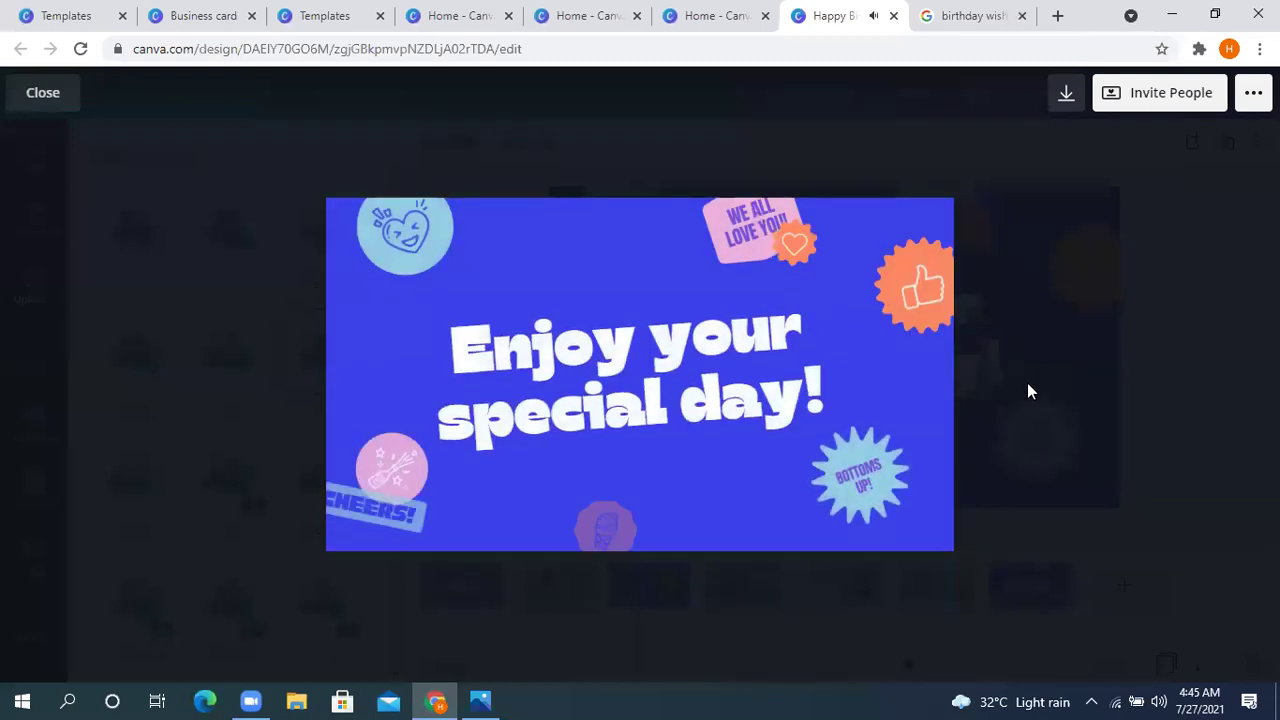
pyautogui.click(1098, 292)
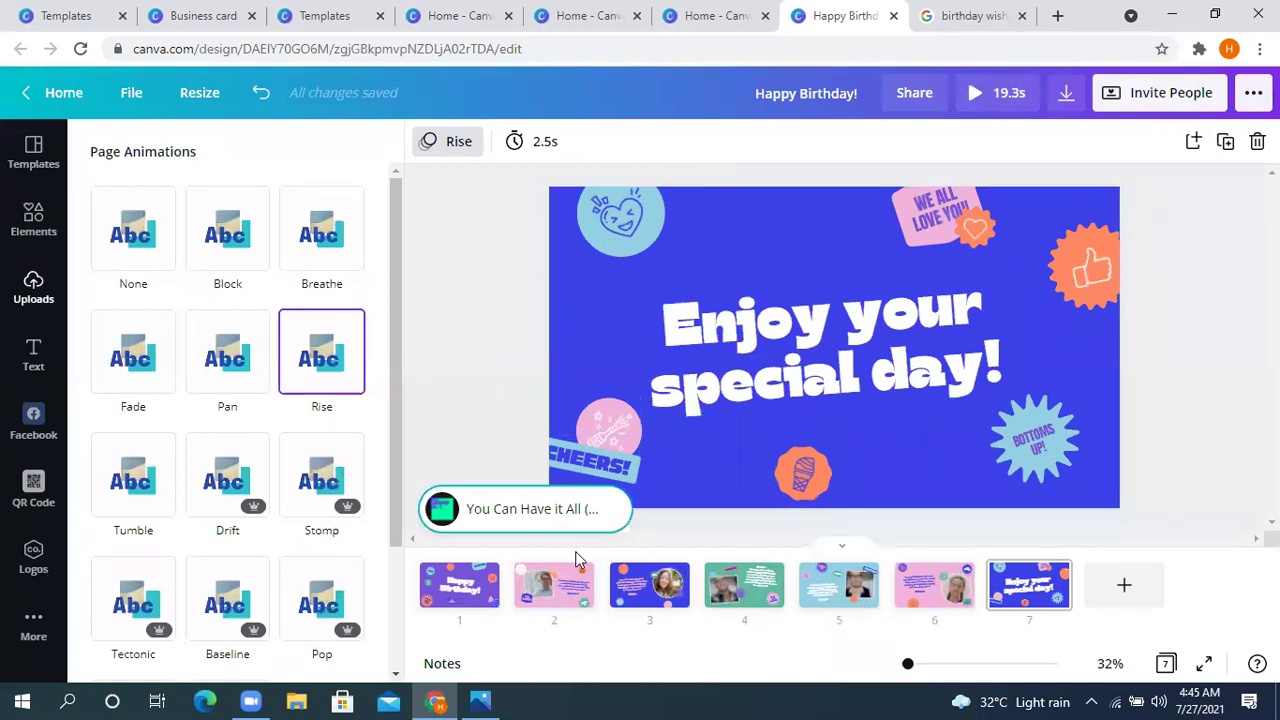
# Show the audio section of the uploads
pyautogui.click(40, 296)
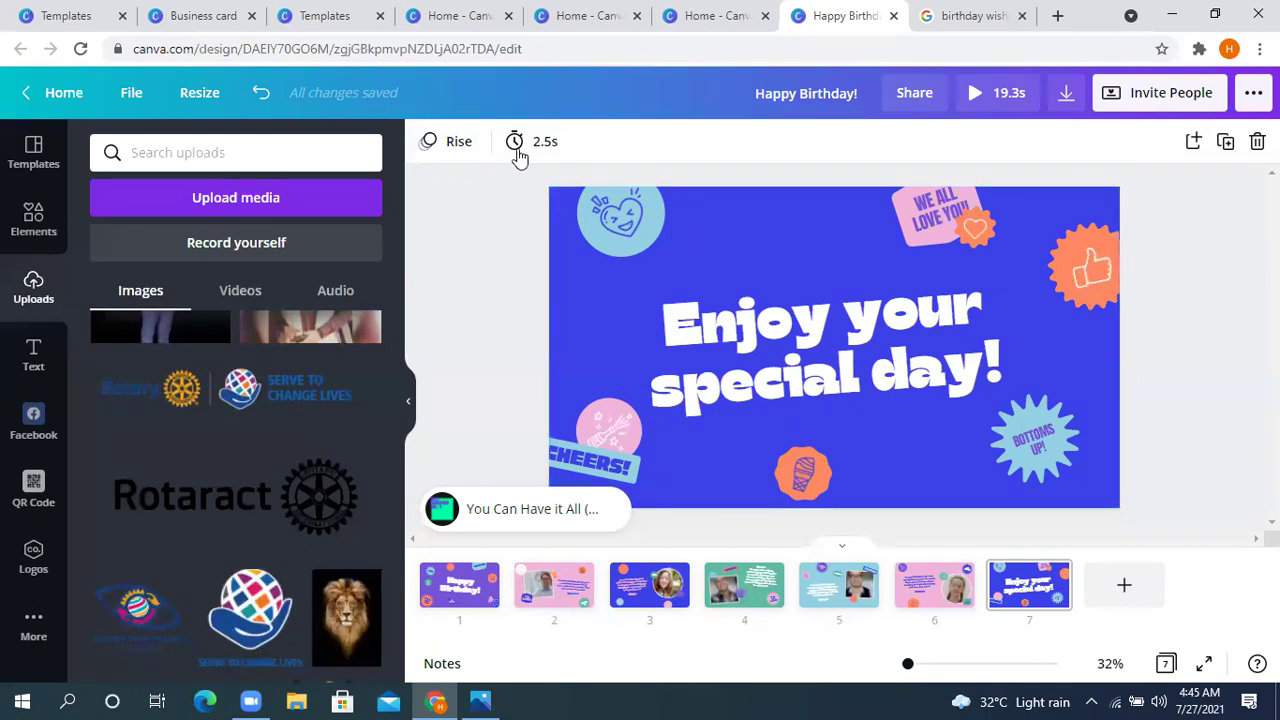
pyautogui.press('pageup')
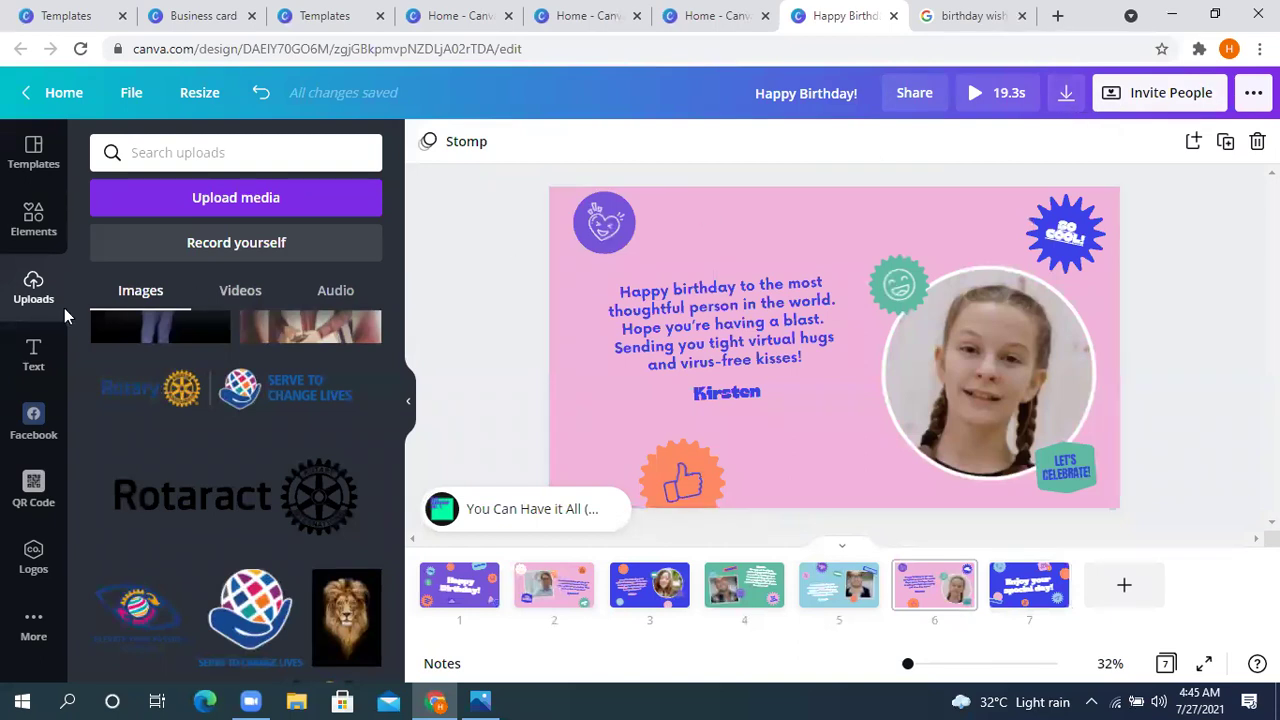
pyautogui.click(335, 290)
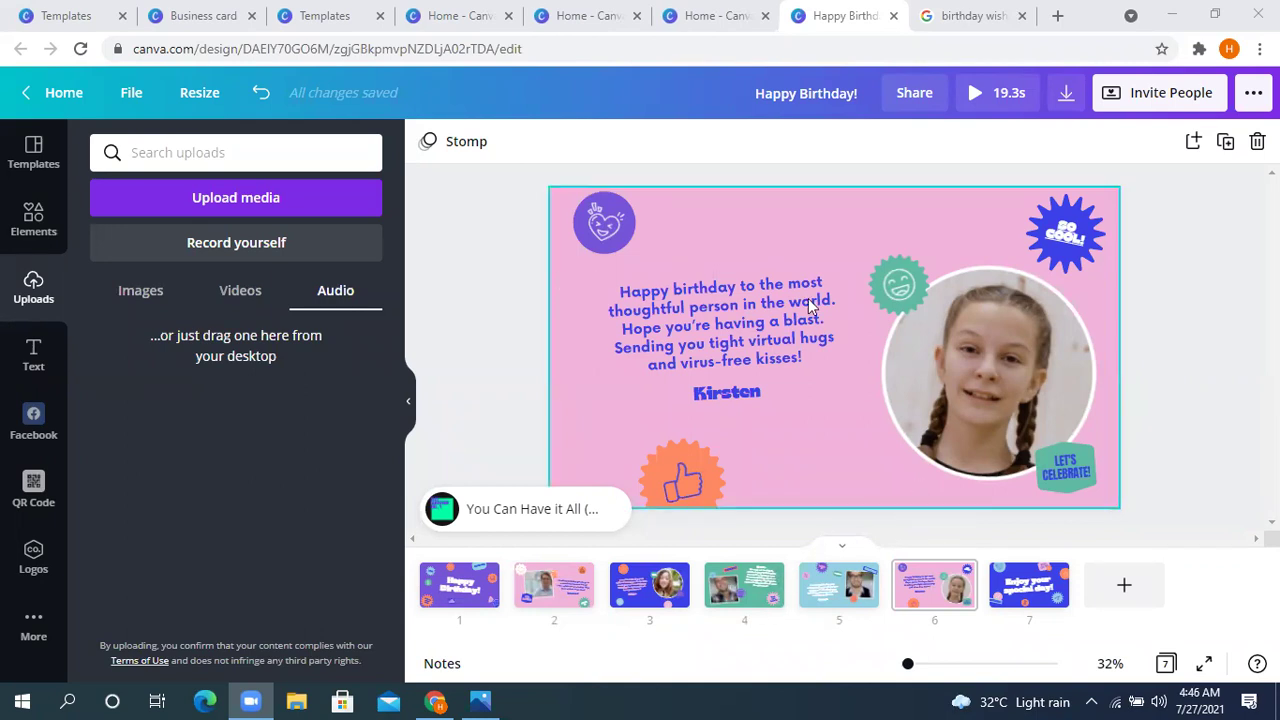
# Set the timing of page 7 to 30.0 seconds
pyautogui.click(1030, 590)
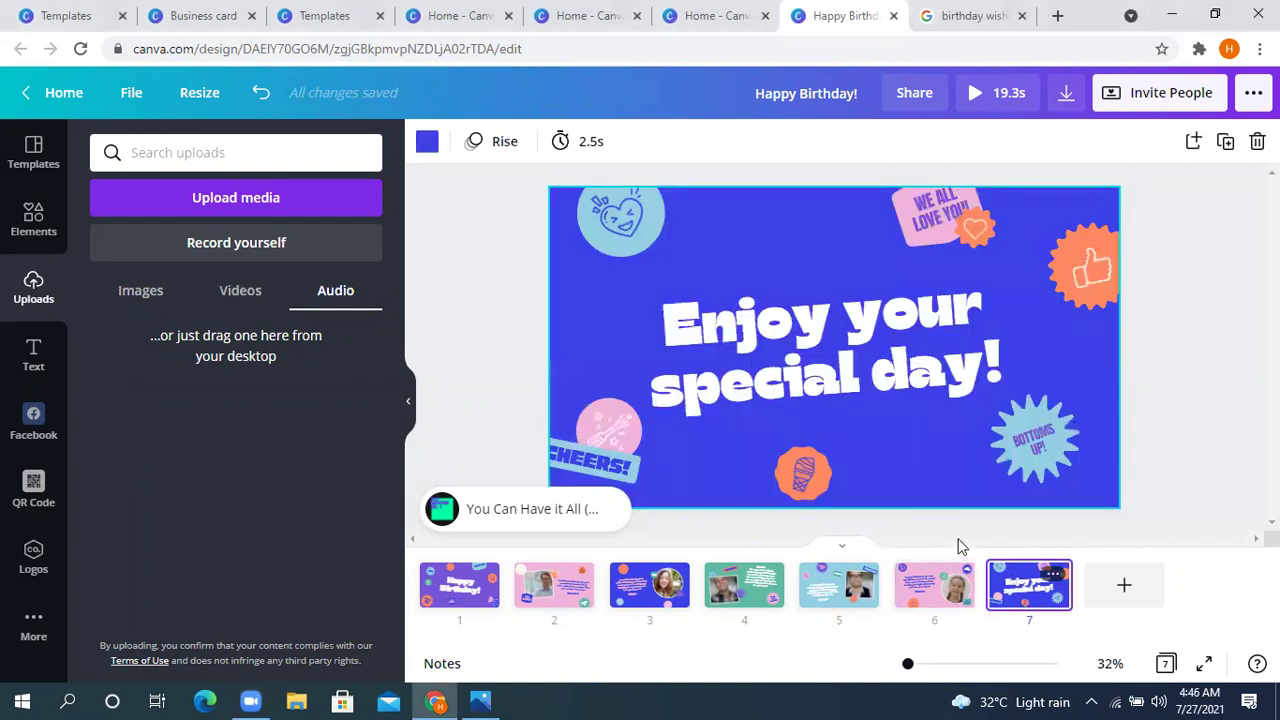
pyautogui.click(585, 150)
pyautogui.moveTo(653, 205); pyautogui.dragTo(780, 236)
pyautogui.click(597, 148)
pyautogui.doubleClick(597, 148)
pyautogui.click(597, 148)
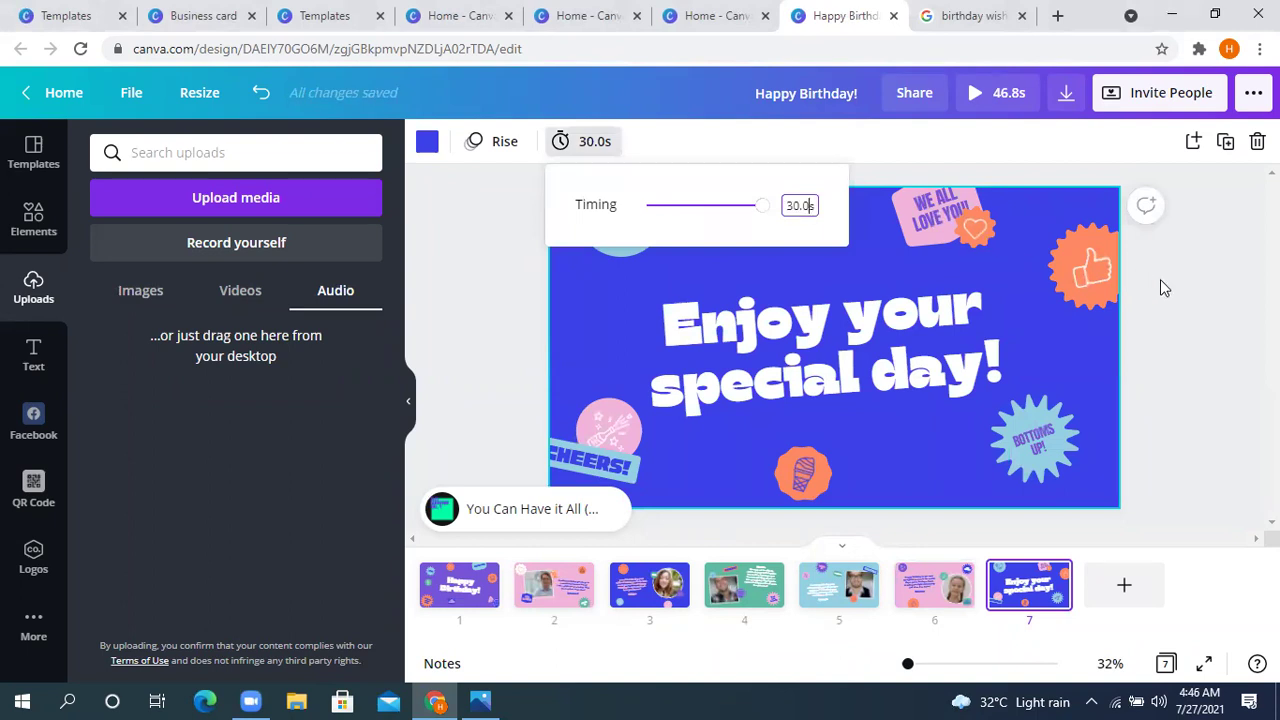
pyautogui.click(1160, 323)
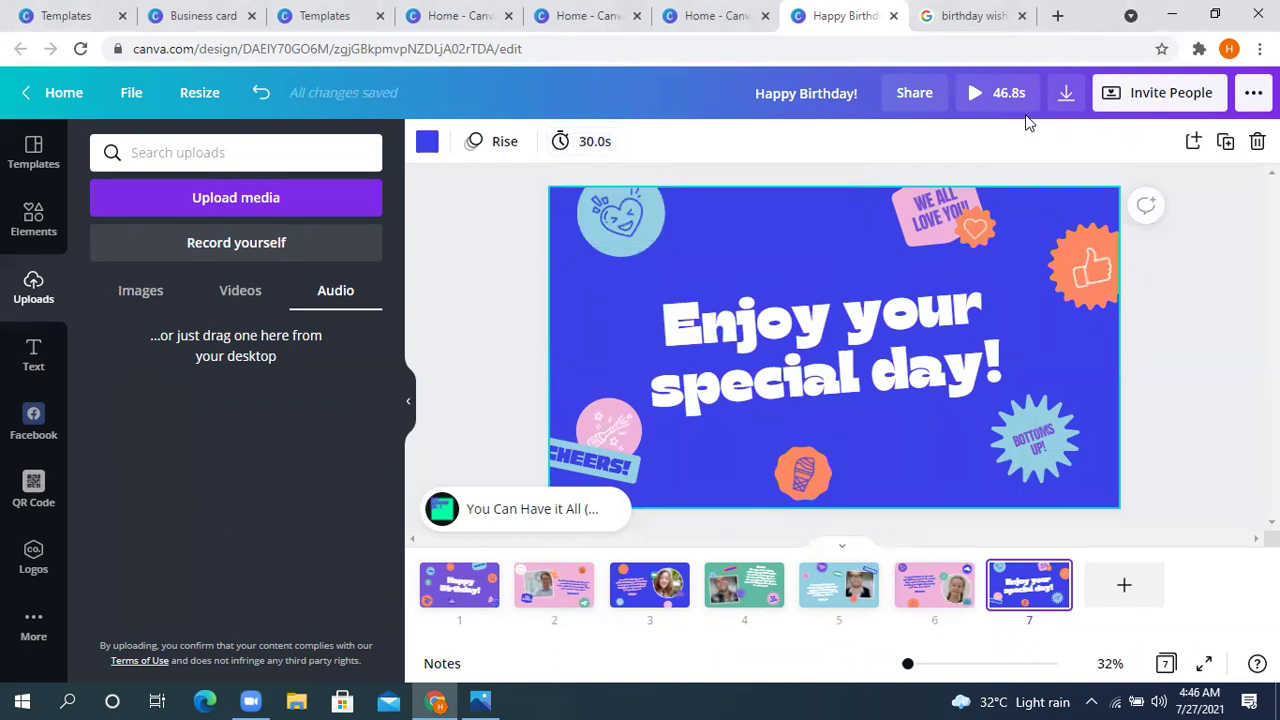
# Preview the video, skipping ahead to its closing "Enjoy your special day!" page, and close the preview
pyautogui.click(1003, 100)
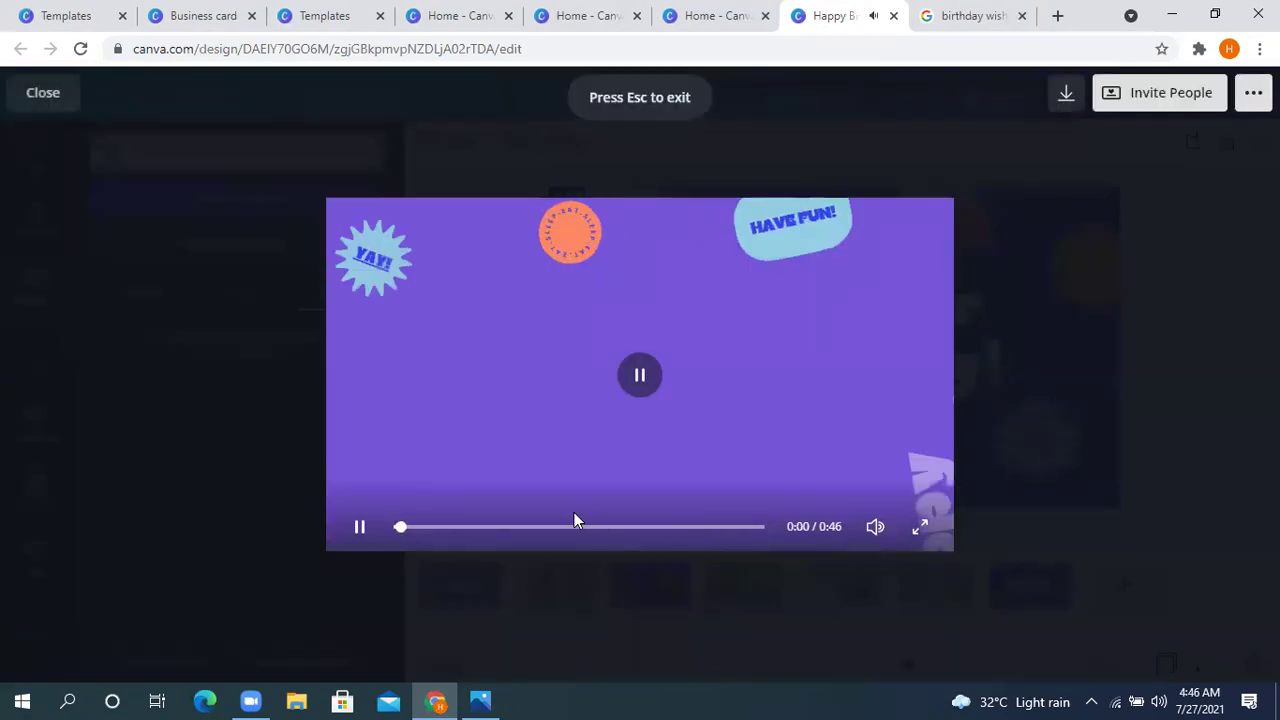
pyautogui.click(636, 527)
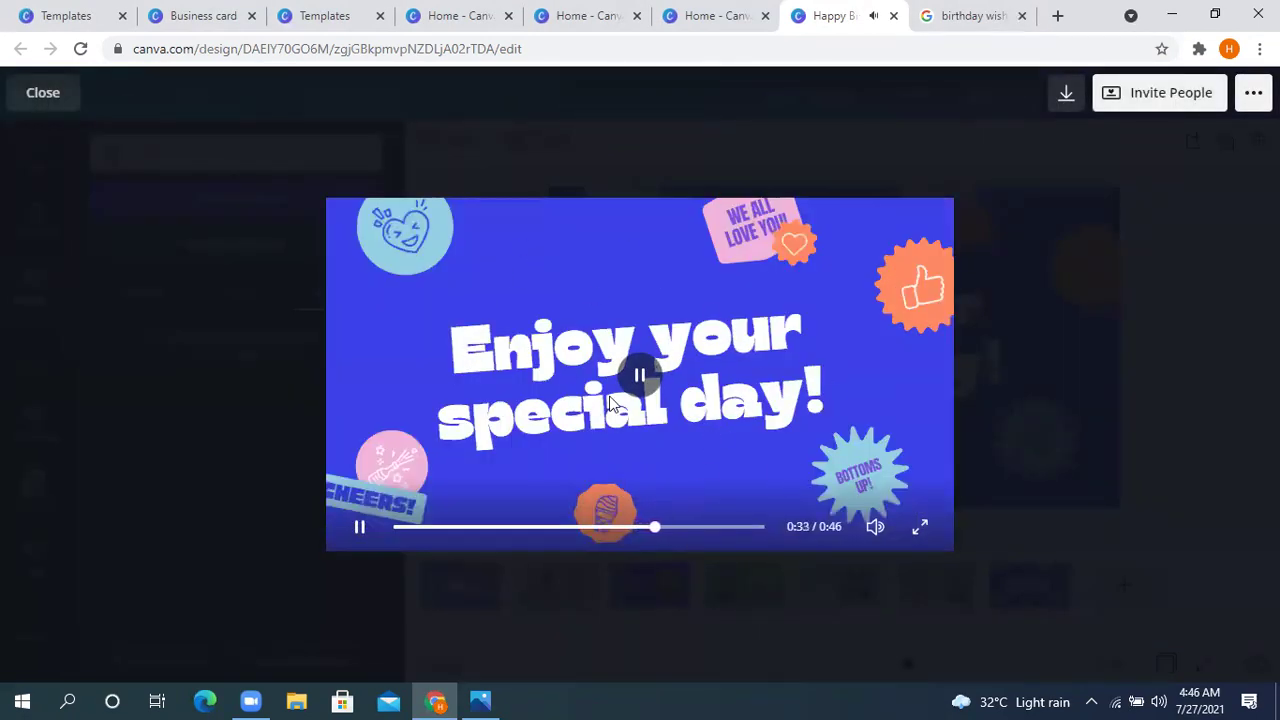
pyautogui.click(980, 172)
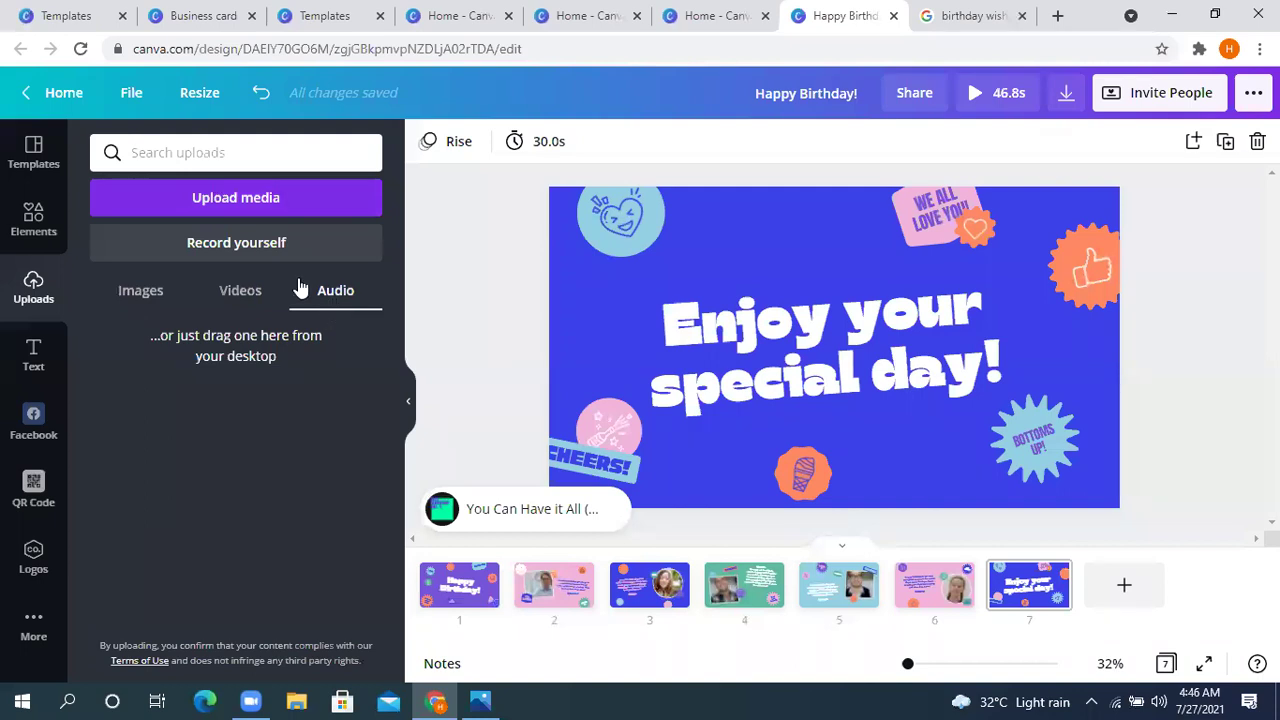
# Check which sources media can be uploaded from, and return to the uploads
pyautogui.click(287, 198)
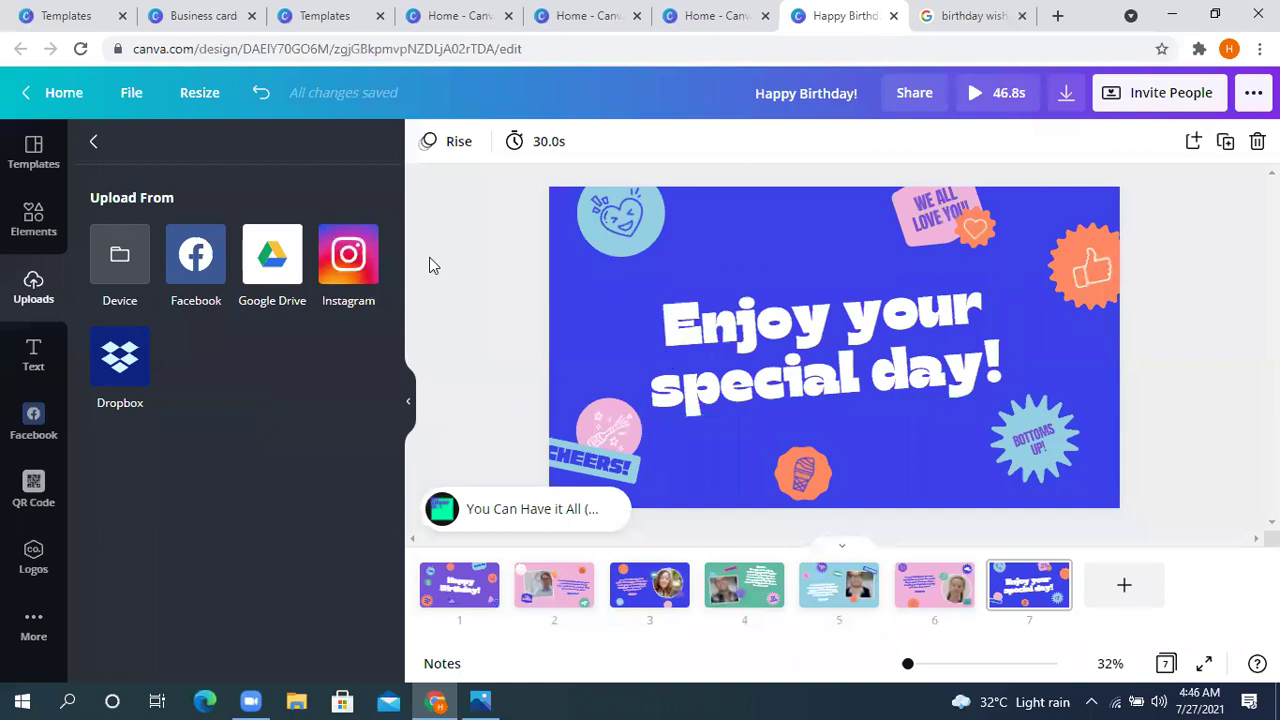
pyautogui.click(513, 145)
pyautogui.click(450, 196)
pyautogui.click(94, 144)
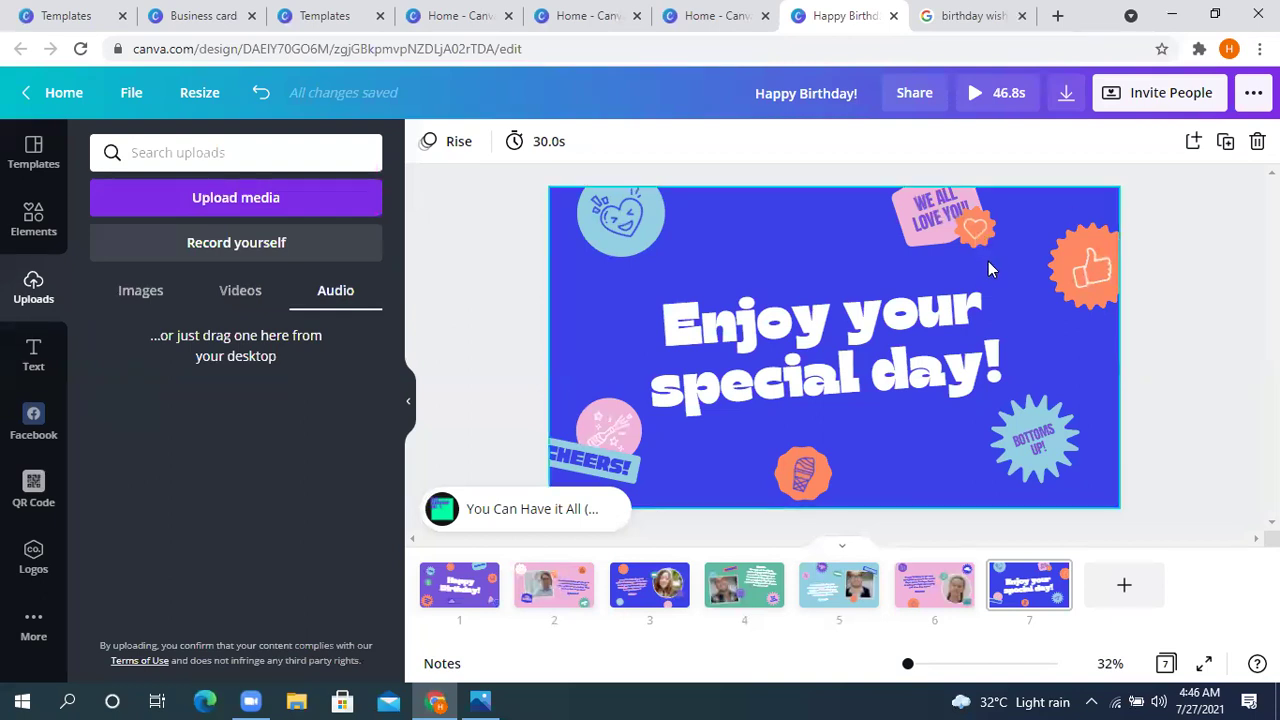
# Open the download settings for an MP4 video and select all 7 pages for export
pyautogui.click(1253, 92)
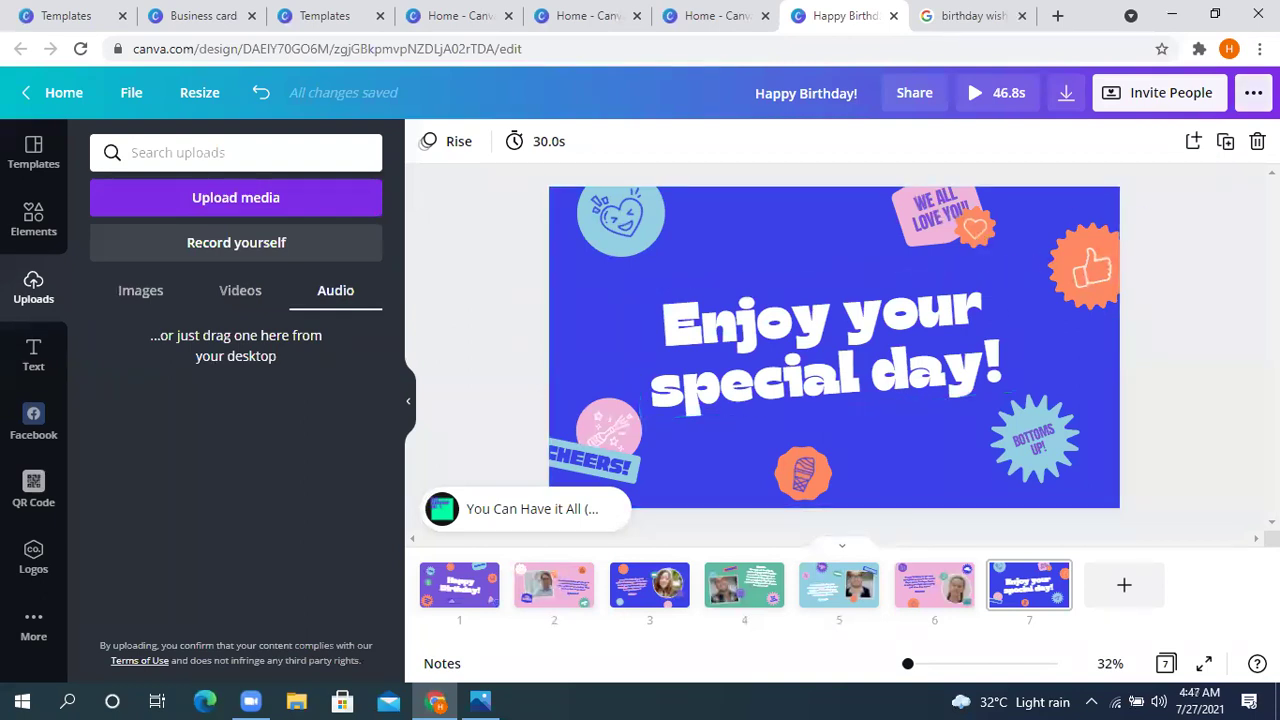
pyautogui.click(503, 325)
pyautogui.click(1066, 93)
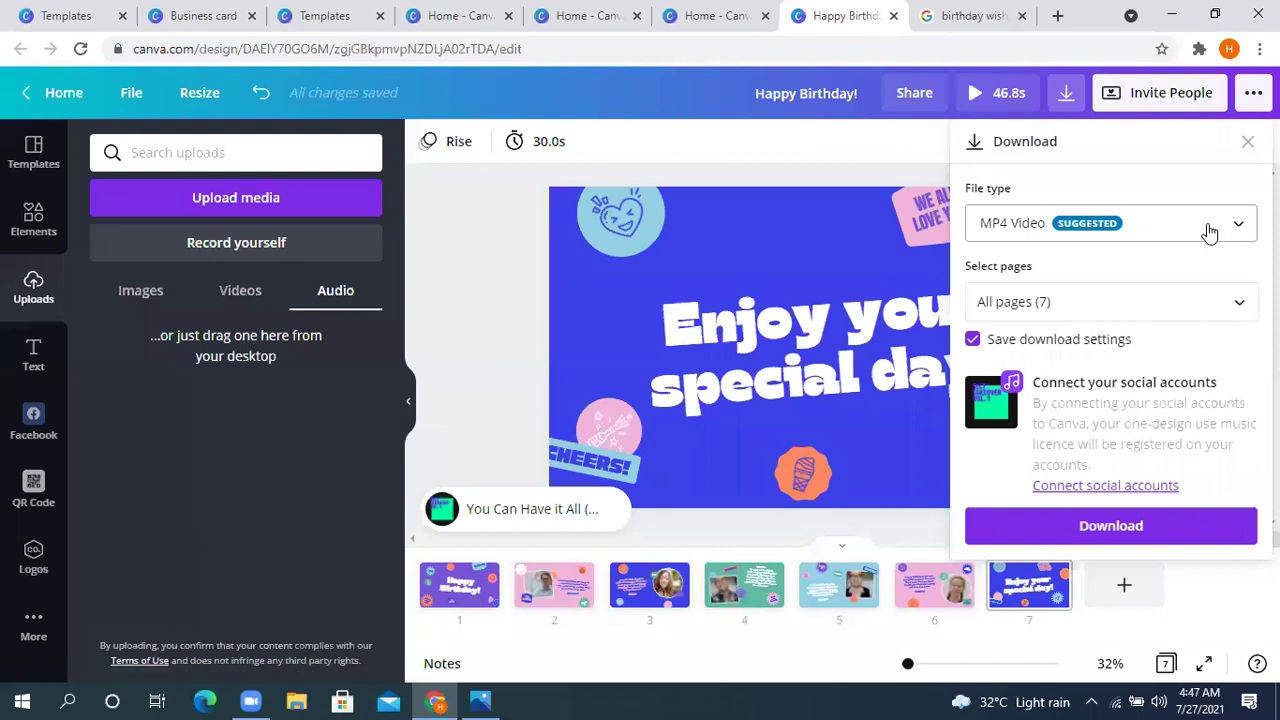
pyautogui.click(1232, 303)
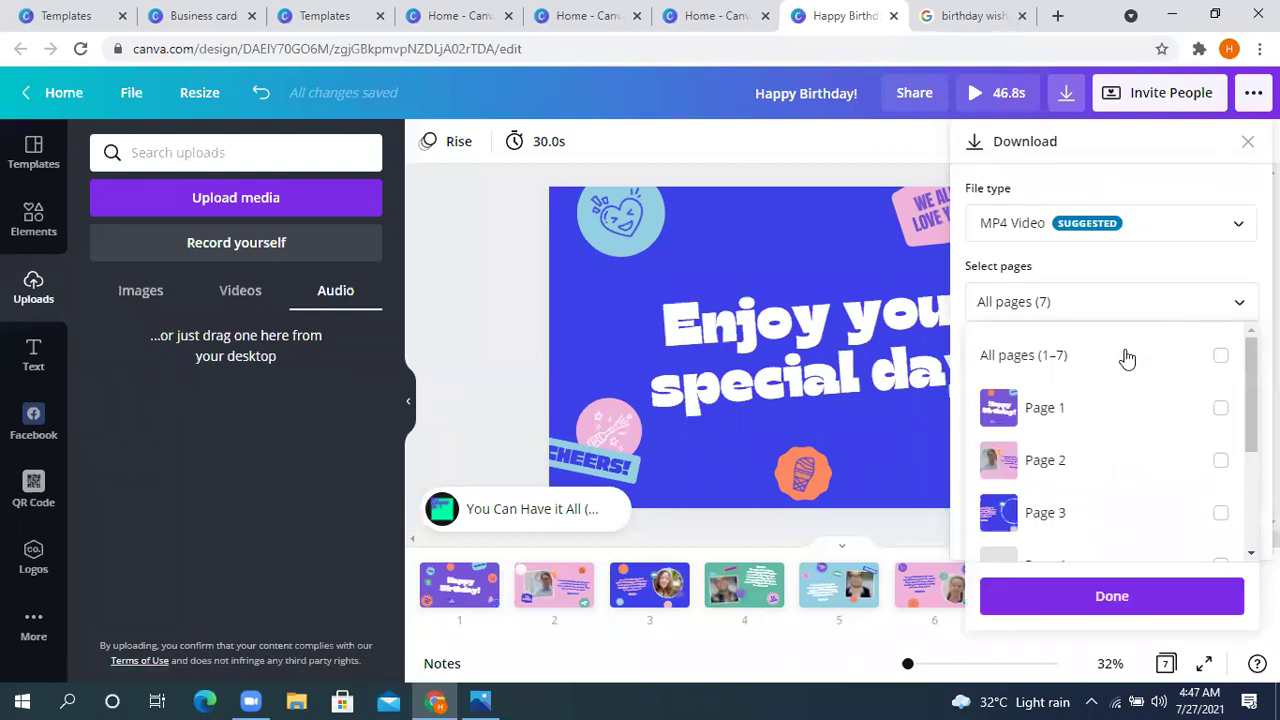
pyautogui.scroll(-3, 1128, 358)
pyautogui.scroll(3, 1140, 378)
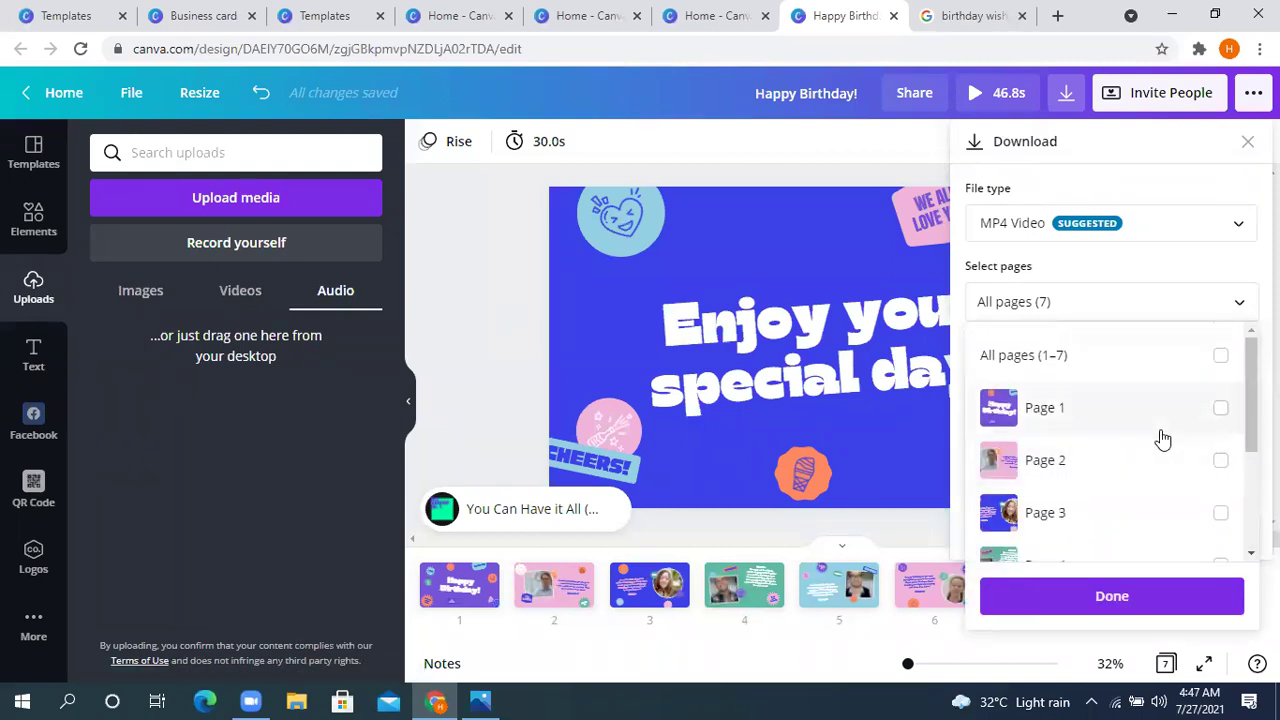
pyautogui.click(1221, 358)
pyautogui.click(1221, 407)
pyautogui.click(1220, 357)
pyautogui.scroll(-3, 1102, 374)
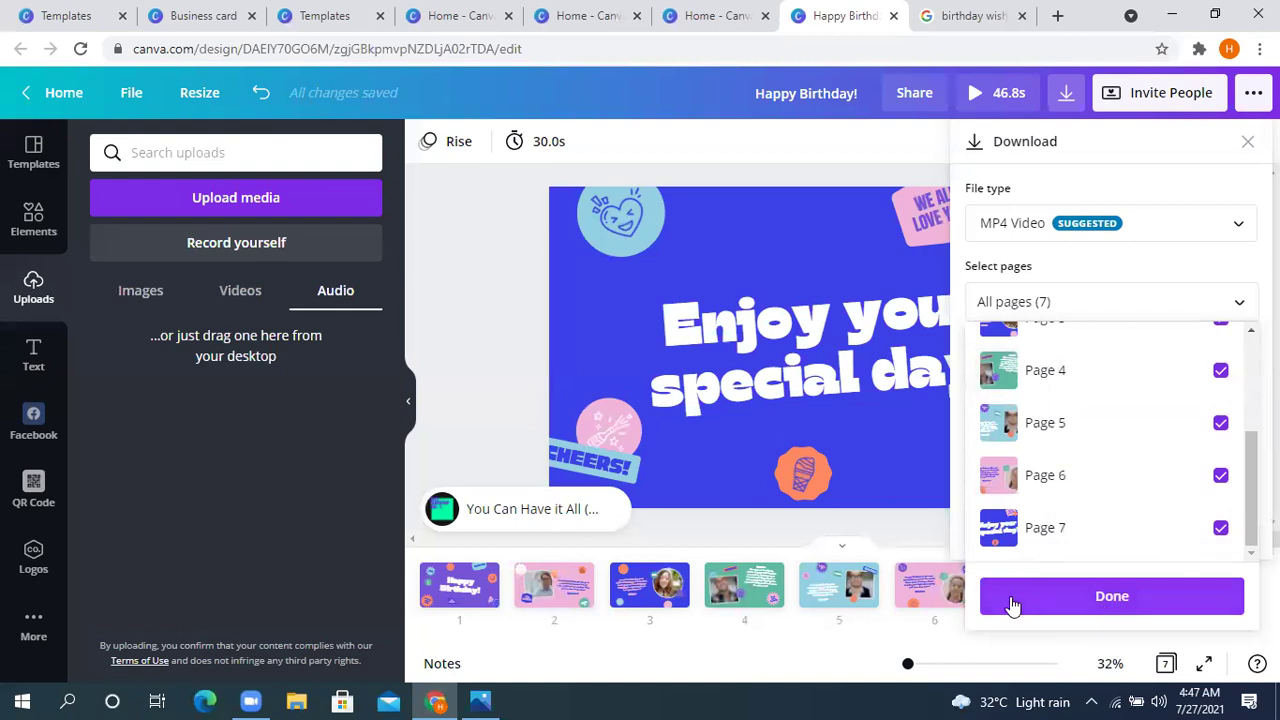
pyautogui.click(1068, 606)
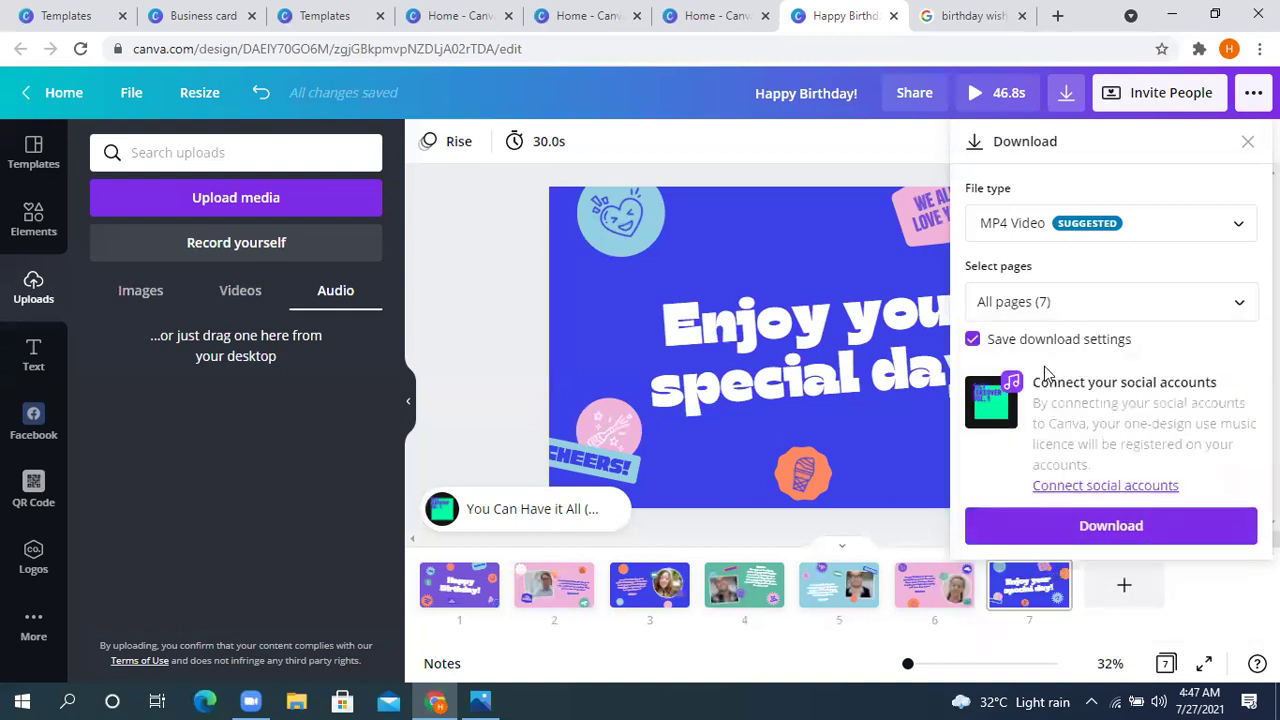
# Try GIF and PDF standard as the download file type, and close the download settings without downloading
pyautogui.click(1228, 229)
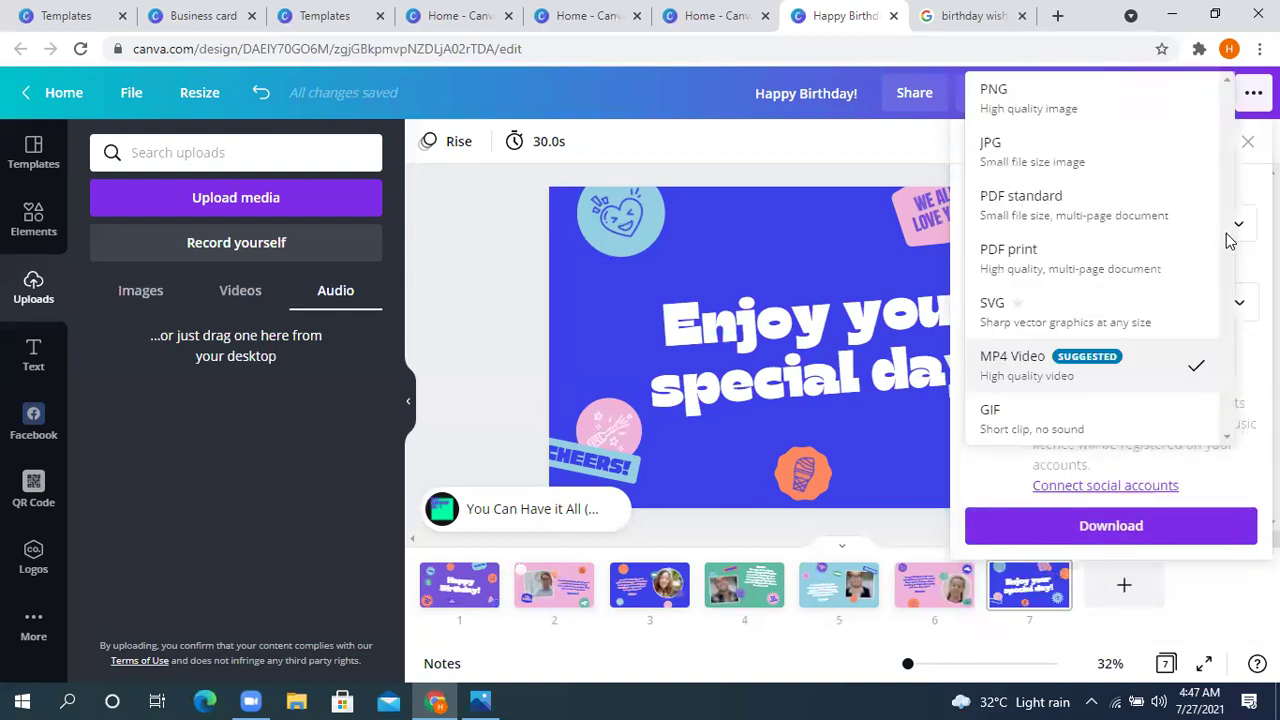
pyautogui.click(1065, 428)
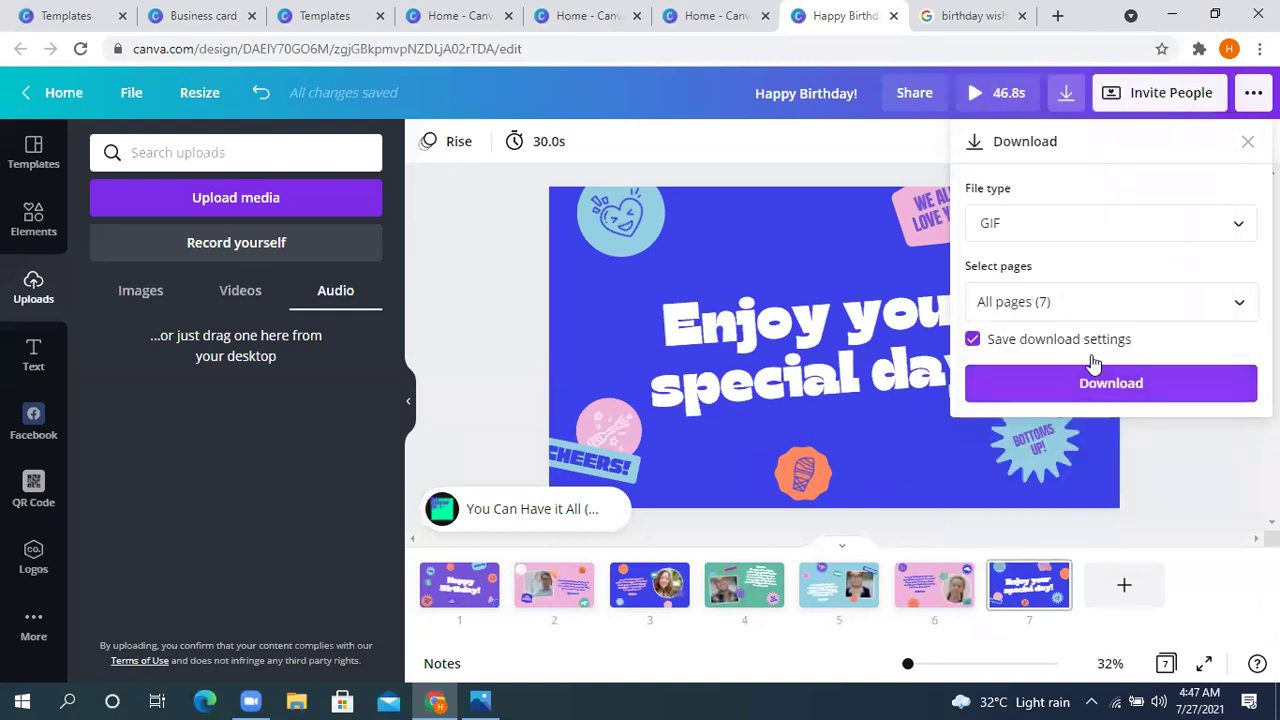
pyautogui.click(1100, 224)
pyautogui.click(1058, 226)
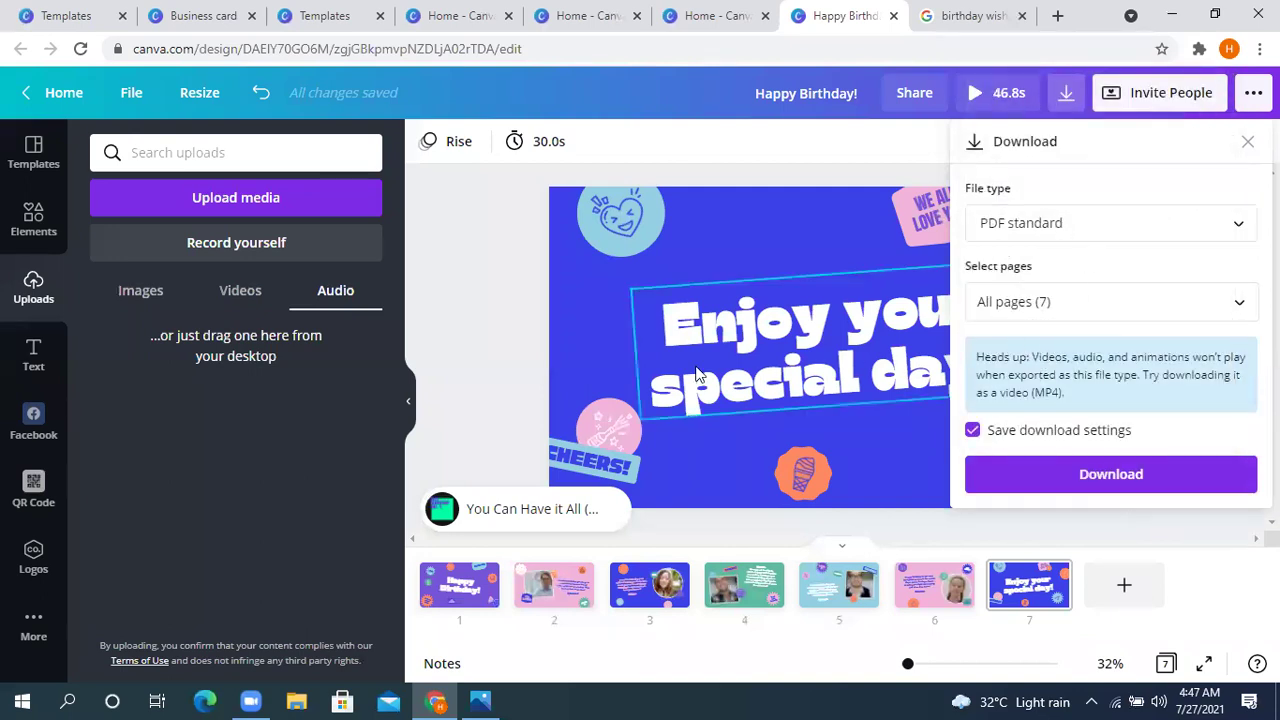
pyautogui.click(447, 143)
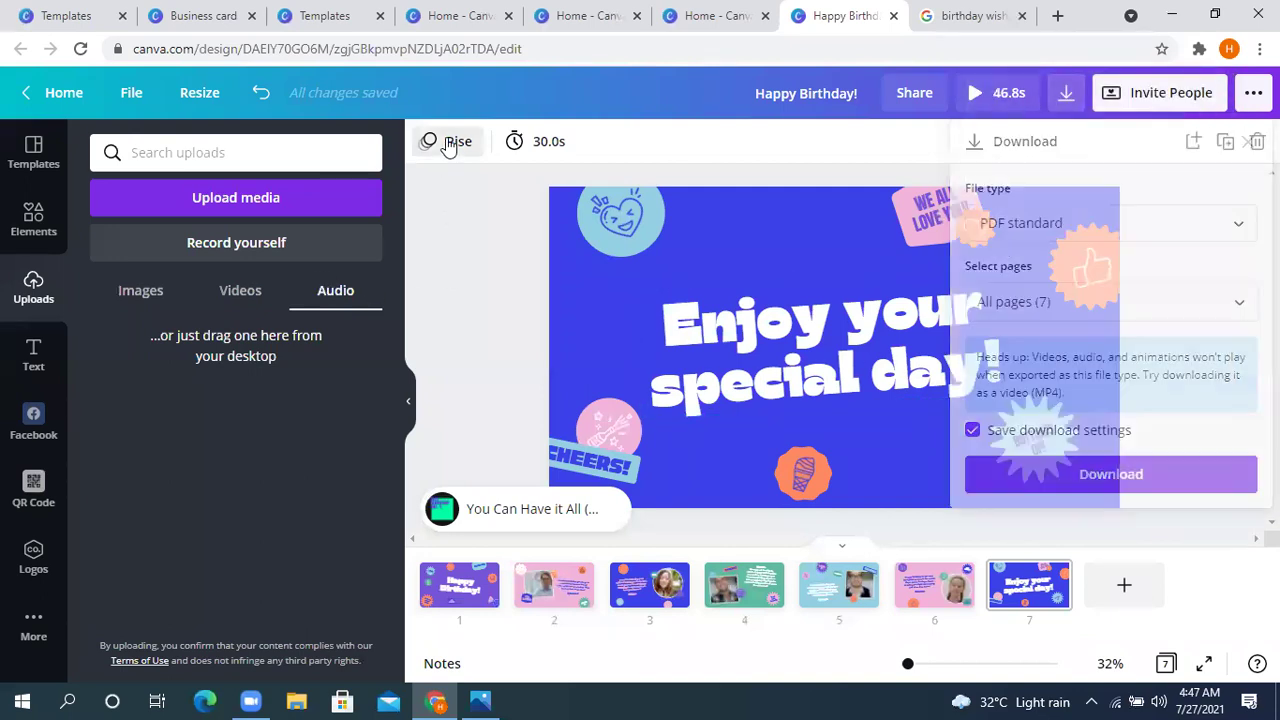
pyautogui.click(462, 287)
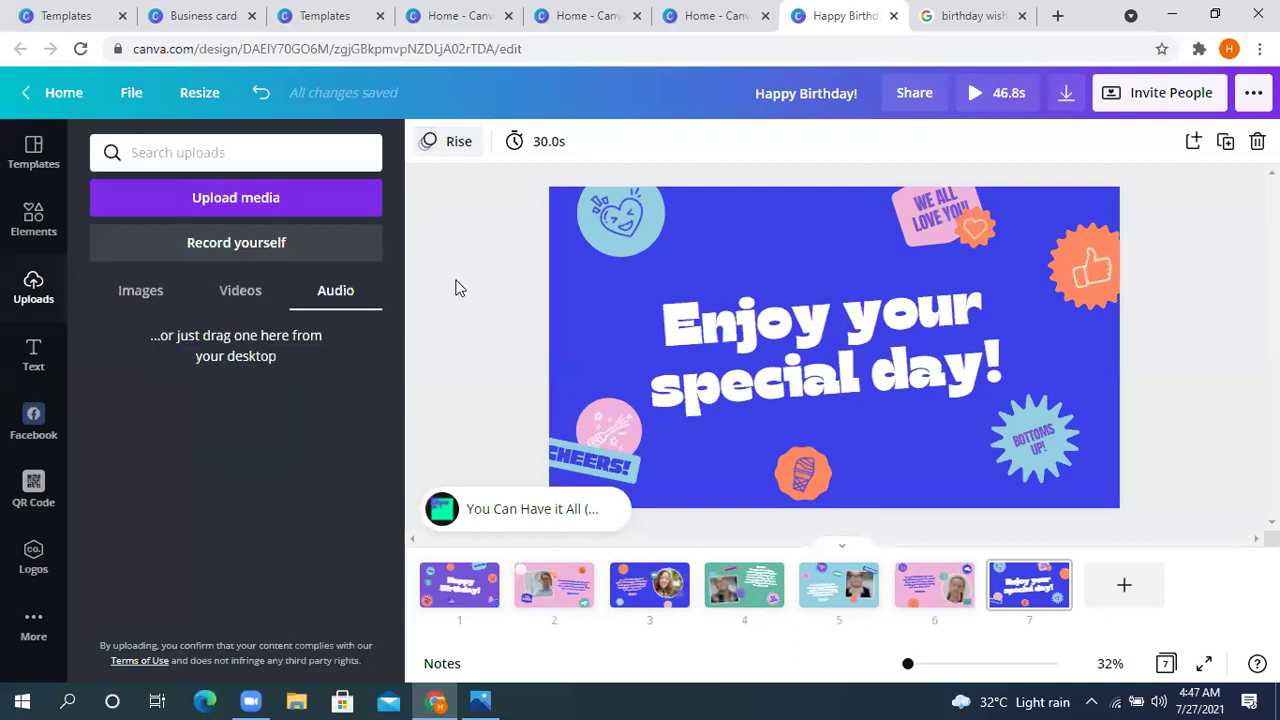
# Go to page 1 and show the pages of the "Colorful Sticker Bomb Share The Love Birthday Video Message" template
pyautogui.click(455, 598)
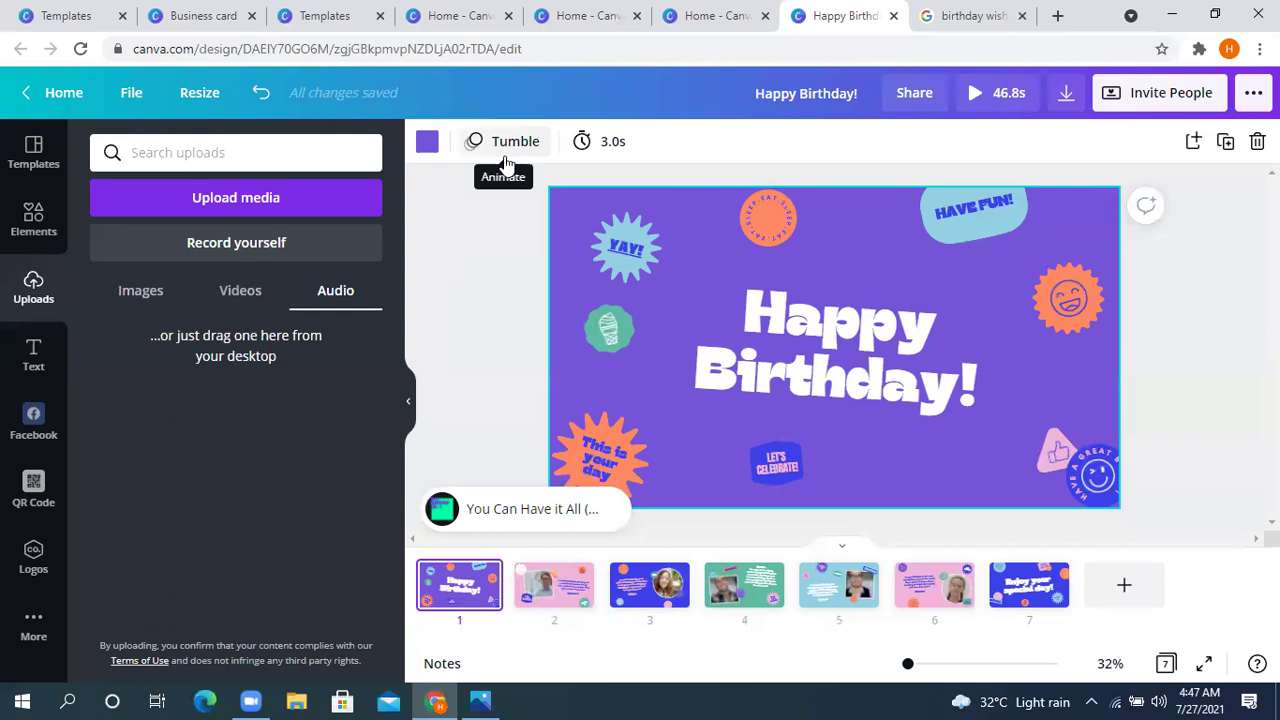
pyautogui.click(34, 160)
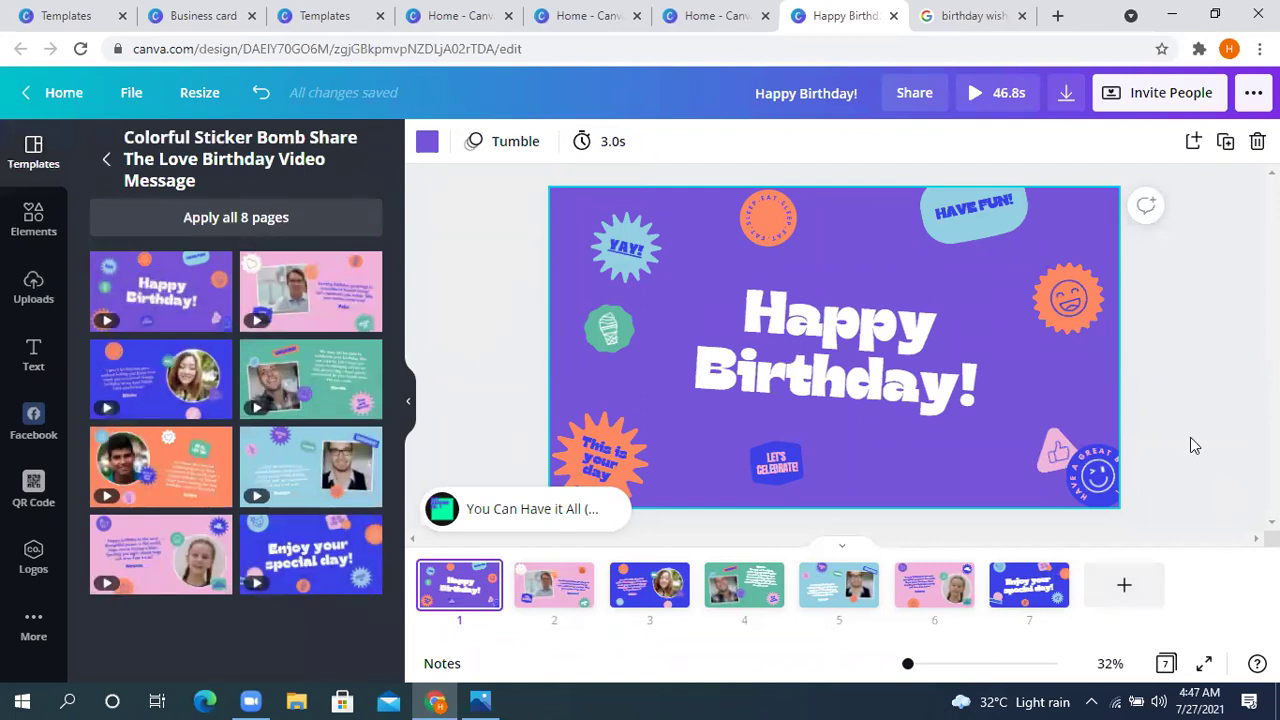
pyautogui.click(1211, 376)
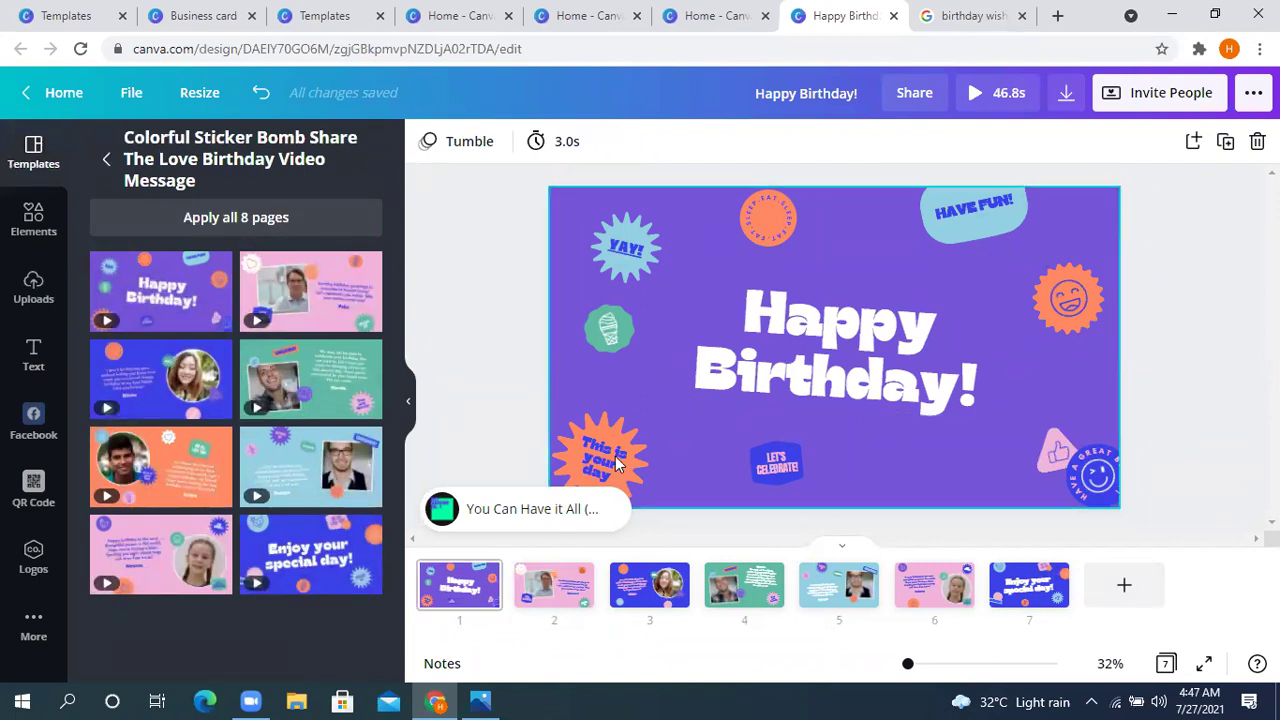
# Select the "You Can Have it All" music track, and browse the additional apps and integrations as far as YouTube
pyautogui.click(476, 511)
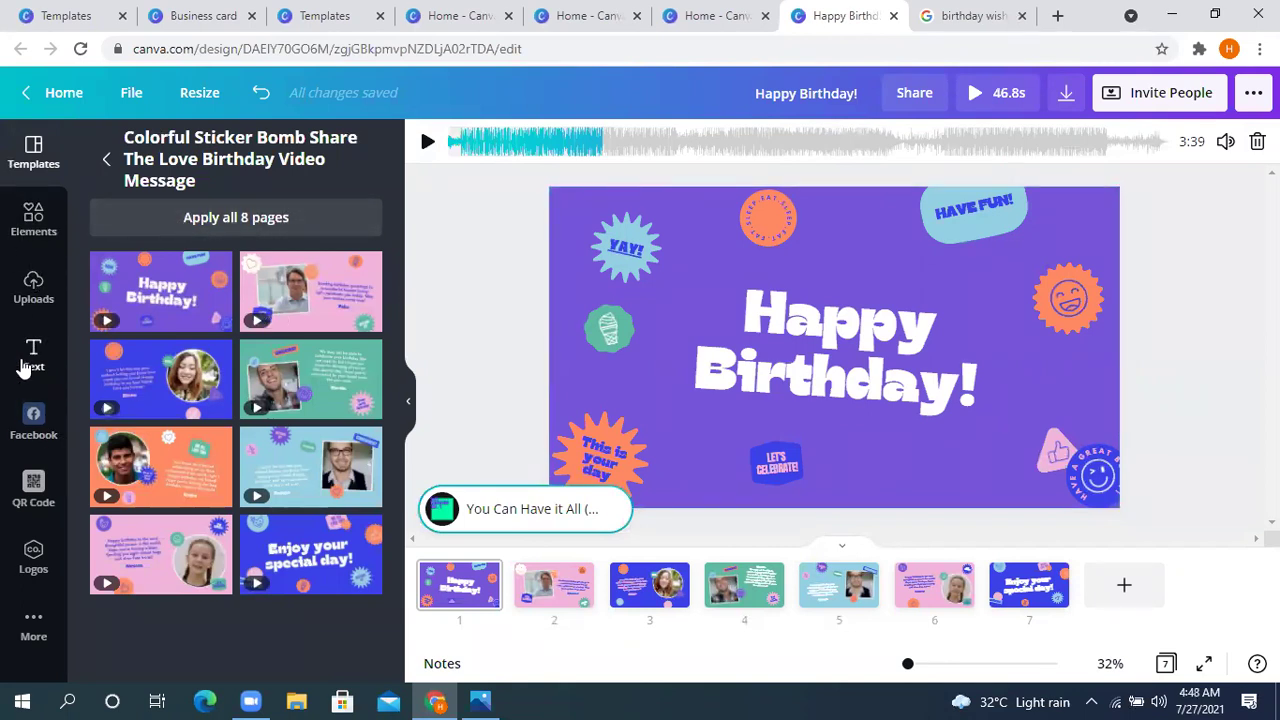
pyautogui.click(40, 618)
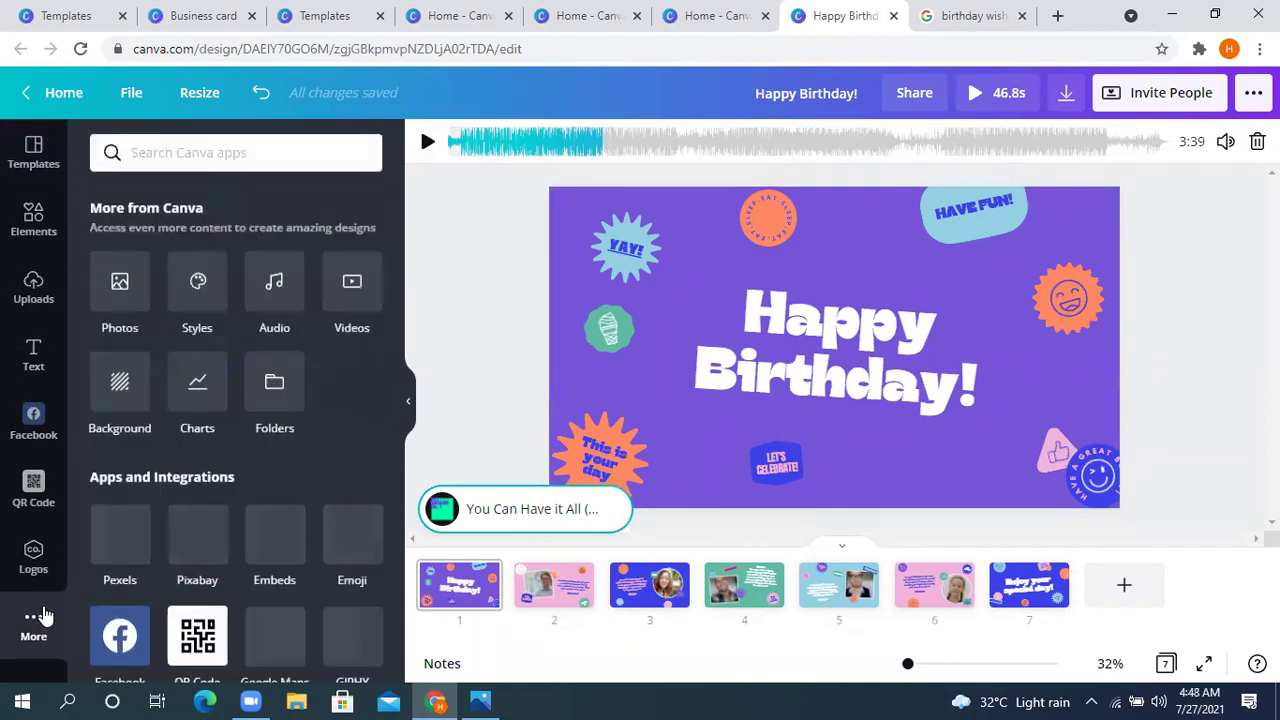
pyautogui.scroll(-4, 238, 495)
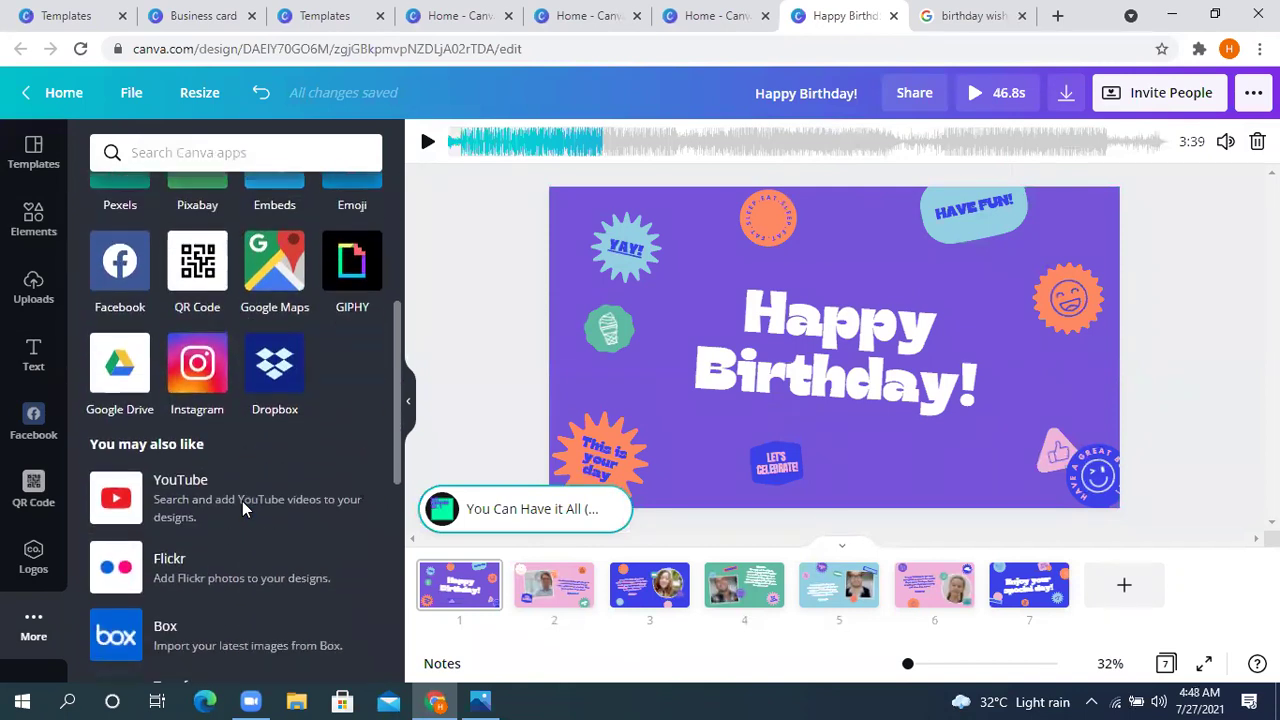
pyautogui.scroll(-1, 243, 512)
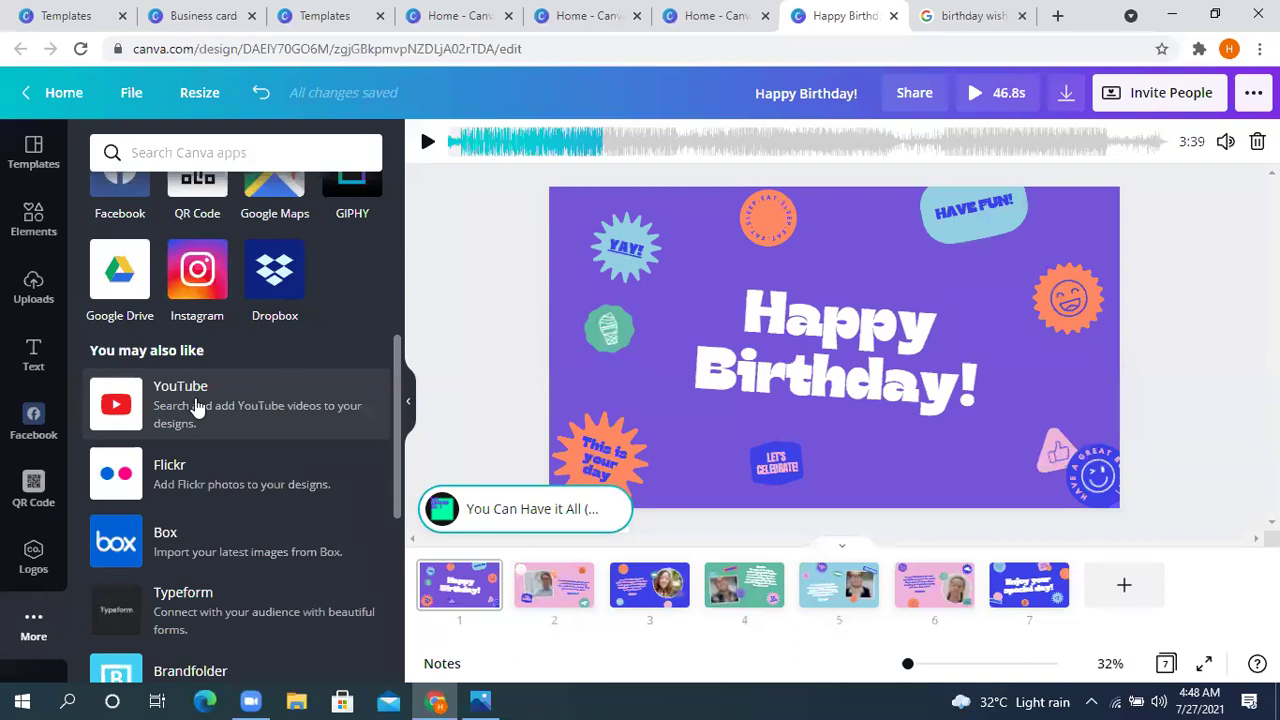
# Open the audio library and try the tracks "Signal to Noise" and "Your Gain" as the video's background music
pyautogui.scroll(5, 197, 405)
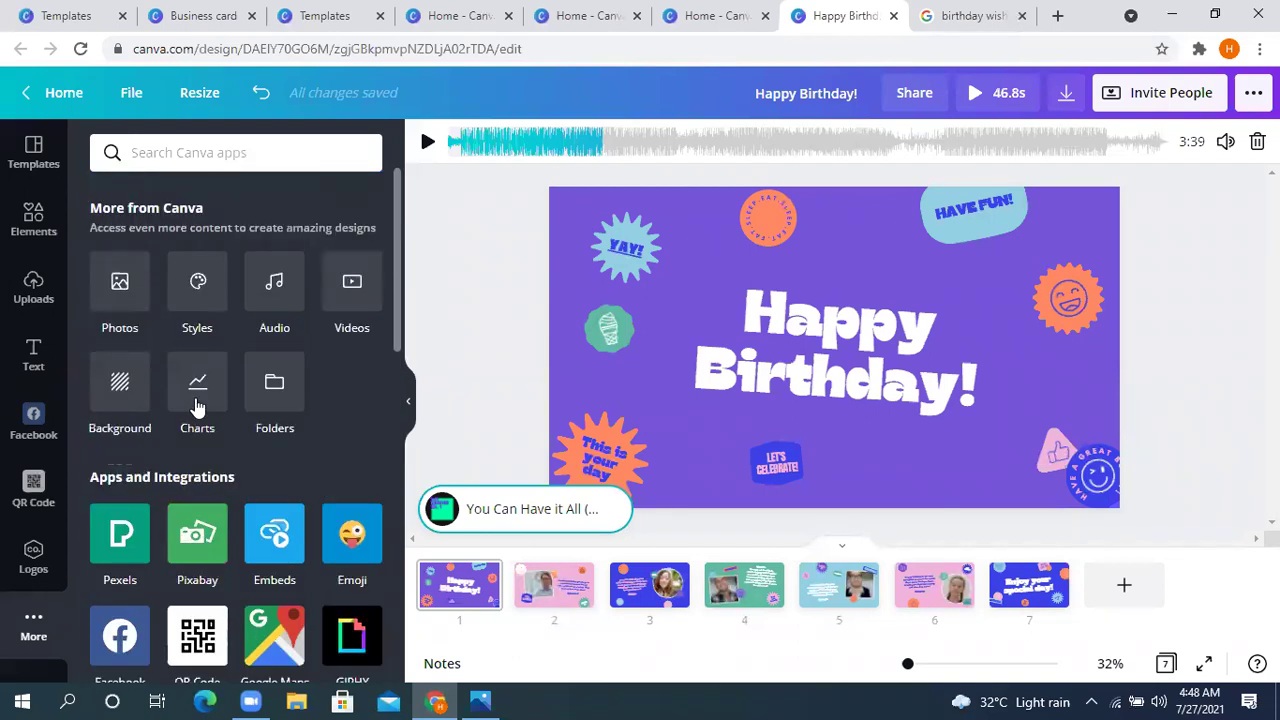
pyautogui.click(275, 292)
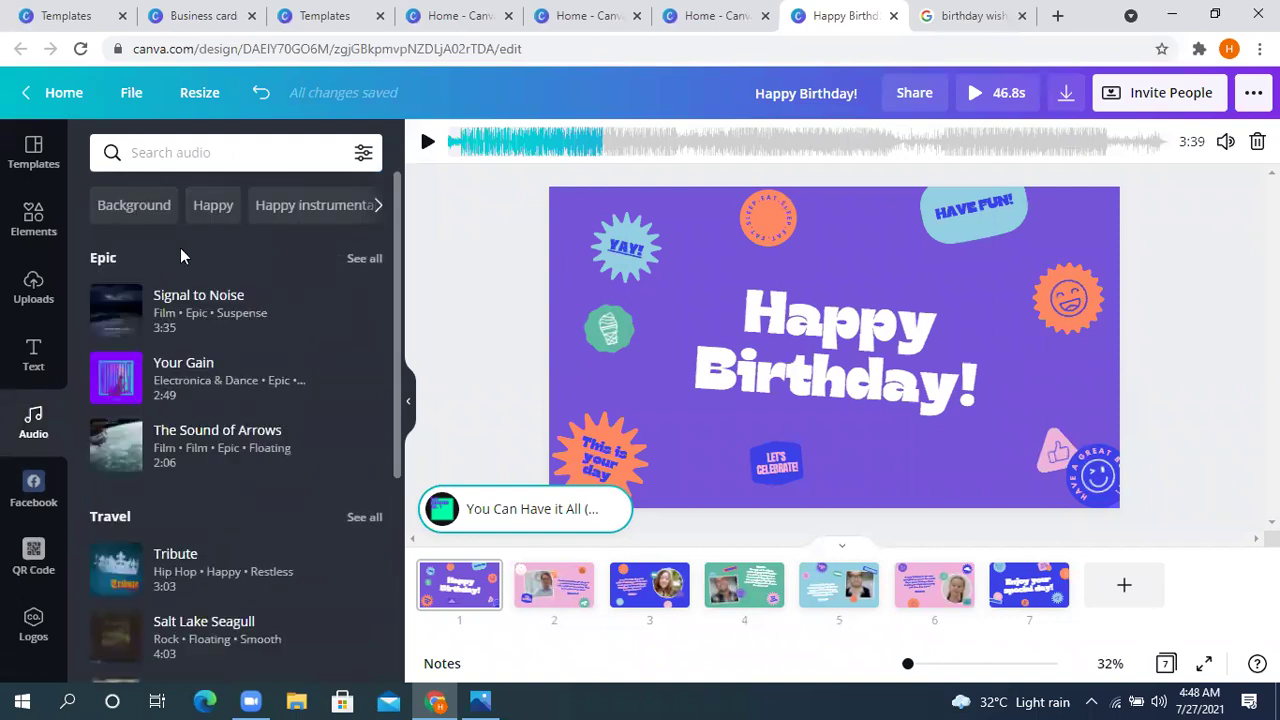
pyautogui.click(230, 312)
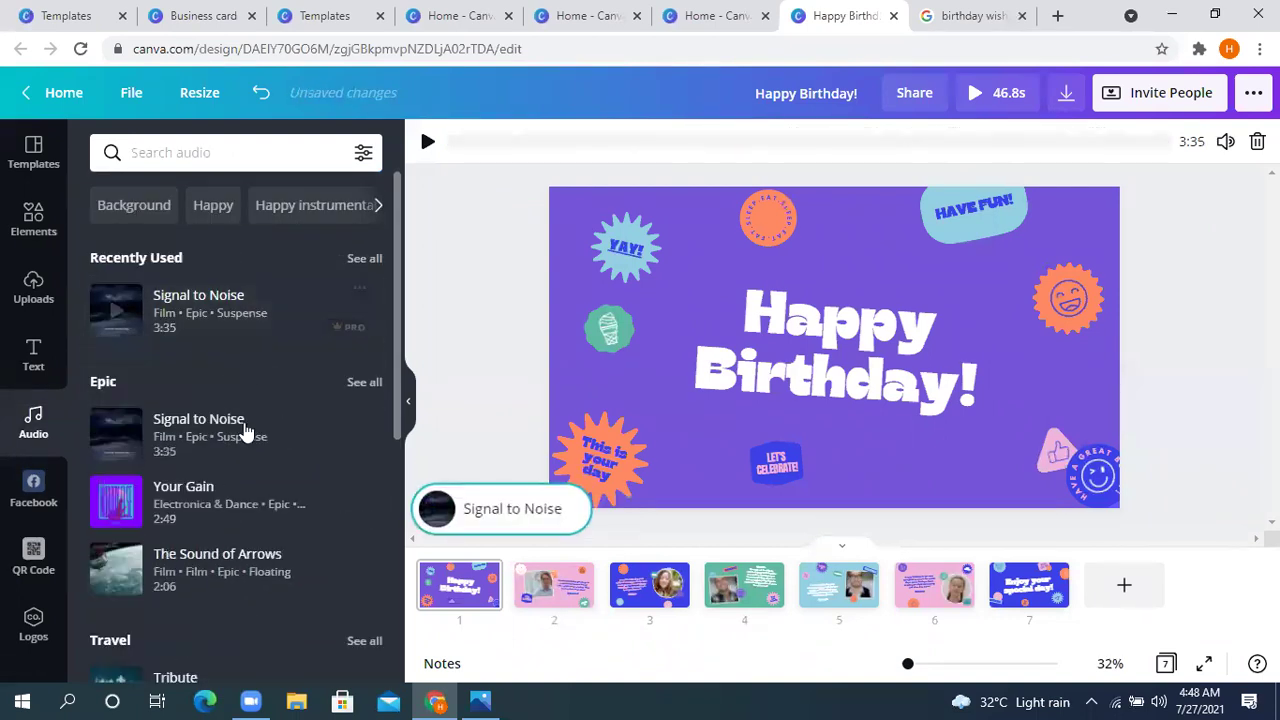
pyautogui.click(200, 520)
pyautogui.click(115, 503)
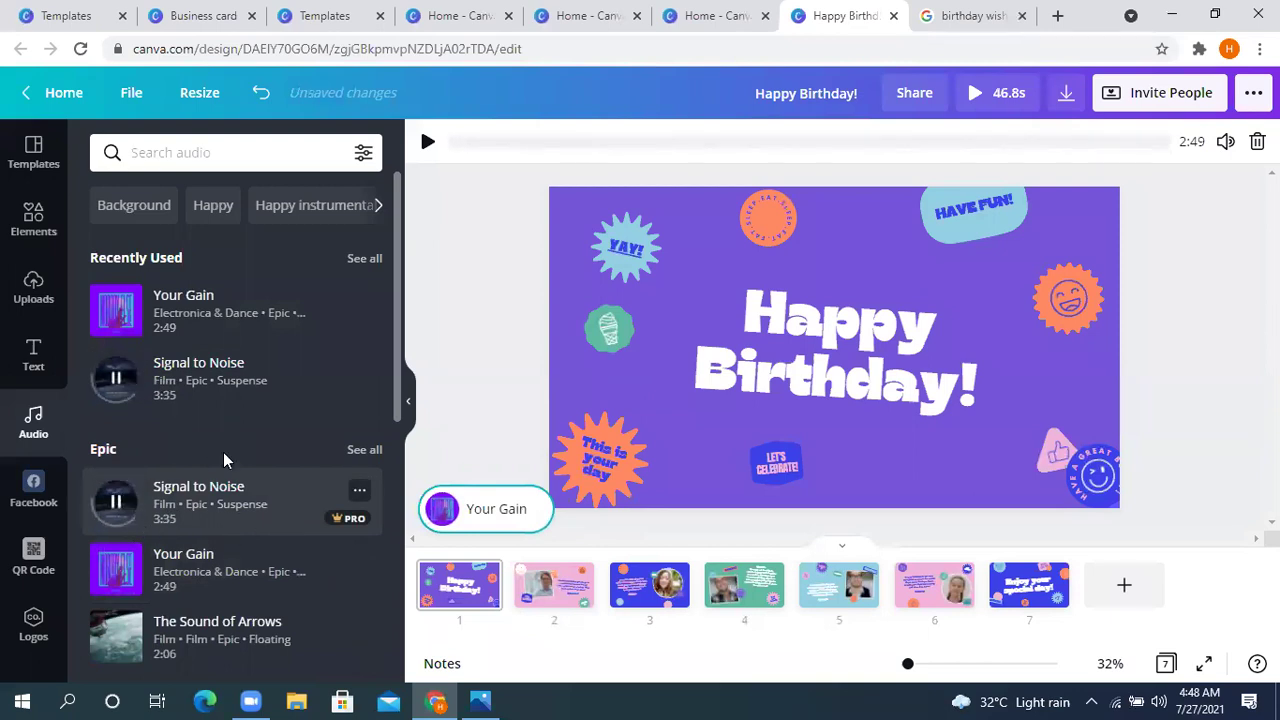
pyautogui.scroll(-3, 172, 457)
pyautogui.scroll(2, 170, 450)
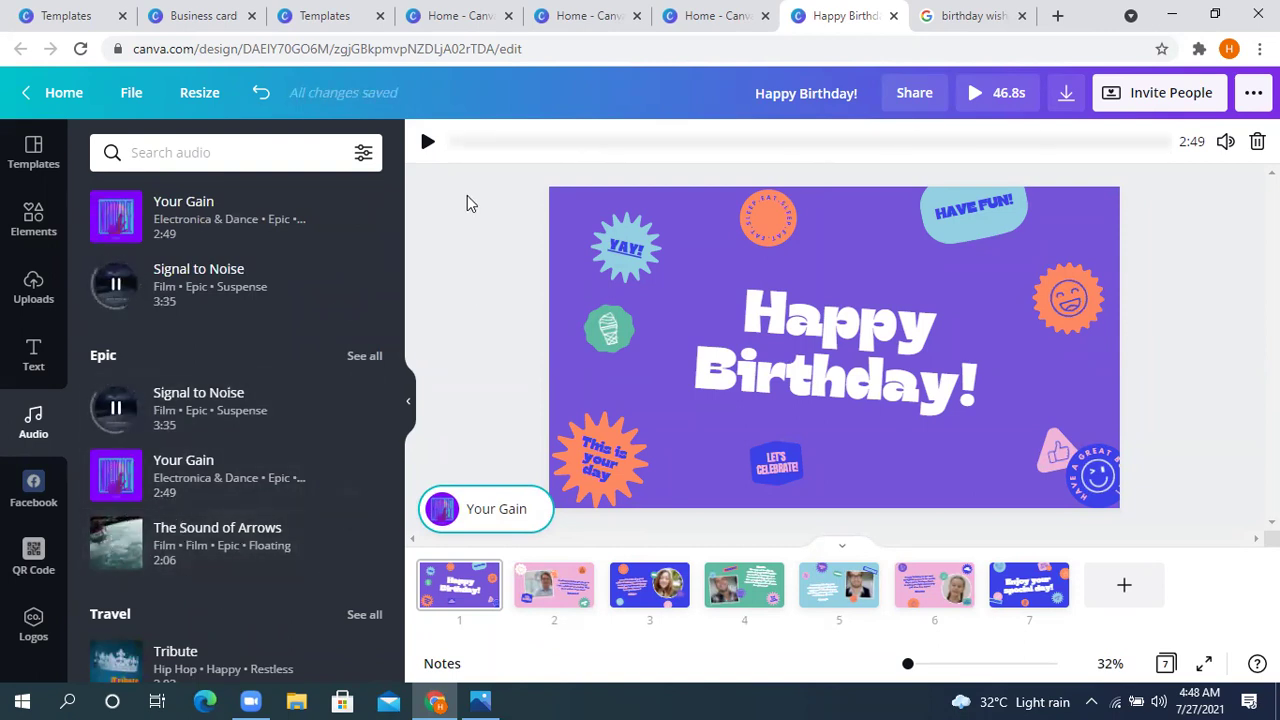
# Set "Signal to Noise" as the soundtrack, make its used section start about 46 seconds into the track, and preview it
pyautogui.moveTo(171, 414); pyautogui.dragTo(585, 155)
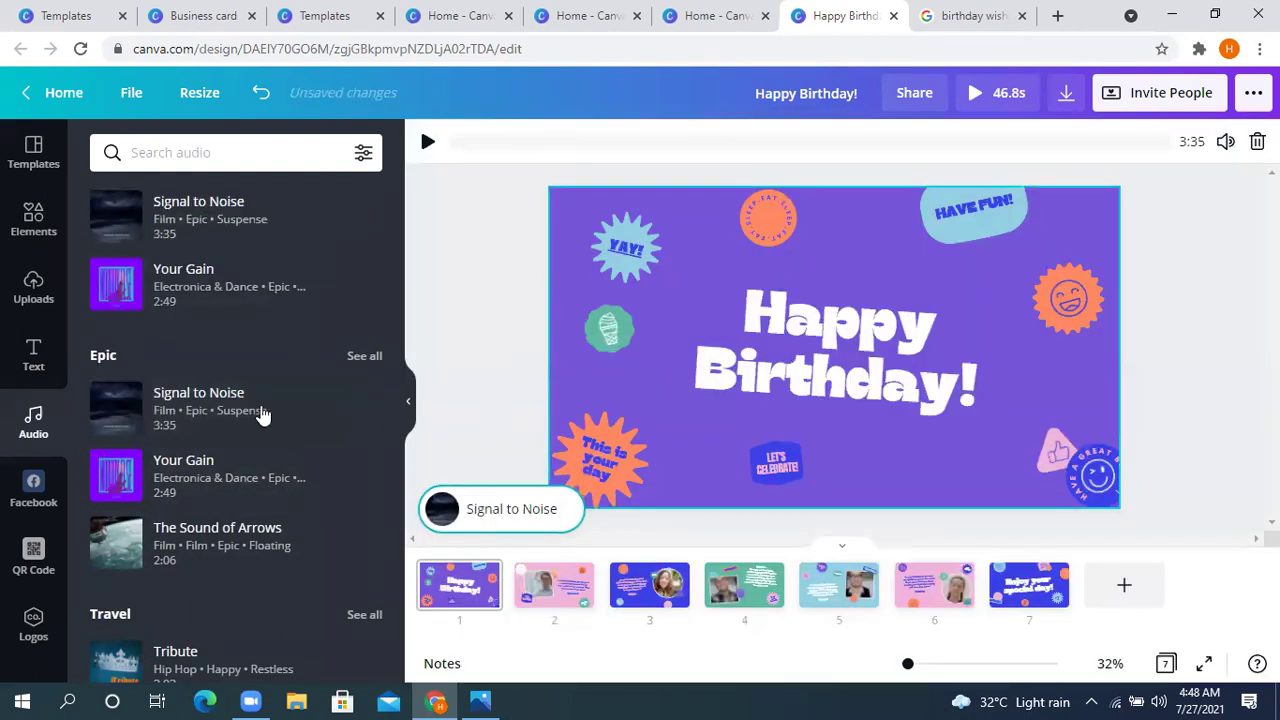
pyautogui.click(515, 146)
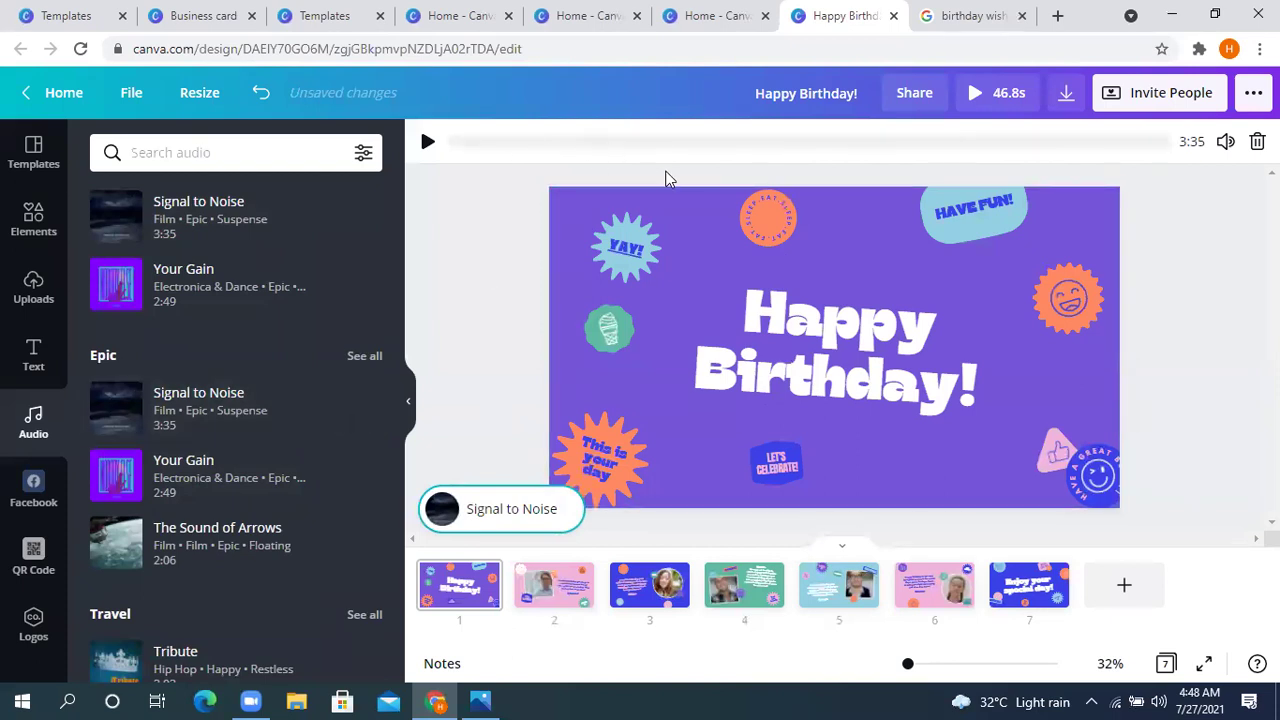
pyautogui.moveTo(632, 150)
pyautogui.mouseDown()
pyautogui.moveTo(587, 140)
pyautogui.moveTo(750, 137)
pyautogui.moveTo(523, 140)
pyautogui.moveTo(542, 140)
pyautogui.mouseUp()
pyautogui.moveTo(790, 142)
pyautogui.mouseDown()
pyautogui.moveTo(813, 142)
pyautogui.moveTo(748, 142)
pyautogui.moveTo(814, 138)
pyautogui.moveTo(609, 142)
pyautogui.mouseUp()
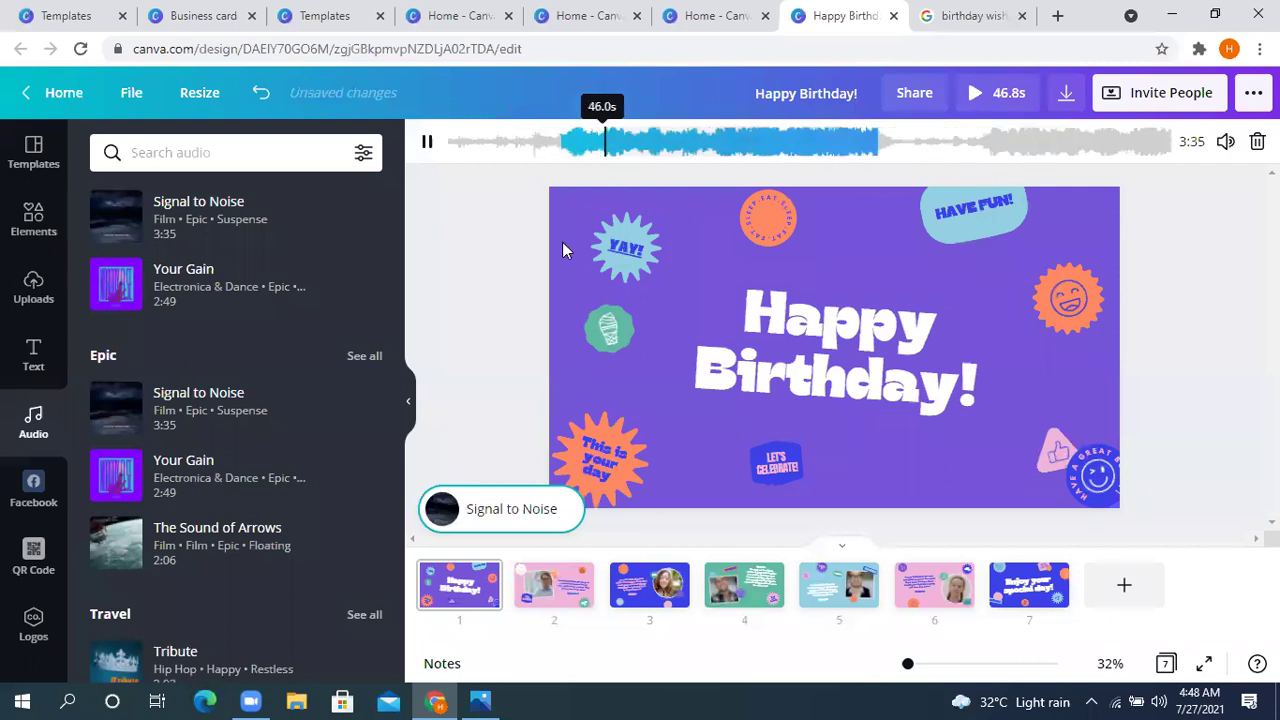
pyautogui.click(427, 141)
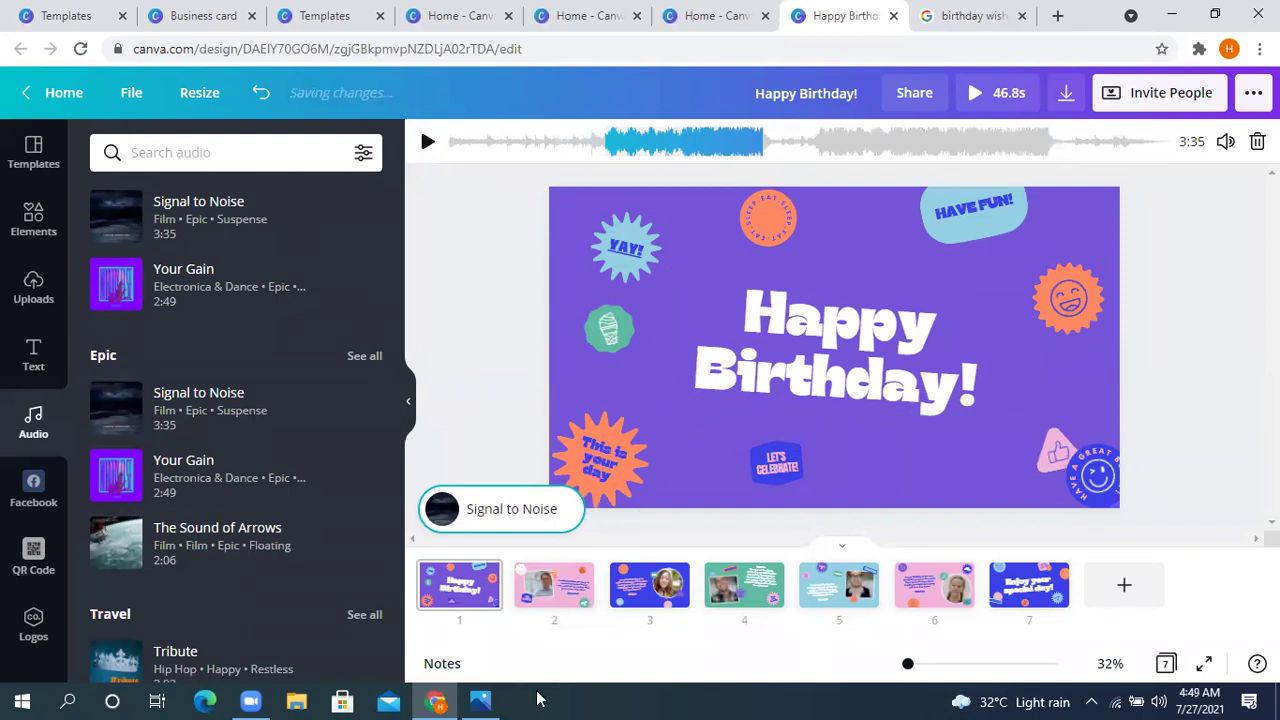
# Switch to Photos to check the topics in the graphic designing course outline, and return to Chrome
pyautogui.click(484, 699)
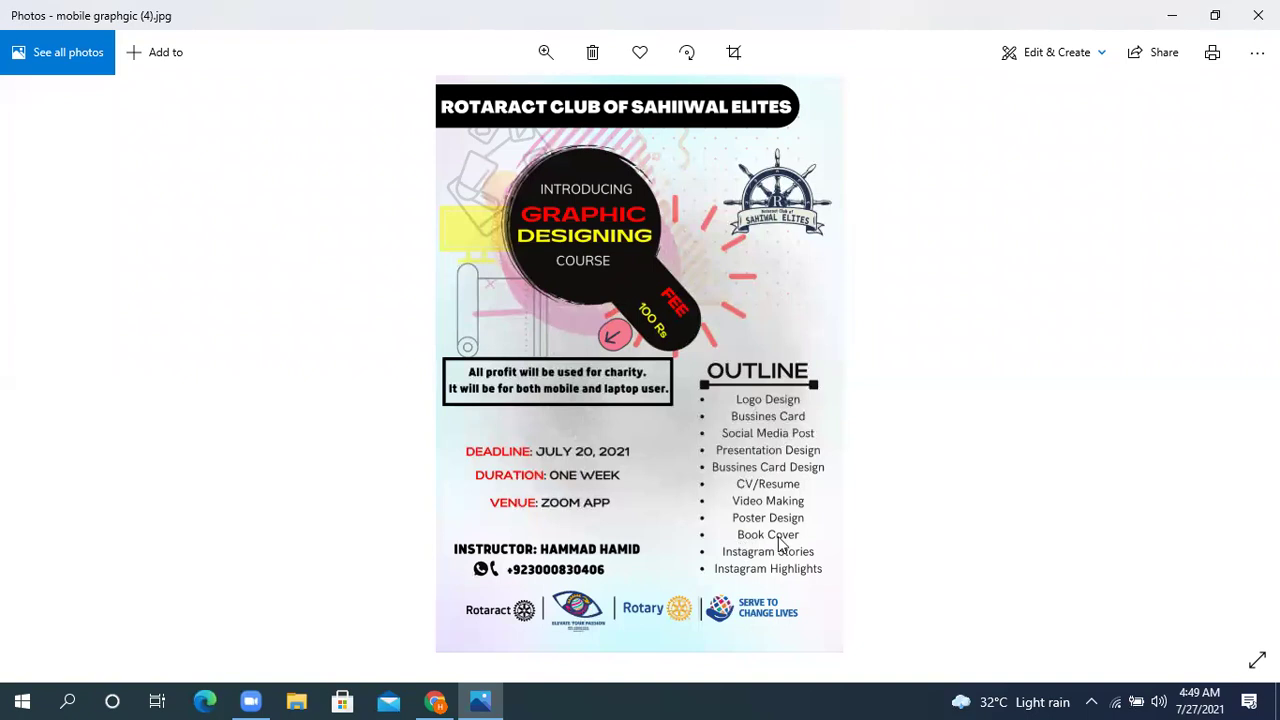
pyautogui.click(438, 699)
pyautogui.press('super+d')
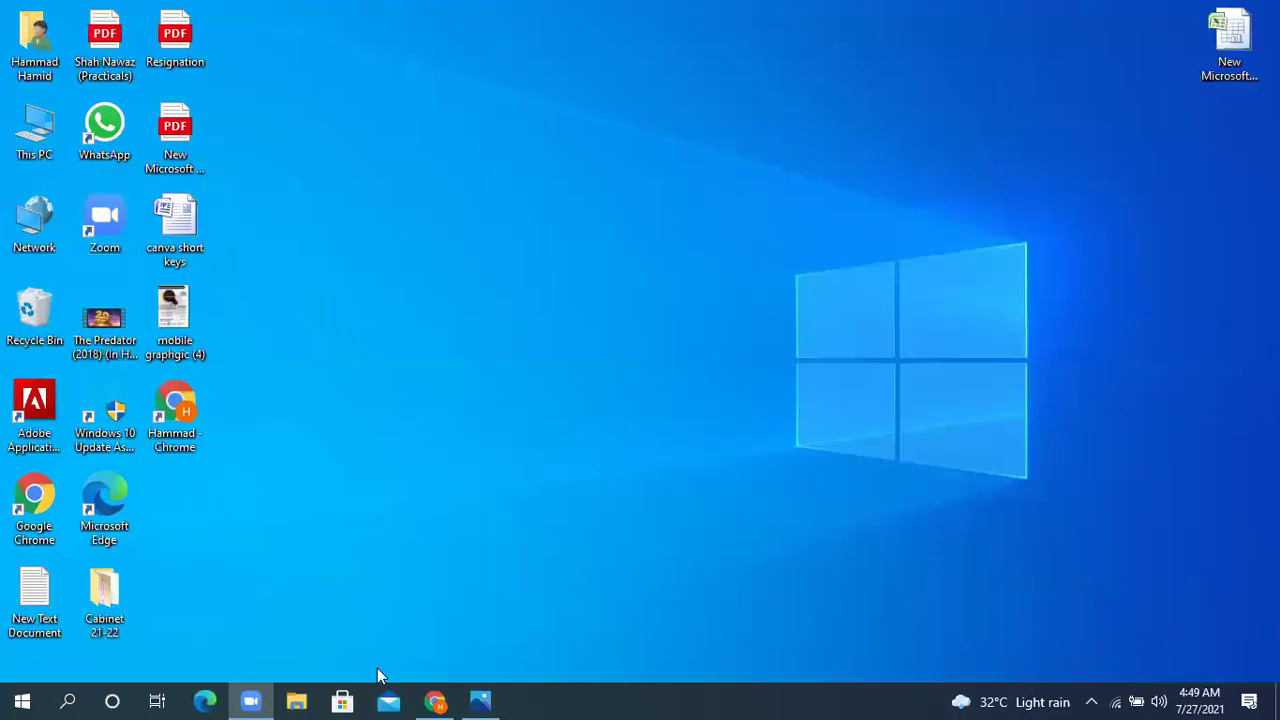
pyautogui.click(435, 699)
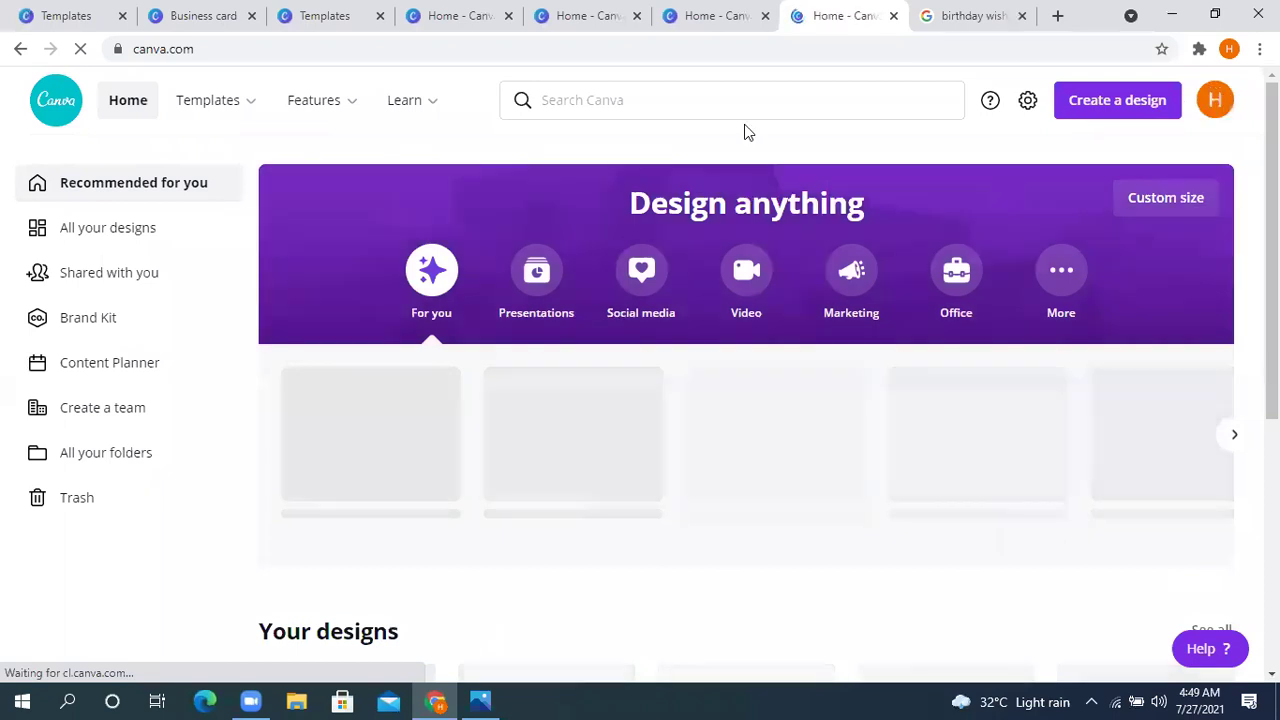
# Search Canva for Book Cover templates and open the "Moon Photo Thriller/Mystery Book Cover" design for editing
pyautogui.click(687, 97)
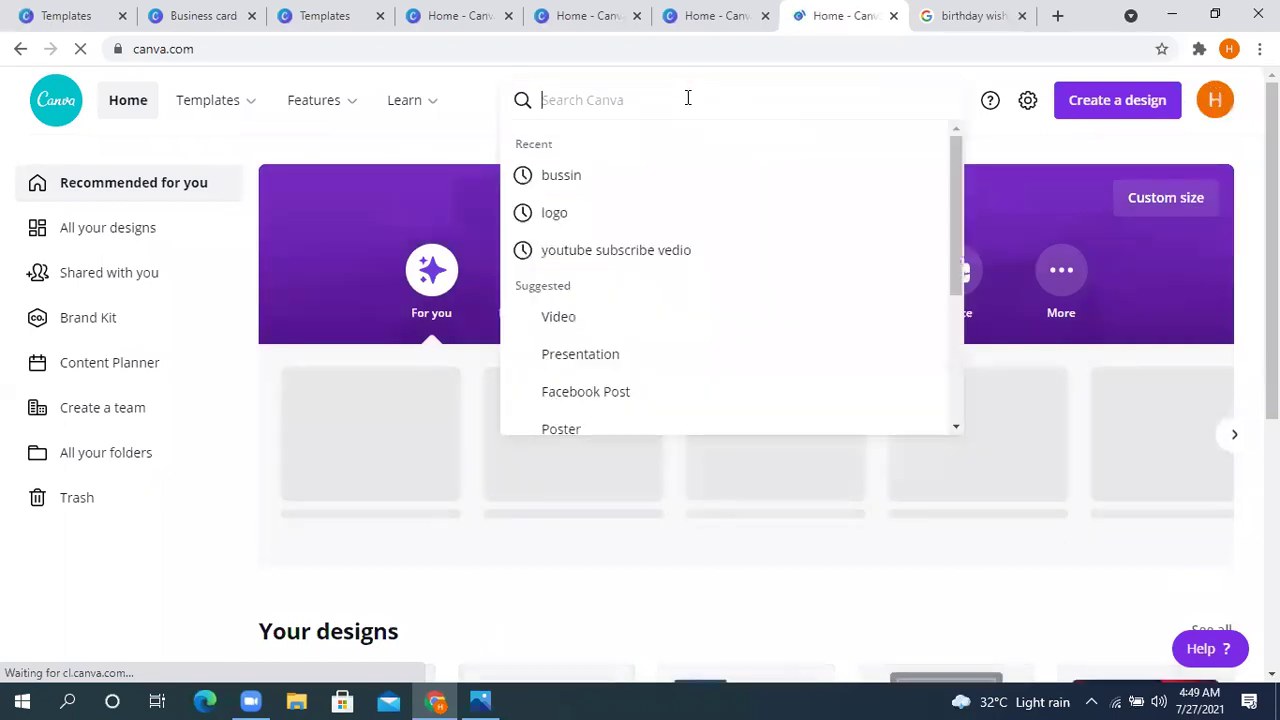
pyautogui.write('book')
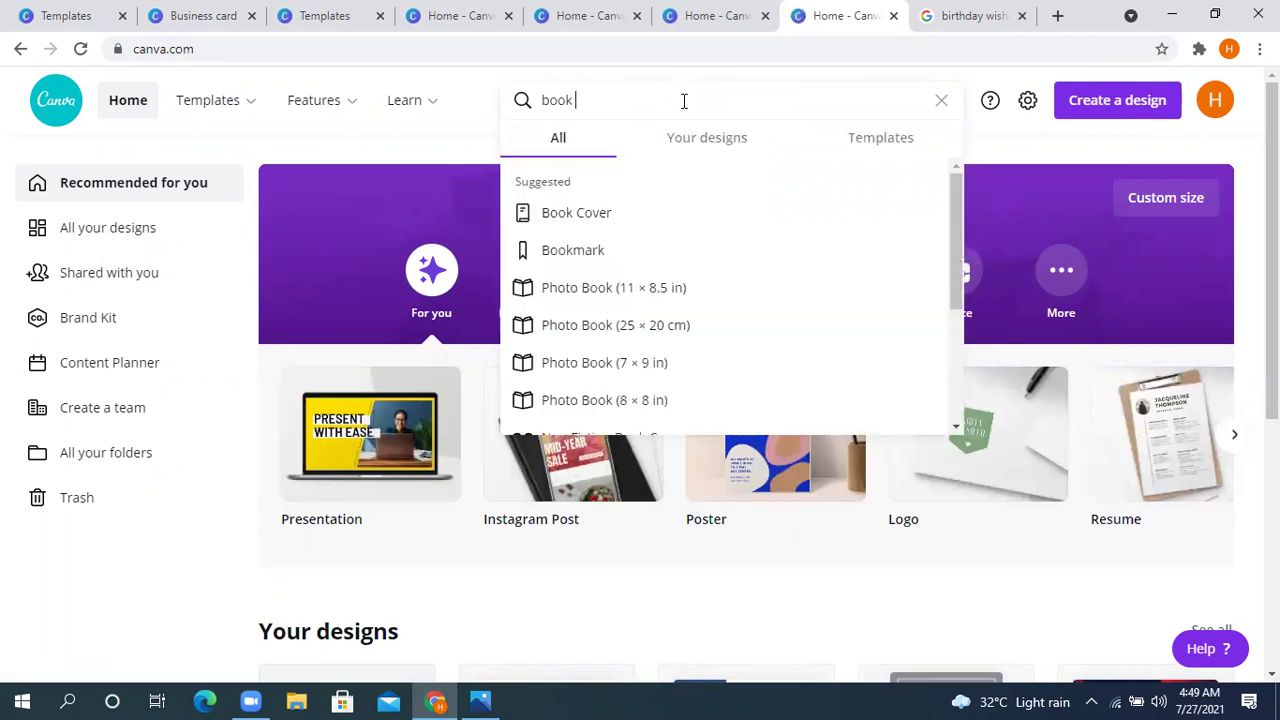
pyautogui.click(578, 213)
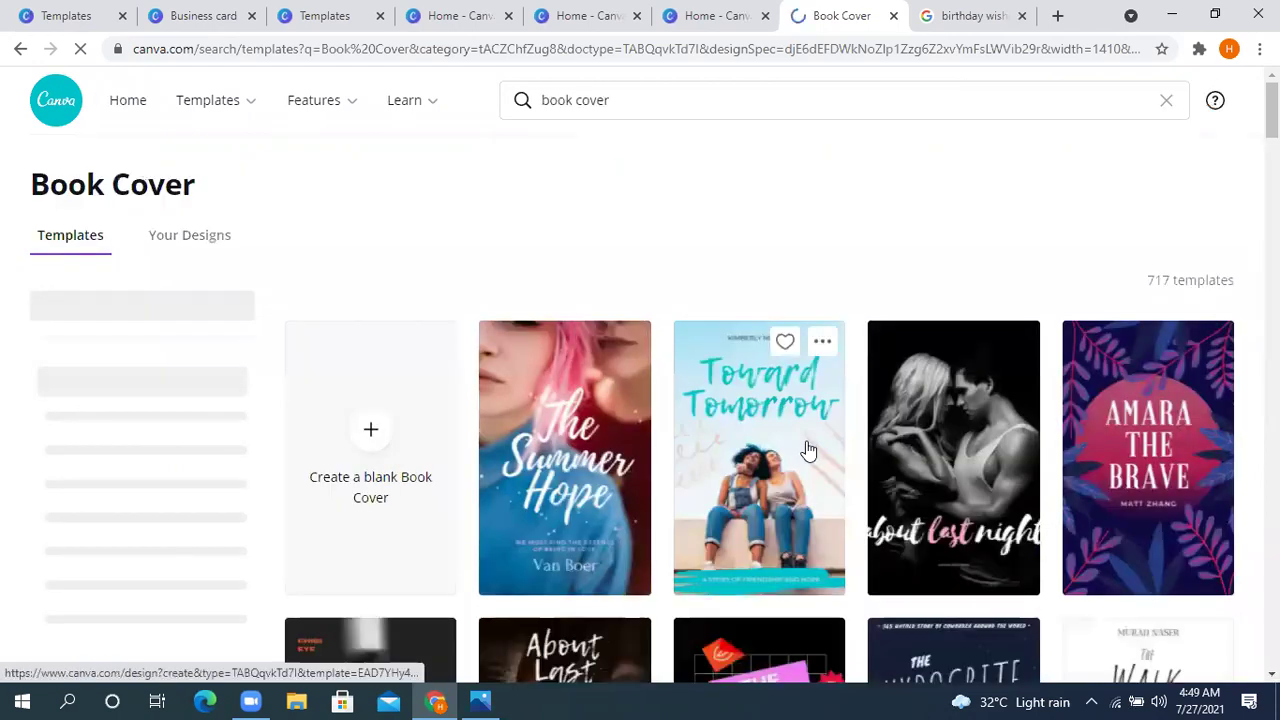
pyautogui.scroll(-4, 937, 402)
pyautogui.scroll(-3, 928, 395)
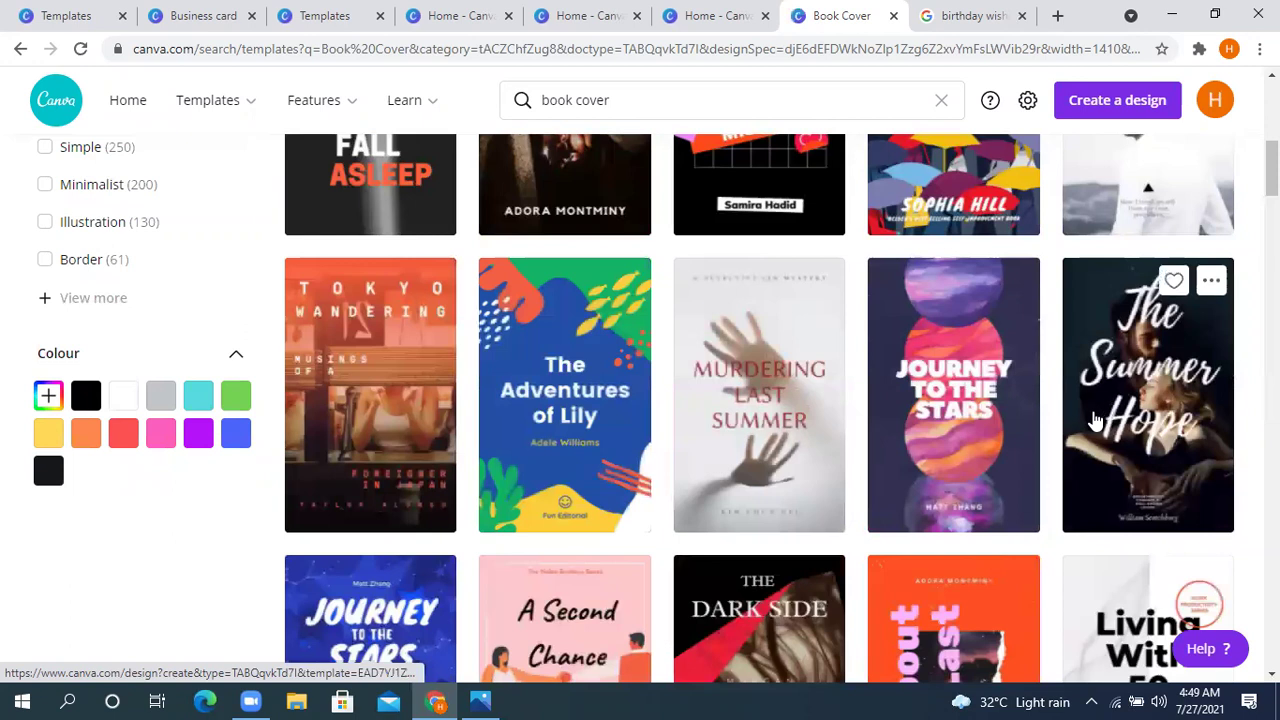
pyautogui.scroll(-3, 557, 360)
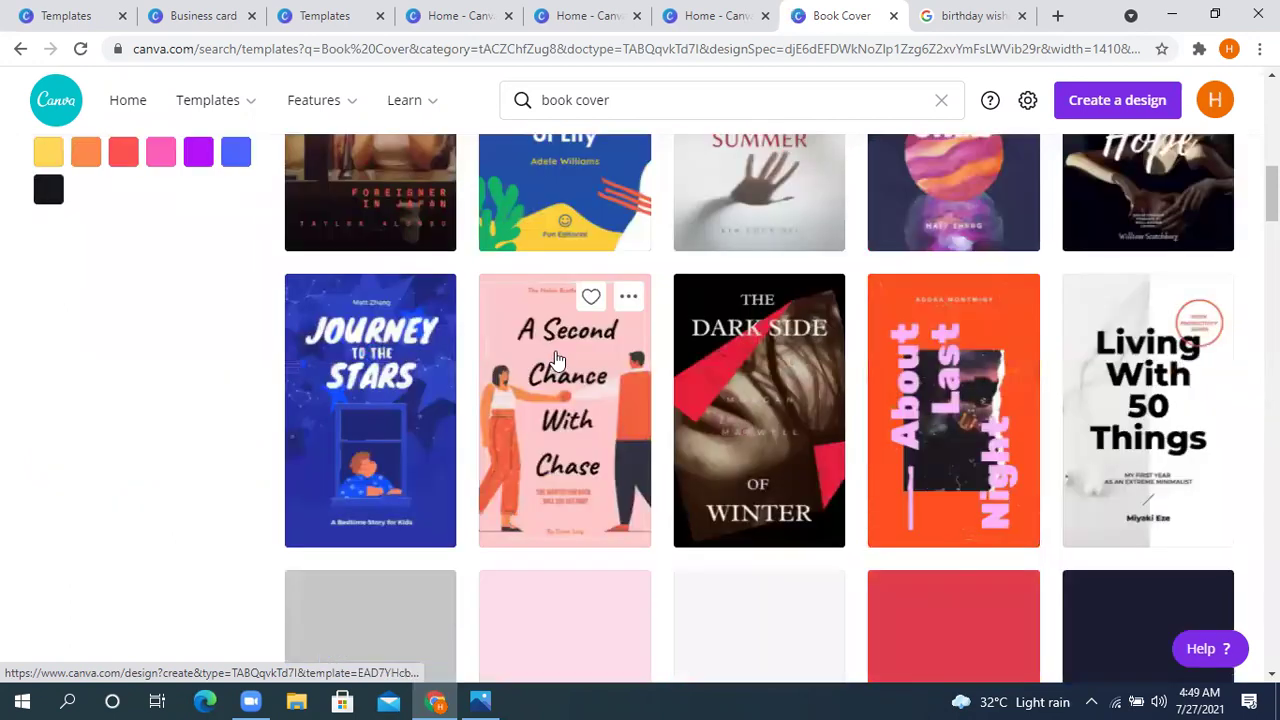
pyautogui.scroll(-2, 580, 500)
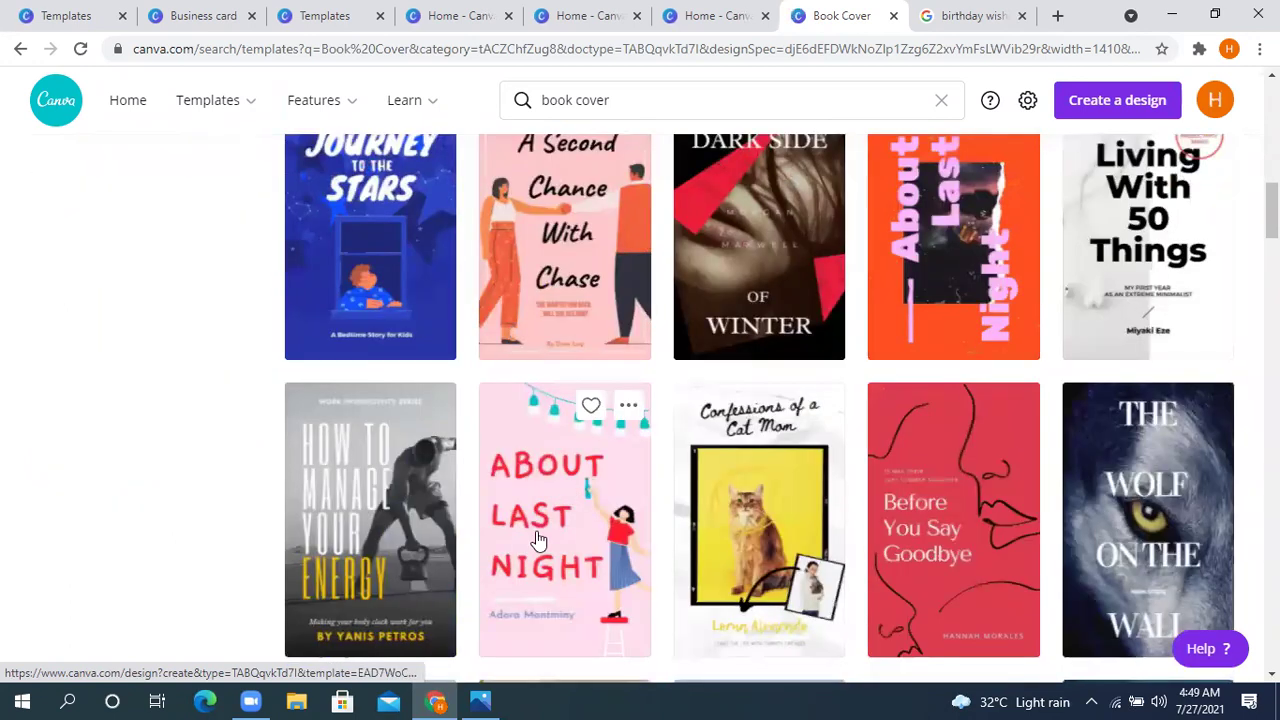
pyautogui.scroll(-5, 466, 263)
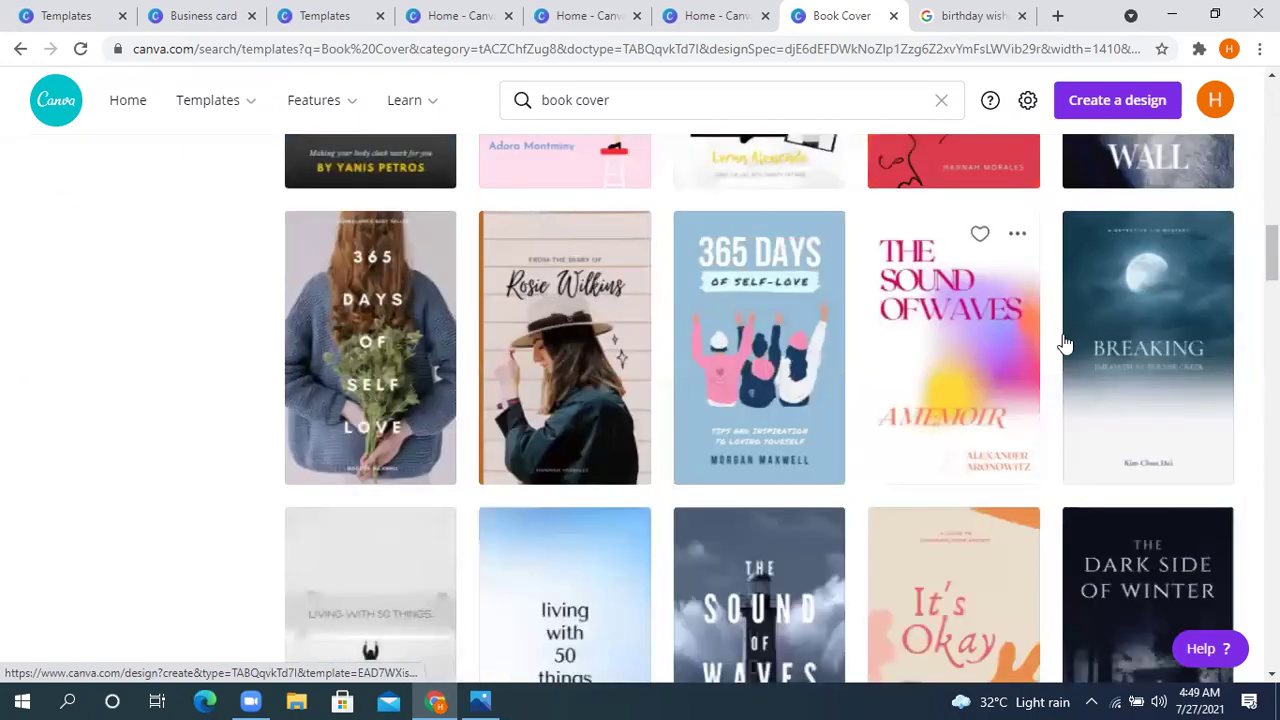
pyautogui.click(1148, 348)
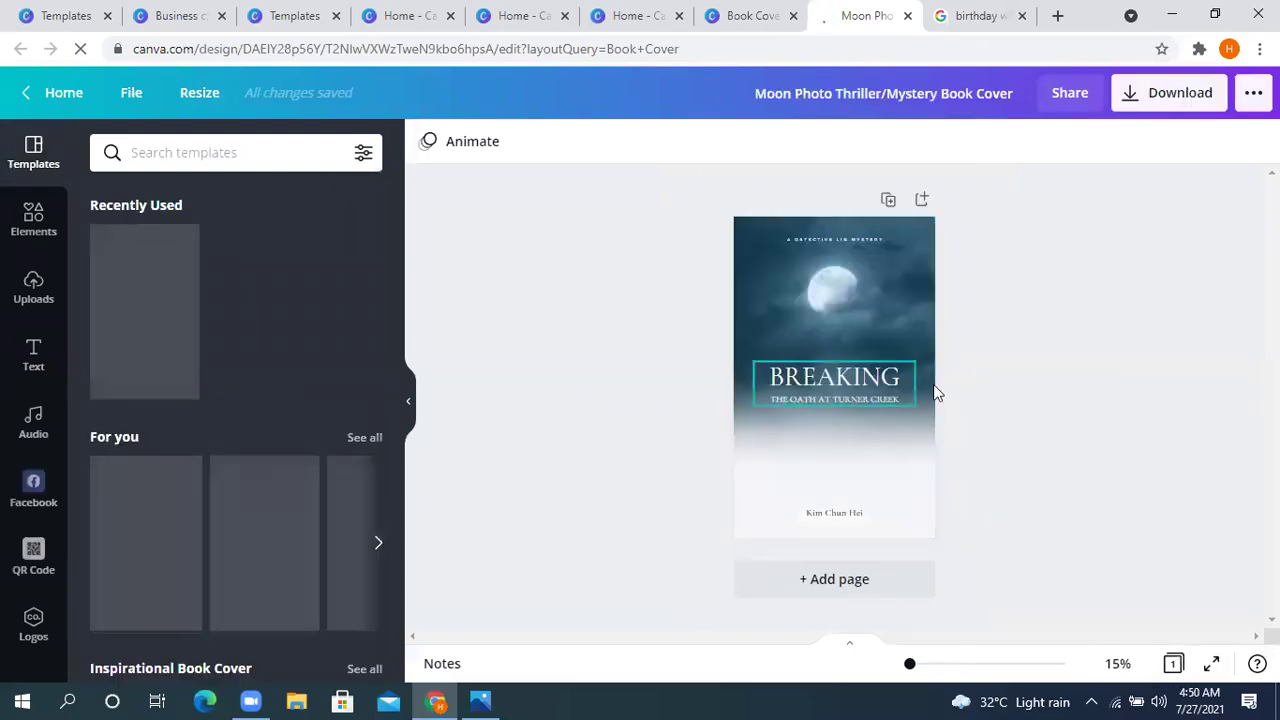
# Show that the "BREAKING" title is editable, and slightly enlarge the "A DETECTIVE LIN MYSTERY" line above the moon
pyautogui.click(845, 380)
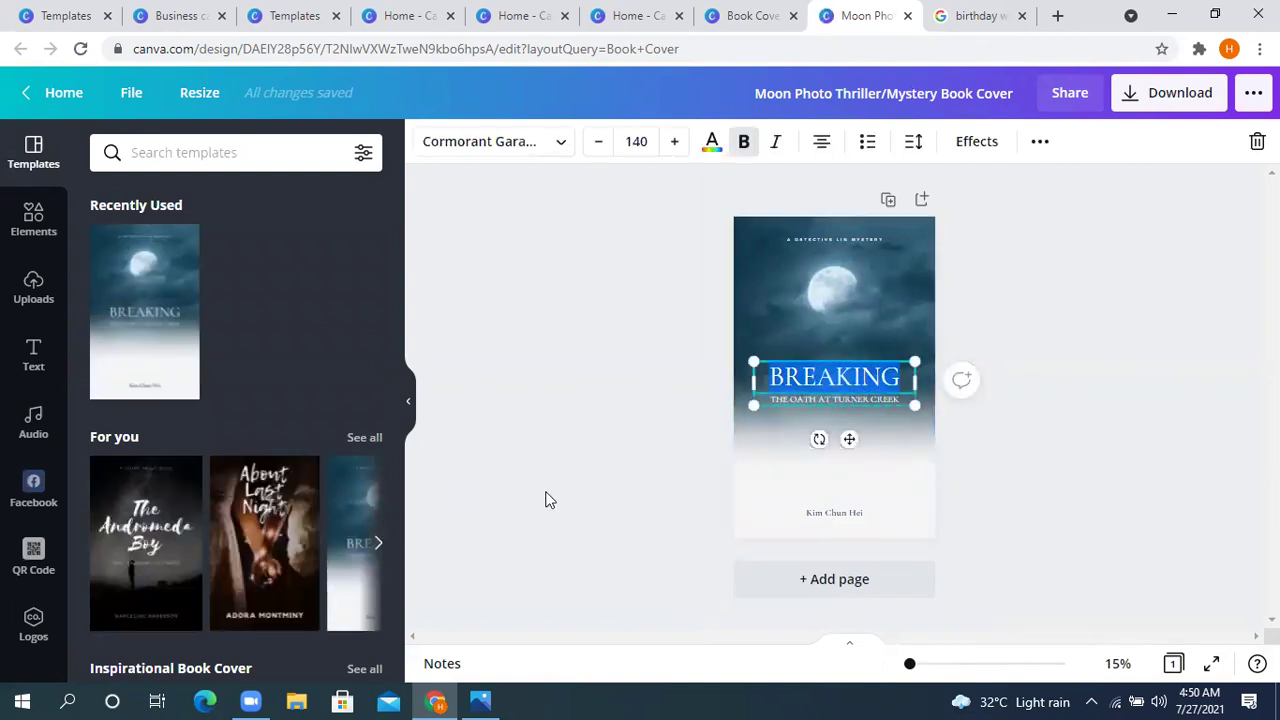
pyautogui.click(733, 450)
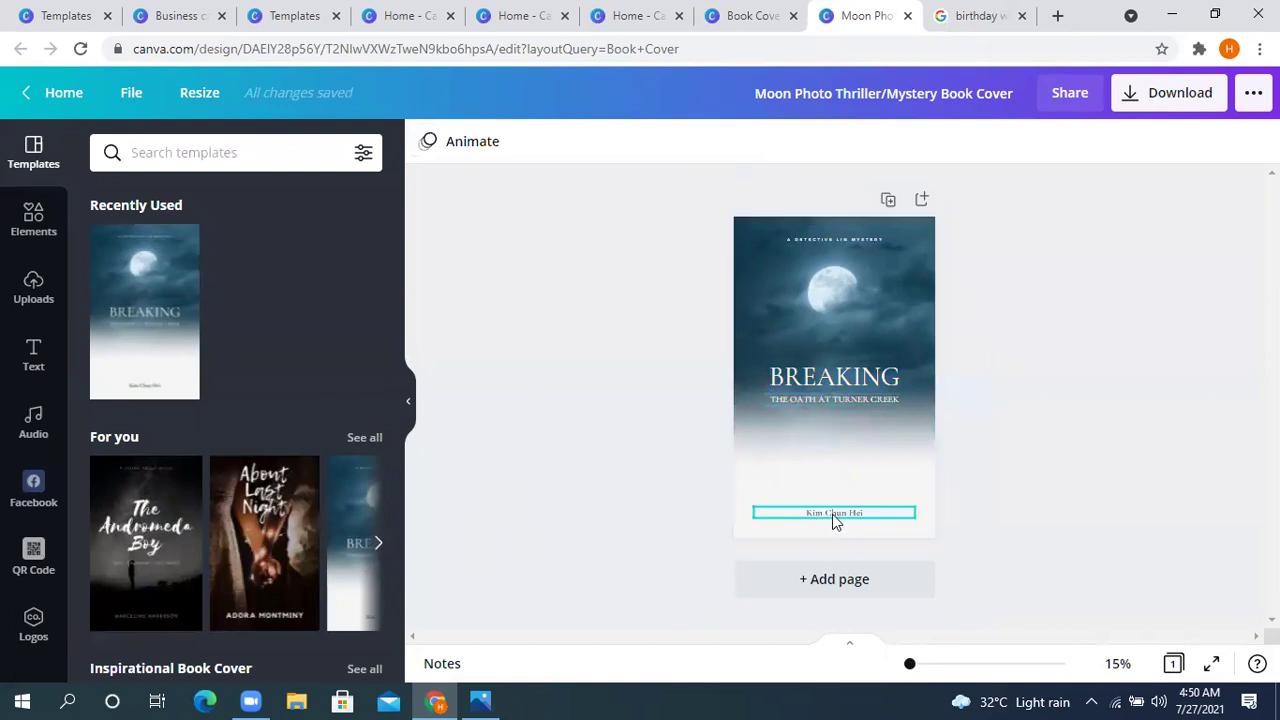
pyautogui.click(849, 241)
pyautogui.moveTo(745, 226); pyautogui.dragTo(733, 232)
pyautogui.click(1029, 342)
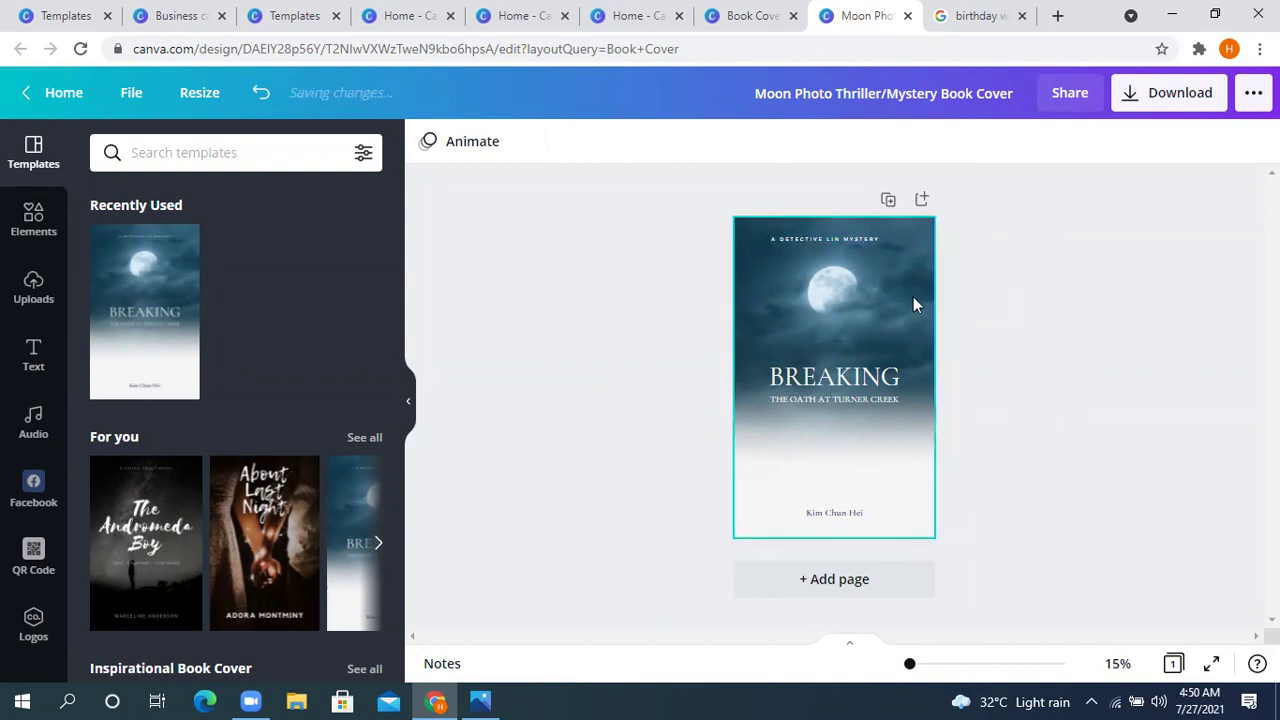
# Examine the book cover template categories from Romance to Love, including more of the Architecture Book Cover designs
pyautogui.scroll(-5, 260, 485)
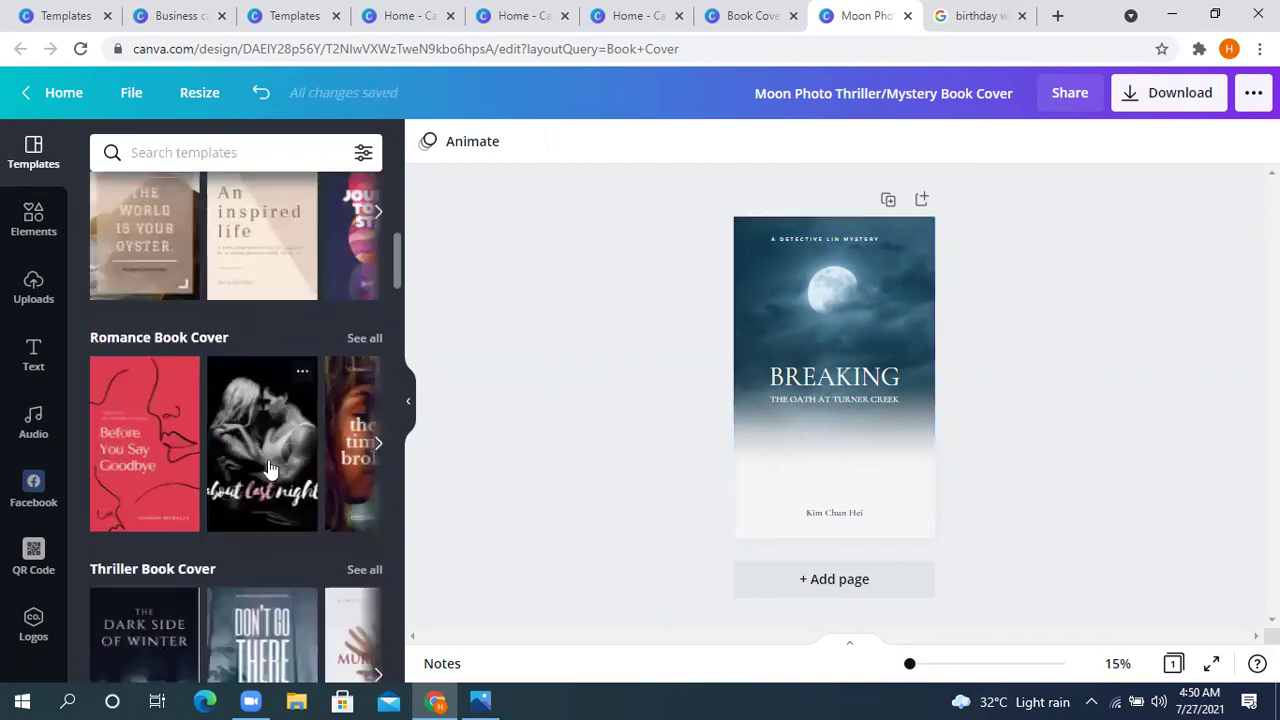
pyautogui.scroll(-2, 270, 468)
pyautogui.scroll(-5, 283, 456)
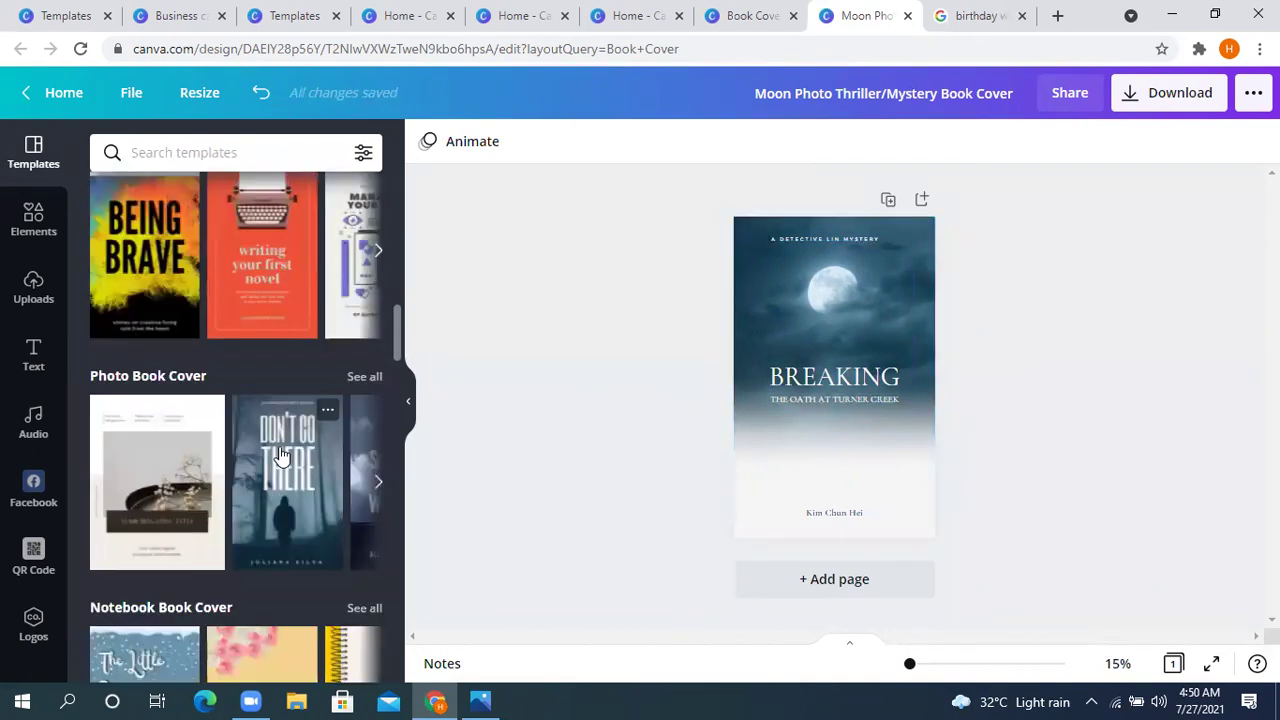
pyautogui.scroll(-2, 282, 455)
pyautogui.scroll(-4, 281, 452)
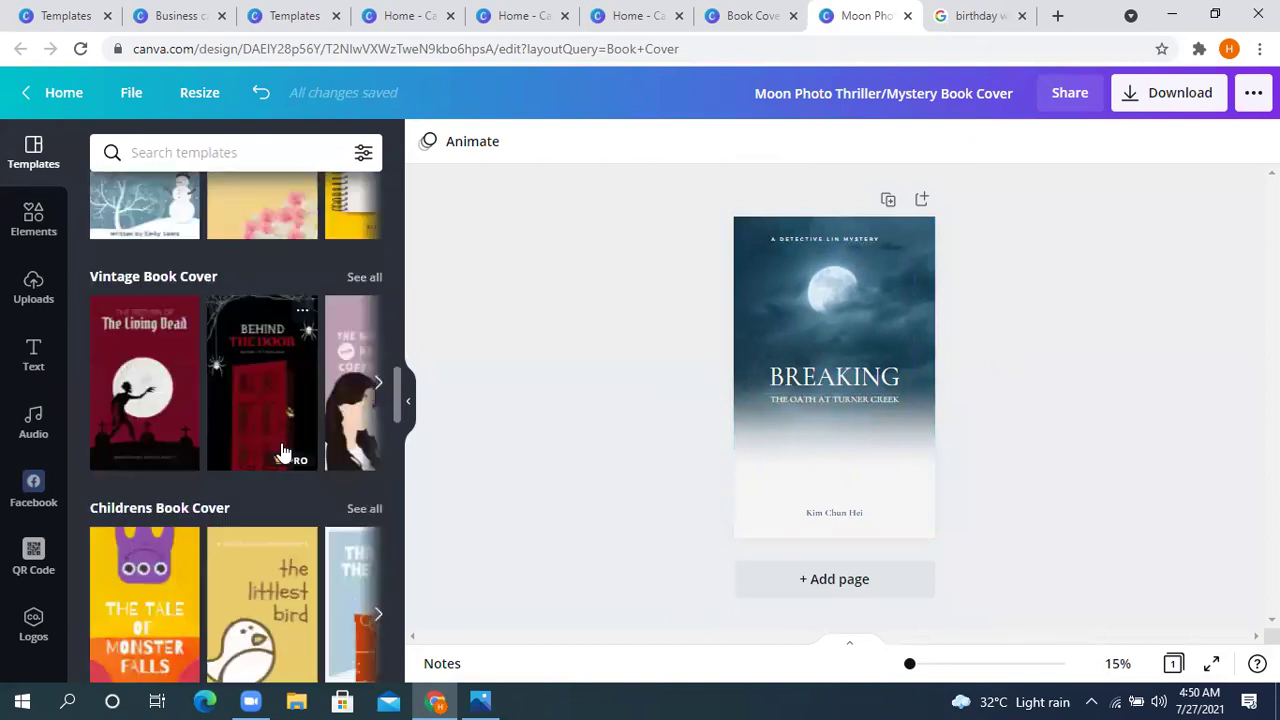
pyautogui.scroll(-5, 283, 452)
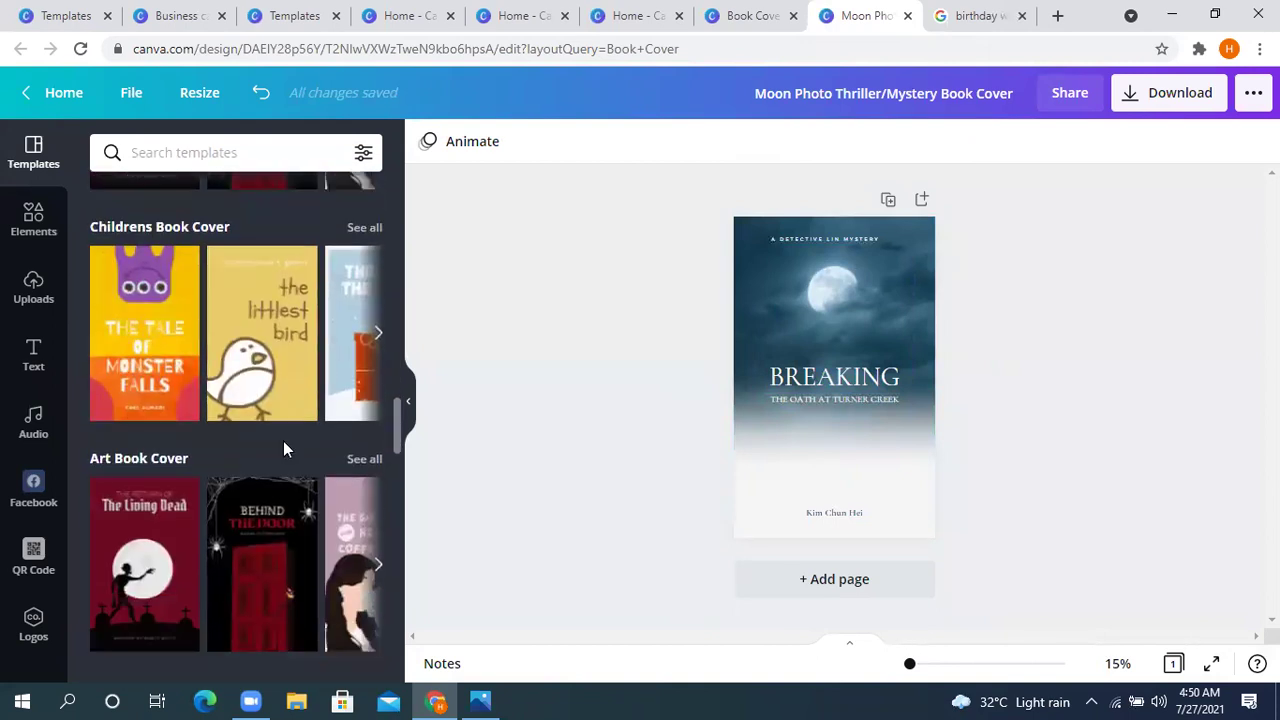
pyautogui.scroll(-5, 283, 441)
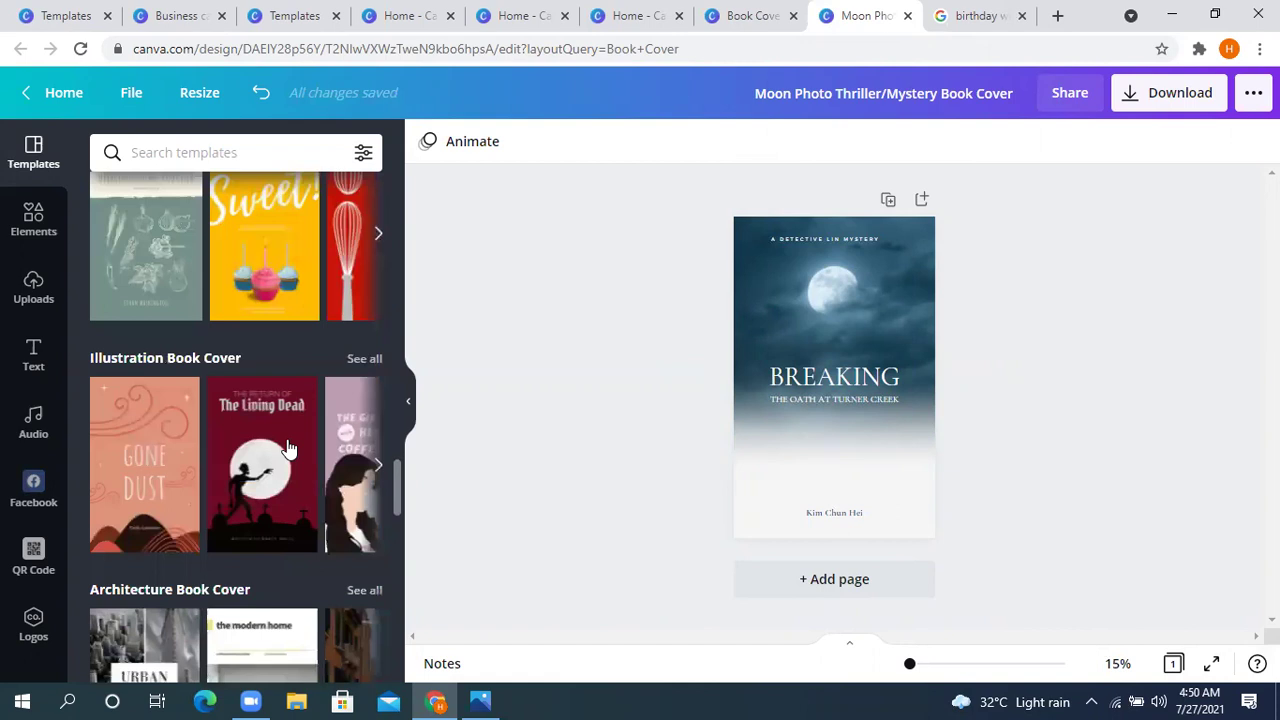
pyautogui.scroll(-2, 288, 448)
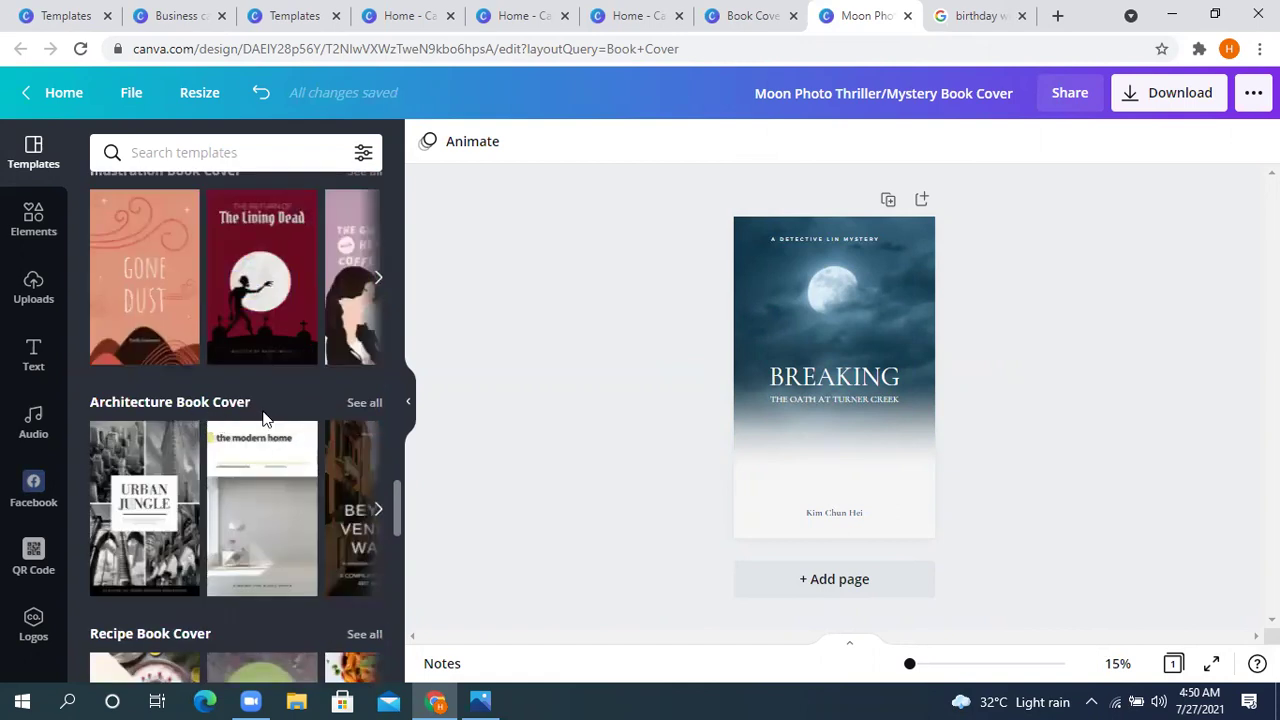
pyautogui.click(376, 511)
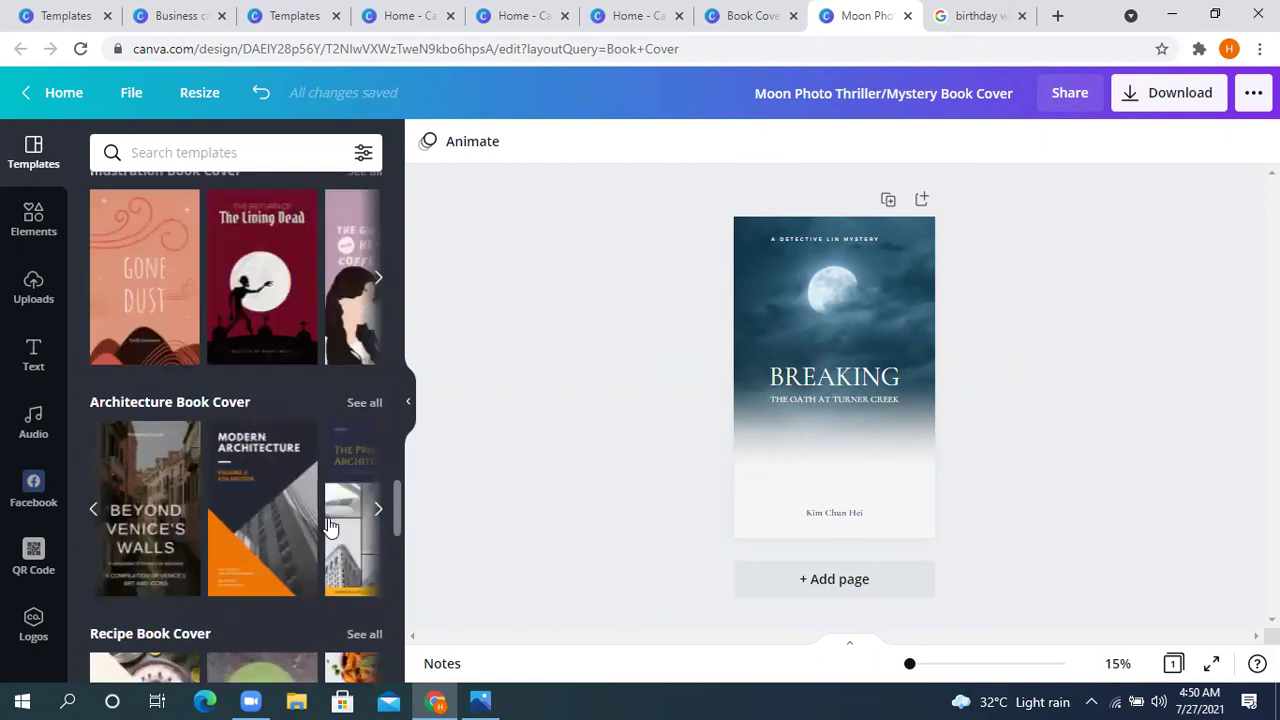
pyautogui.scroll(-2, 288, 519)
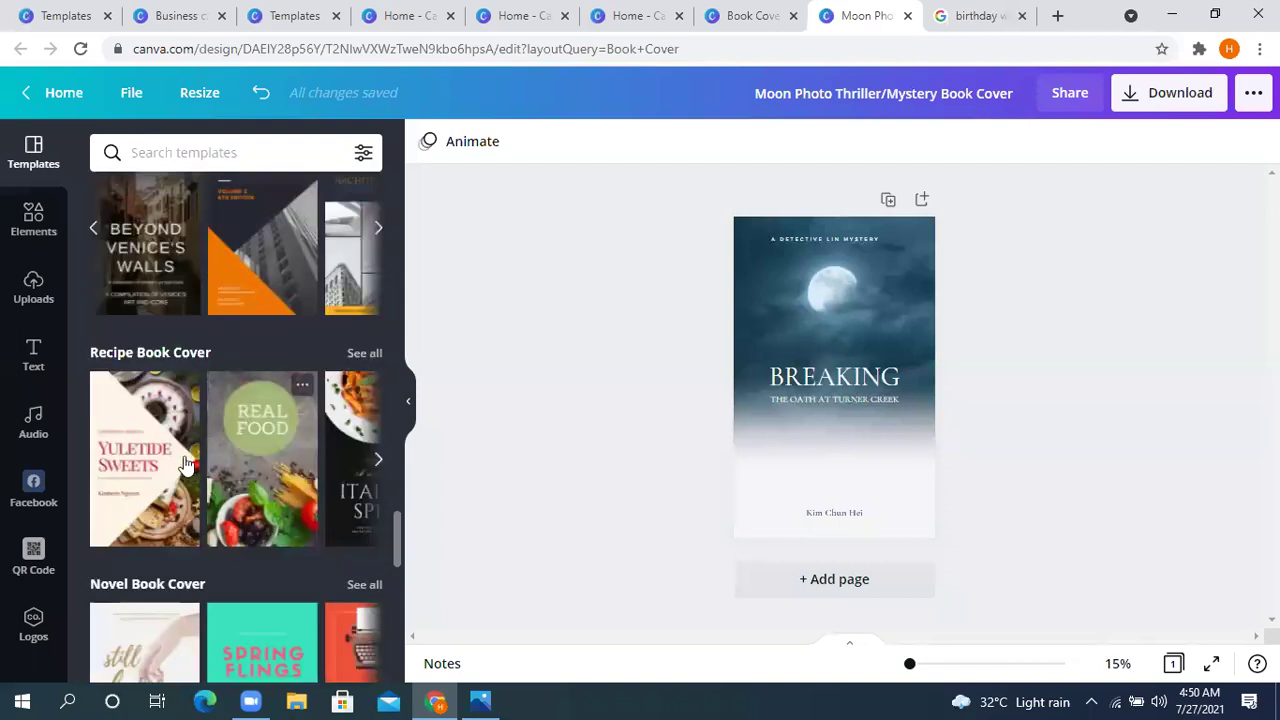
pyautogui.scroll(-3, 263, 460)
pyautogui.scroll(-3, 253, 461)
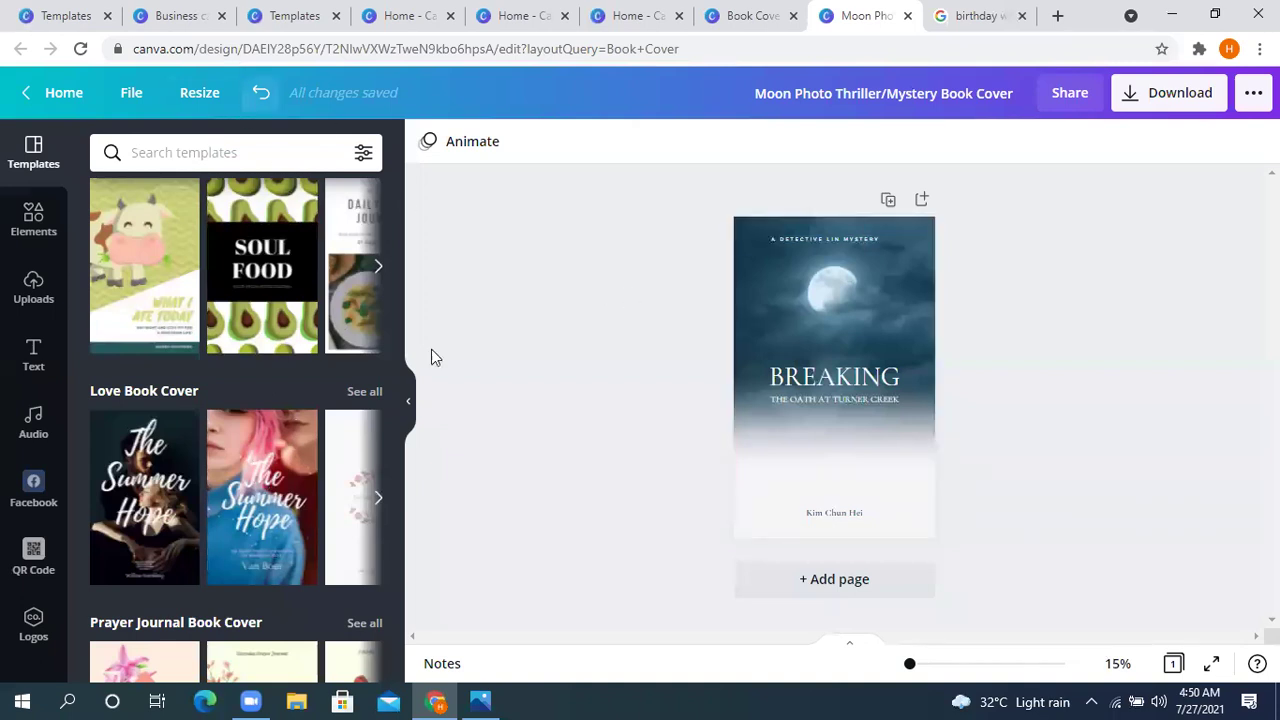
# Check the course outline image in Photos again for the topics after Book Cover, and return to the book cover design in Chrome
pyautogui.click(480, 701)
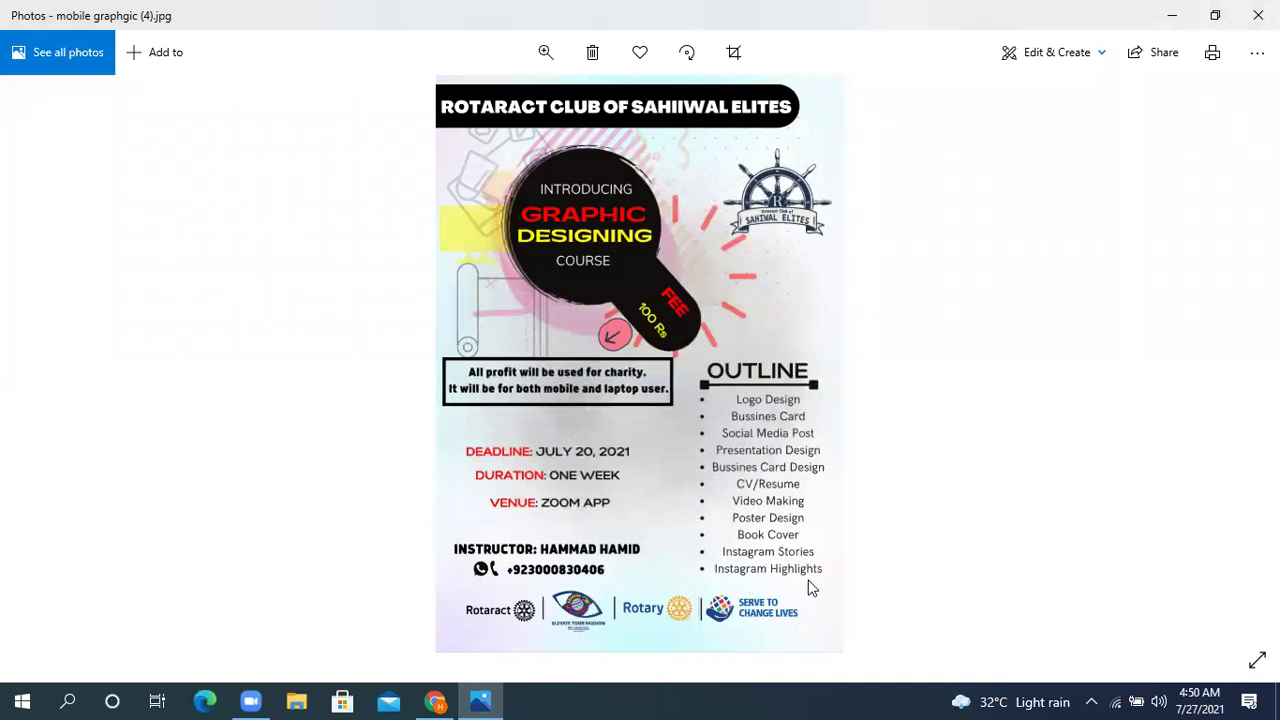
pyautogui.click(435, 701)
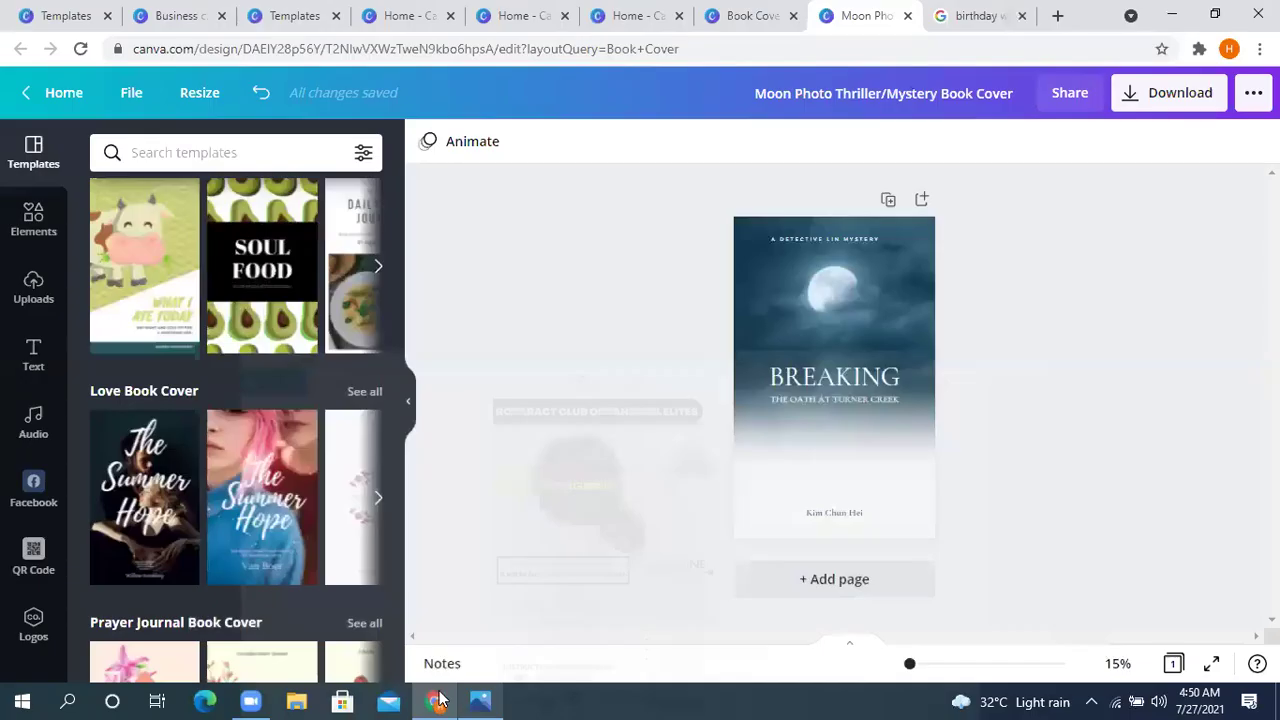
pyautogui.click(437, 701)
pyautogui.click(437, 701)
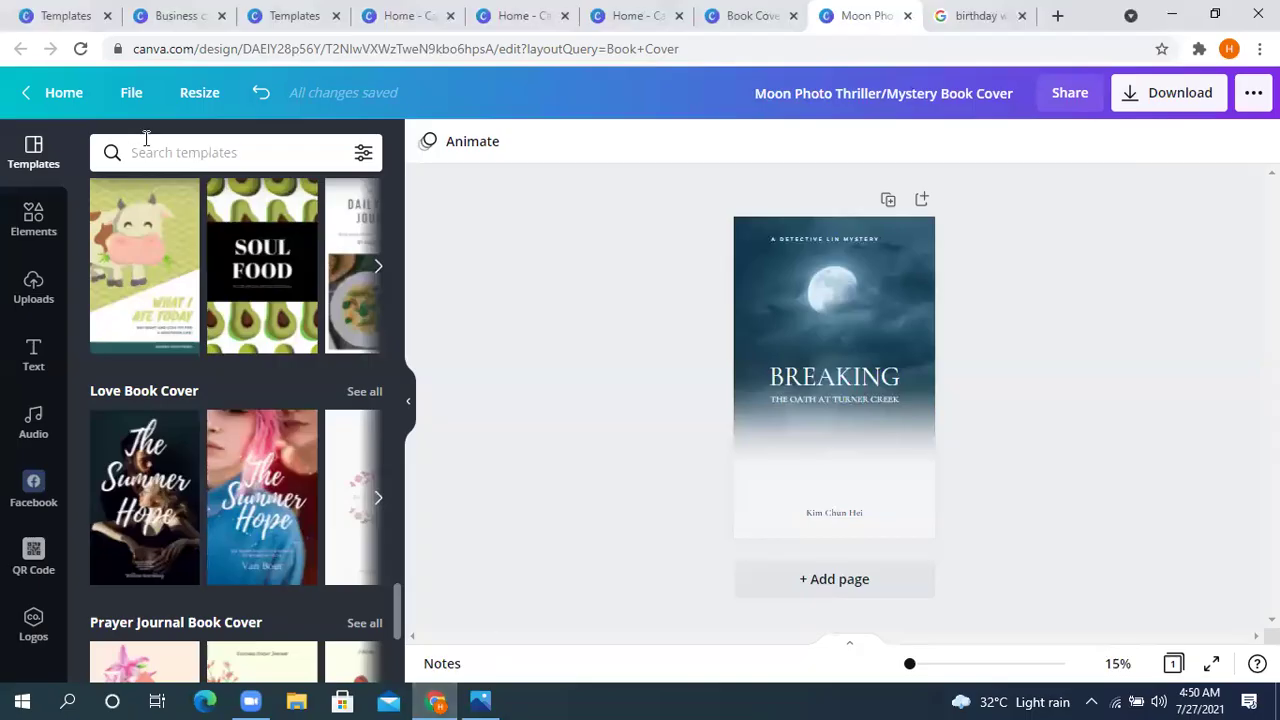
# Return to the Canva home page, search for "high" and open the Instagram Story Highlight Cover templates
pyautogui.click(58, 92)
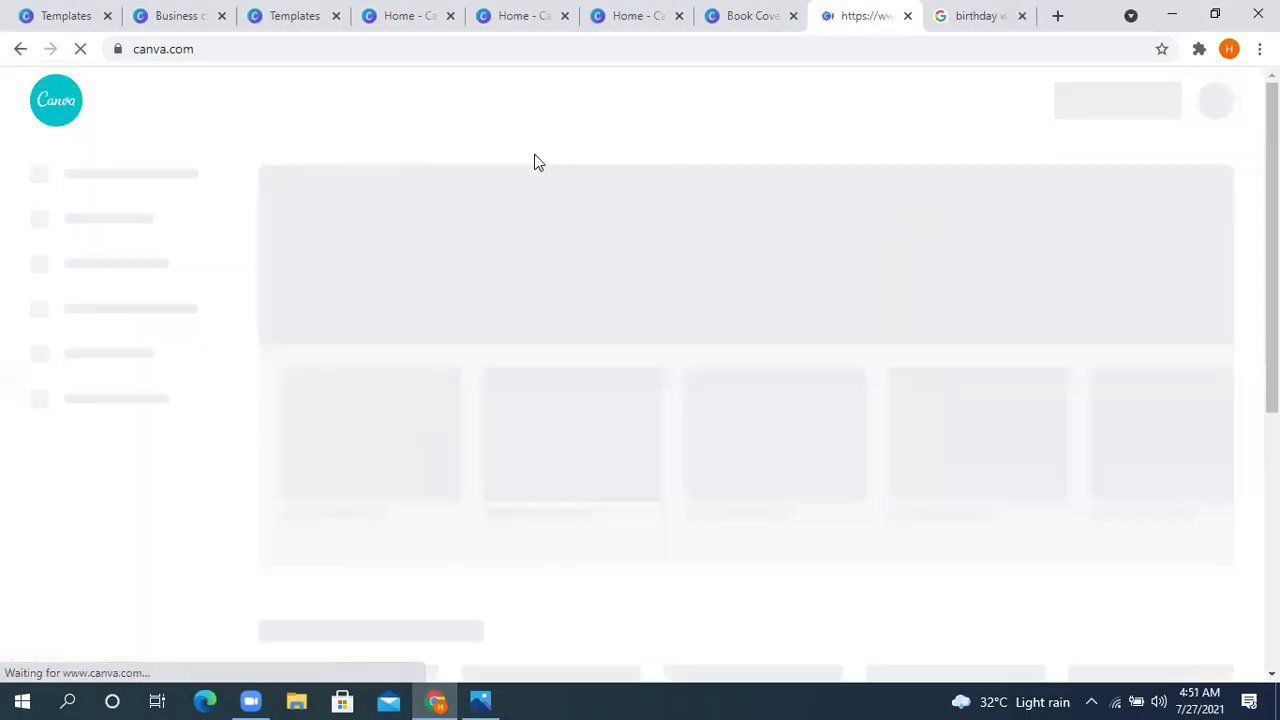
pyautogui.click(603, 106)
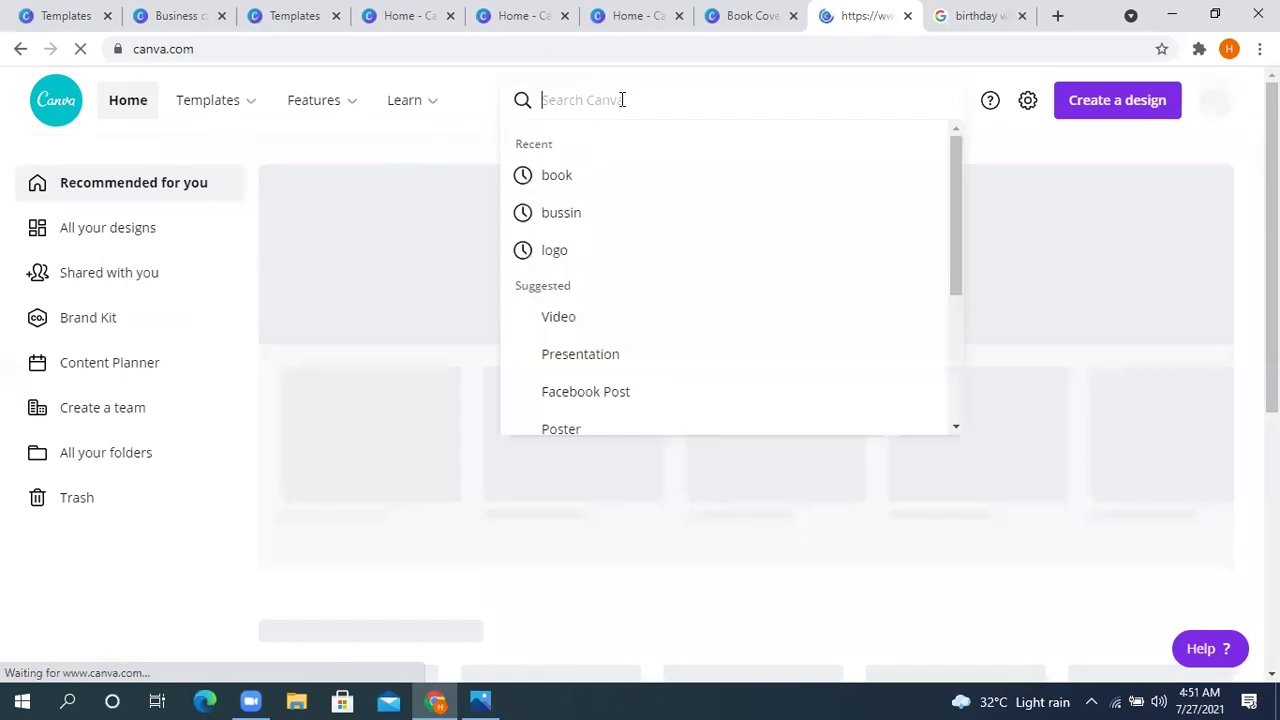
pyautogui.write('hi')
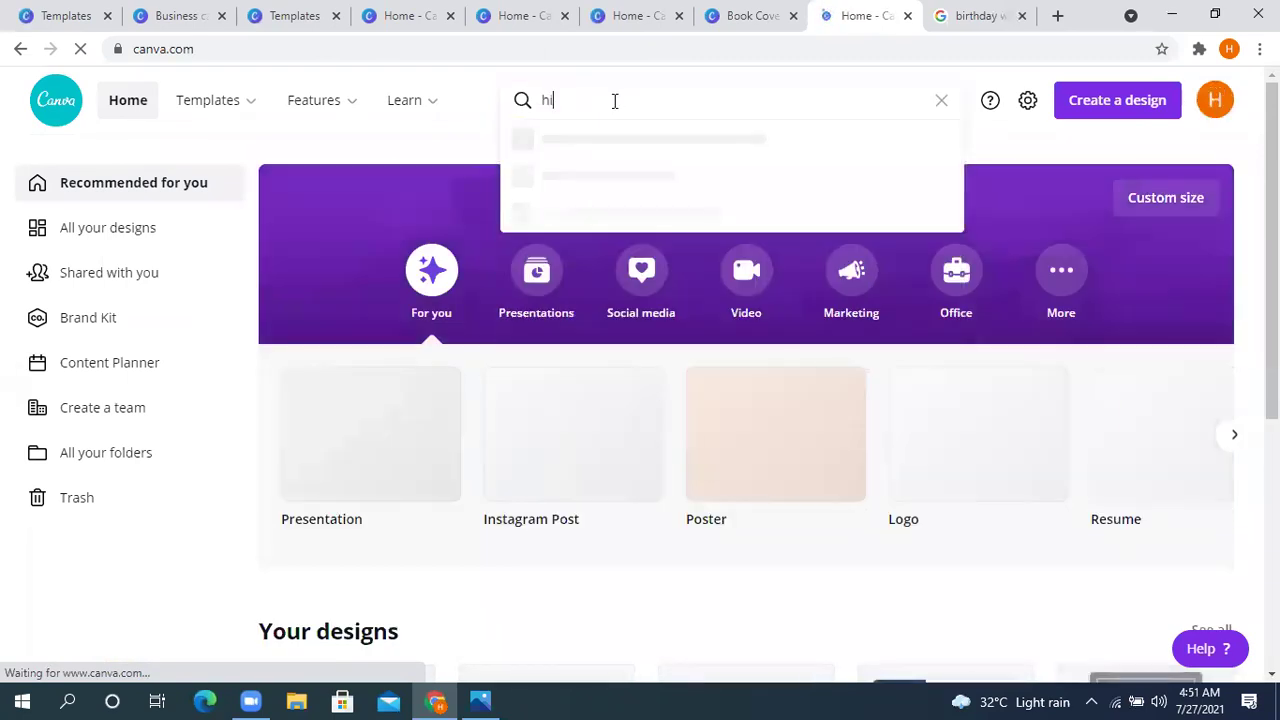
pyautogui.write('gh')
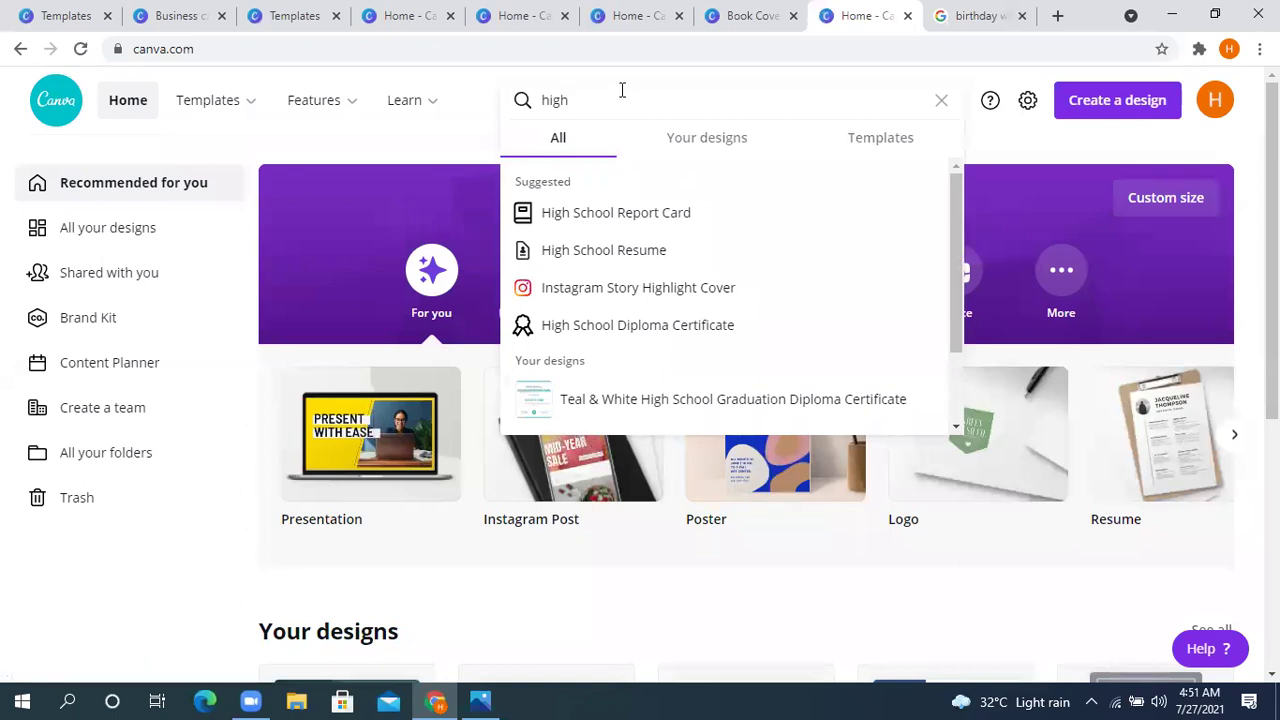
pyautogui.click(660, 290)
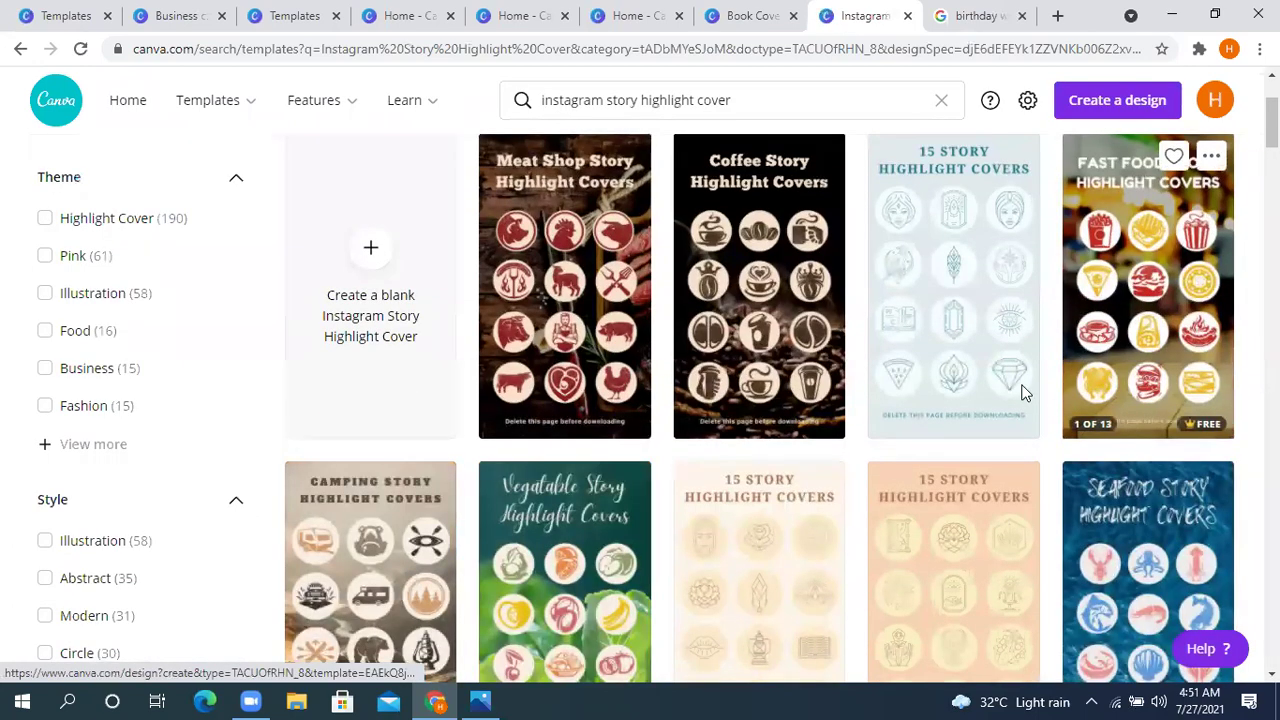
# Examine the Instagram story highlight cover templates, including the food, fitness, social media, zodiac and pastel watercolour designs
pyautogui.scroll(-4, 786, 393)
pyautogui.scroll(-1, 580, 317)
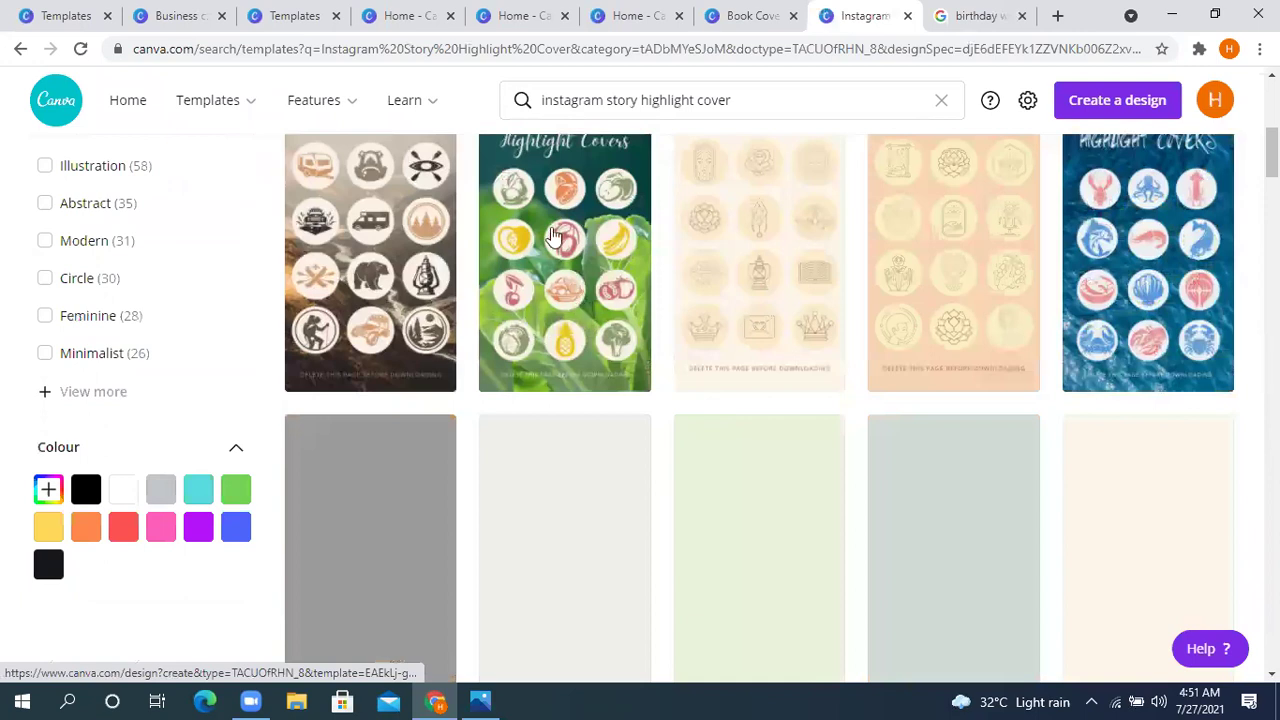
pyautogui.scroll(-3, 575, 250)
pyautogui.scroll(2, 790, 405)
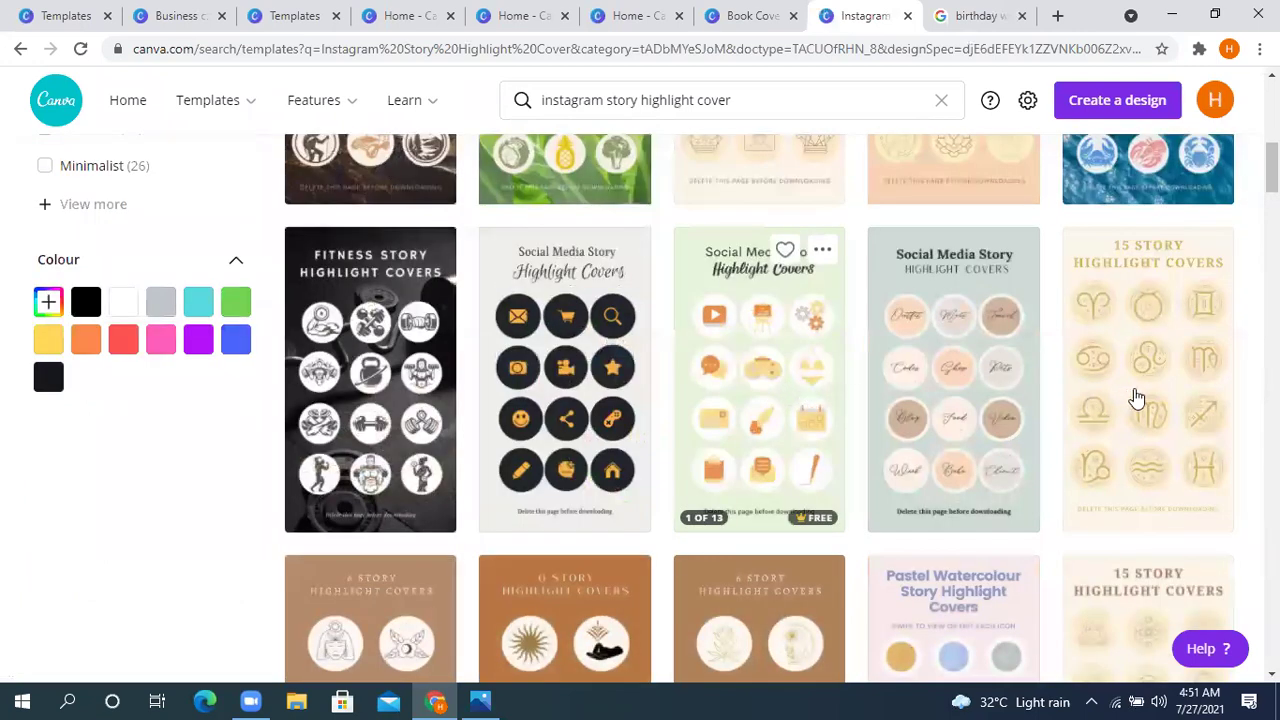
pyautogui.scroll(-3, 866, 394)
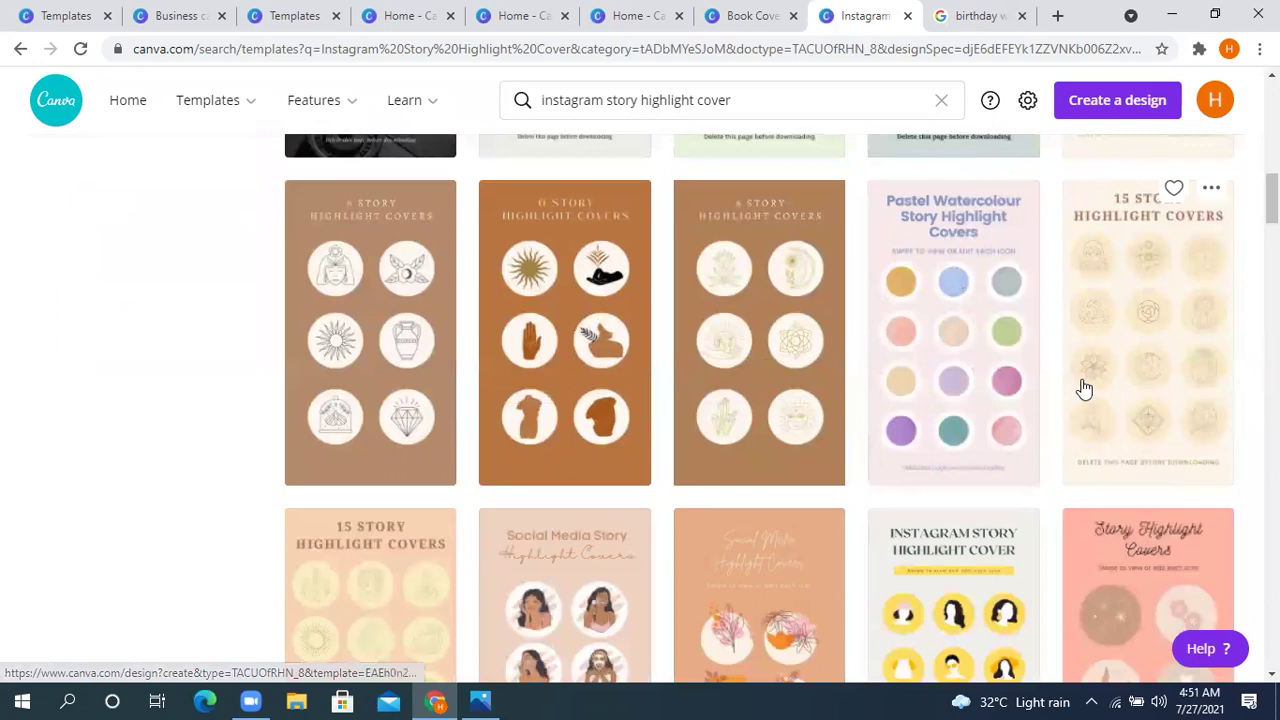
pyautogui.scroll(-2, 814, 400)
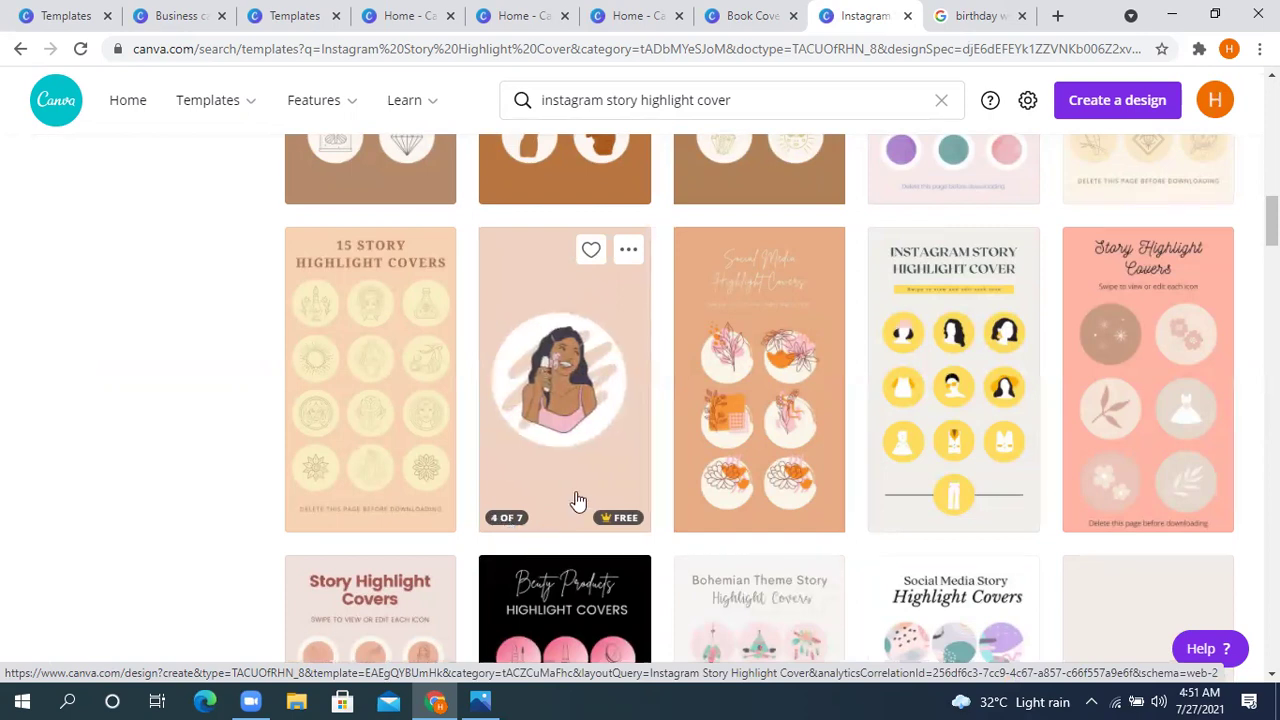
pyautogui.scroll(3, 472, 313)
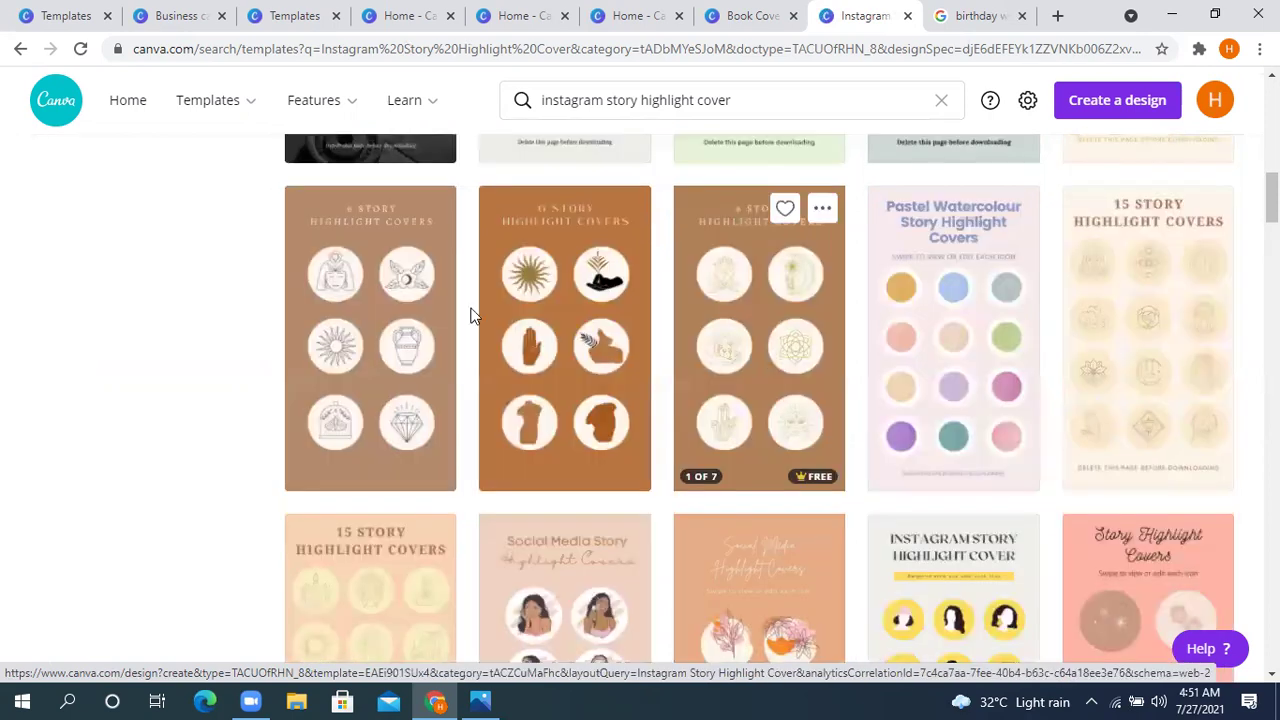
pyautogui.scroll(5, 472, 313)
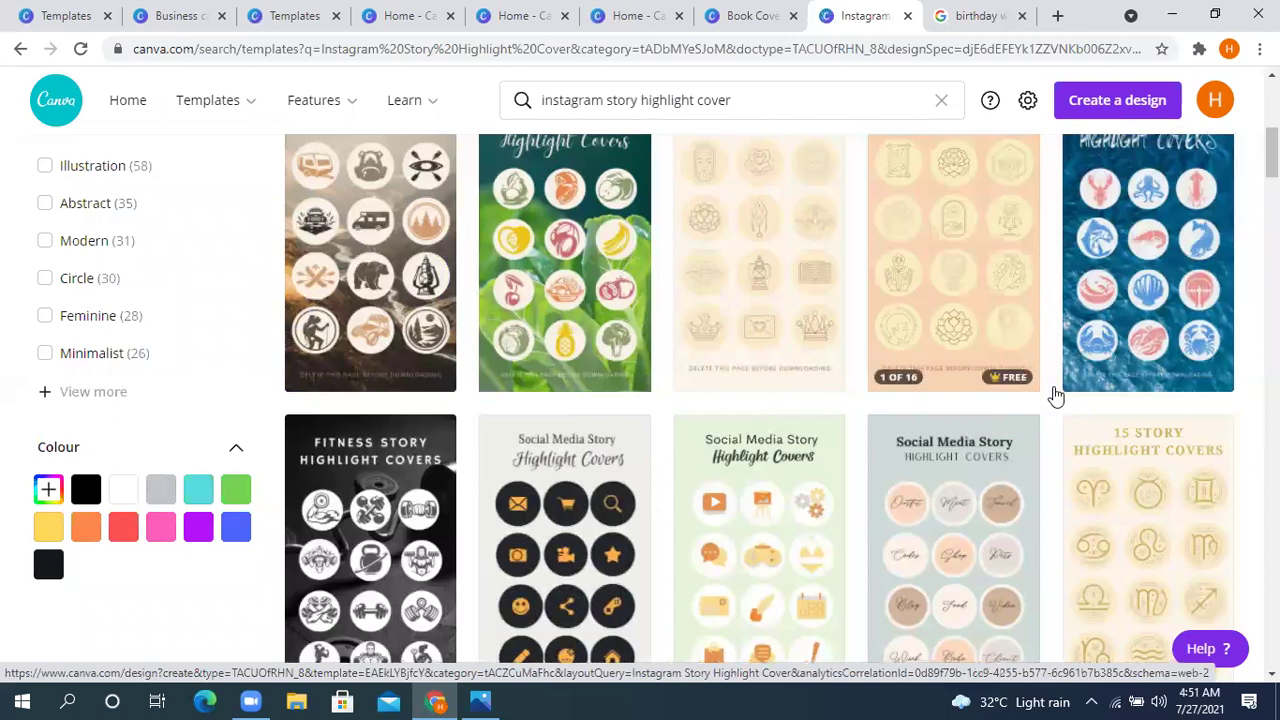
pyautogui.scroll(-1, 1090, 492)
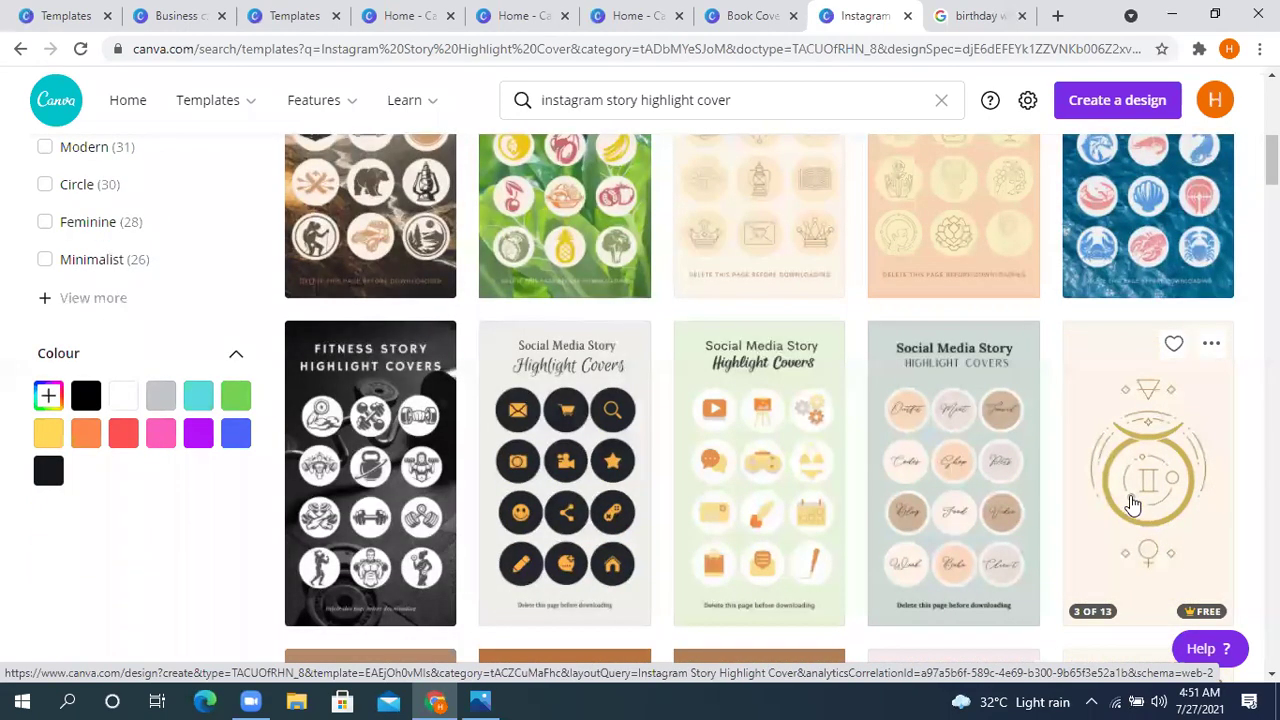
# Open the "Brown Camping Highlight Covers Your Story" template for editing and select the caravan graphic within its group on page 2
pyautogui.click(370, 219)
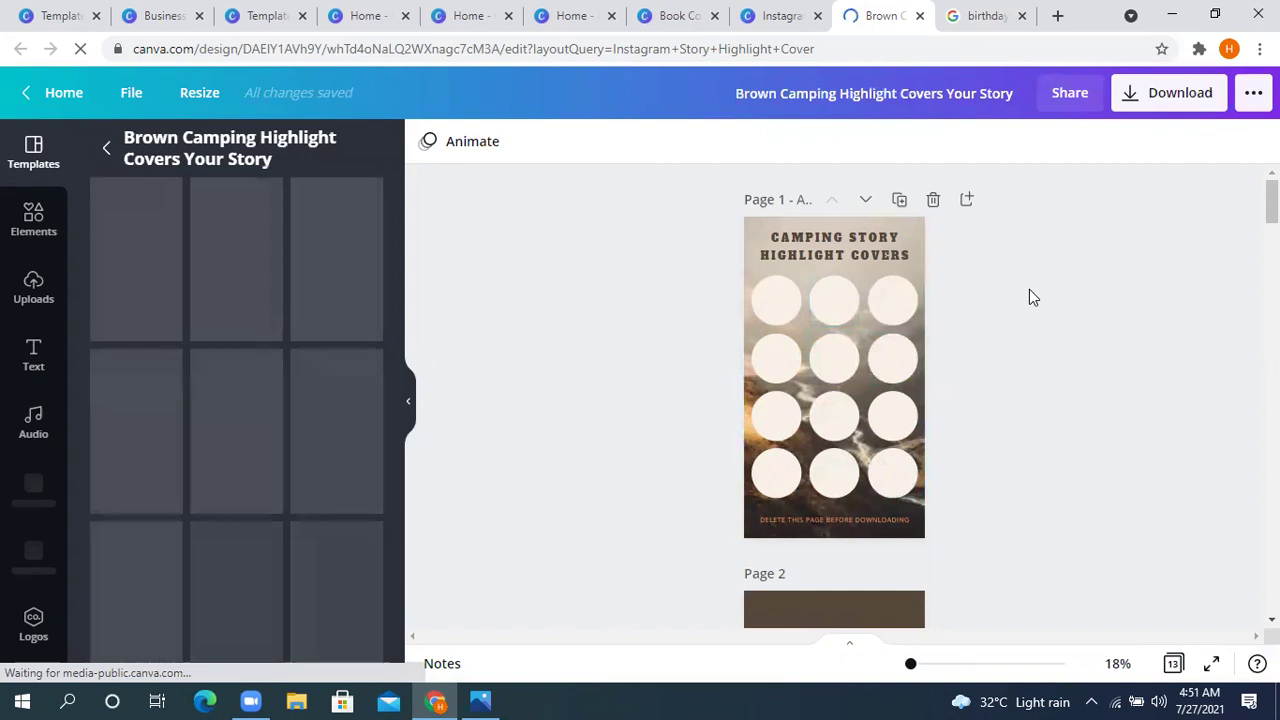
pyautogui.scroll(-4, 990, 330)
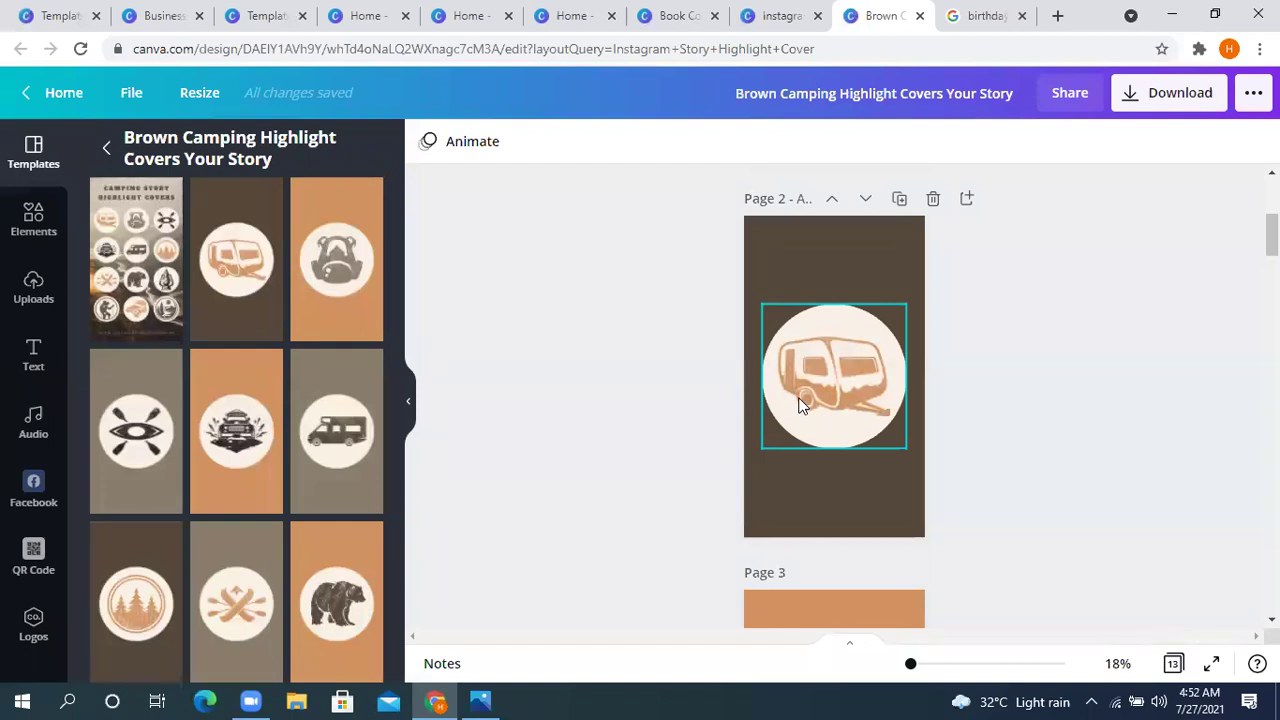
pyautogui.scroll(-3, 812, 440)
pyautogui.scroll(3, 815, 428)
pyautogui.click(834, 398)
pyautogui.click(830, 386)
pyautogui.click(846, 418)
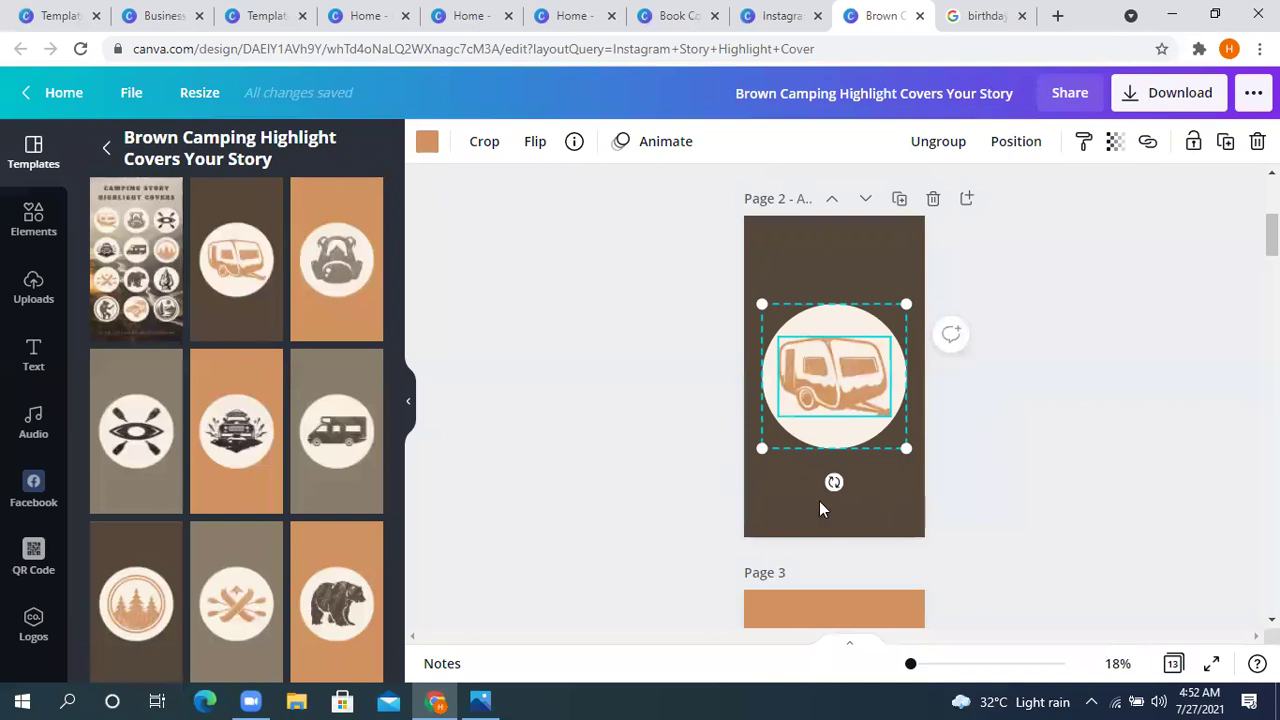
# Add the text "picnic" to page 2, enlarge it to size 50.2 and place it centred just below the caravan circle
pyautogui.click(36, 356)
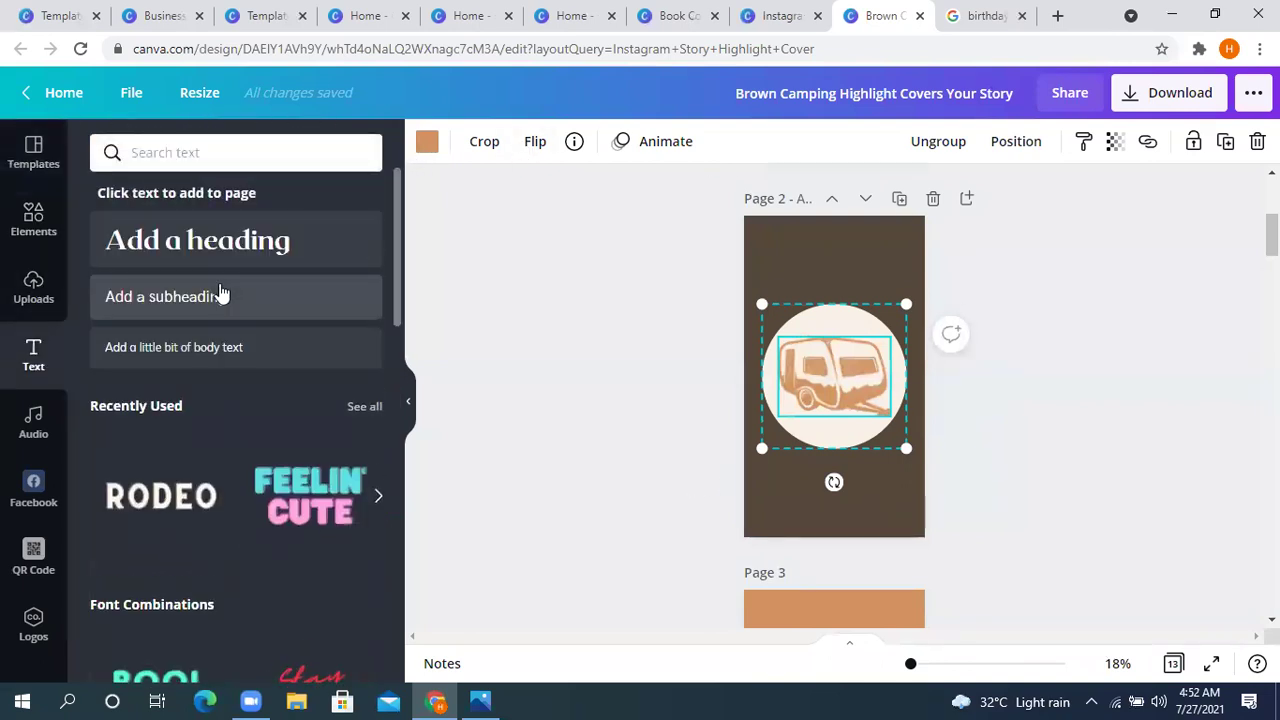
pyautogui.click(276, 316)
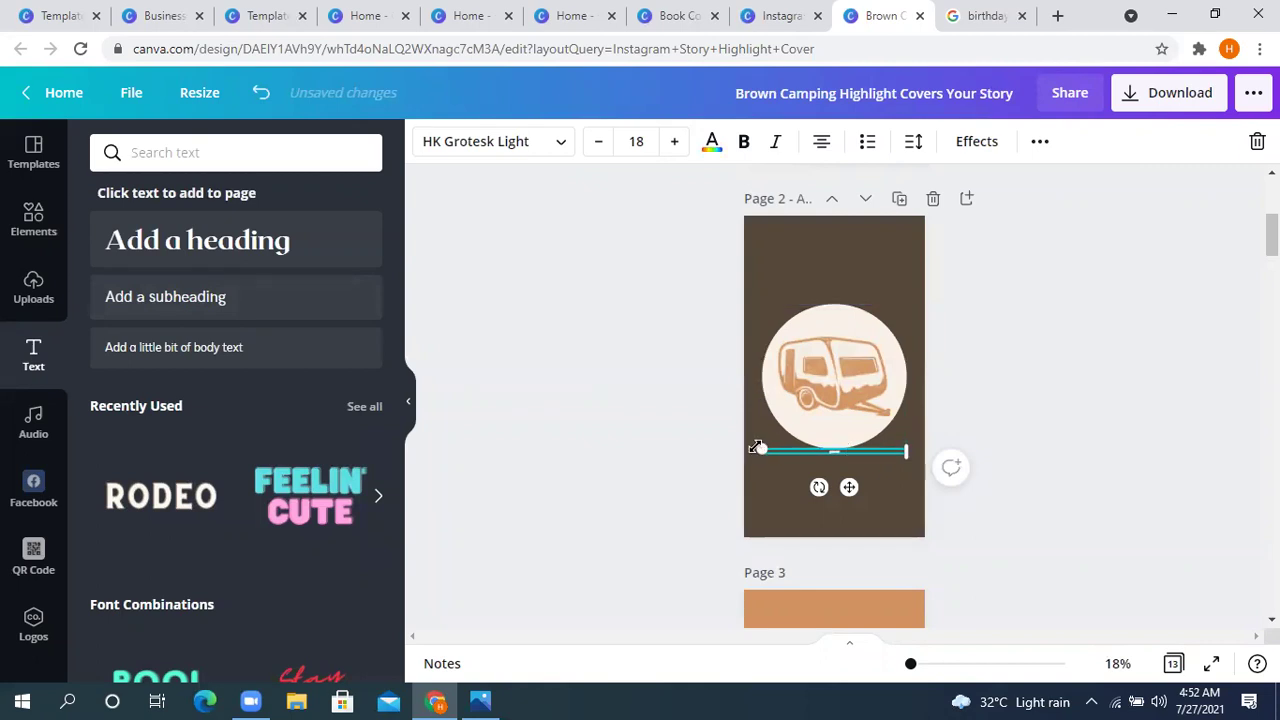
pyautogui.moveTo(766, 448); pyautogui.dragTo(535, 272)
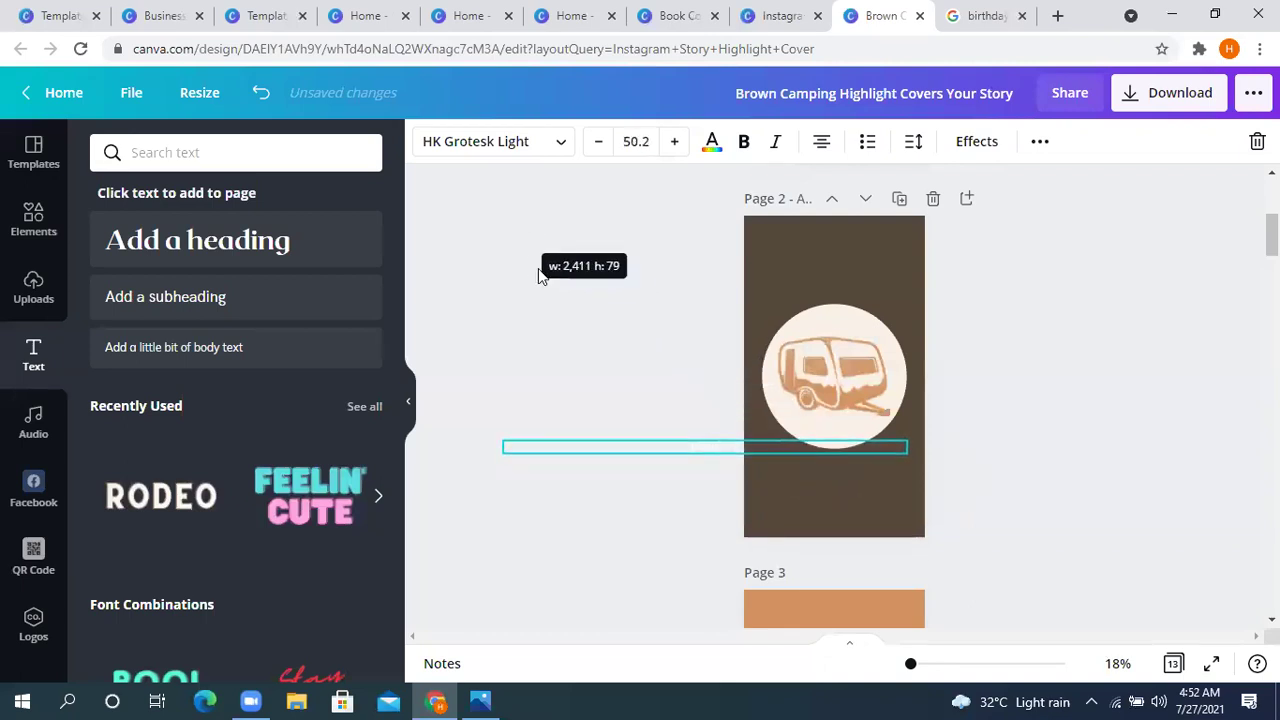
pyautogui.moveTo(717, 486); pyautogui.dragTo(851, 506)
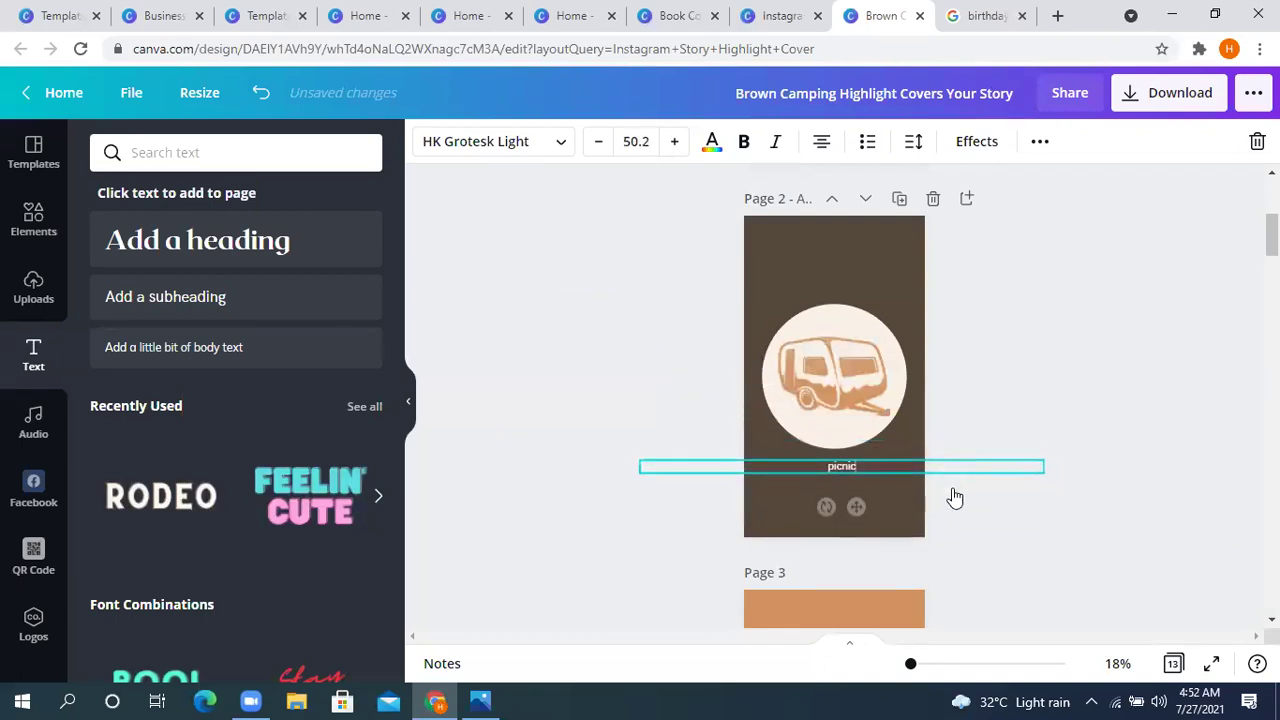